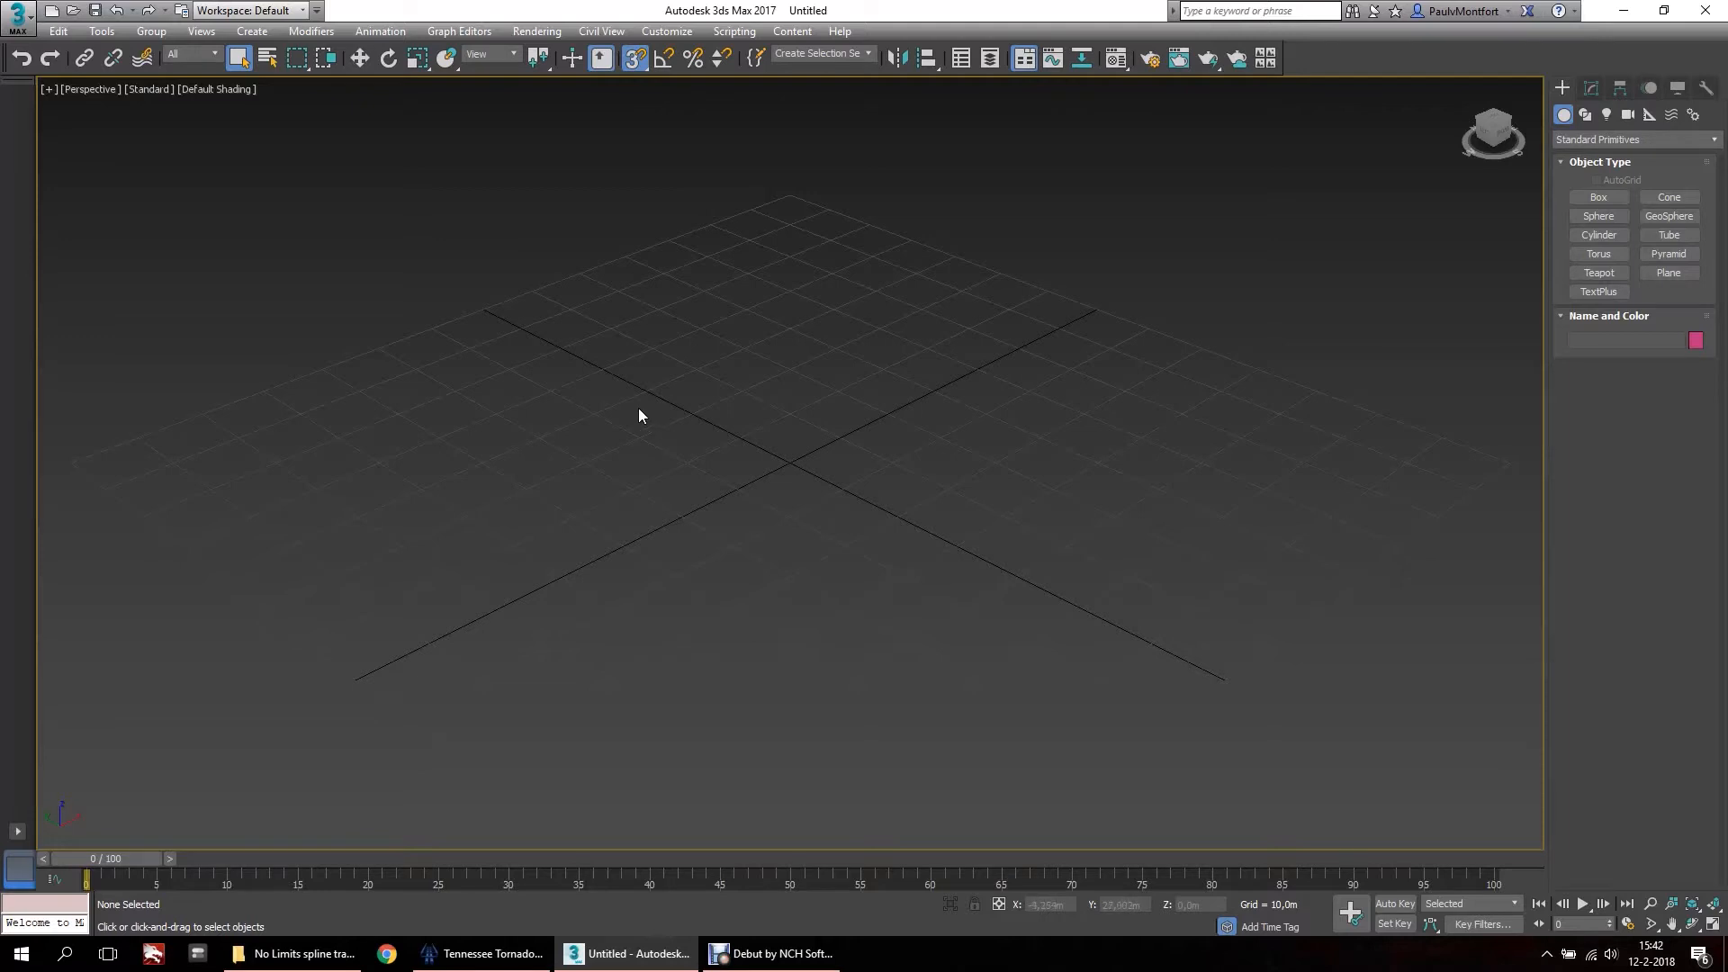
Open the Morgan Classic.max file from the No Limits spline translator scripts folder.
left_click(15, 15)
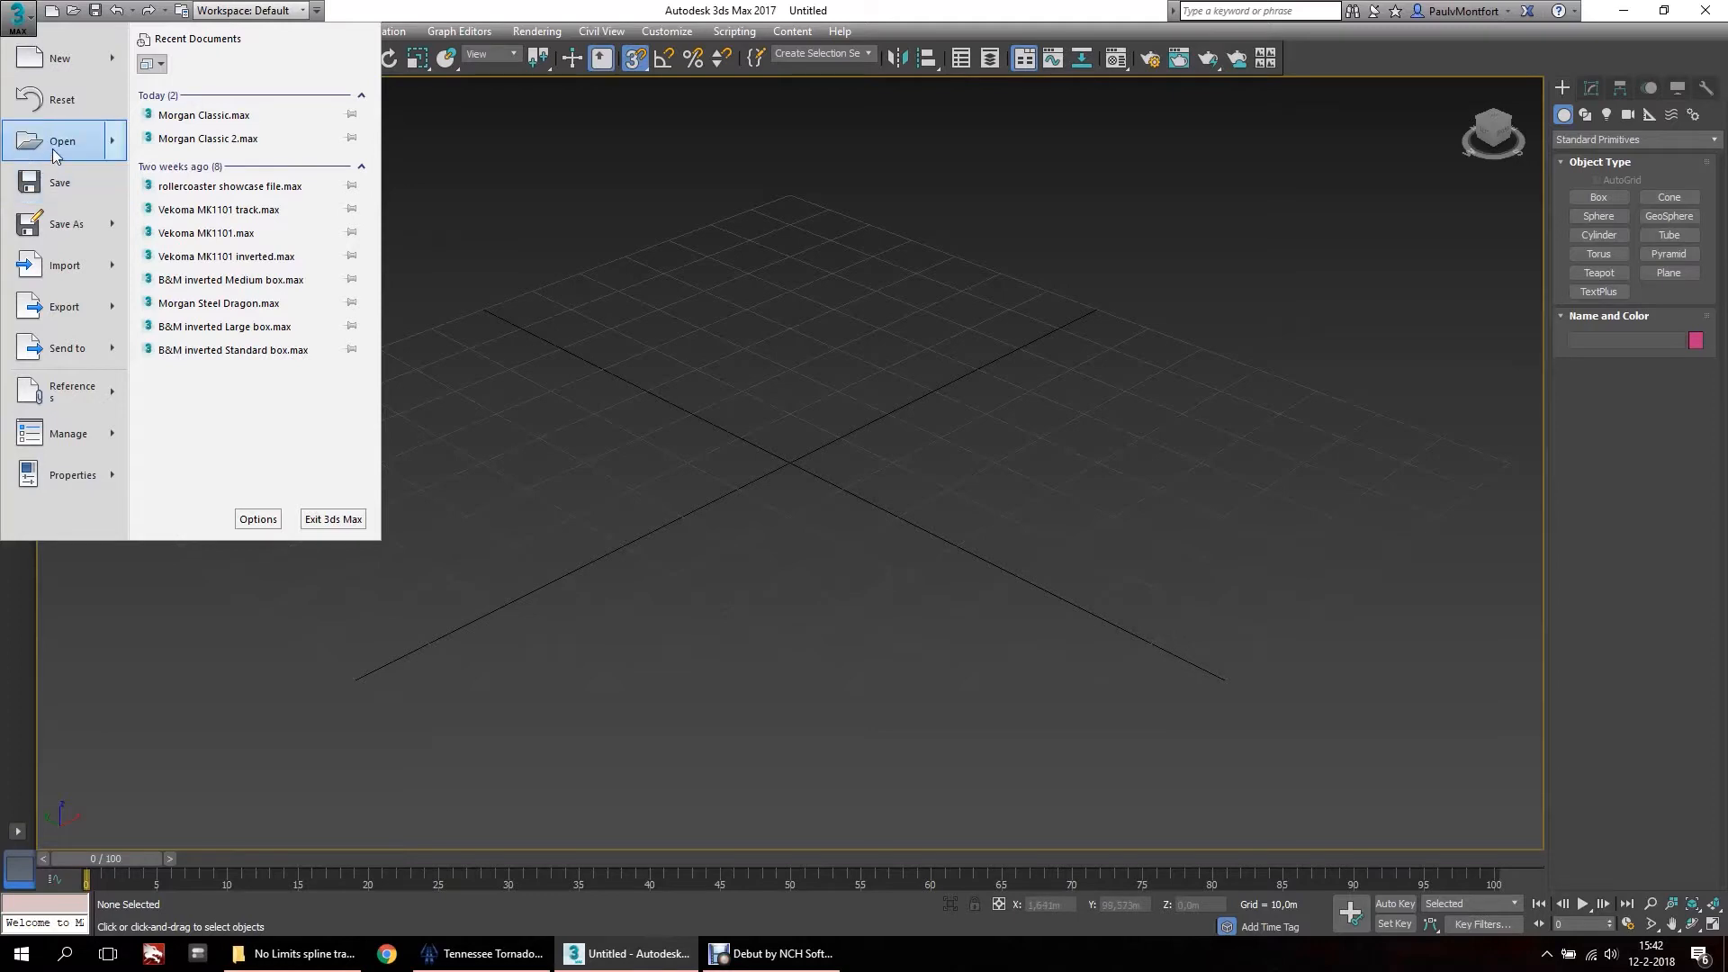
mouse_move(52, 149)
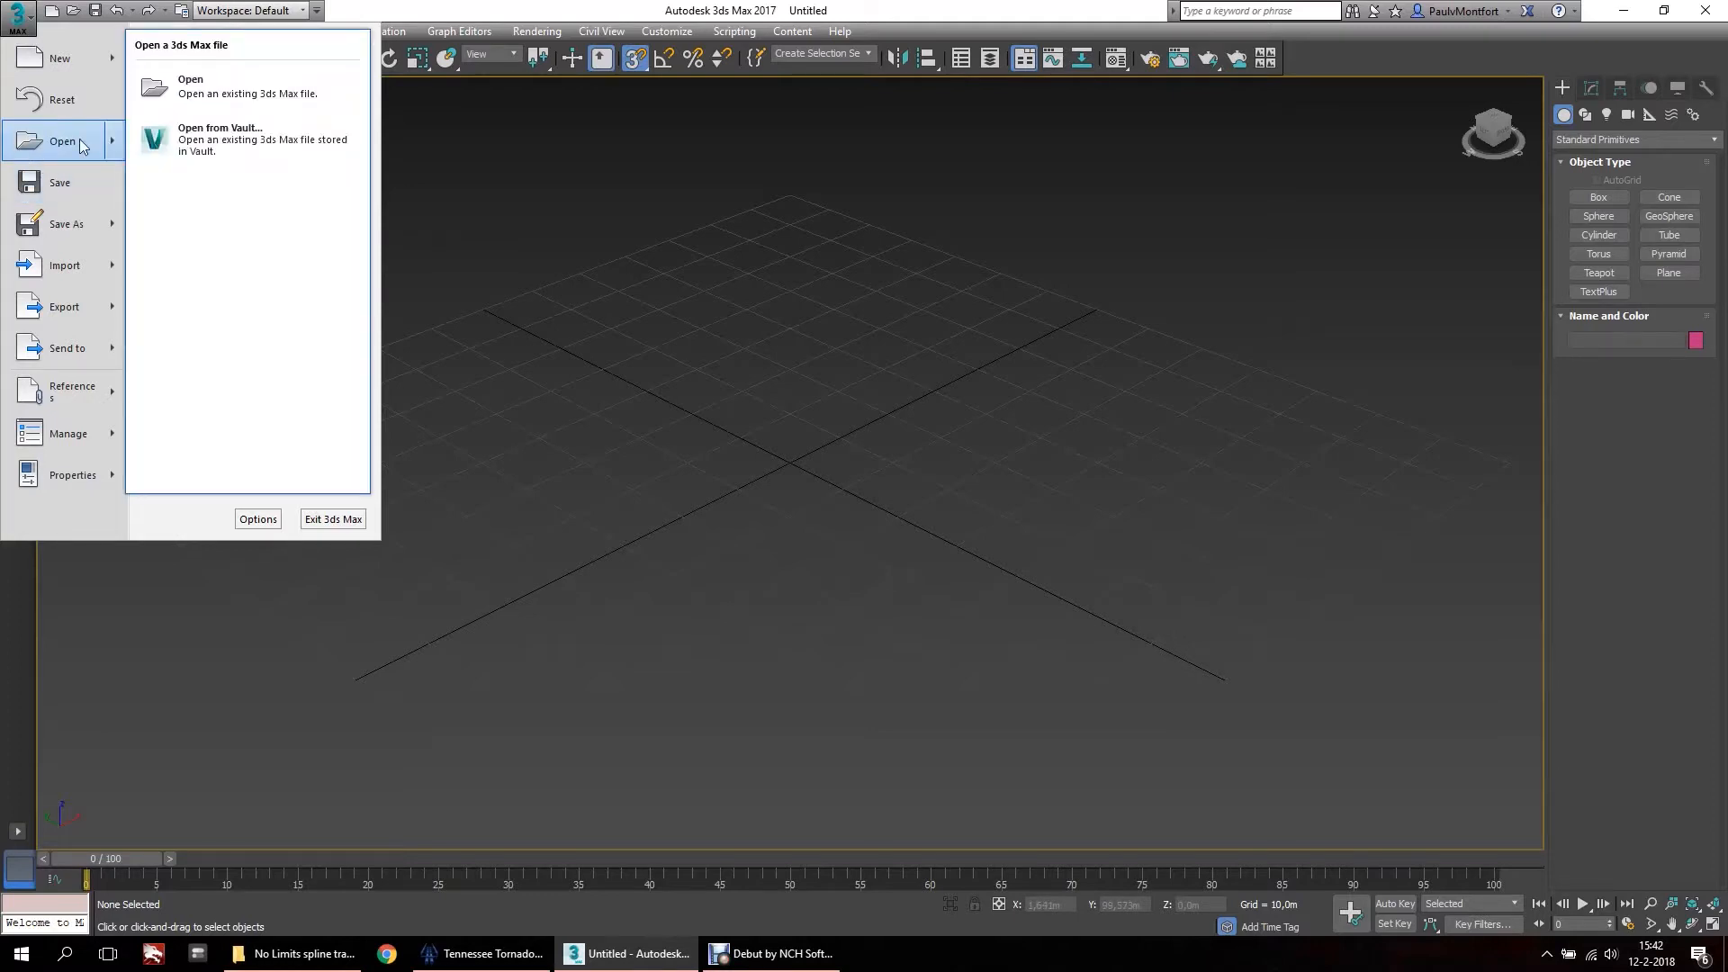
left_click(53, 149)
left_click(333, 42)
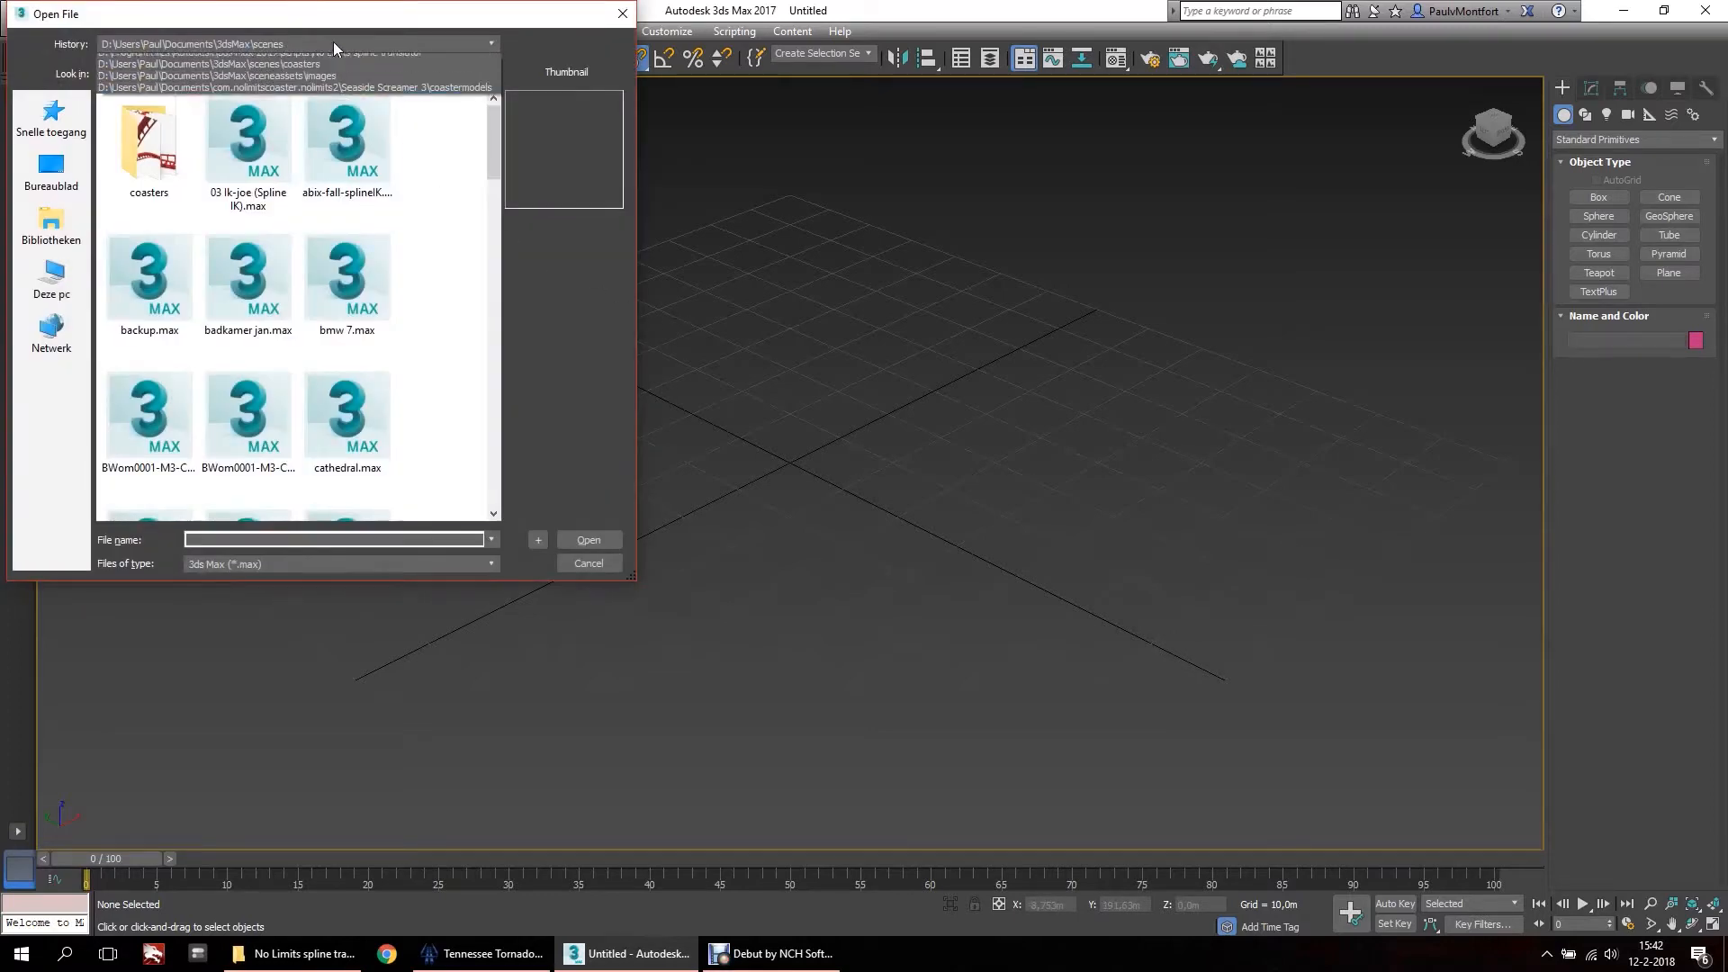
left_click(326, 74)
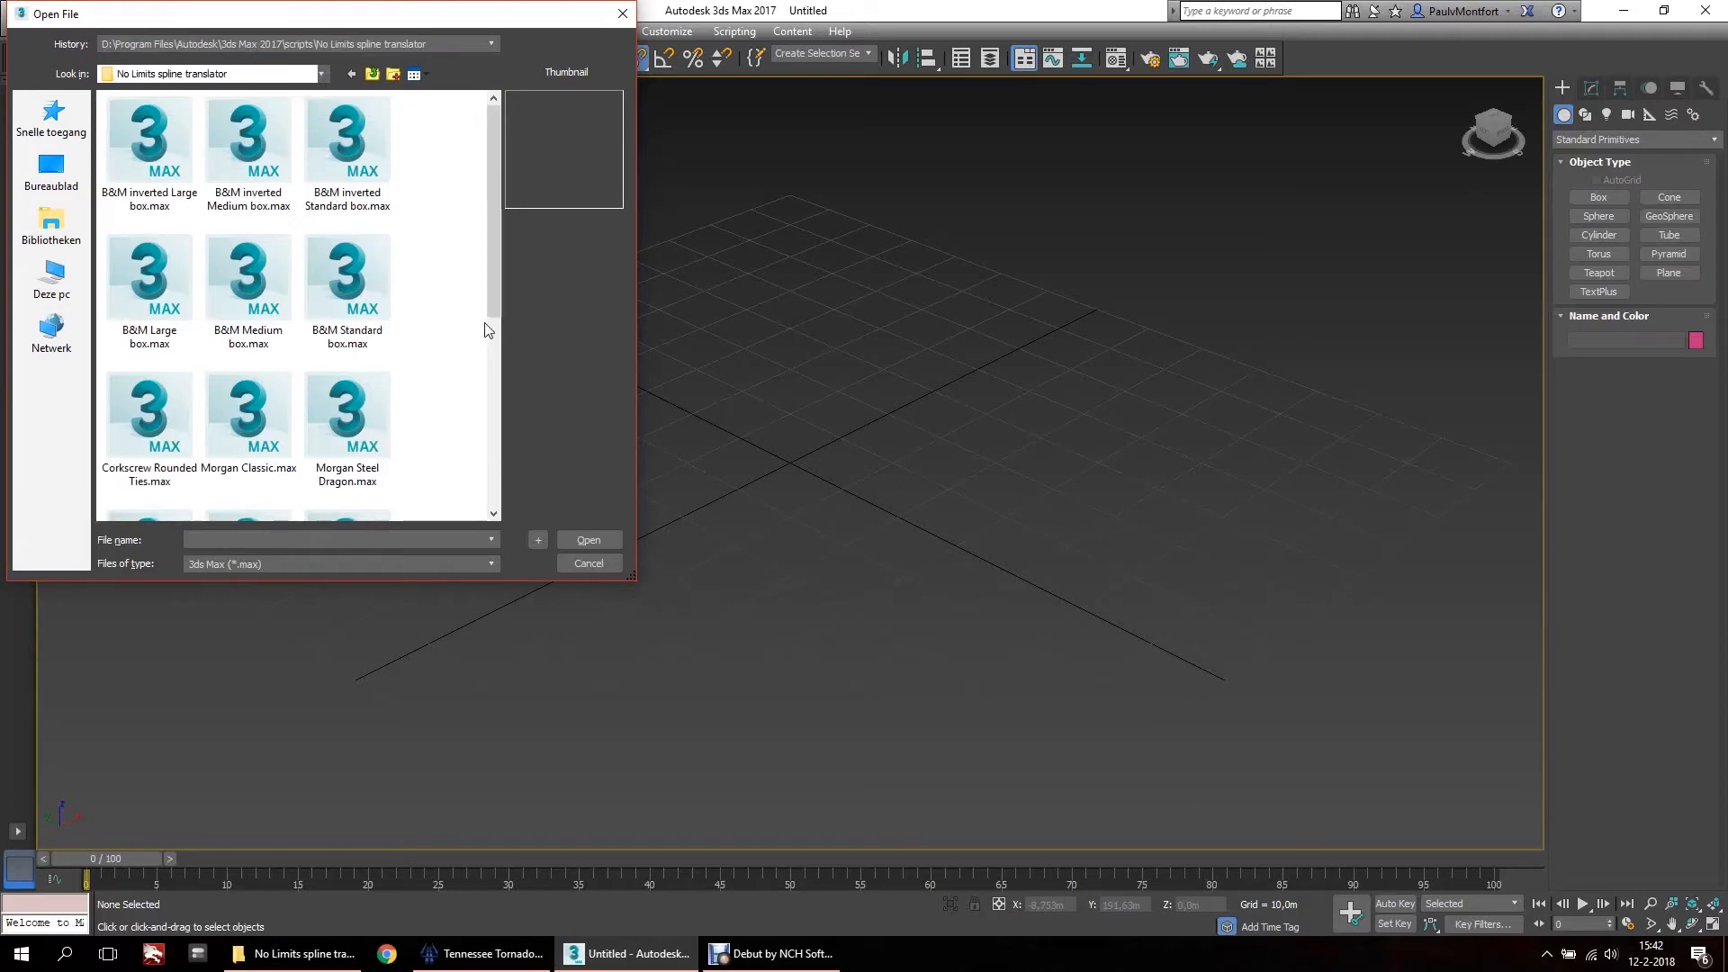
left_click_drag(494, 220, 484, 250)
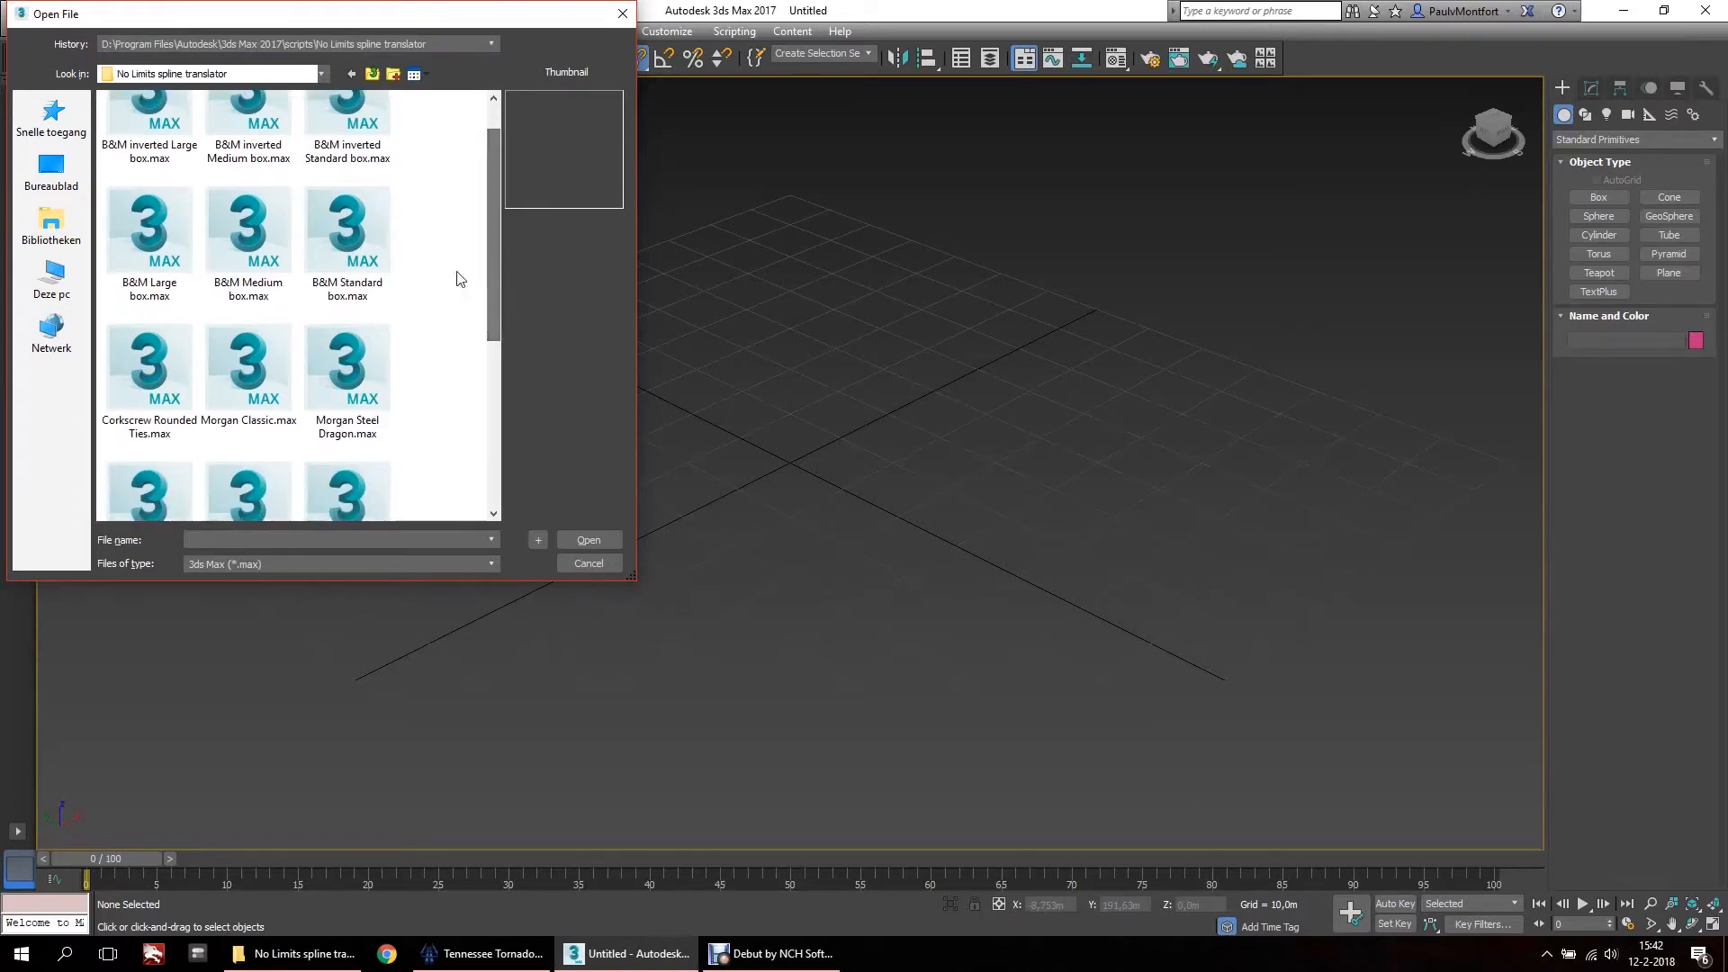
left_click(244, 371)
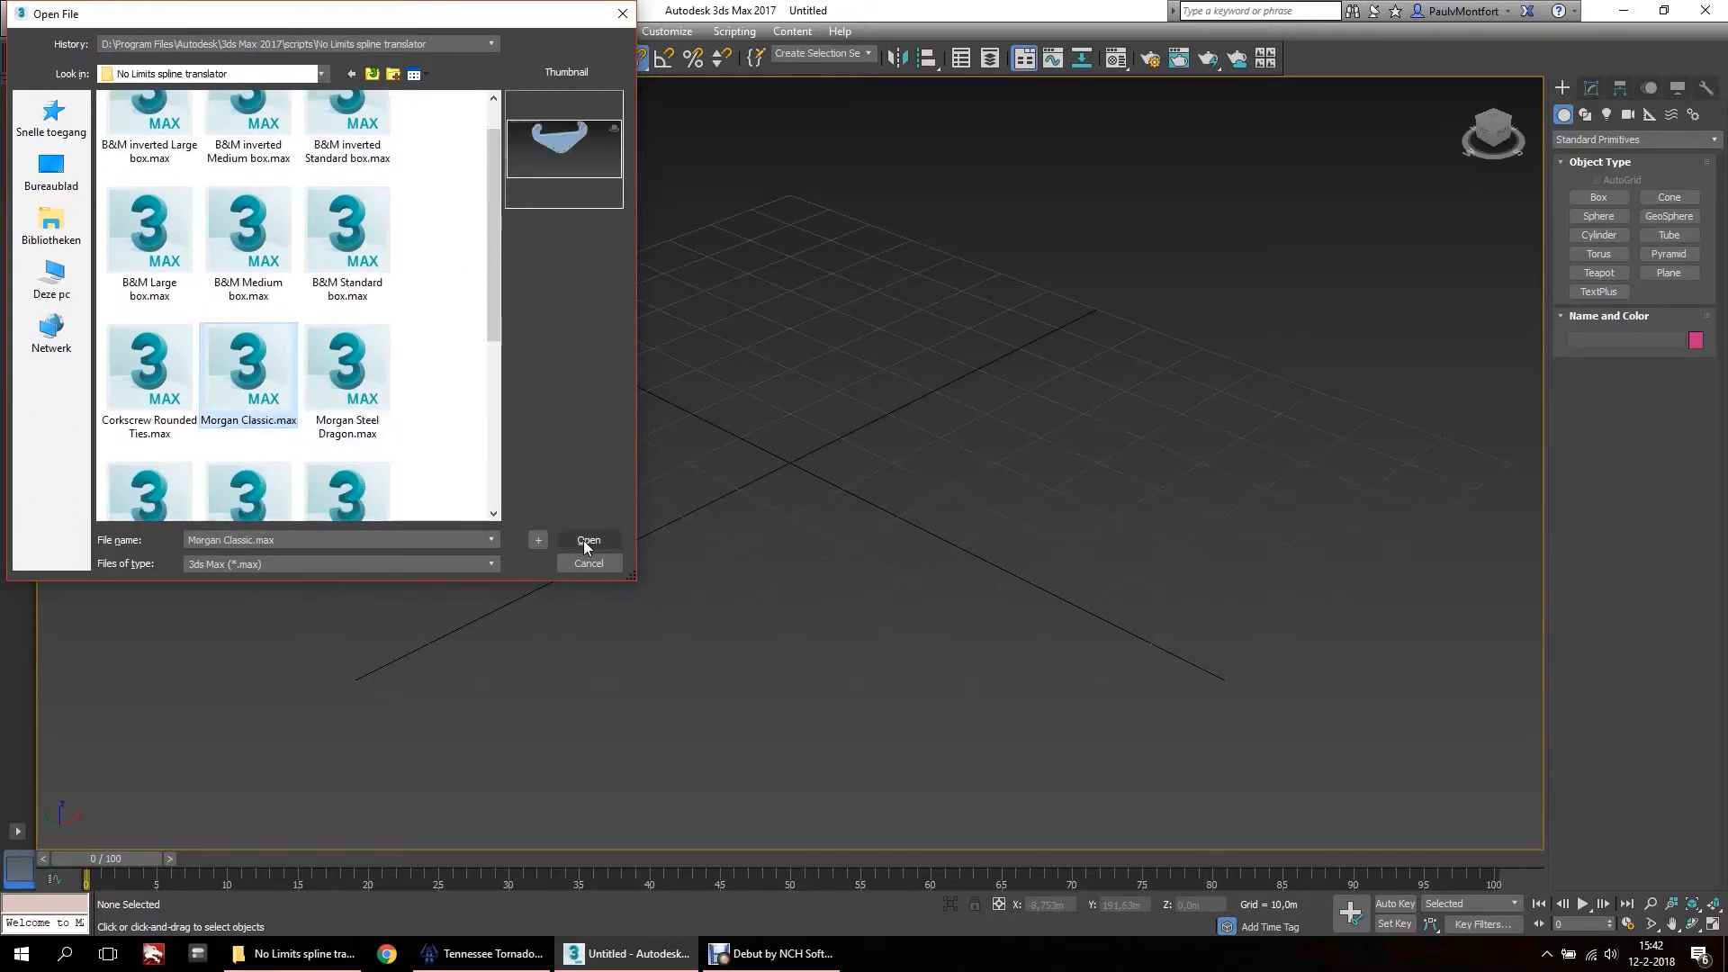
left_click(587, 540)
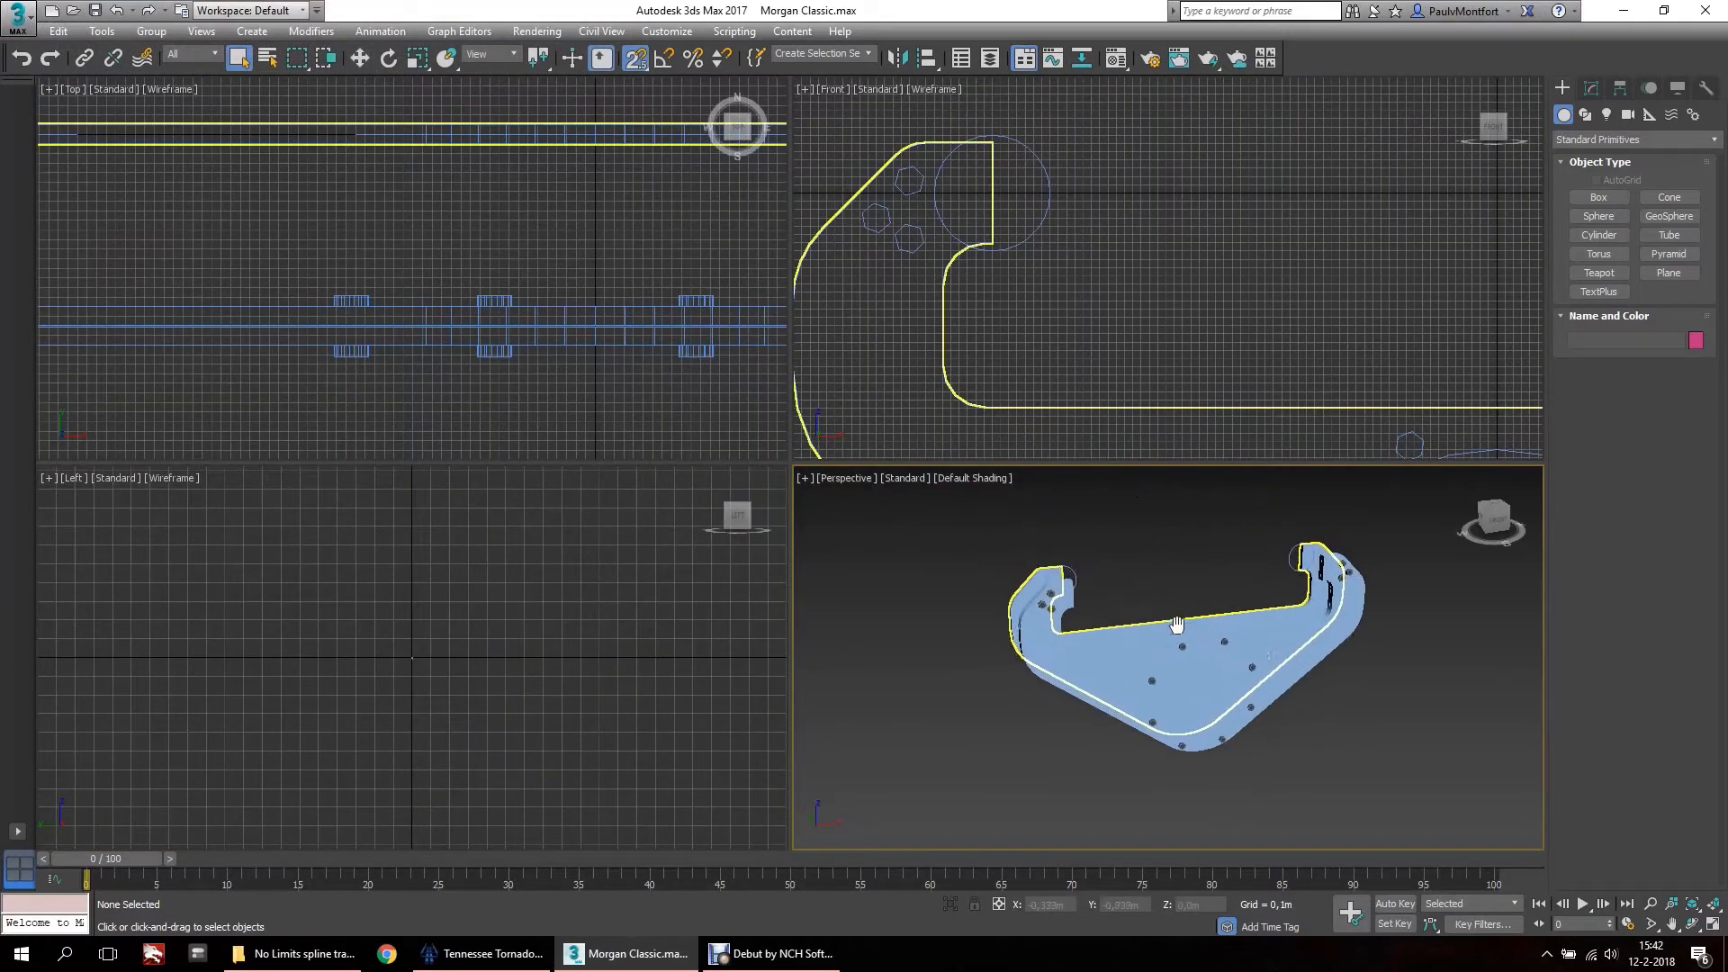
Examine the track parts by selecting the rail and backbone circles and the tie plates in turn.
scroll(1176, 624, "up", 5)
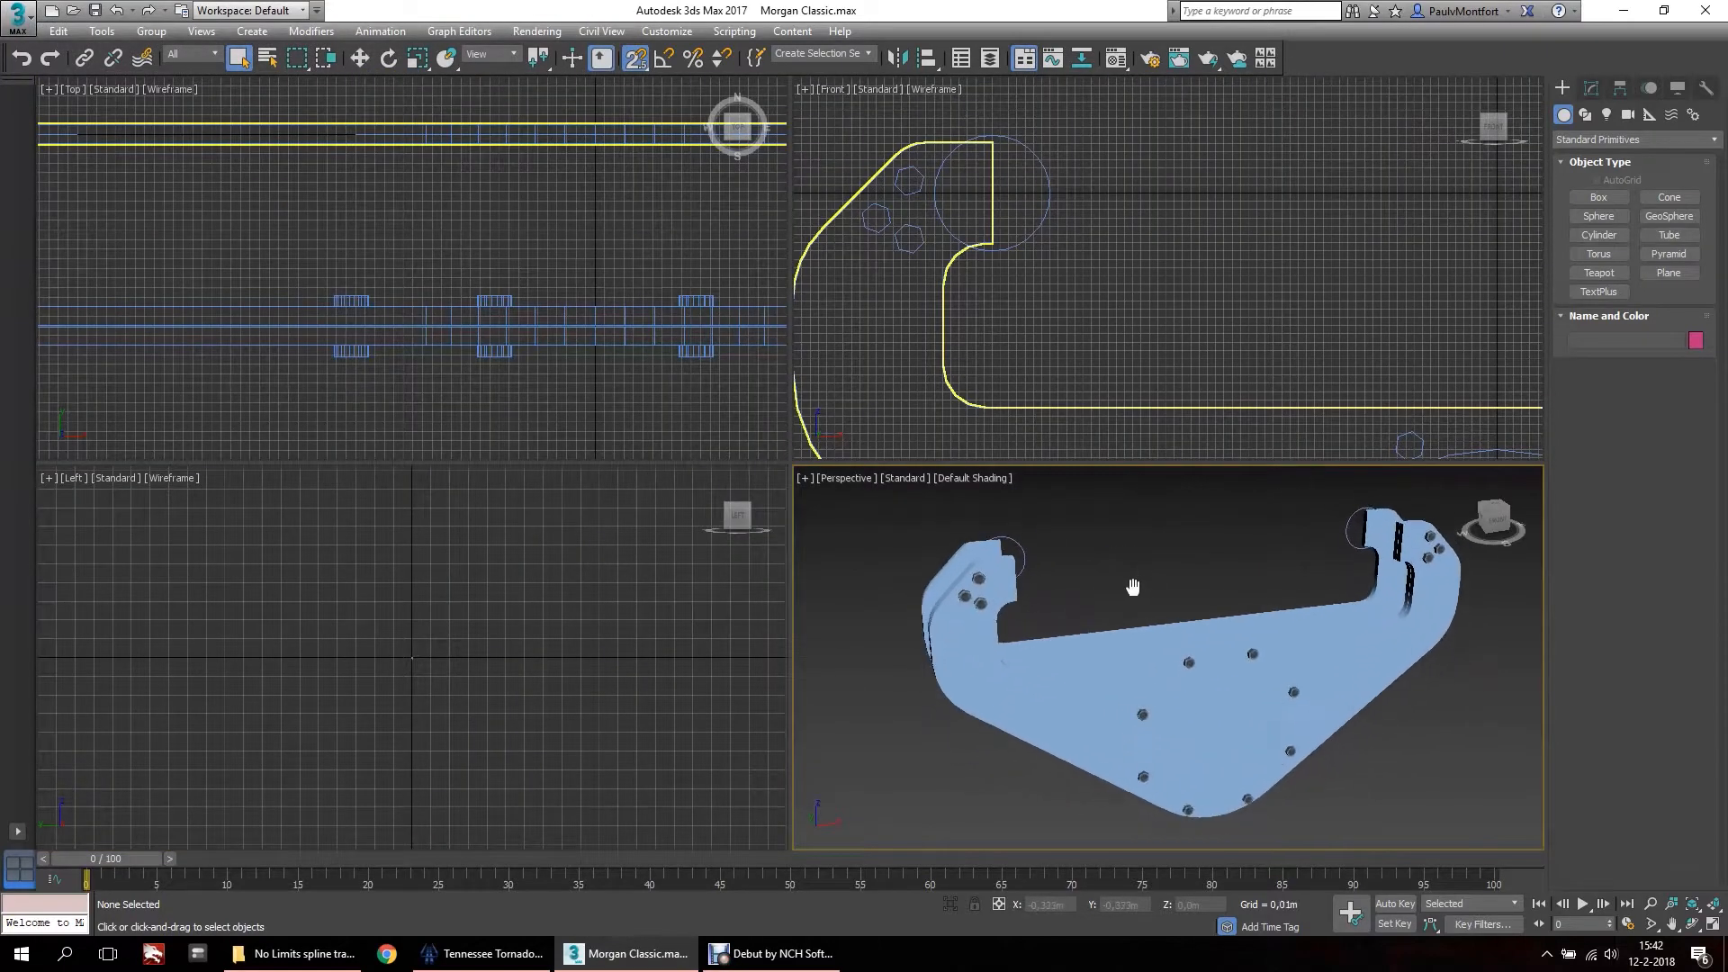
middle_click_drag(1133, 587, 1141, 614)
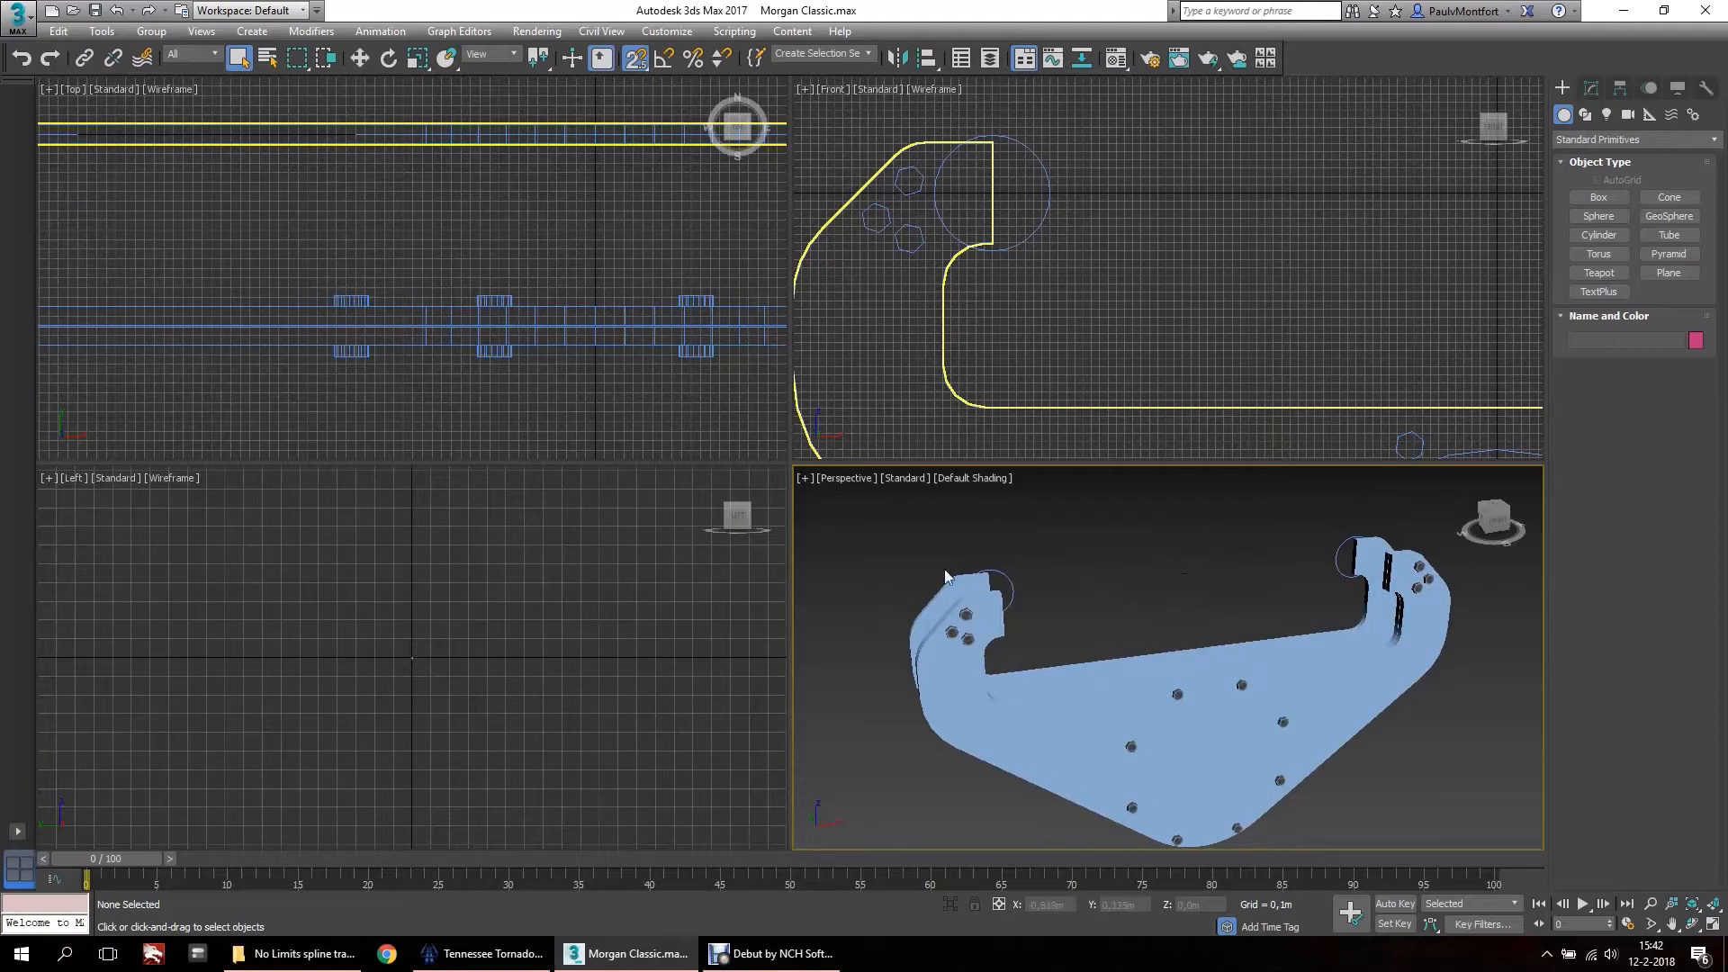
left_click(1013, 583)
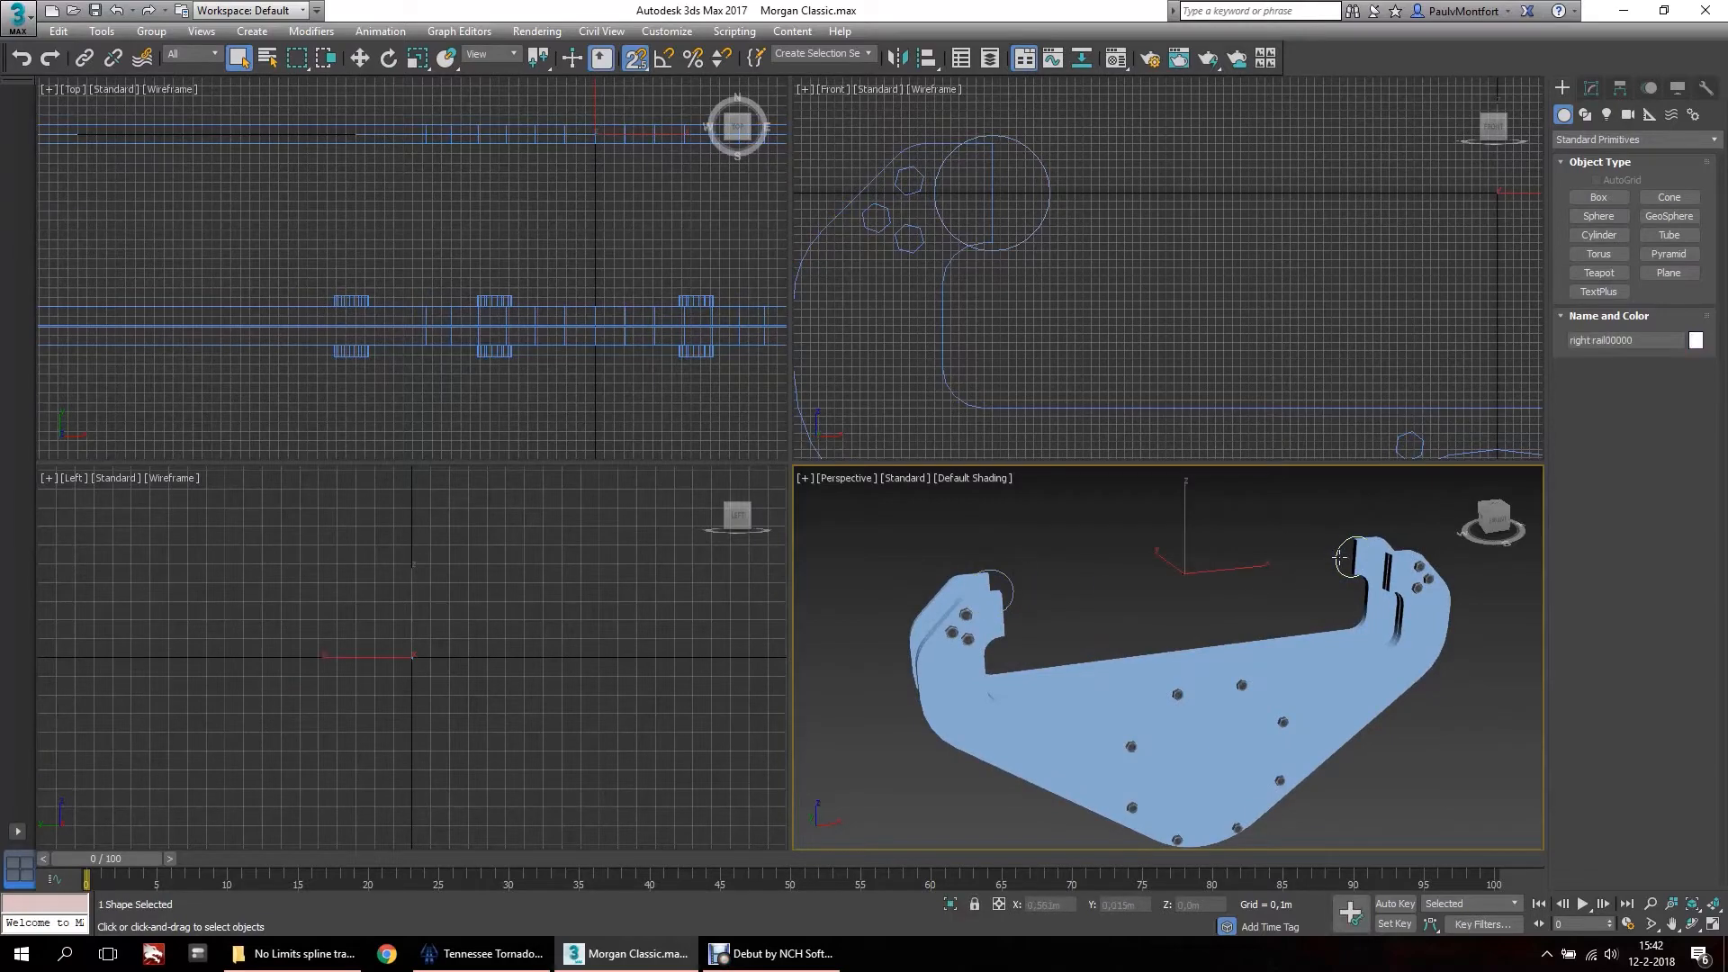
middle_click_drag(1289, 308, 1121, 208)
scroll(1121, 211, "down", 5)
left_click(1203, 256)
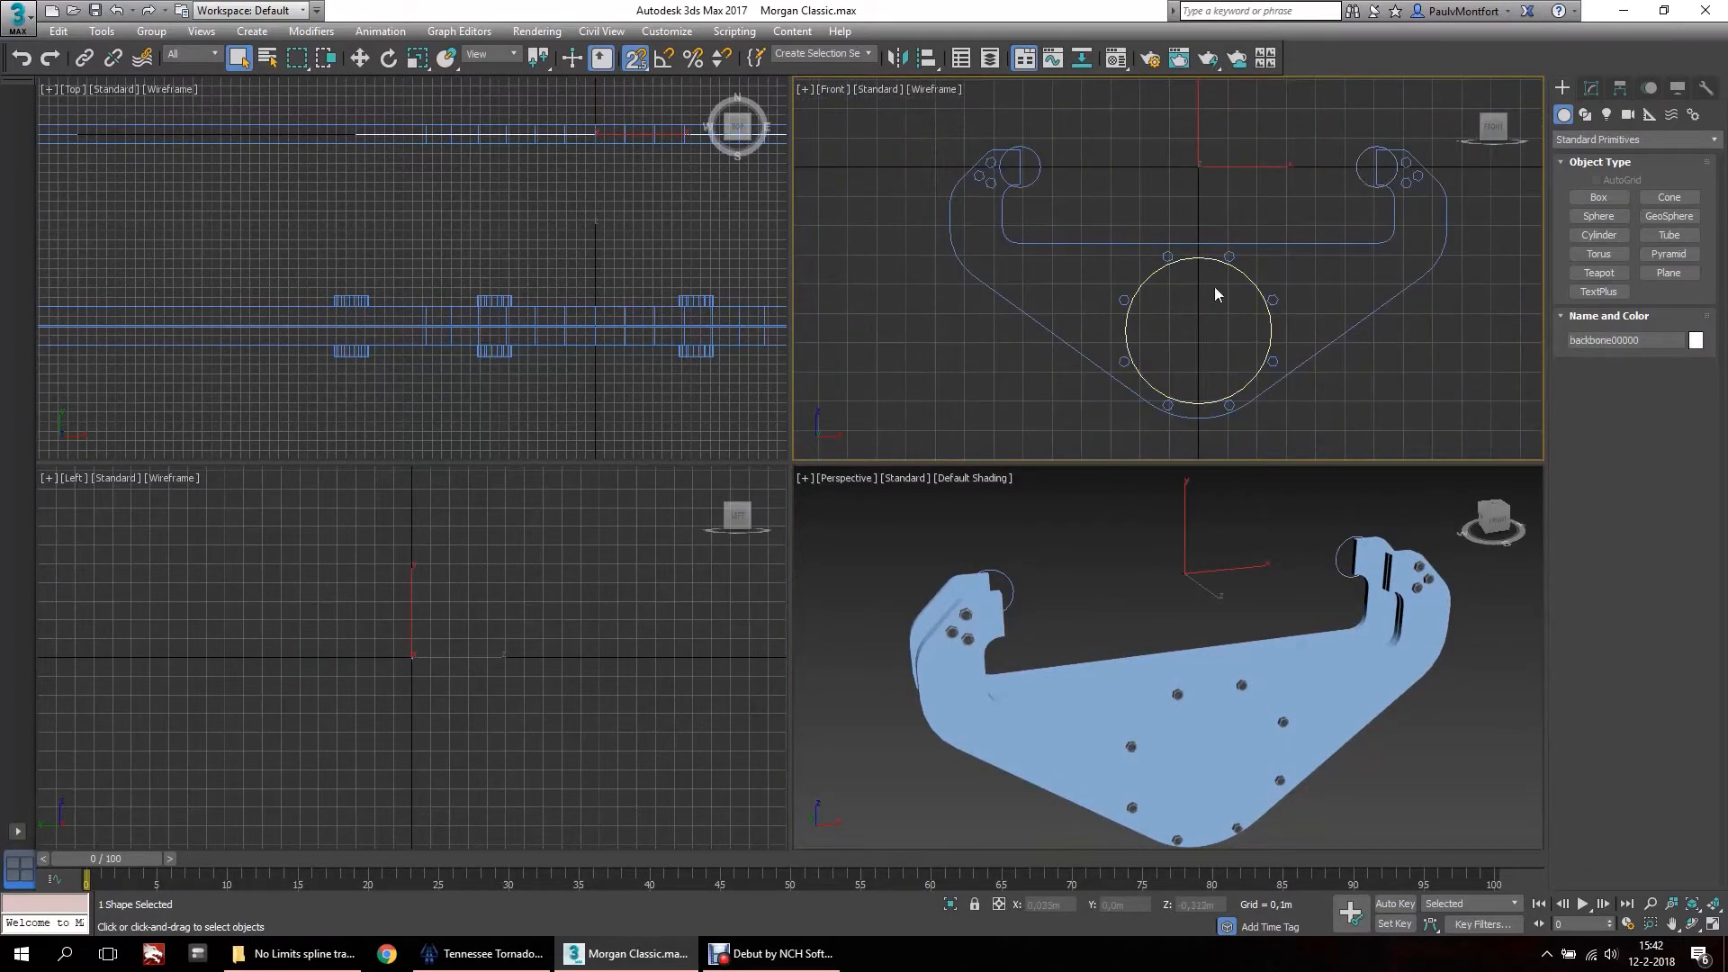
left_click(1376, 544)
left_click(1430, 591)
mouse_move(1219, 576)
middle_mouse_down()
mouse_move(1215, 556)
mouse_move(1215, 581)
middle_mouse_up()
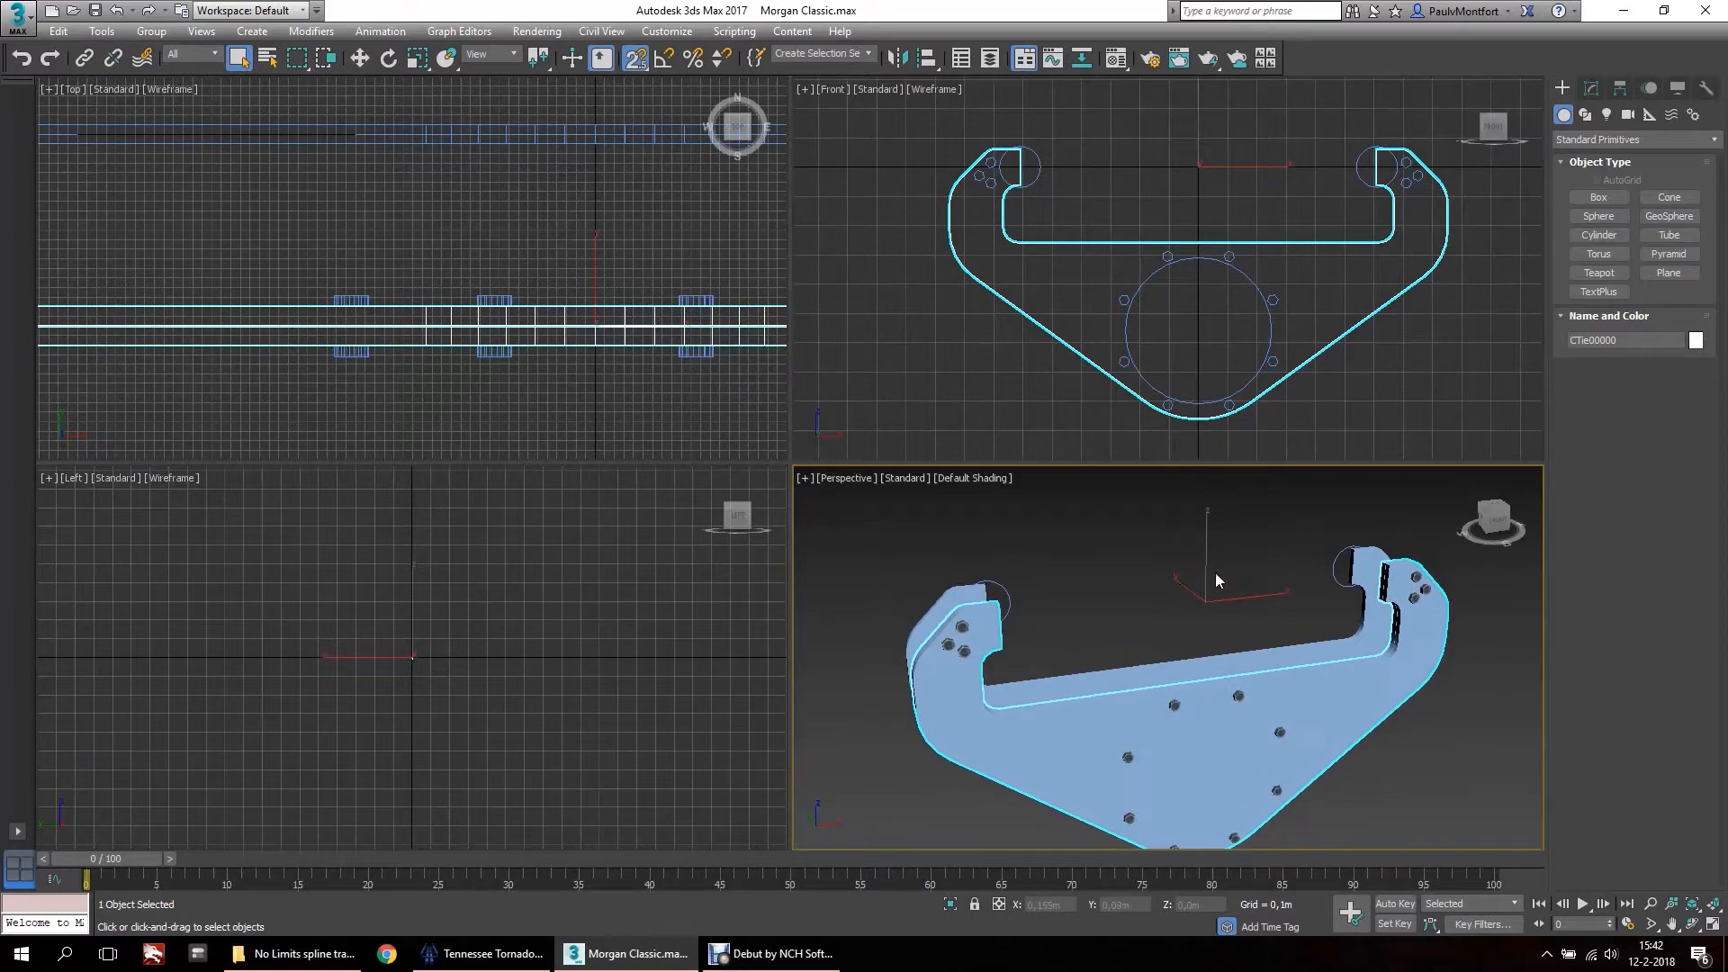
left_click(1066, 512)
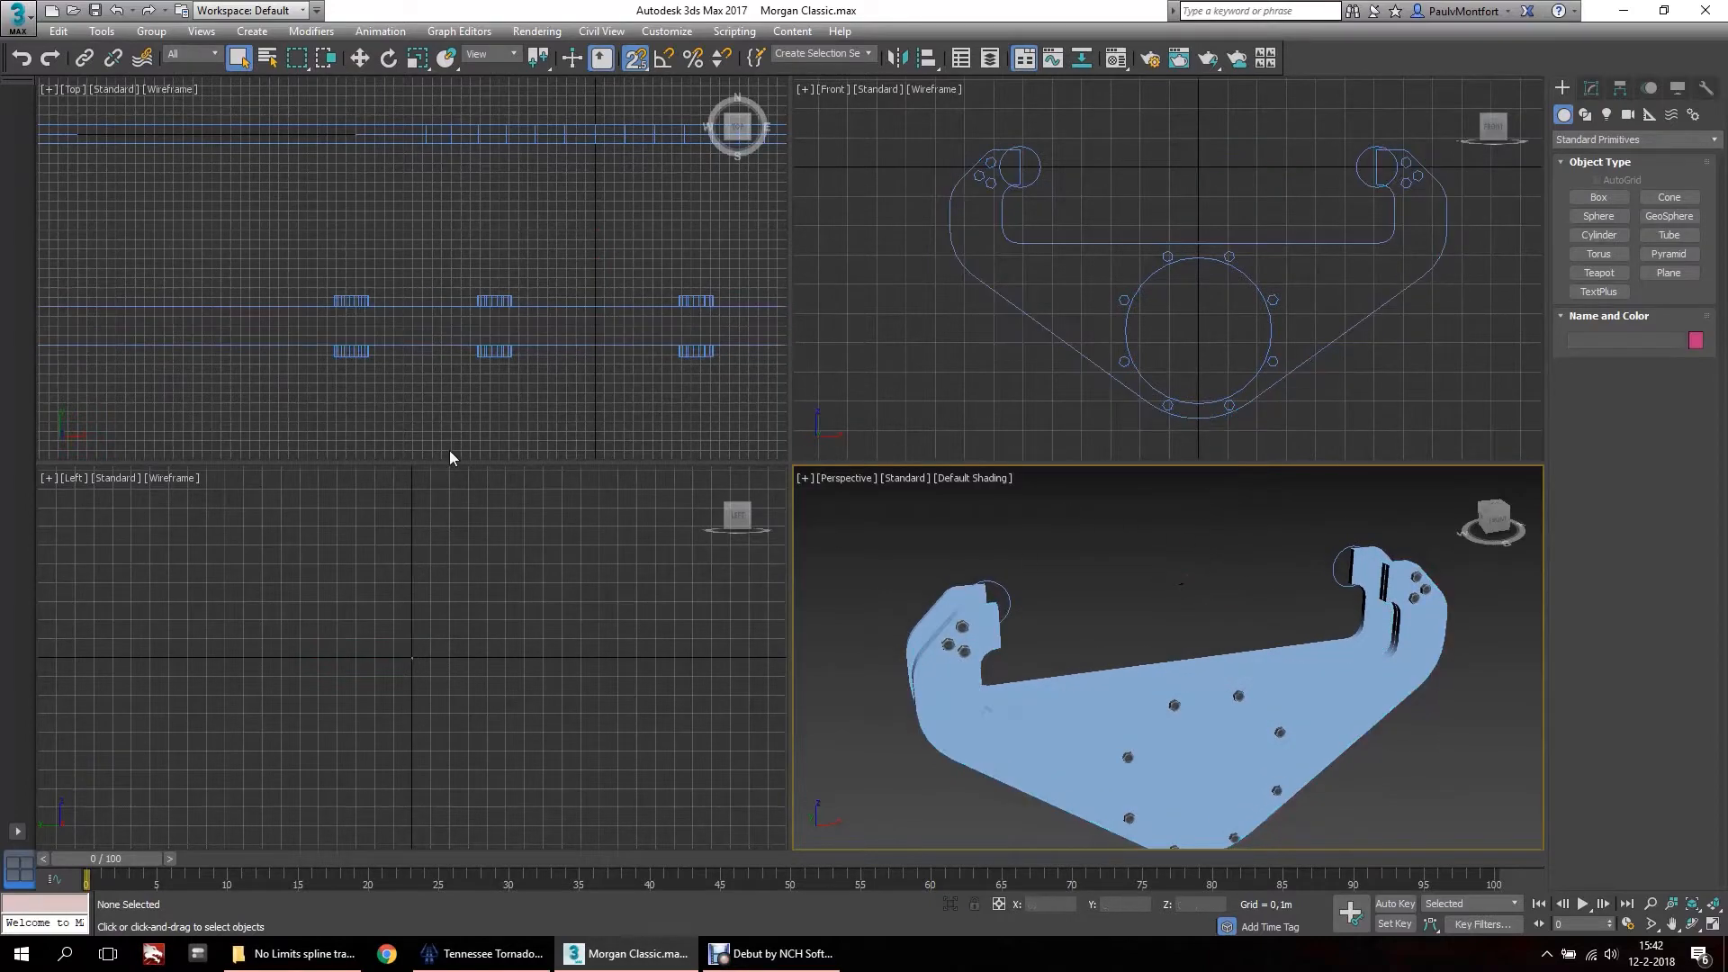
Delete the CTie plate offset from the origin together with its bolts, keeping the tie at the origin.
scroll(318, 304, "down", 5)
left_click_drag(651, 272, 170, 341)
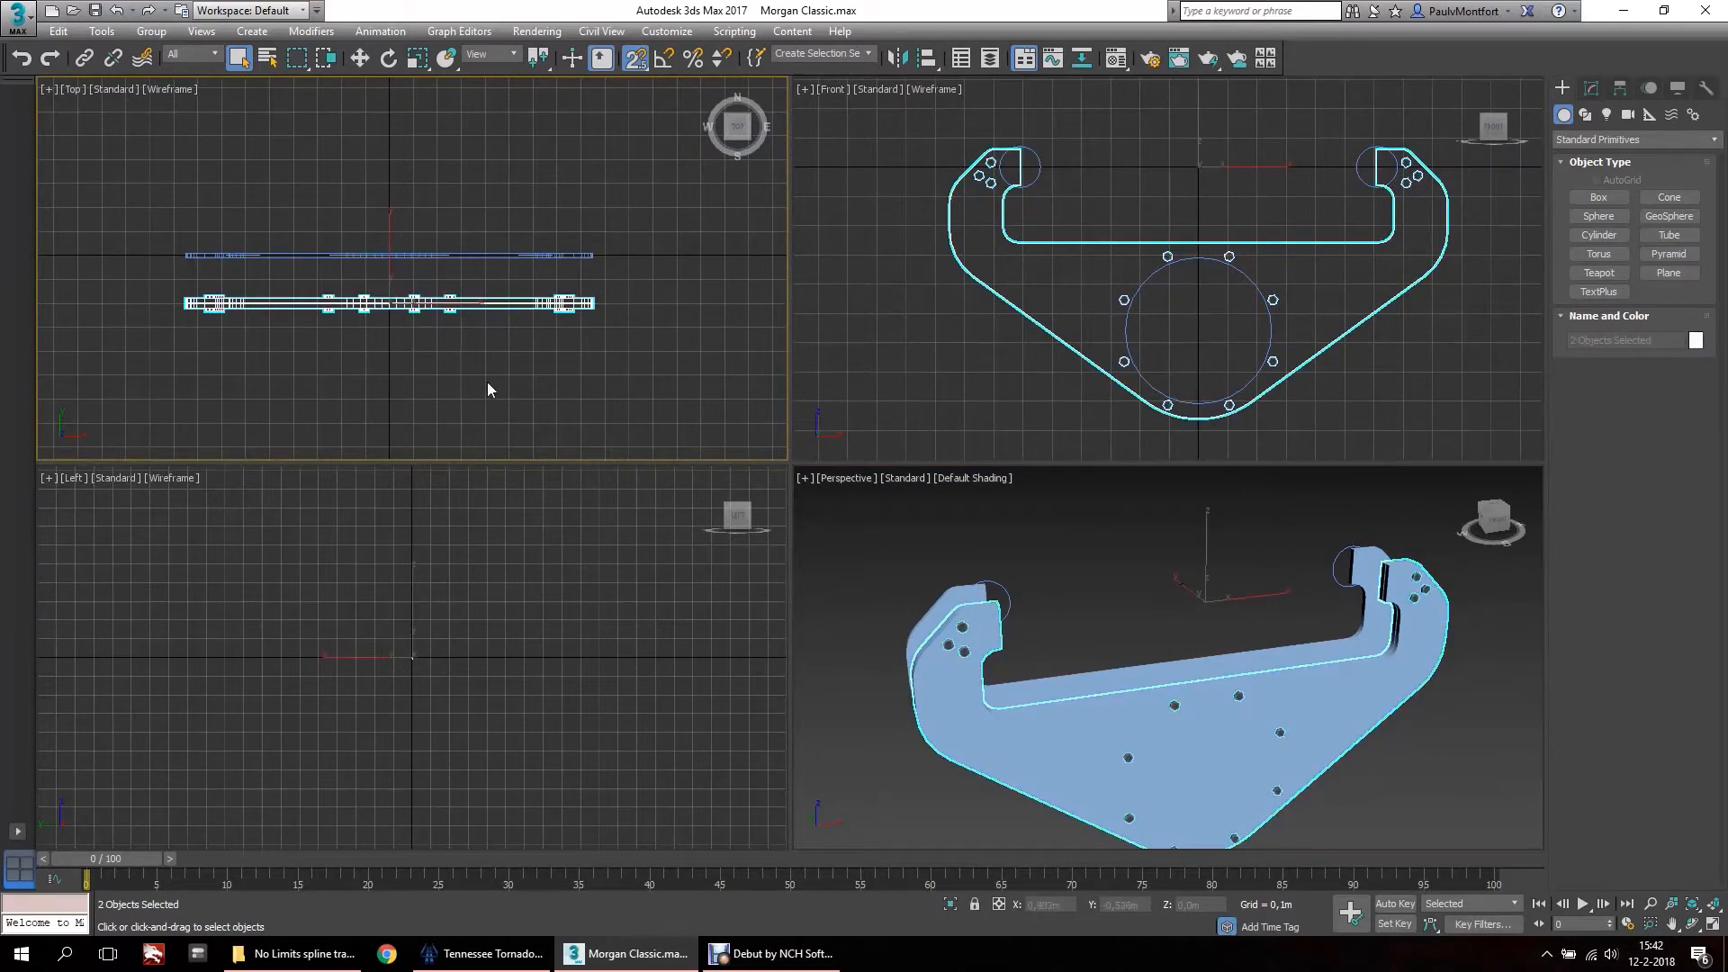
key("Delete")
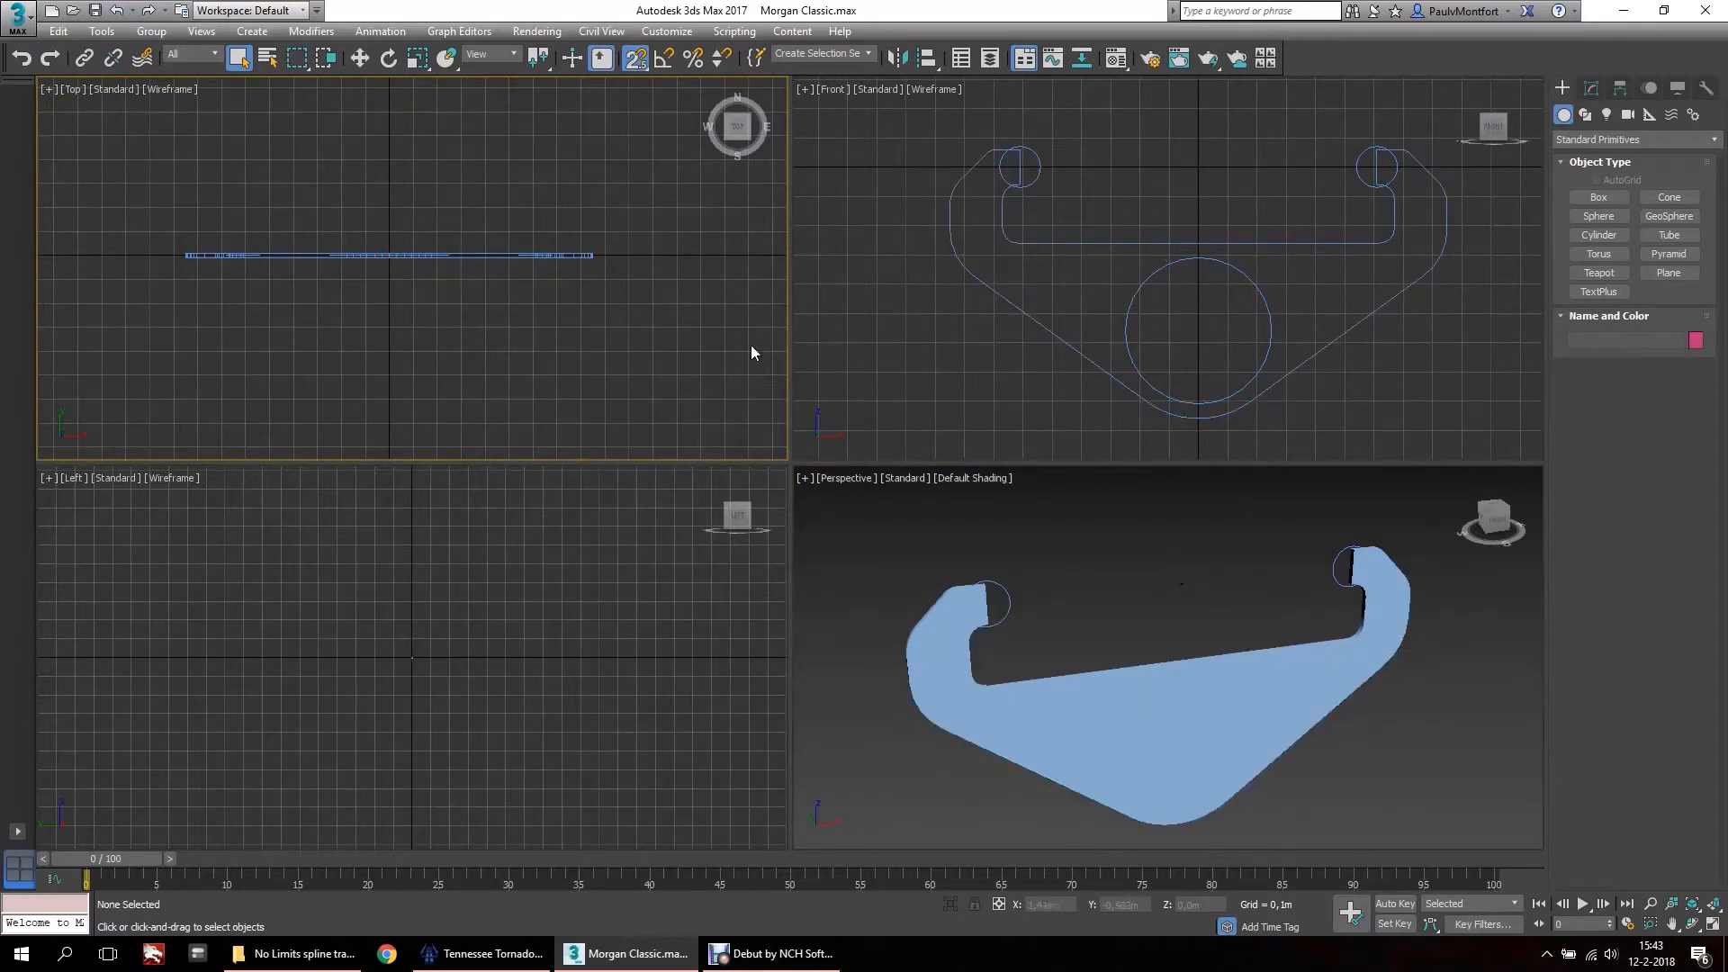
Examine the front-view cross-section of the track, from the backbone circle to the rail circles in the tie's hooks.
scroll(1269, 360, "up", 8)
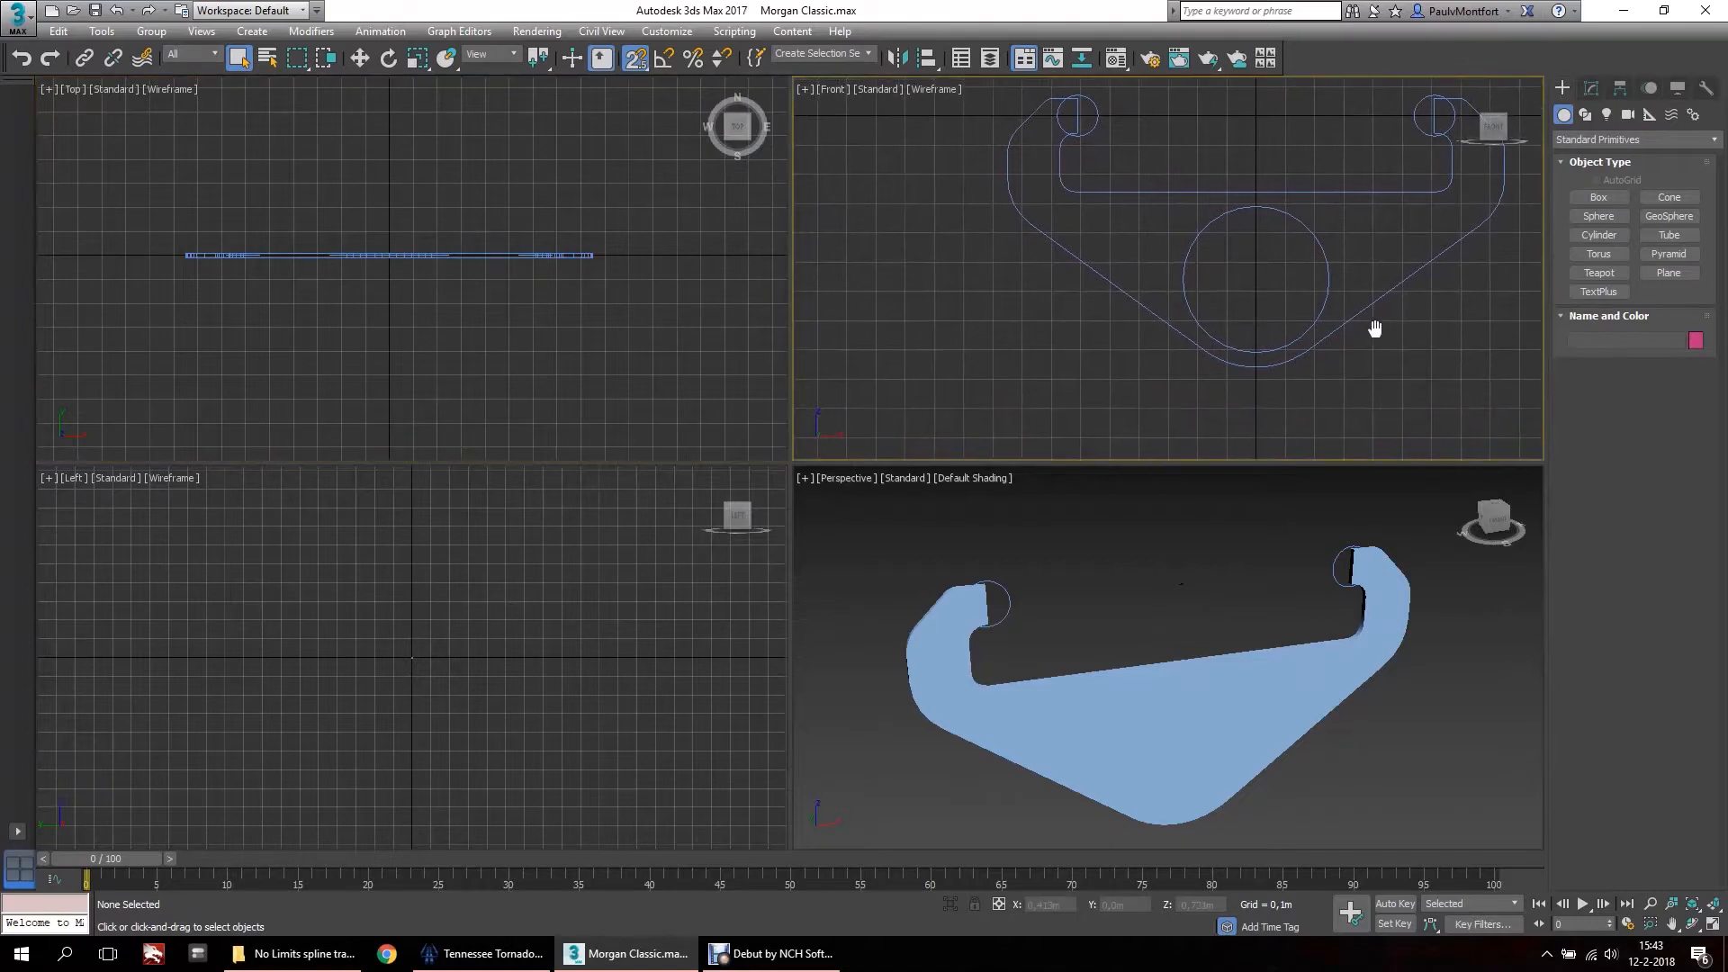
scroll(1265, 352, "down", 4)
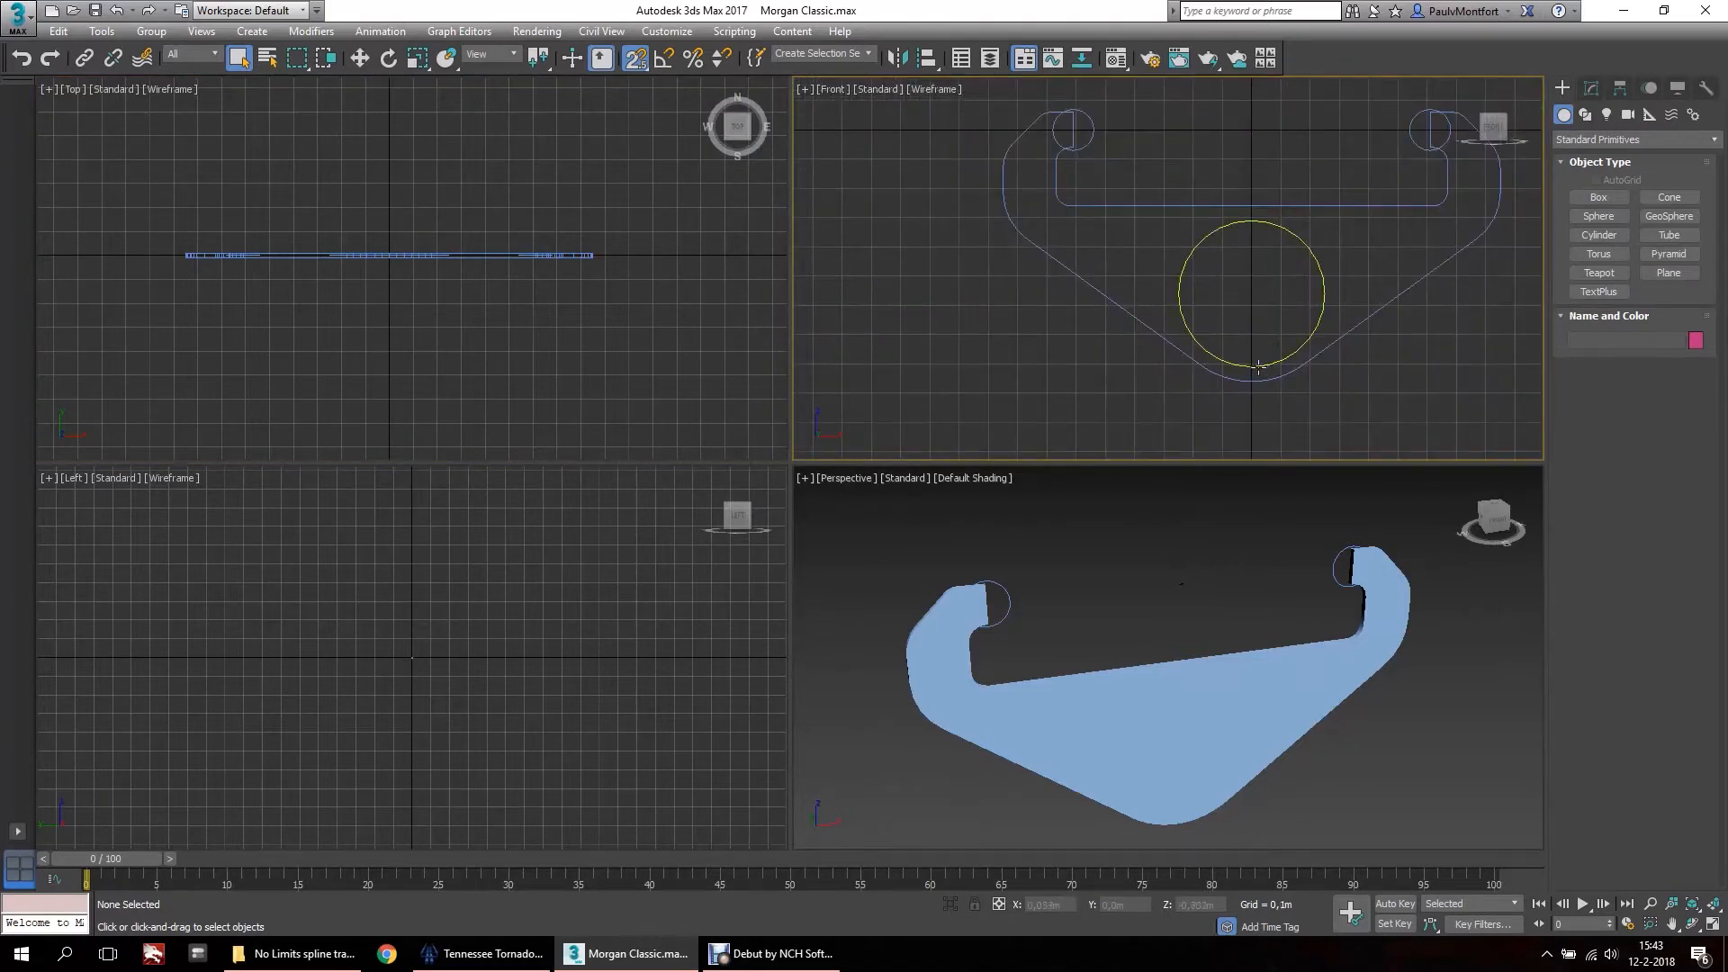
scroll(1215, 697, "up", 1)
middle_click_drag(1142, 316, 1060, 355)
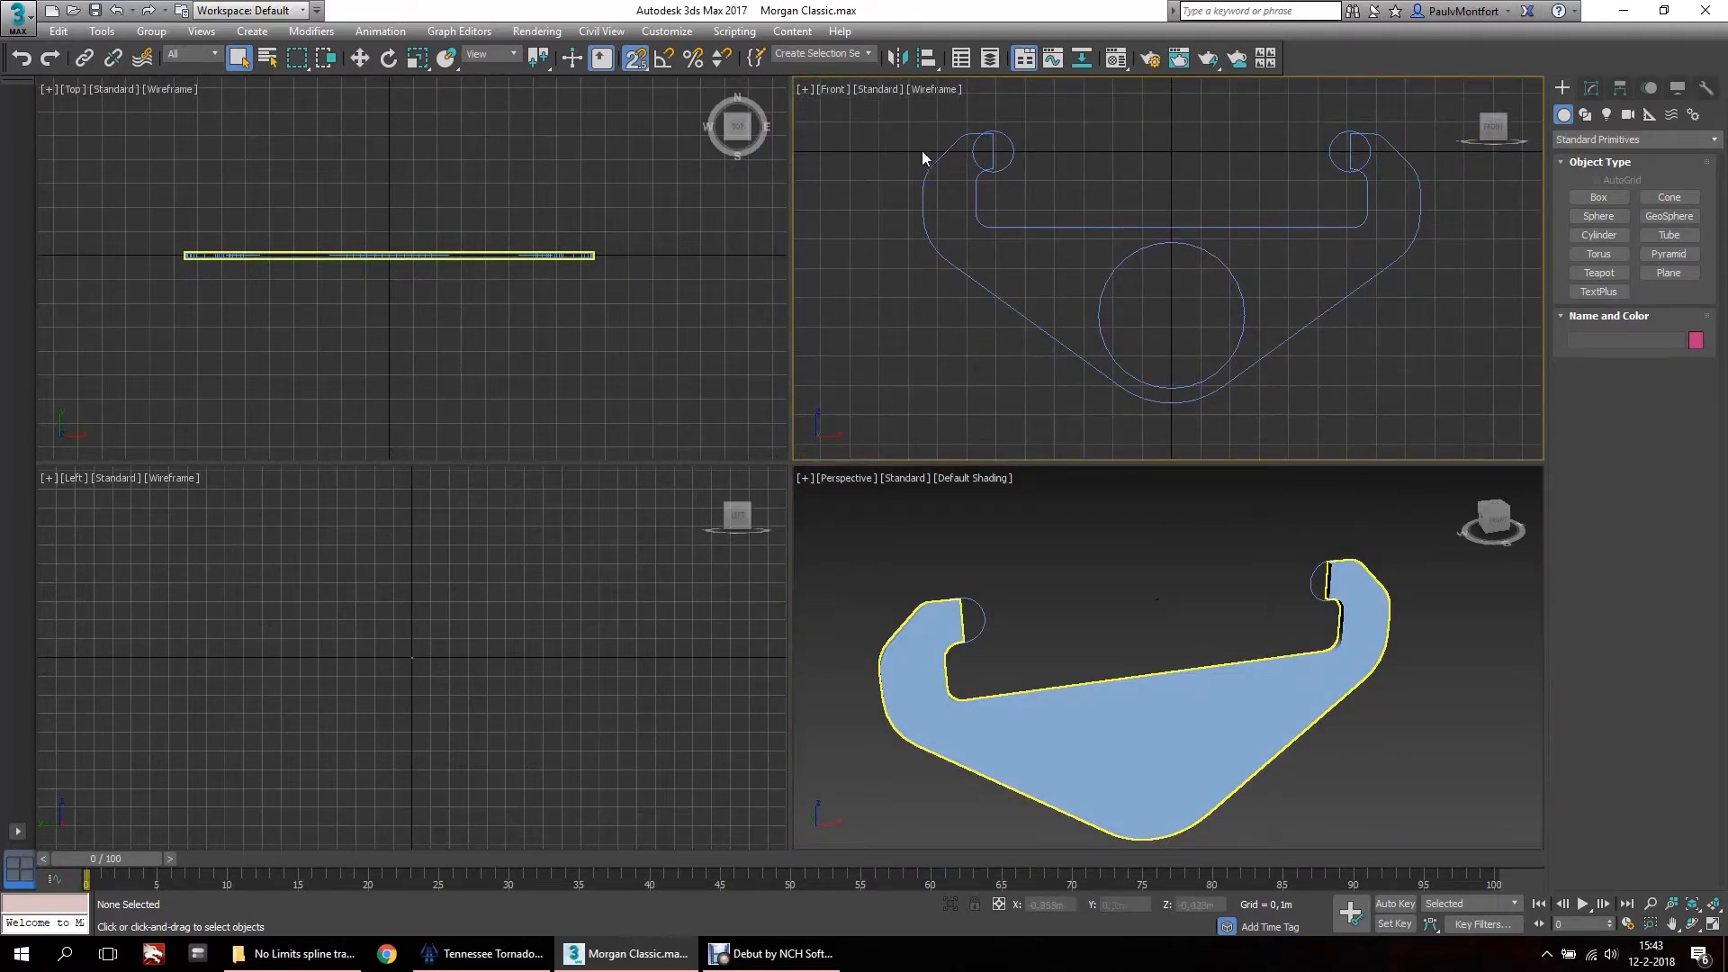
scroll(1145, 289, "up", 8)
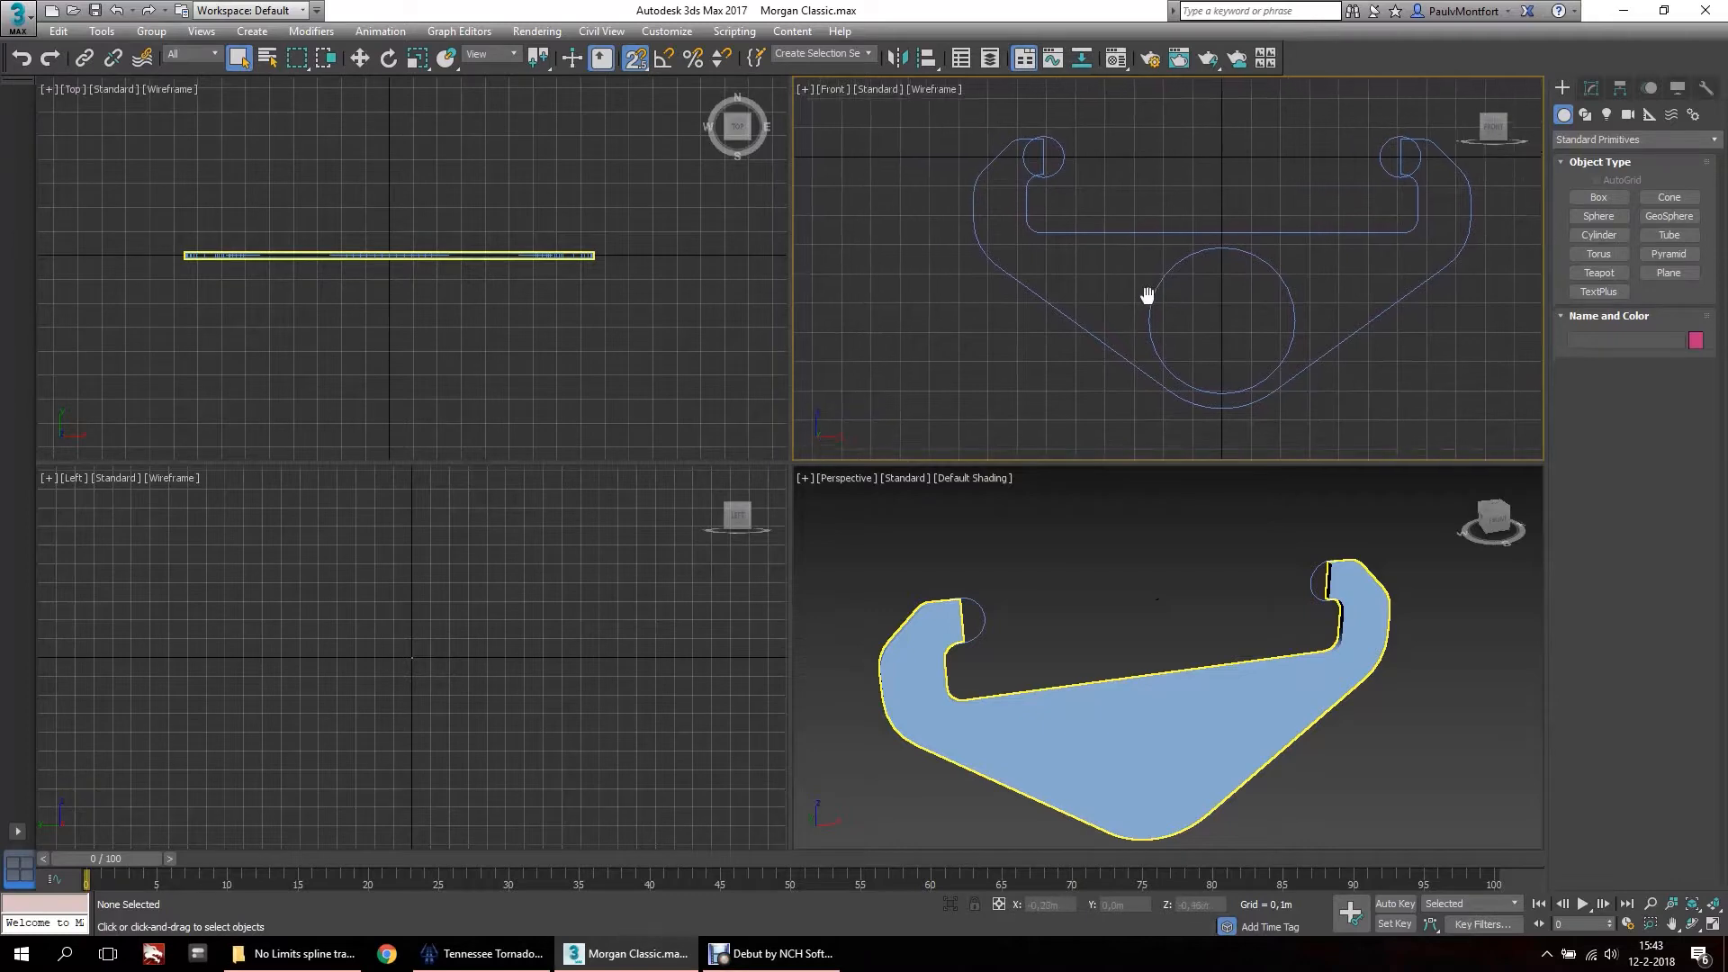
middle_click_drag(1383, 324, 1290, 274)
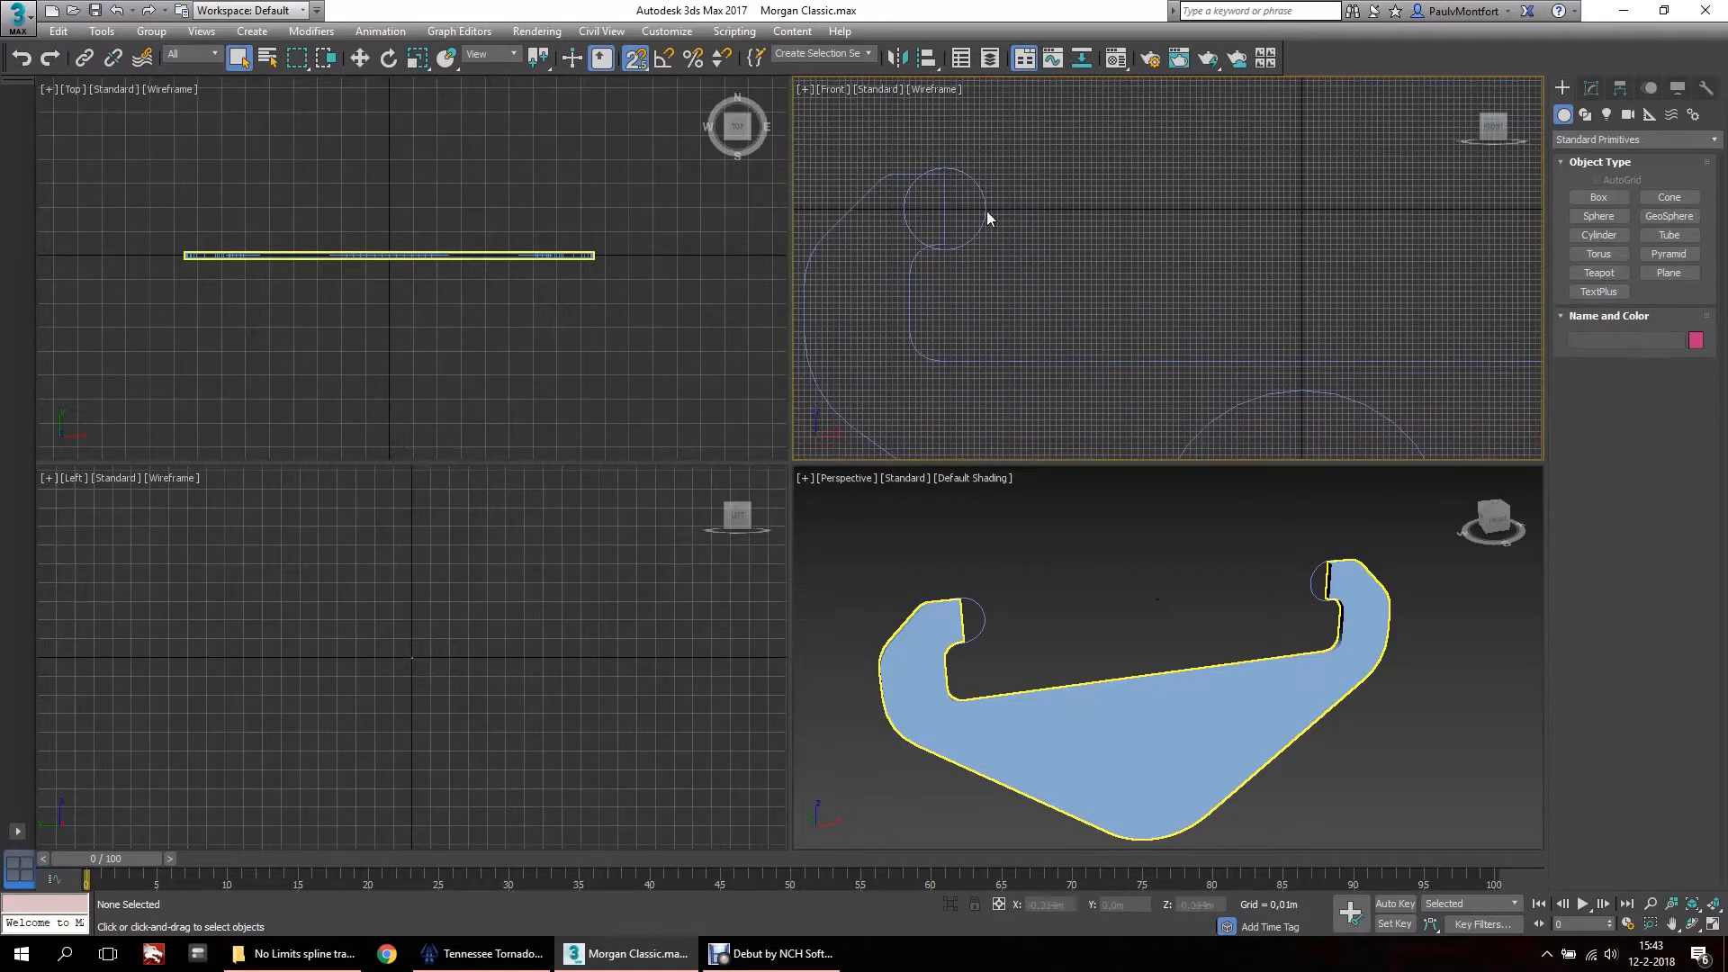
scroll(843, 236, "down", 8)
middle_click_drag(915, 251, 1093, 235)
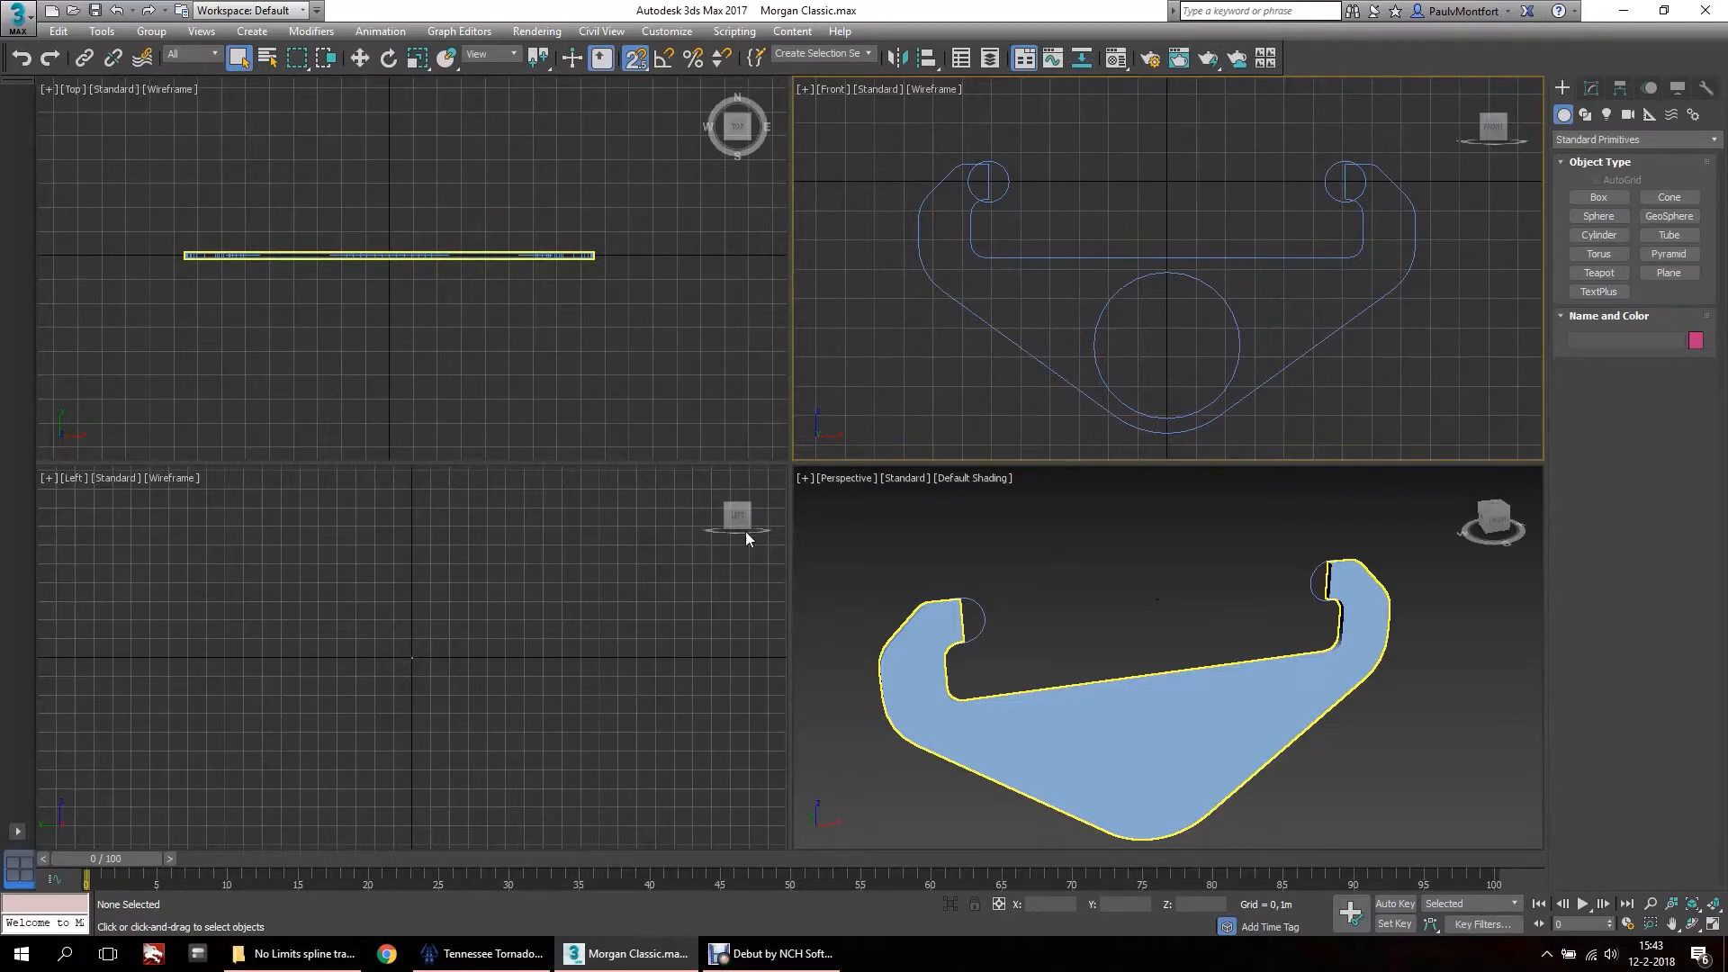
middle_click_drag(998, 307, 982, 294)
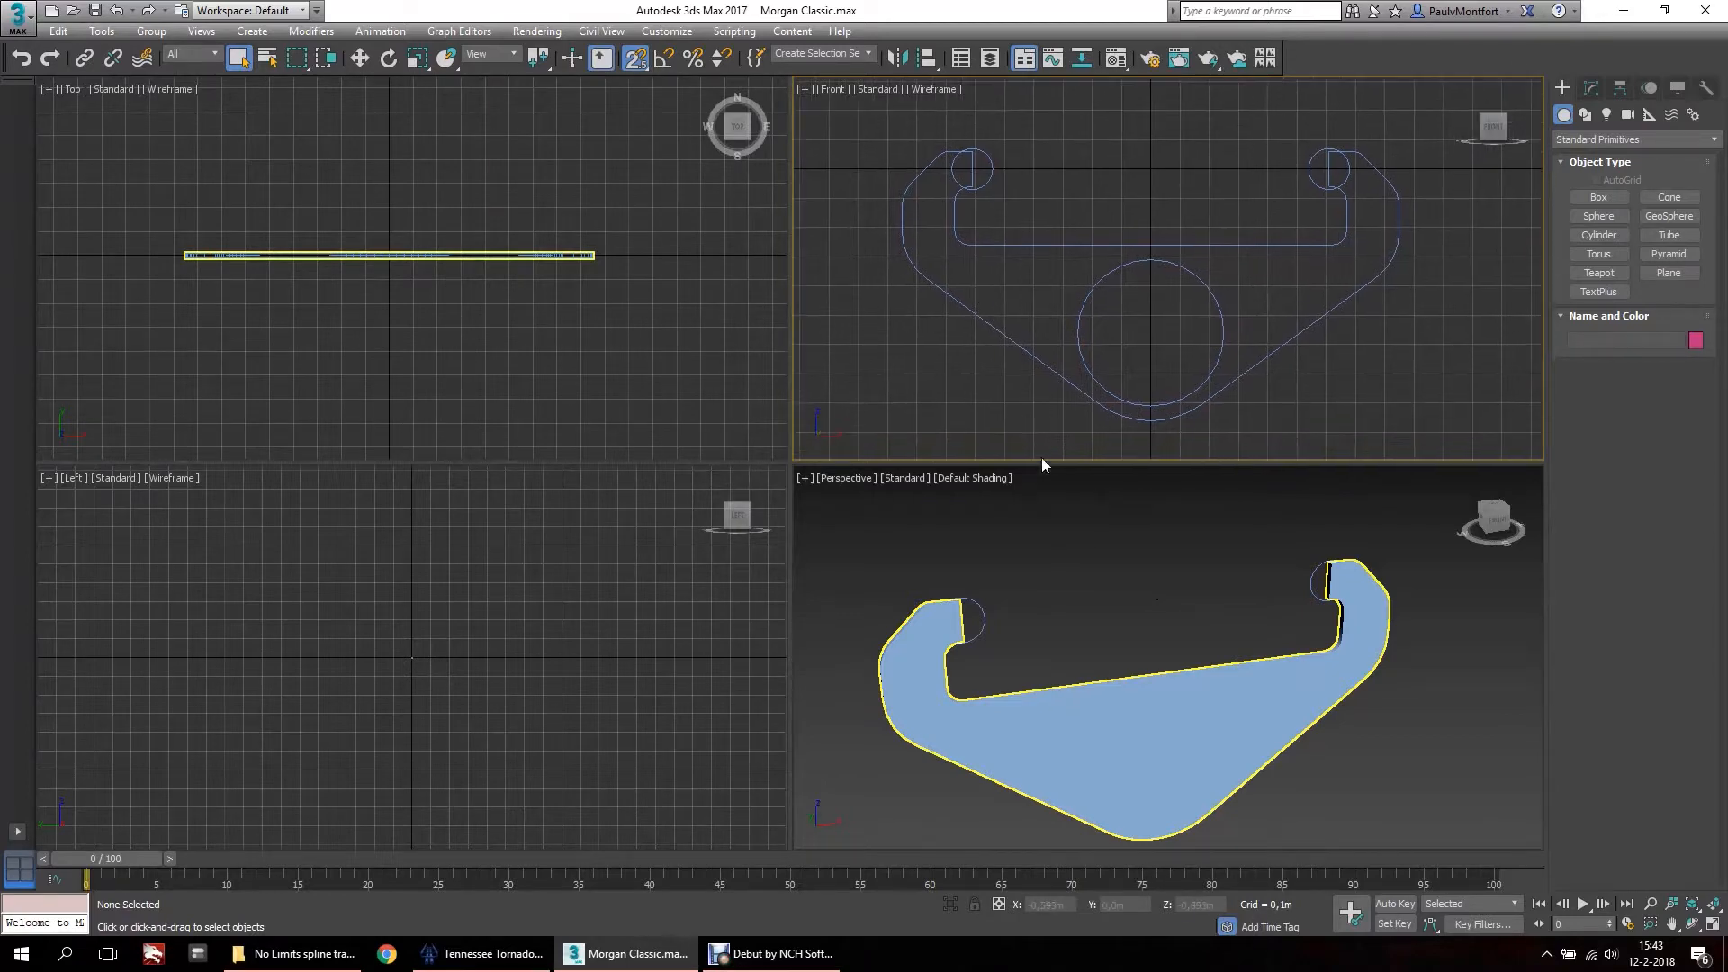
Check the Grid Points snap and the home grid spacing, and choose 2.5D as the snap mode.
right_click(637, 61)
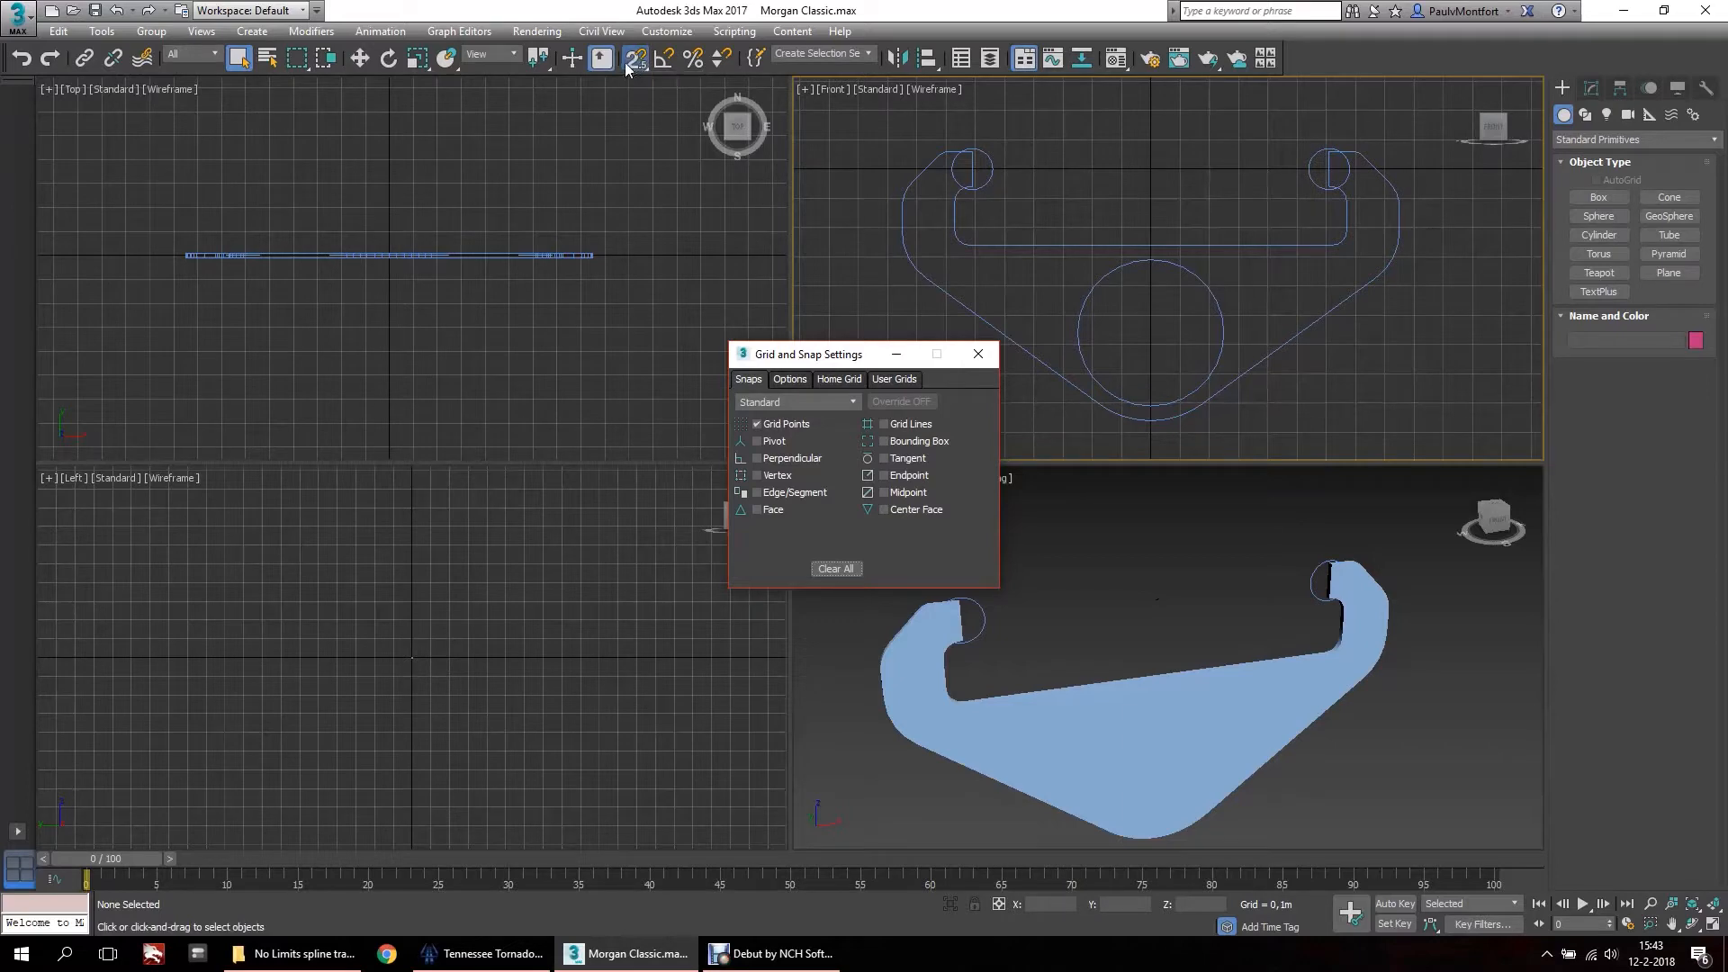
left_click(634, 59)
left_click(842, 380)
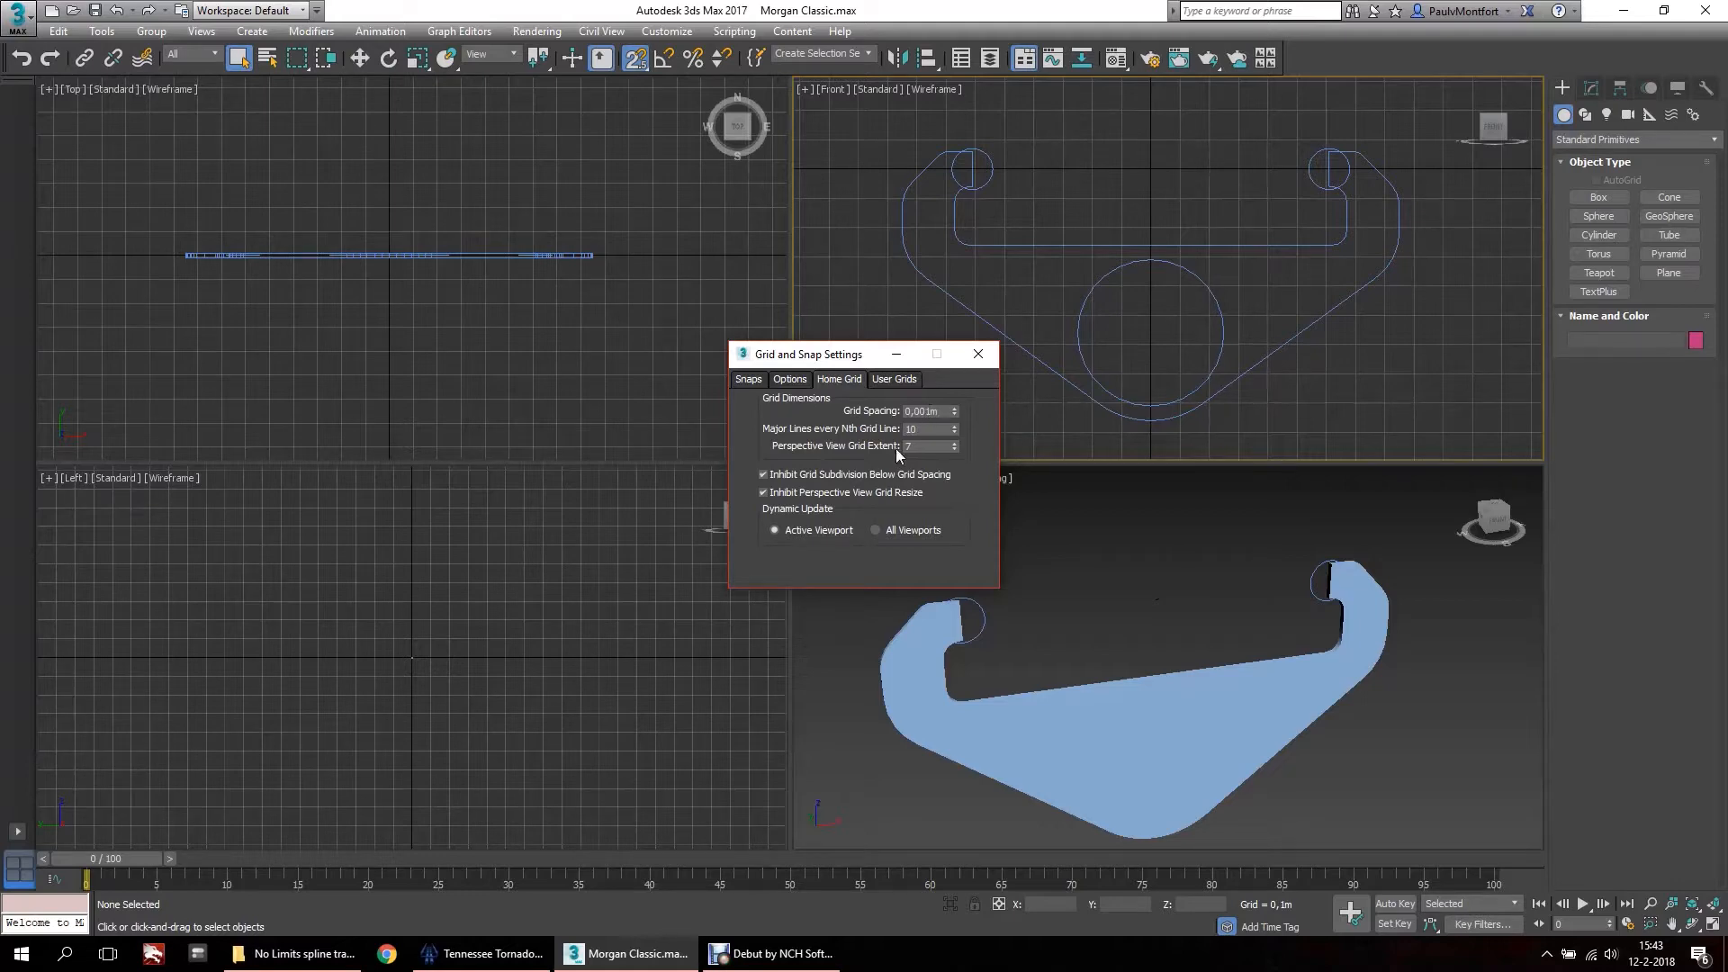
left_click(748, 380)
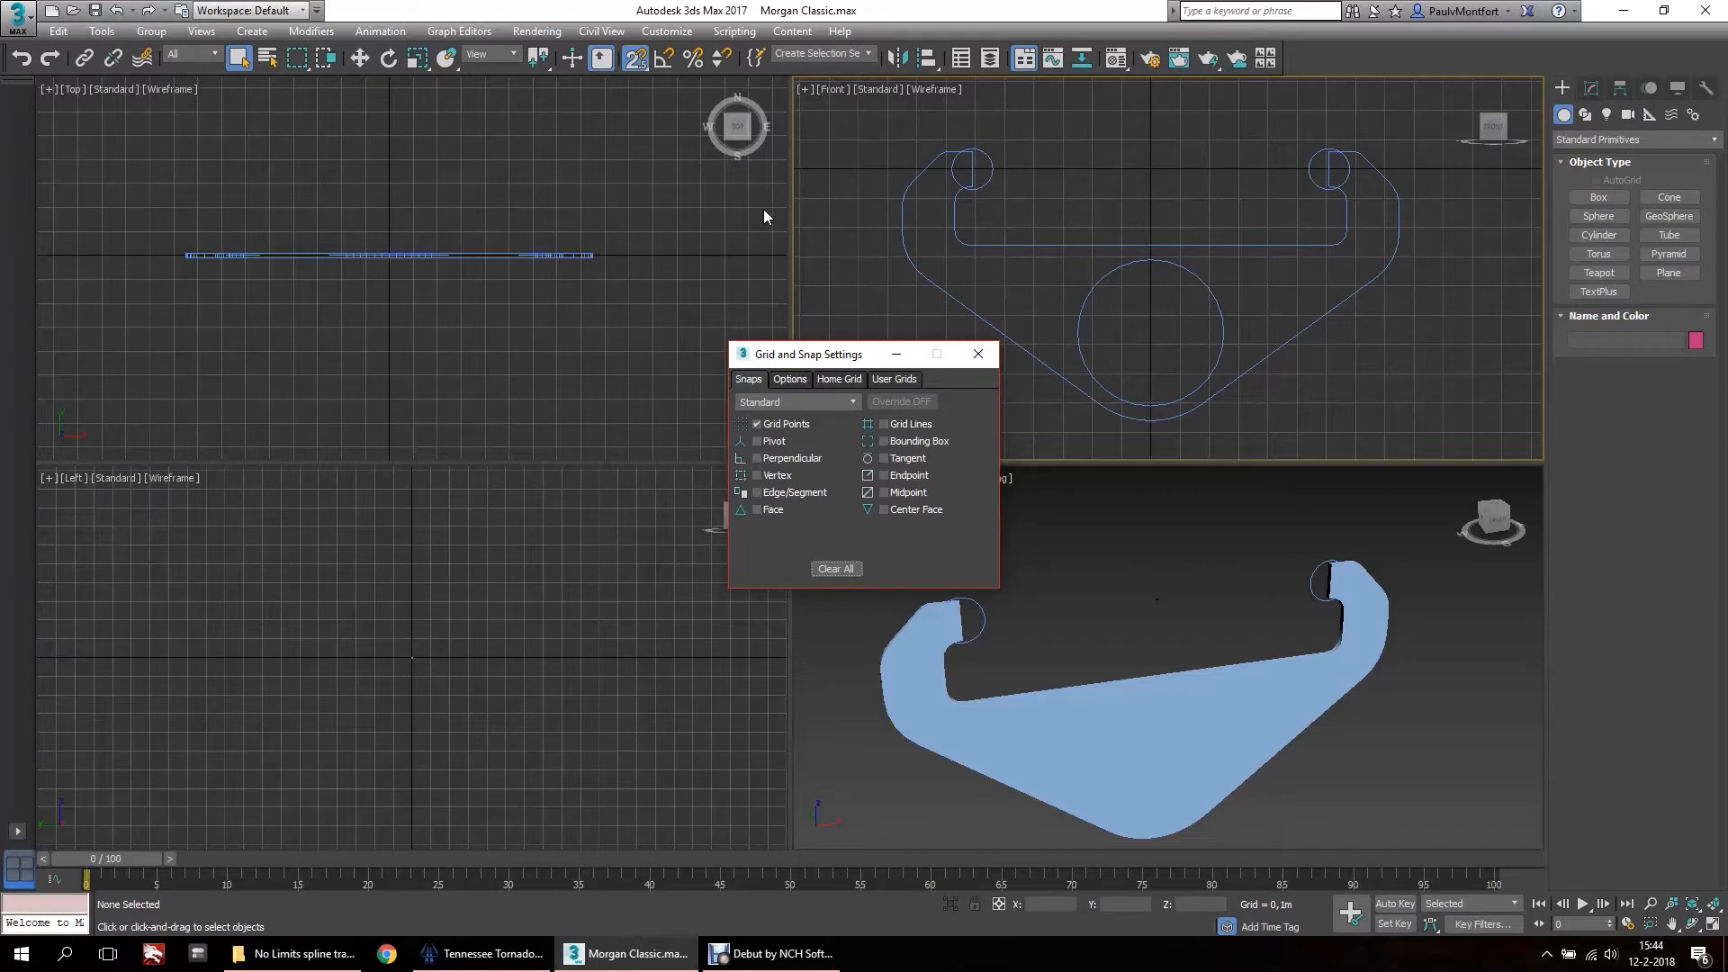
left_click(978, 353)
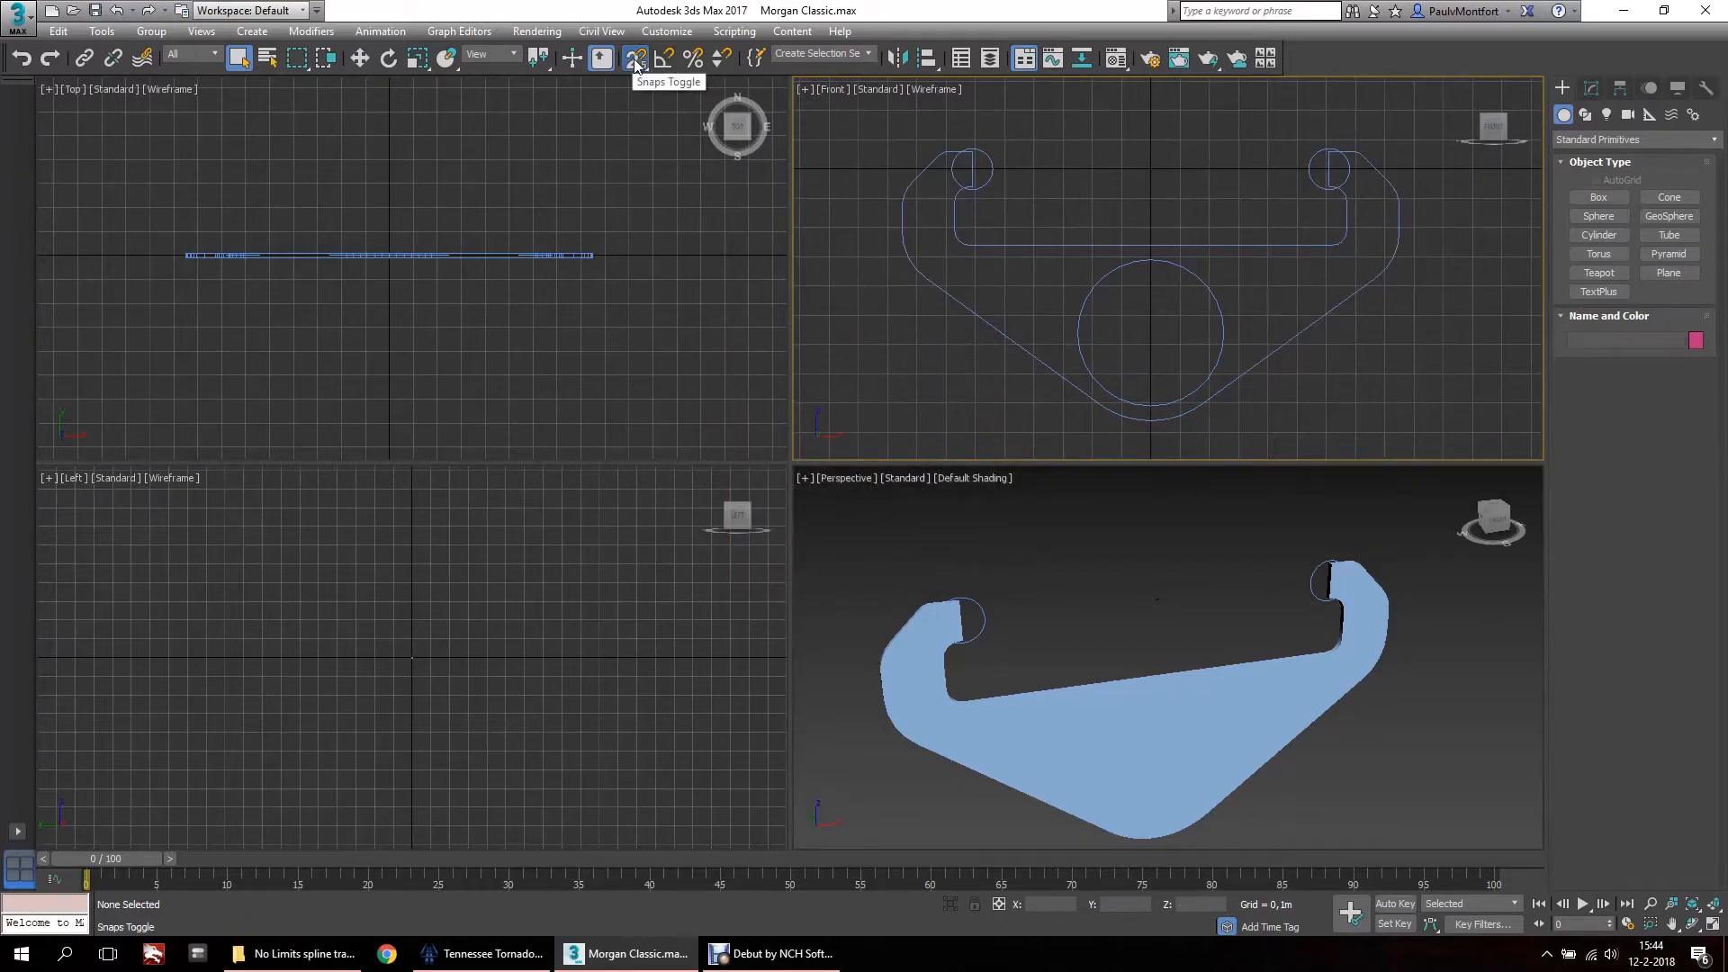
left_click_drag(634, 59, 636, 128)
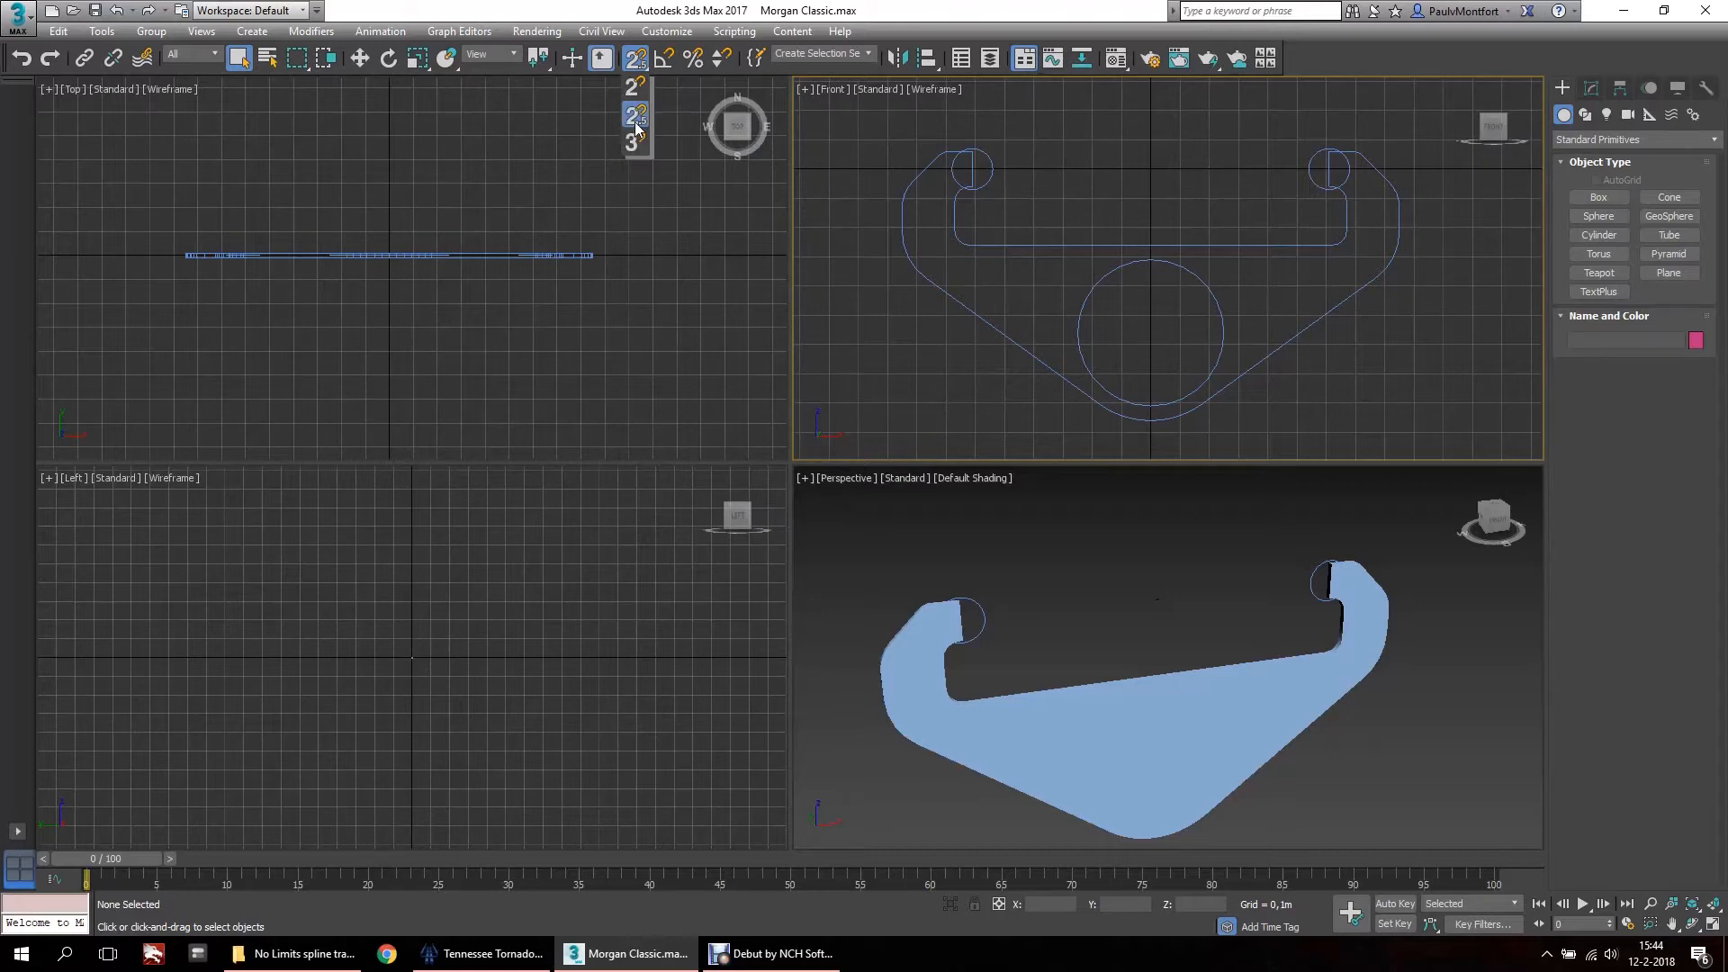
Draw a circle spline of about 0.07 m radius in the front view, snapped to the centre of the left-hand rail circle.
middle_click_drag(1061, 254, 1122, 270)
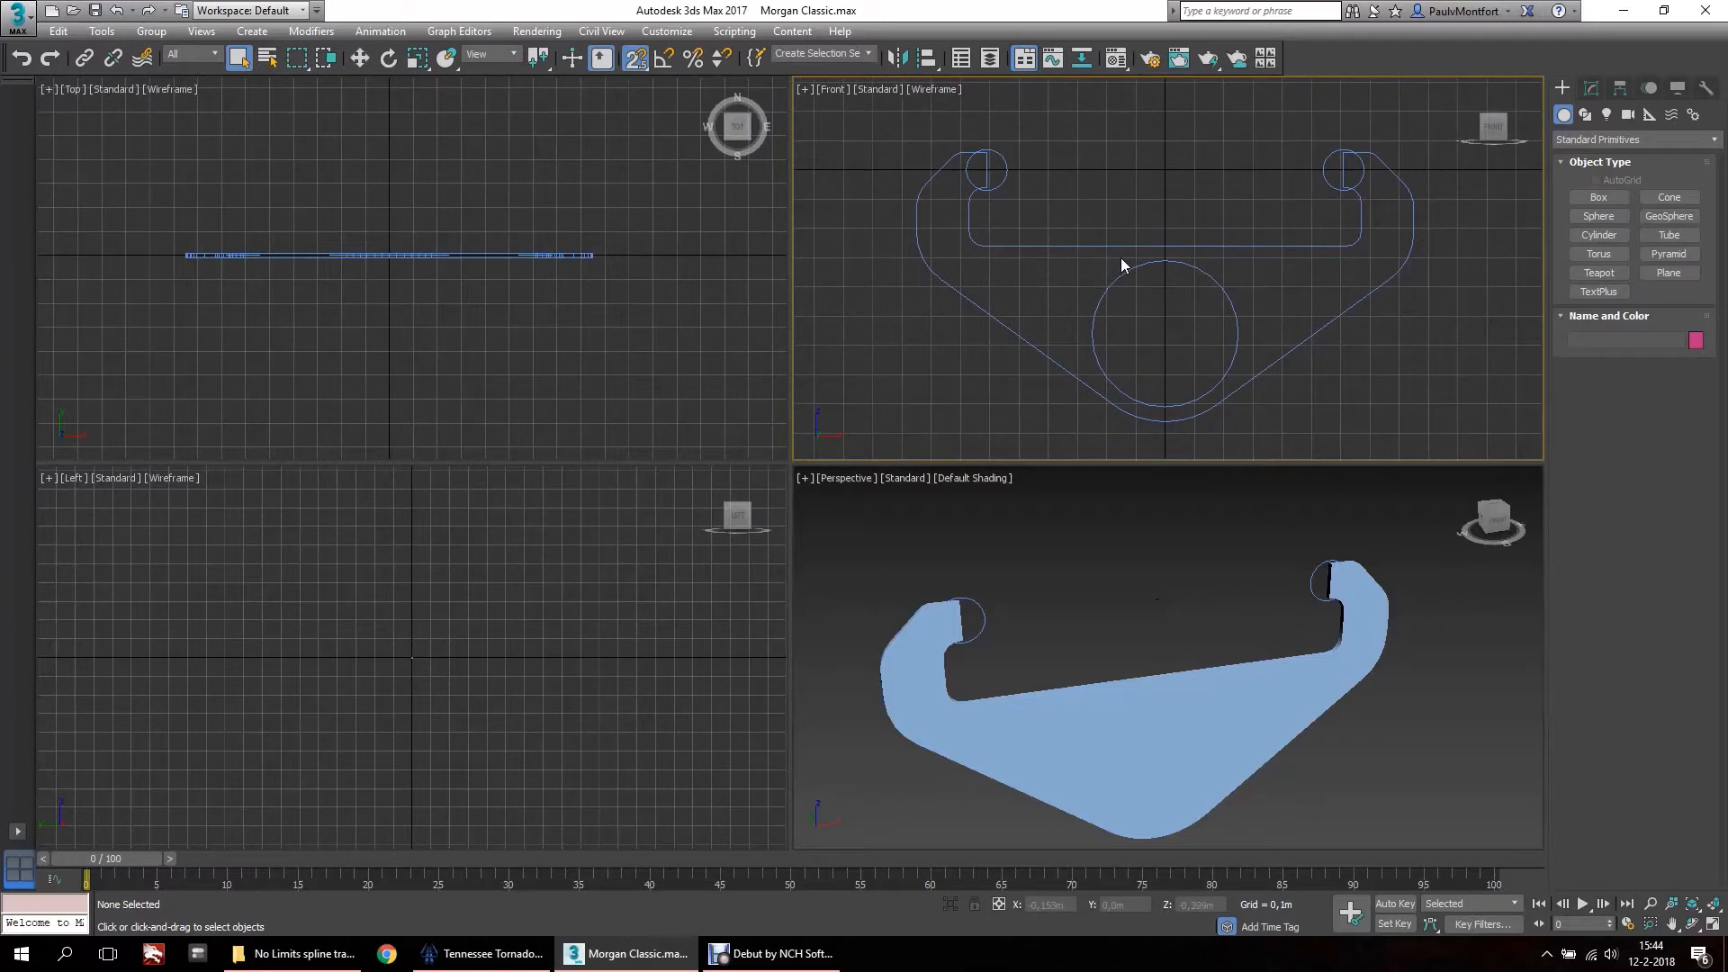
middle_click_drag(1080, 257, 1088, 247)
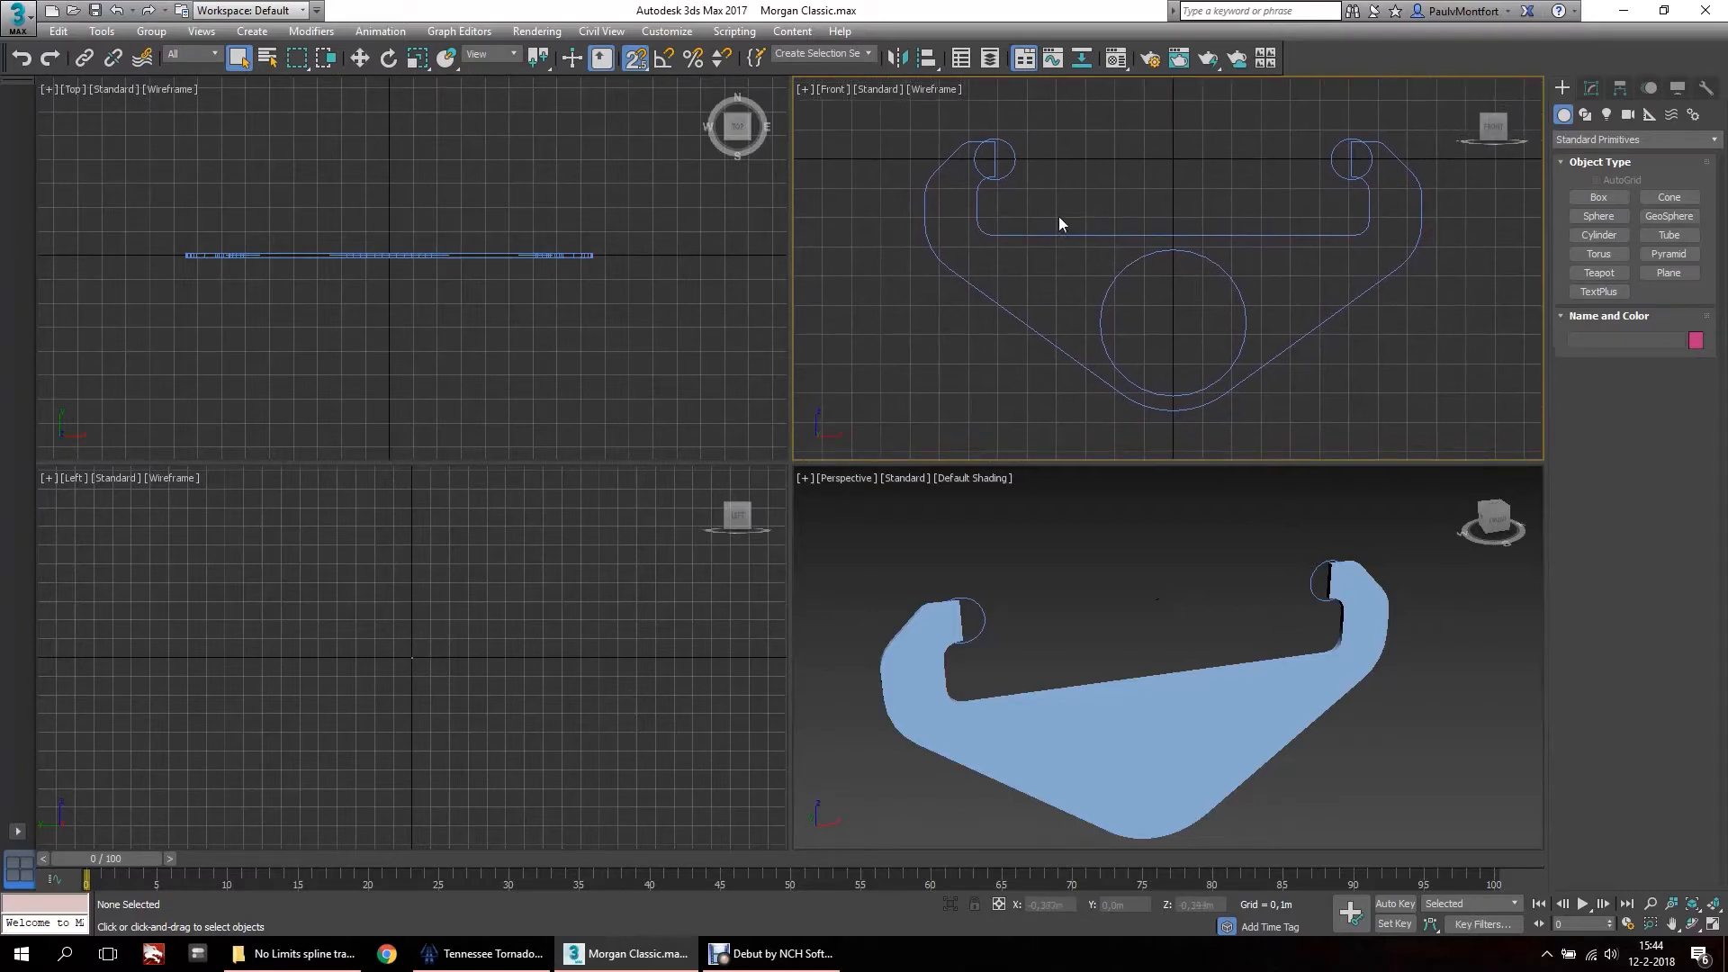
middle_click_drag(1033, 162, 1065, 212)
scroll(1065, 212, "up", 3)
middle_click_drag(1201, 242, 1147, 191)
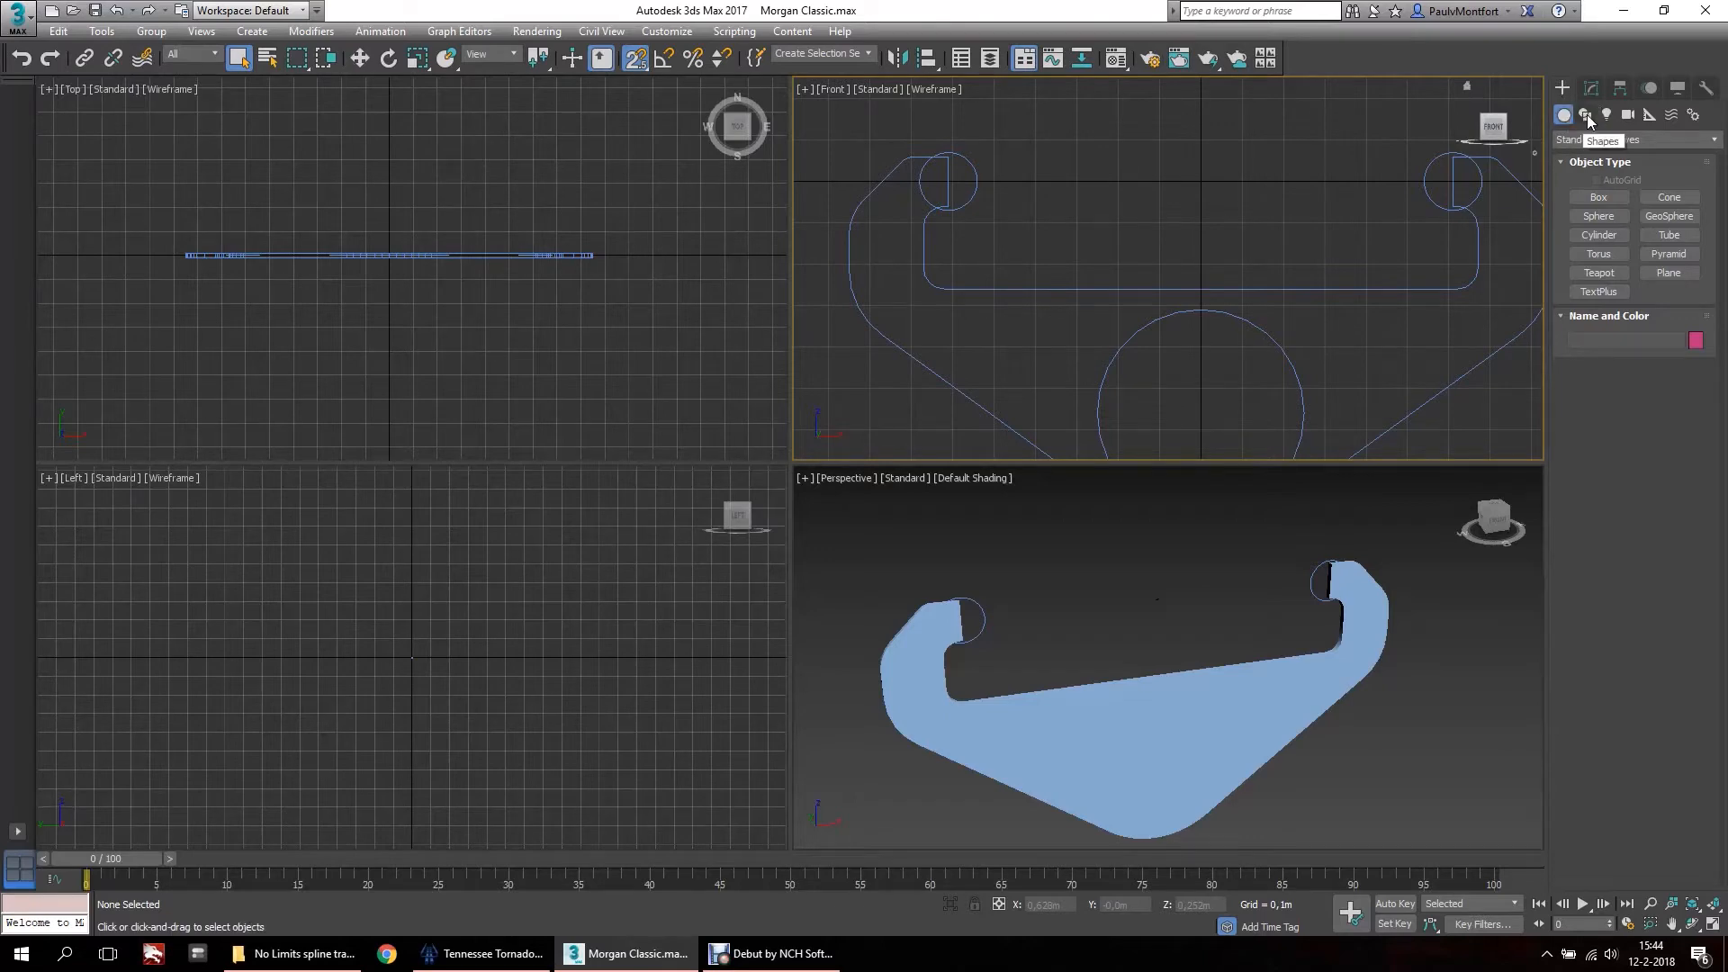
left_click(1586, 116)
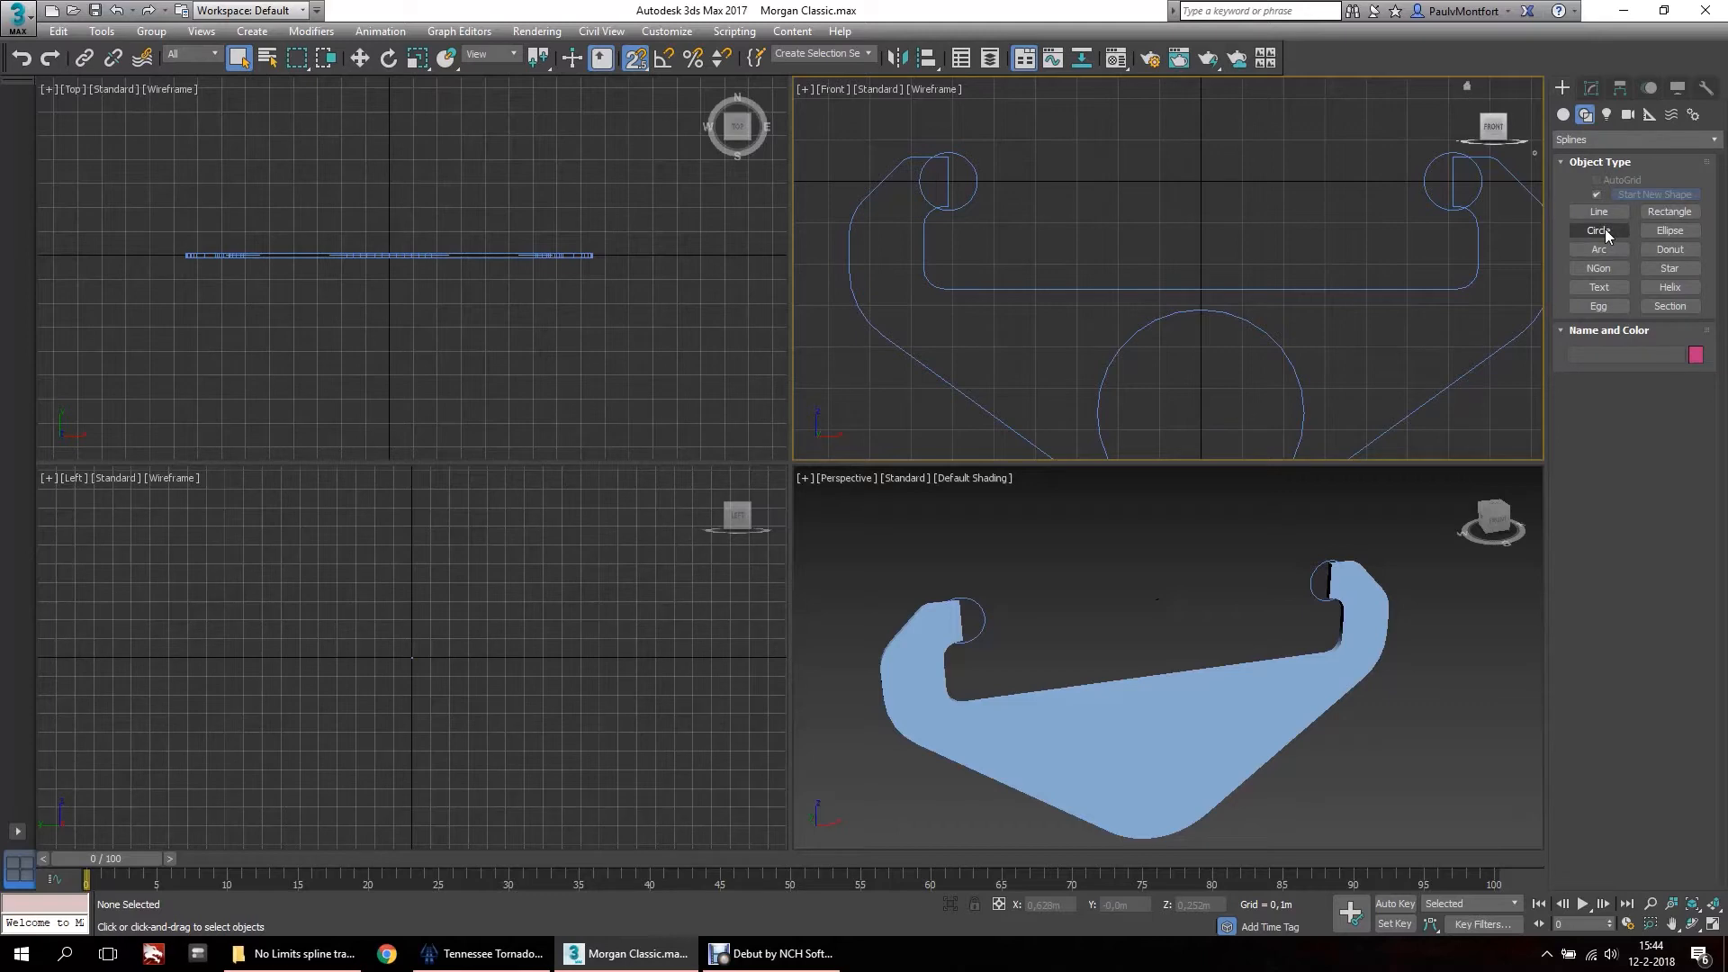
left_click(1604, 228)
scroll(994, 225, "up", 3)
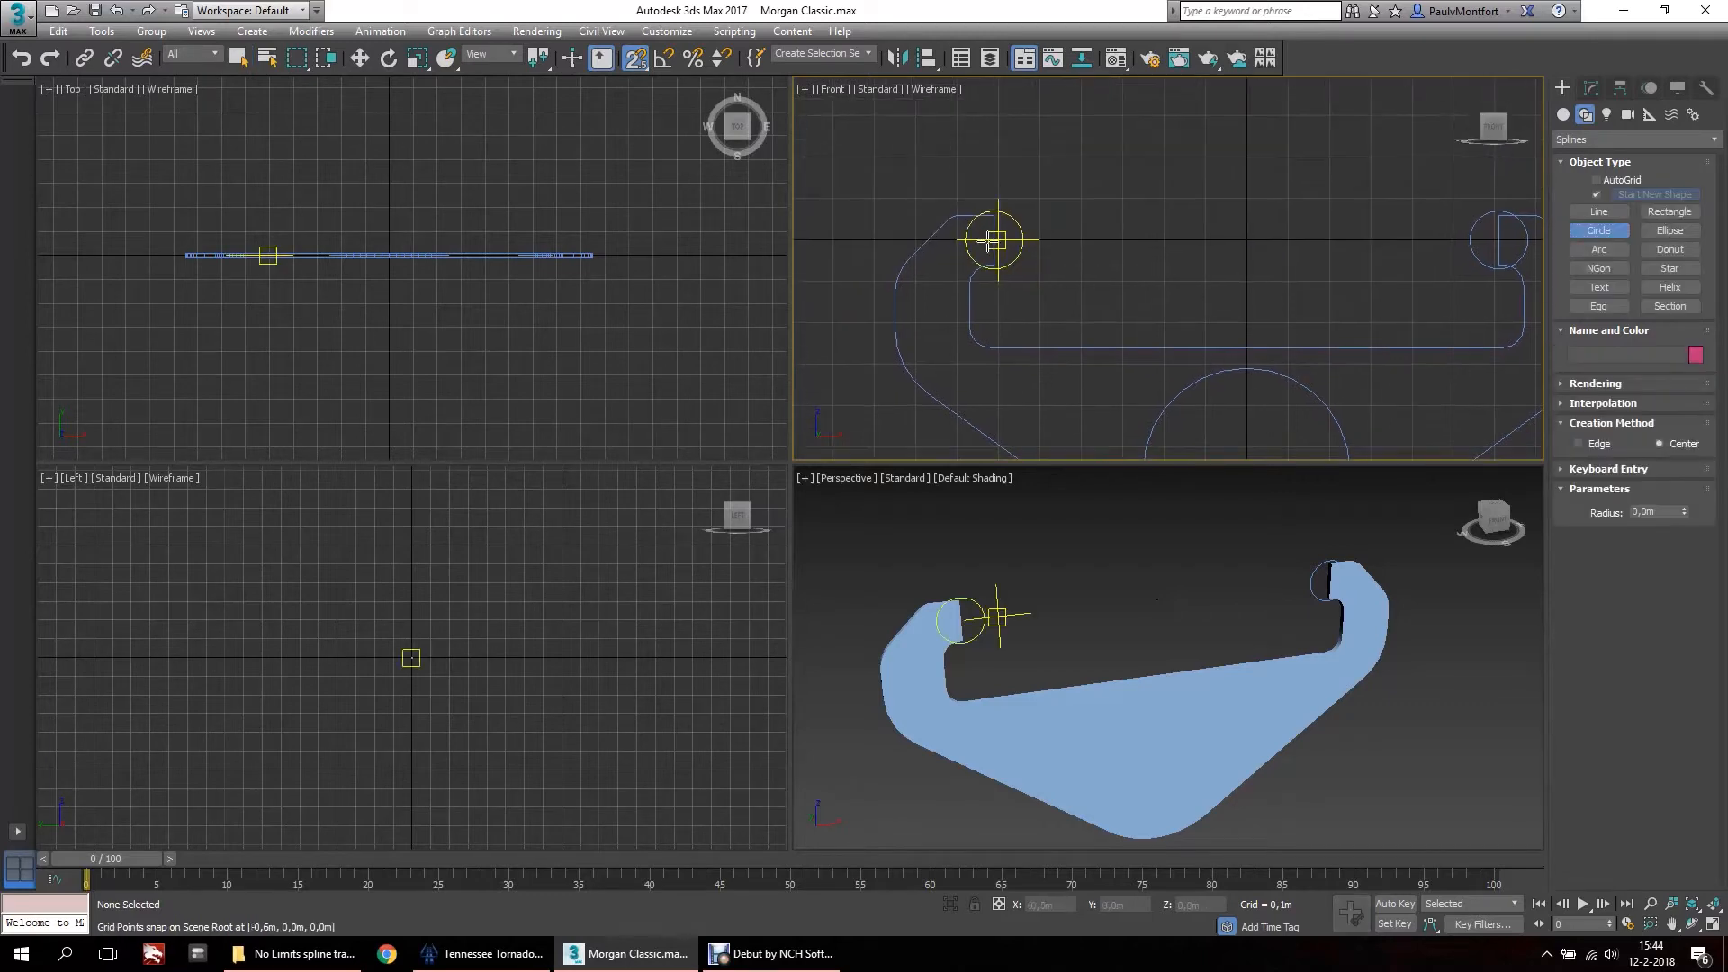
scroll(945, 220, "up", 4)
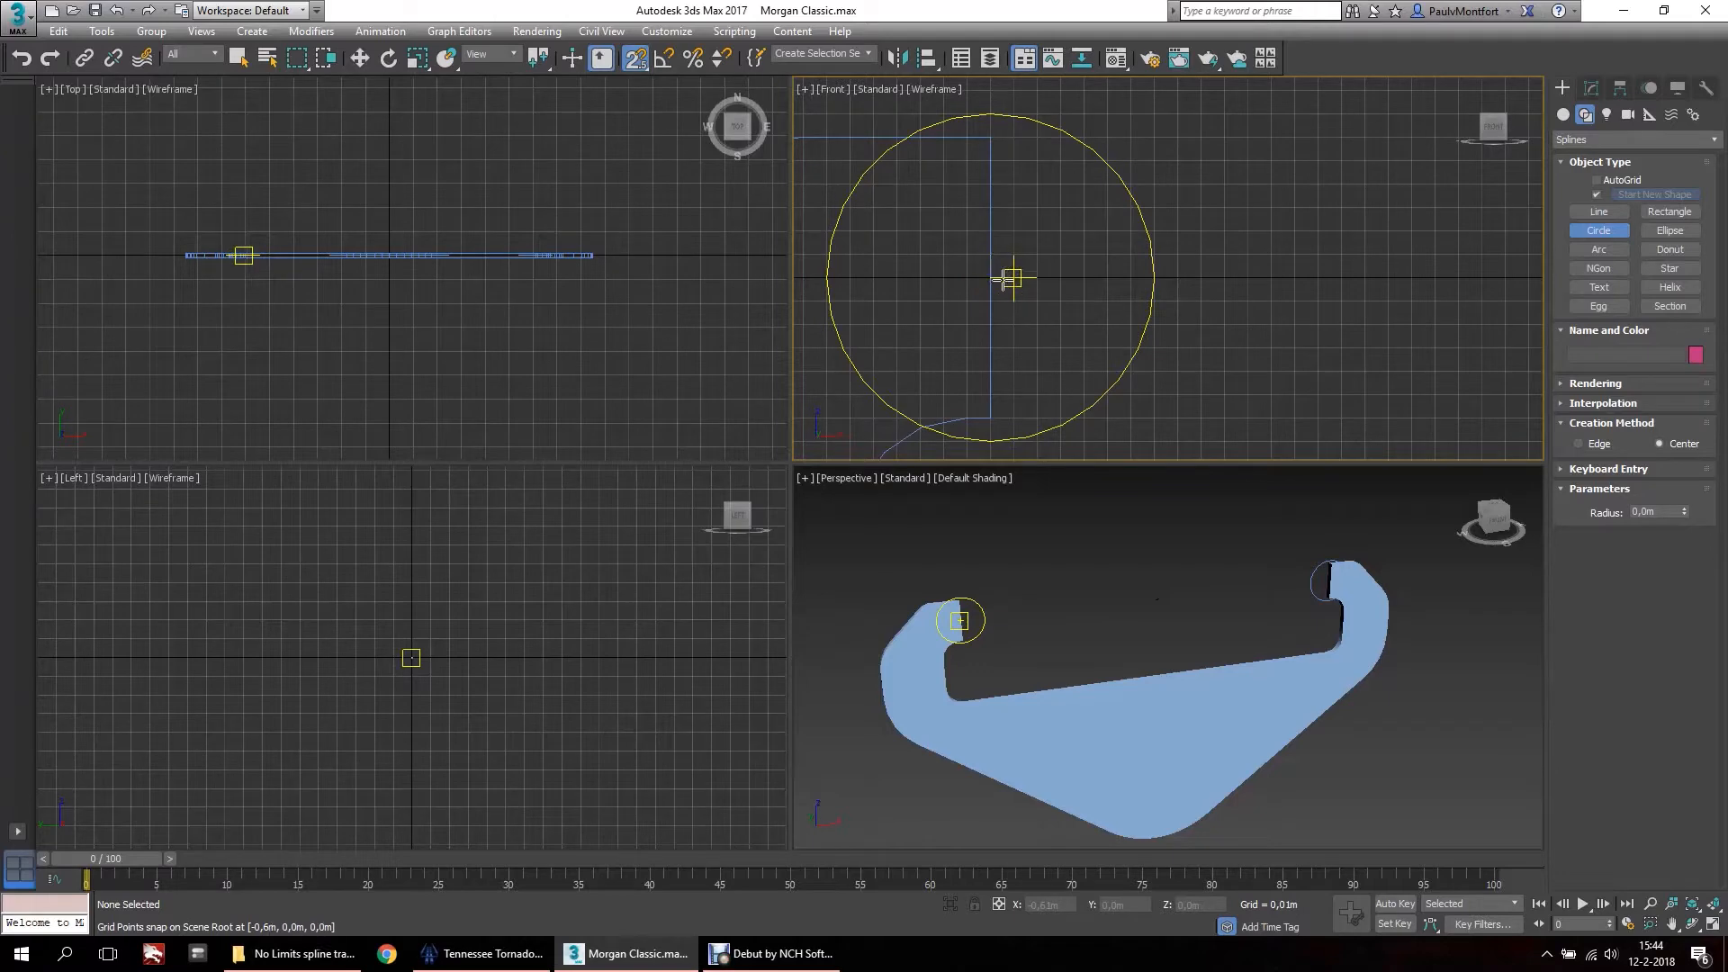
mouse_move(990, 277)
left_mouse_down()
mouse_move(1180, 256)
mouse_move(1111, 288)
mouse_move(1080, 281)
mouse_move(1086, 112)
mouse_move(1093, 198)
left_mouse_up()
Enlarge the new circle around the rail to a radius of about 0.1 m, snapping to the grid.
scroll(1097, 286, "down", 5)
scroll(1079, 230, "up", 5)
scroll(1086, 114, "down", 3)
scroll(1086, 155, "up", 4)
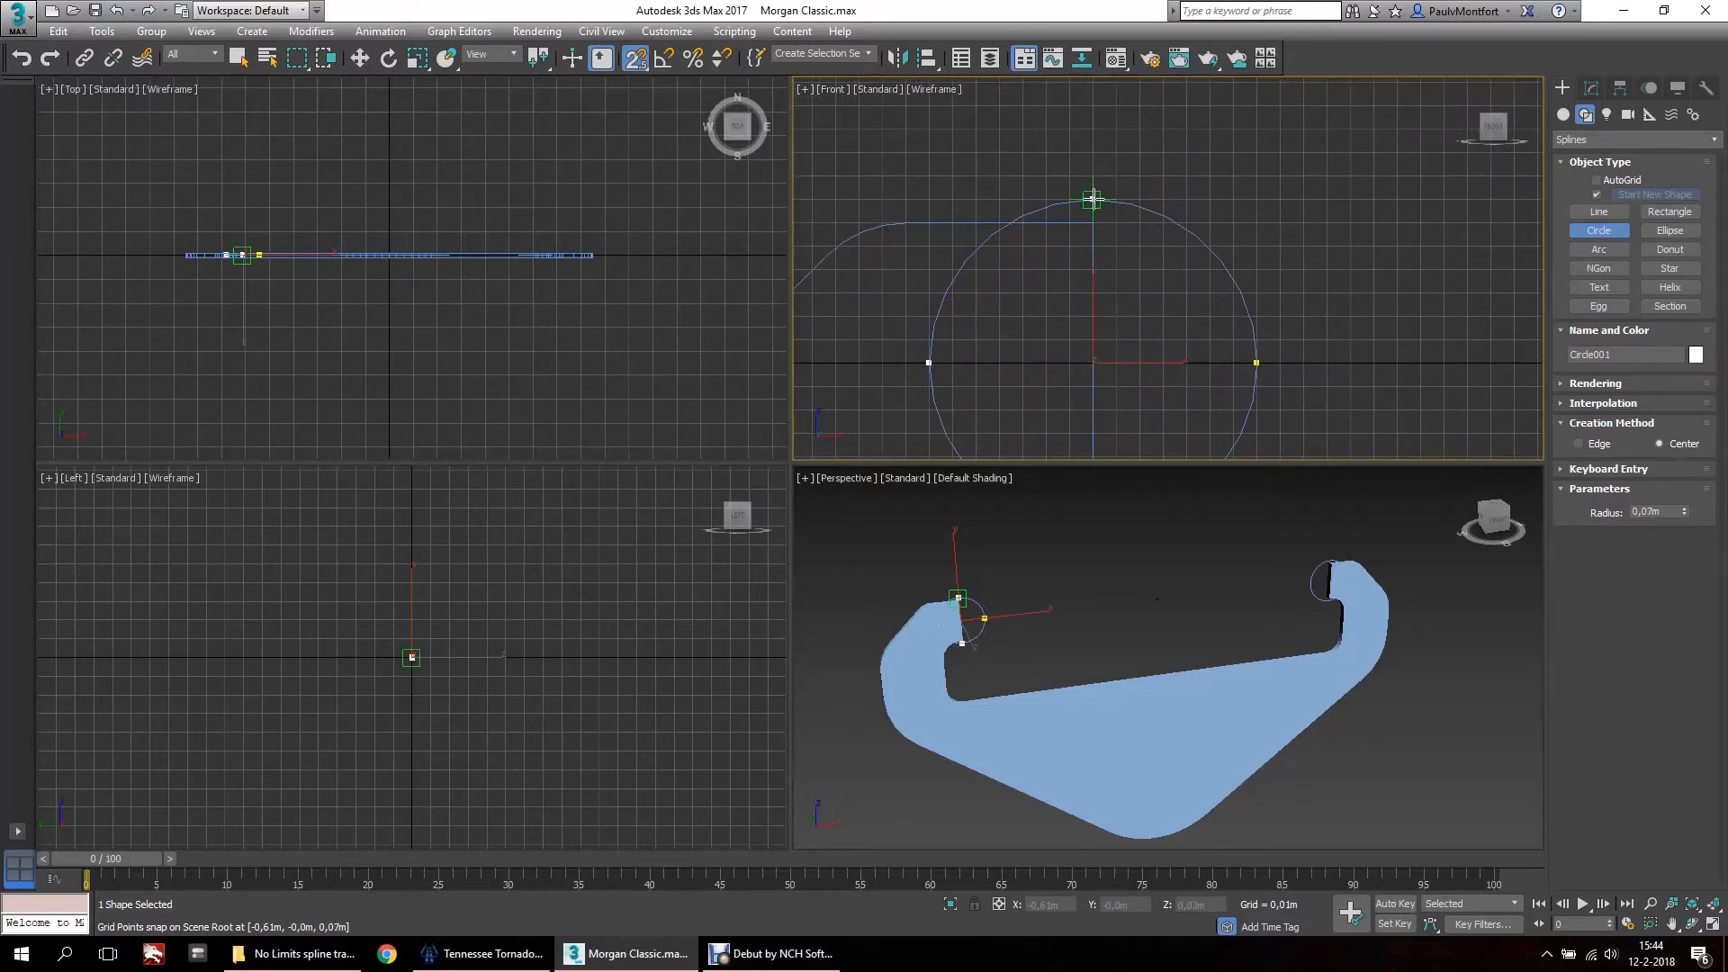
left_click_drag(1092, 198, 1092, 128)
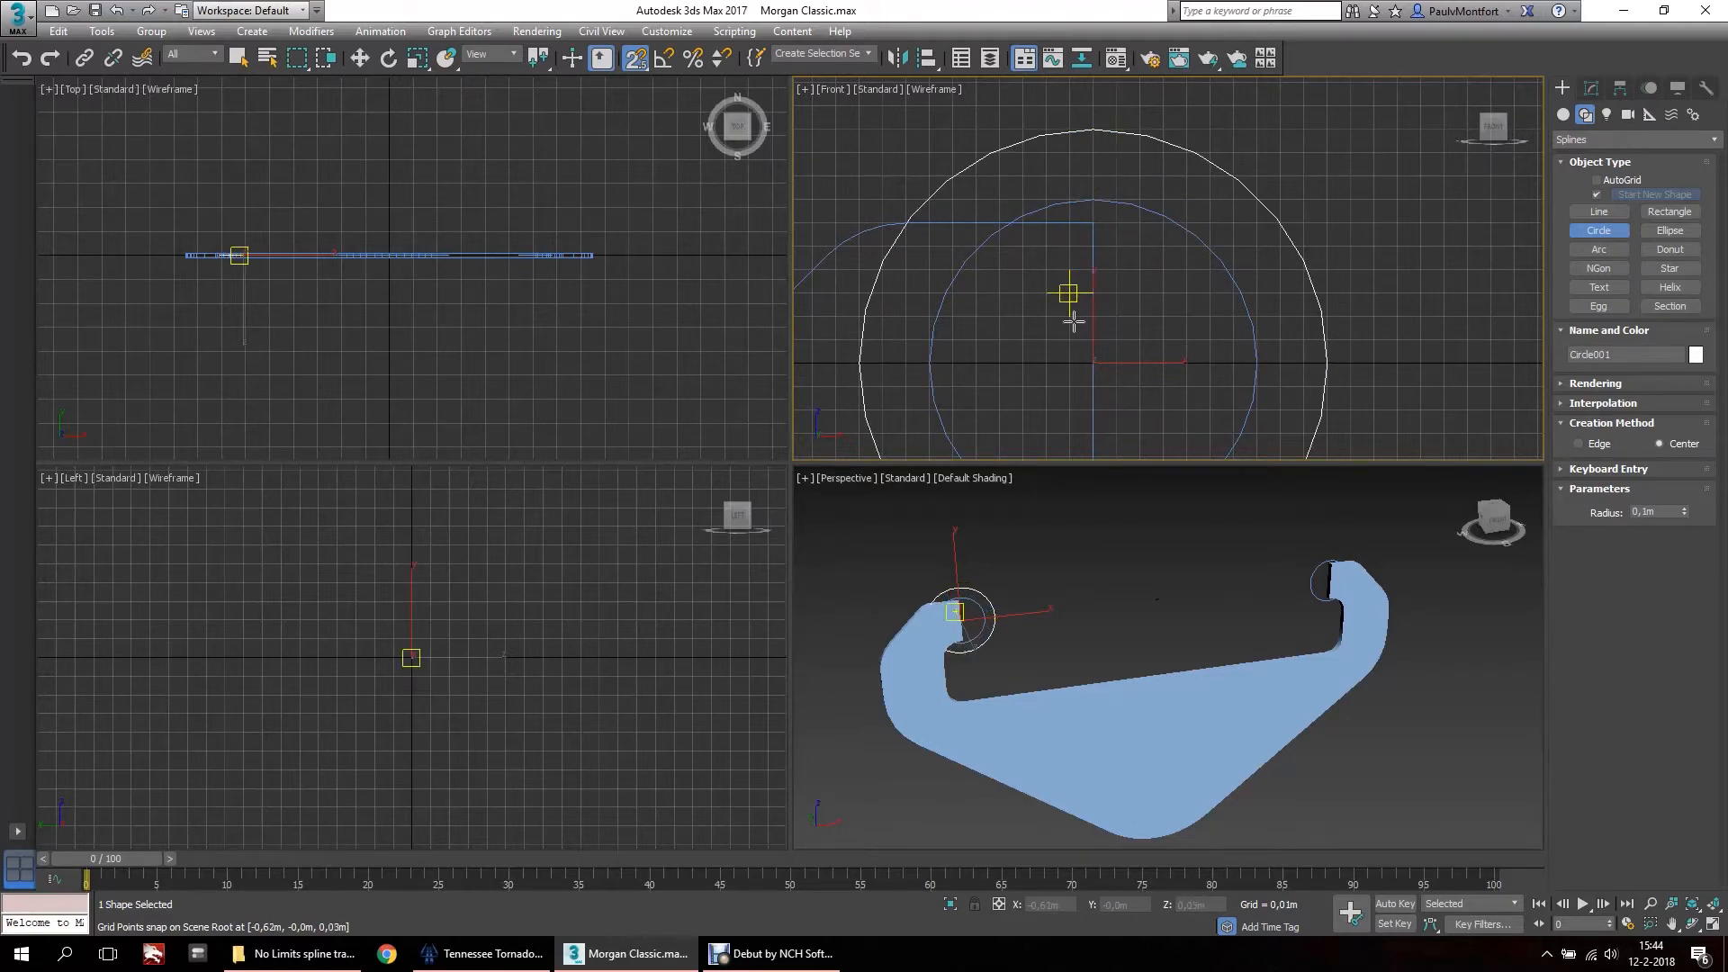
Redraw the circle spline from the left-hand rail's centre with a radius of 0.1 m and leave the Circle tool.
left_click_drag(1087, 345, 1095, 170)
key("ctrl+z")
left_click_drag(1090, 362, 1094, 155)
right_click(1094, 155)
right_click(1024, 313)
scroll(1138, 164, "down", 2)
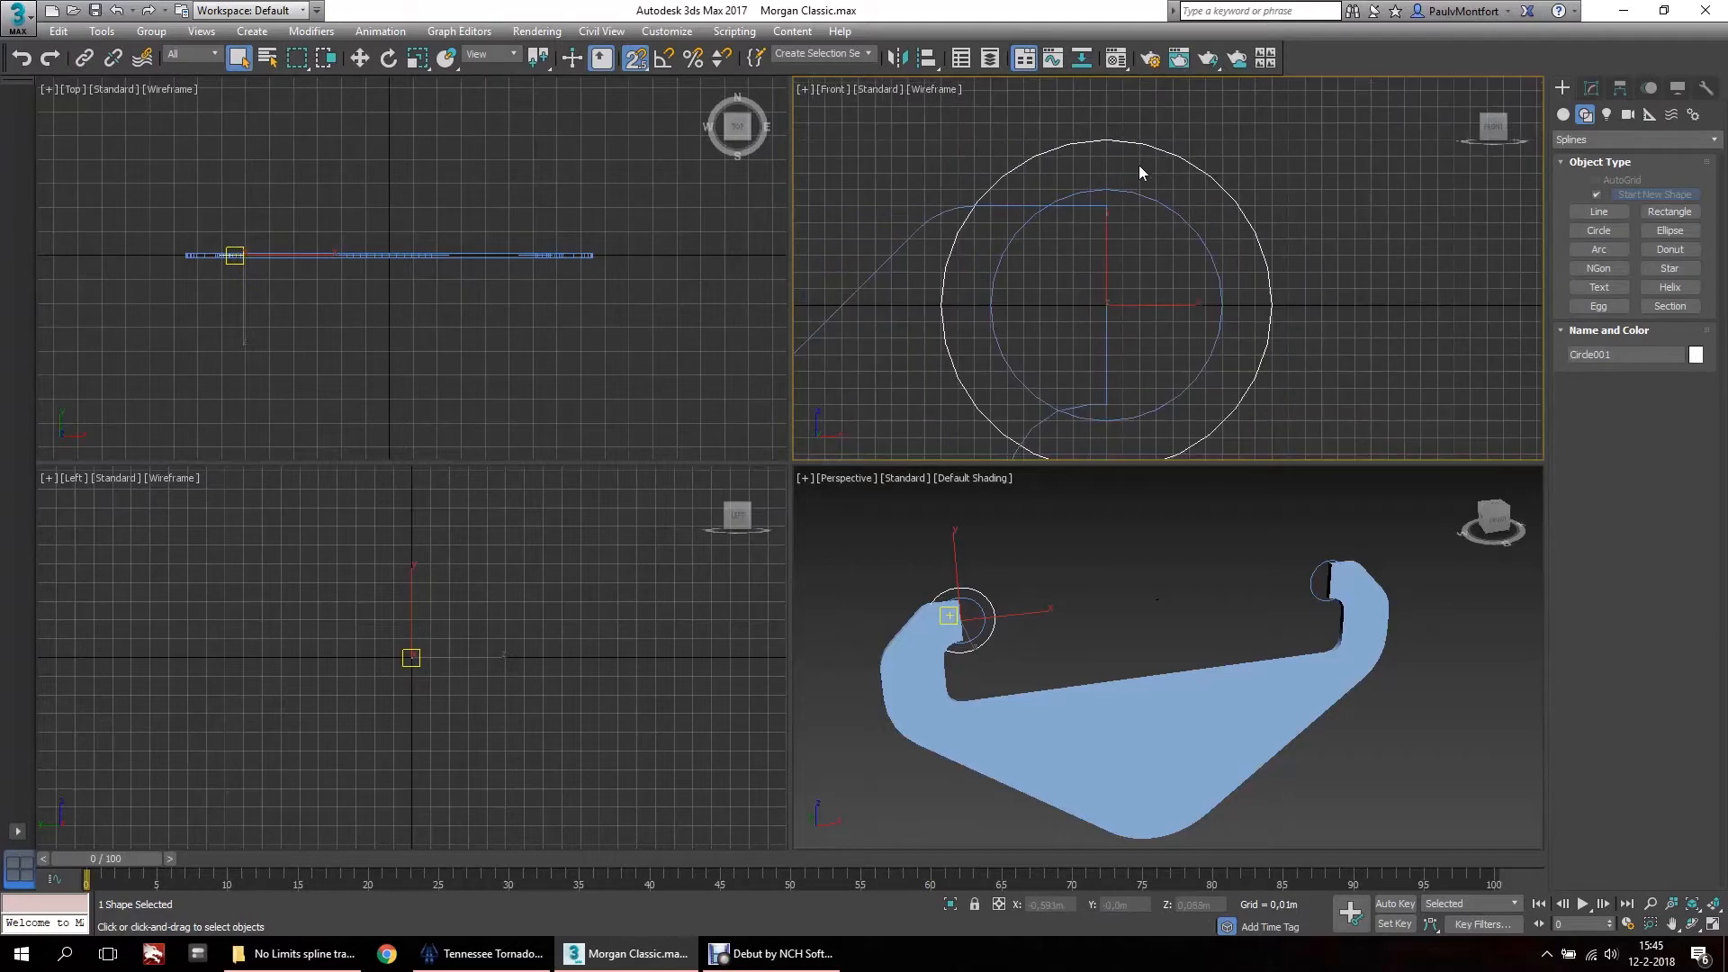
middle_click_drag(1207, 151, 1128, 120)
middle_click_drag(993, 155, 1072, 162)
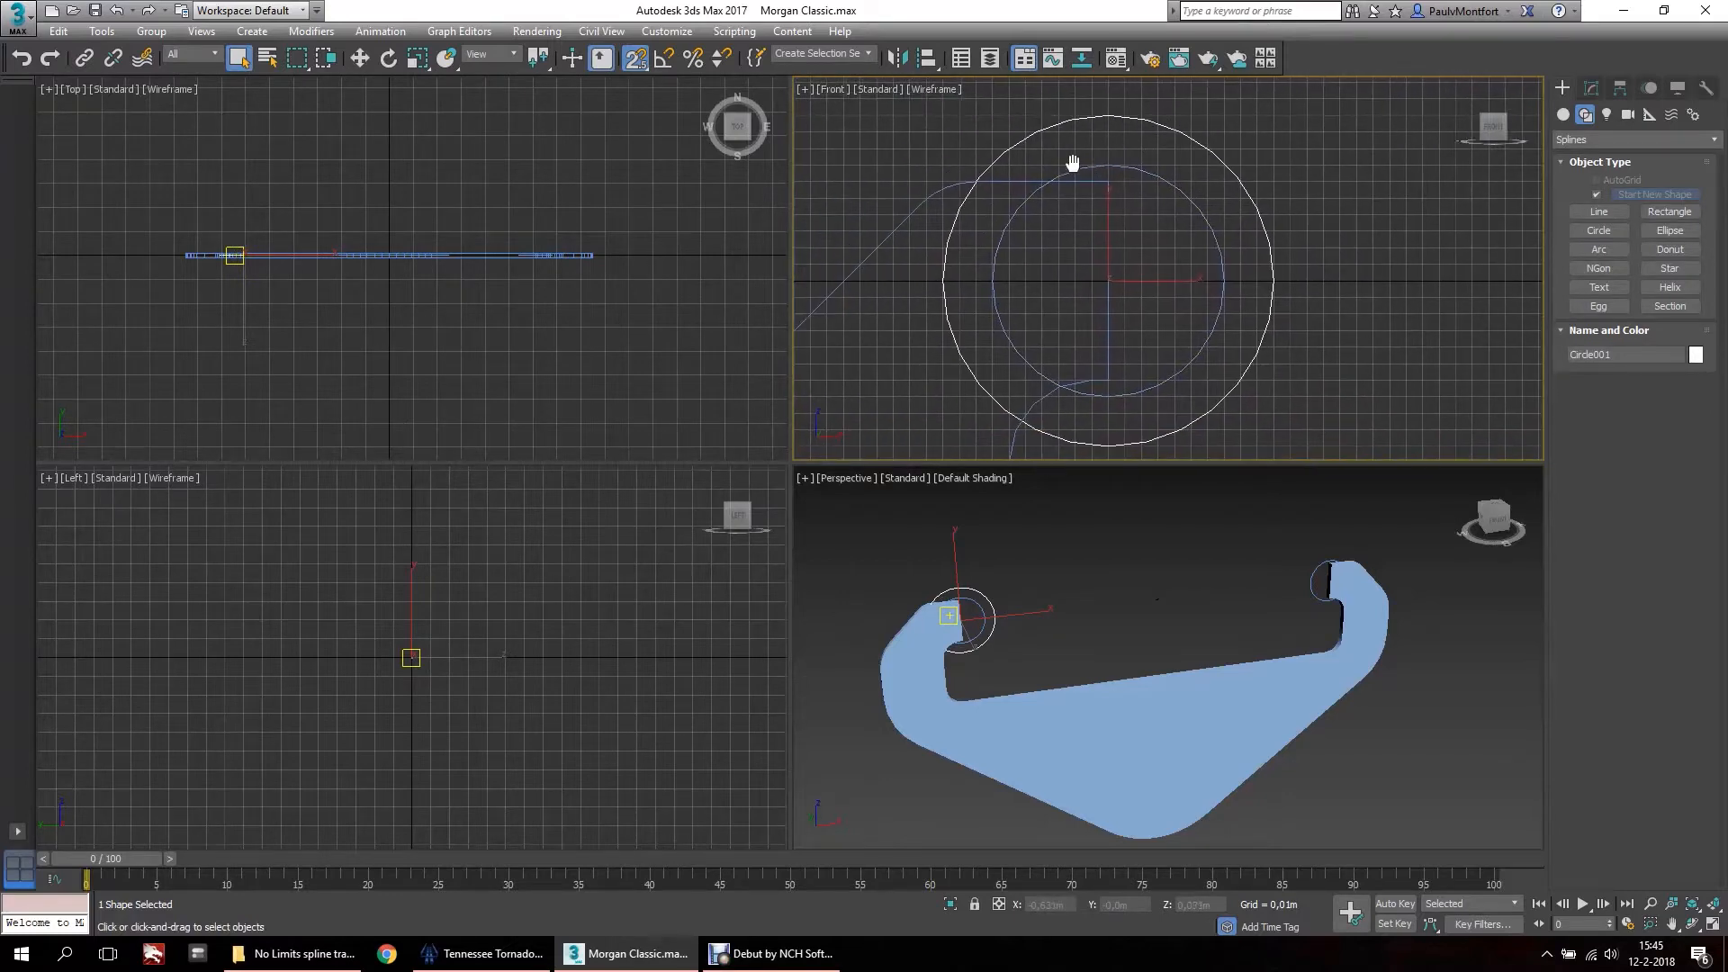
Set the radius of the new left-hand rail circle to 0.07 m.
left_click(1591, 86)
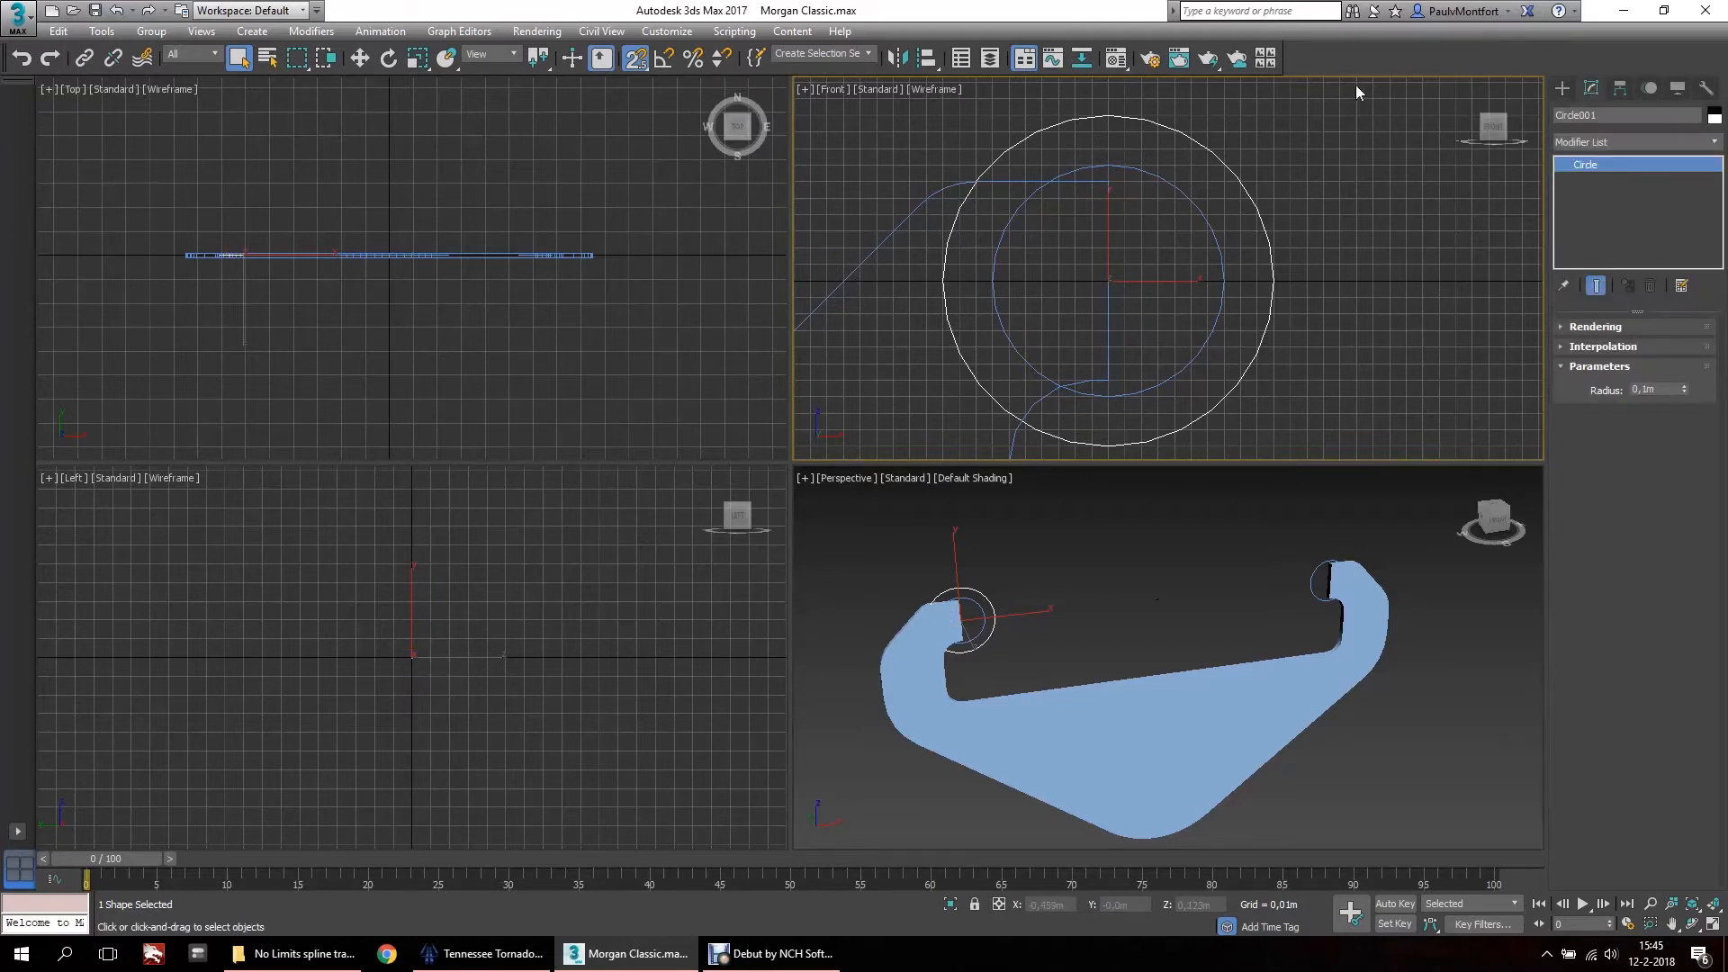
double_click(1643, 390)
type("07")
key("Return")
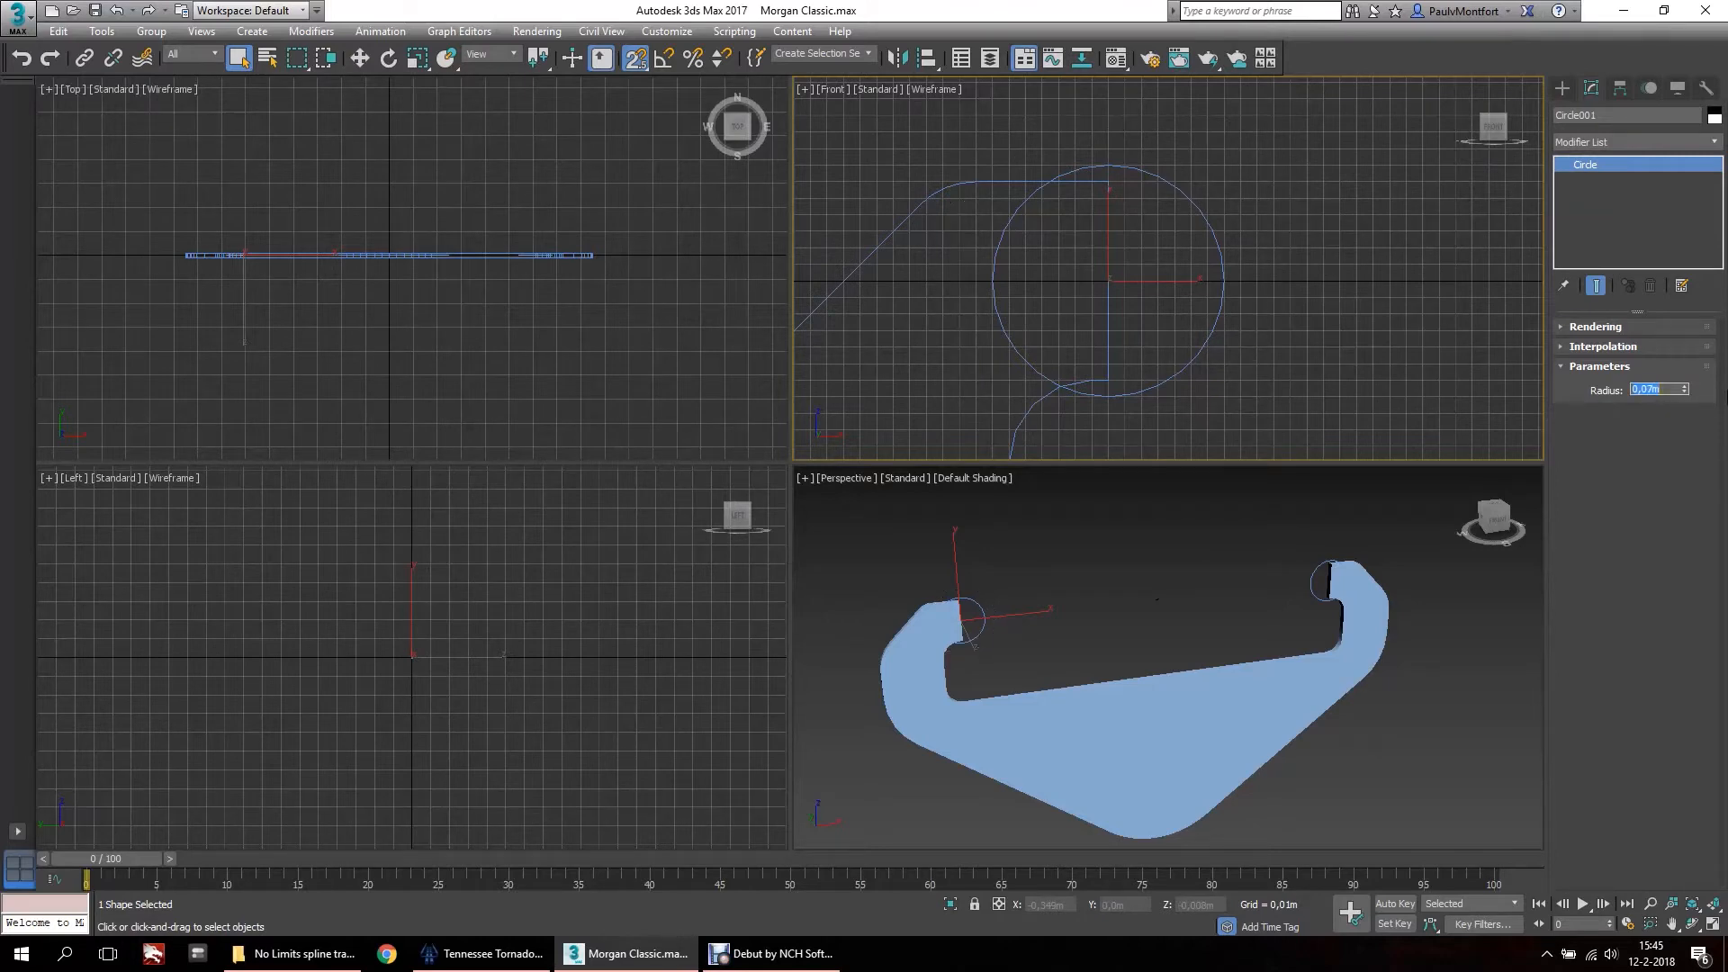
middle_click_drag(1197, 95, 1161, 112)
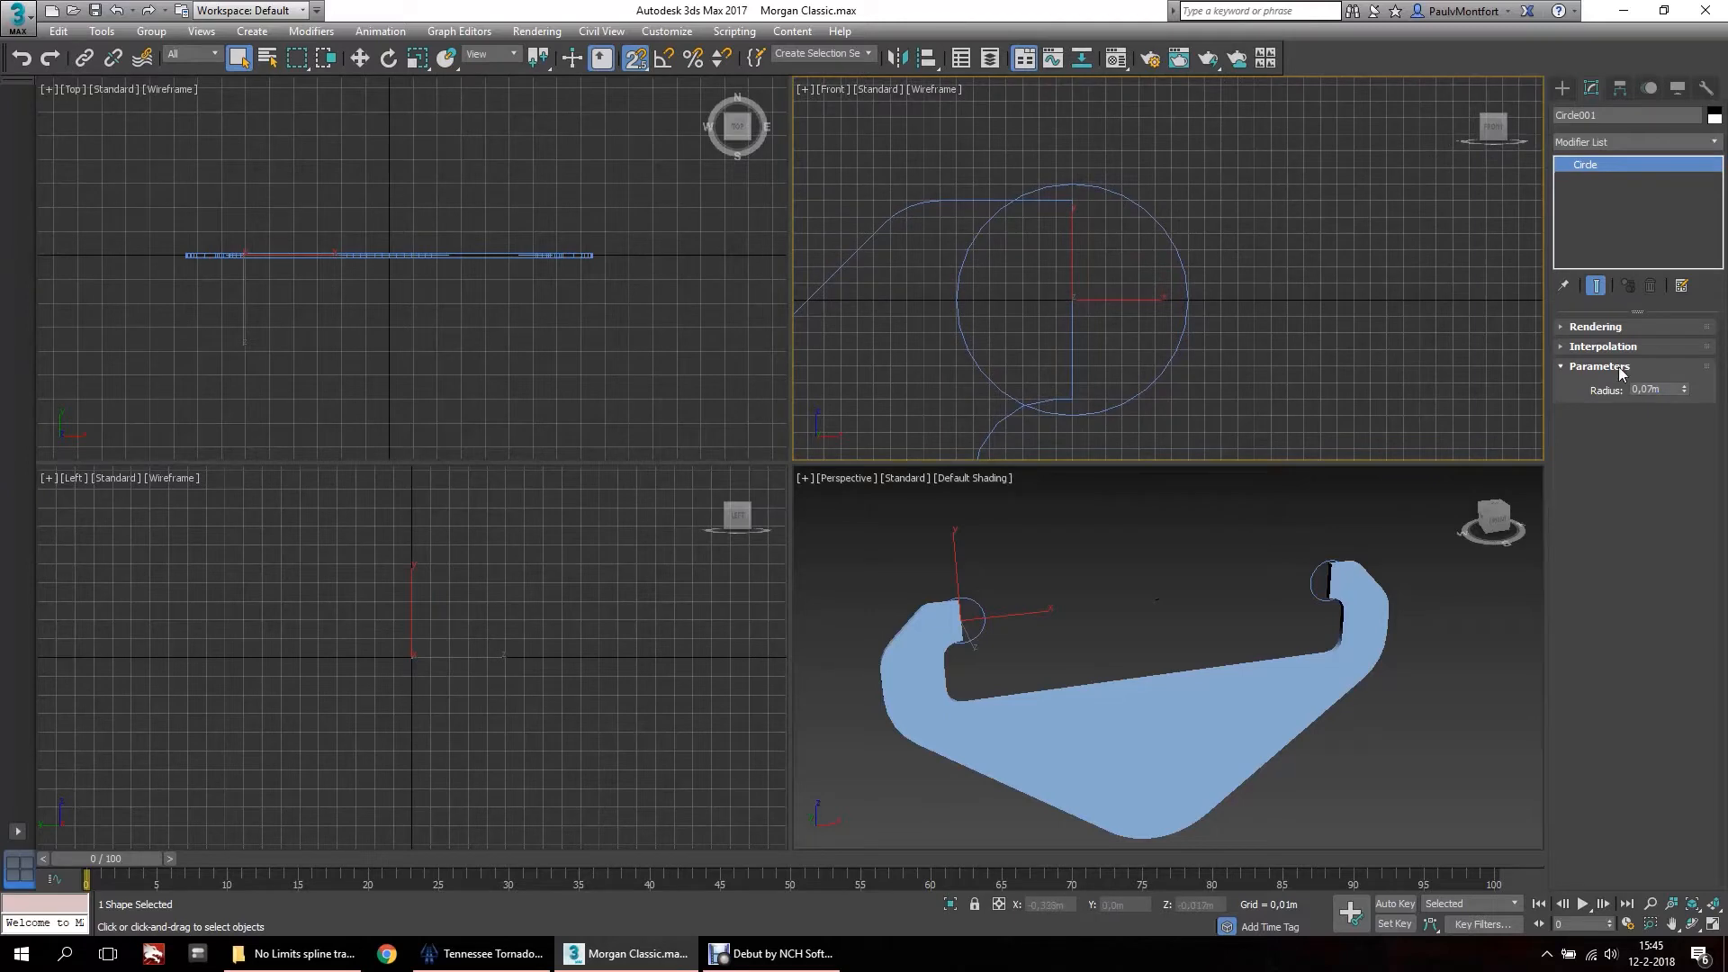
scroll(1214, 297, "down", 5)
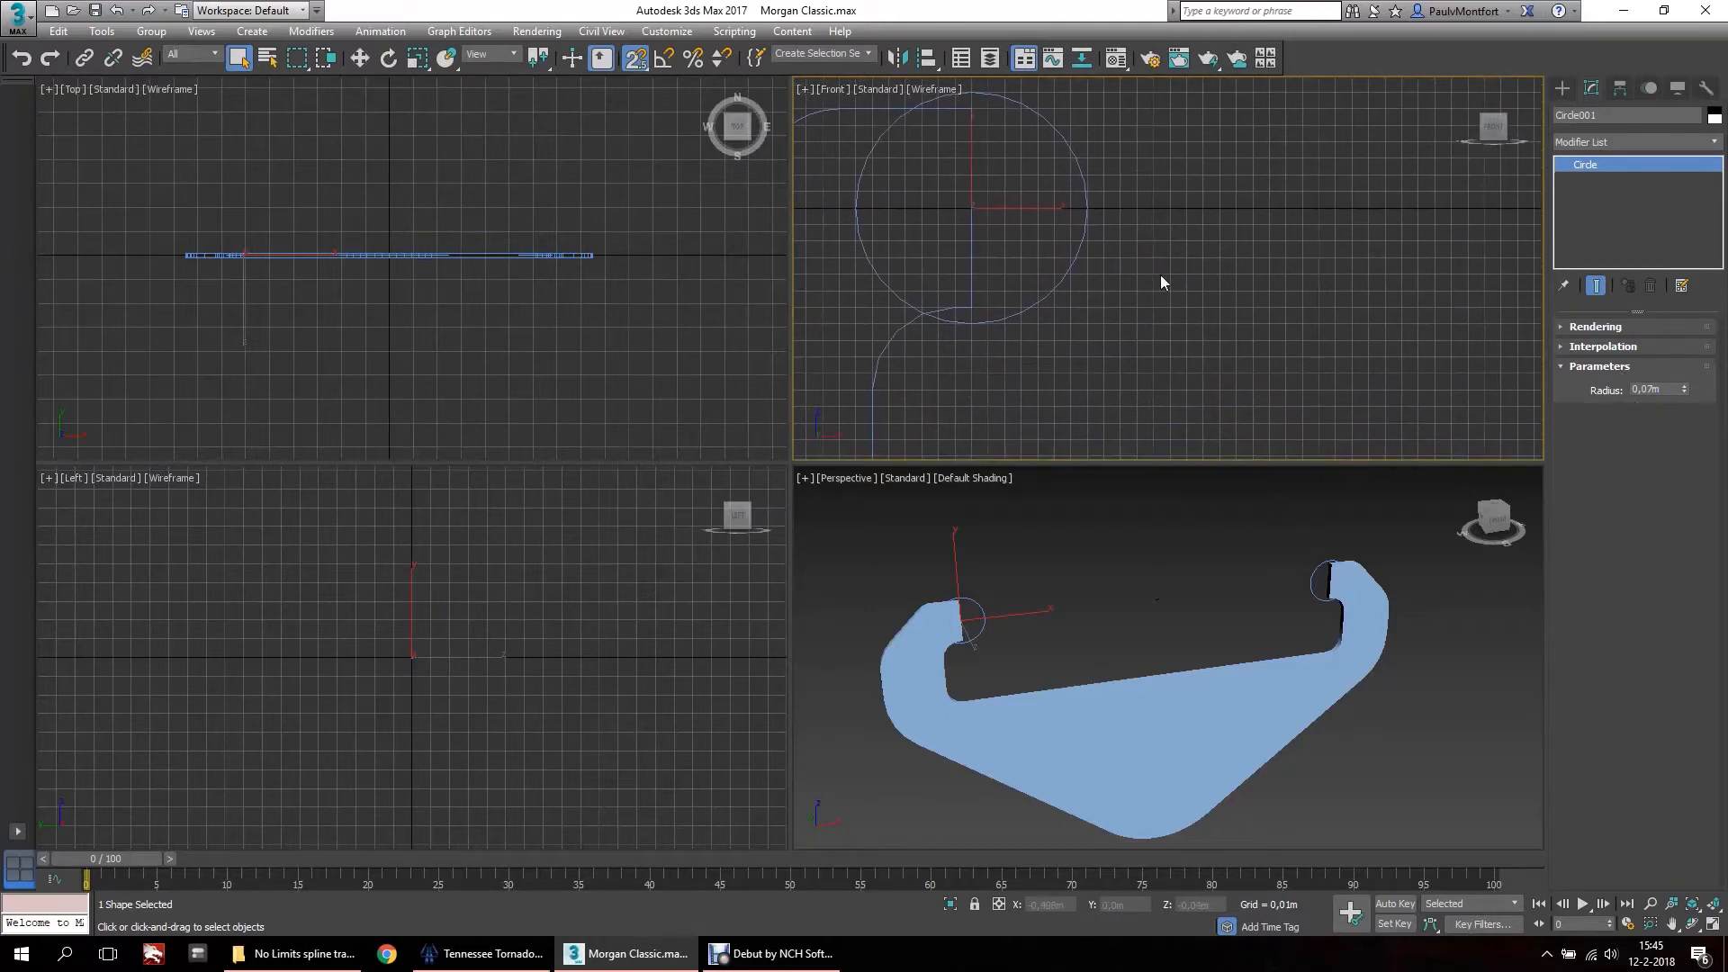
scroll(823, 161, "down", 3)
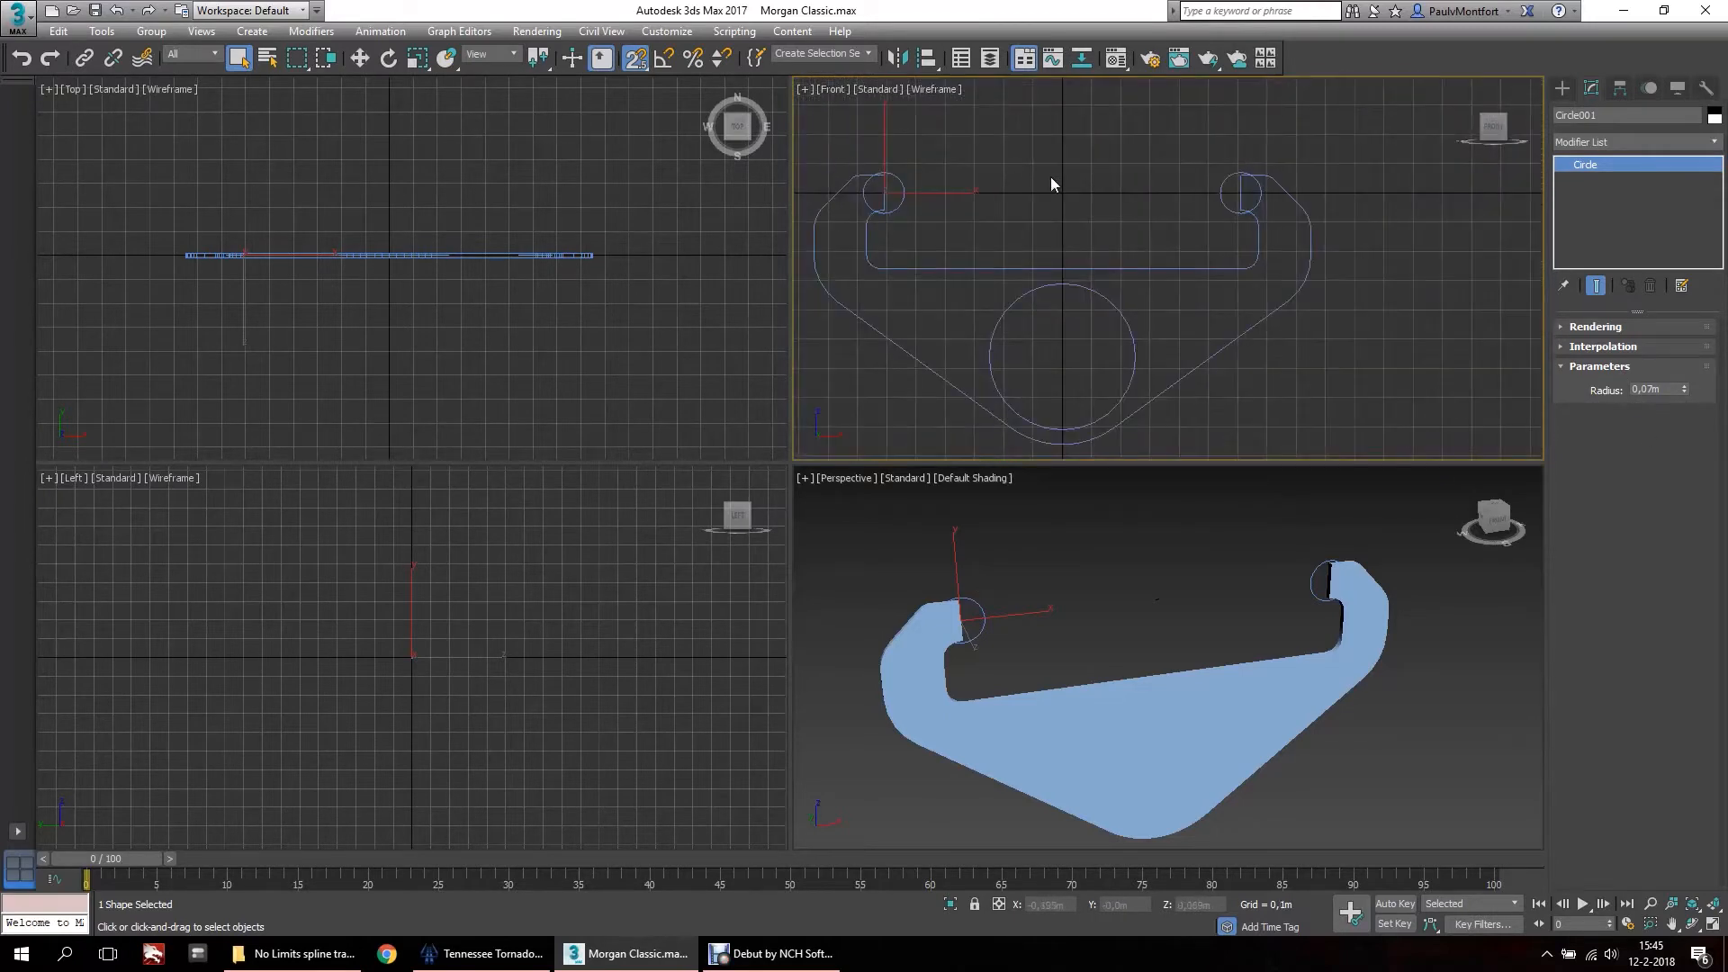
Lock the selection on the new left-hand rail circle and activate the Move tool.
scroll(1051, 176, "up", 3)
middle_click_drag(1007, 171, 1355, 191)
scroll(955, 187, "down", 3)
scroll(1440, 208, "up", 3)
scroll(1312, 203, "down", 3)
scroll(1267, 200, "up", 4)
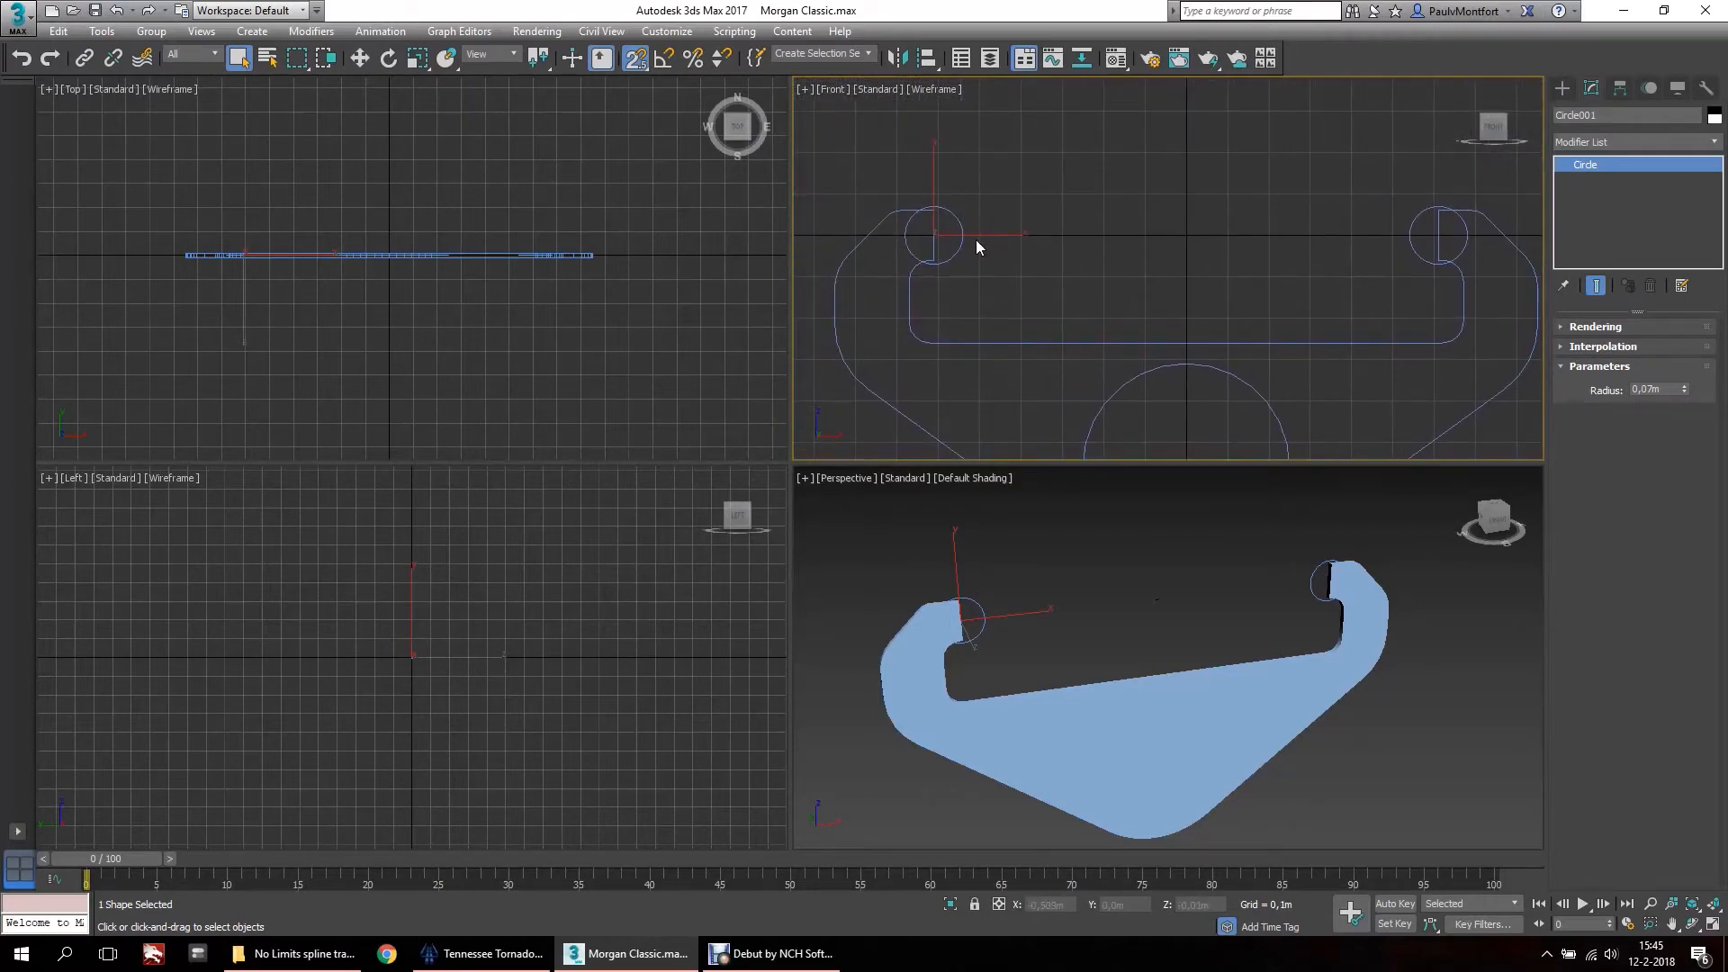
mouse_move(975, 291)
middle_mouse_down()
mouse_move(998, 260)
mouse_move(1006, 299)
middle_mouse_up()
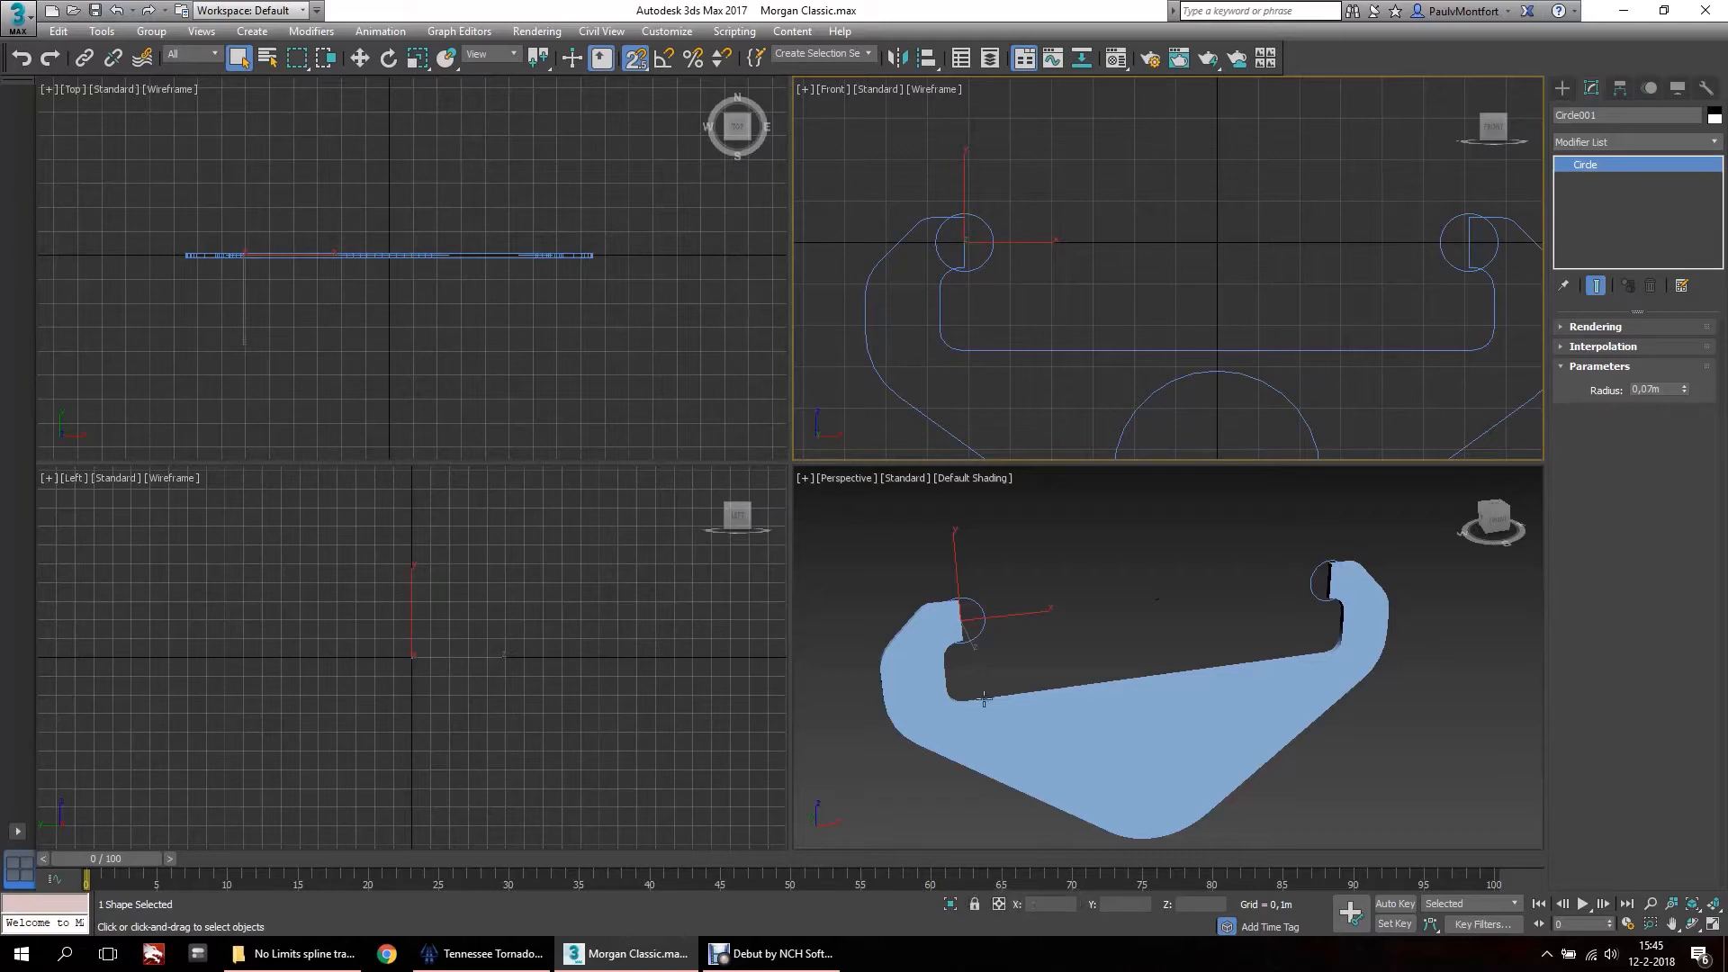
left_click(974, 904)
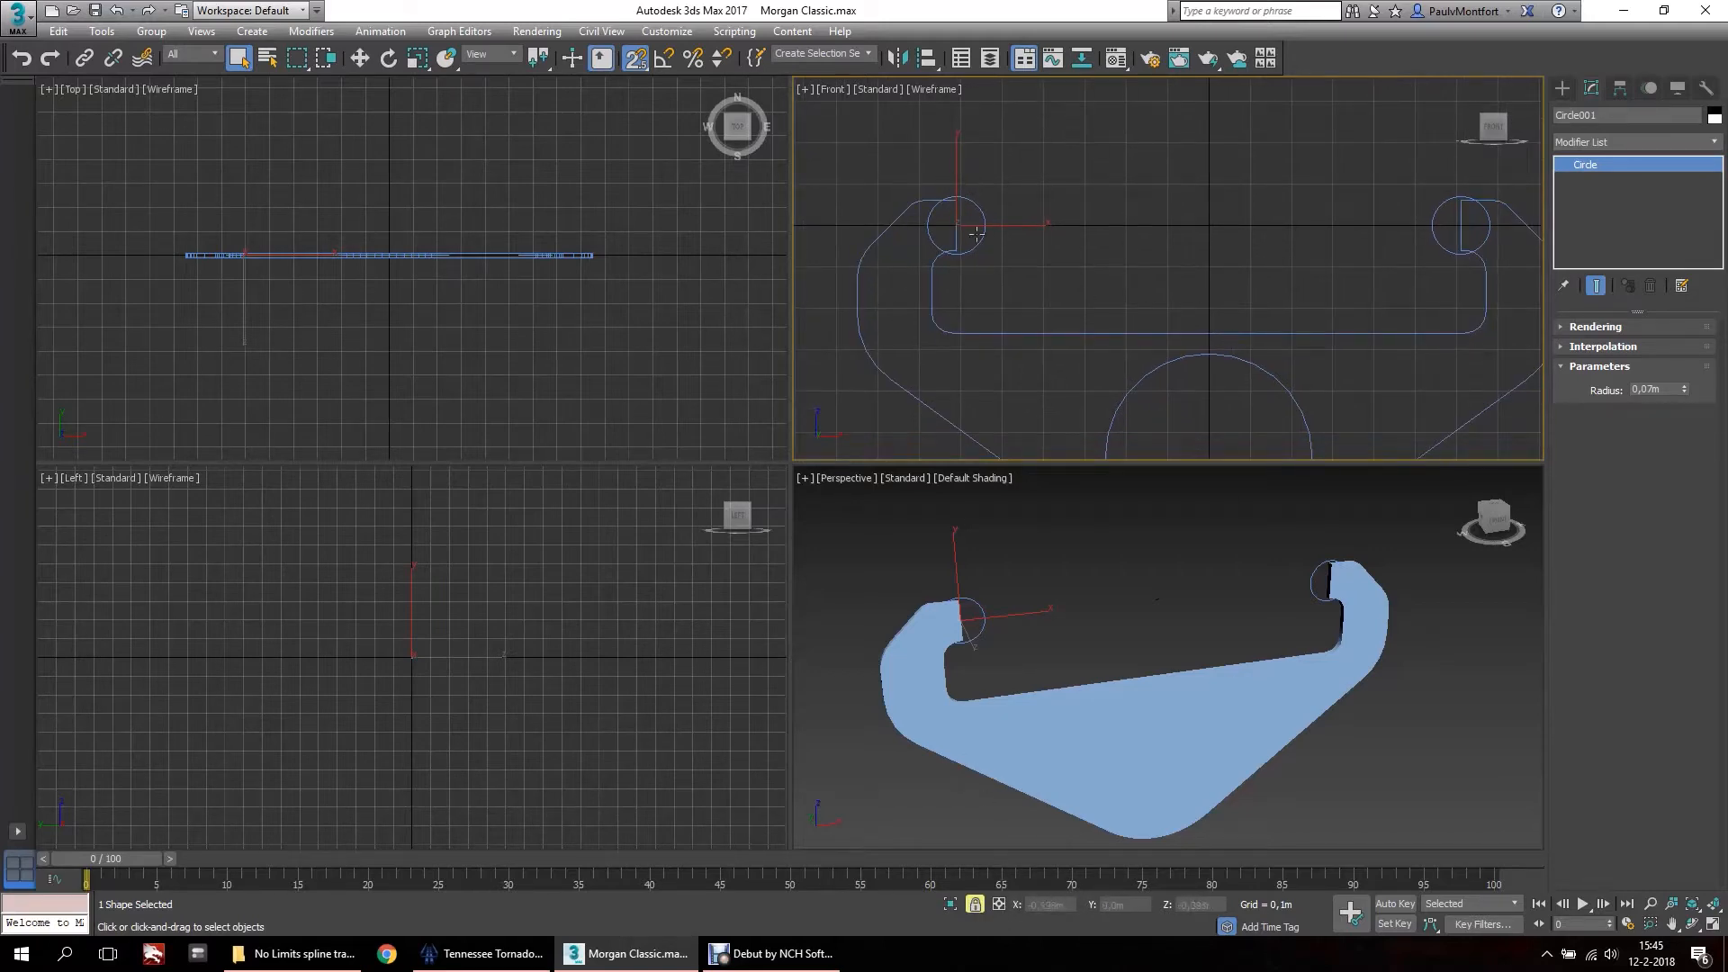
right_click(987, 193)
left_click(361, 52)
left_click(349, 59)
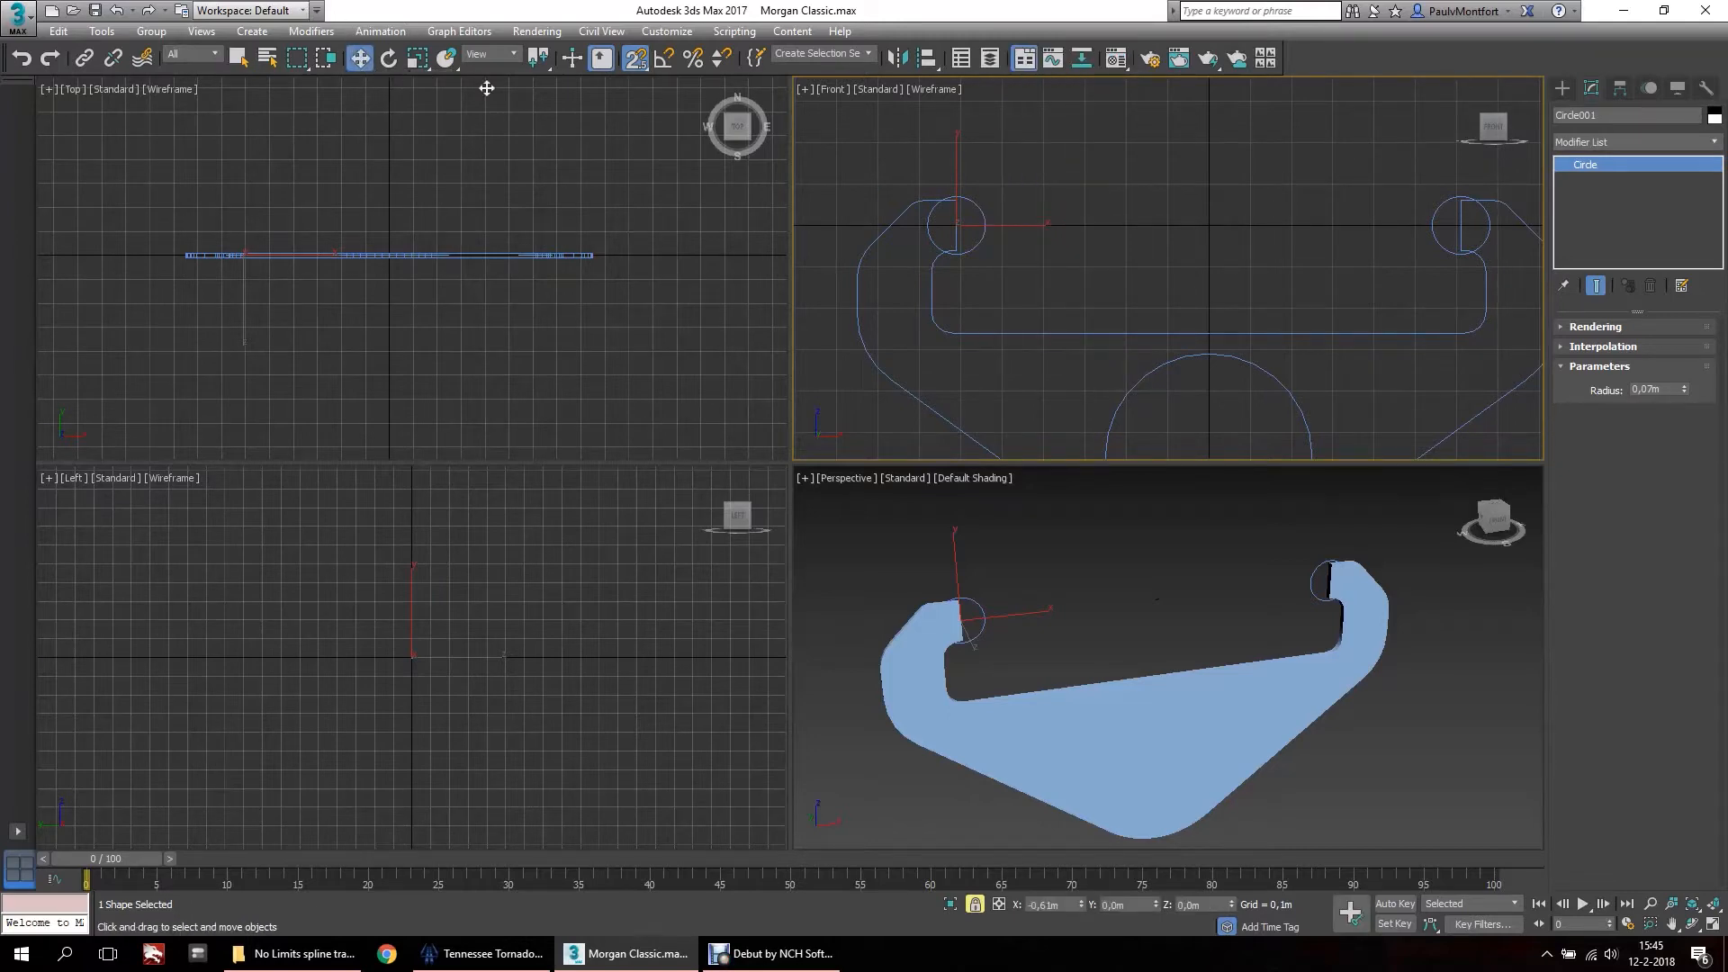
mouse_move(1046, 223)
left_mouse_down()
mouse_move(1126, 145)
mouse_move(1049, 225)
mouse_move(1304, 181)
mouse_move(1010, 201)
mouse_move(1084, 282)
mouse_move(1038, 209)
mouse_move(1055, 223)
left_mouse_up()
middle_click_drag(1149, 222, 1102, 276)
left_click_drag(1101, 275, 909, 278)
scroll(909, 278, "up", 5)
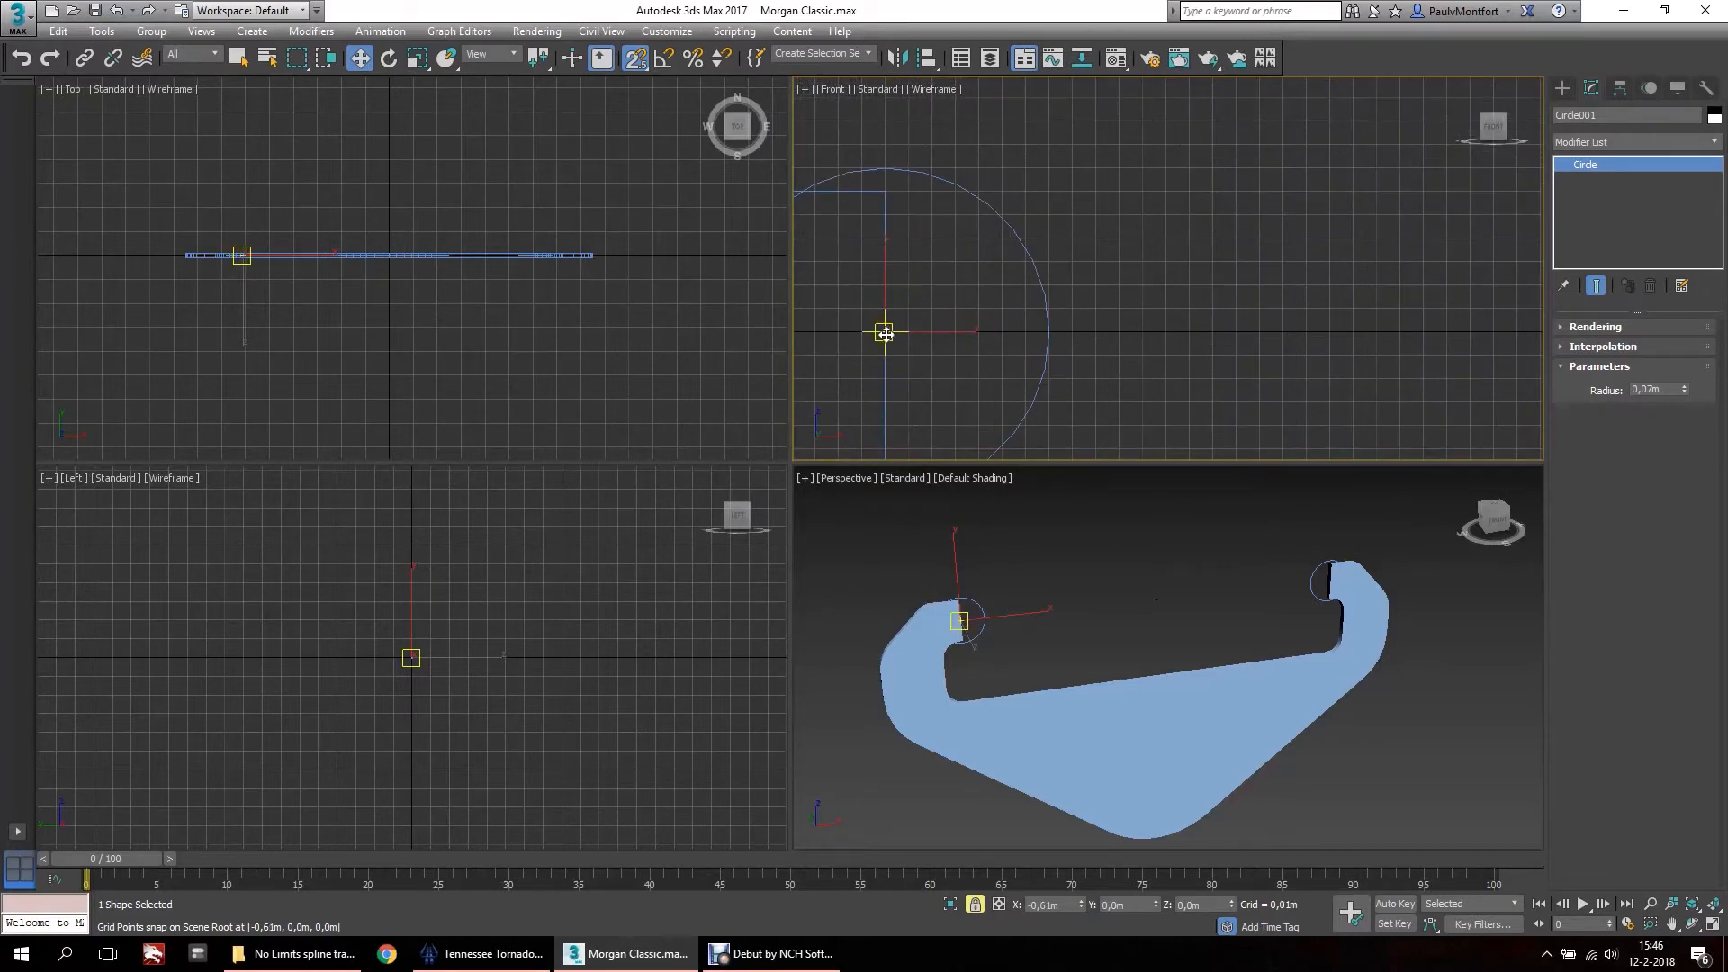
Clone the left-hand rail circle onto the centre of the right-hand rail at X 0.61 m, as a single independent copy.
mouse_move(888, 334)
left_mouse_down("shift")
mouse_move(1014, 381)
mouse_move(907, 278)
mouse_move(1366, 278)
left_mouse_up("shift")
scroll(906, 277, "down", 5)
middle_click_drag(1365, 278, 902, 228, "shift")
mouse_move(902, 228)
left_mouse_down("shift")
mouse_move(1315, 248)
mouse_move(1451, 306)
left_mouse_up("shift")
scroll(1450, 306, "up", 5)
left_click_drag(1450, 306, 1362, 278, "shift")
scroll(1430, 308, "up", 3)
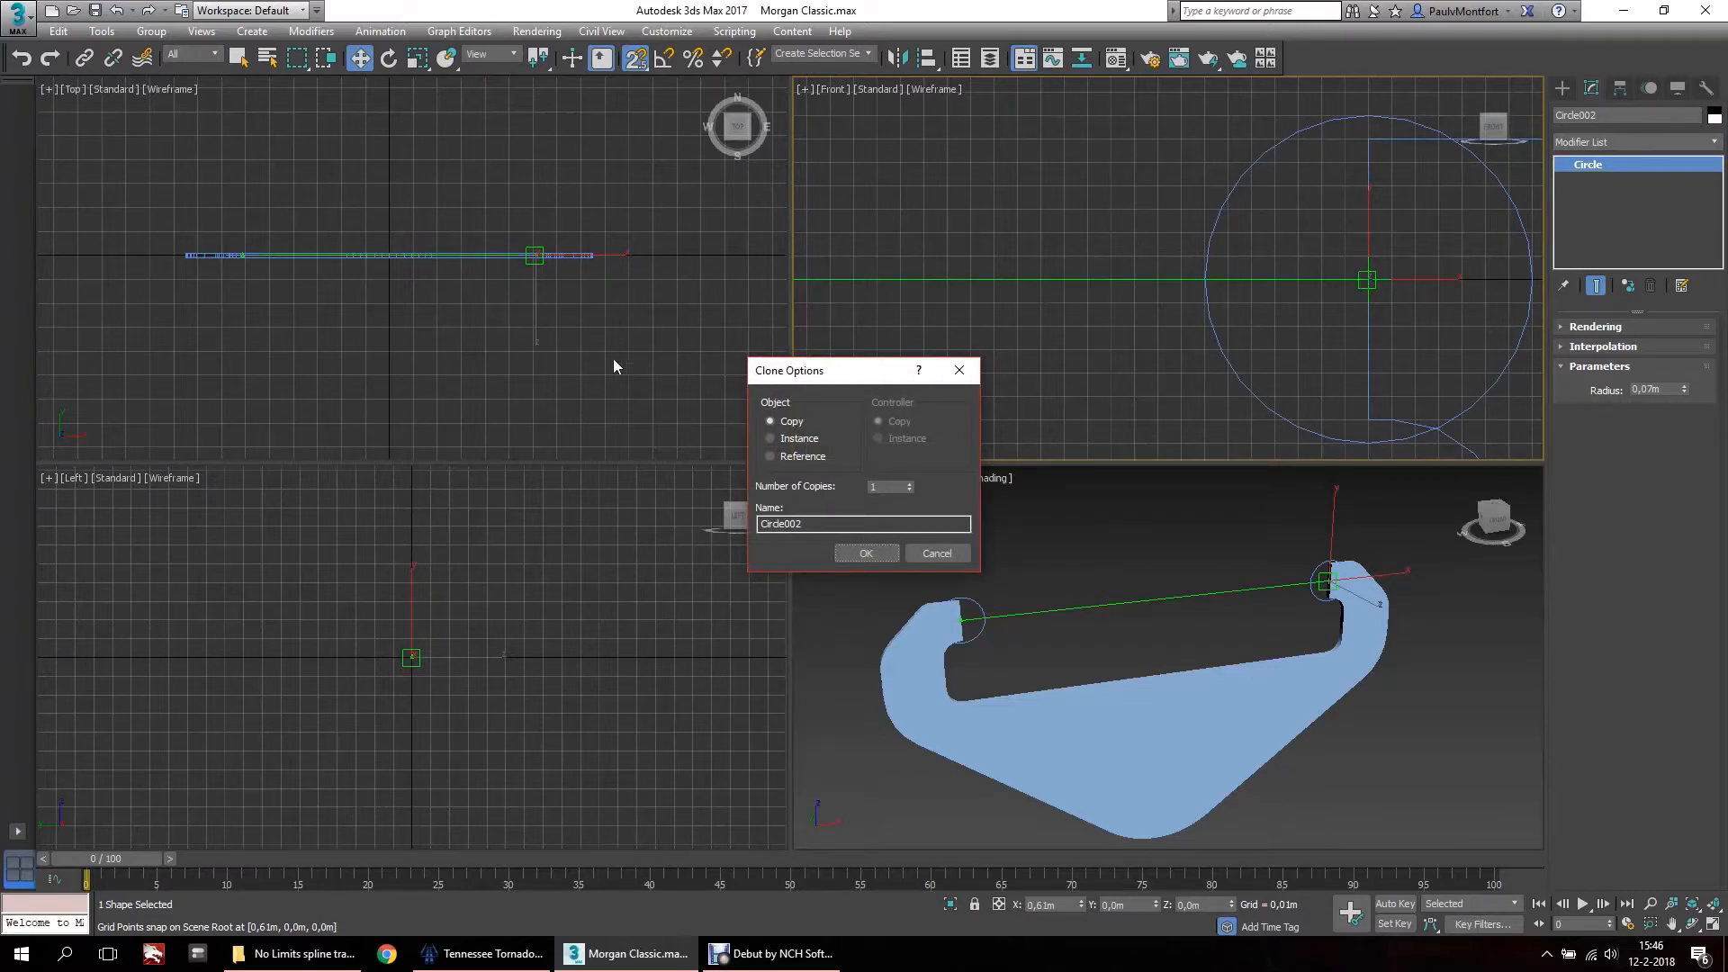
left_click_drag(805, 363, 899, 243)
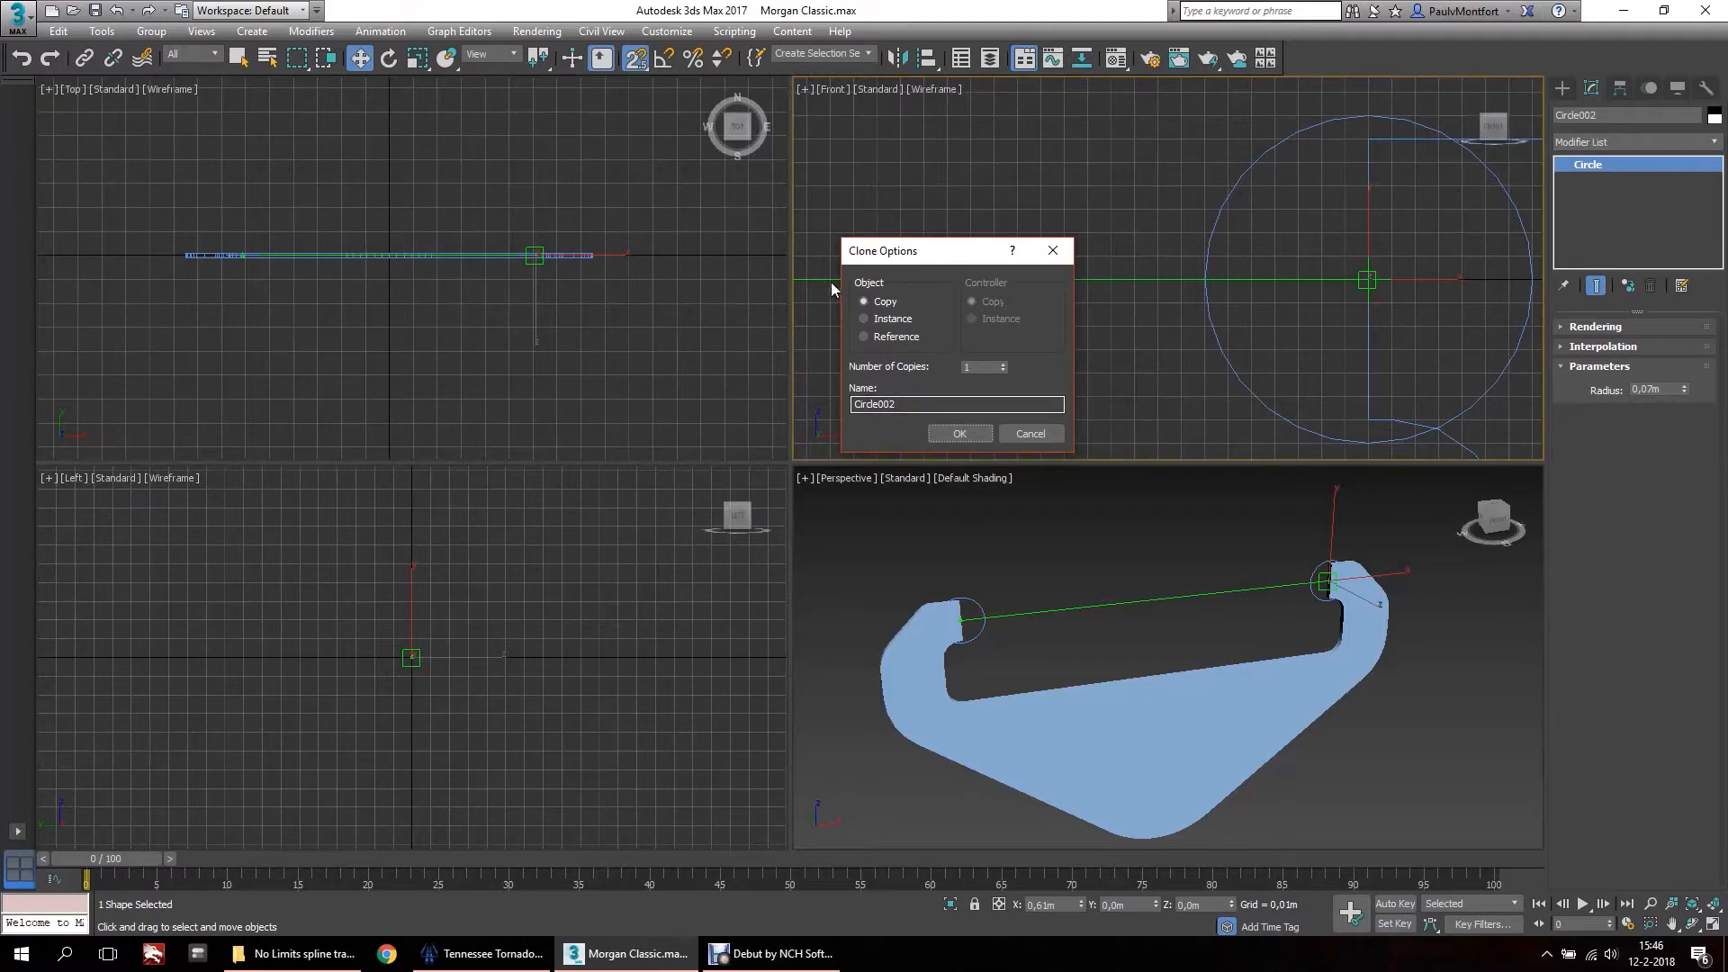
left_click(960, 433)
Draw a circle spline with a 0.25 m radius in the front view, snapped to the centre of the backbone circle.
scroll(1116, 273, "down", 5)
scroll(1341, 276, "down", 6)
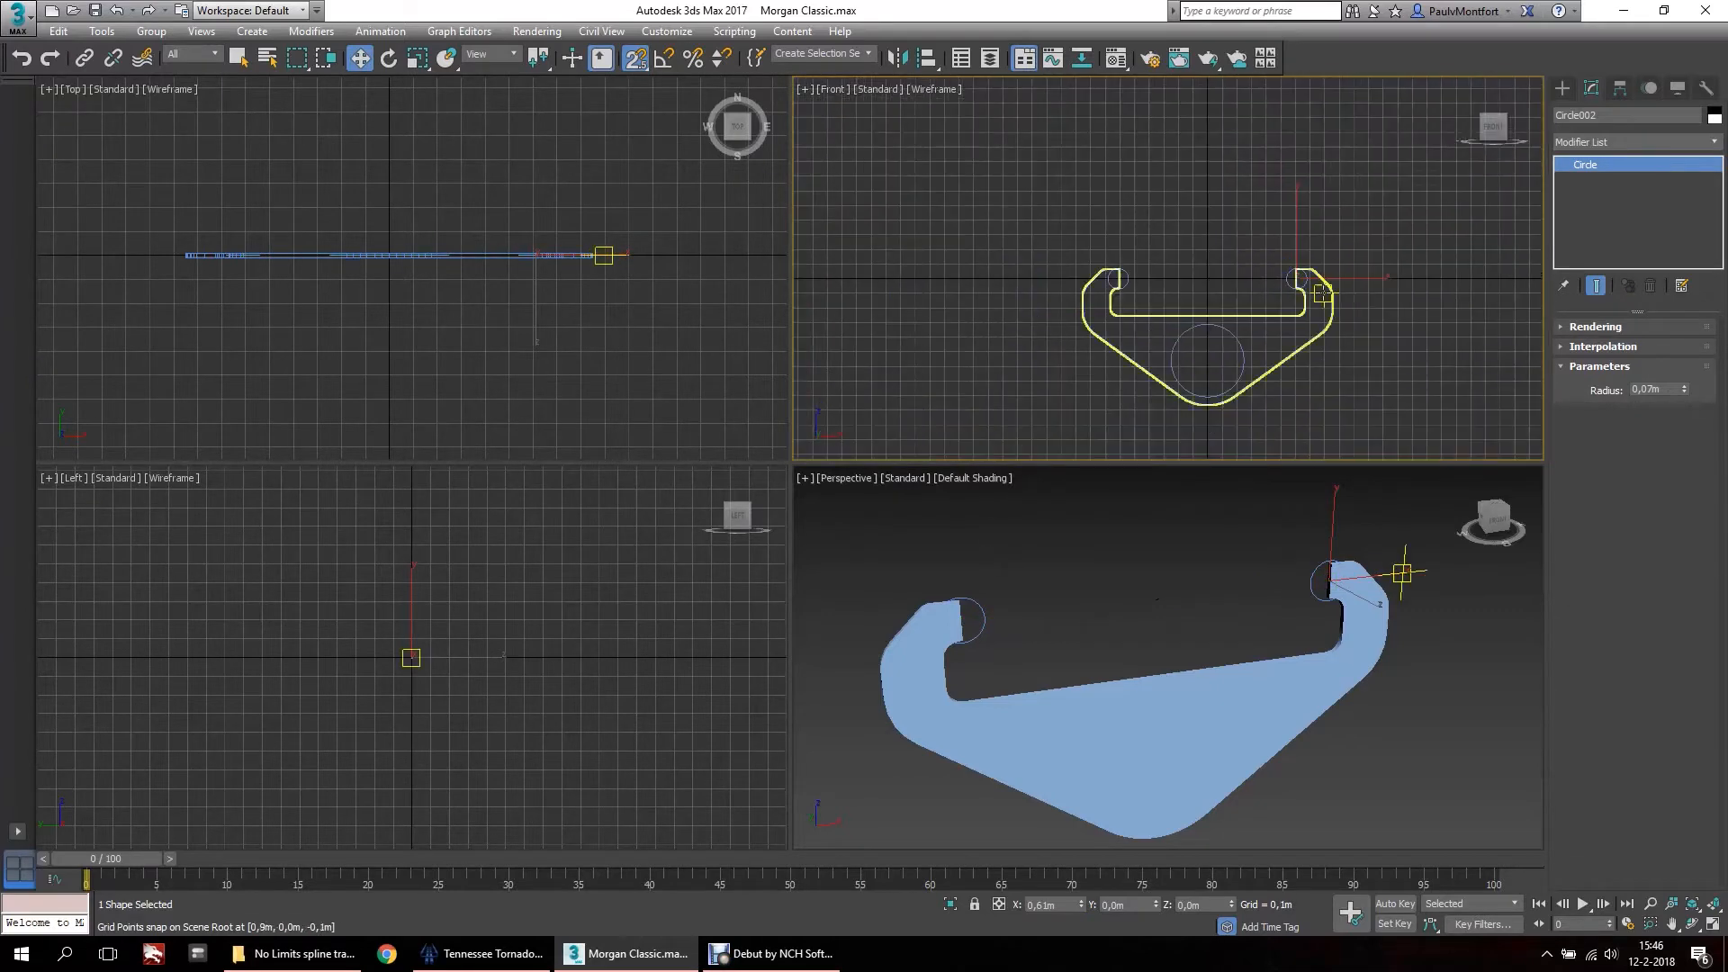
scroll(1206, 359, "up", 3)
middle_click_drag(1161, 337, 1108, 283)
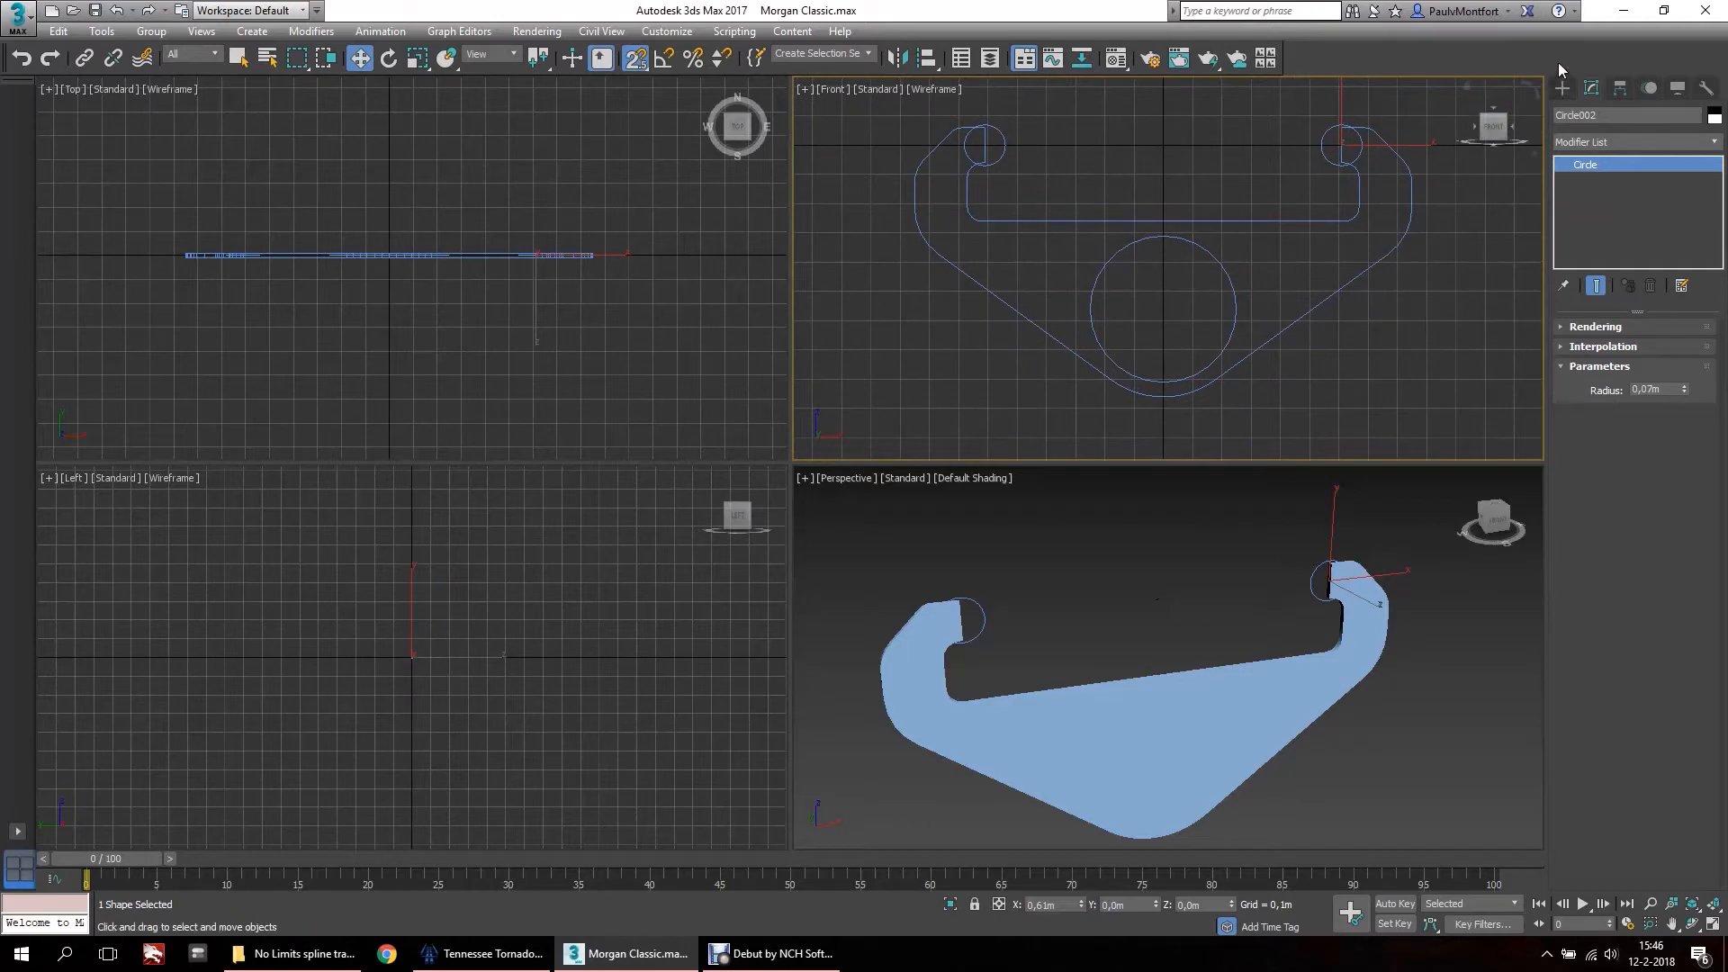
left_click(1562, 87)
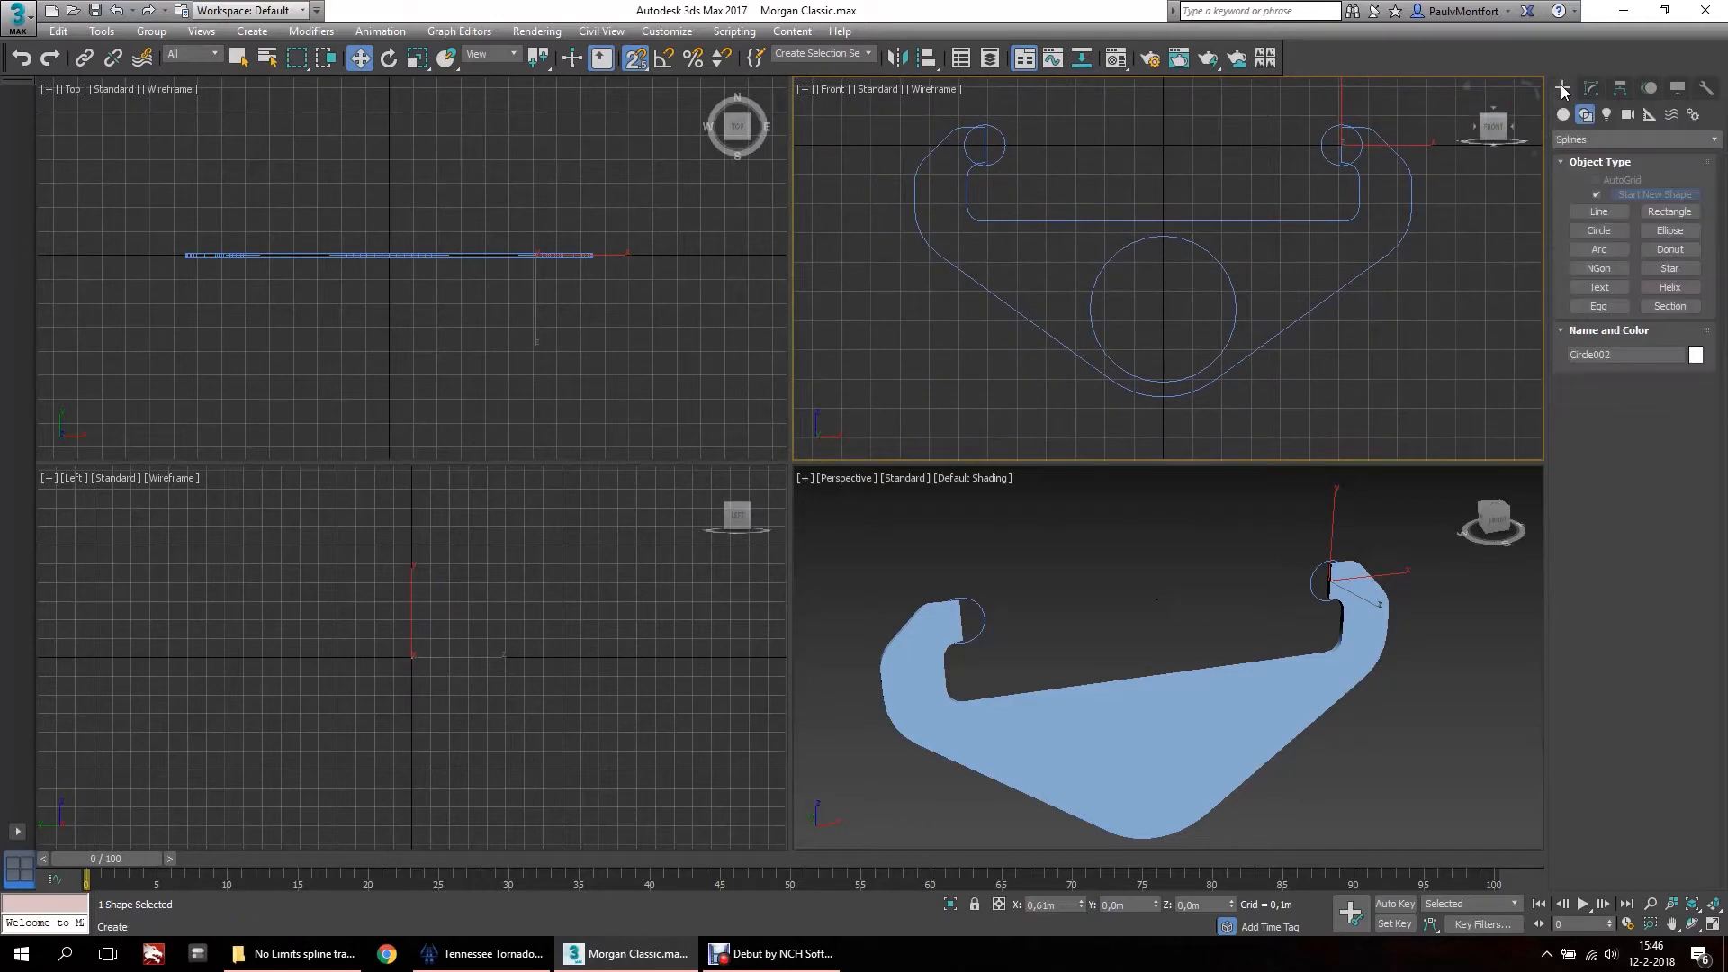
left_click(1599, 231)
scroll(1017, 261, "up", 5)
scroll(1034, 275, "up", 2)
left_click_drag(1107, 264, 1400, 266)
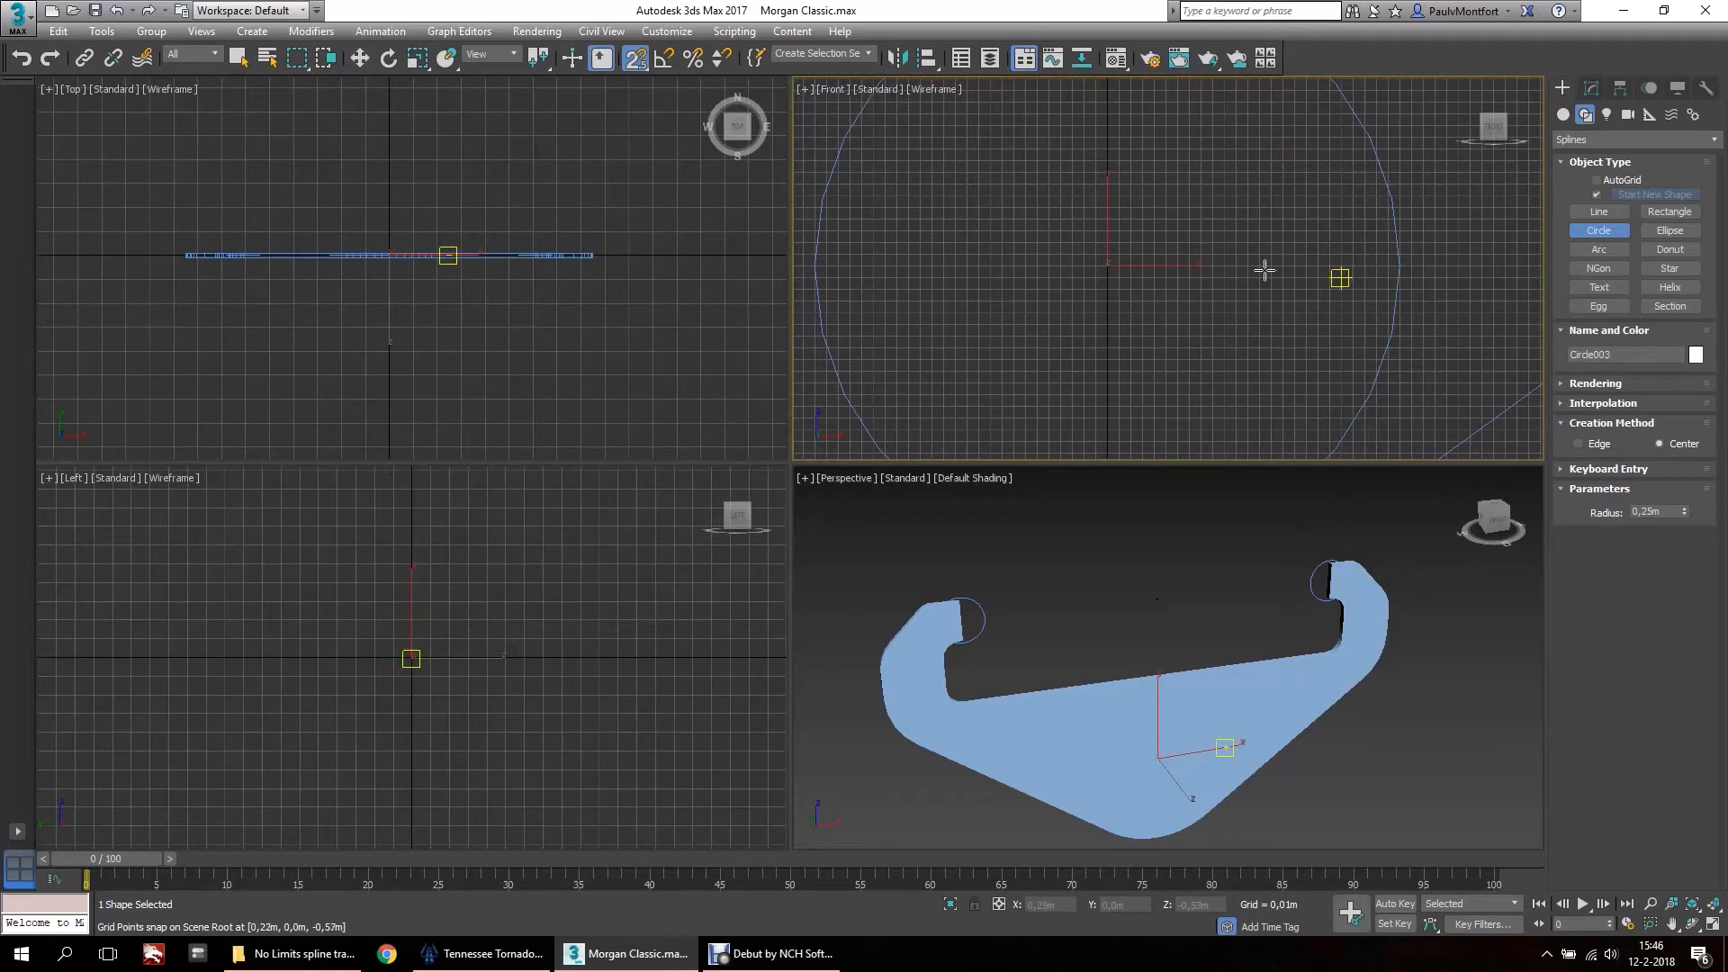
scroll(1177, 283, "down", 5)
right_click(1171, 306)
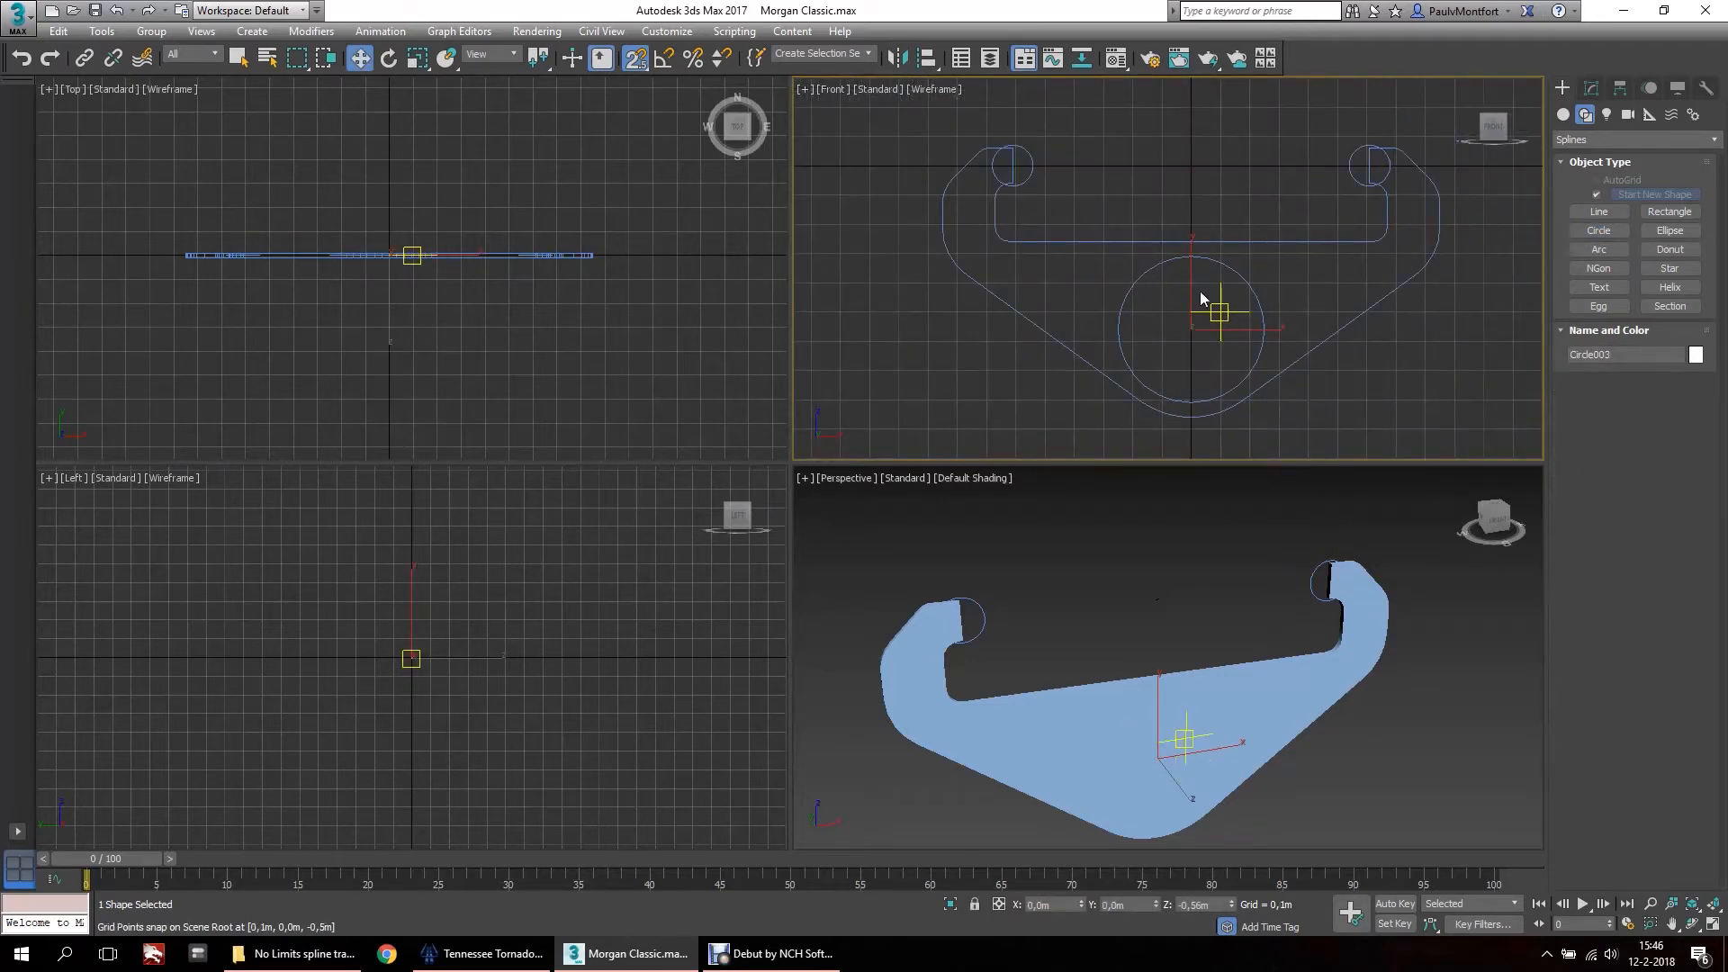
Examine the overlapping circles at the left rail, right rail and backbone, telling the template splines from the new circles.
scroll(1044, 161, "up", 3)
left_click(1011, 169)
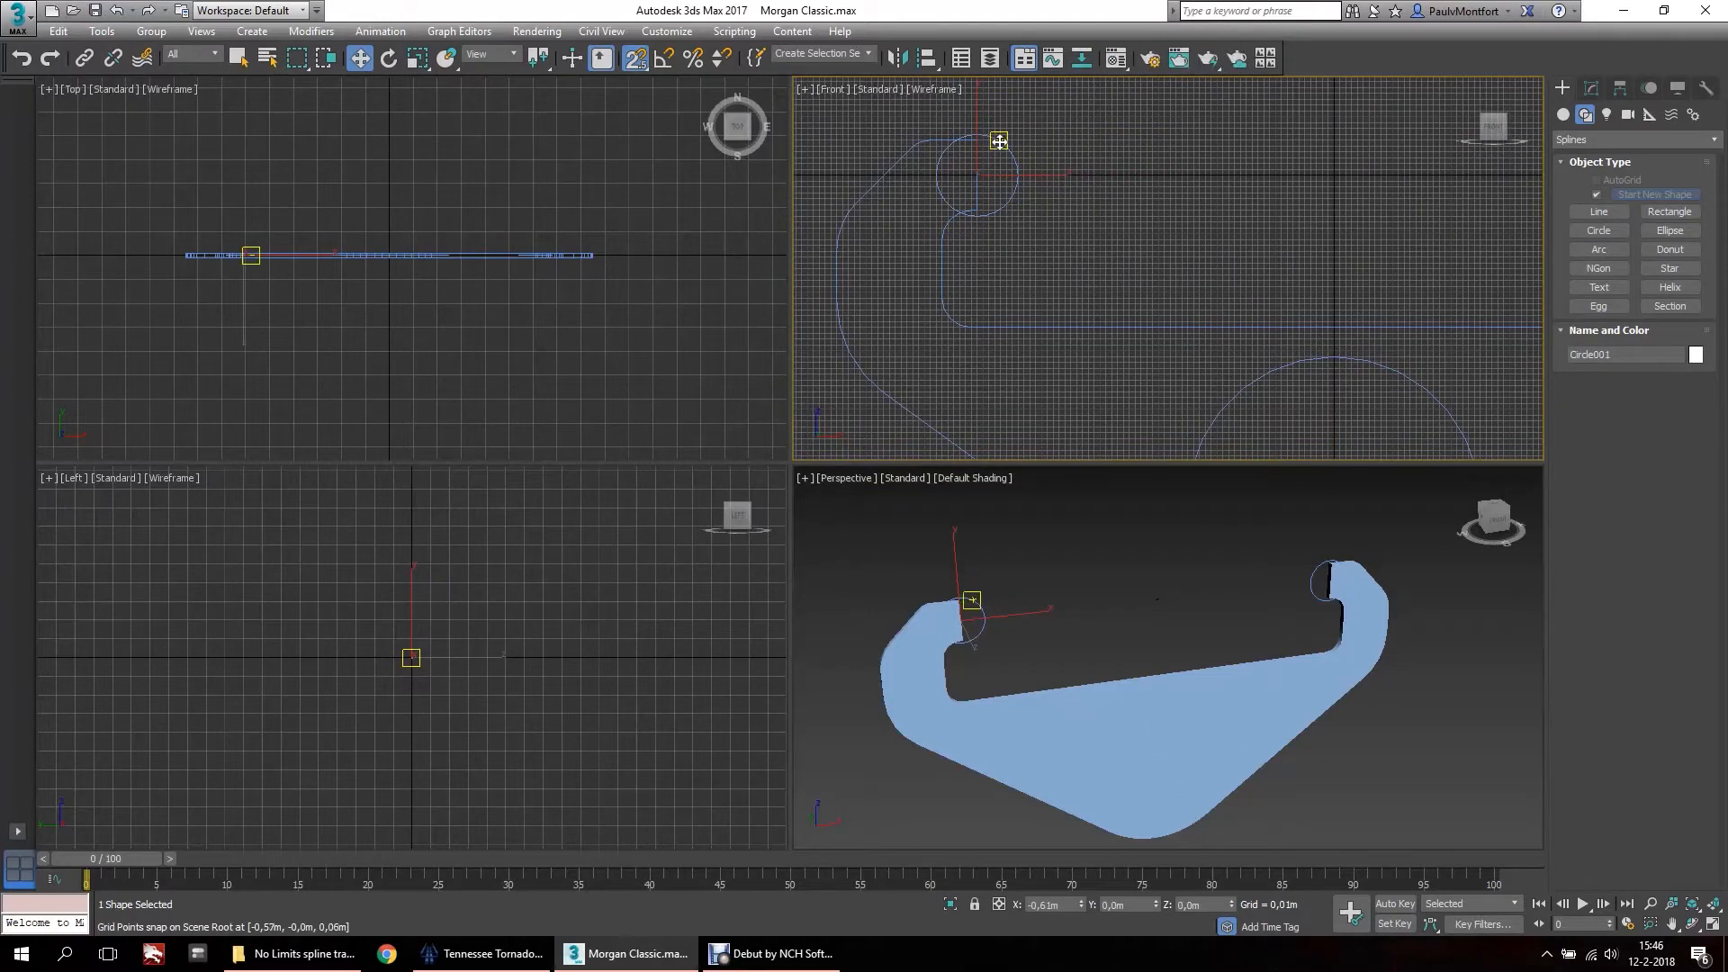
right_click(1118, 153)
left_click(1590, 87)
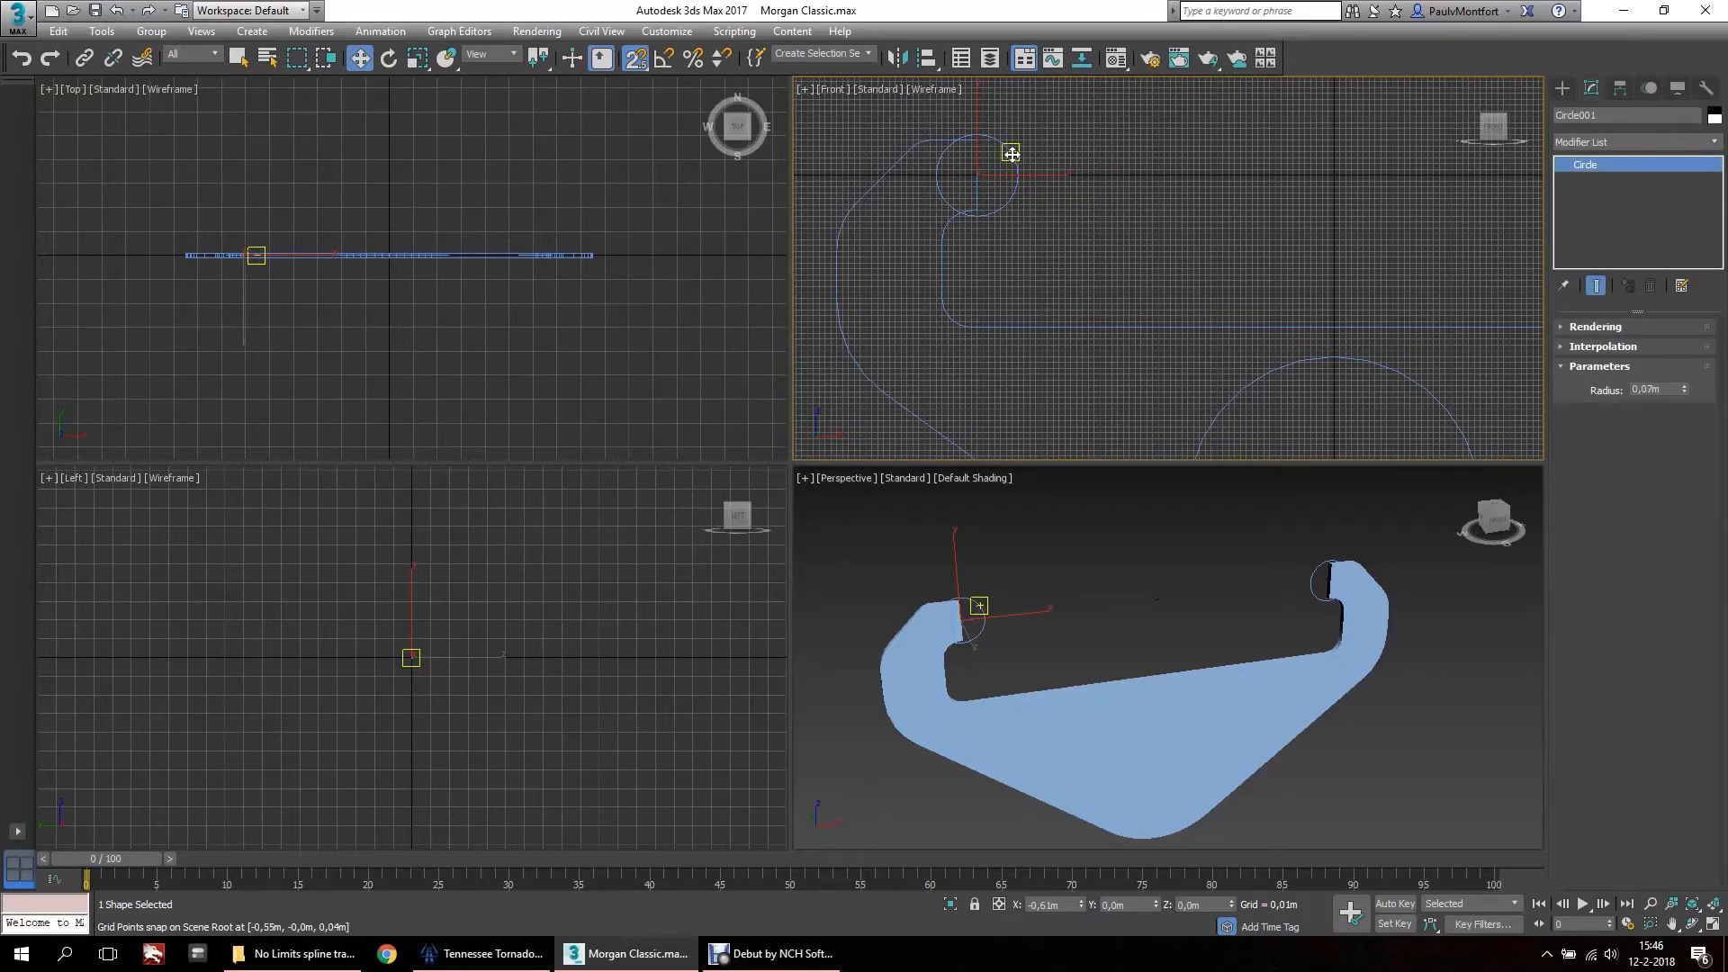
middle_click_drag(1010, 149, 996, 189)
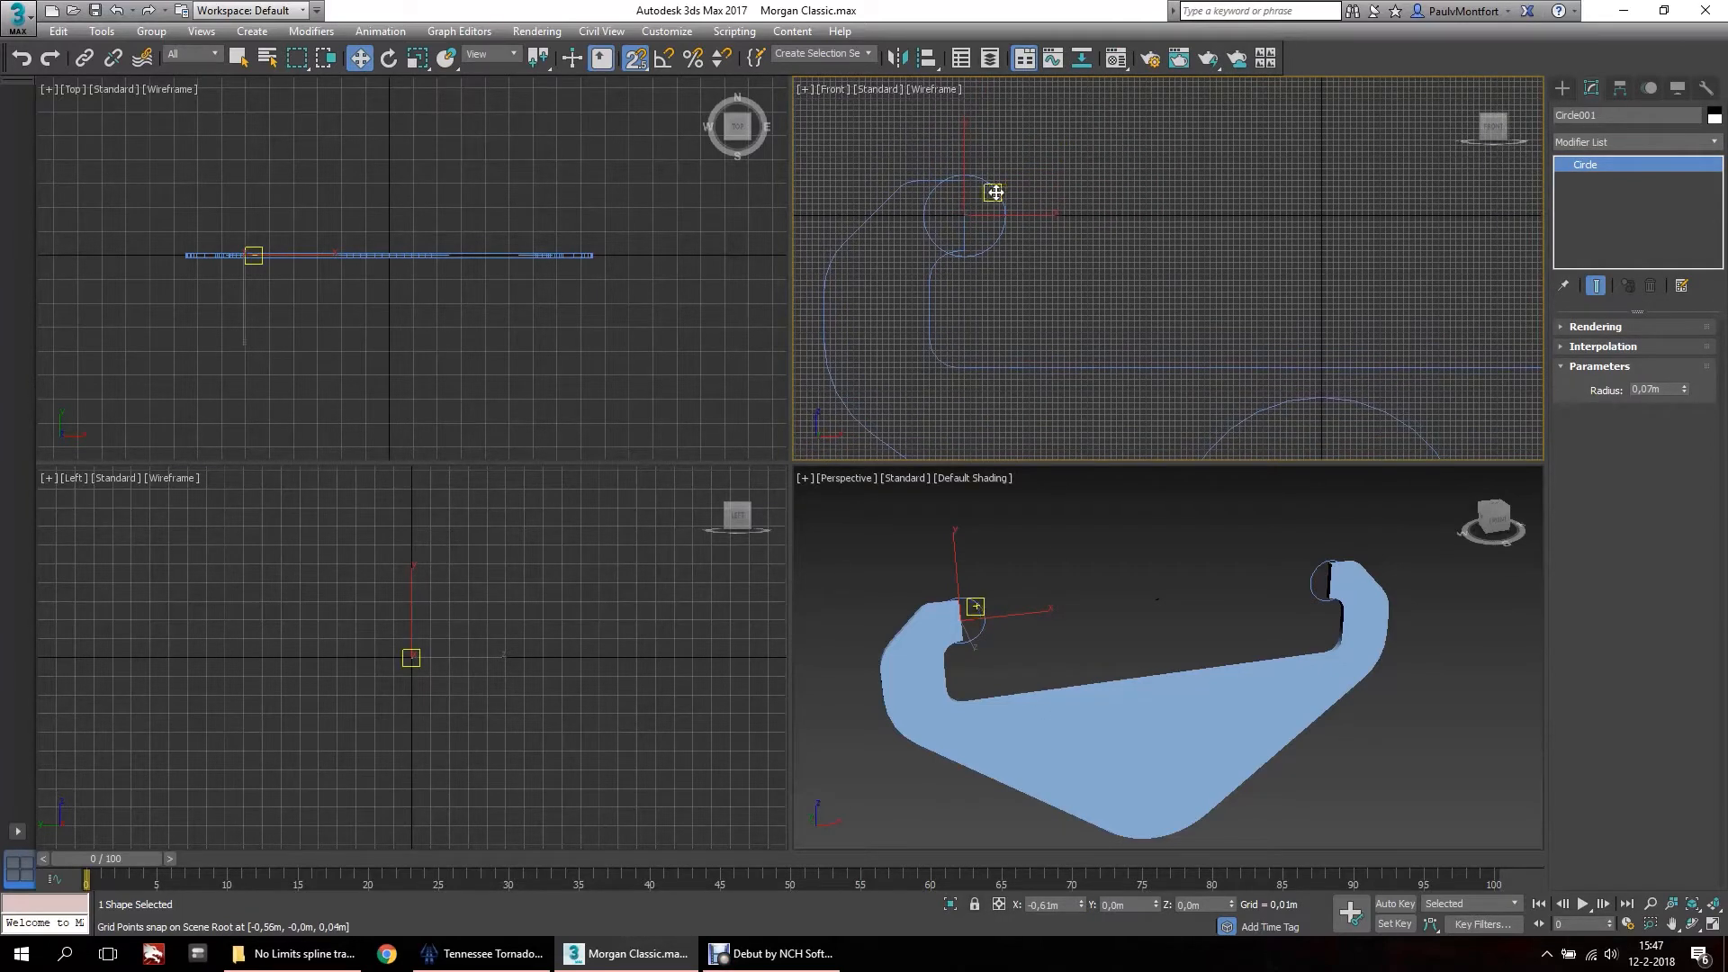
left_click(995, 192)
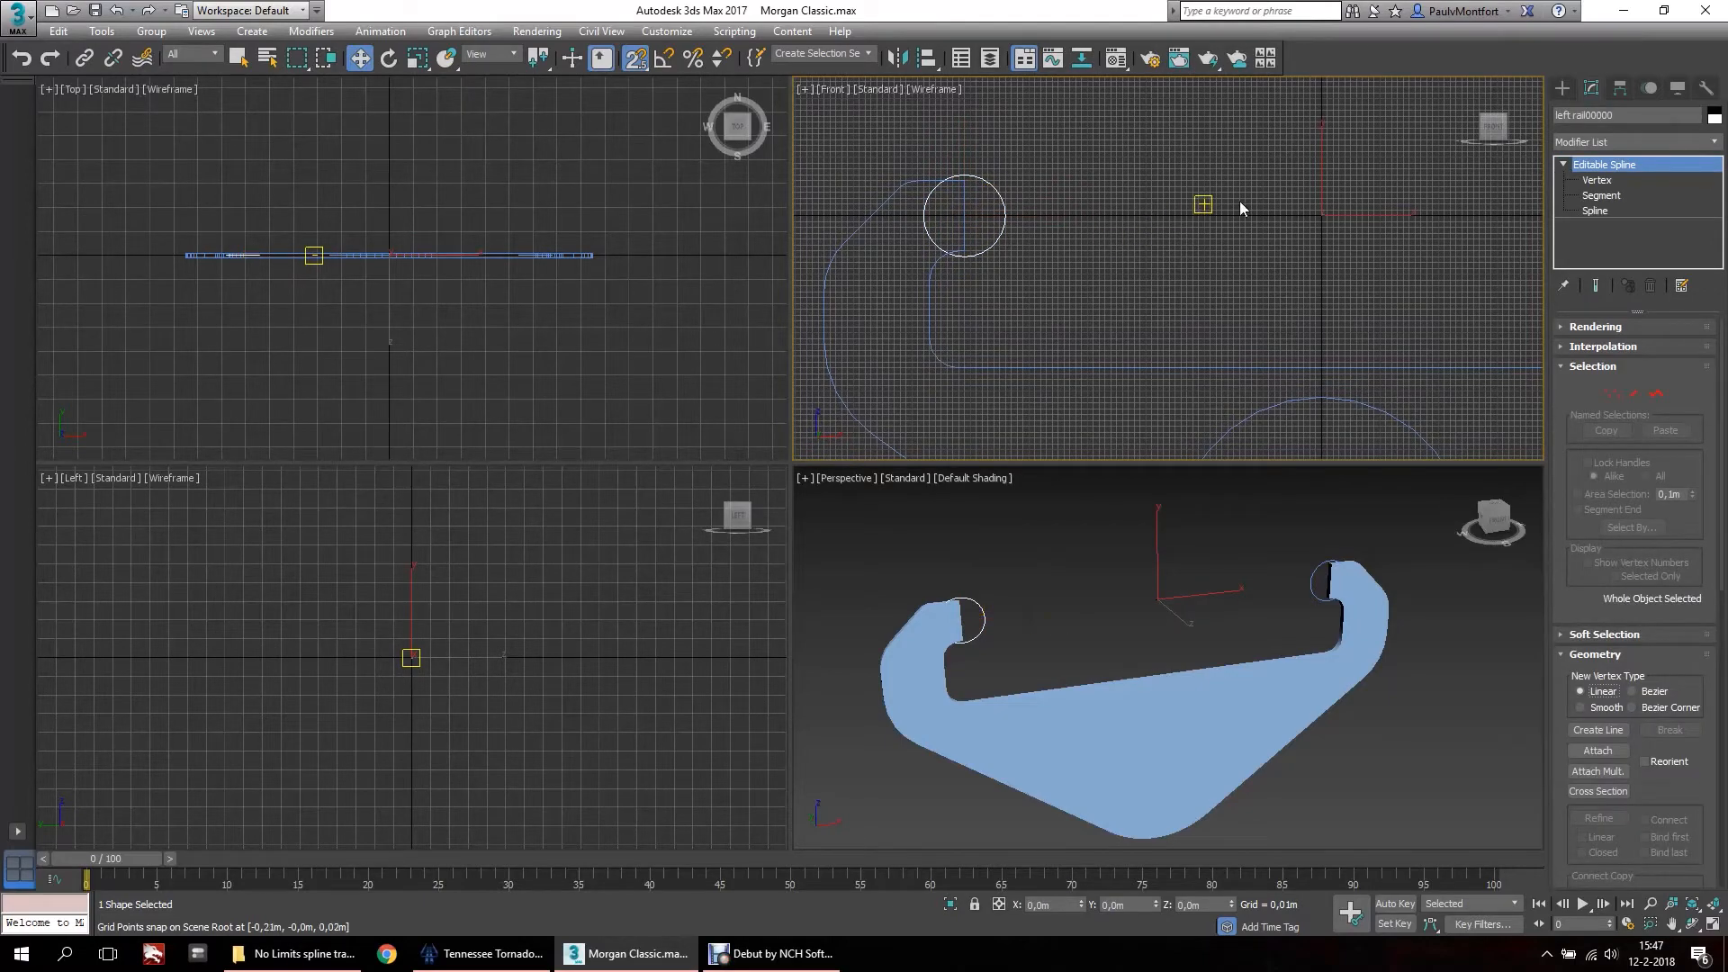
left_click(1342, 208)
middle_click_drag(1341, 207, 901, 181)
left_click(1217, 154)
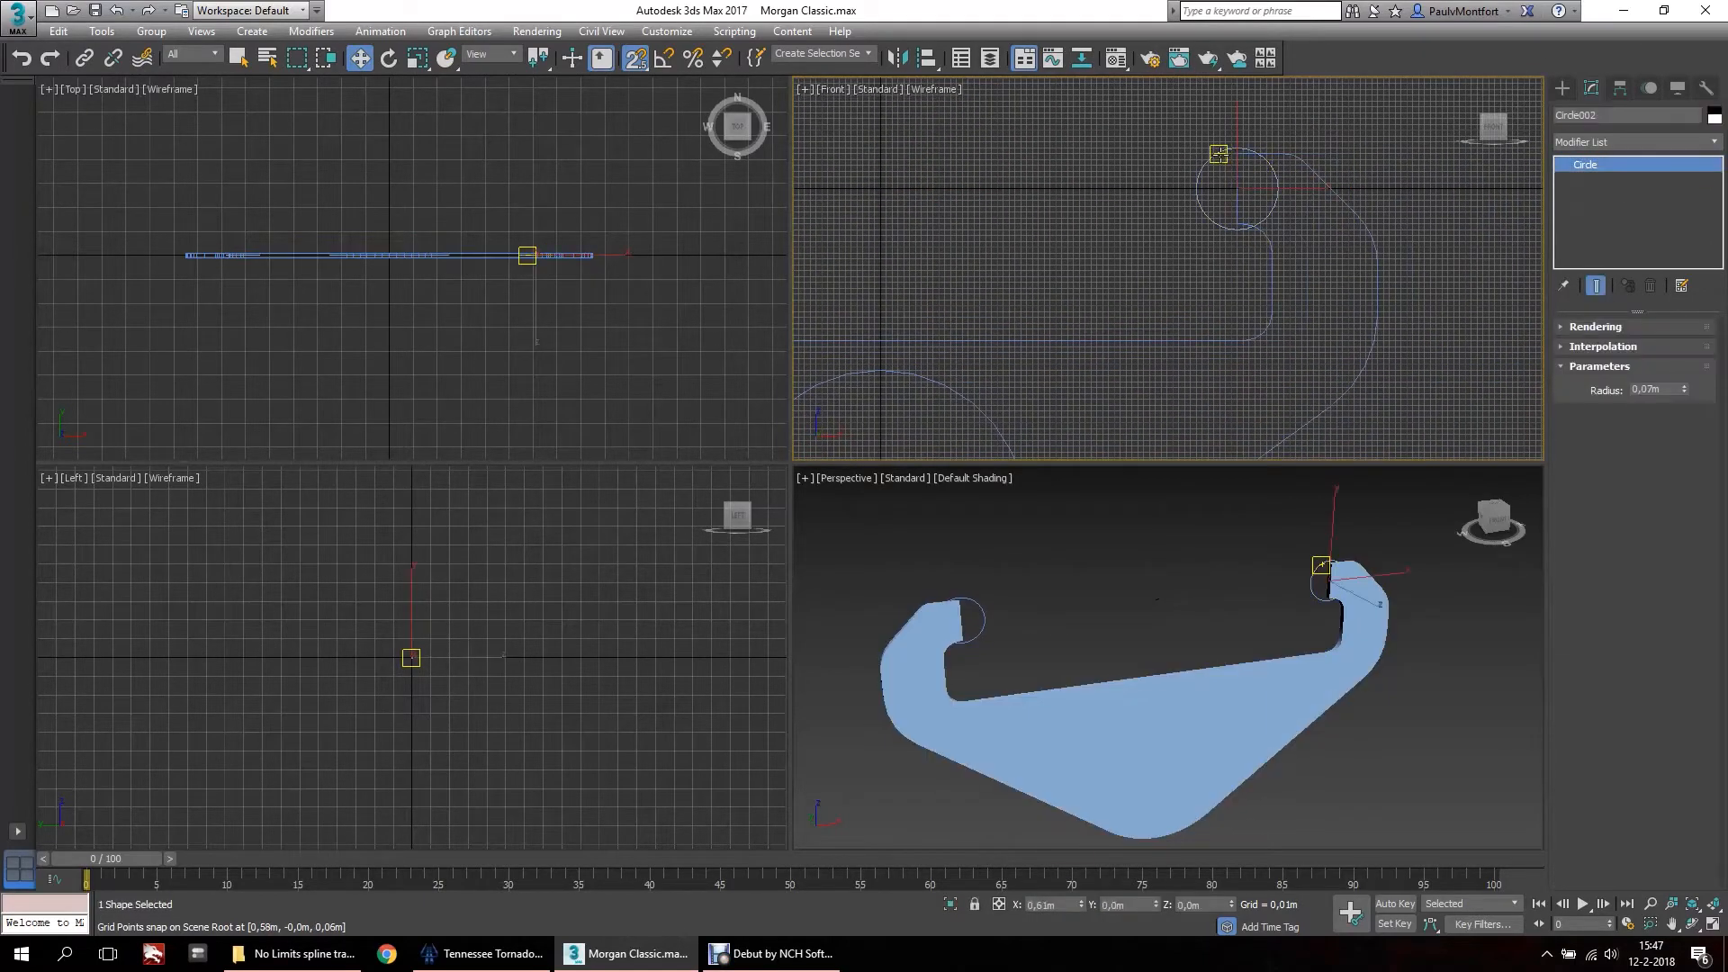
left_click(992, 205)
middle_click_drag(950, 263, 1132, 128)
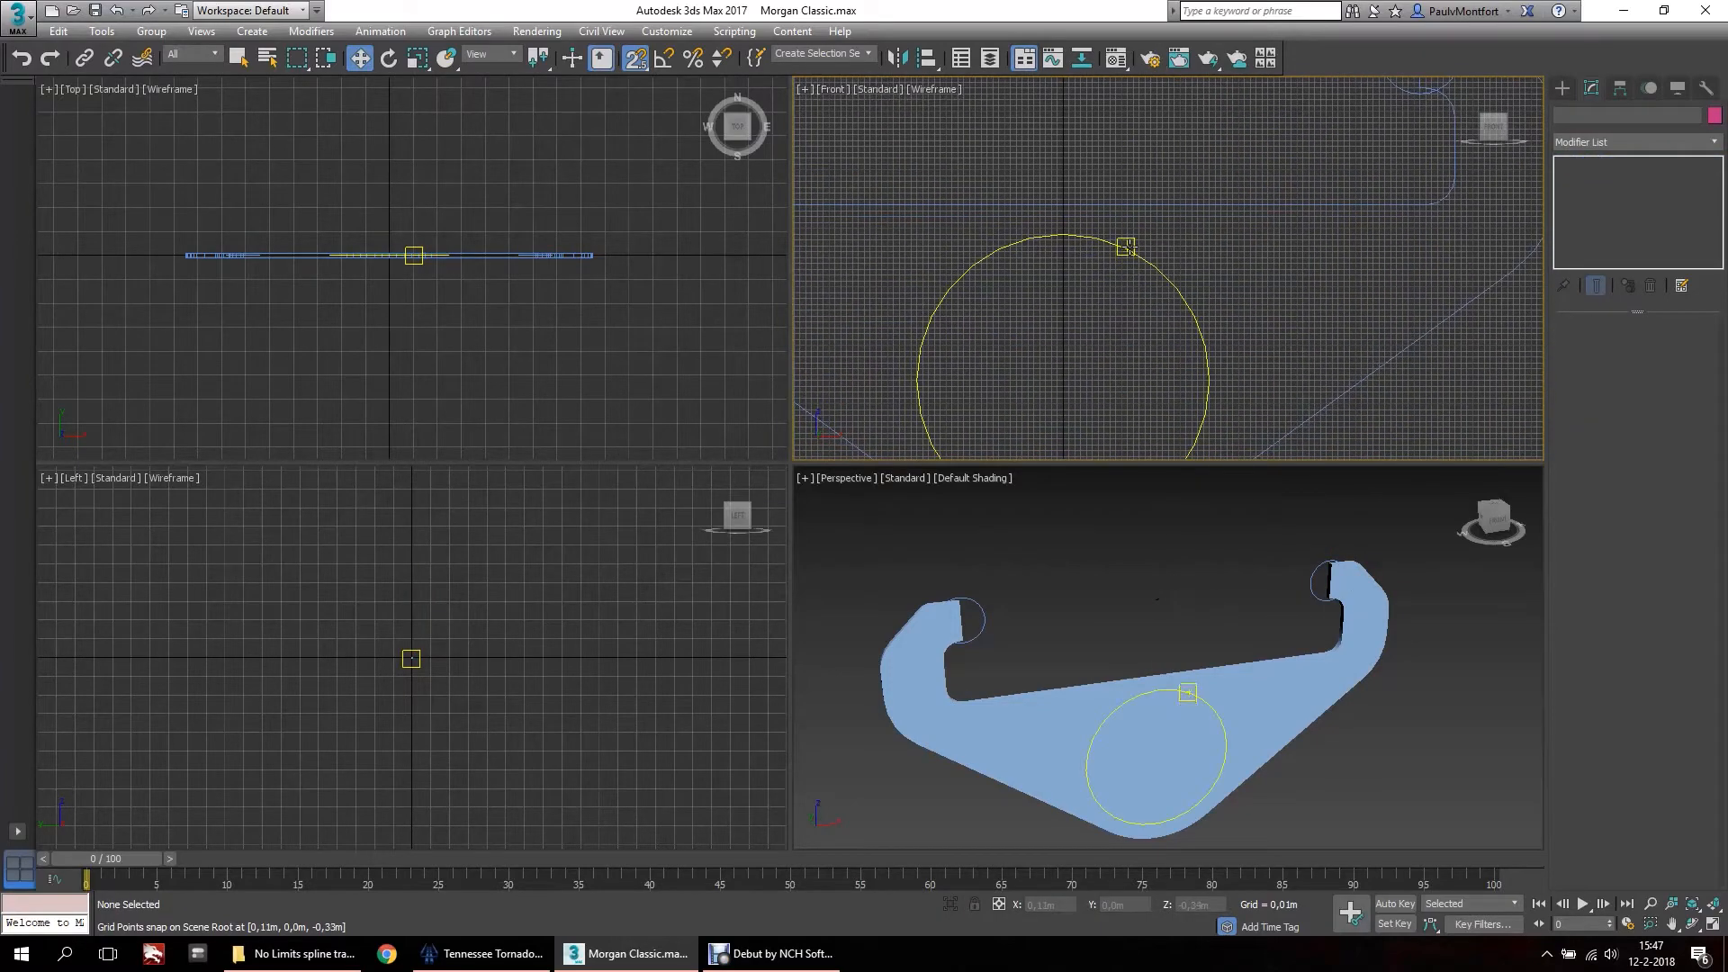
left_click(1128, 246)
left_click(1127, 247)
left_click(1125, 241)
Rename the new circle at the left-hand rail as "Left rail00000".
scroll(1003, 197, "down", 3)
middle_click_drag(1004, 196, 1138, 244)
left_click(1009, 172)
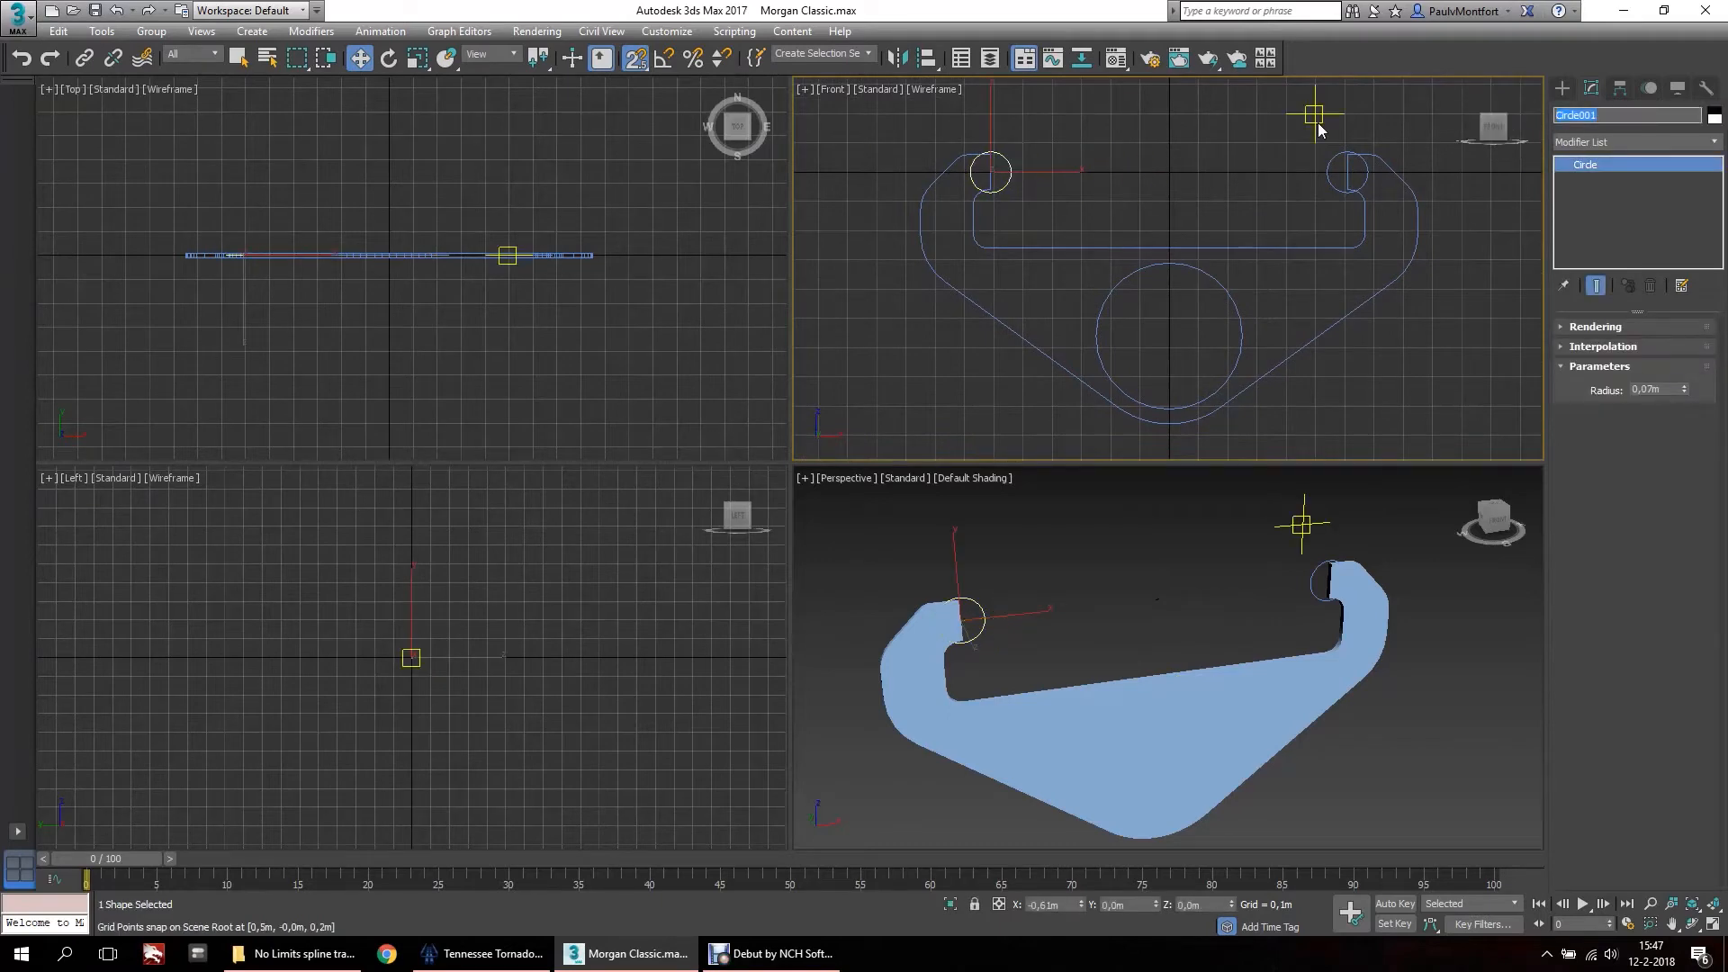
type("Left rail00000")
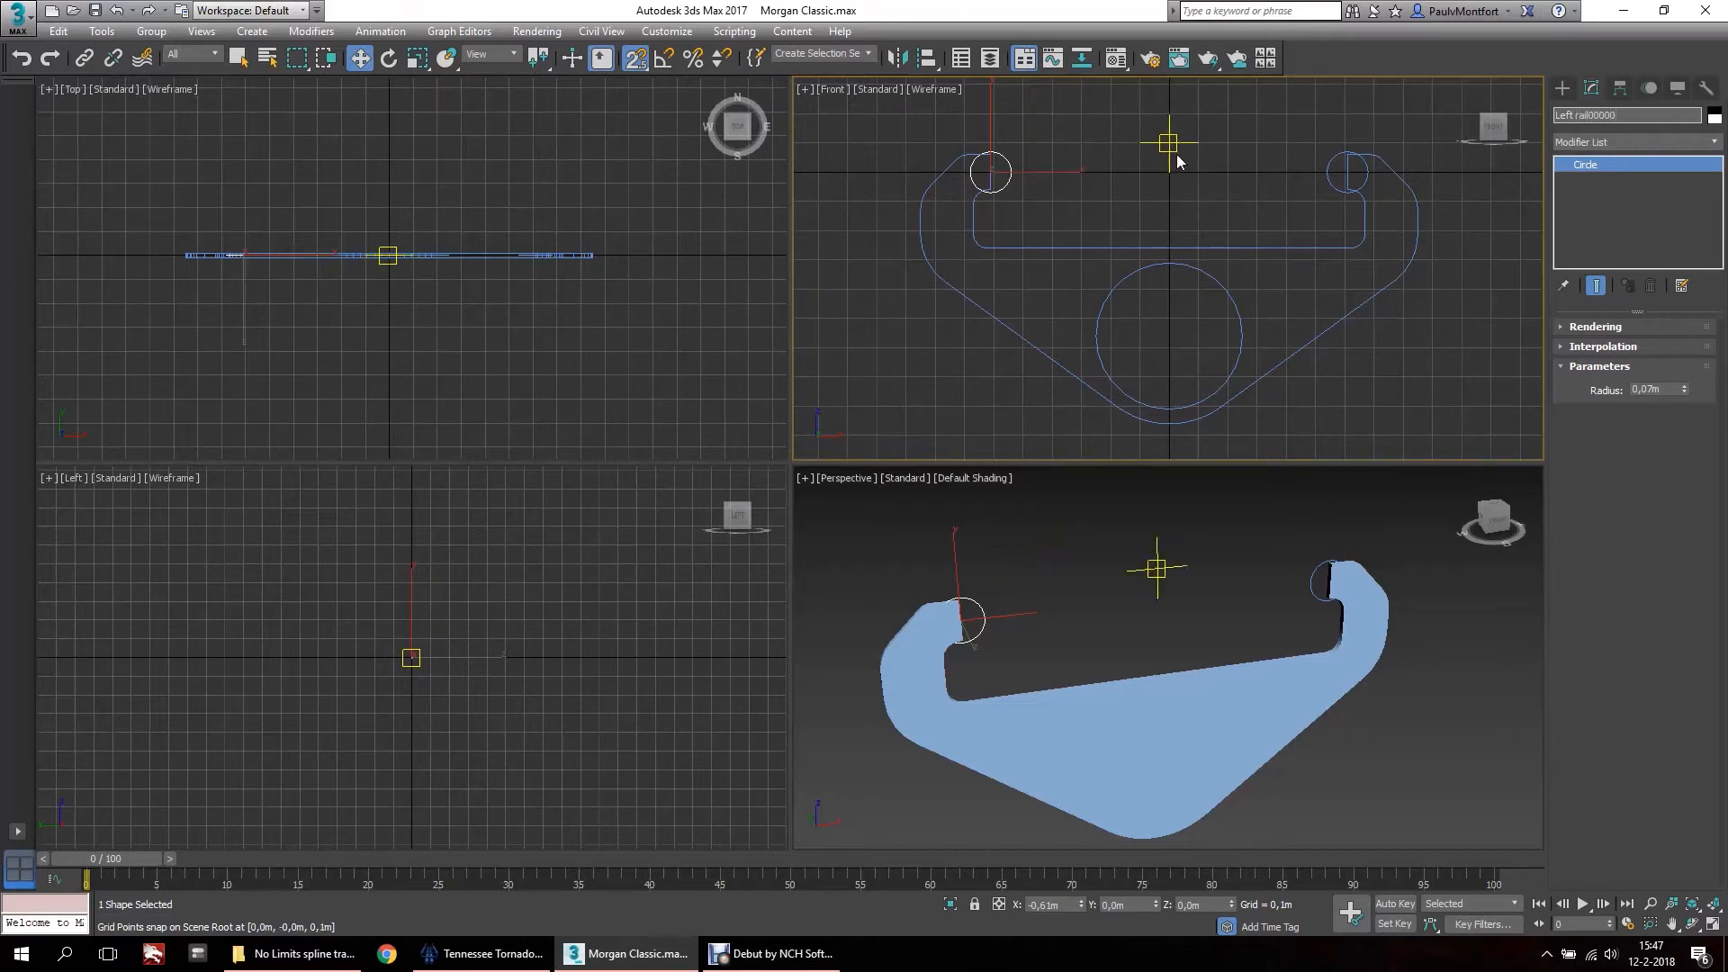
Rename the copied circle at the right-hand rail as "Right rail00000".
left_click(1327, 171)
left_click(1604, 114)
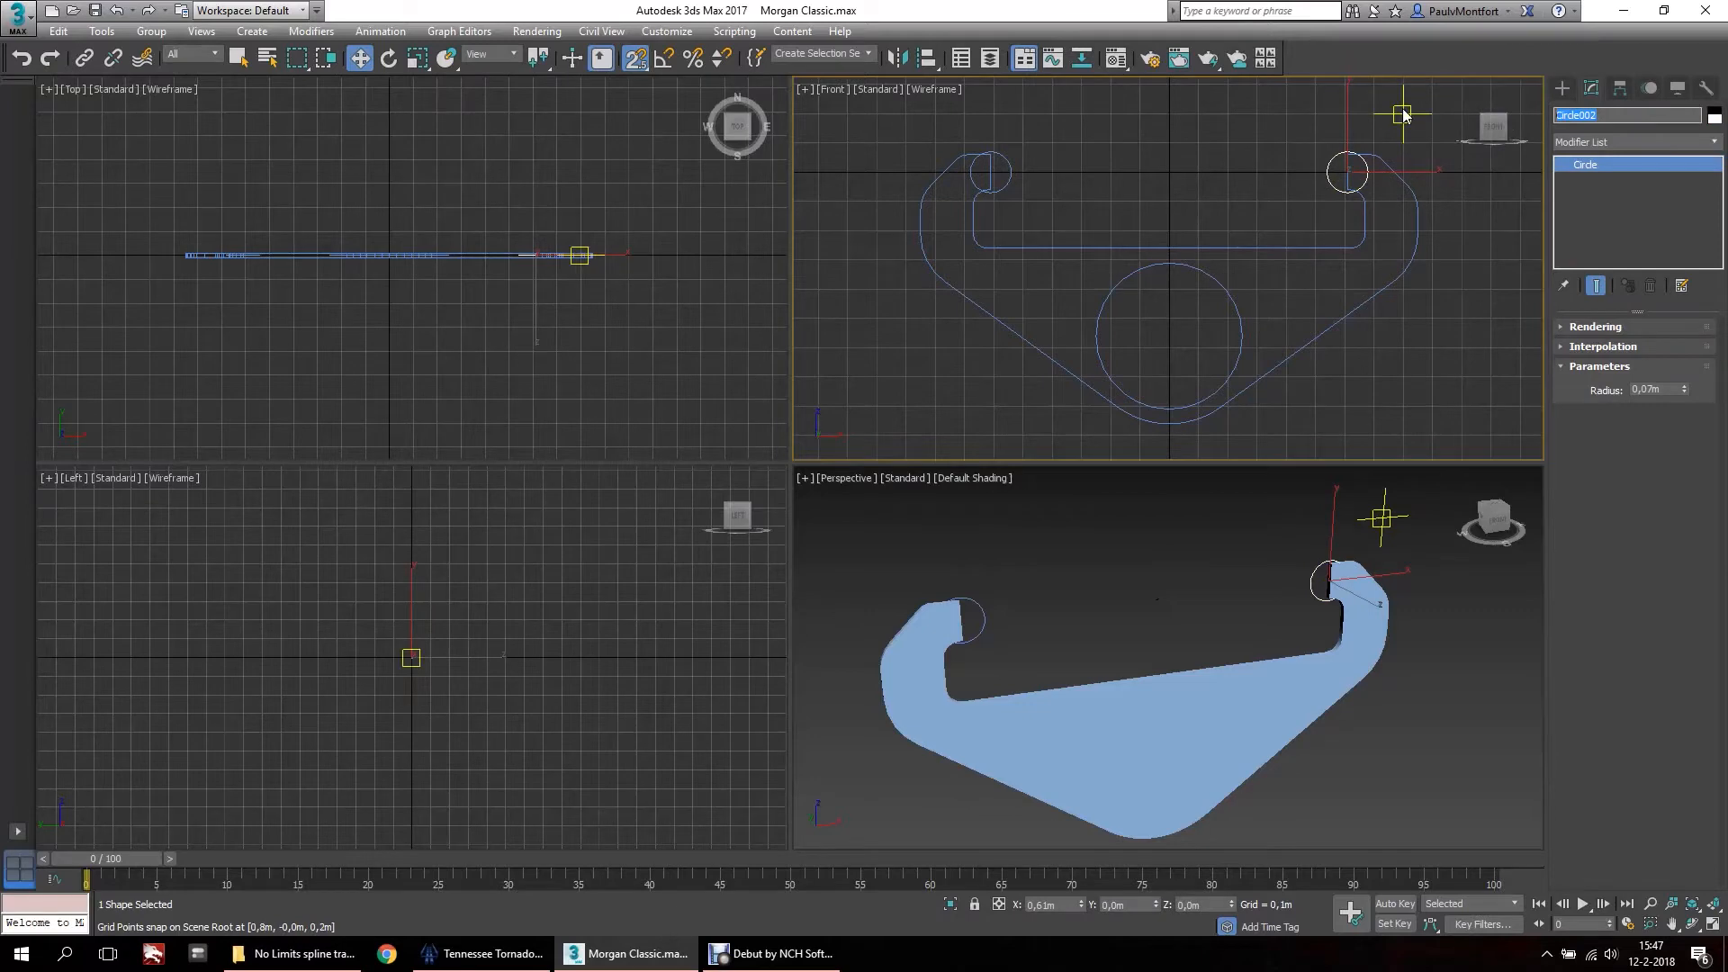
type("Right rai")
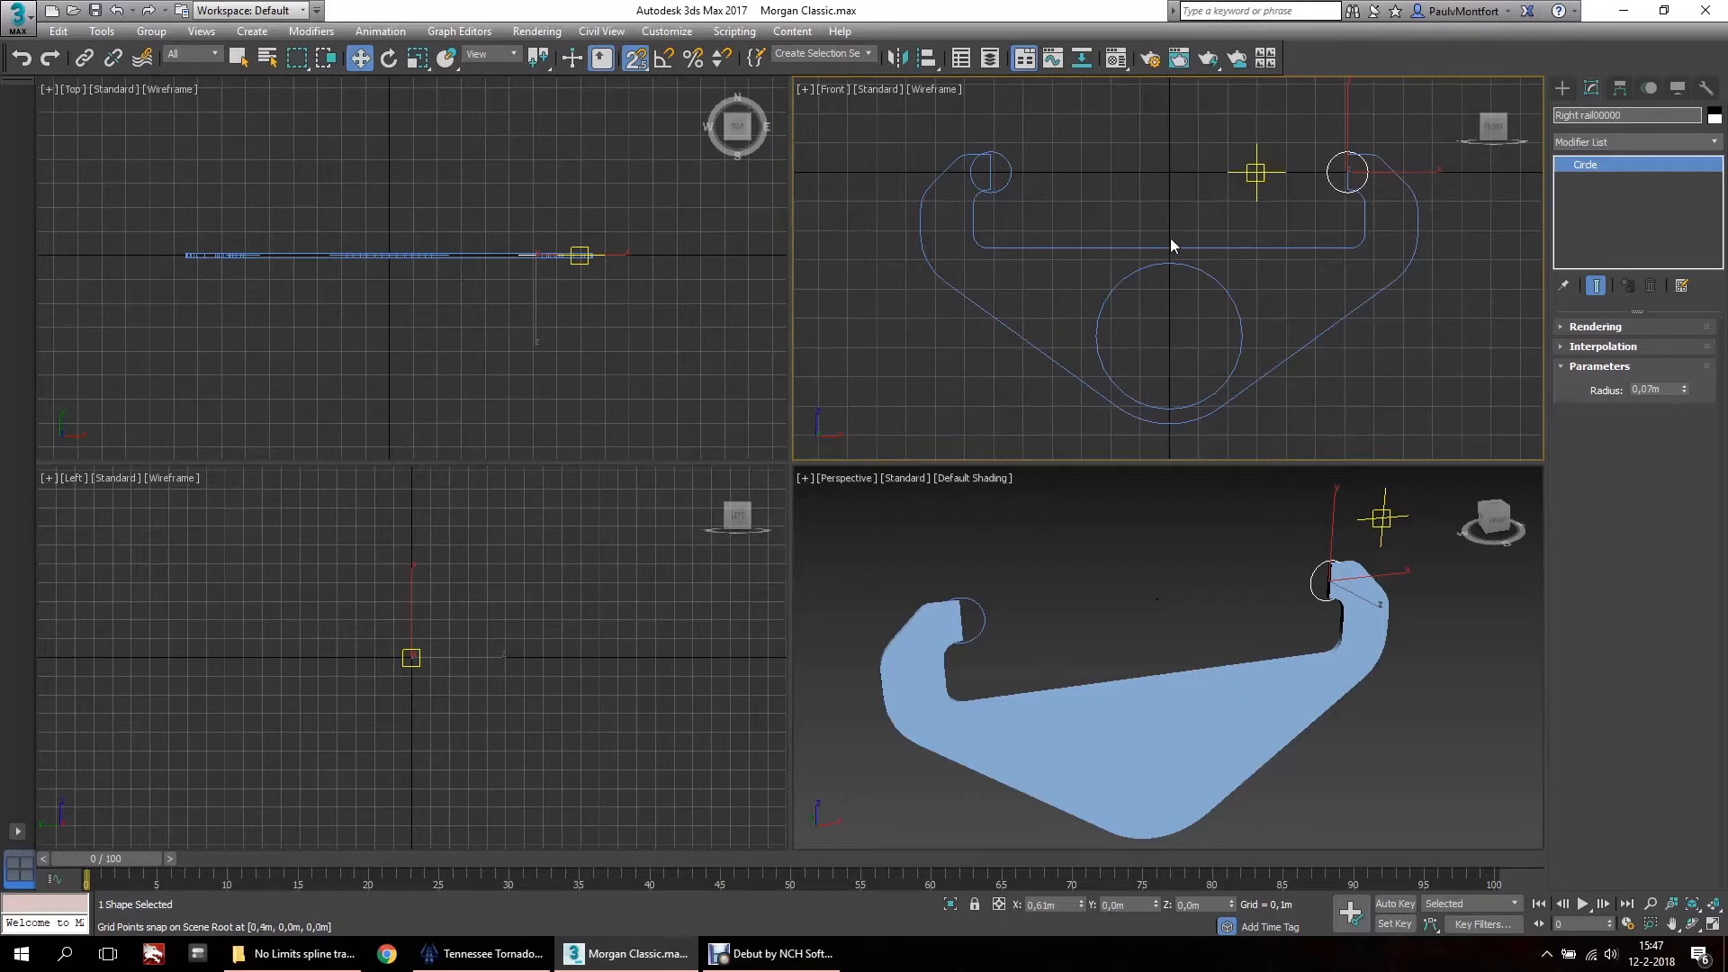
Rename the large central circle as "Backbone00000" and clear the selection.
left_click(1231, 270)
left_click(1231, 293)
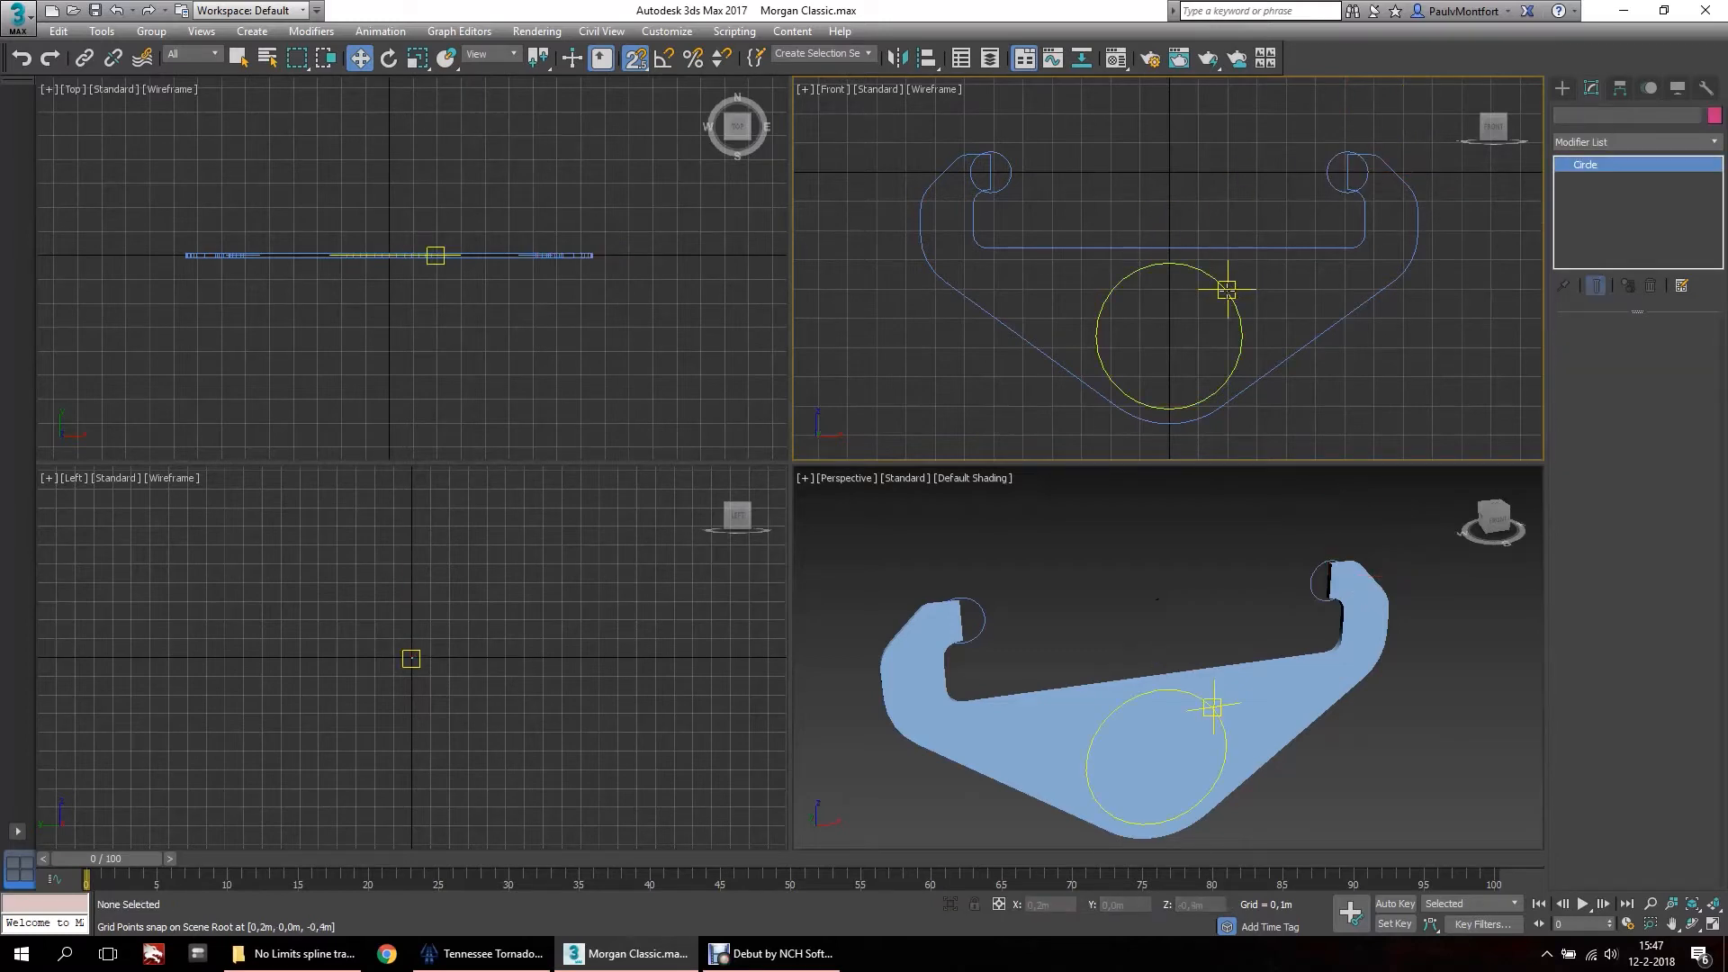
left_click(1597, 115)
type("Backbone00000")
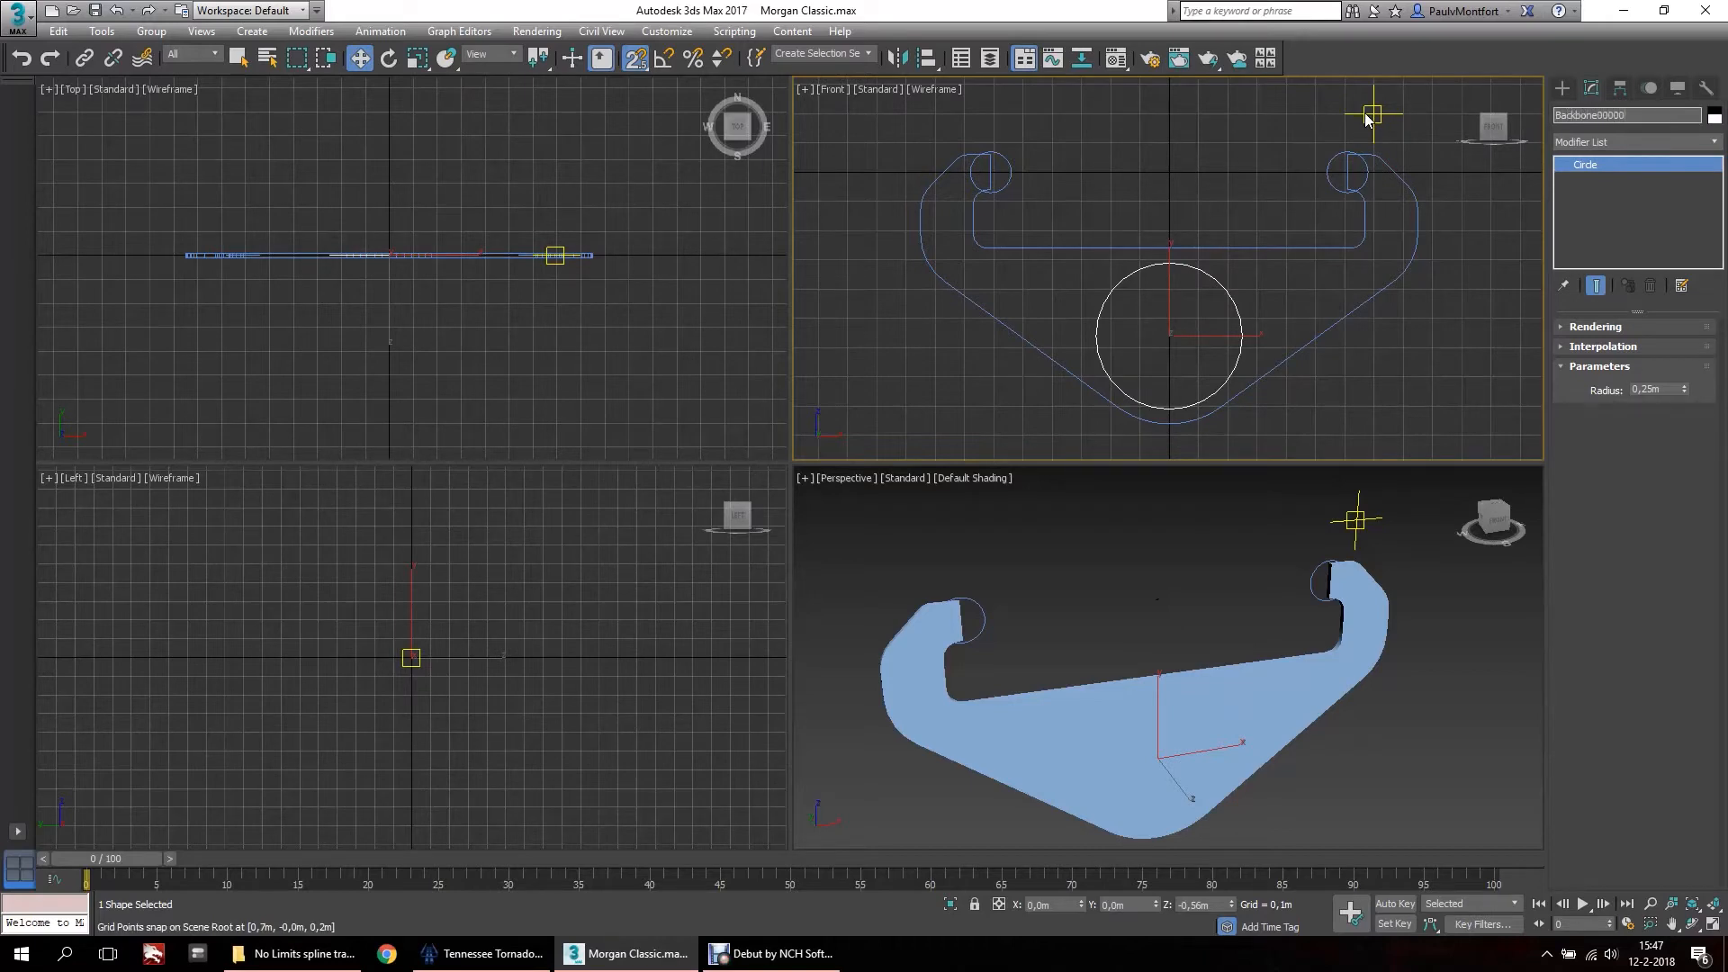
left_click(1144, 209)
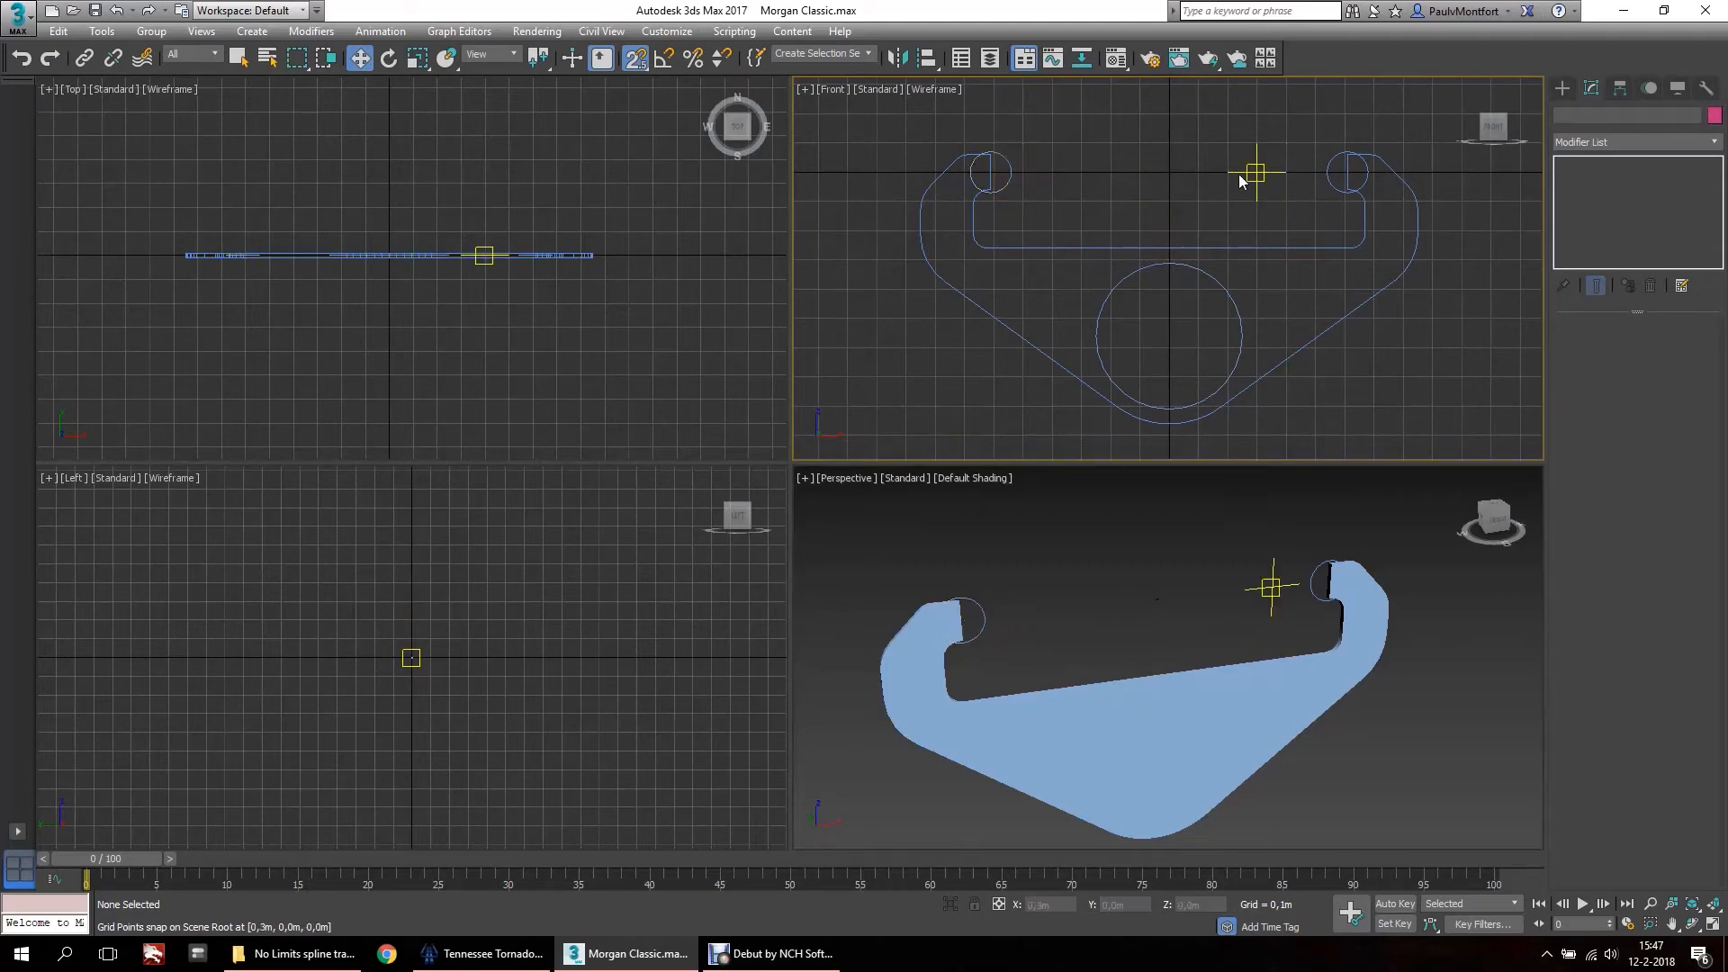
Convert the left rail circle to an Editable Spline.
scroll(990, 171, "up", 3)
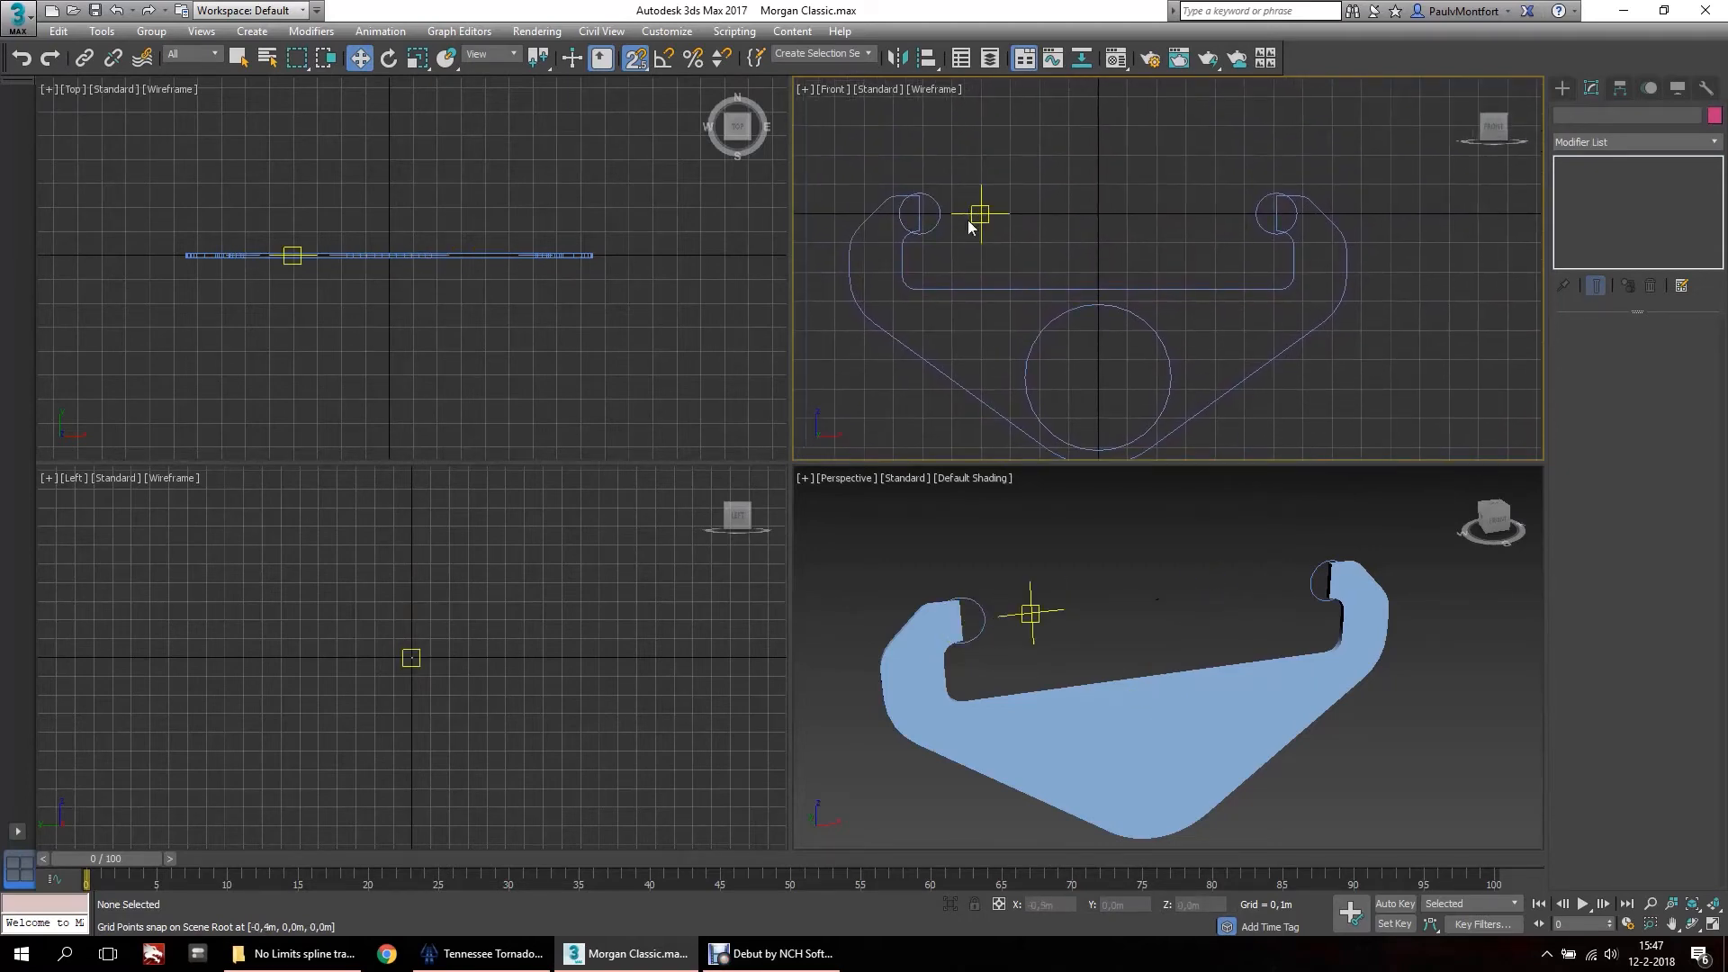
middle_click_drag(872, 205, 897, 140)
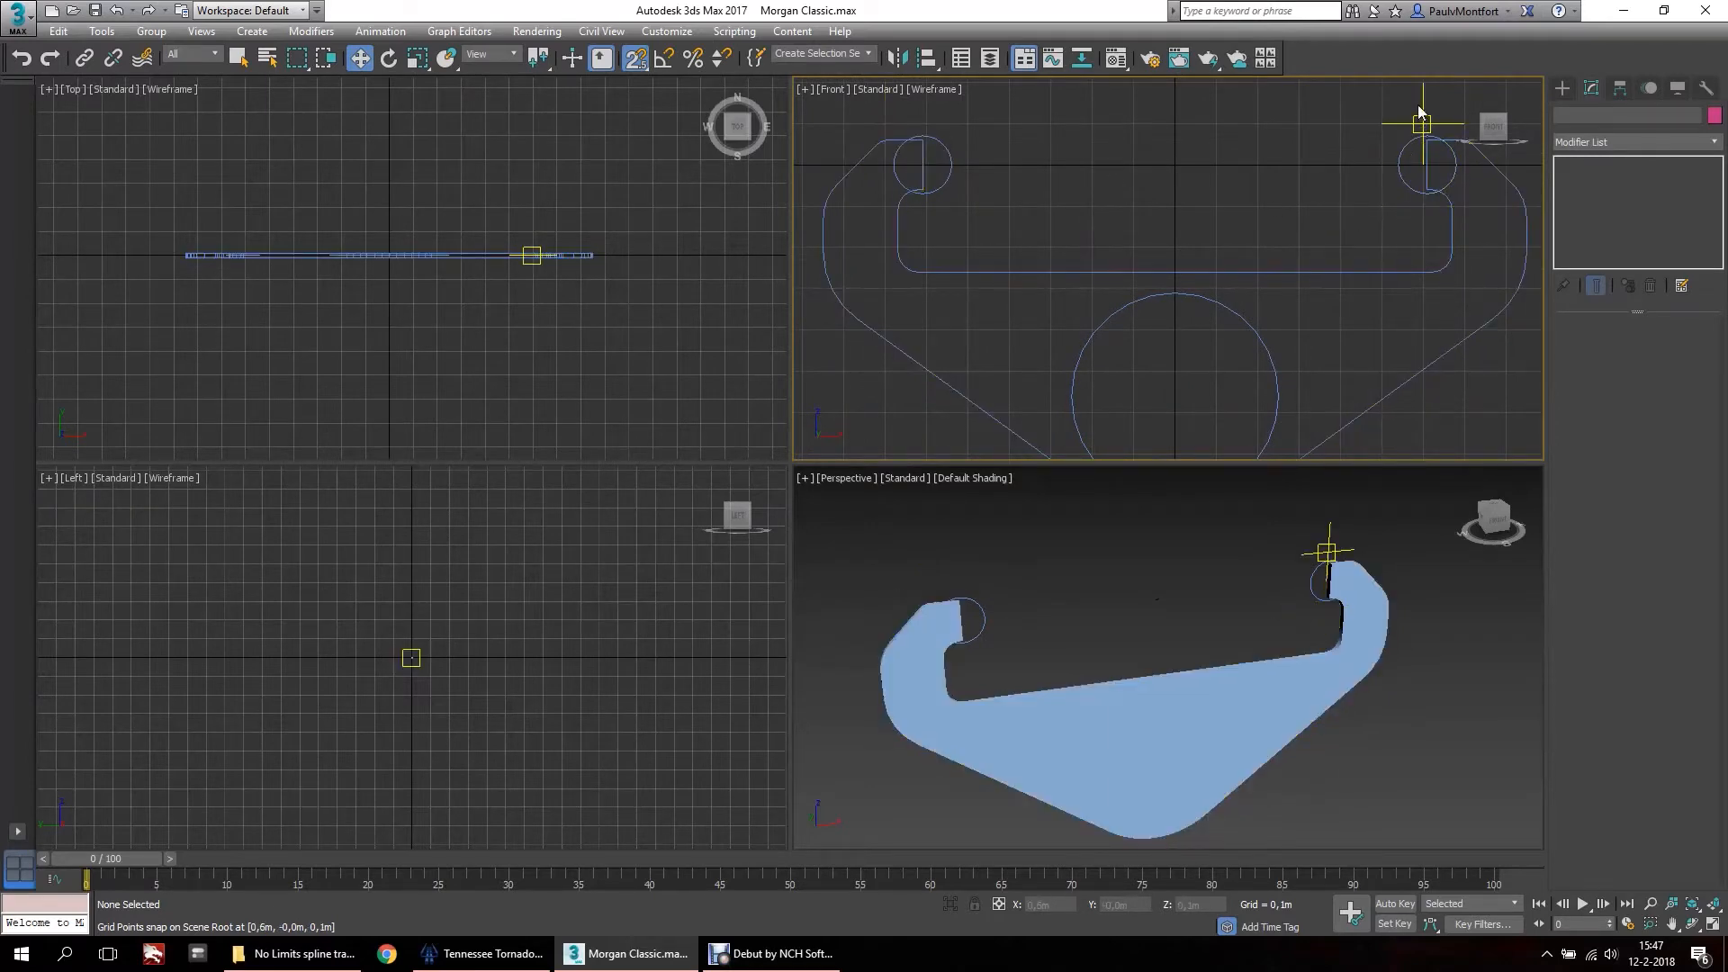
left_click(944, 154)
key("x")
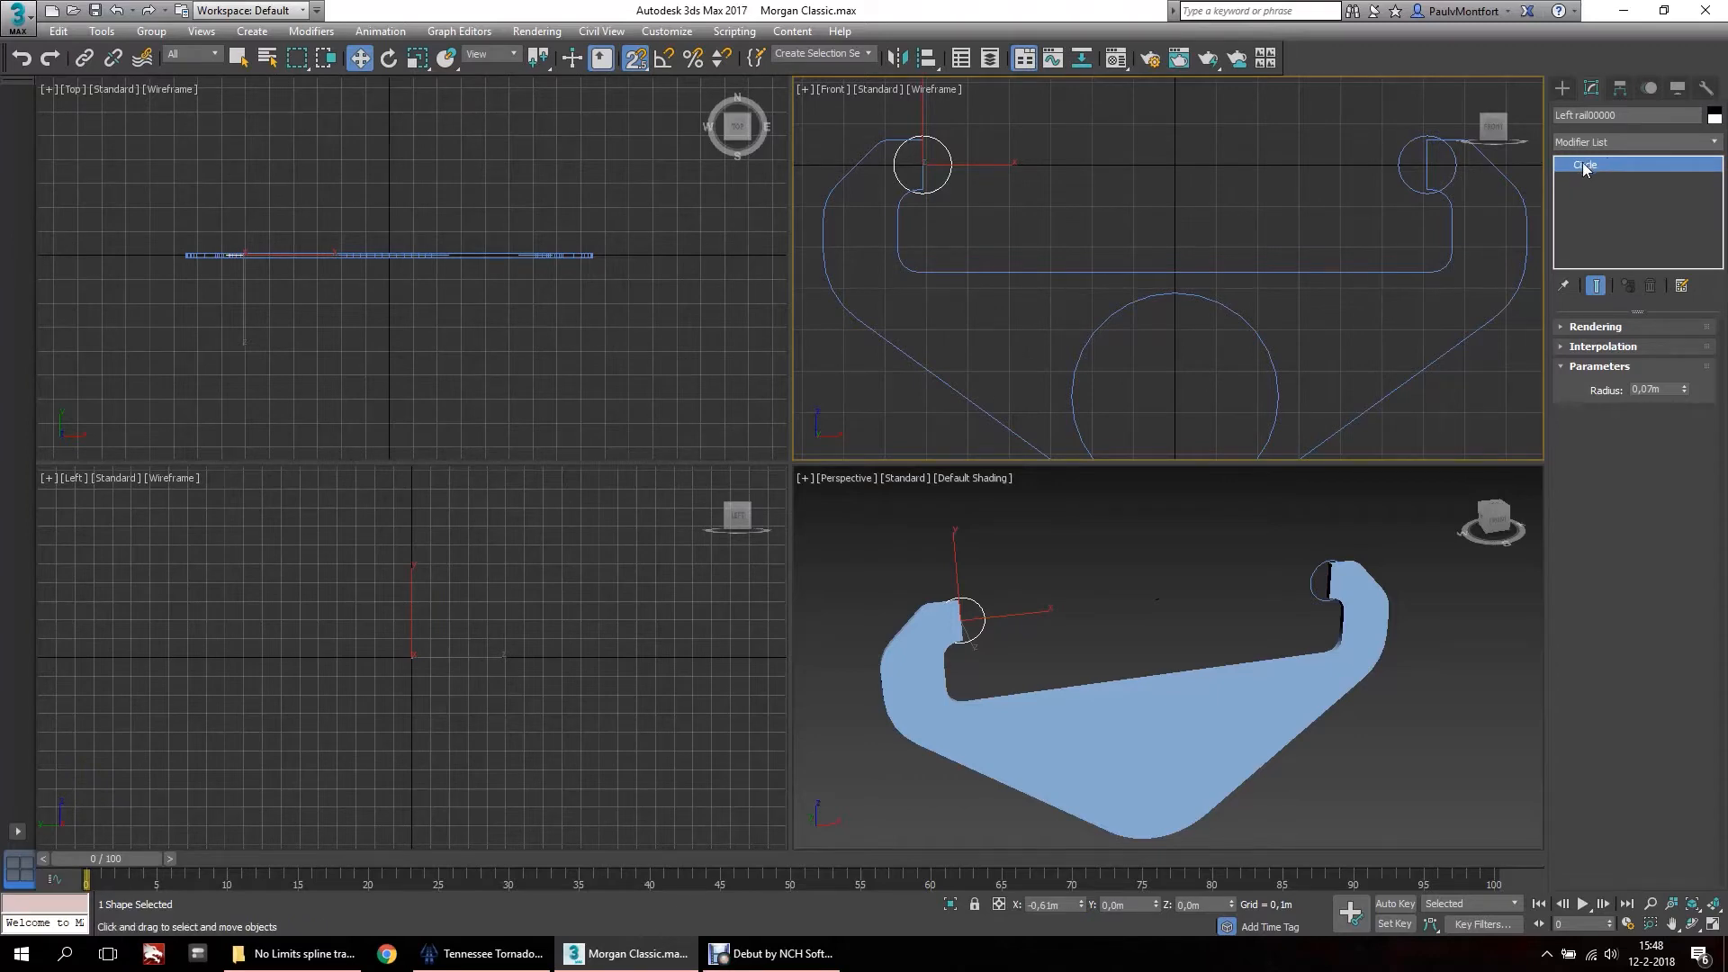
right_click(1586, 170)
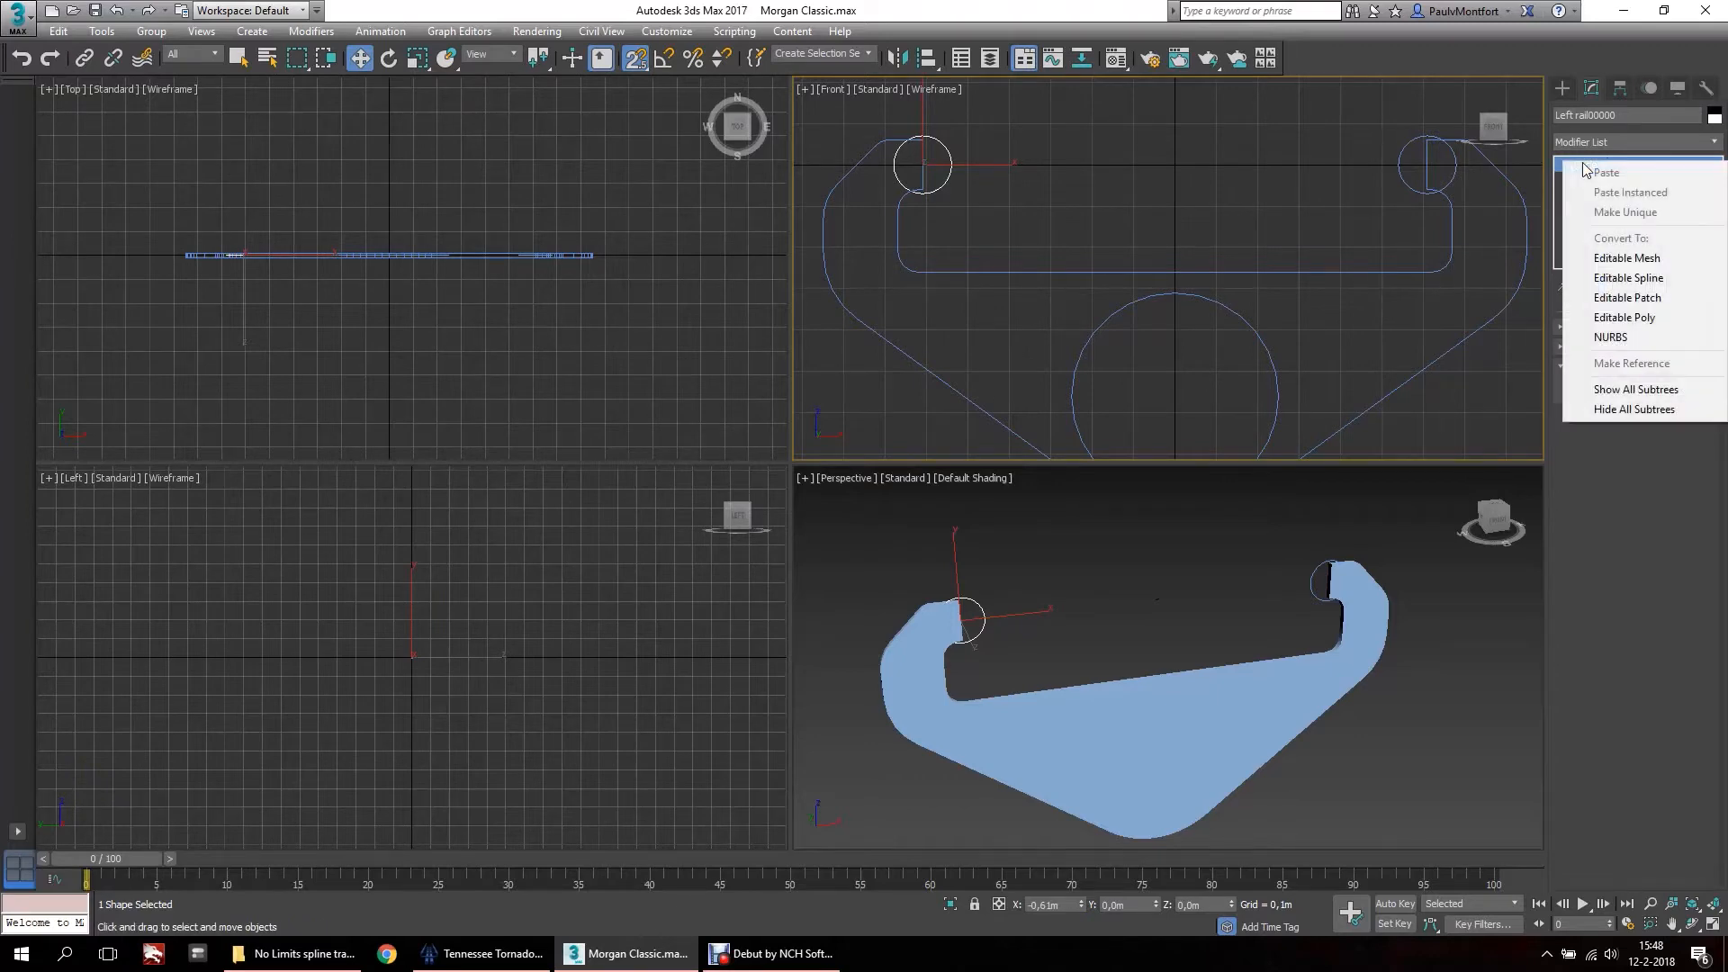
left_click(1643, 279)
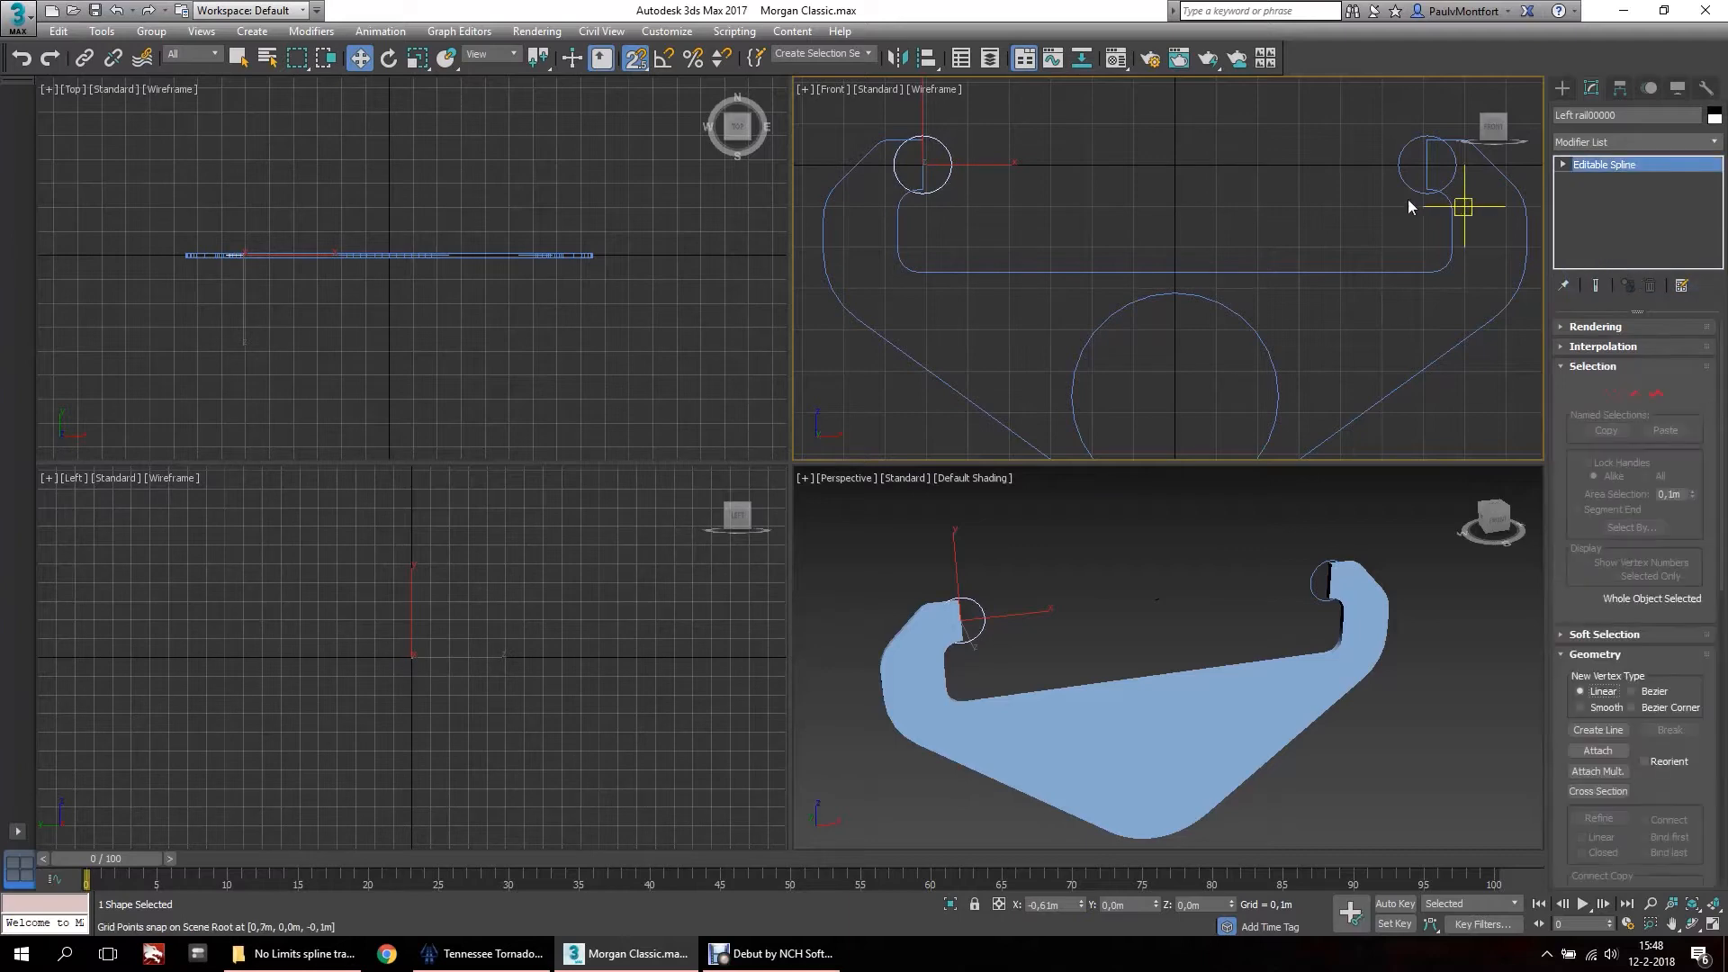
Convert the right rail circle to an Editable Spline.
left_click(1383, 164)
left_click(1399, 165)
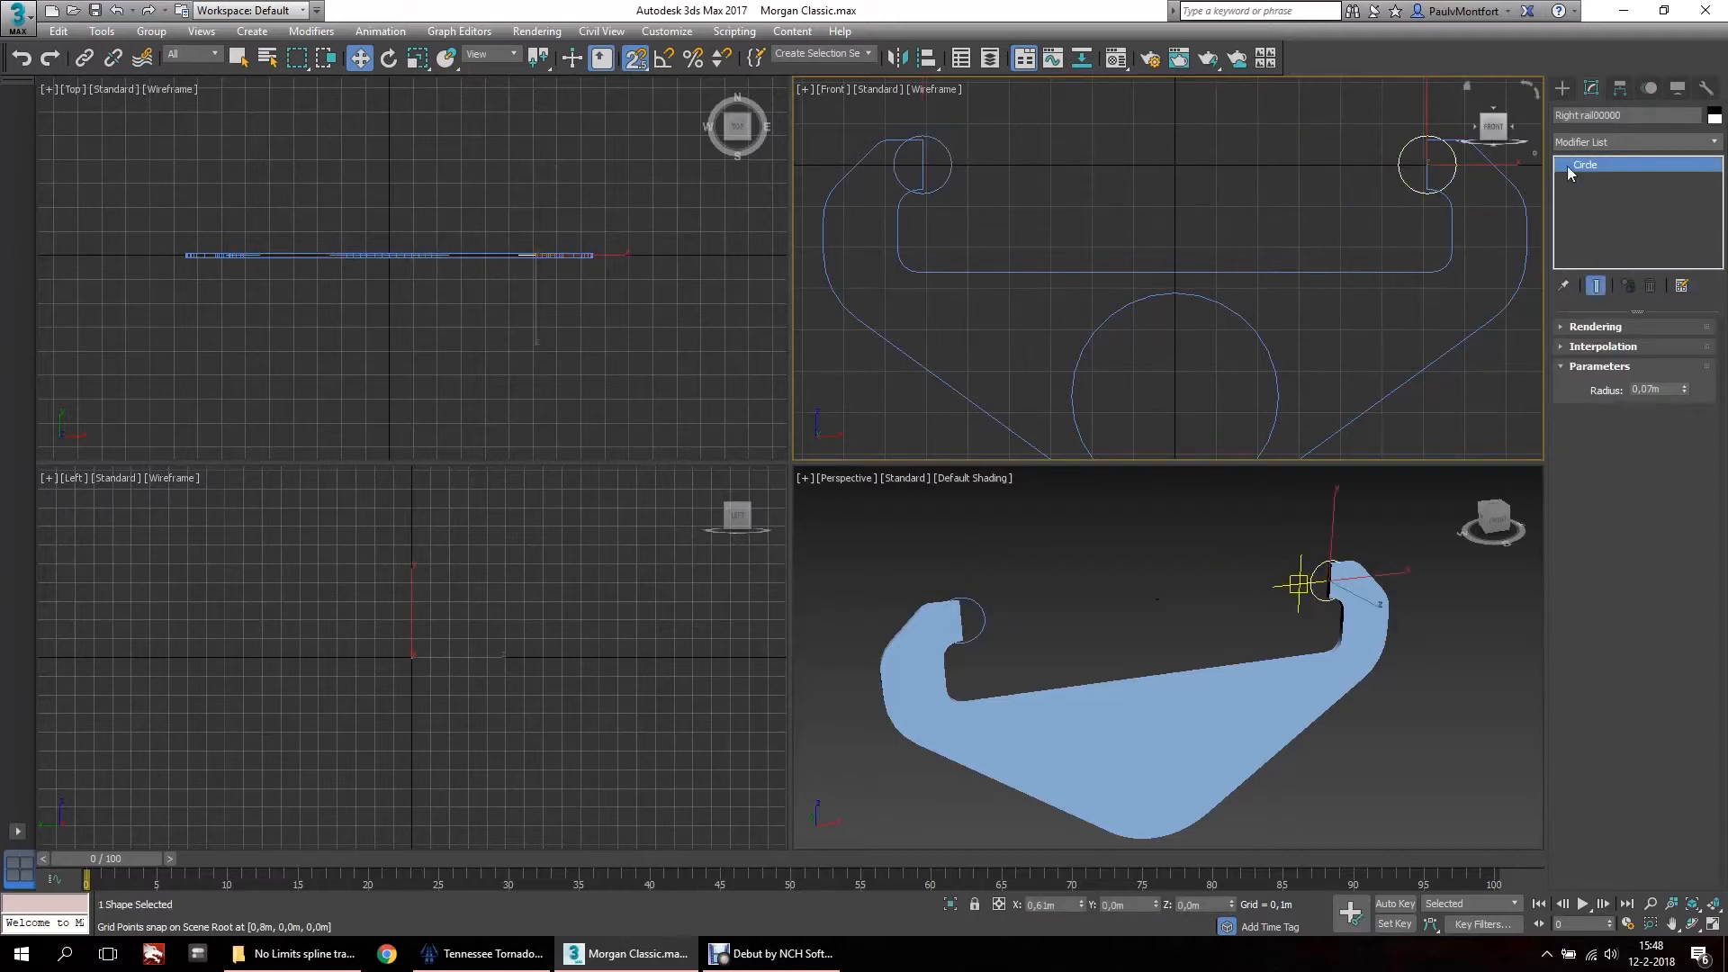
right_click(1568, 165)
left_click(1629, 282)
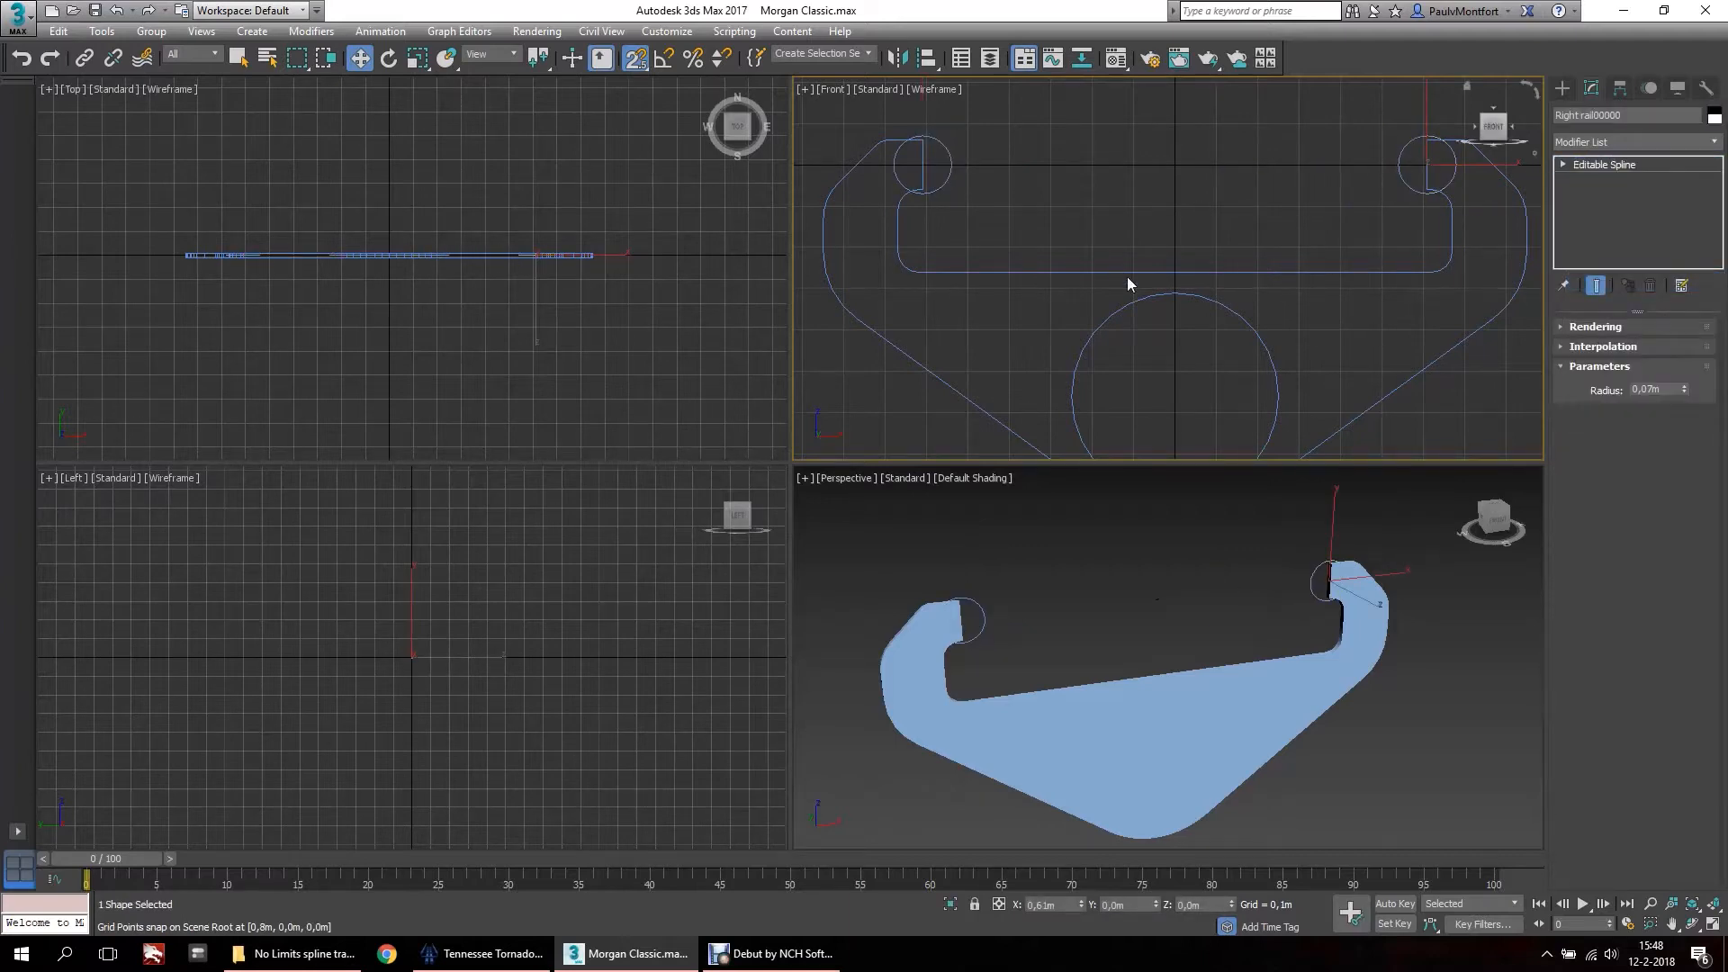
Convert the large backbone circle to an Editable Spline and clear the selection.
left_click(1234, 312)
left_click(1235, 311)
right_click(1618, 164)
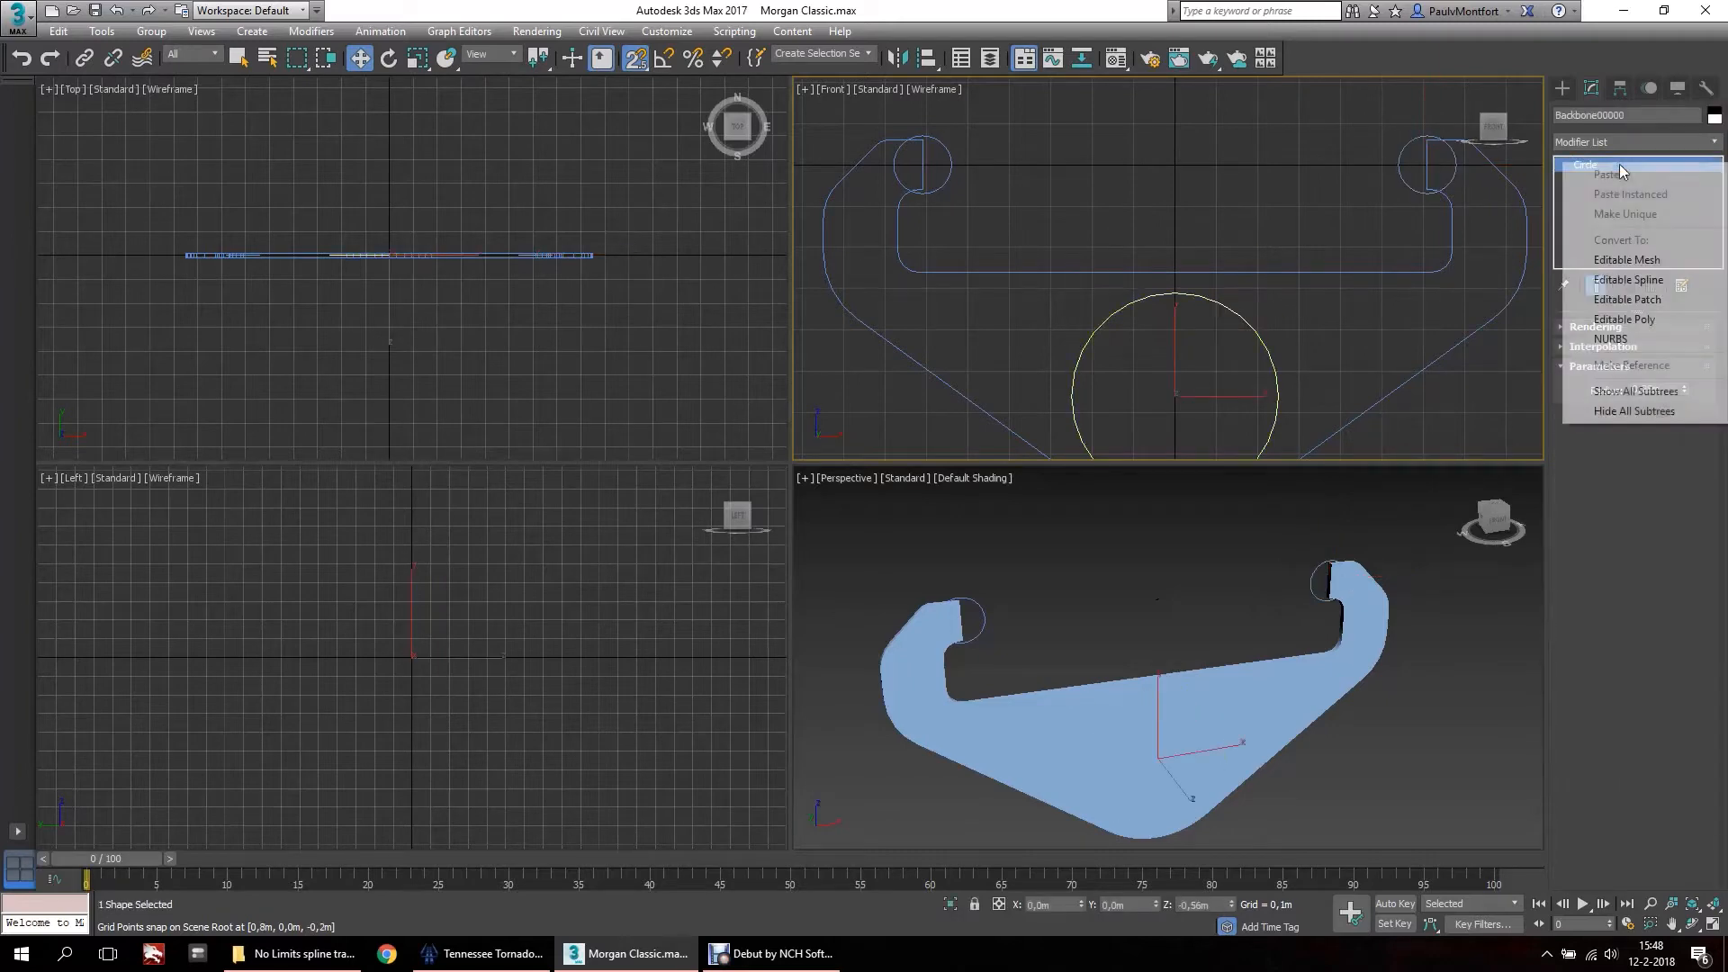
left_click(1632, 281)
middle_click_drag(1104, 243, 1119, 196)
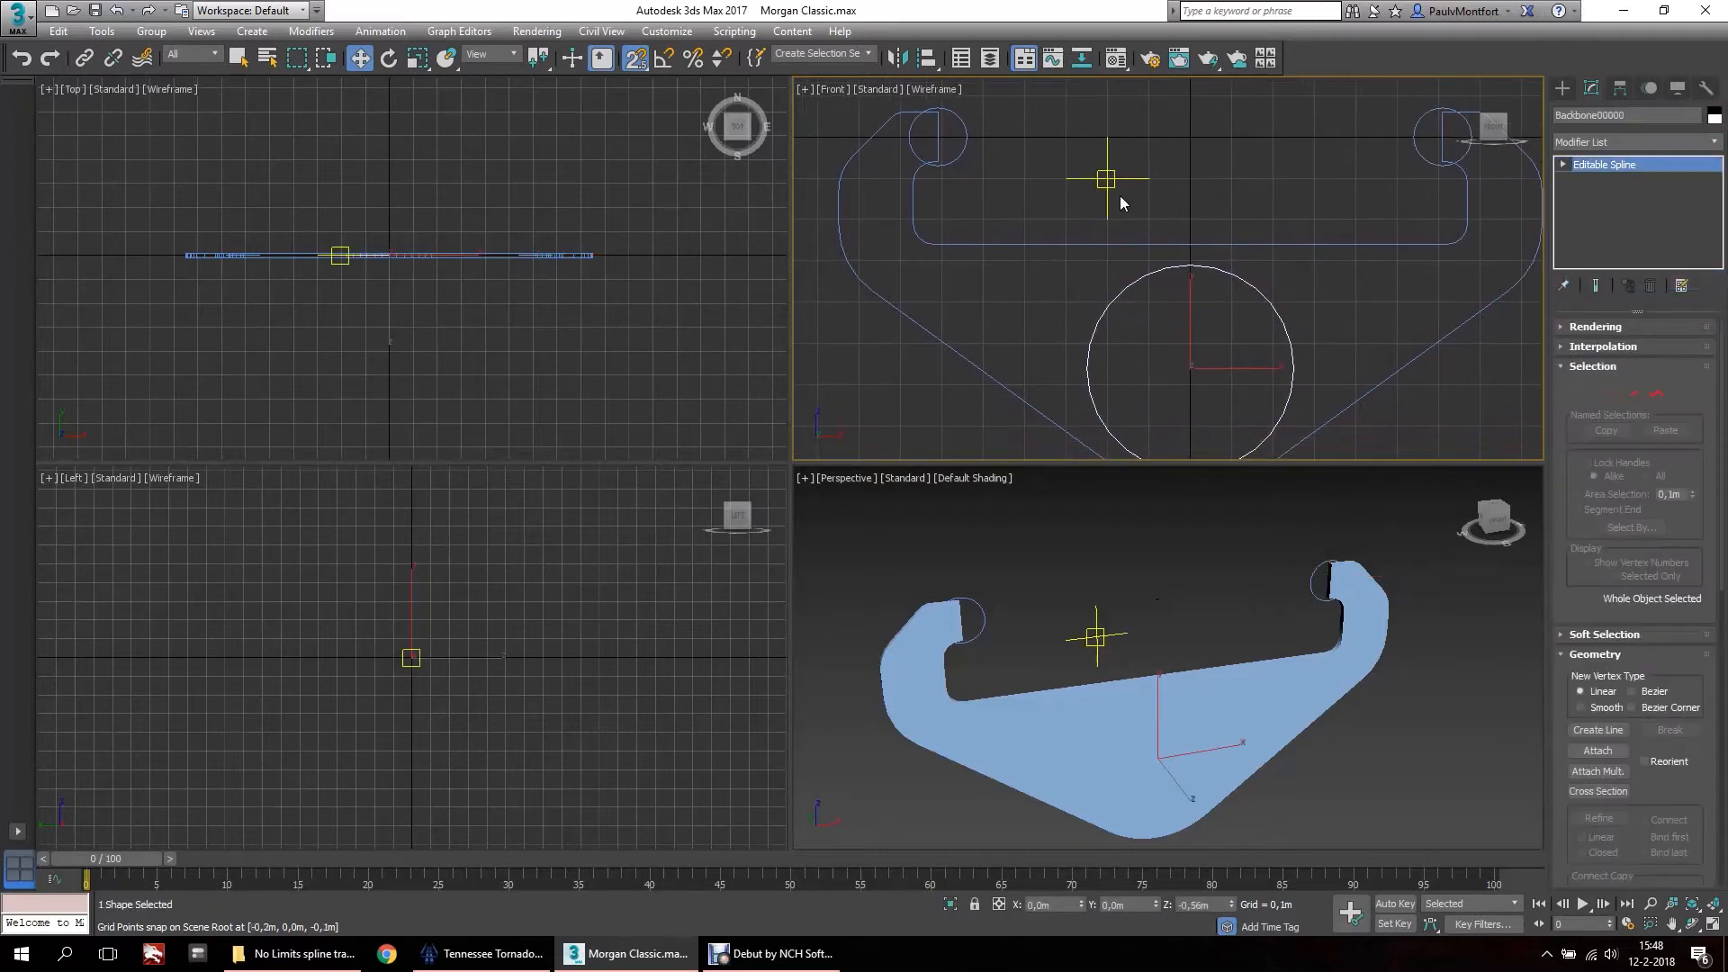
left_click_drag(1125, 202, 1197, 220)
middle_click_drag(1166, 235, 1100, 219)
scroll(1105, 268, "down", 4)
left_click_drag(1101, 218, 1041, 237)
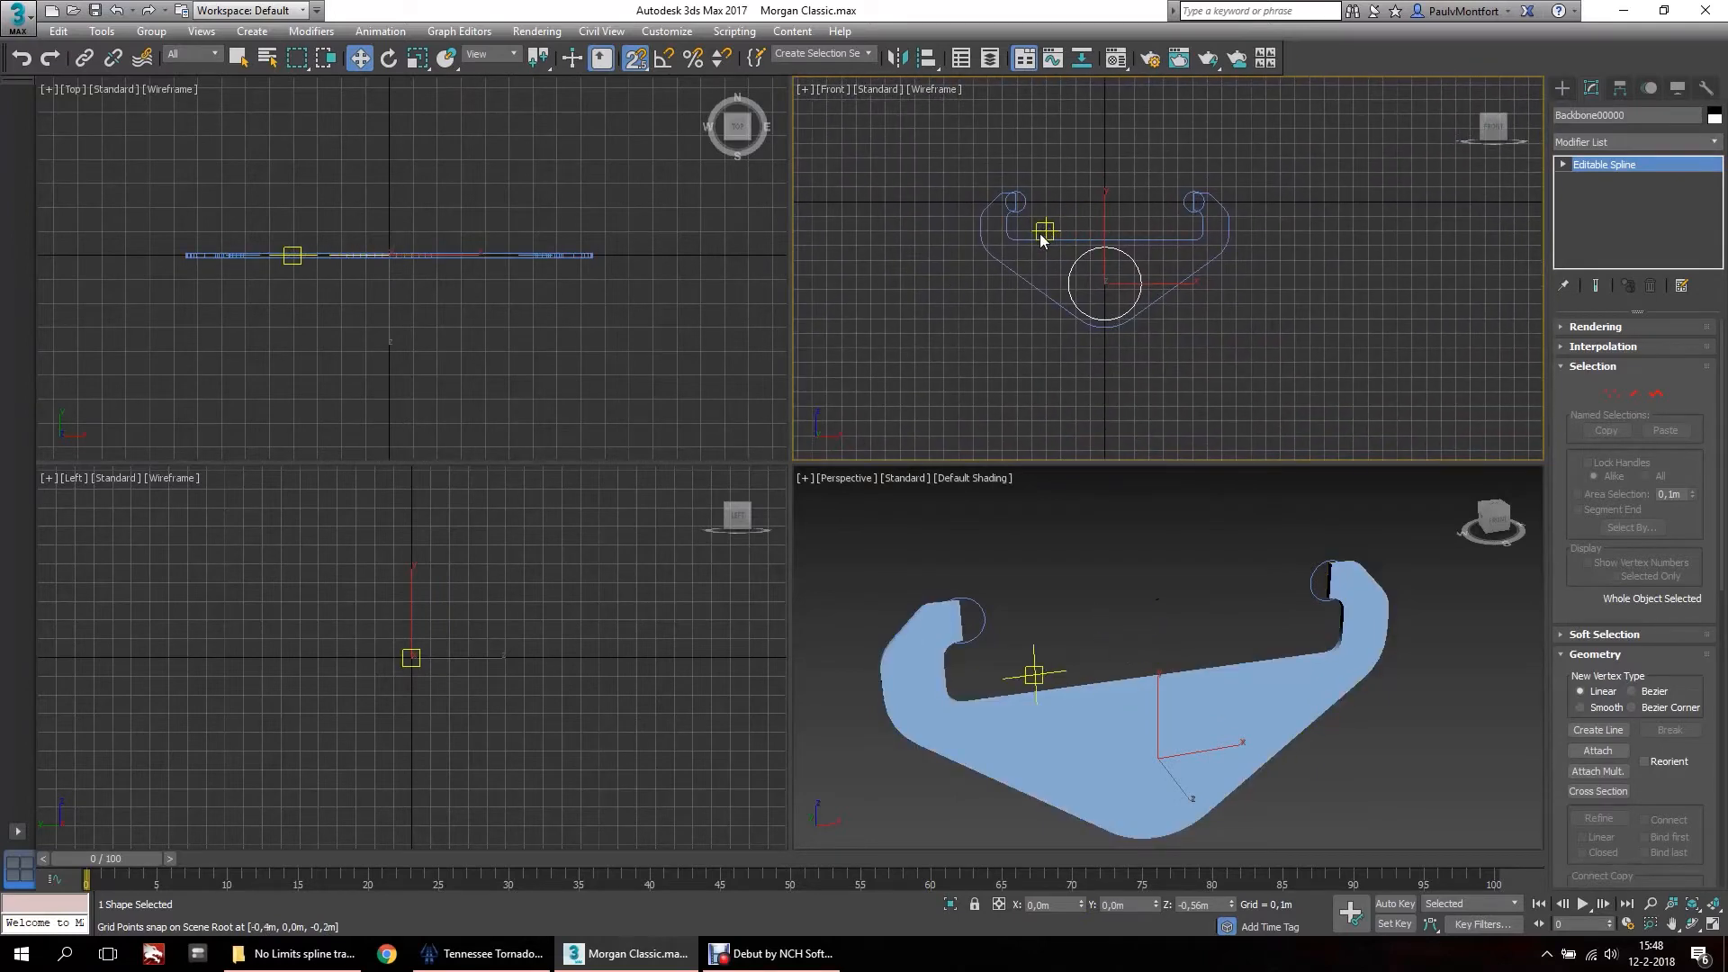
left_click(1092, 173)
Examine the grid spacing around the left rail and the crosstie outline at different zoom levels.
scroll(1045, 220, "up", 5)
scroll(909, 247, "up", 4)
scroll(908, 247, "down", 4)
scroll(909, 235, "up", 4)
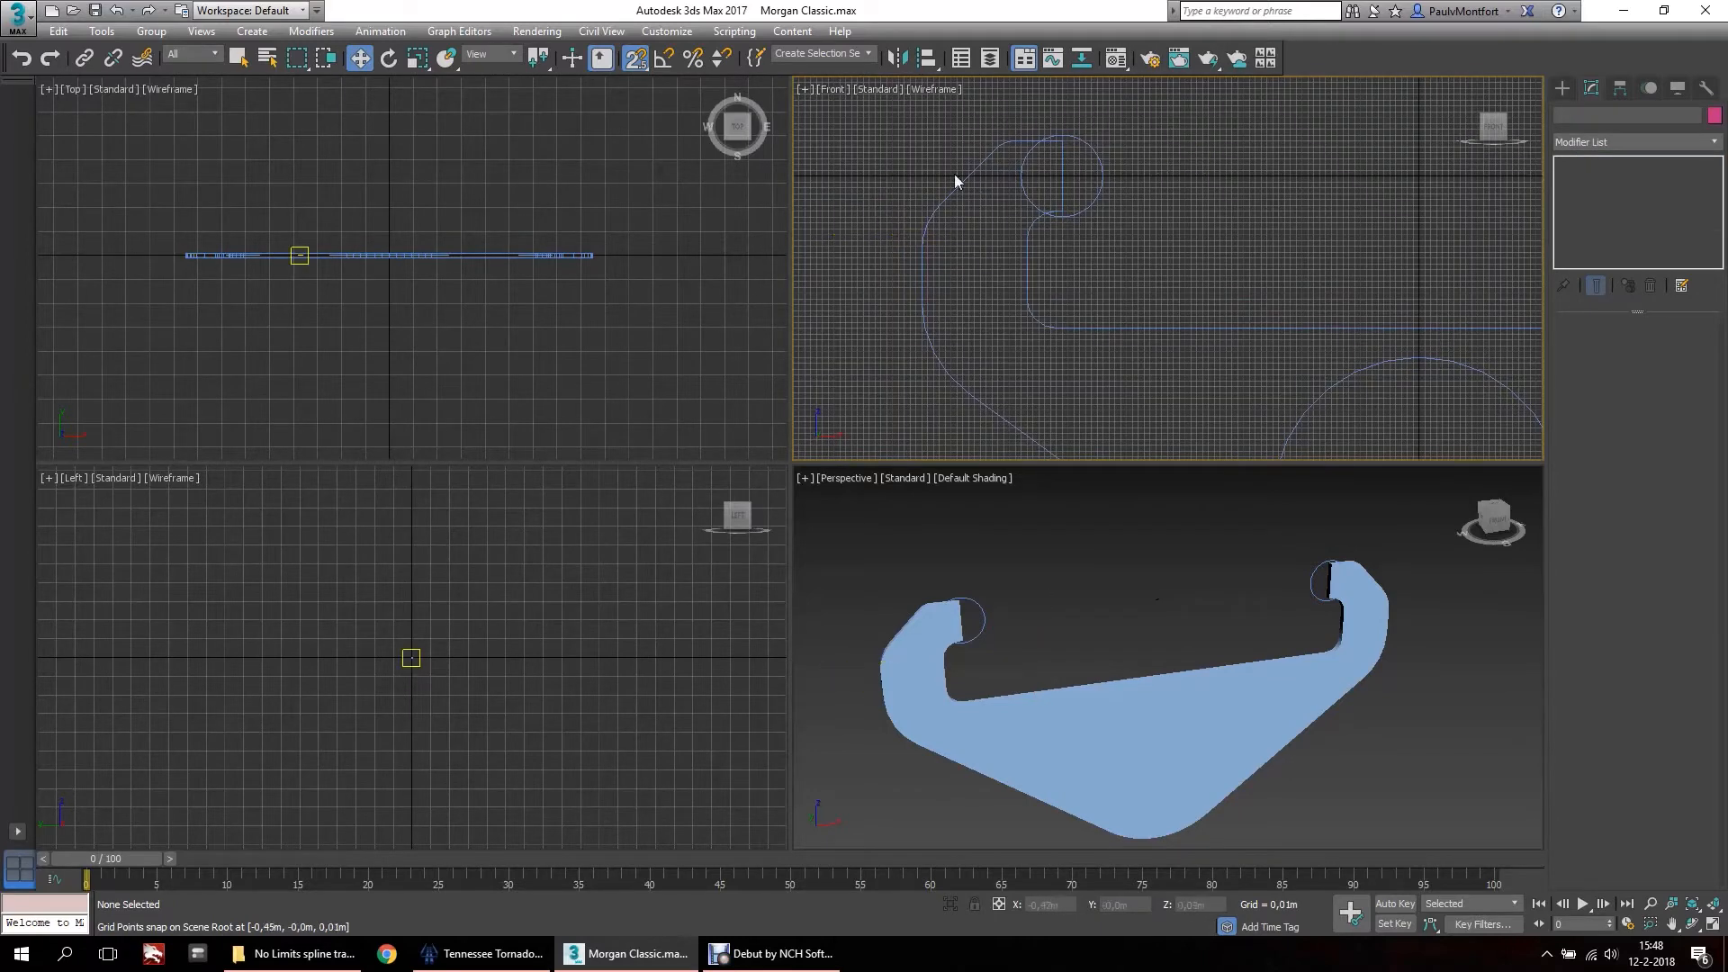
scroll(918, 175, "down", 4)
scroll(1114, 324, "up", 4)
scroll(976, 309, "down", 4)
scroll(991, 223, "up", 4)
middle_click_drag(1148, 193, 1284, 190)
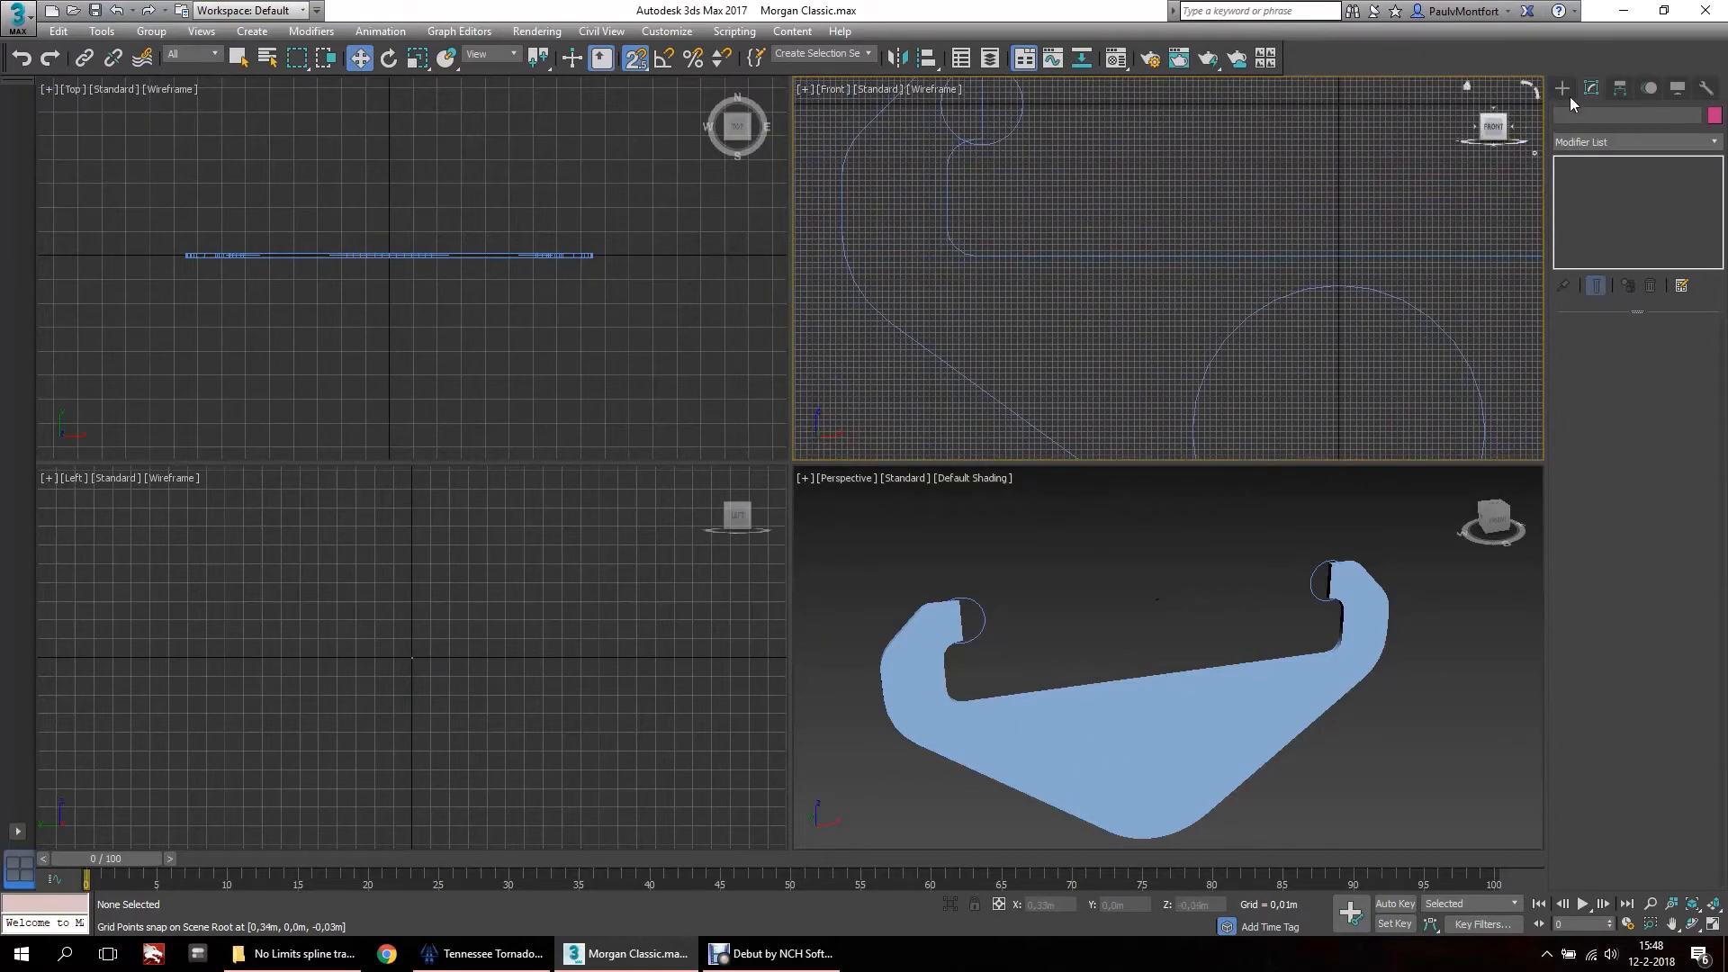
Start a Line spline where the crosstie's upper inner edge meets the centre axis and run it to the inner left corner.
left_click(1566, 88)
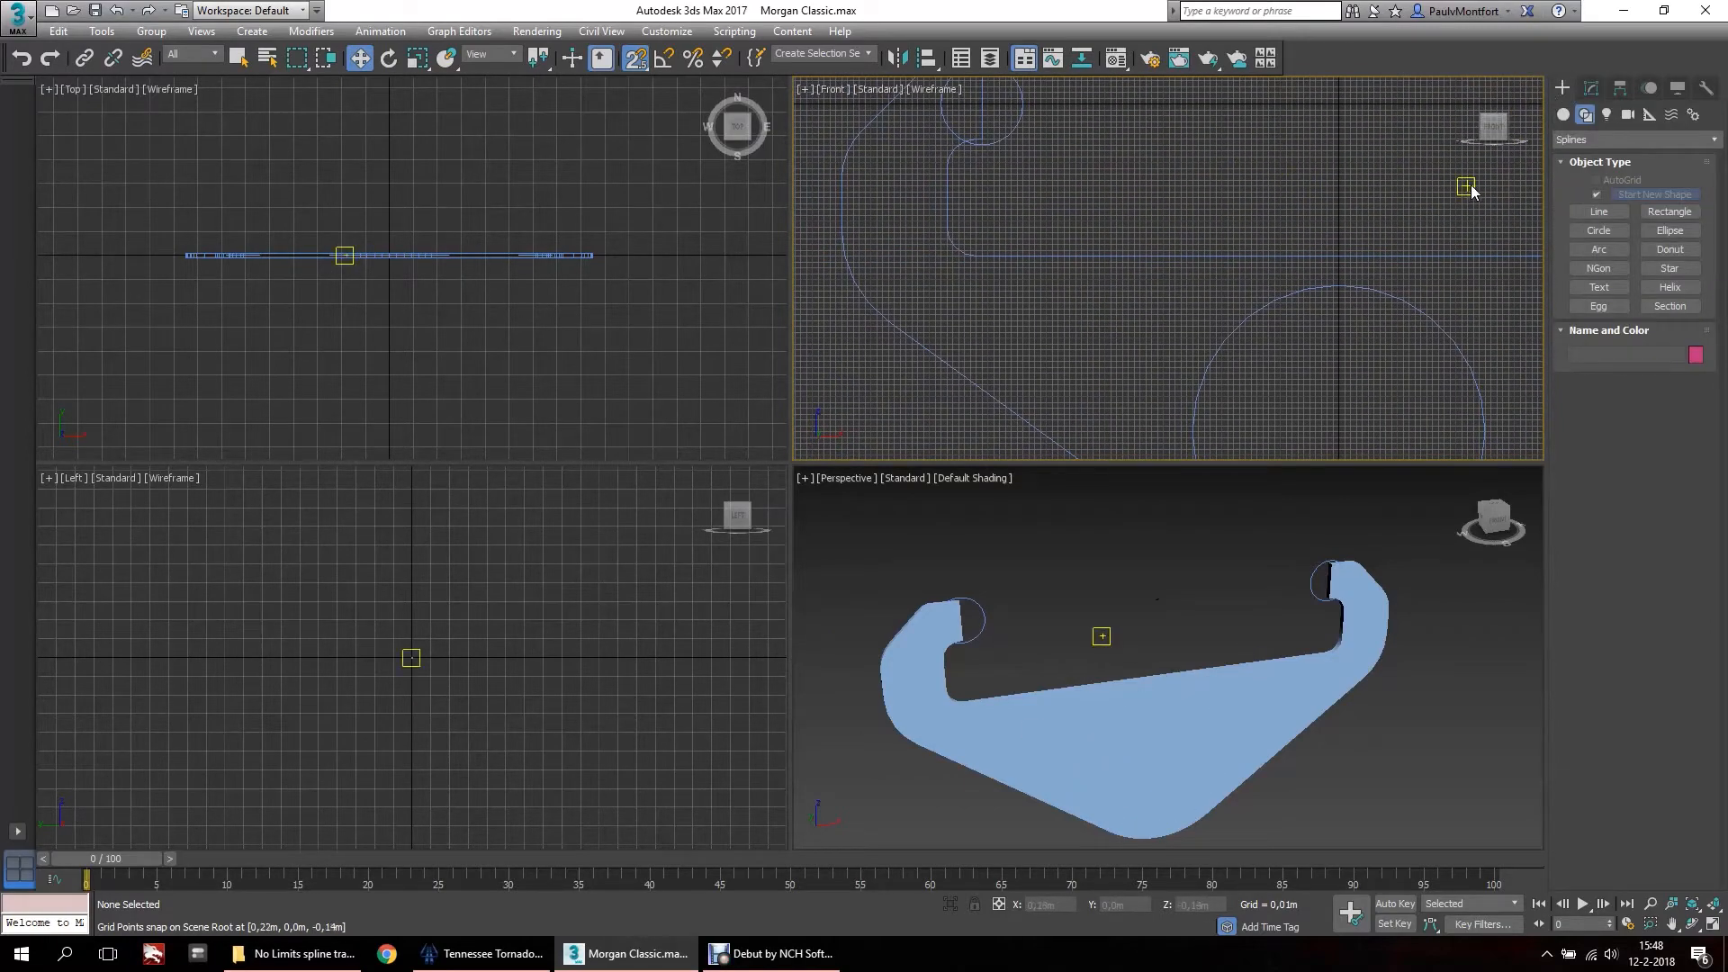
left_click(1590, 213)
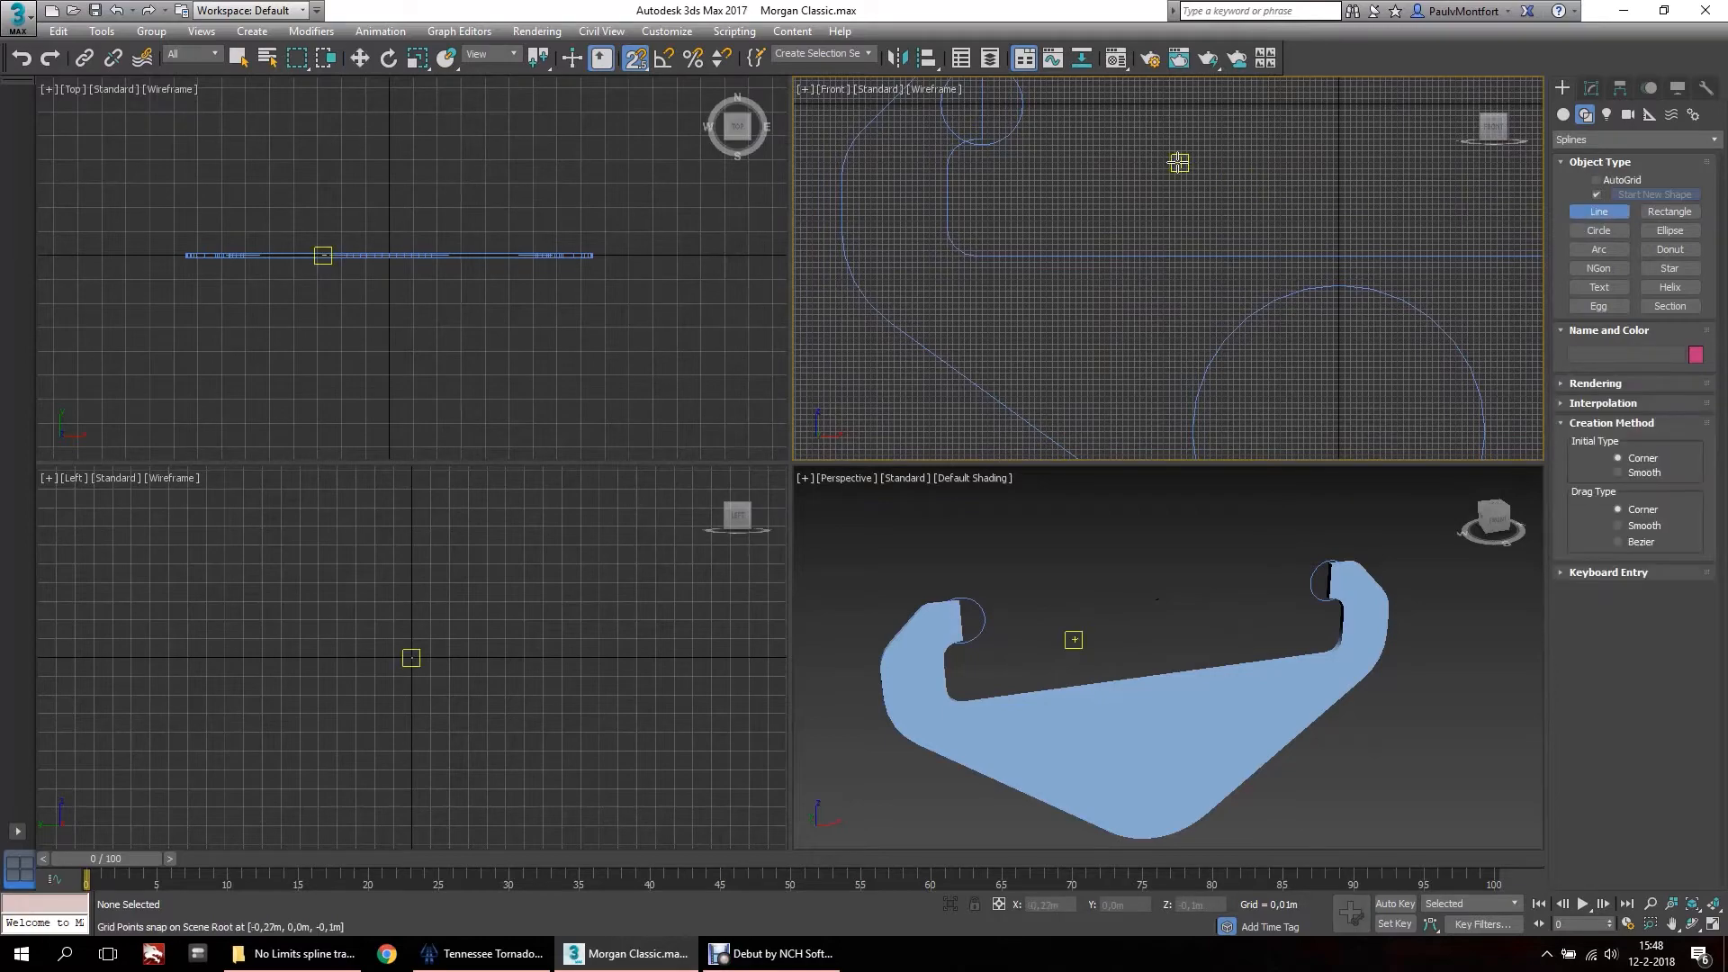
scroll(1339, 241, "up", 2)
scroll(1115, 221, "down", 3)
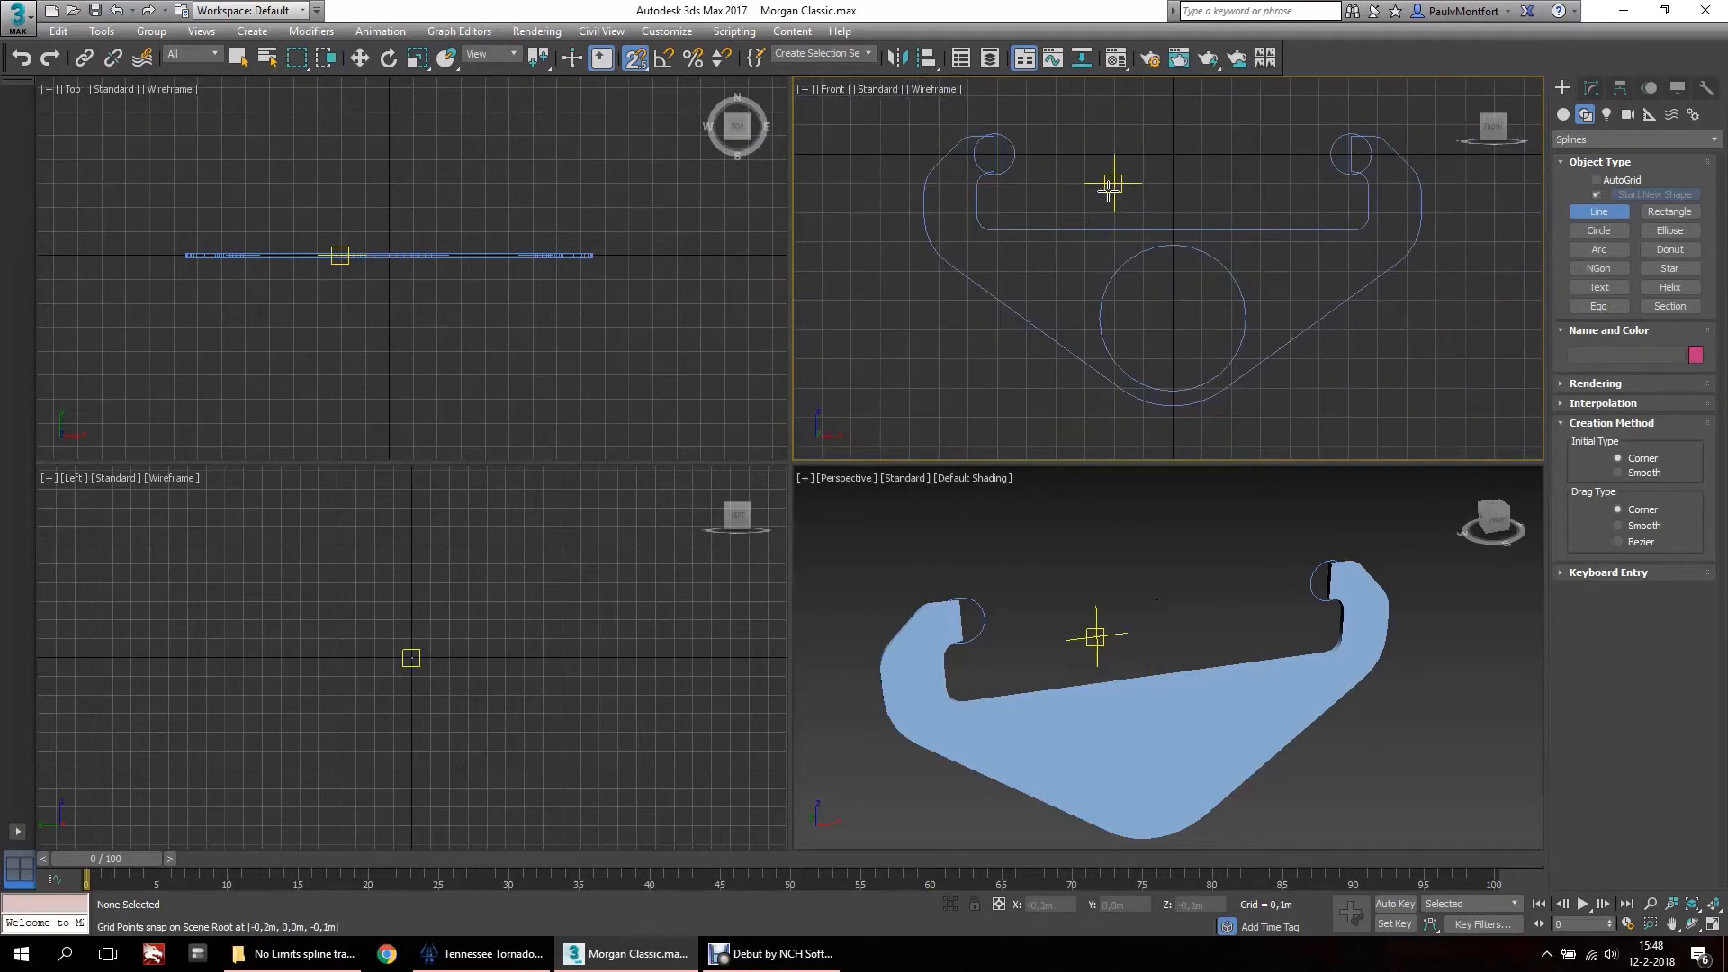
scroll(931, 169, "up", 3)
middle_click_drag(1308, 247, 1076, 207)
scroll(1125, 235, "up", 5)
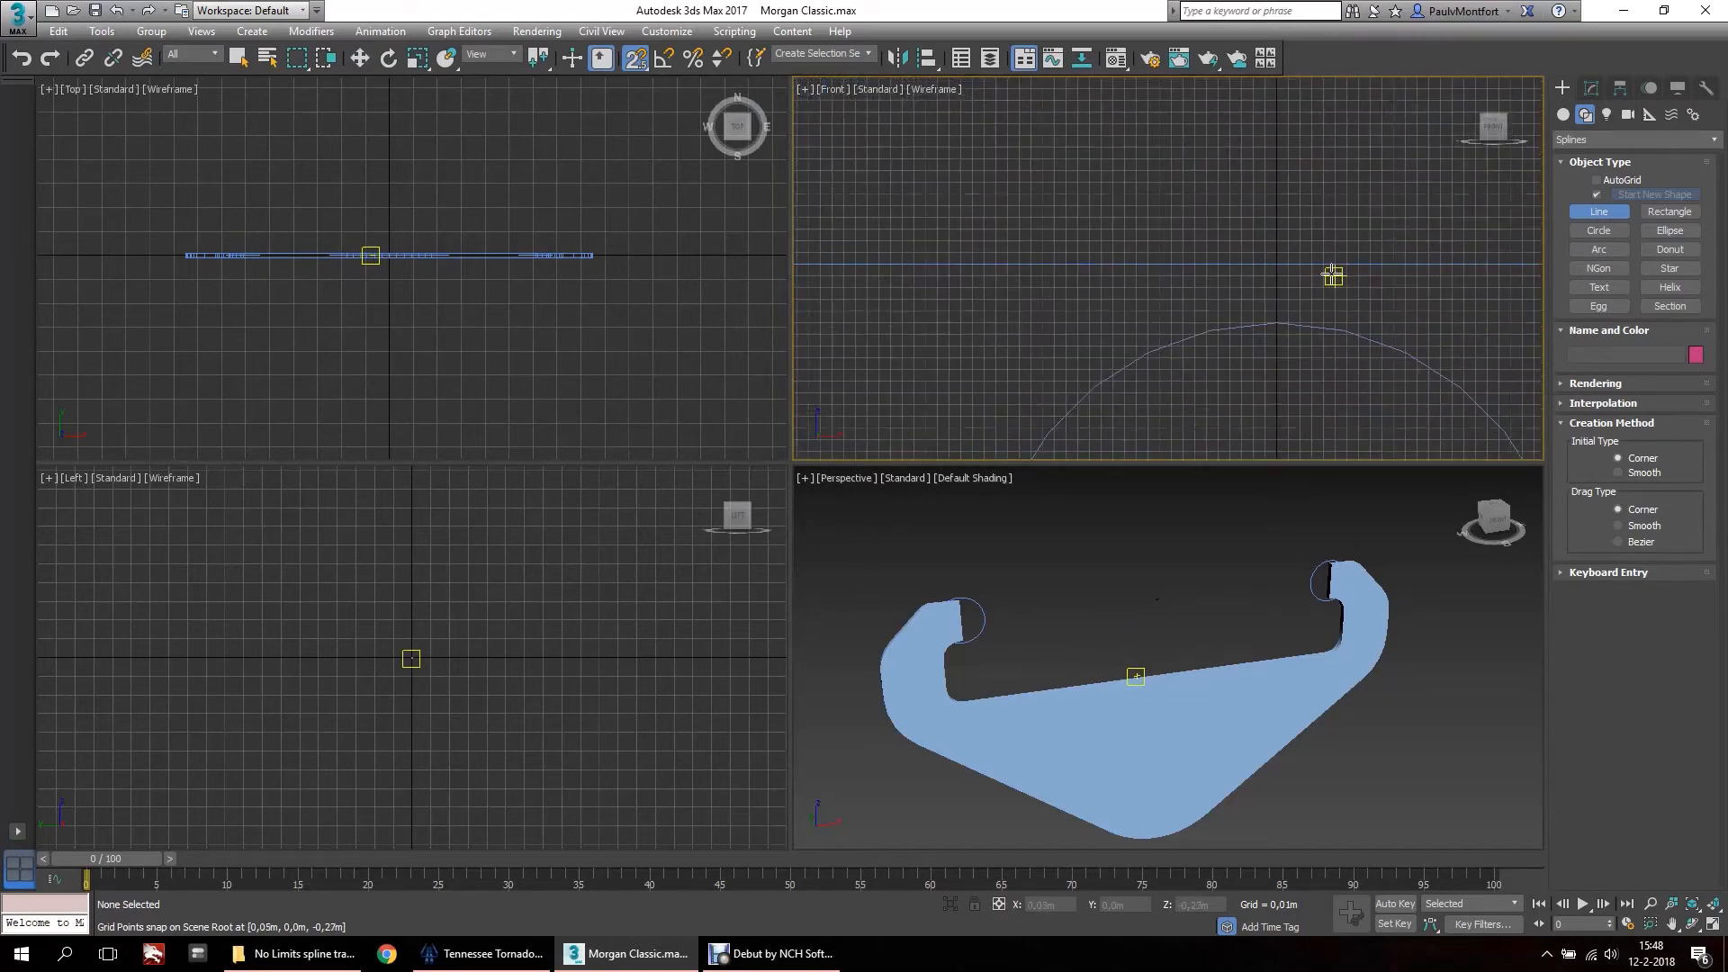
scroll(1305, 275, "down", 3)
left_click(1269, 269)
left_click(997, 271)
Continue the line up to the corner below the left rail, along to the rail, up its vertical edge and out to the top outer corner.
middle_click_drag(996, 272, 1085, 362)
scroll(998, 254, "up", 2)
scroll(1004, 253, "up", 3)
left_click(1006, 251)
left_click(1144, 250)
scroll(1247, 392, "down", 3)
scroll(1215, 242, "up", 2)
left_click(1208, 242)
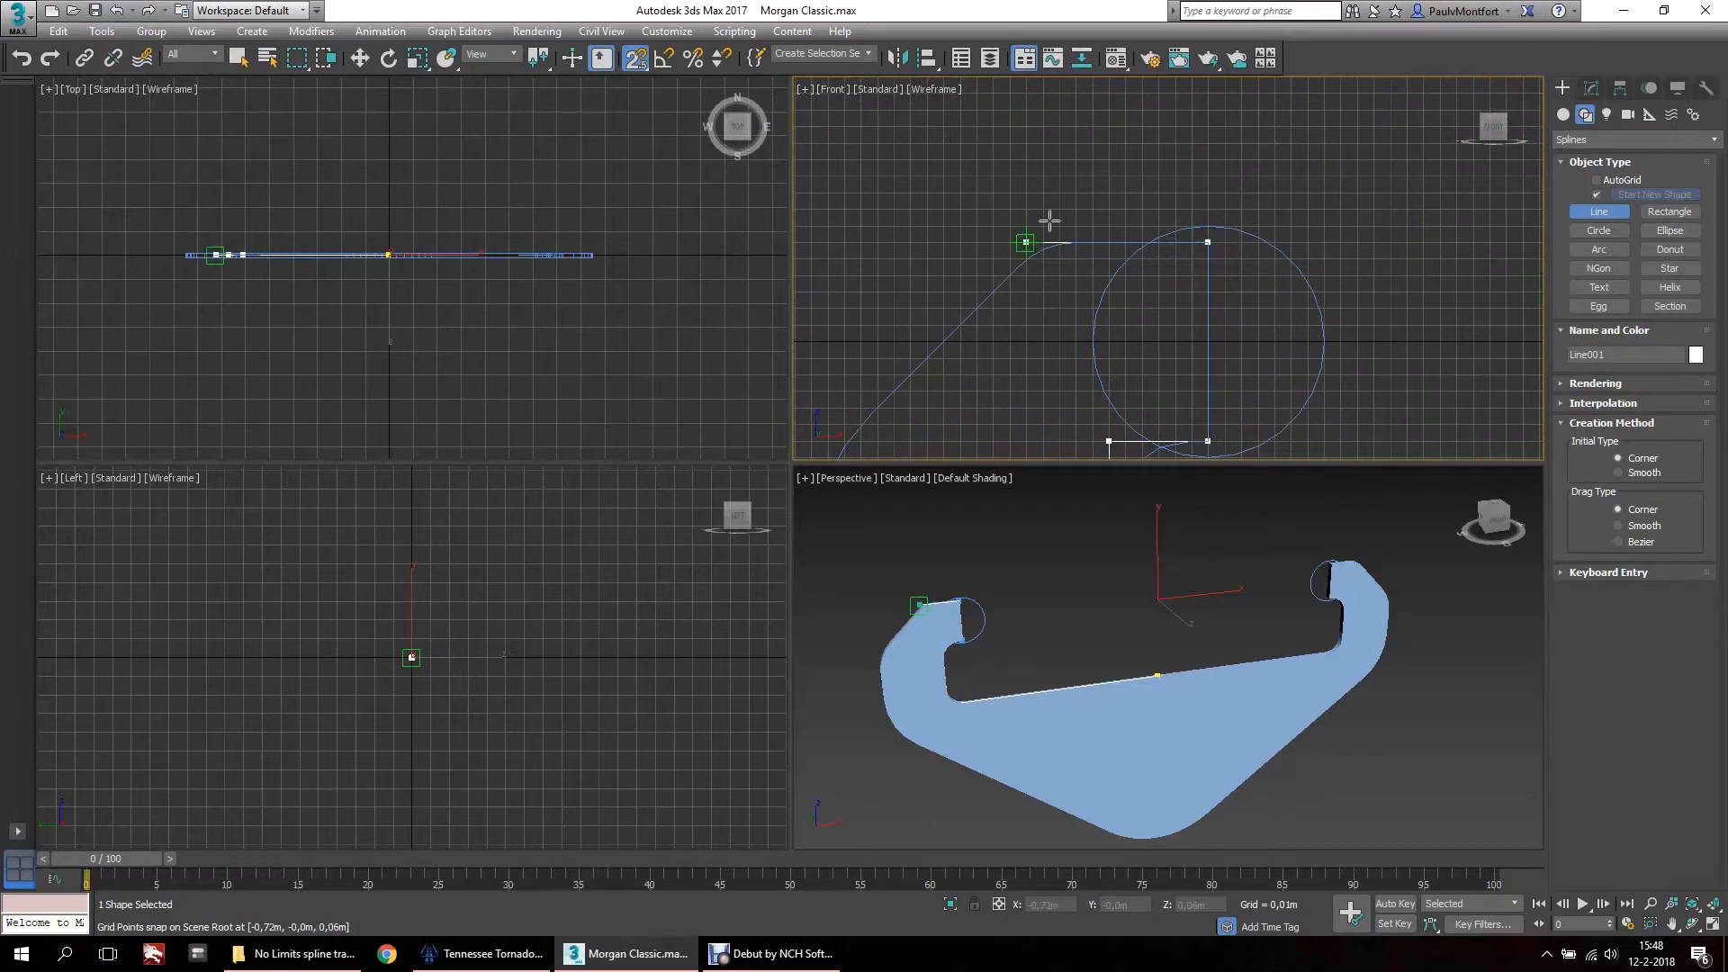
left_click(1028, 237)
Continue the line down the left bevel to a vertex on the crosstie's outer edge at X -0.85 m.
scroll(1131, 171, "down", 3)
scroll(1020, 295, "up", 3)
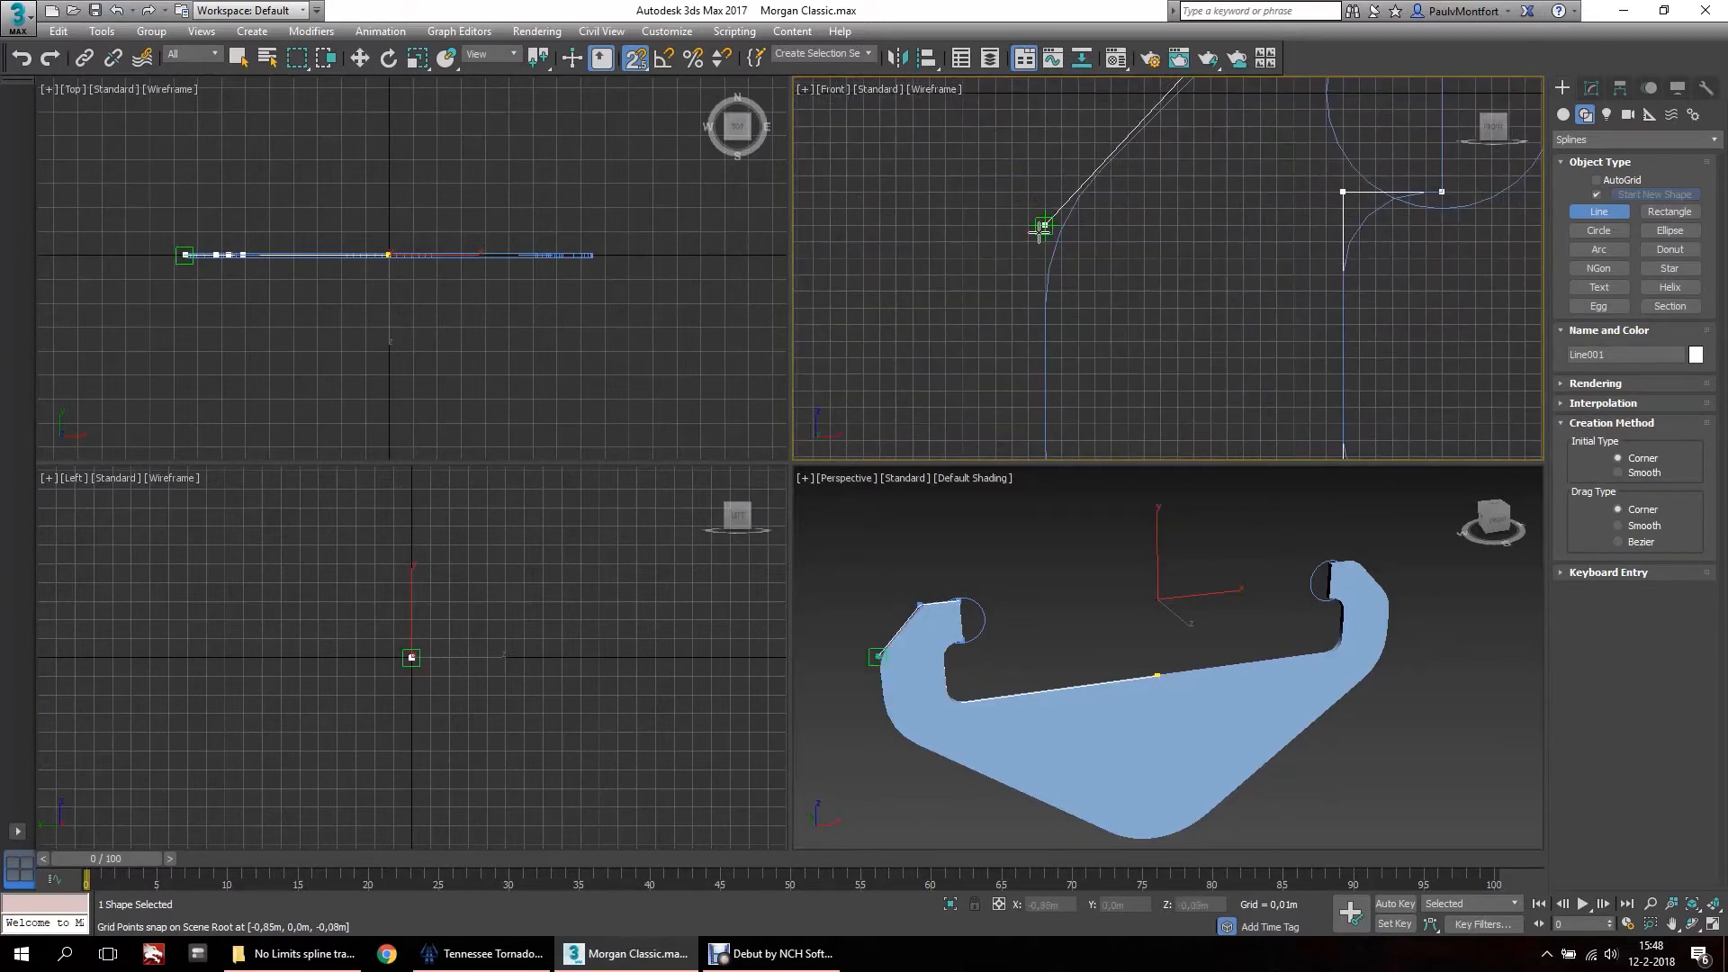
scroll(1044, 184, "up", 2)
scroll(1080, 234, "down", 3)
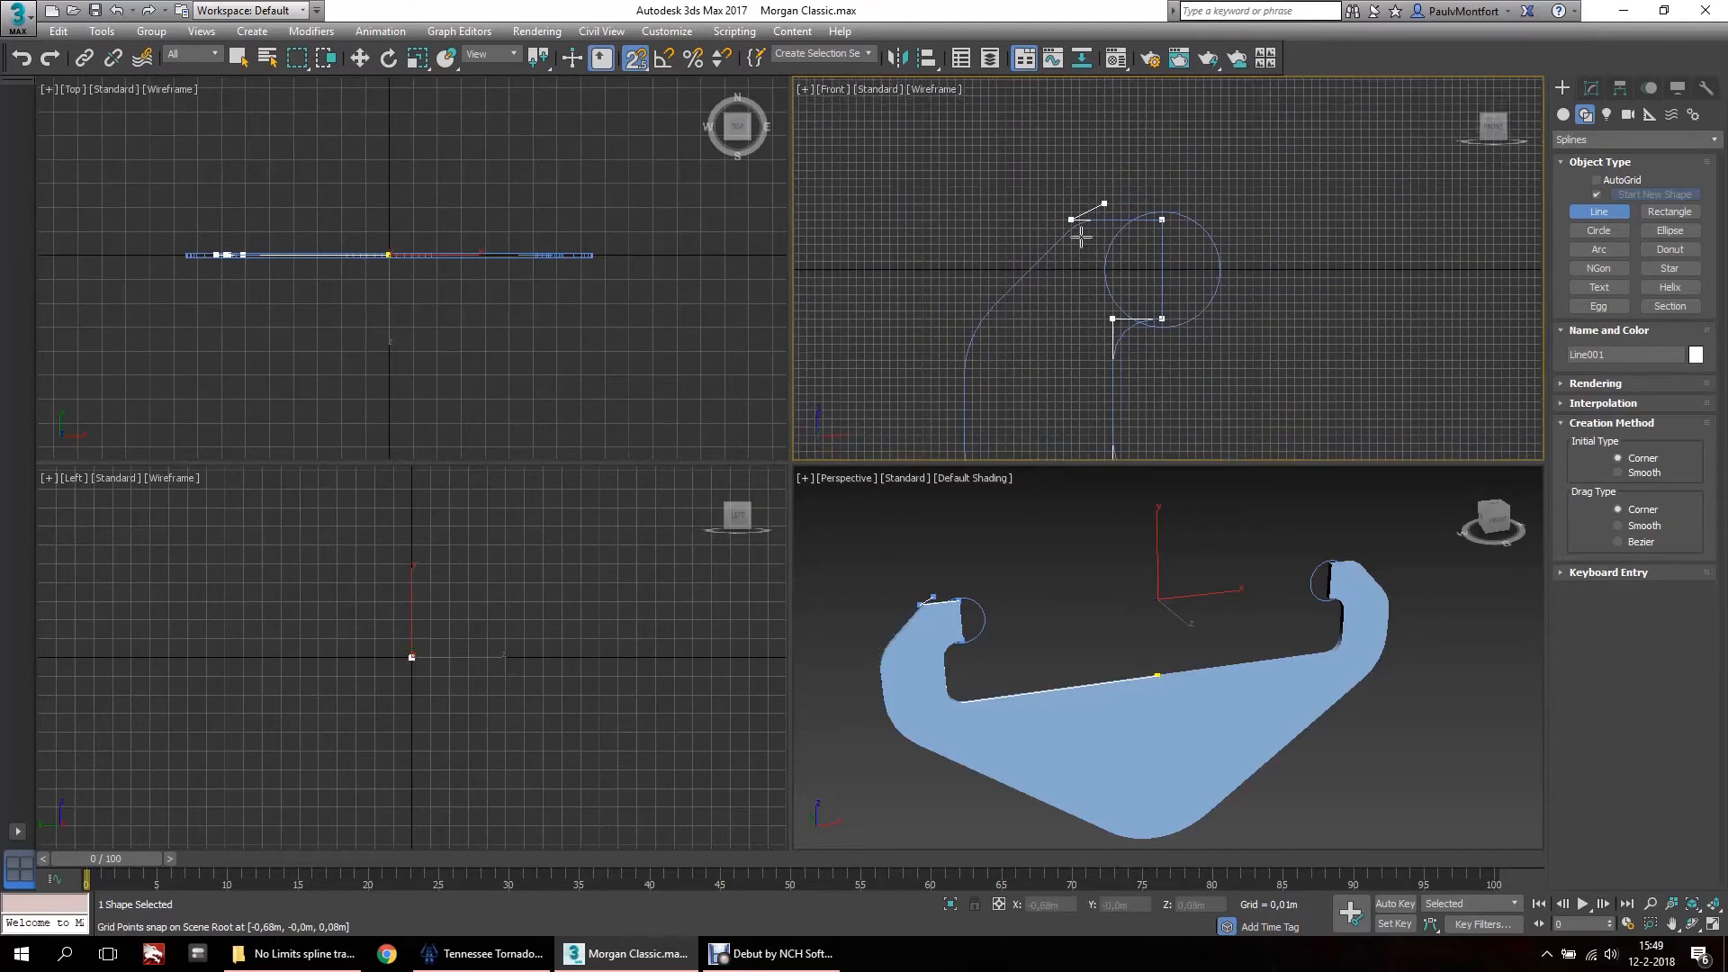
scroll(1088, 183, "down", 3)
scroll(1003, 234, "up", 3)
middle_click_drag(948, 278, 1044, 108)
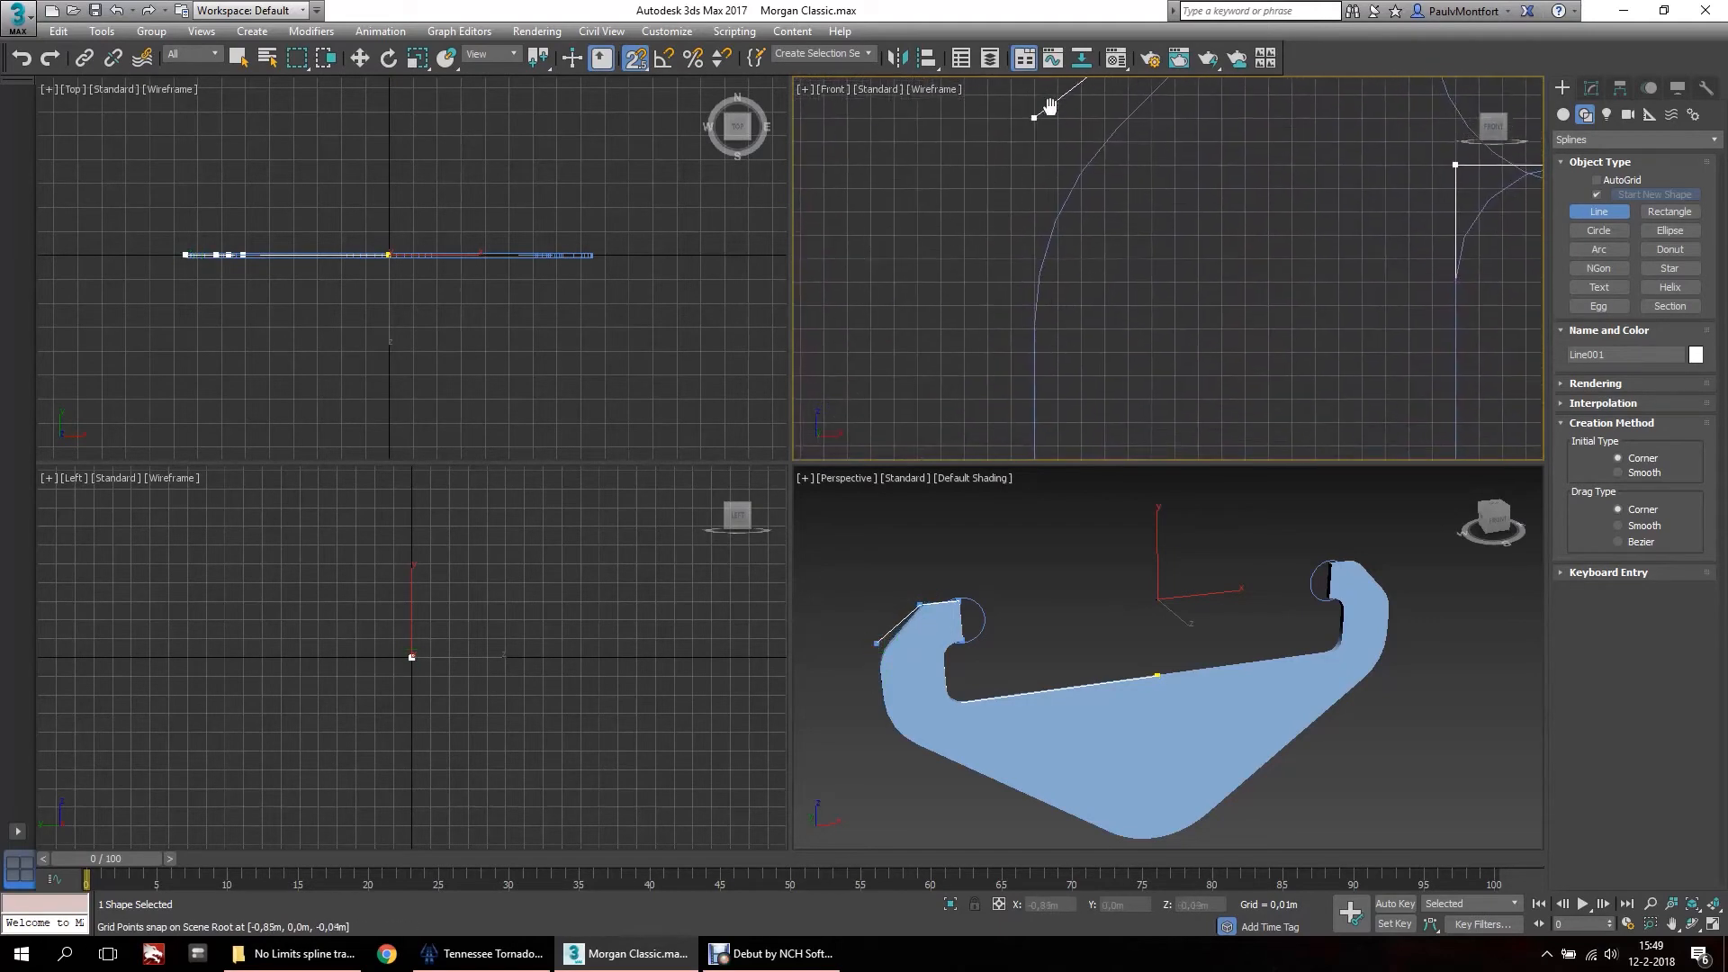
left_click(1035, 212)
Extend the line straight down at X -0.85 m, past the lower left curve to about Z -0.6 m, and end it.
scroll(977, 157, "down", 3)
scroll(985, 232, "up", 4)
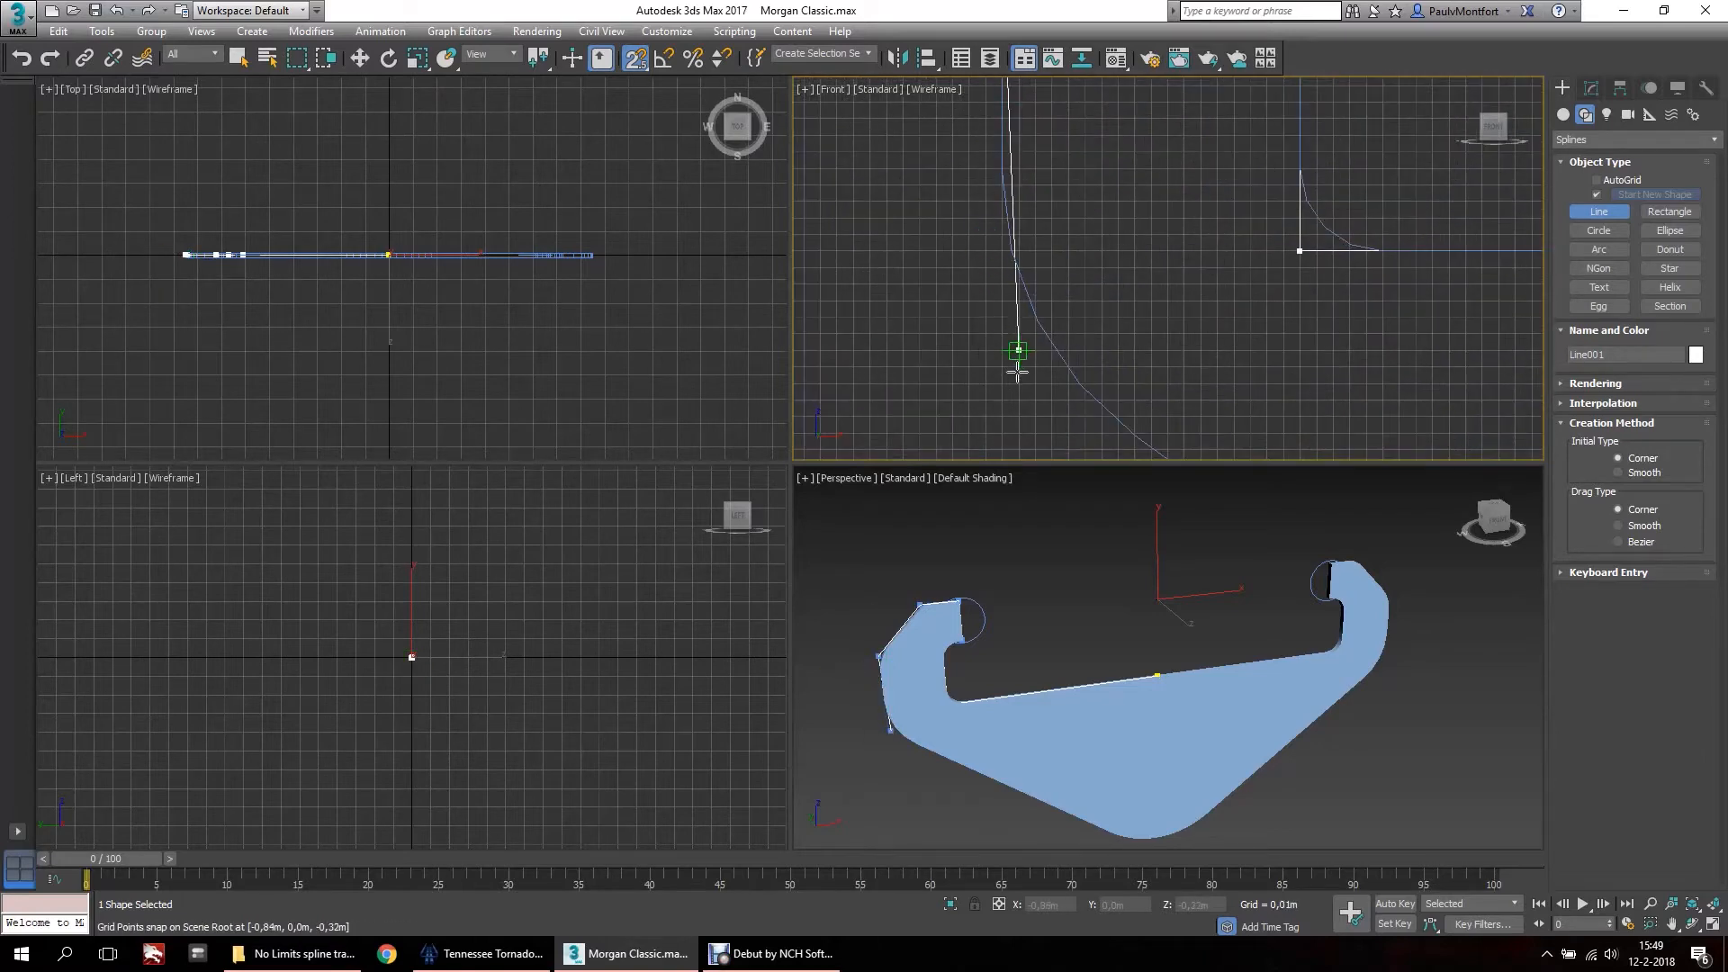
scroll(1014, 207, "up", 3)
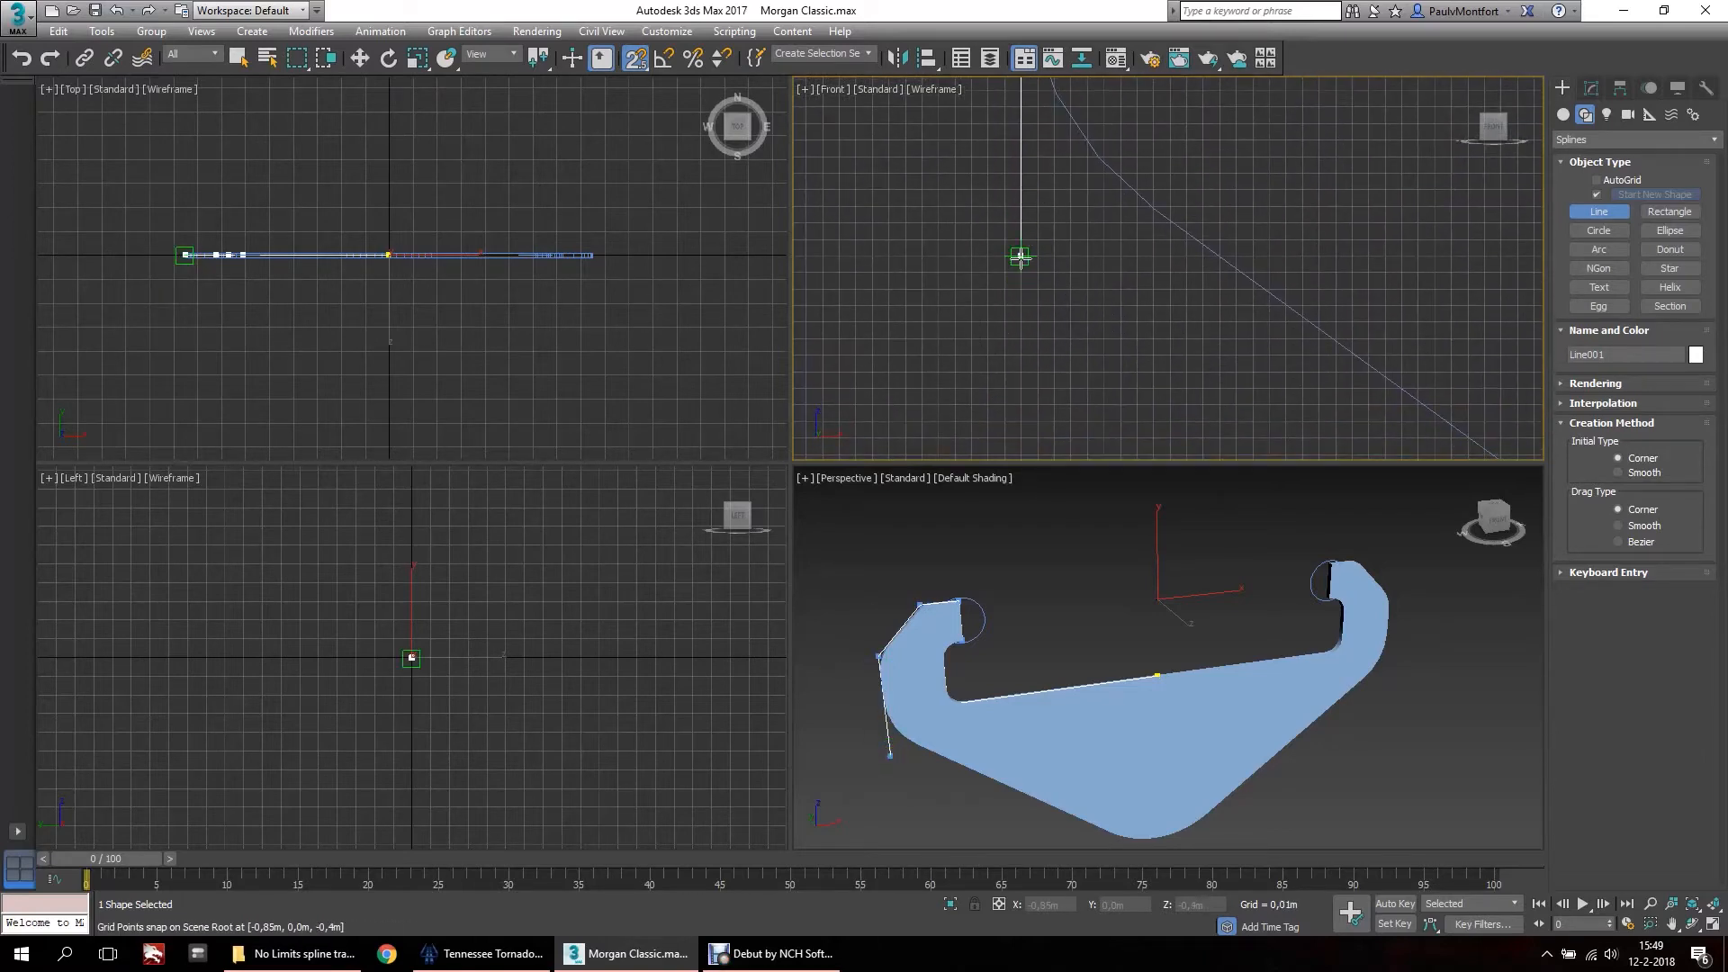
scroll(999, 259, "down", 3)
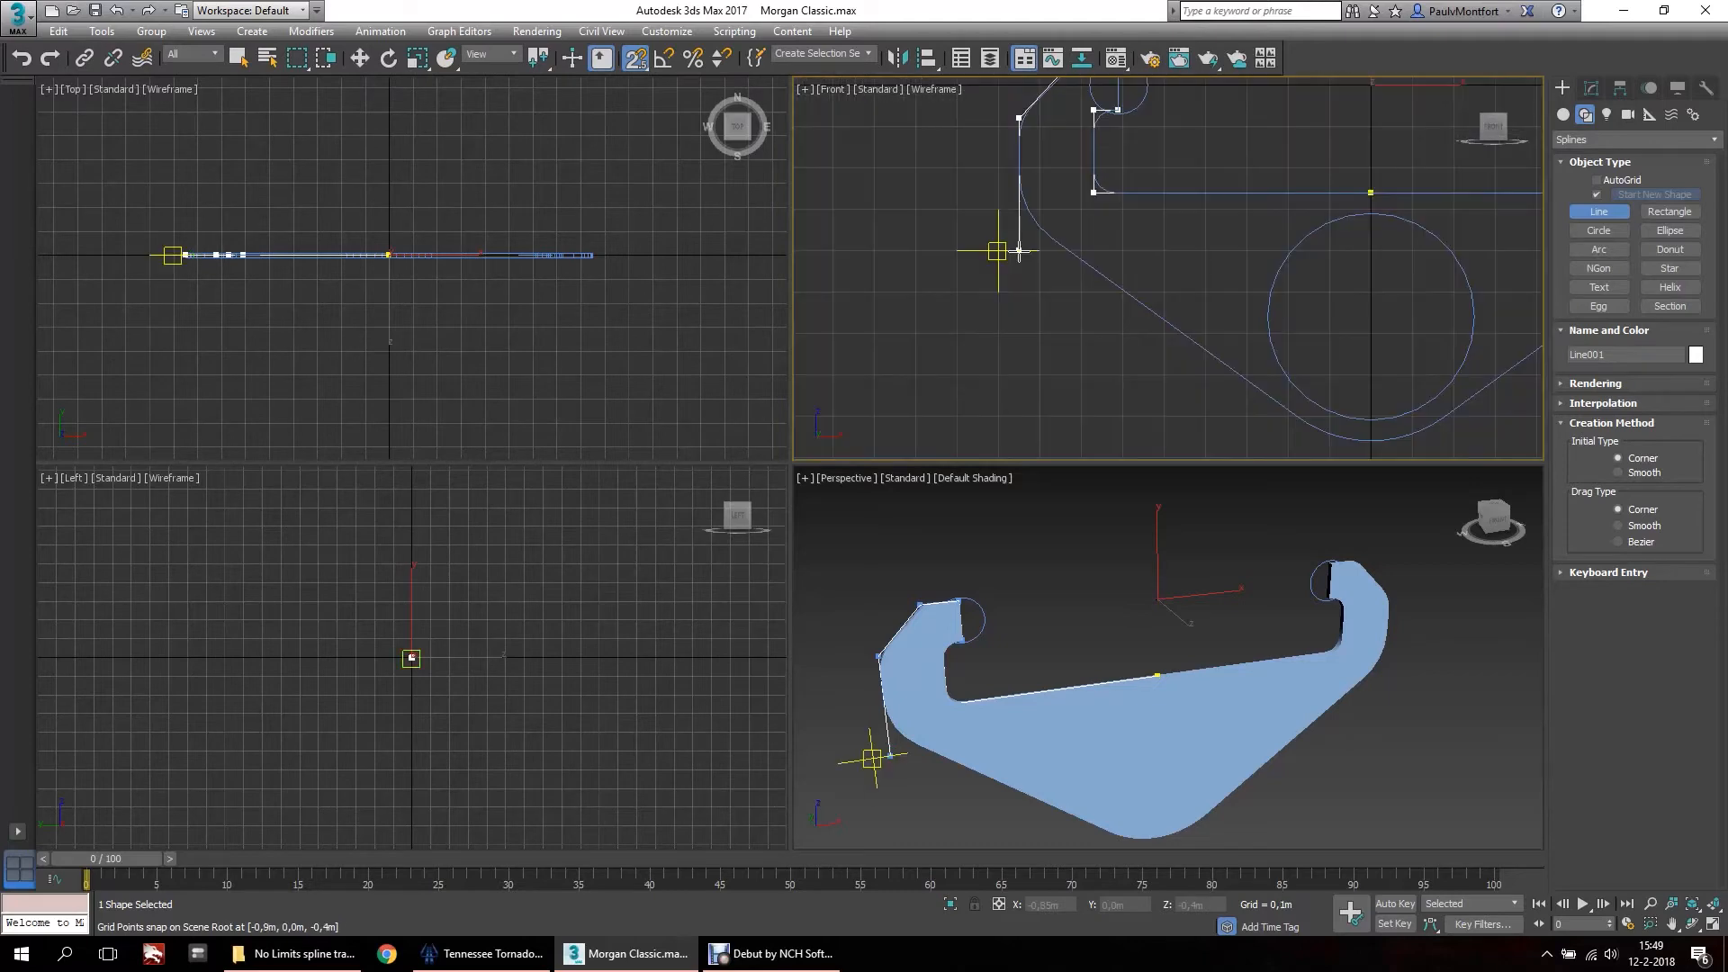
scroll(1061, 302, "up", 3)
middle_click_drag(1094, 314, 1024, 299)
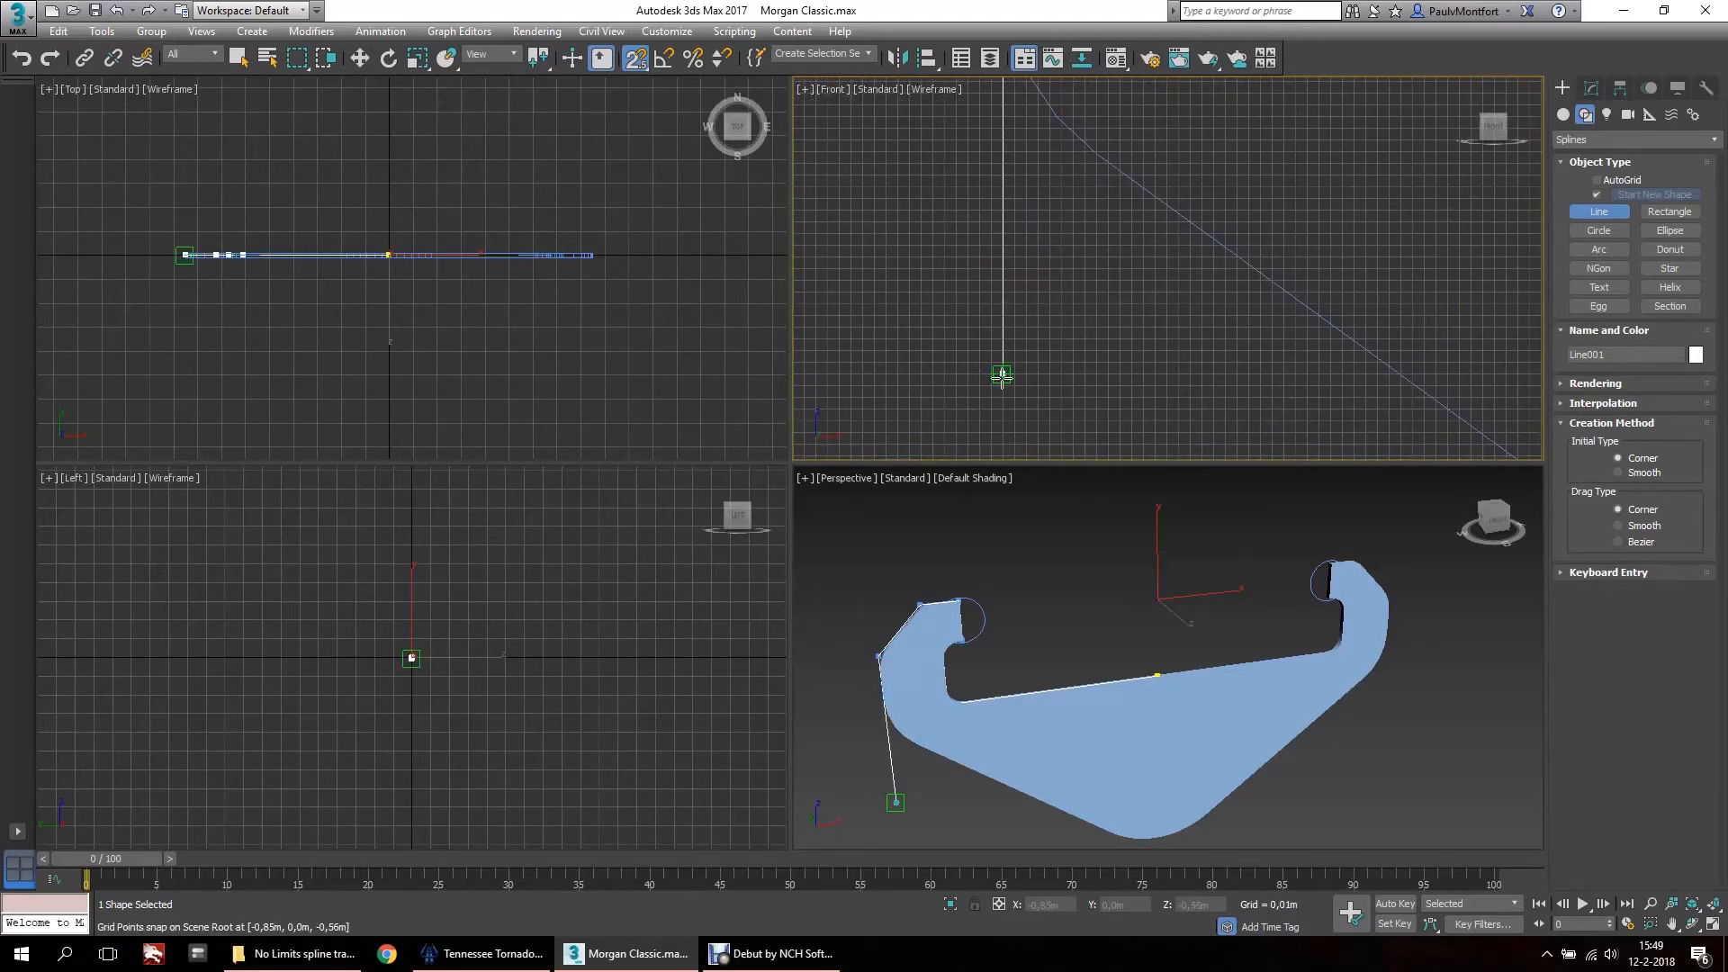
left_click(1004, 409)
scroll(1176, 374, "down", 3)
right_click(1206, 365)
At vertex level, shift the line's top outer corner vertex slightly toward the left rail, then clear the vertex selection.
scroll(1241, 358, "up", 1)
middle_click_drag(1187, 321, 1050, 409)
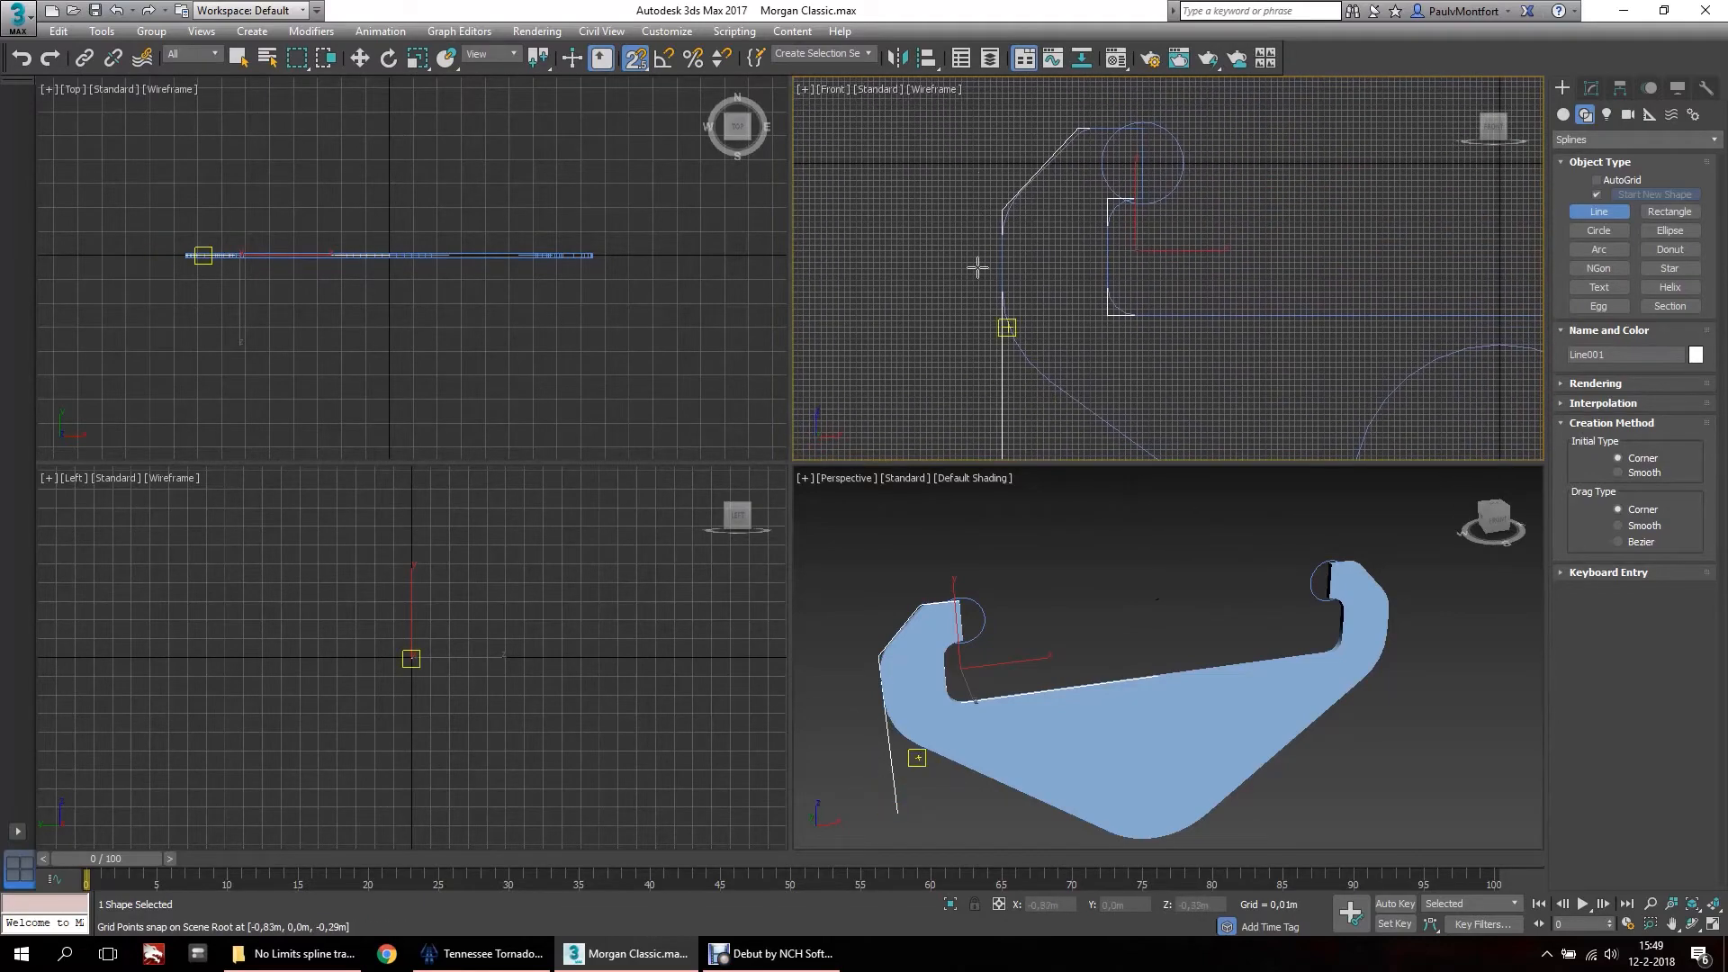
scroll(1067, 178, "up", 3)
left_click(1591, 88)
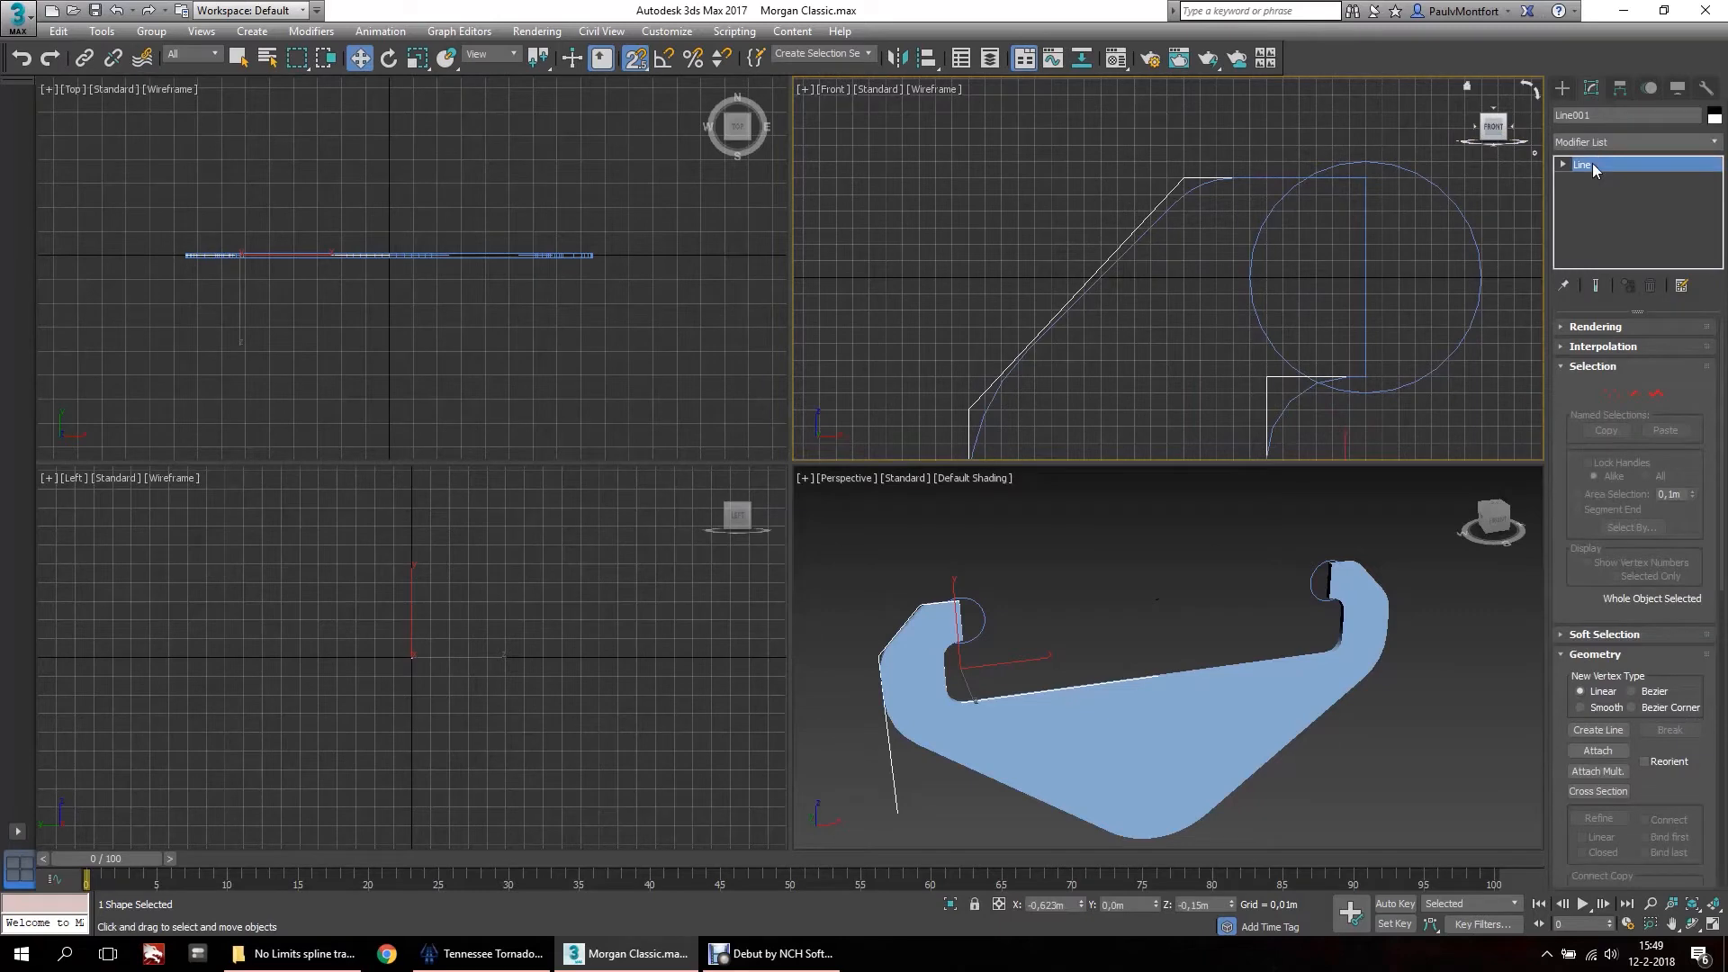
key("1")
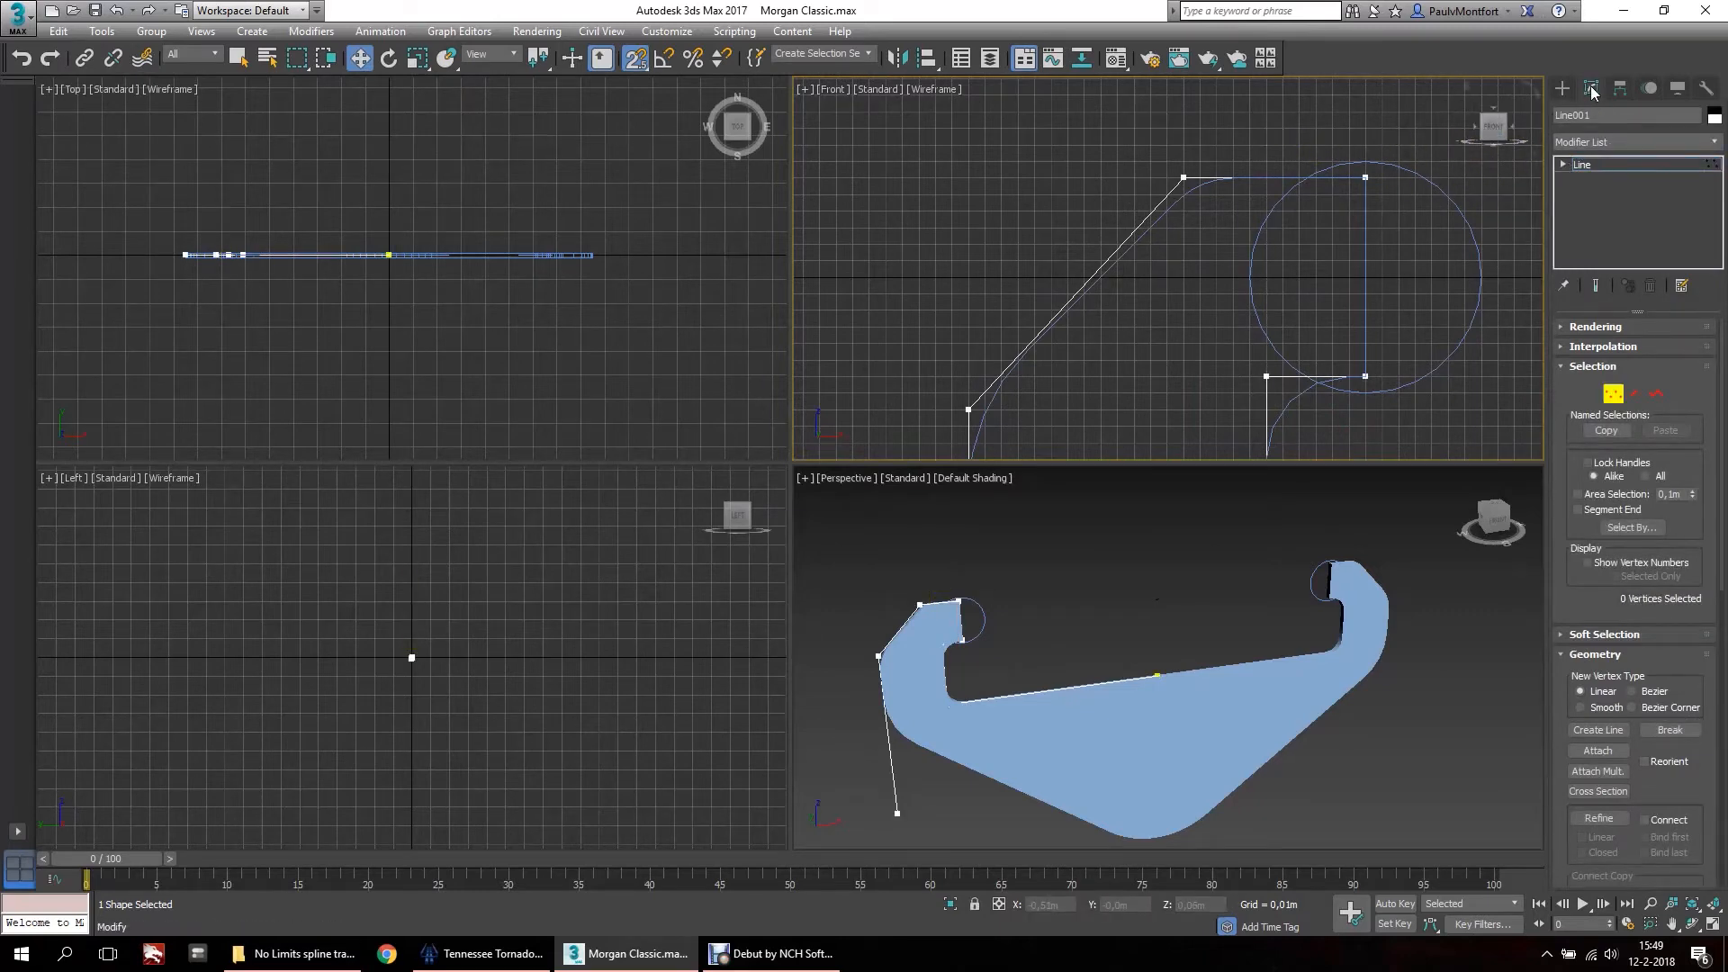
left_click(1563, 165)
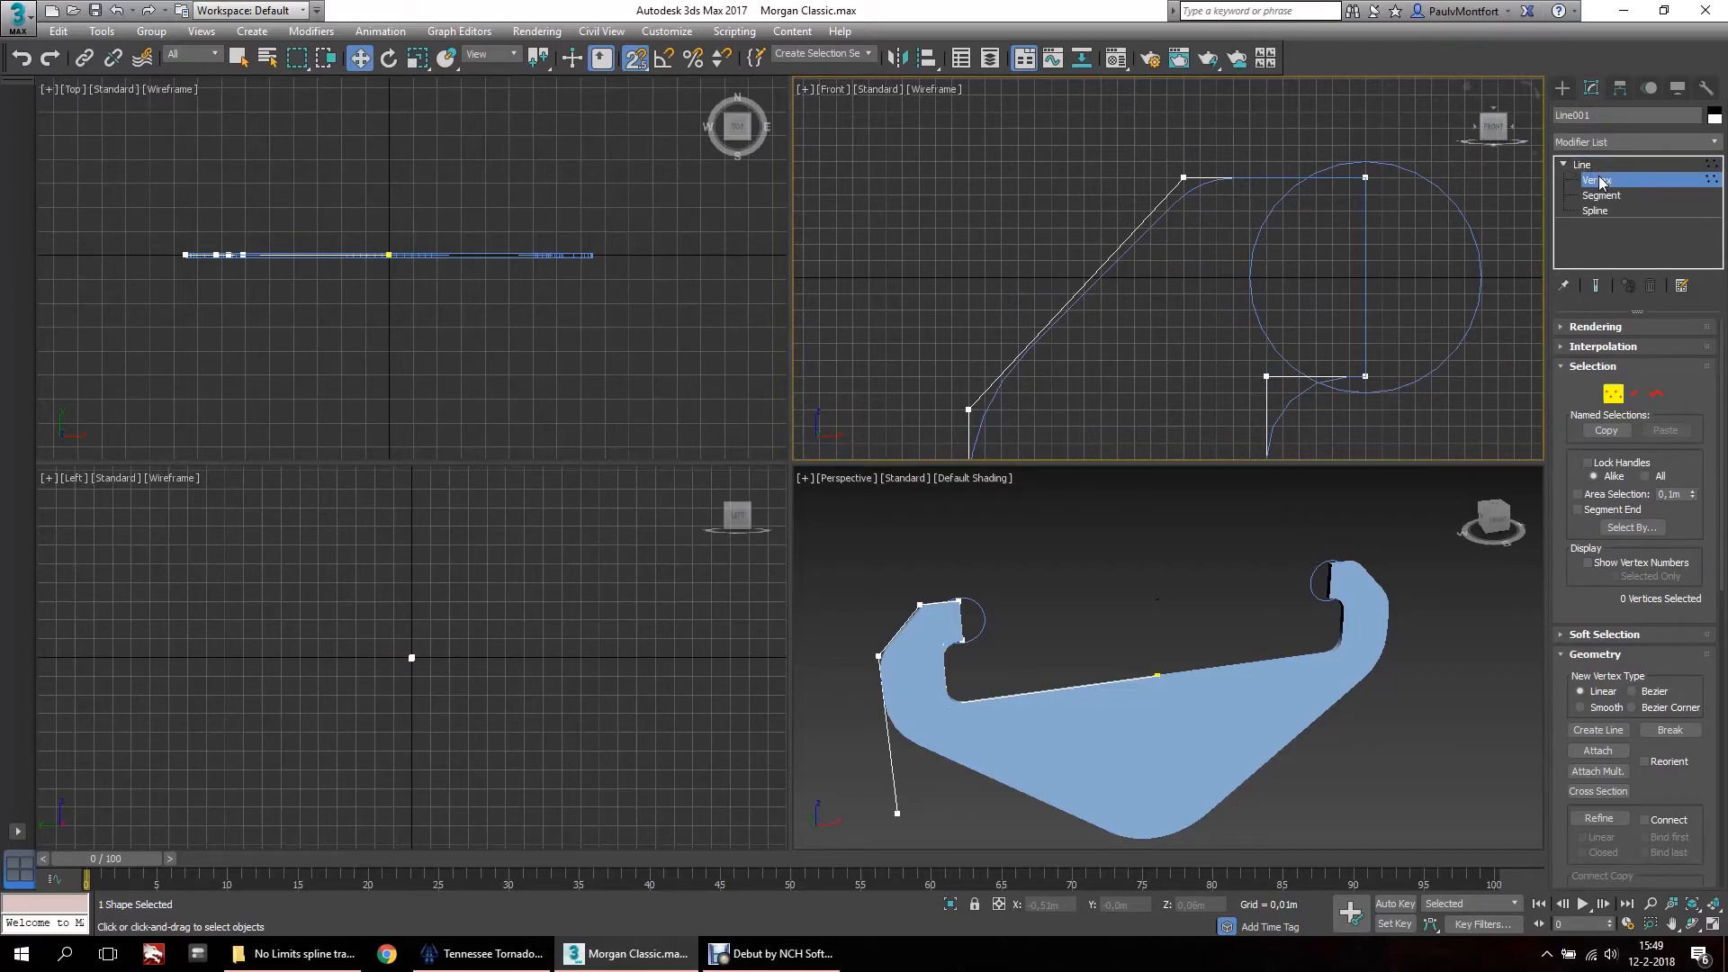
left_click(1184, 177)
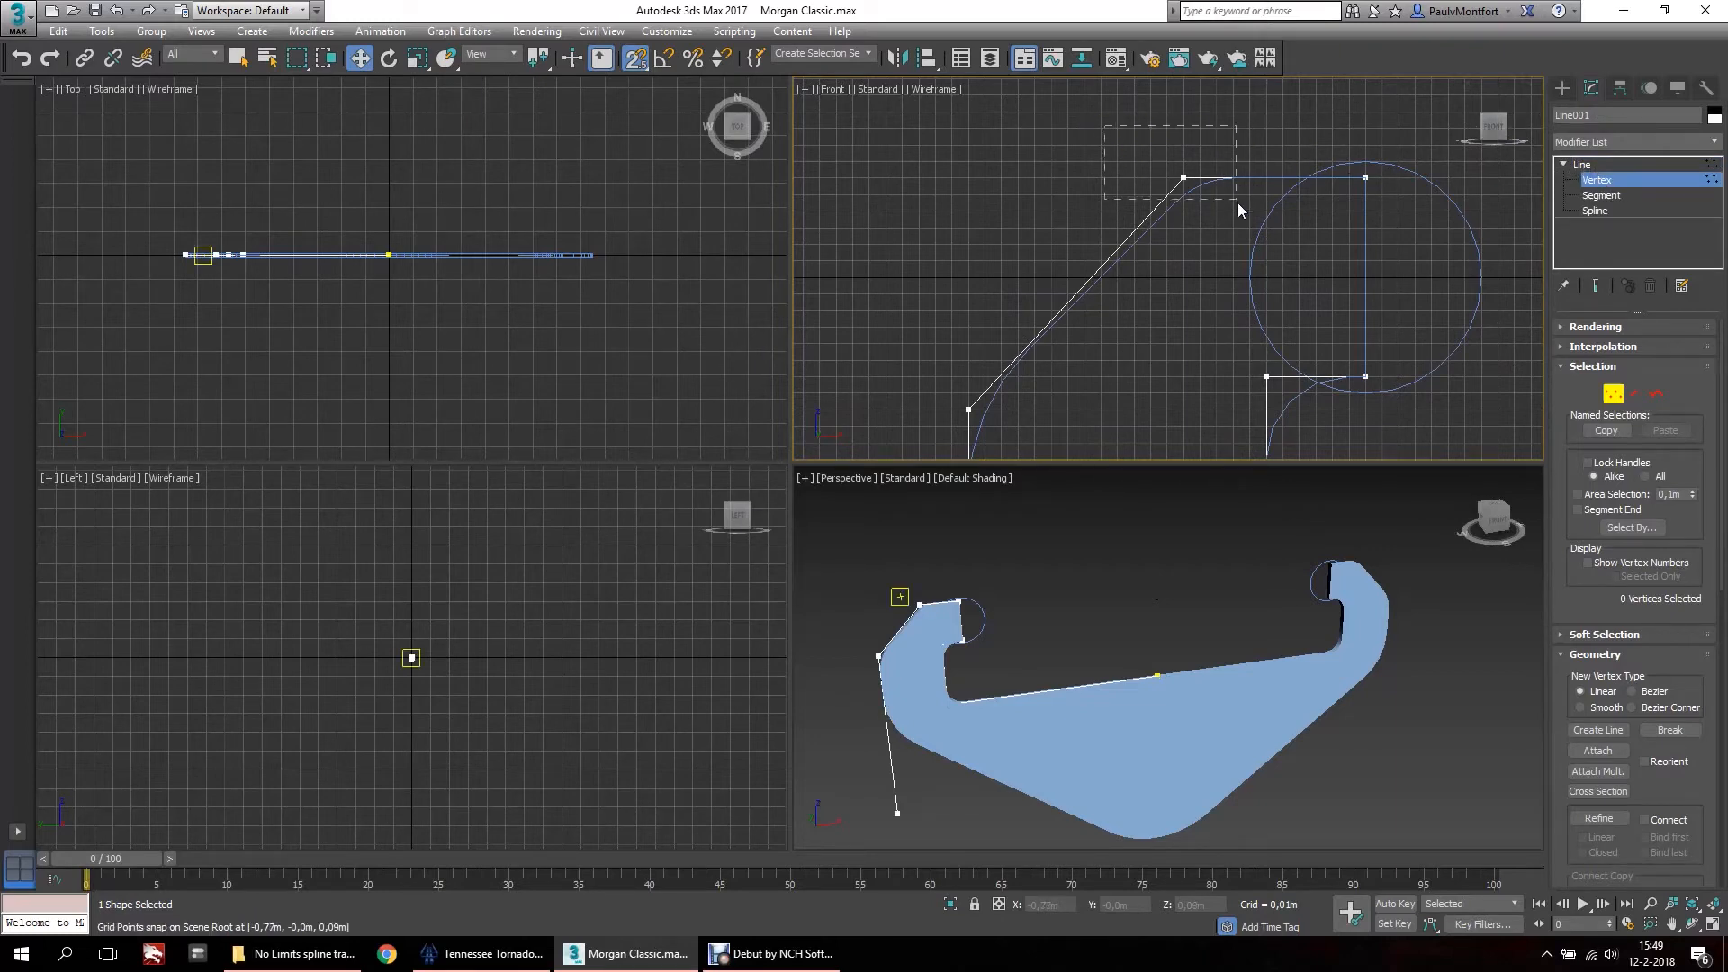
scroll(1213, 189, "up", 4)
left_click_drag(1124, 155, 1226, 219)
scroll(1161, 168, "down", 2)
left_click_drag(1161, 167, 1185, 166)
scroll(1220, 125, "down", 3)
left_click(1174, 301)
Examine the crosstie's sloping left edge and rounded bottom below the backbone in relation to the line's lower end.
middle_click_drag(1175, 301, 1013, 111)
scroll(1064, 196, "down", 3)
scroll(1264, 283, "down", 1)
scroll(1177, 214, "up", 3)
middle_click_drag(1126, 215, 1126, 279)
middle_click_drag(1241, 418, 1153, 266)
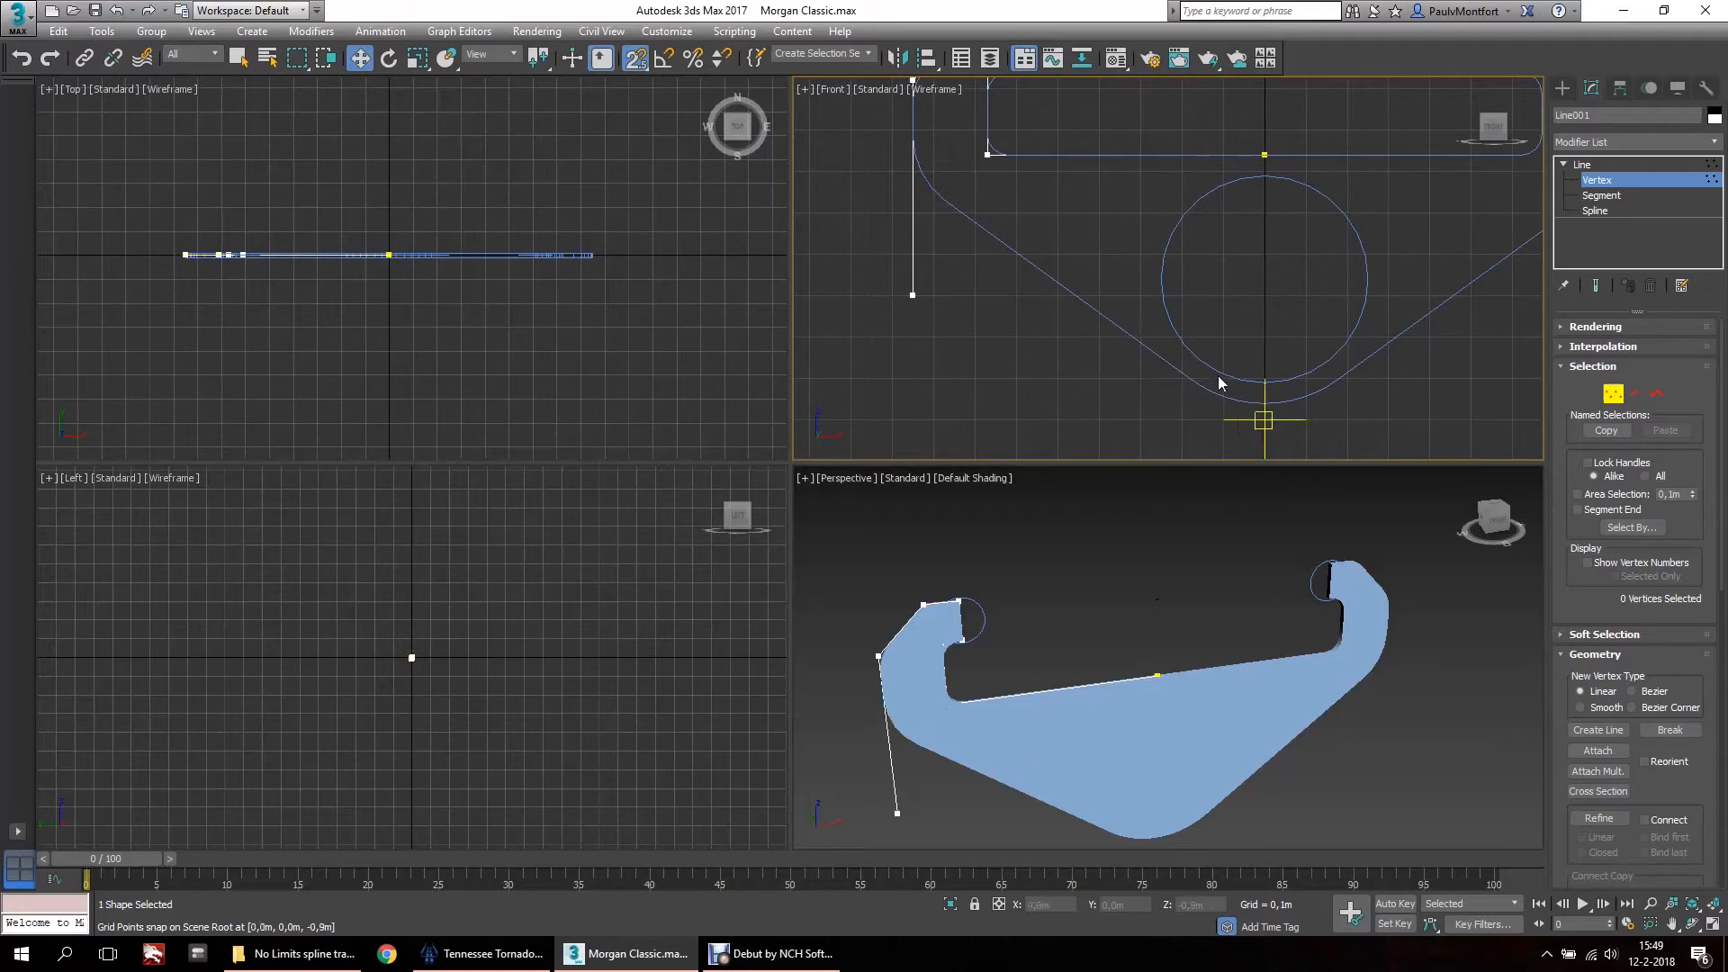
middle_click_drag(926, 163, 1018, 134)
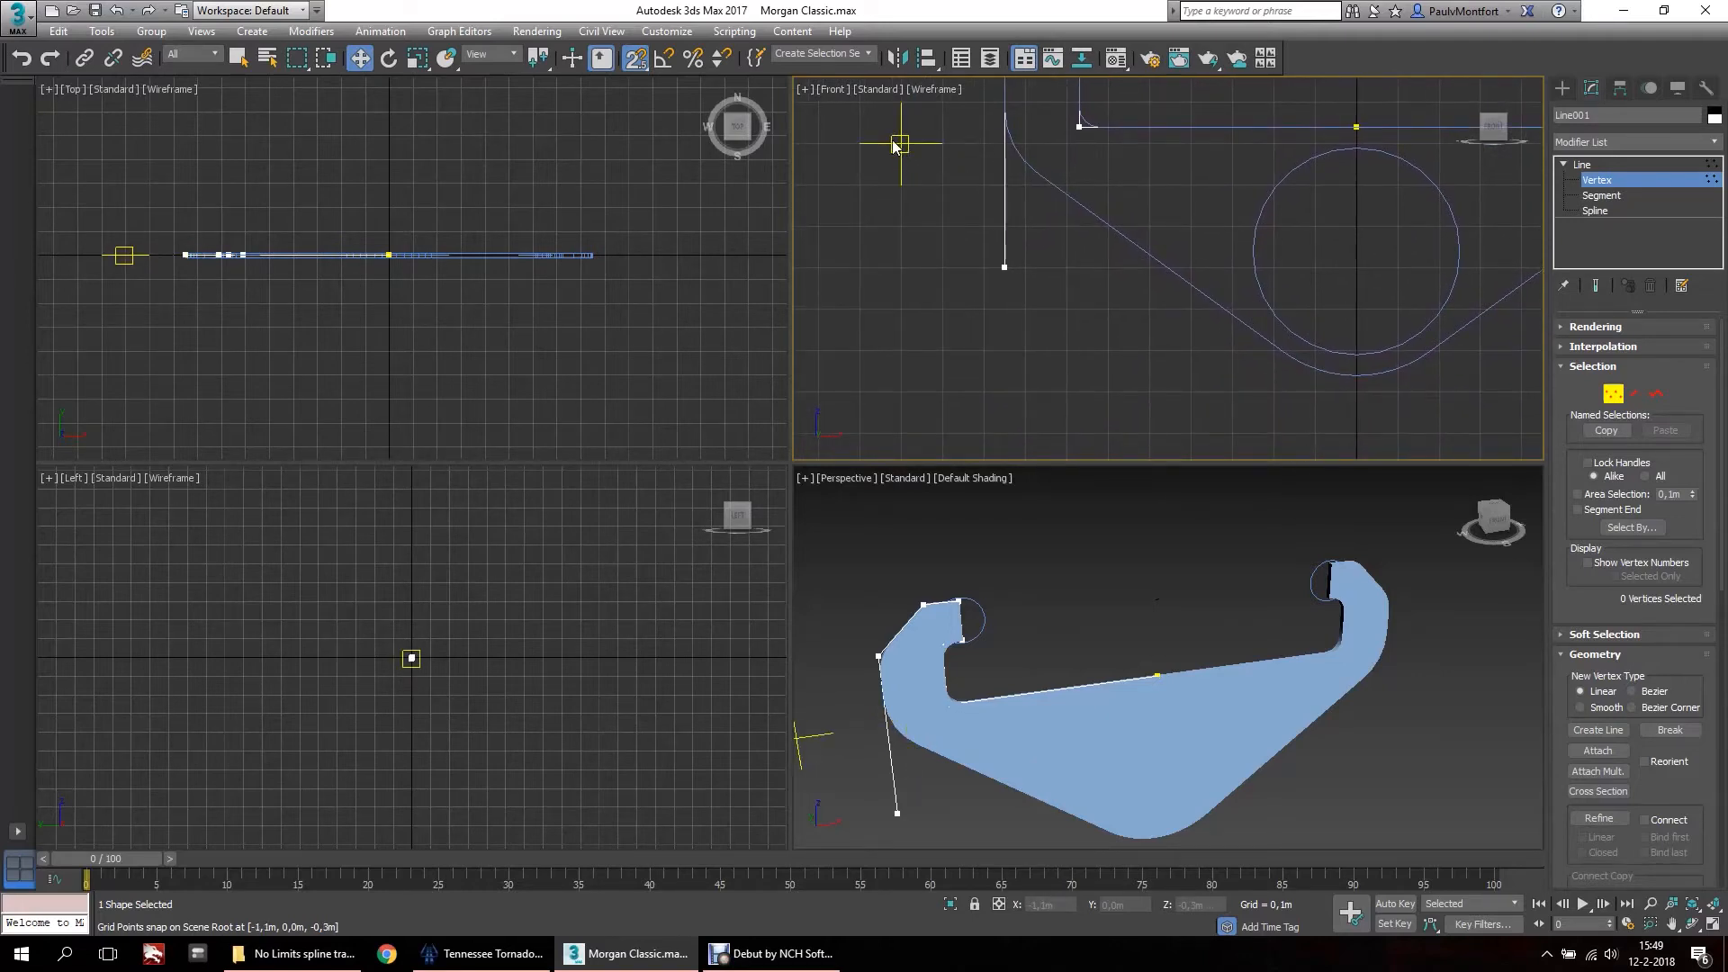
middle_click_drag(1344, 387, 1211, 349)
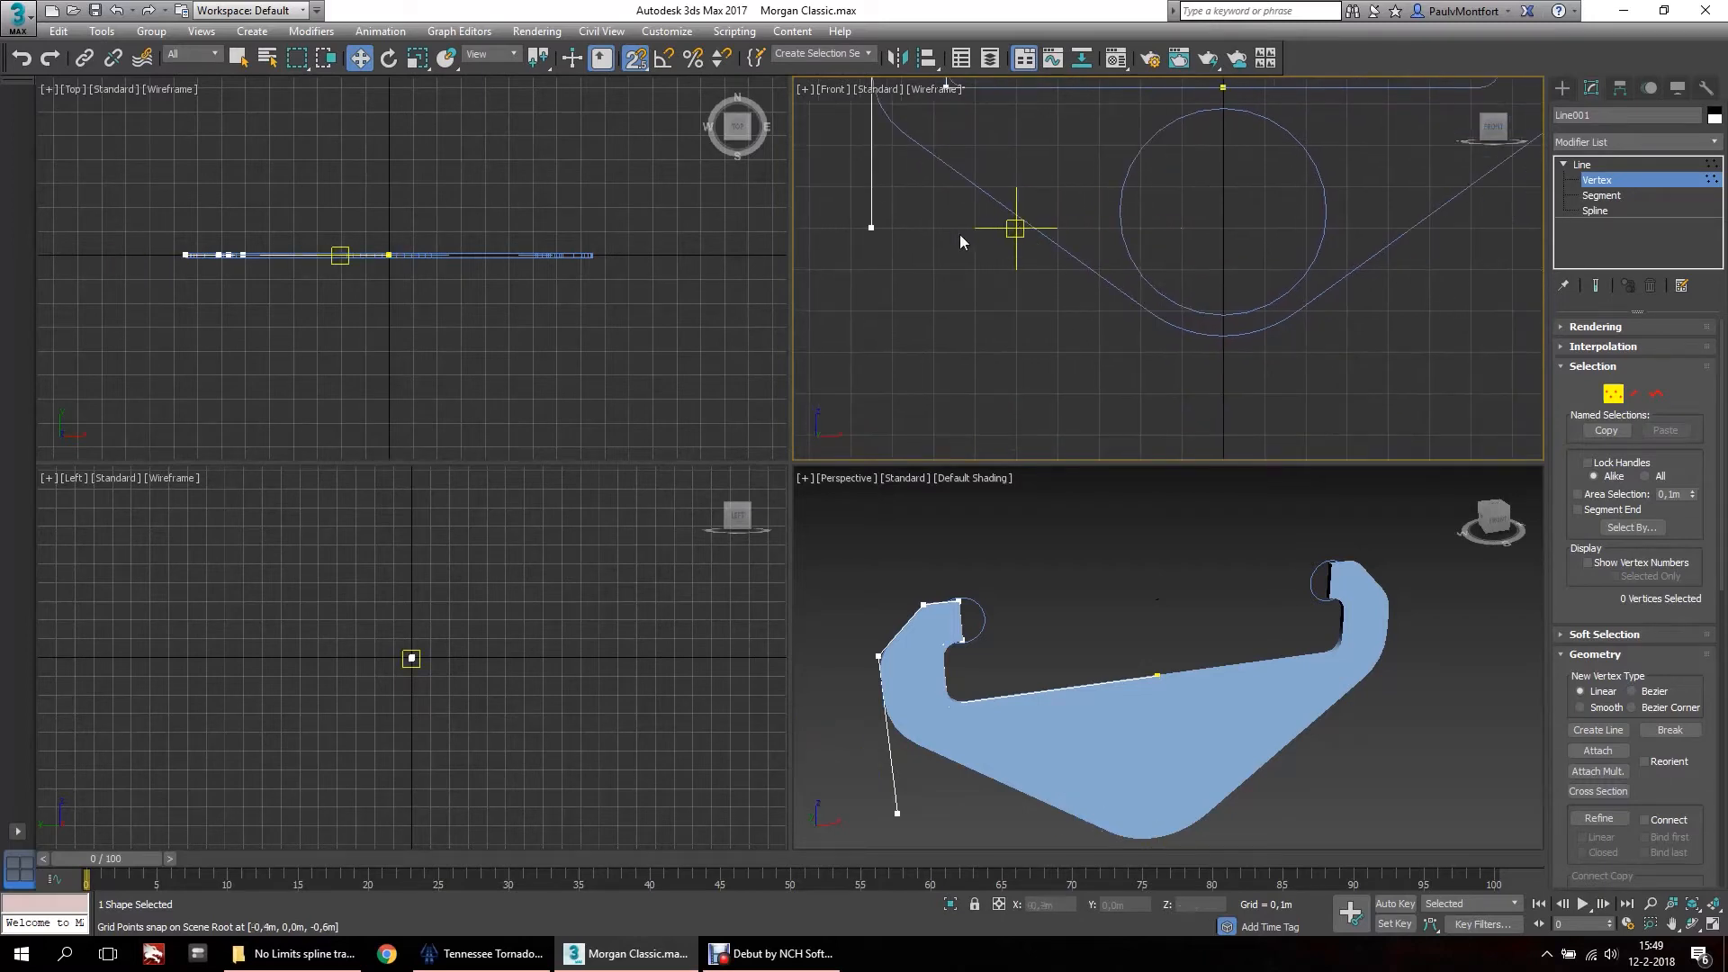
Draw a horizontal line from the crosstie's lowest point at X 0, Z -0.86 m to X -1.32 m, beyond its left side.
left_click(1564, 87)
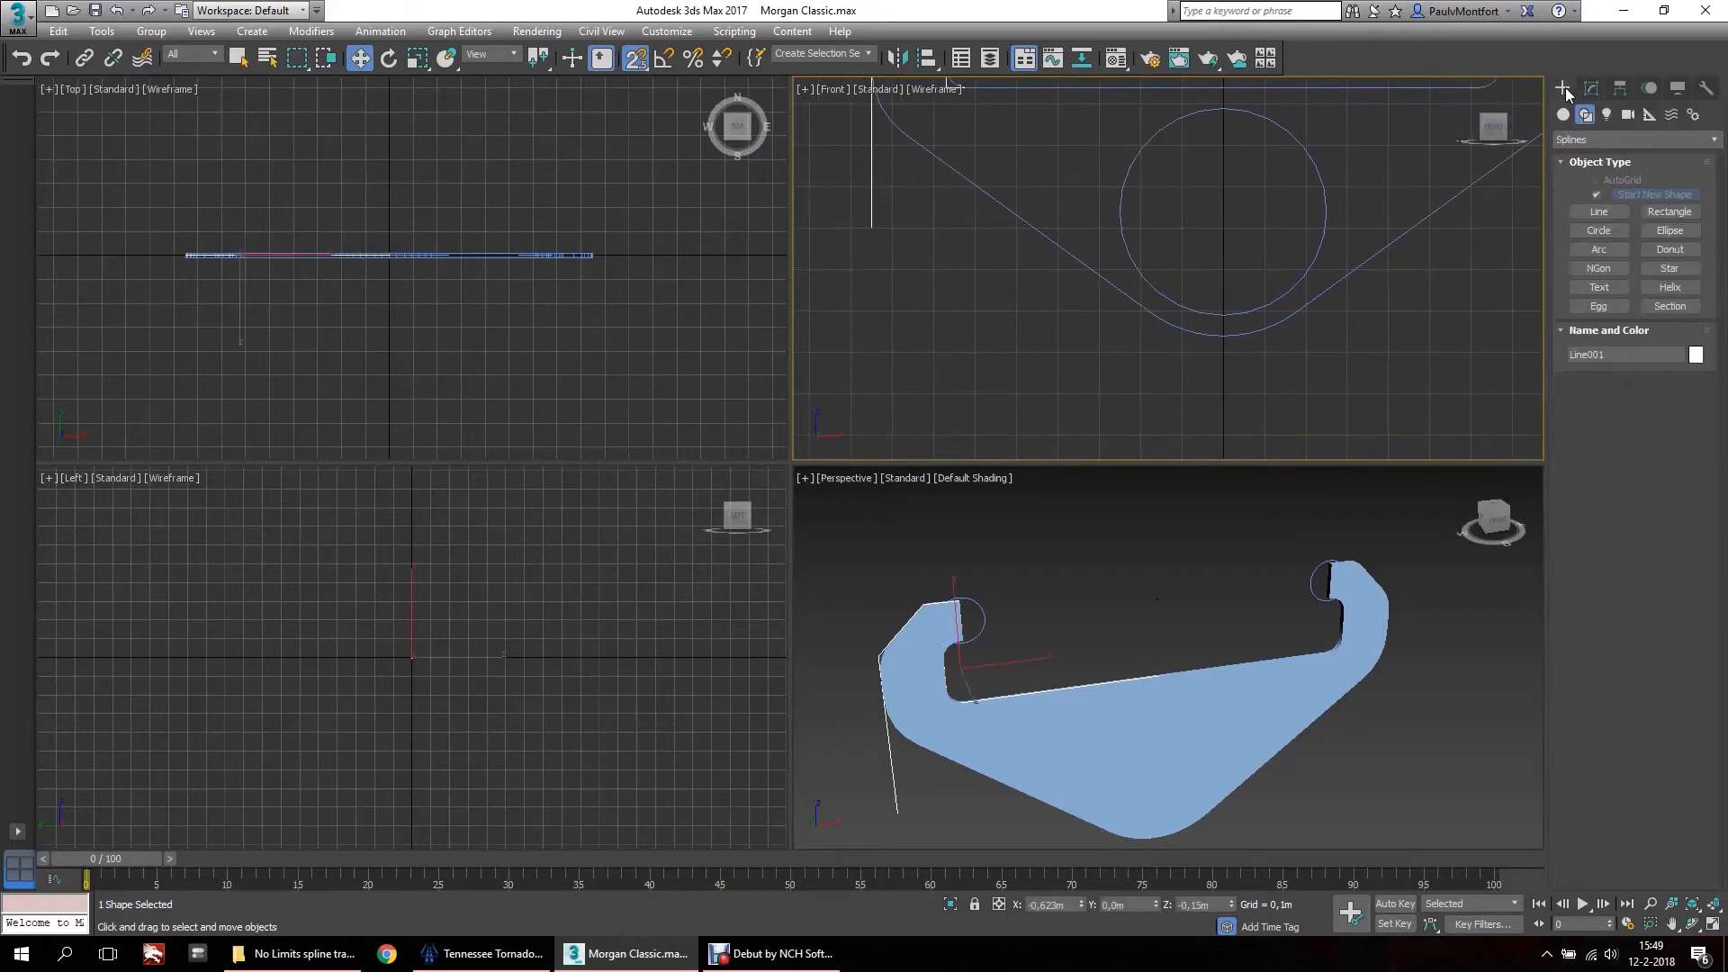
left_click(1600, 212)
scroll(1245, 366, "up", 4)
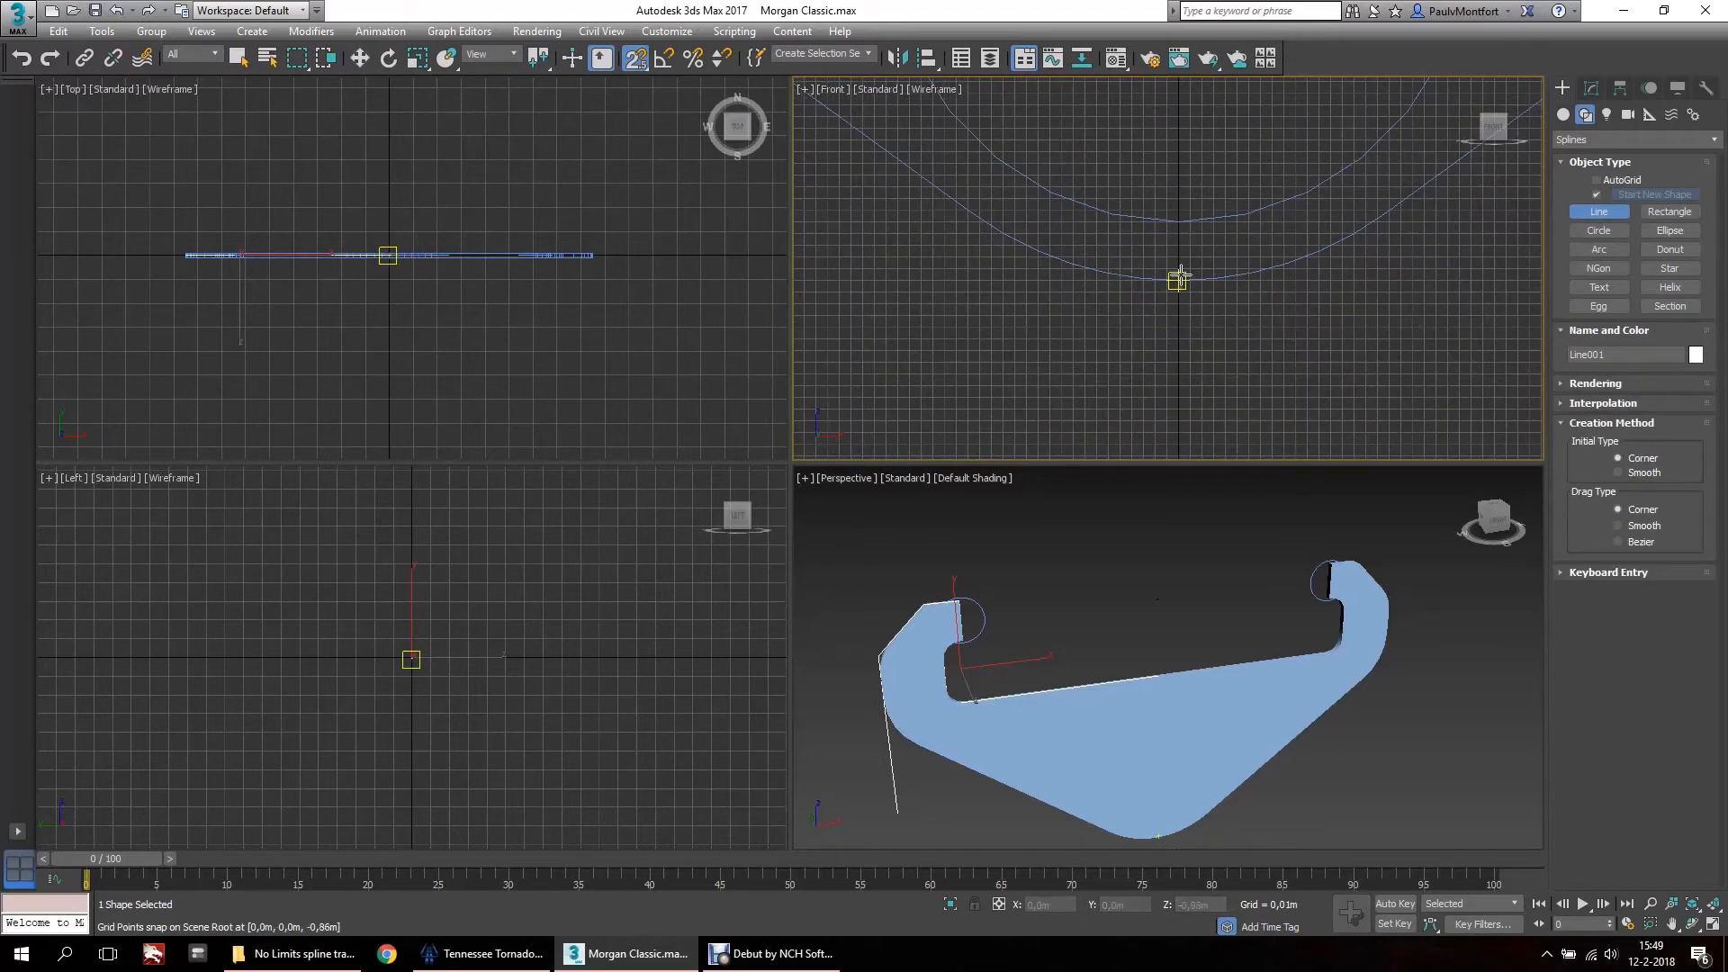
left_click(1177, 281)
scroll(1530, 320, "down", 4)
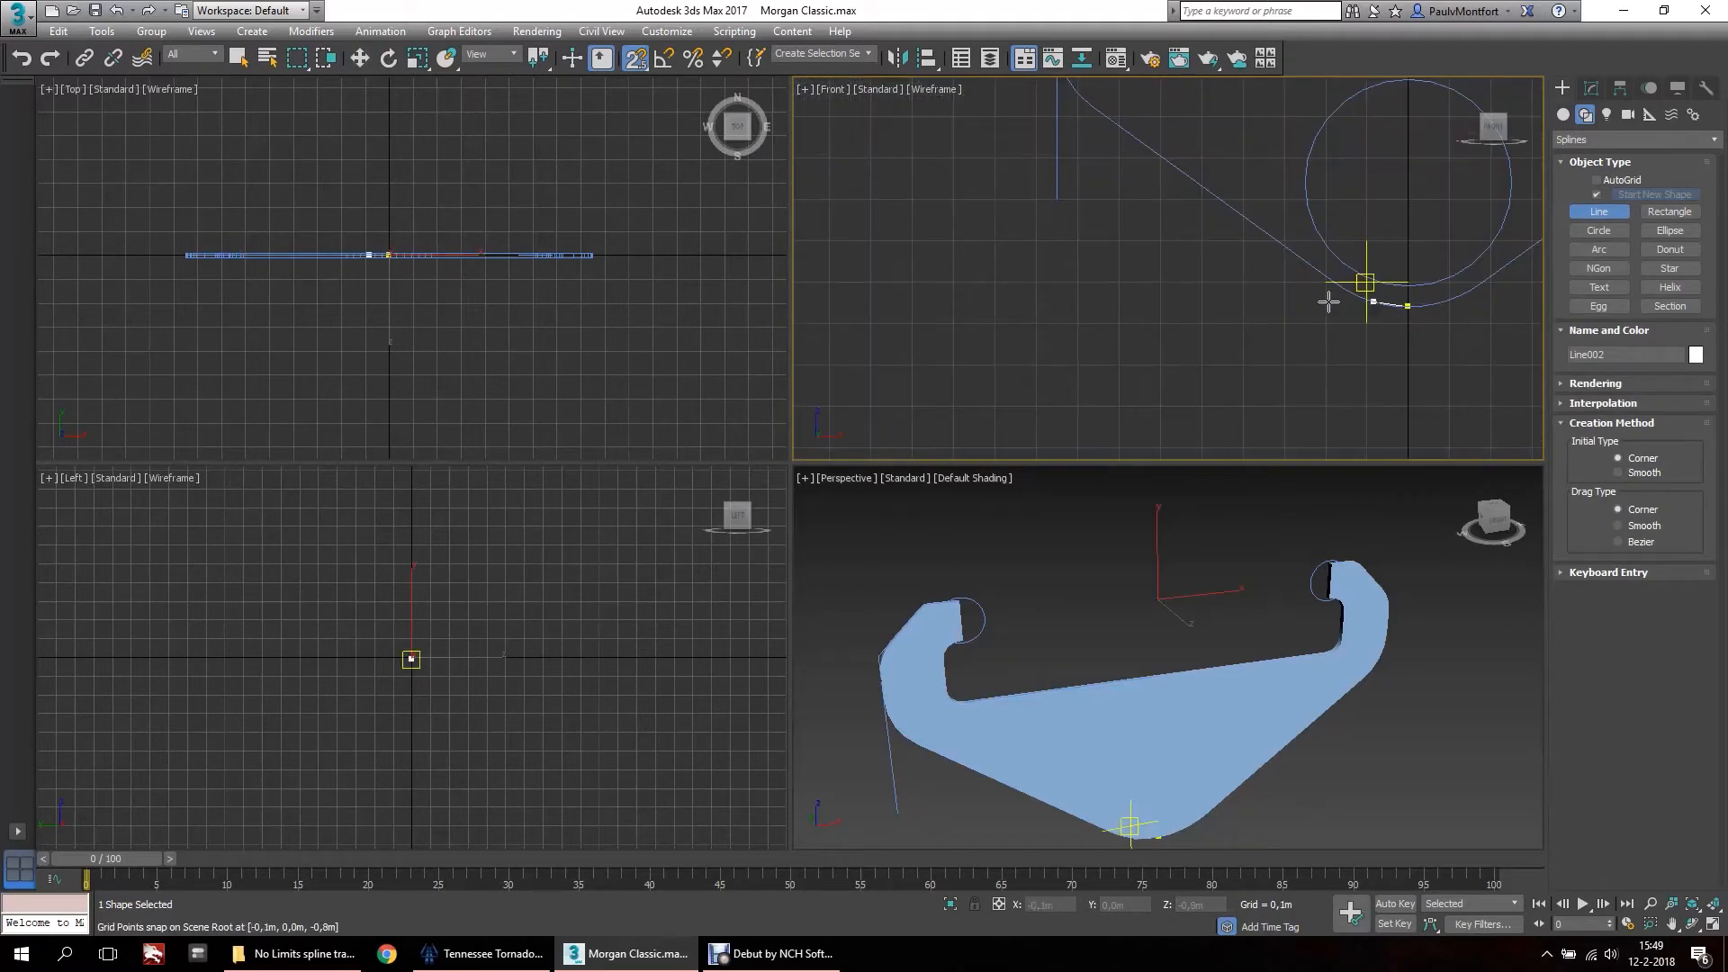
scroll(877, 310, "up", 4)
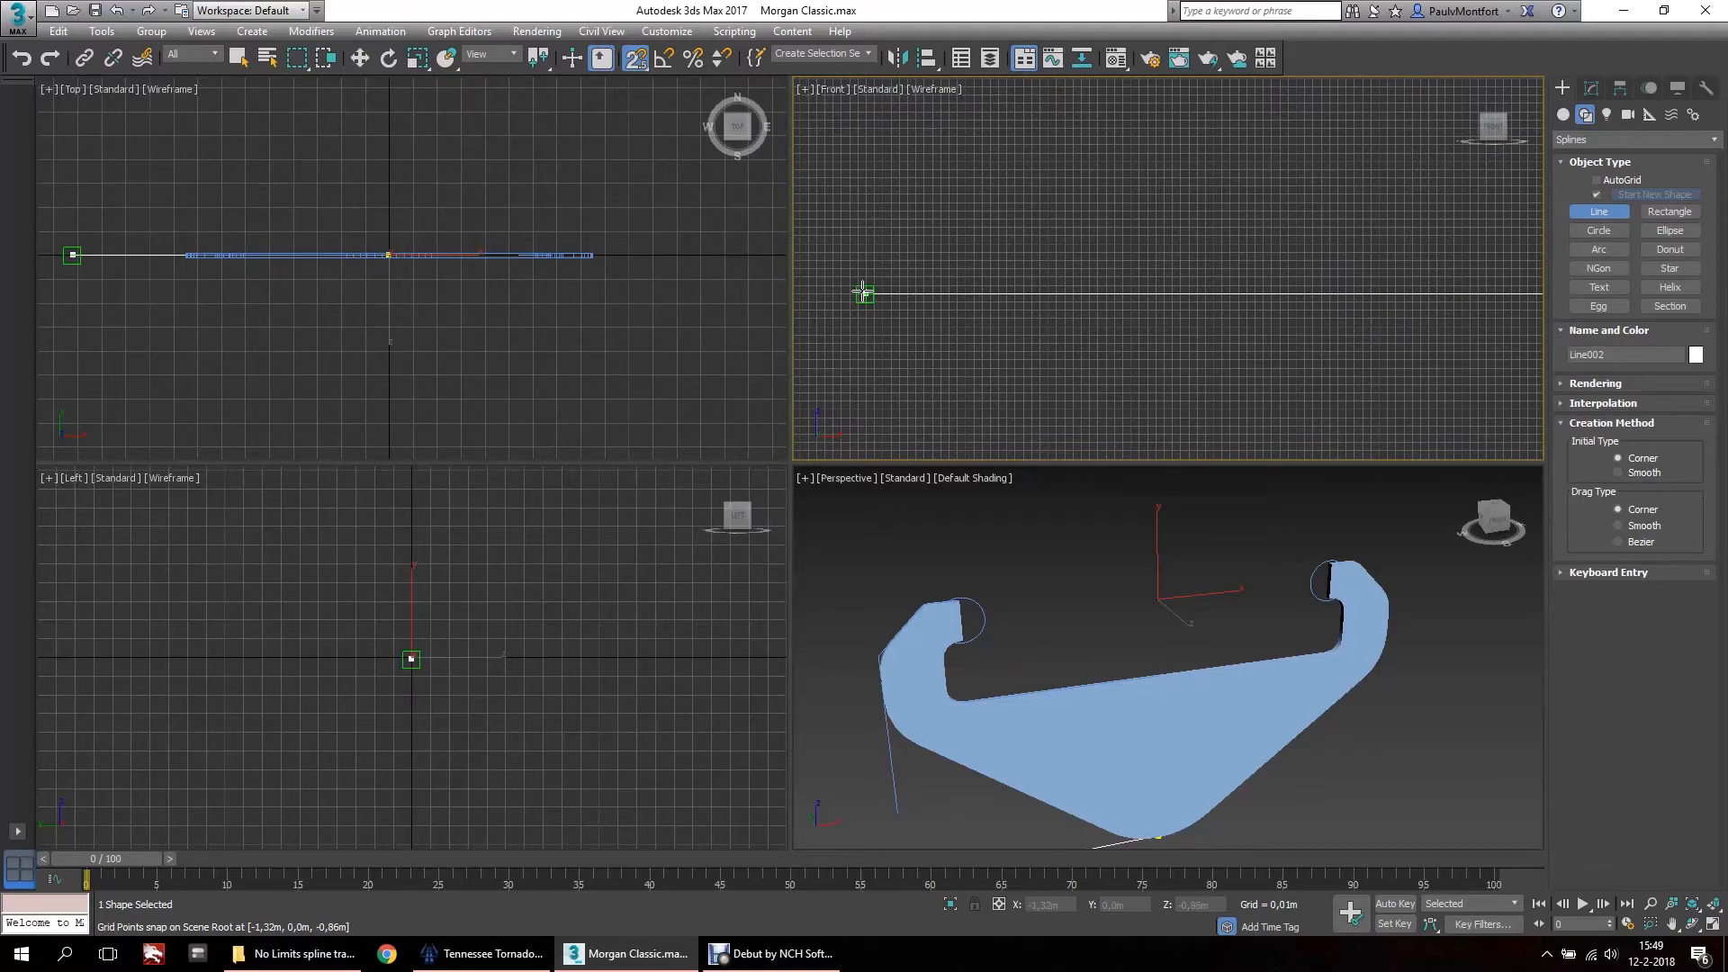
scroll(894, 219, "down", 4)
middle_click_drag(945, 258, 862, 338)
scroll(1049, 308, "up", 5)
scroll(1258, 393, "down", 2)
middle_click_drag(1258, 394, 1259, 399)
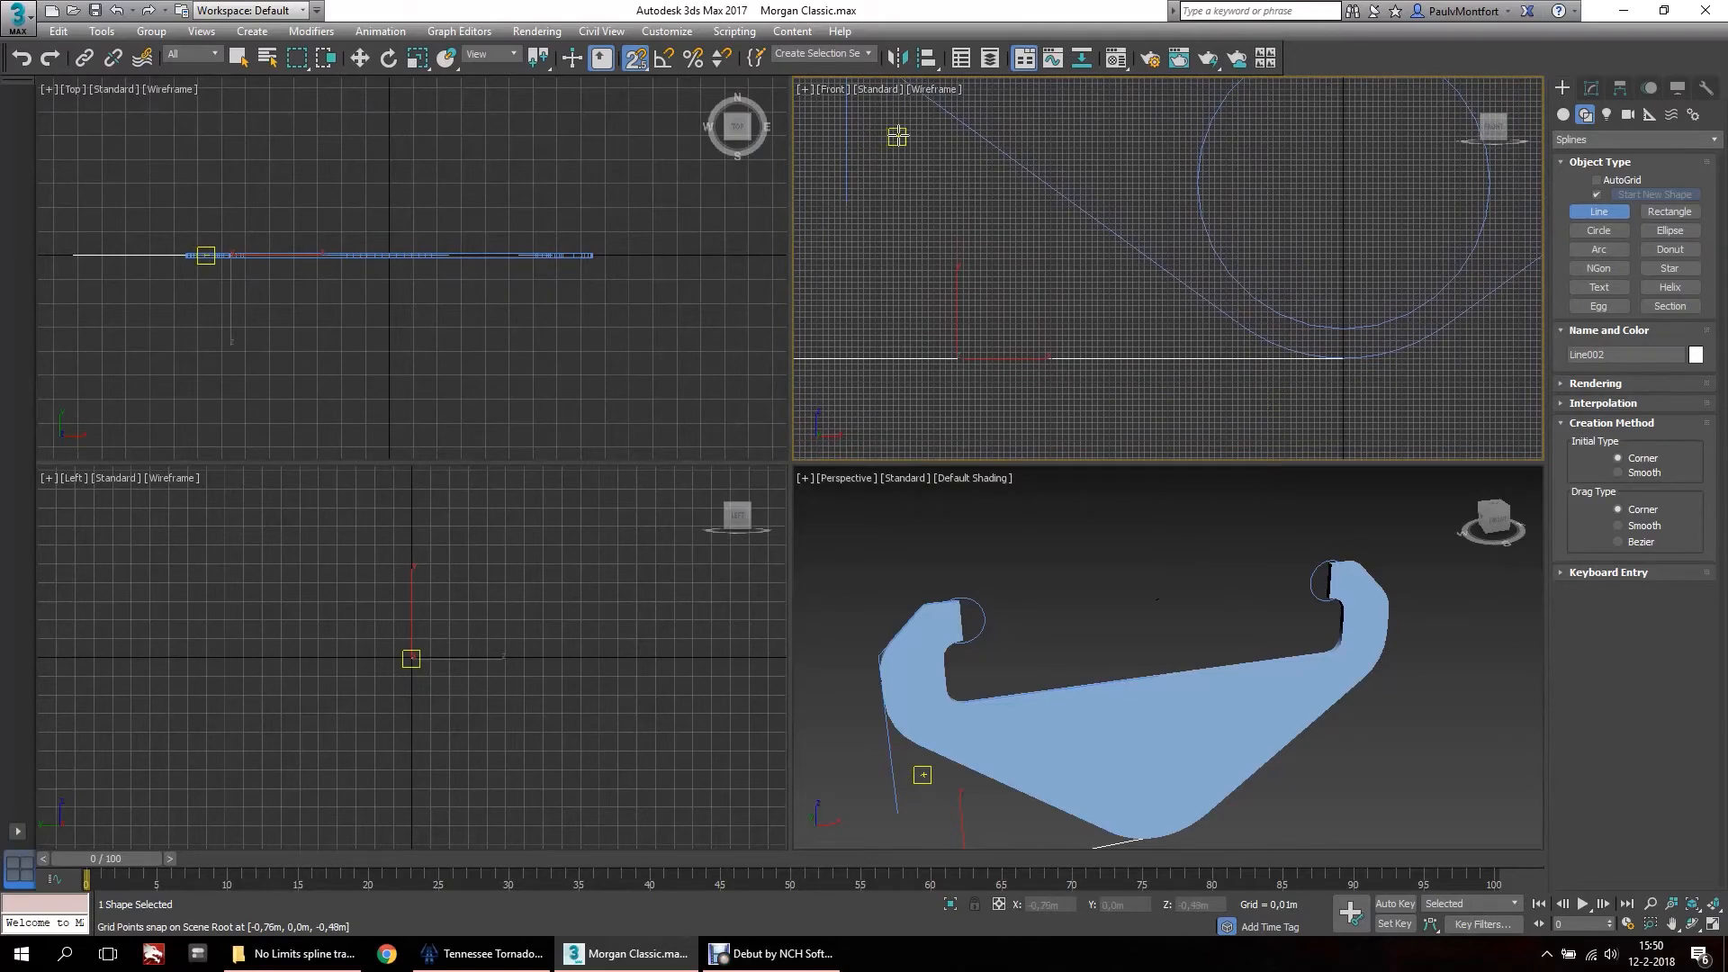
Turn on angle snapping with a 1-degree increment.
middle_click_drag(1318, 236, 1263, 272)
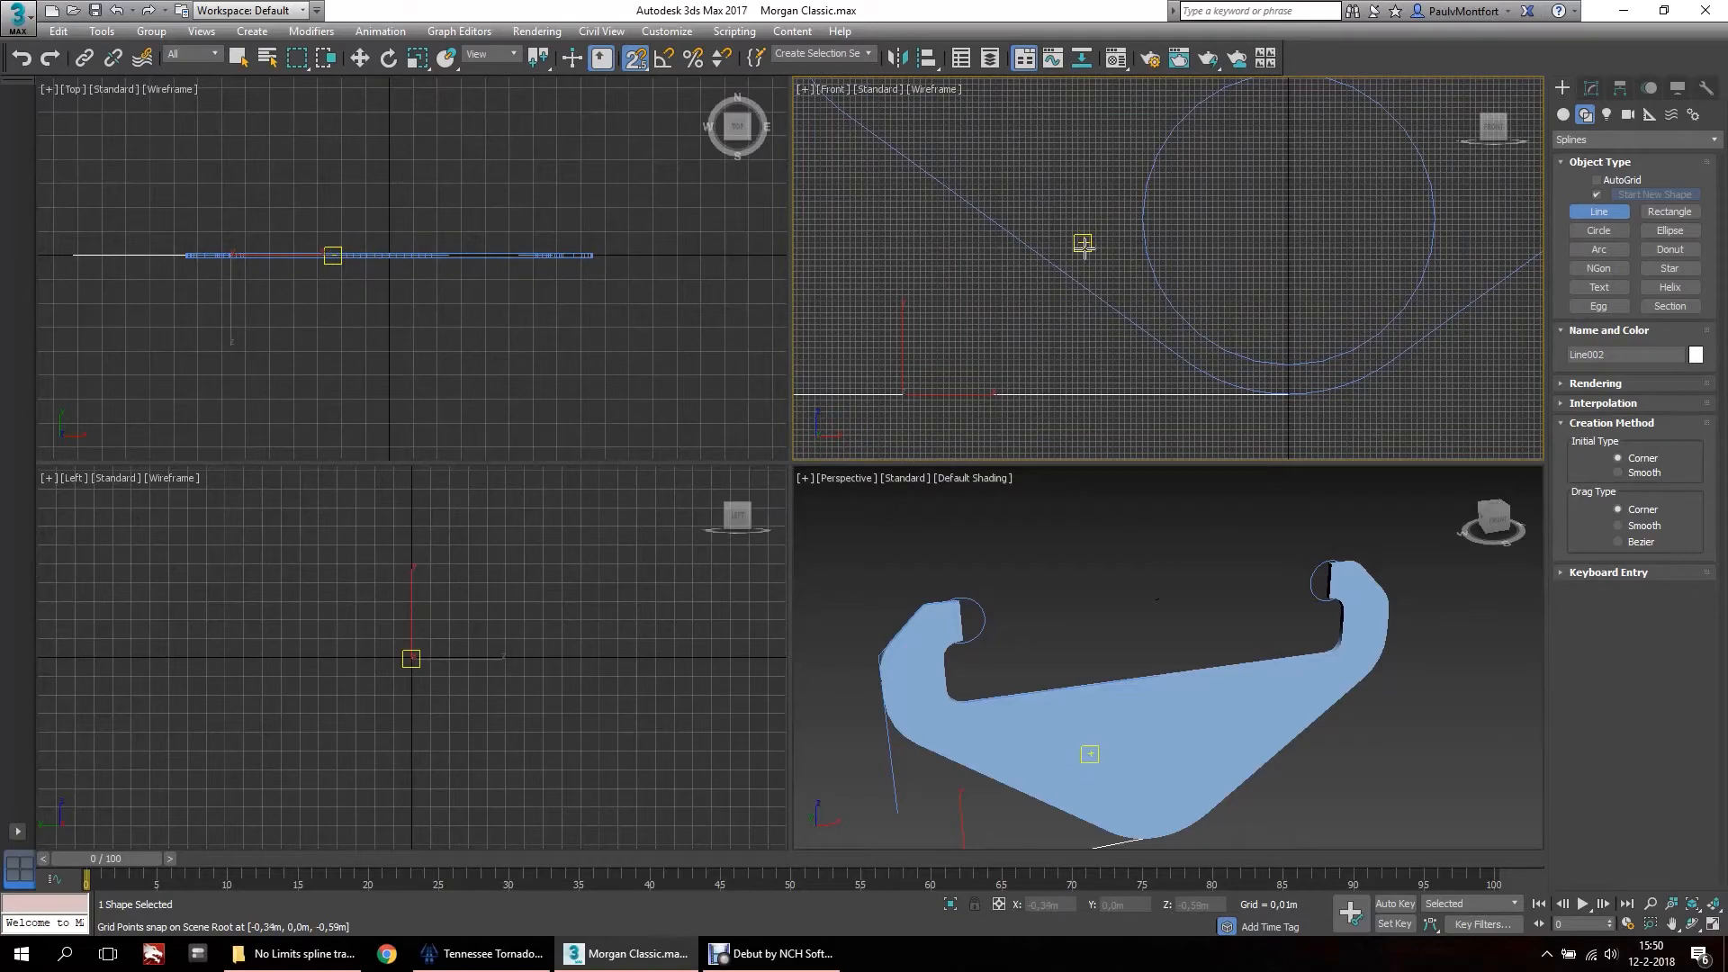
middle_click_drag(1057, 275, 1136, 303)
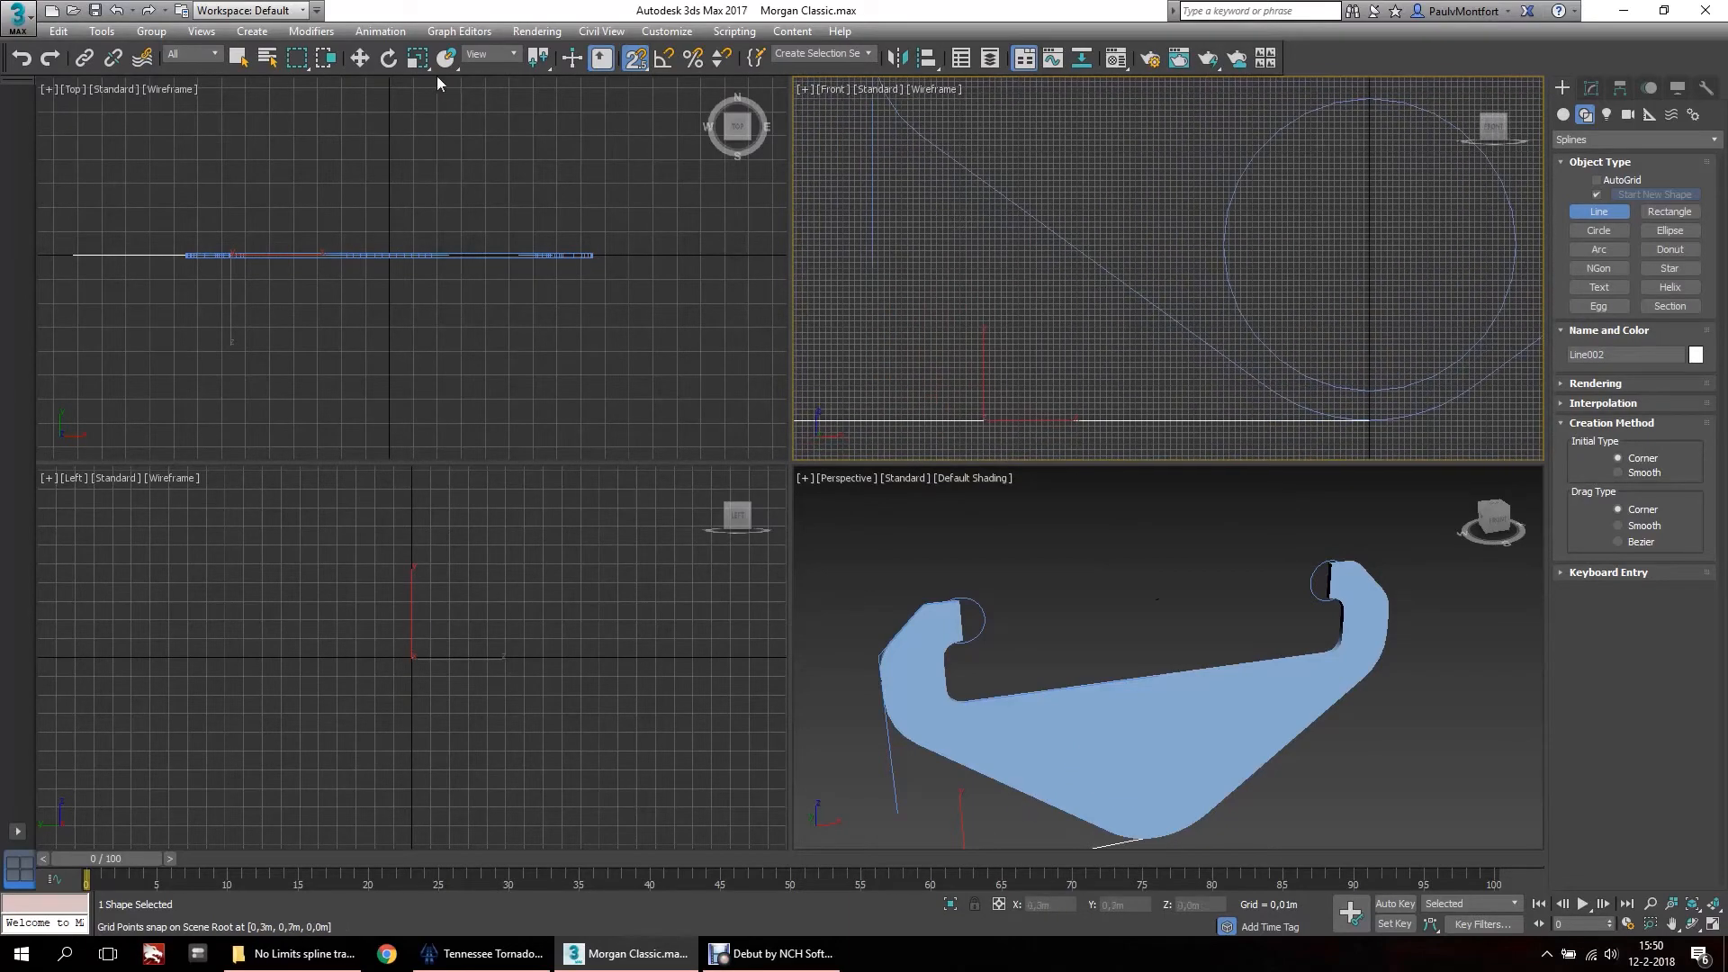
left_click(663, 60)
right_click(663, 59)
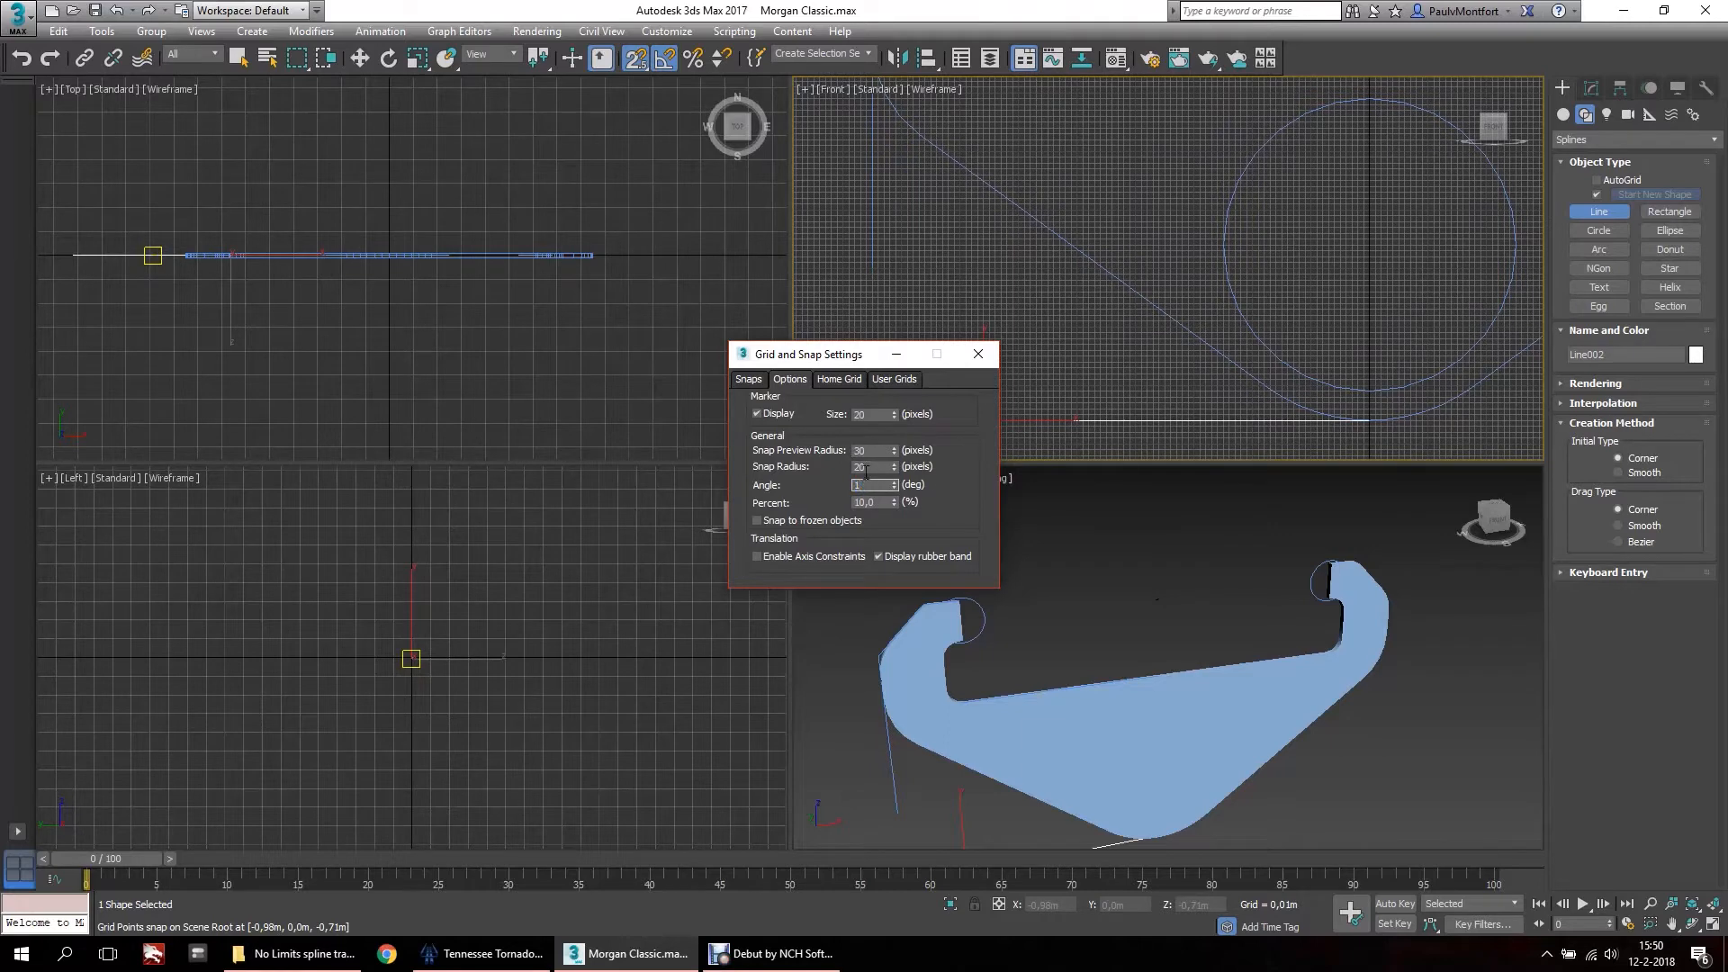
left_click(978, 354)
middle_click_drag(1023, 346, 1006, 323)
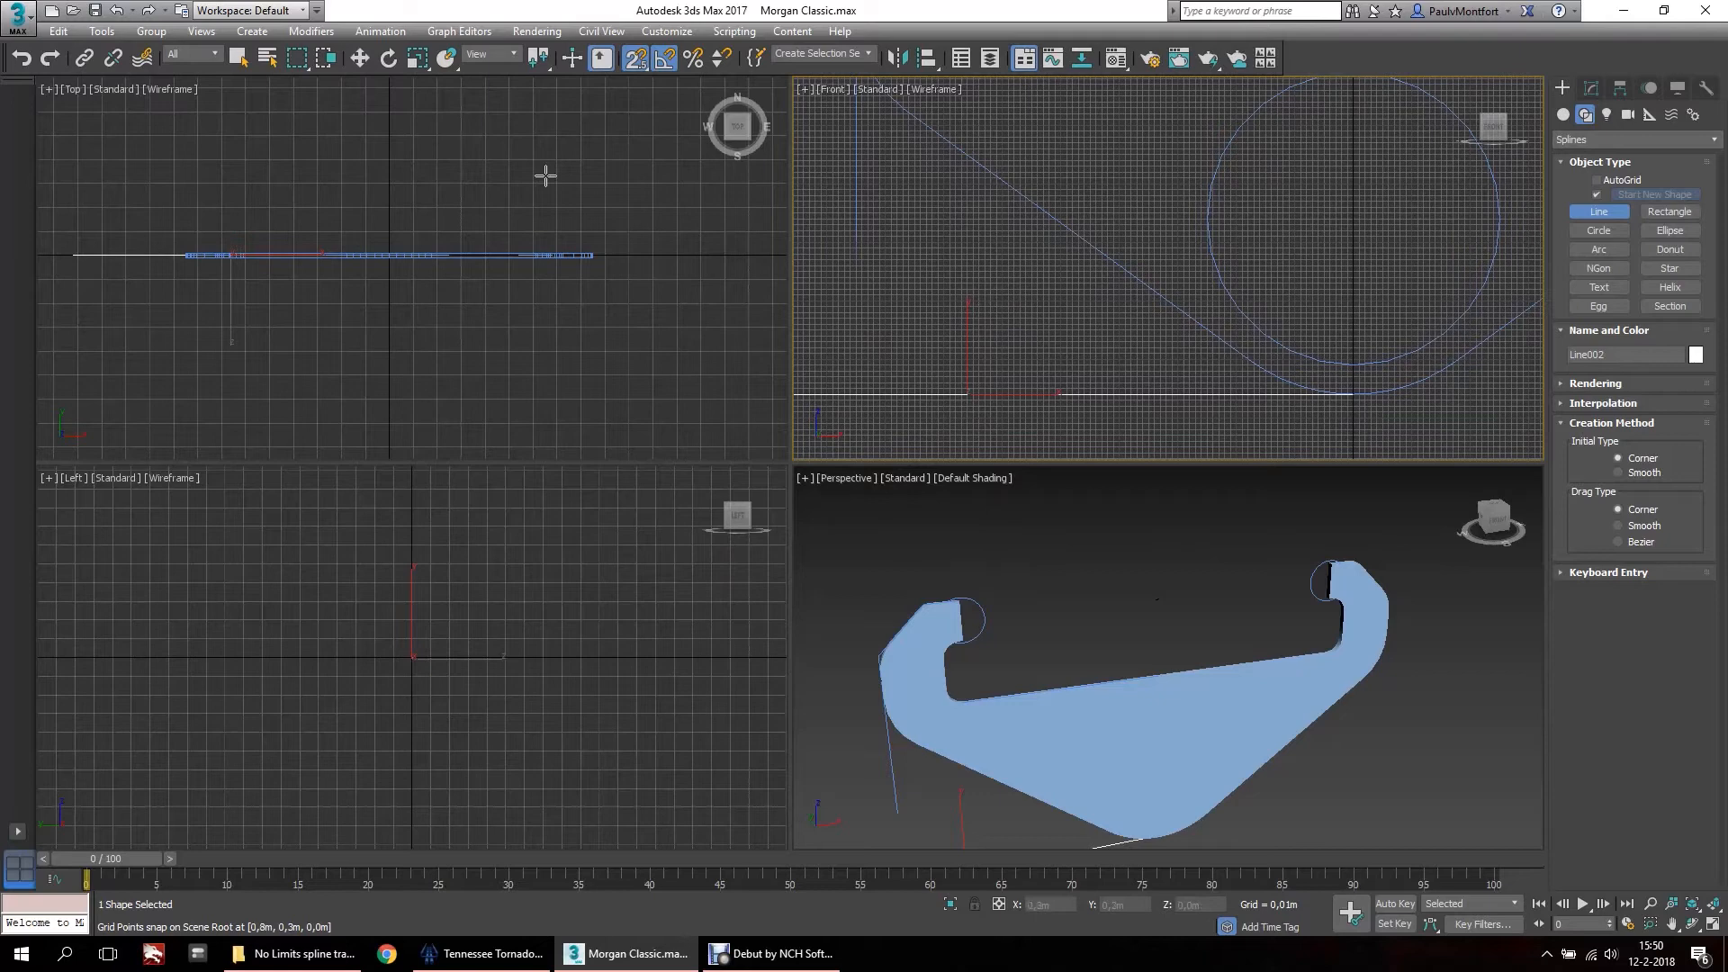
Activate Rotate for the horizontal line with the selection center as transform center, and lock the selection.
left_click(389, 59)
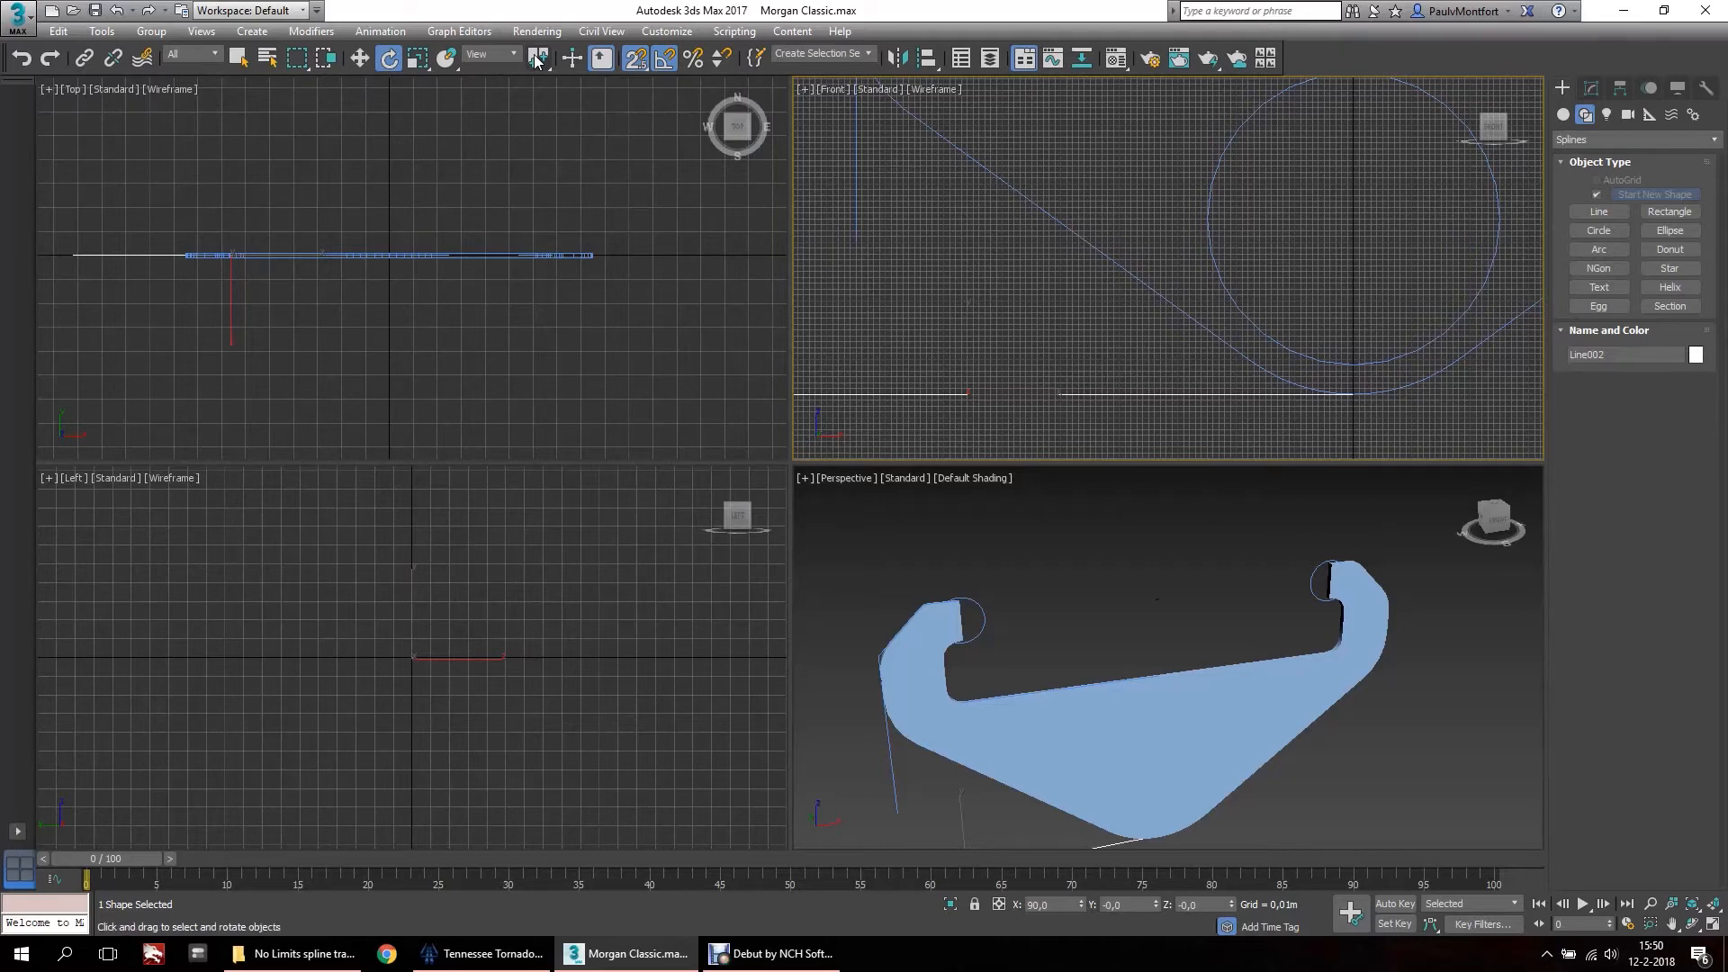
mouse_move(919, 396)
left_mouse_down()
mouse_move(876, 386)
mouse_move(960, 401)
mouse_move(892, 399)
mouse_move(922, 407)
left_mouse_up()
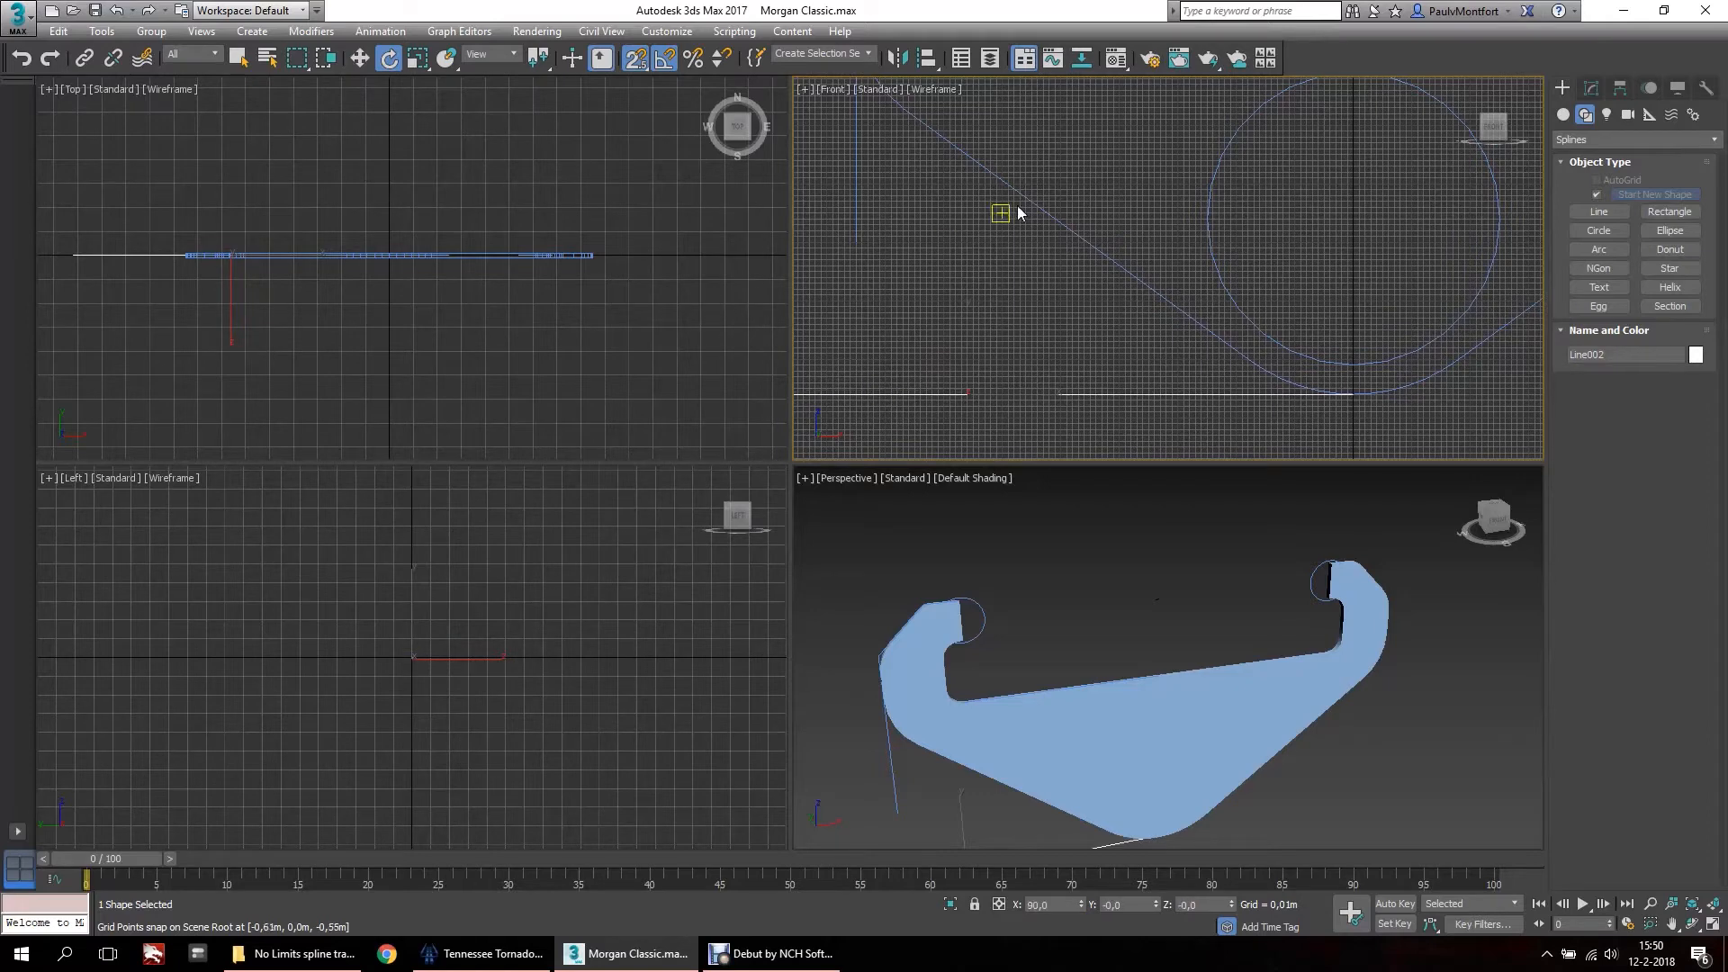
middle_click_drag(1232, 199, 1170, 203)
left_click_drag(542, 62, 536, 129)
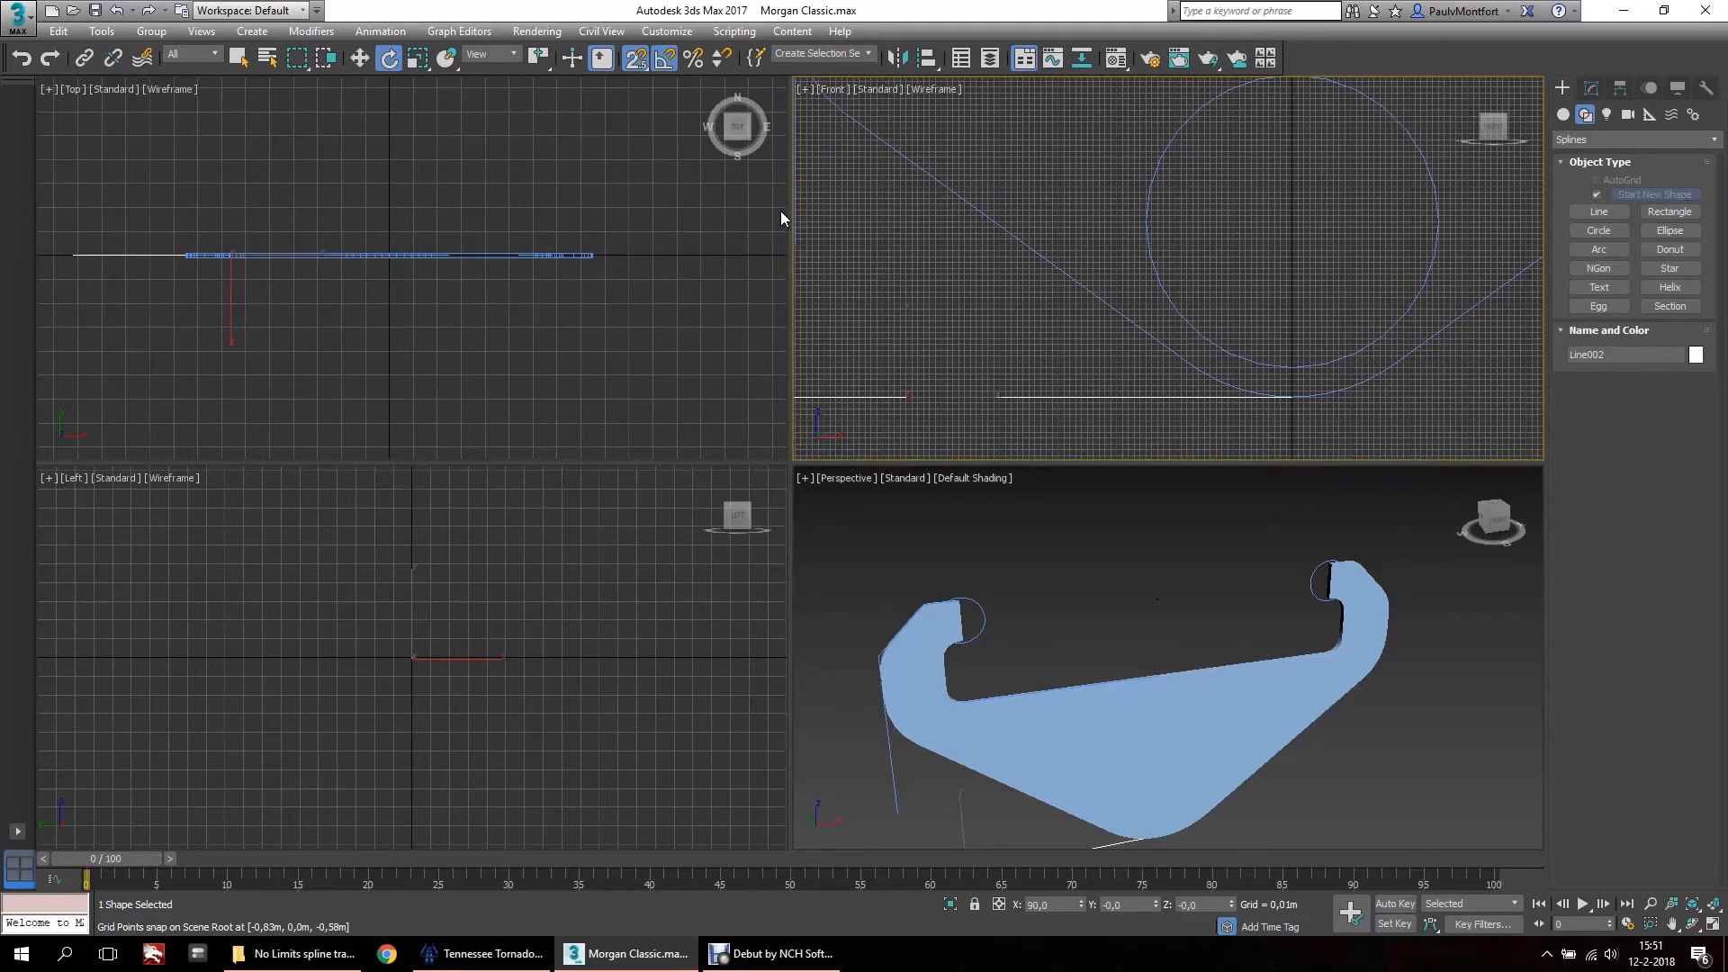
middle_click_drag(1197, 237, 1134, 245)
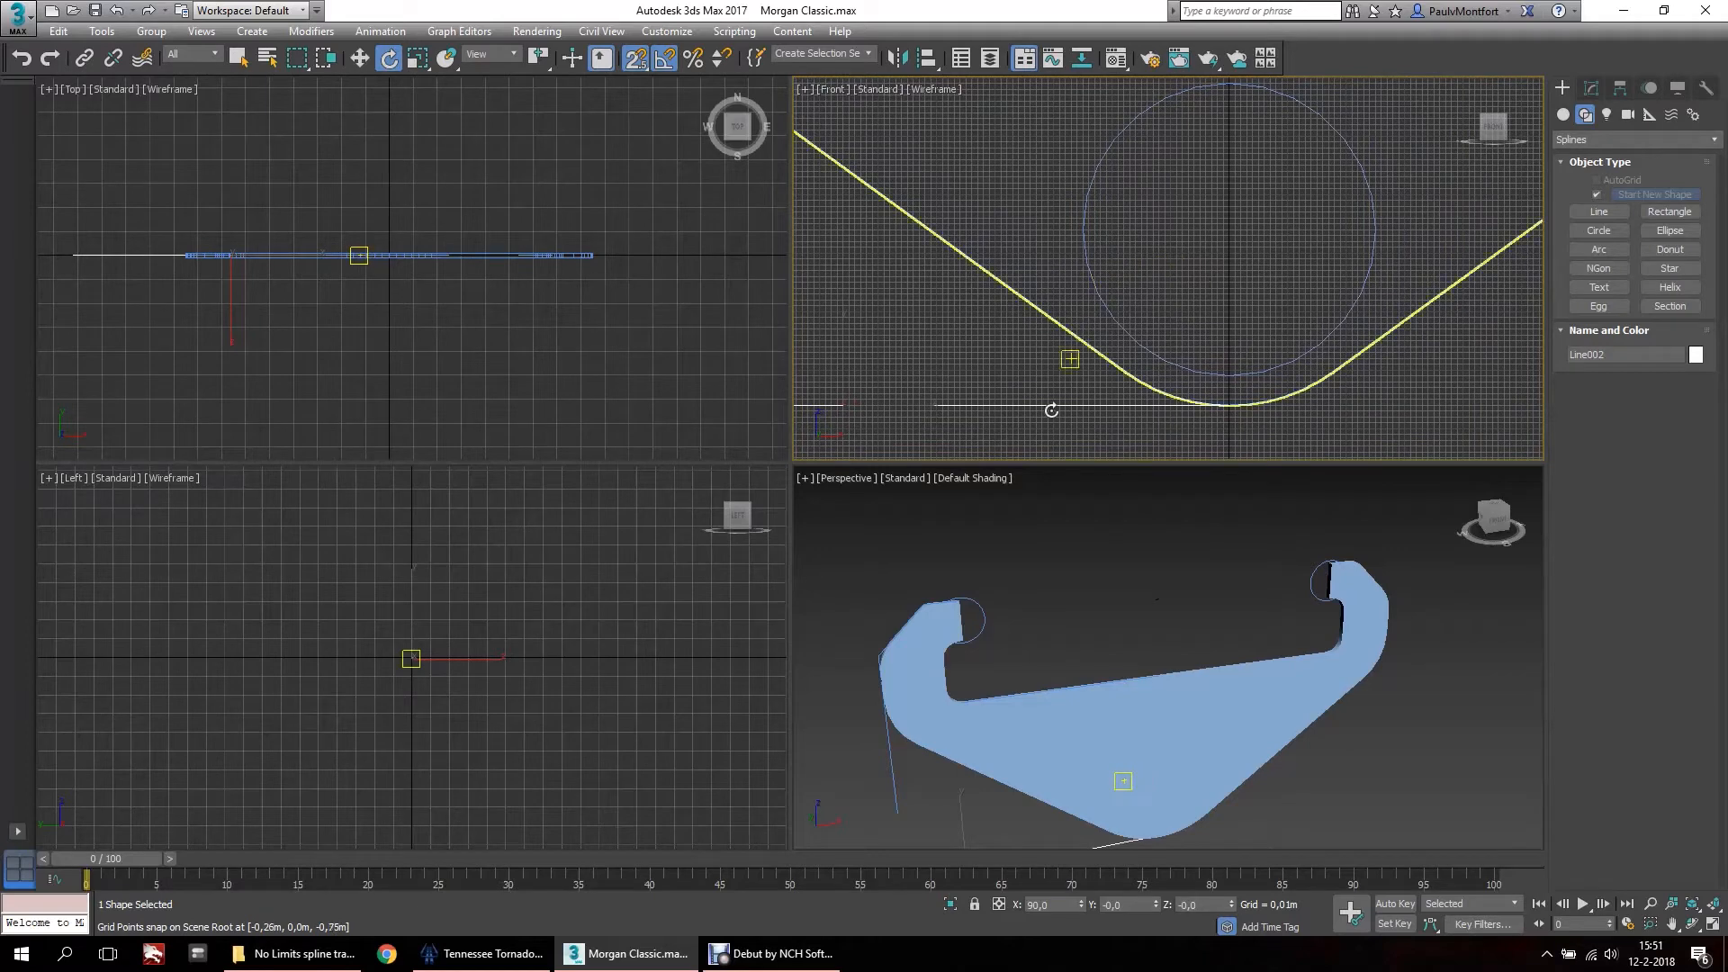
left_click(973, 901)
Rotate the locked line 36 degrees about the backbone circle's centre at Z -0.56 m, aligning it with the crosstie's sloping left edge.
scroll(1282, 193, "up", 4)
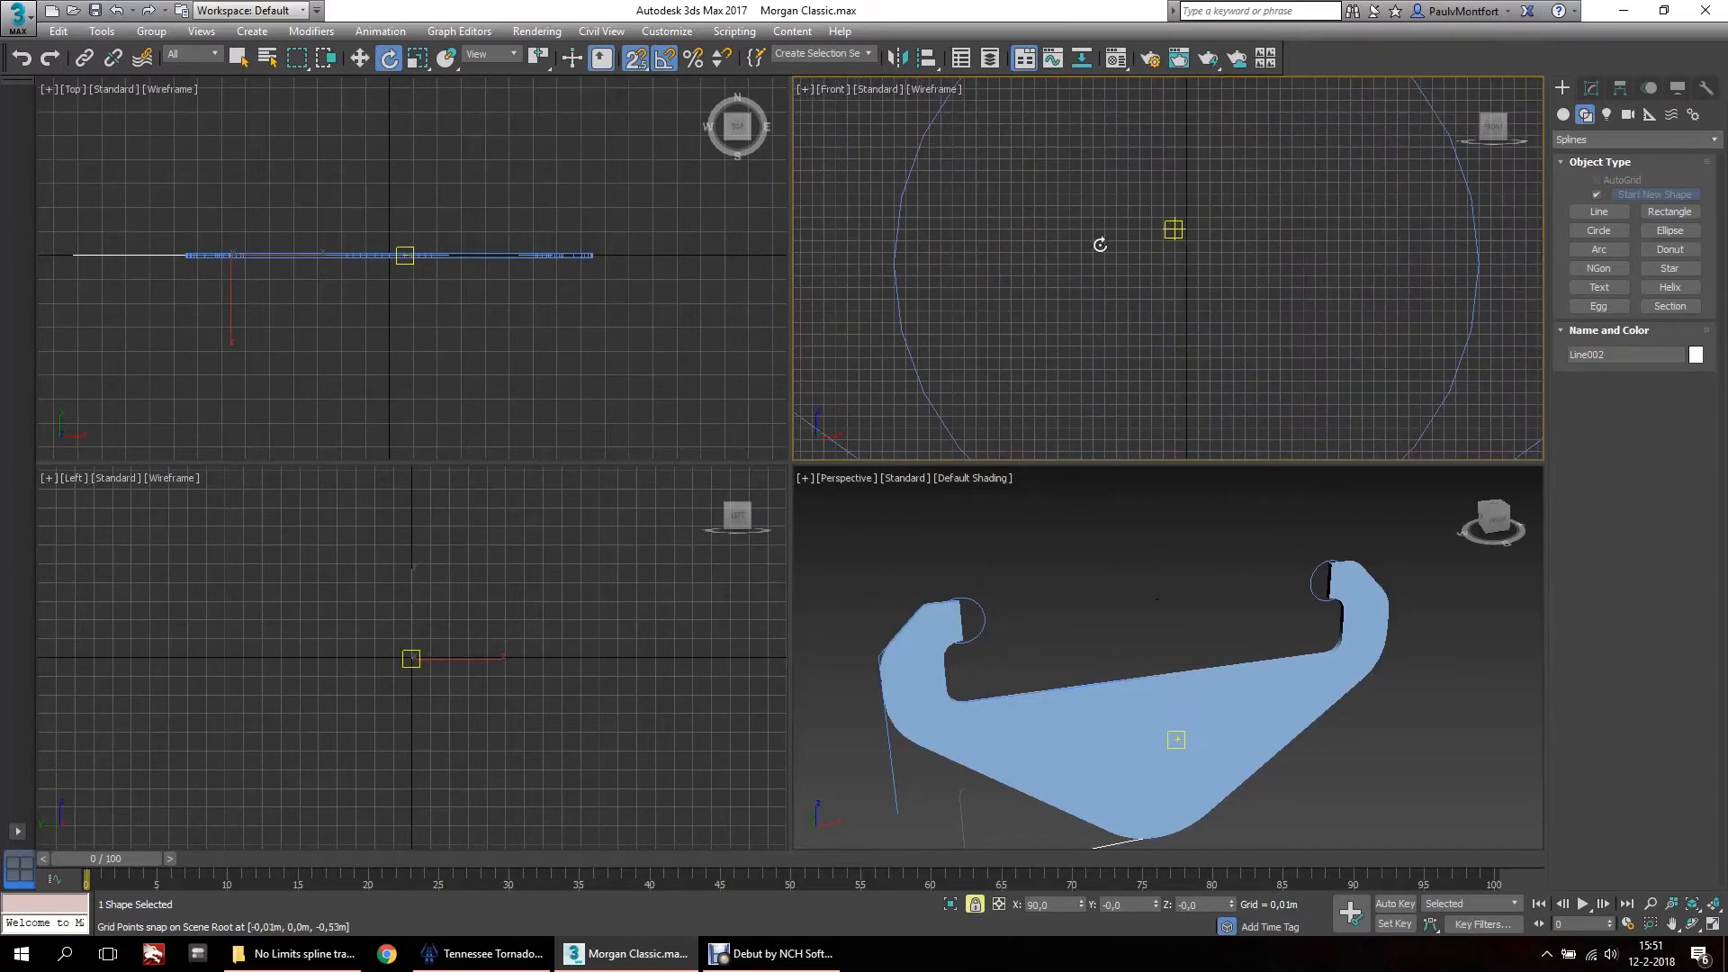
scroll(926, 278, "up", 2)
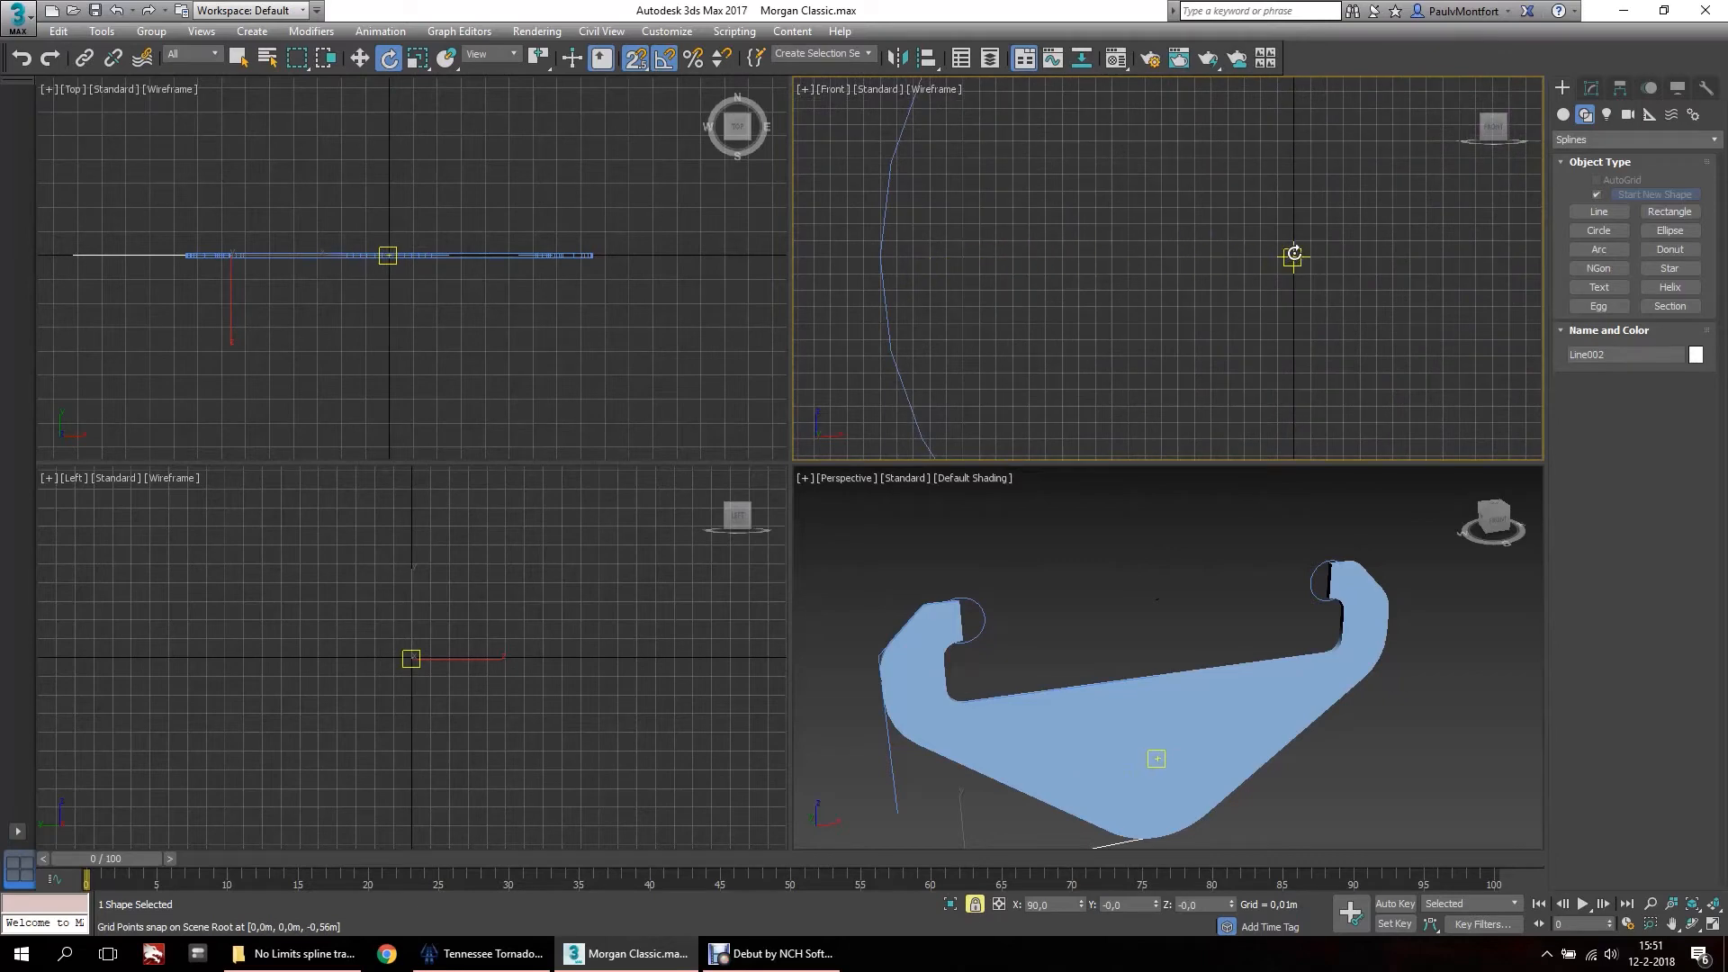
left_click_drag(1293, 254, 1229, 267)
scroll(1273, 260, "down", 6)
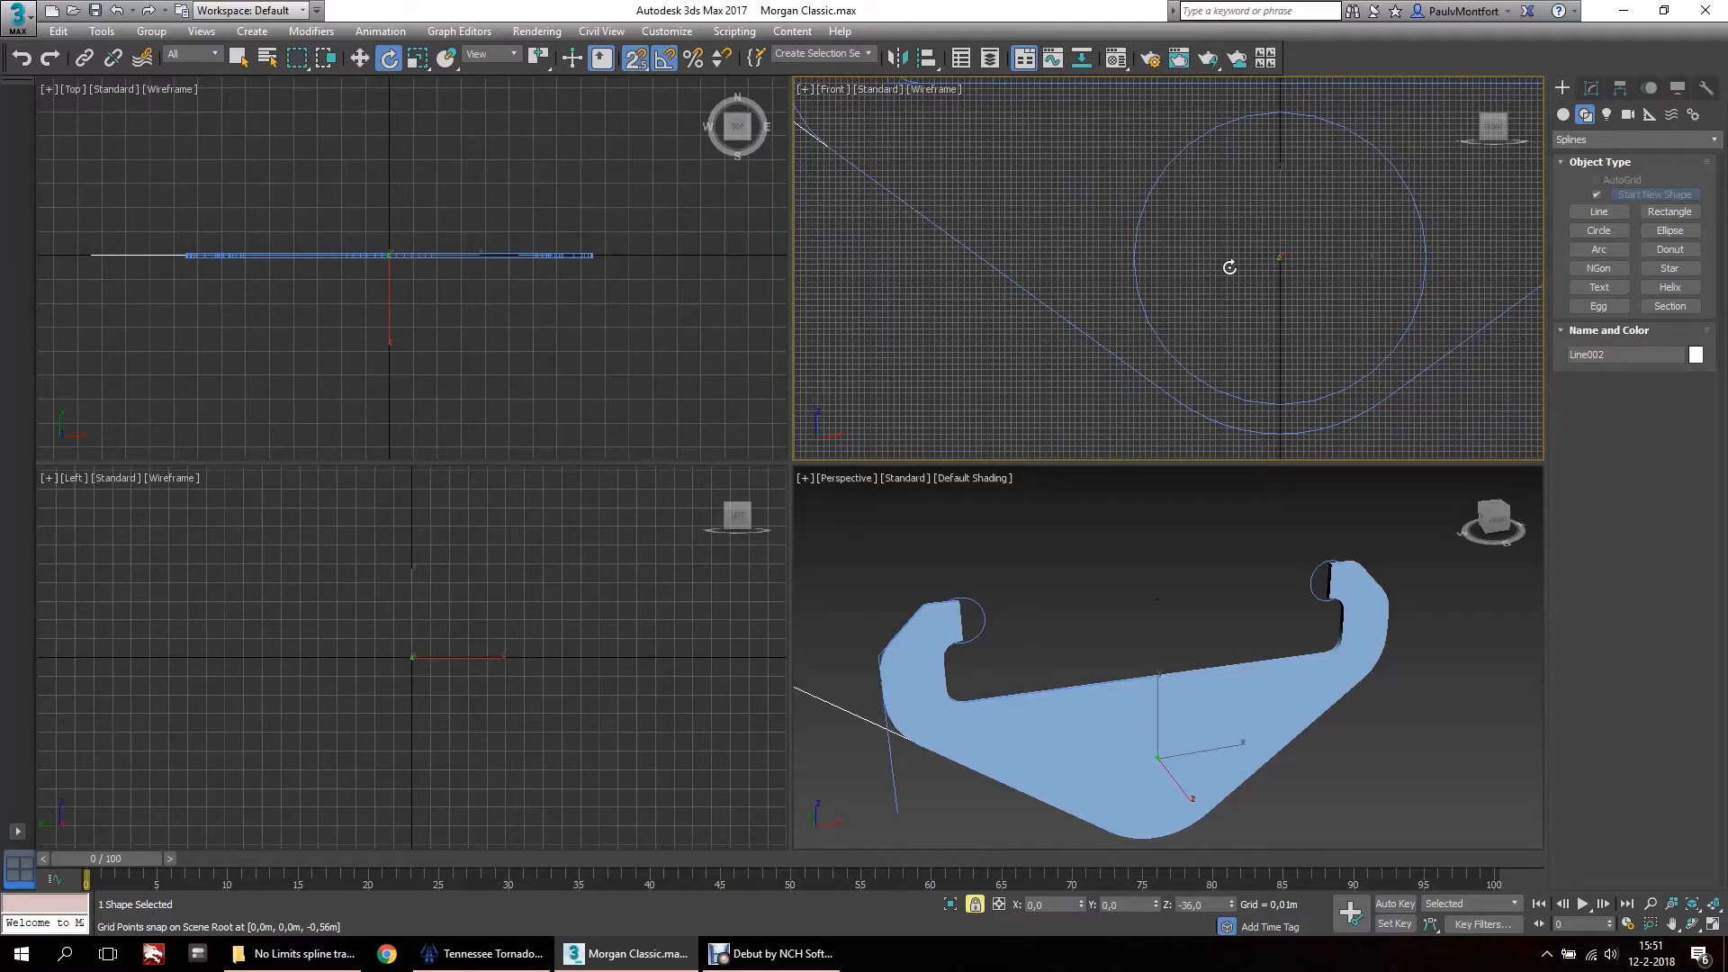
left_click_drag(1229, 267, 1230, 268)
left_click_drag(1229, 269, 1229, 268)
scroll(1285, 278, "down", 3)
right_click(1293, 274)
left_click(1000, 290)
middle_click_drag(1219, 322, 1148, 326)
scroll(1193, 373, "up", 3)
scroll(1195, 373, "down", 3)
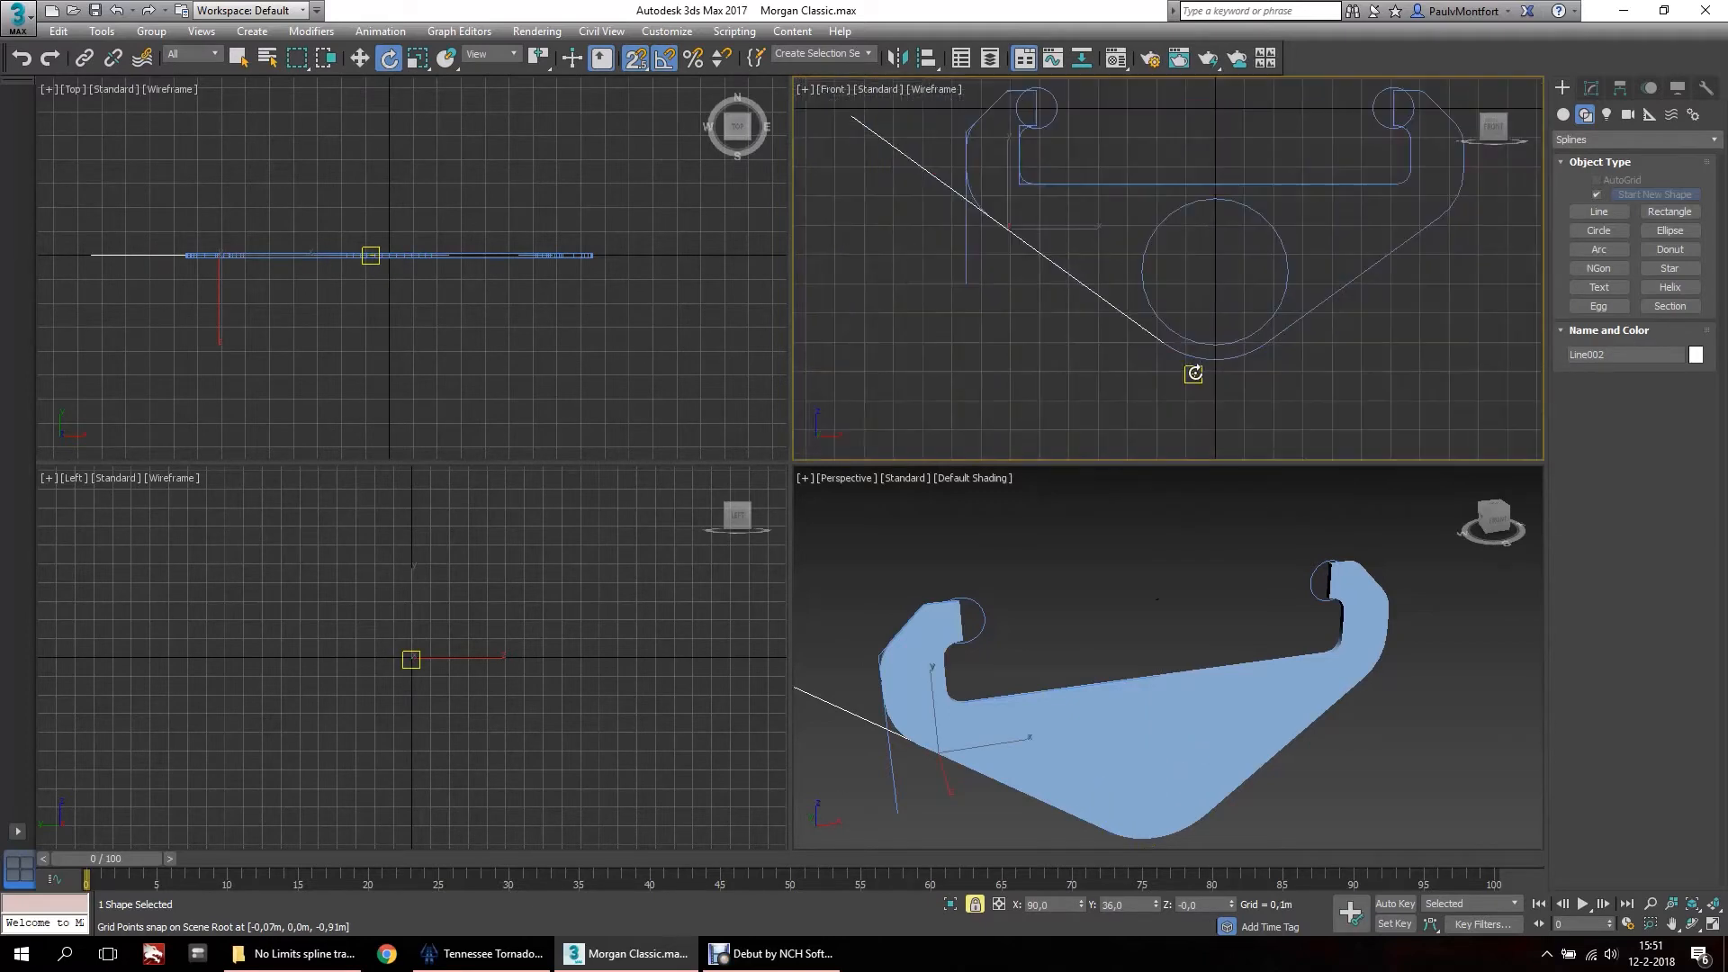
Draw a circle centred on the backbone circle, with its radius reaching the crosstie's rounded bottom edge.
scroll(1211, 333, "up", 3)
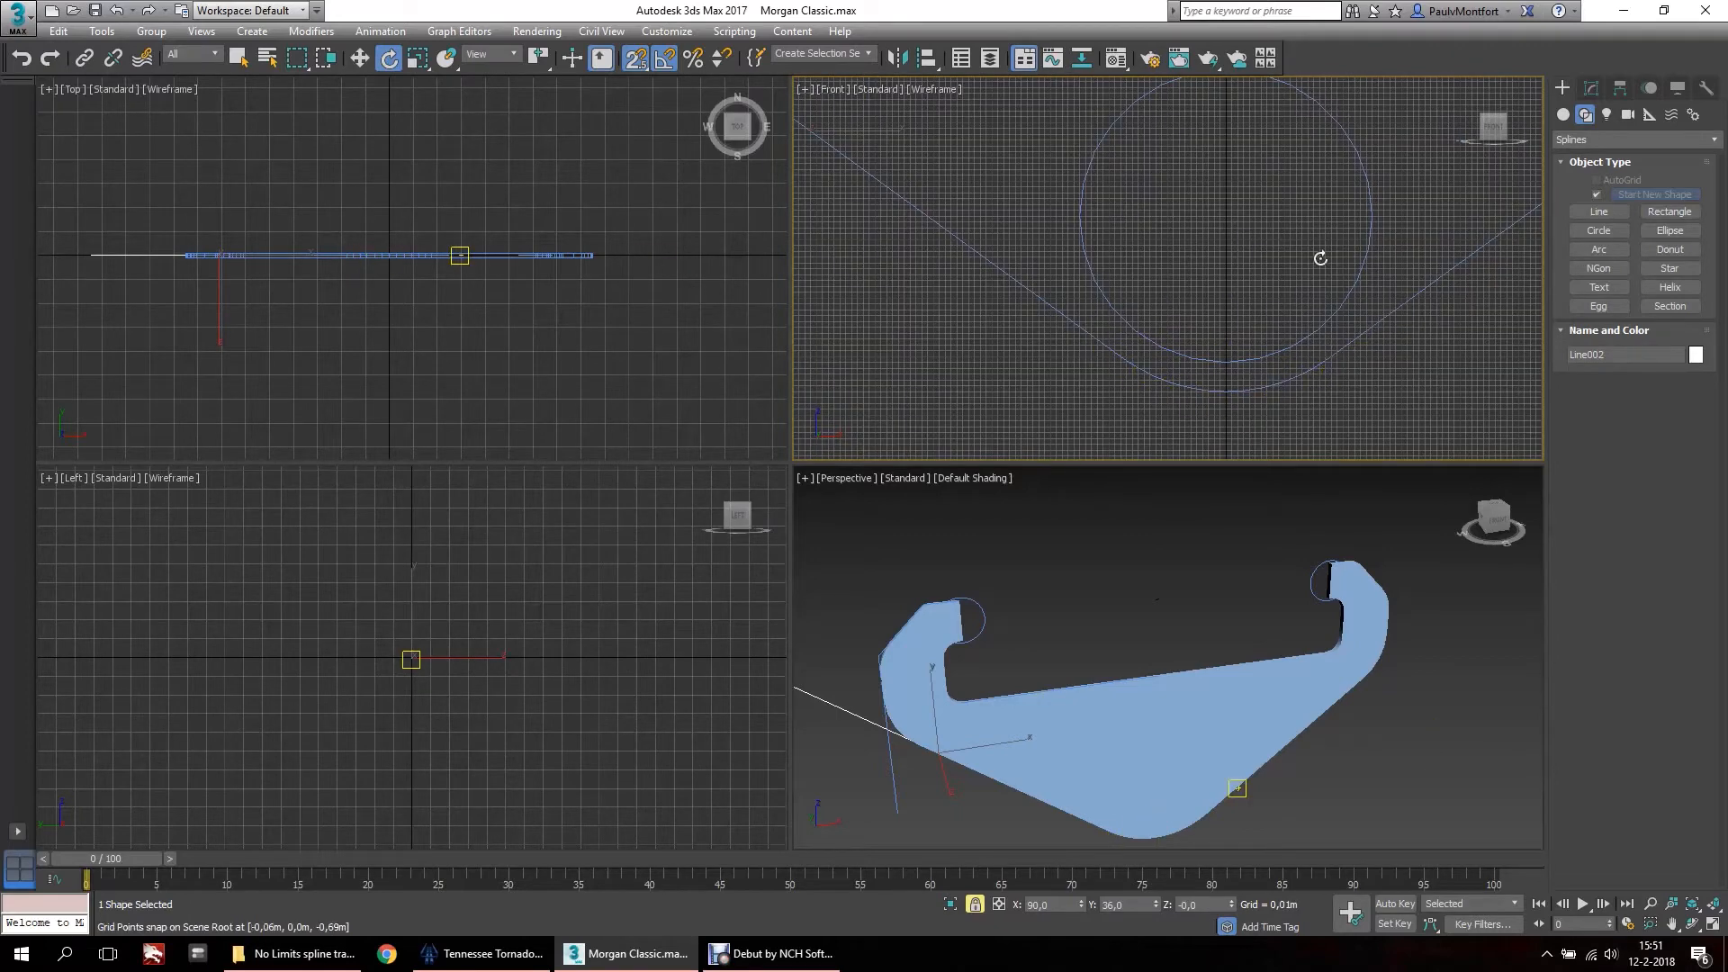
left_click(1589, 231)
scroll(1217, 212, "up", 3)
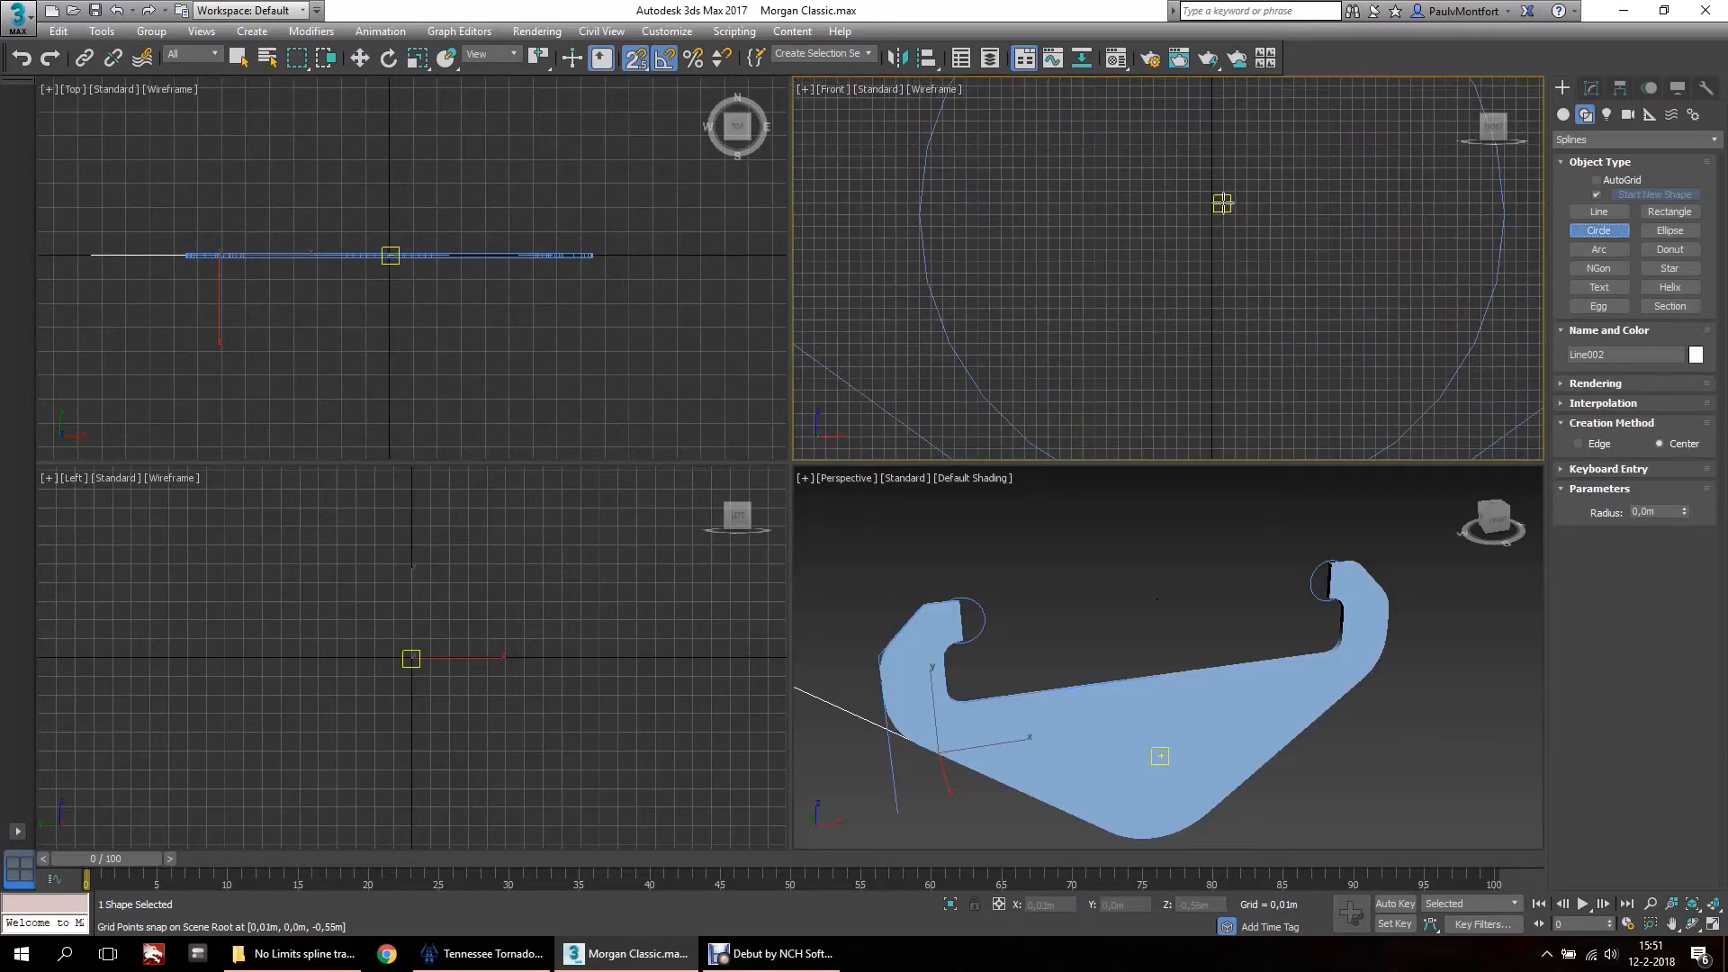
left_click_drag(1213, 214, 1152, 381)
scroll(1104, 200, "down", 3)
scroll(1156, 382, "up", 3)
scroll(1239, 369, "down", 4)
key("e")
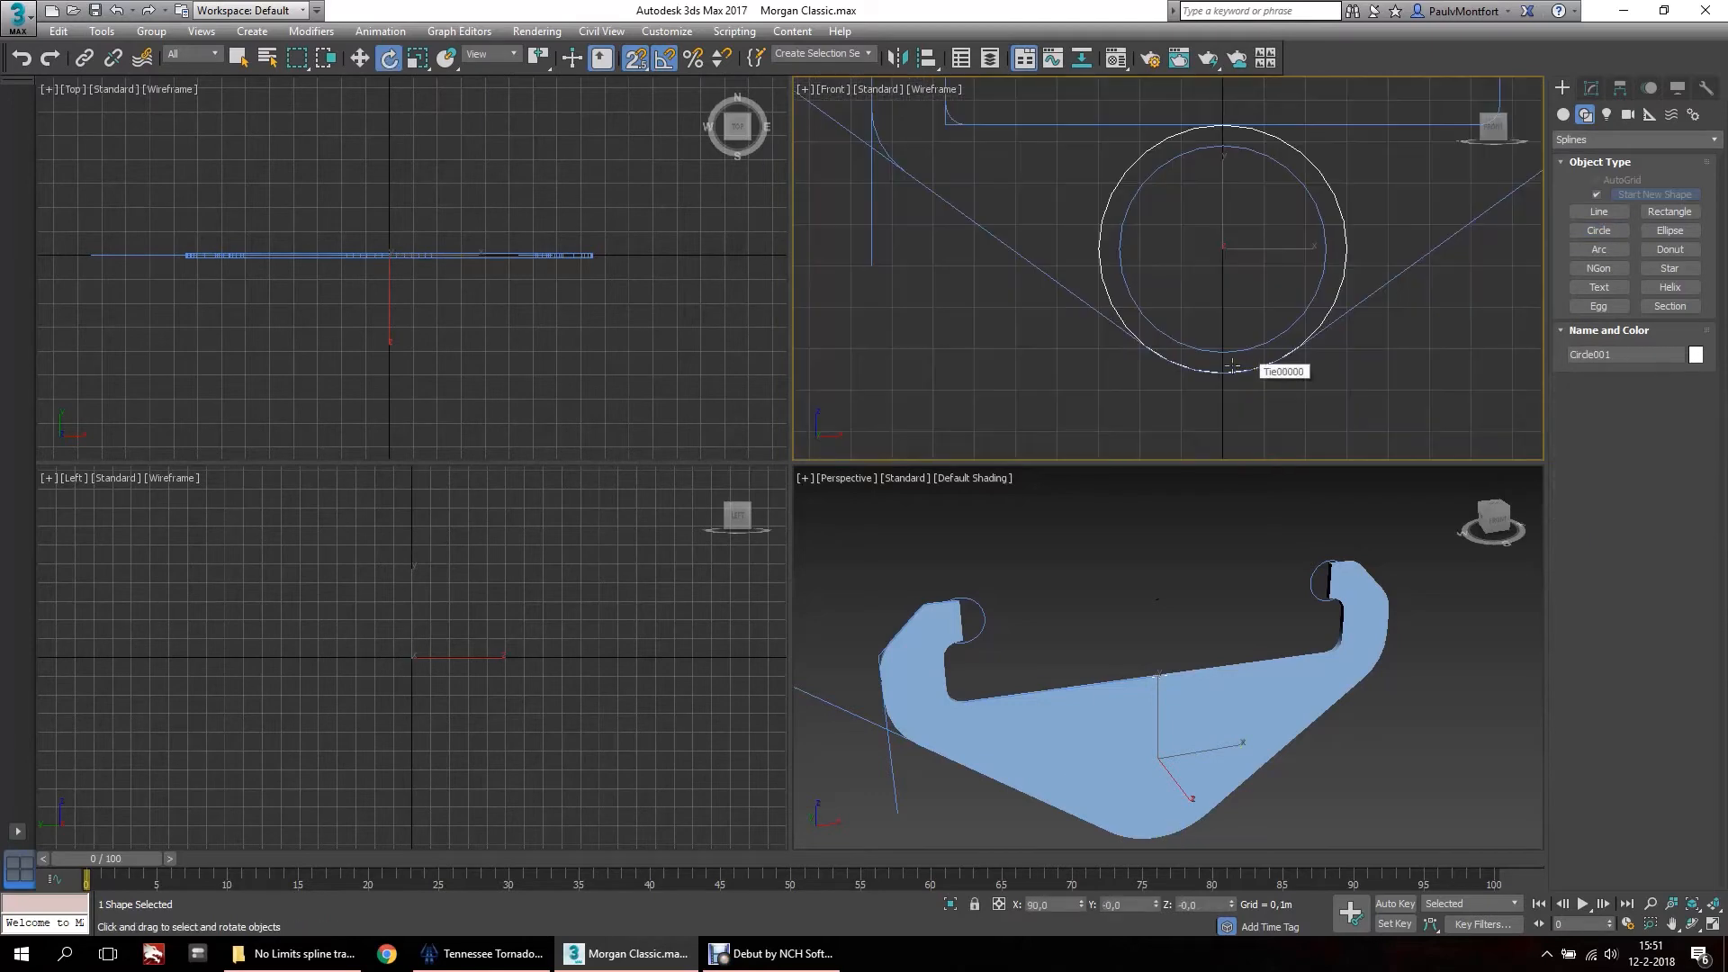
Attach the sloping line and the new outer circle to the traced crosstie outline.
middle_click_drag(1105, 307, 1106, 373)
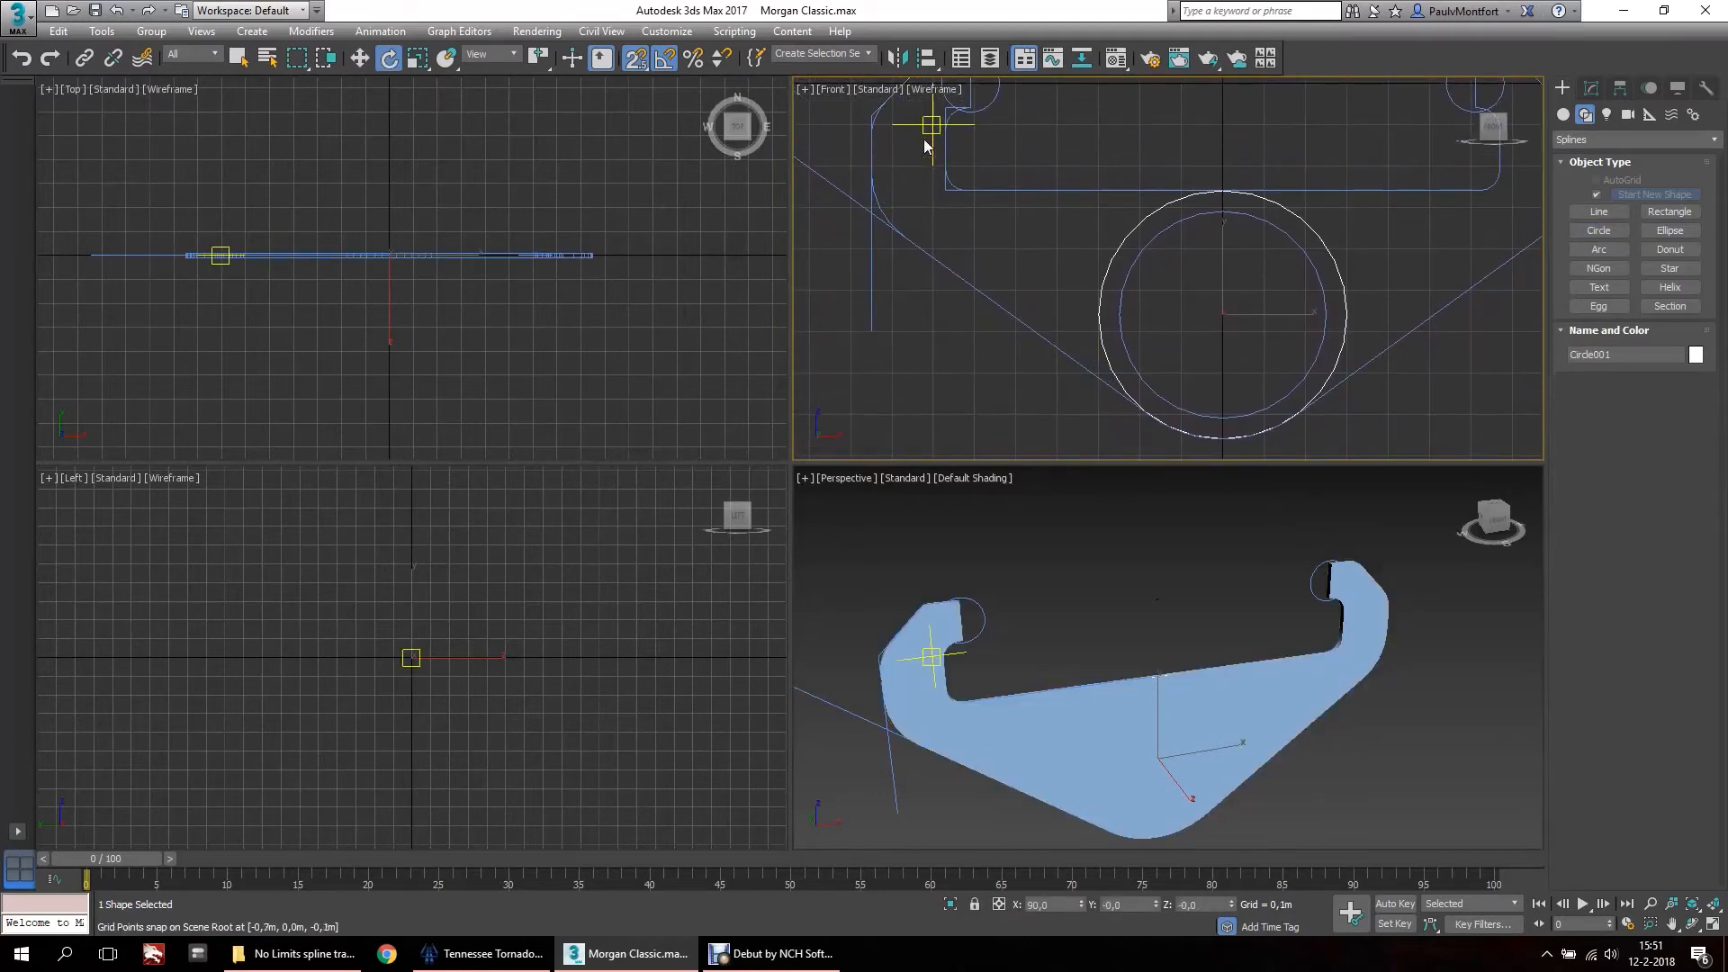
left_click(872, 274)
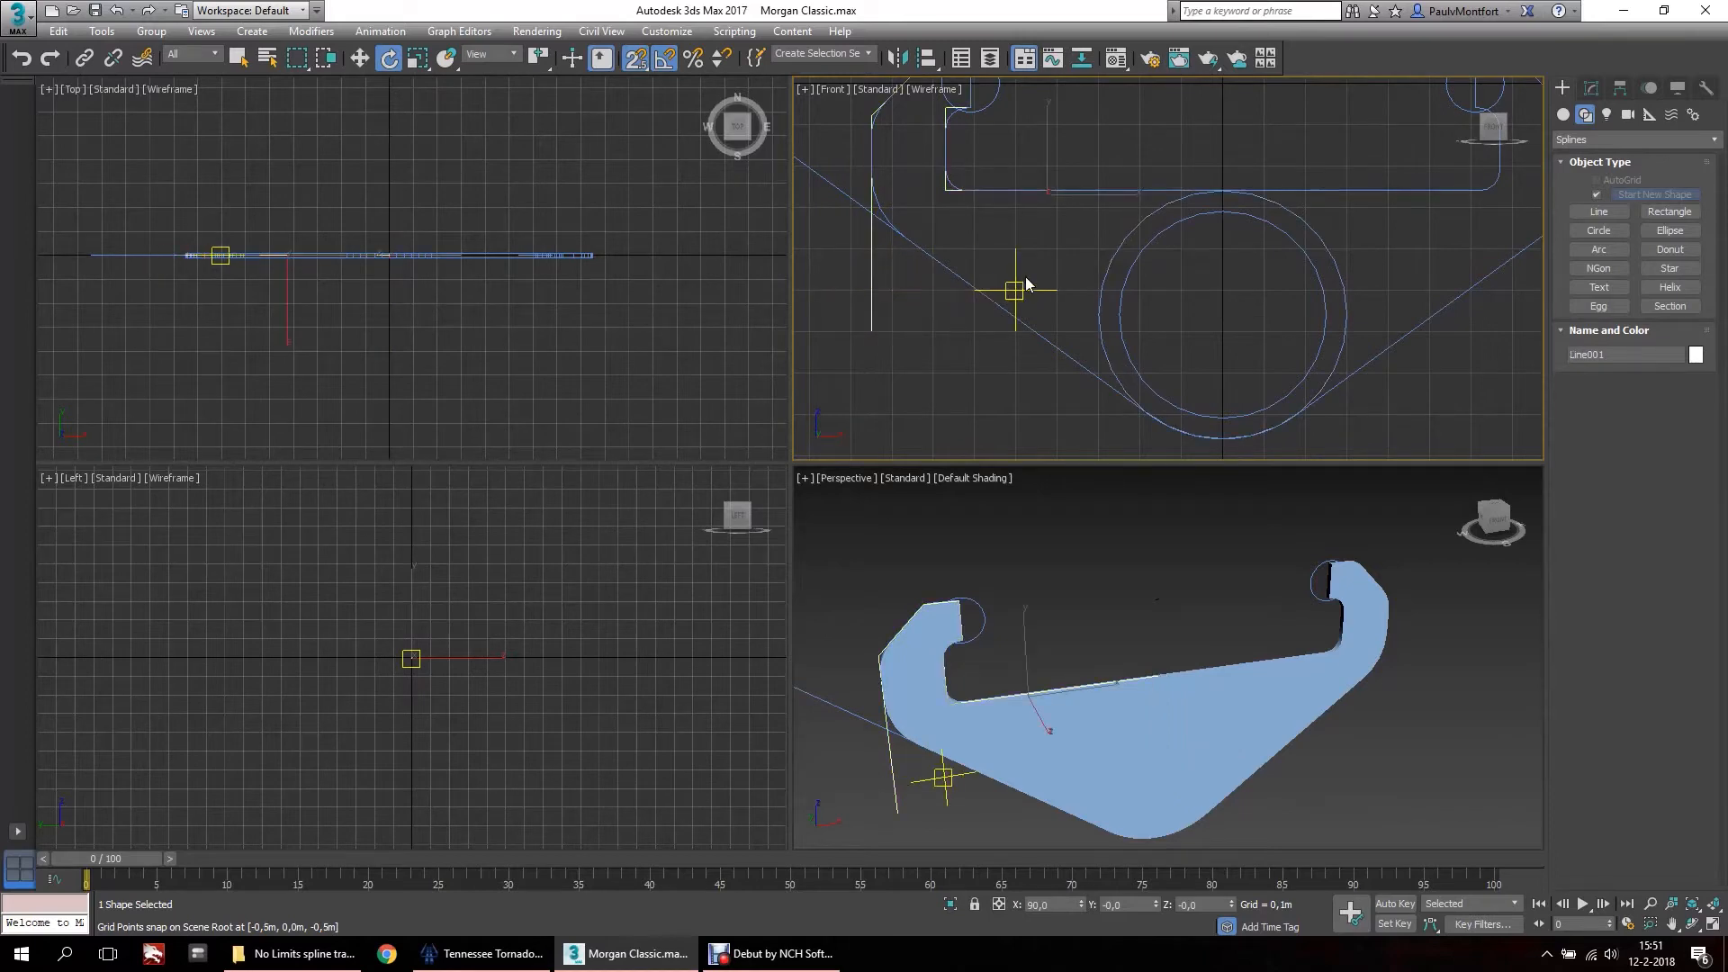
left_click(1585, 88)
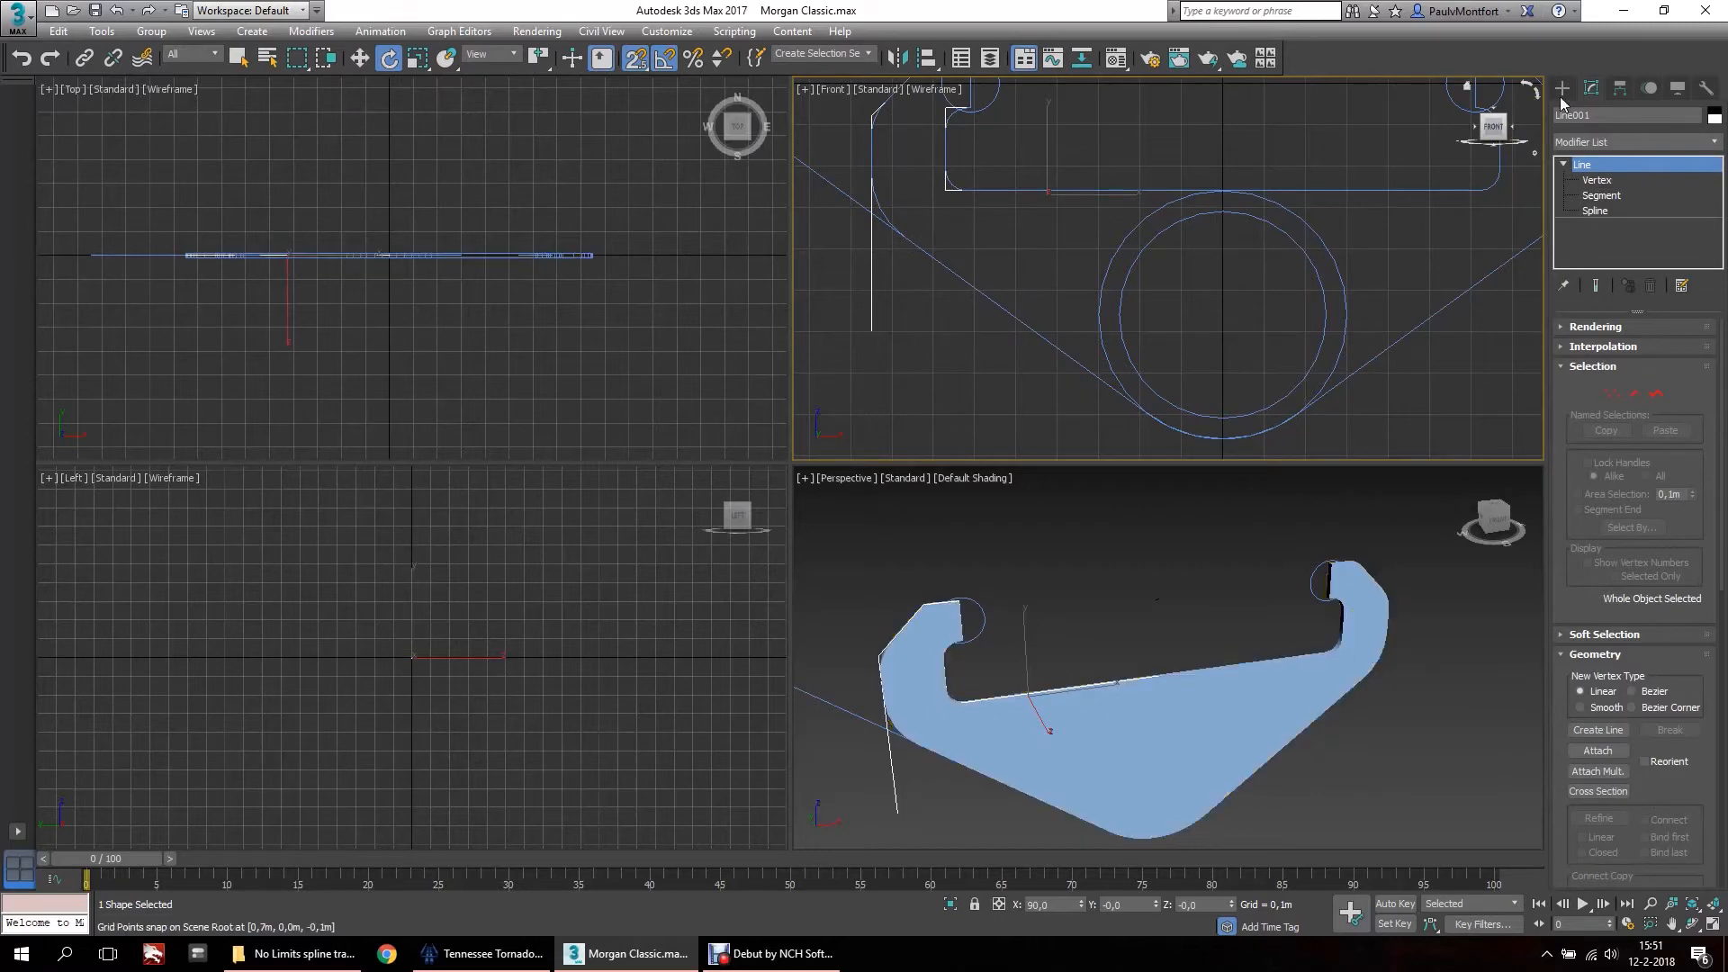
left_click(1600, 751)
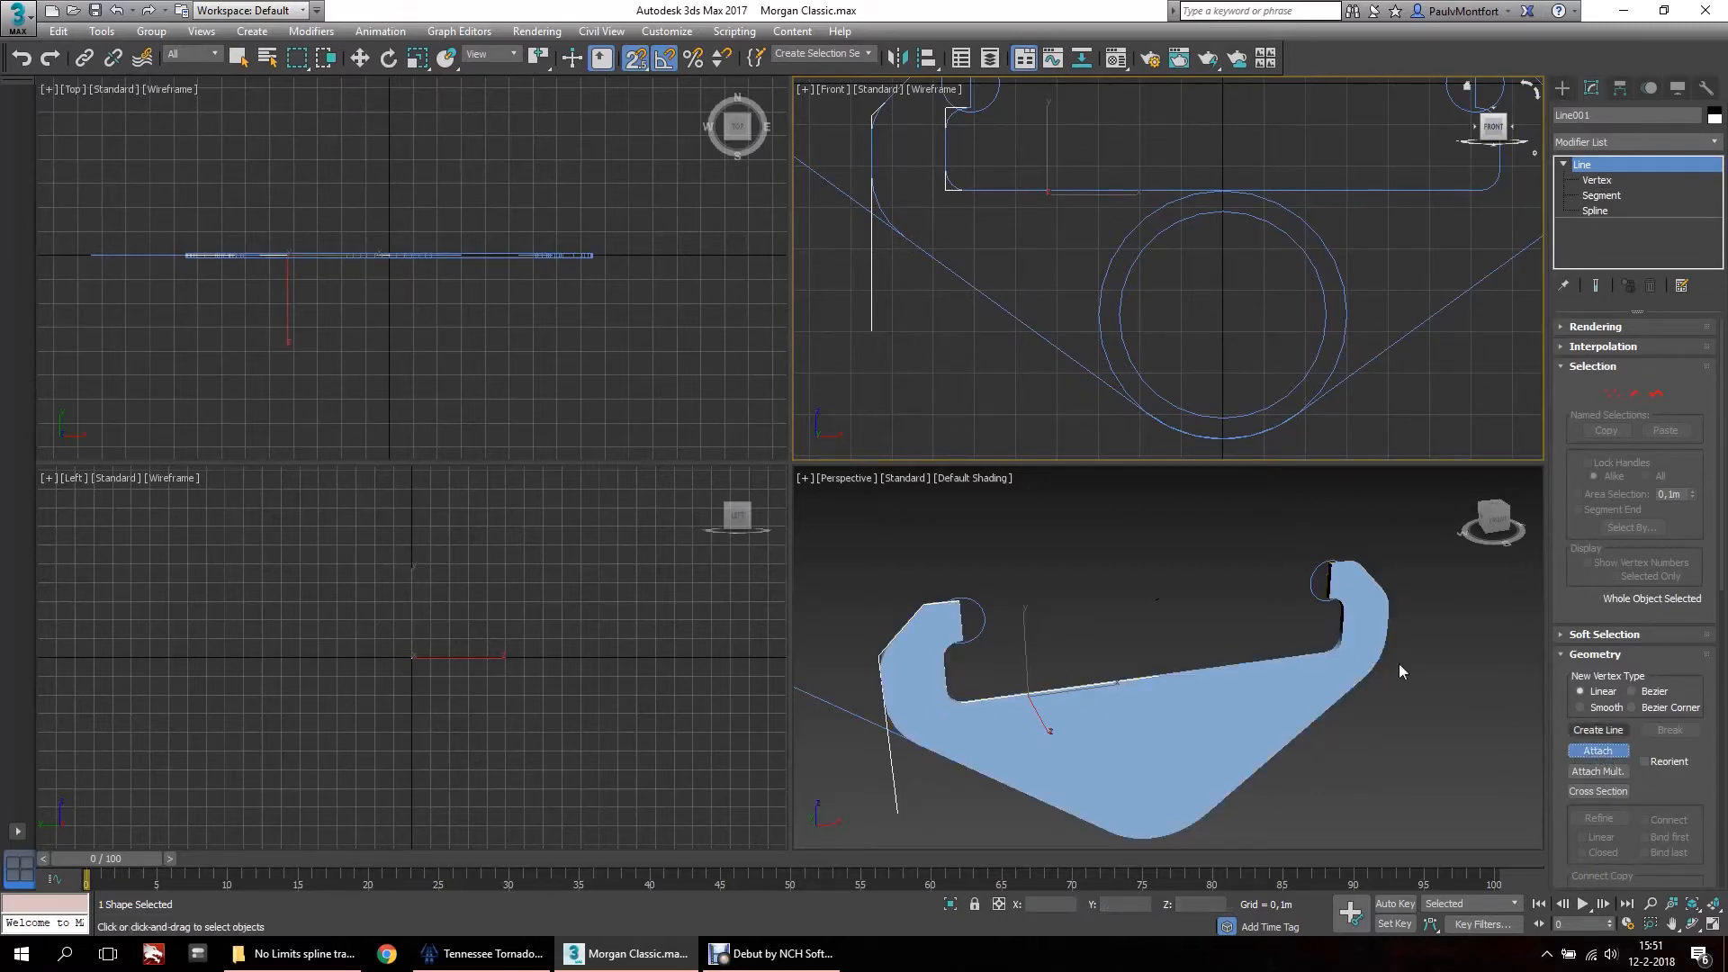
left_click(843, 192)
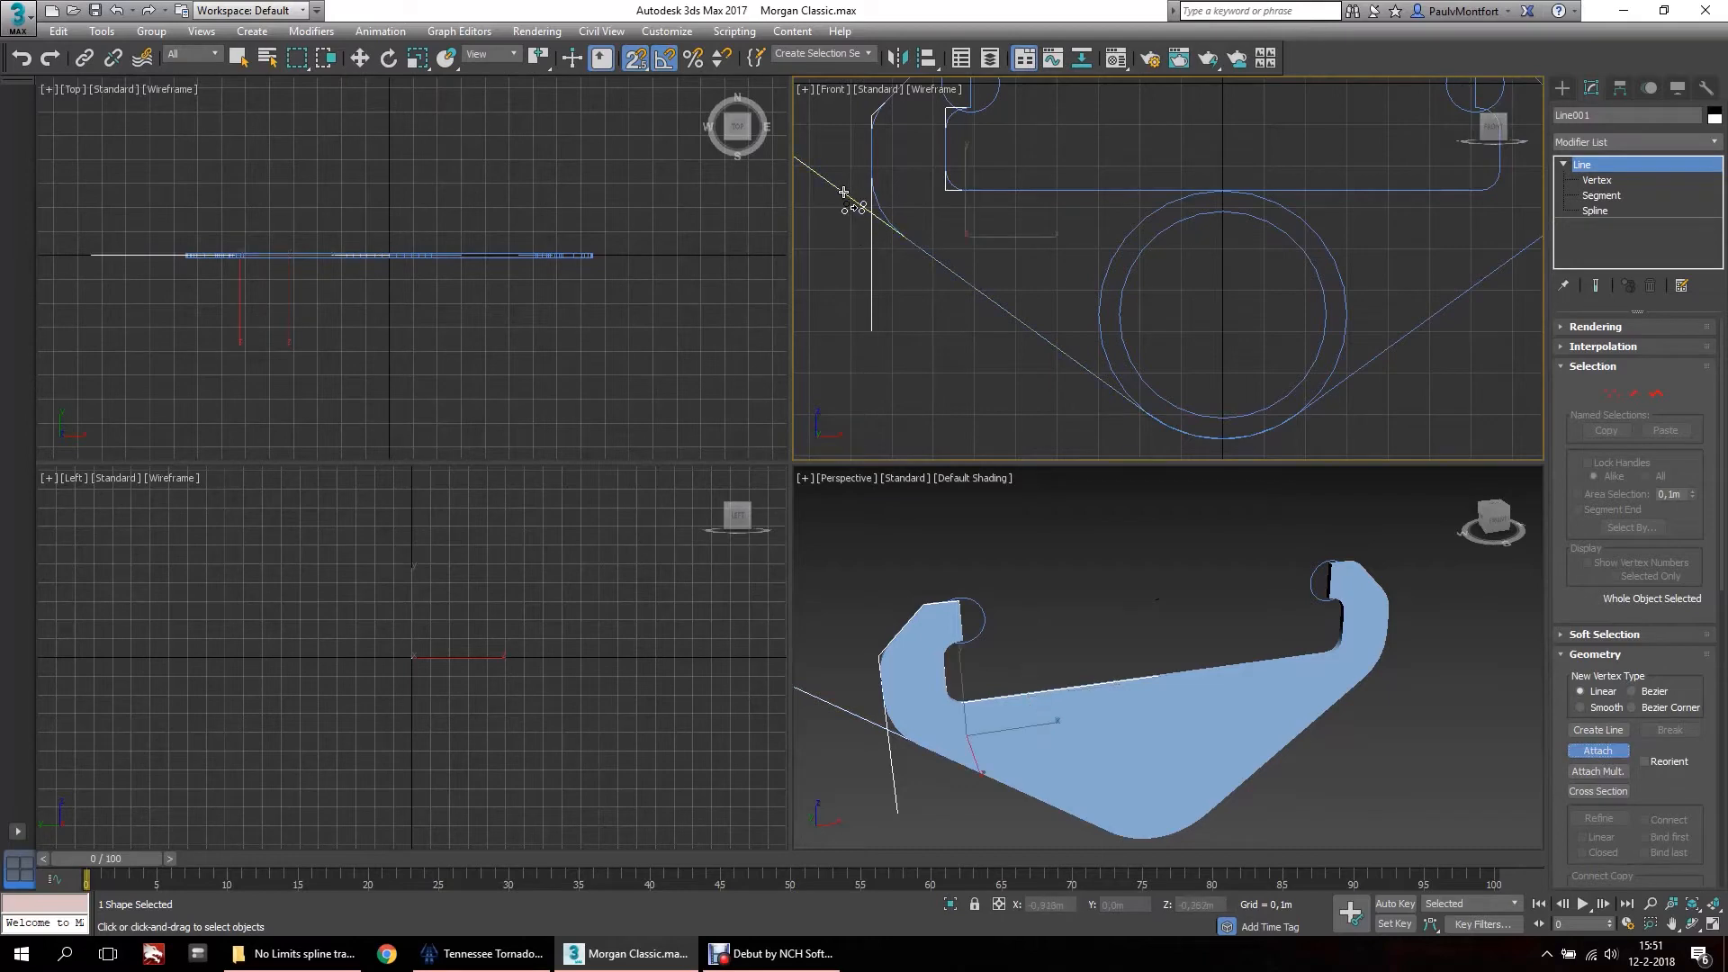
left_click(1102, 297)
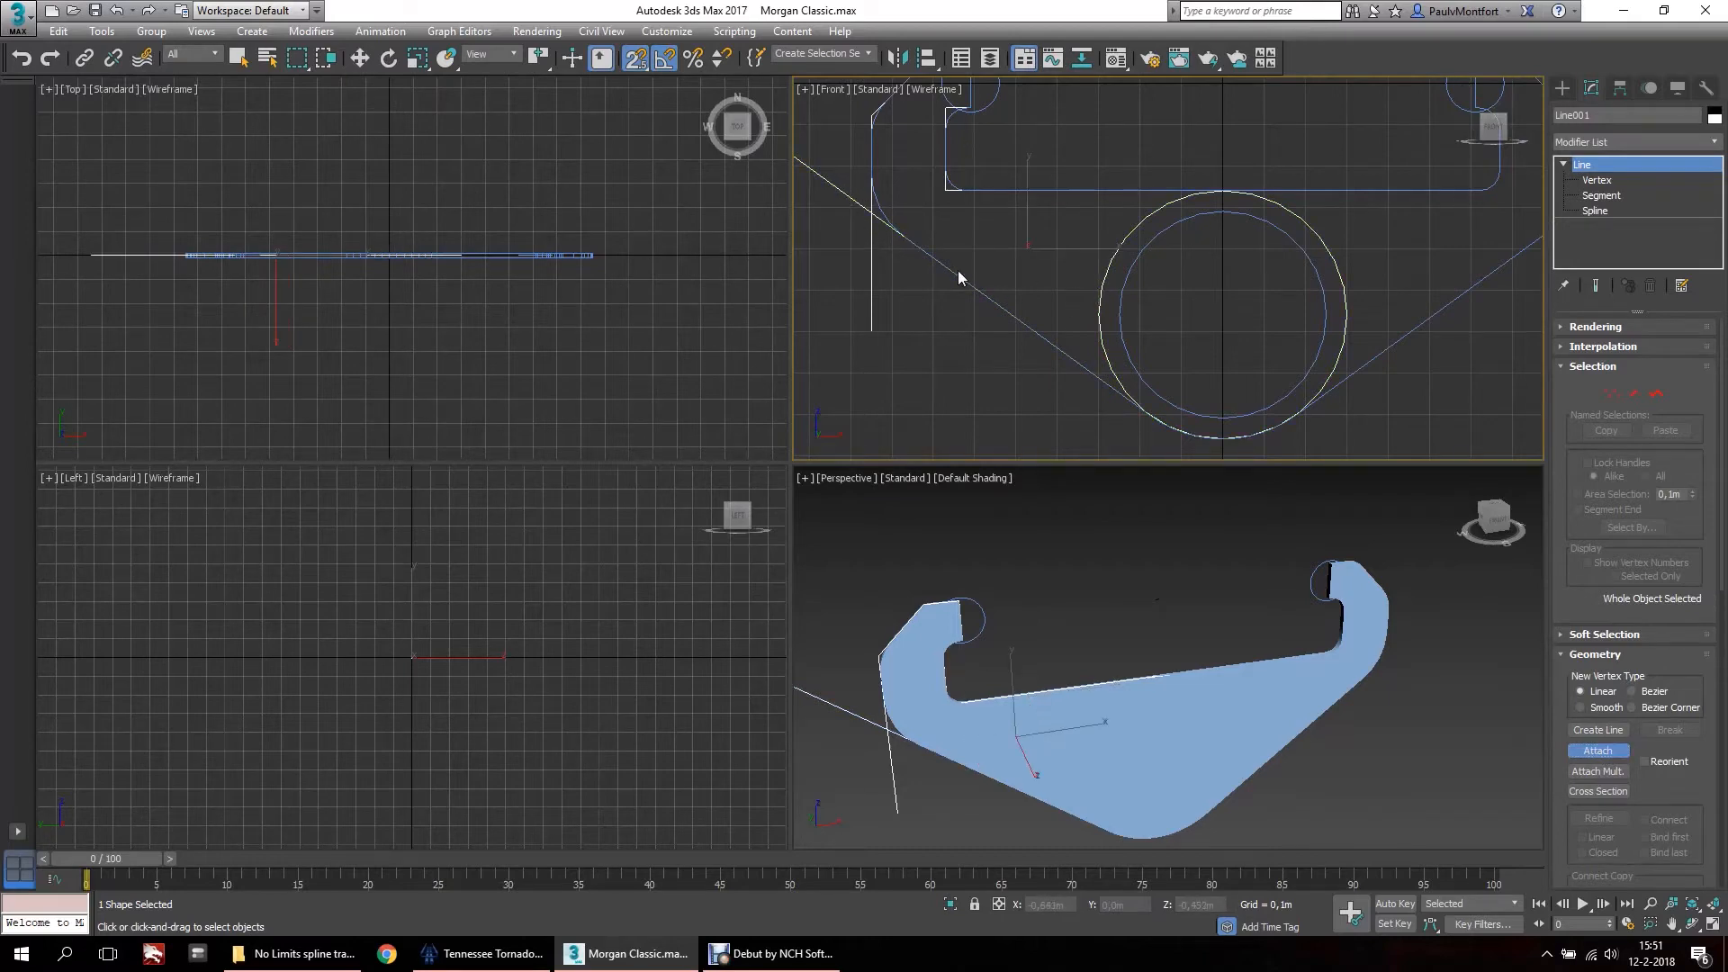
middle_click_drag(915, 322, 969, 272)
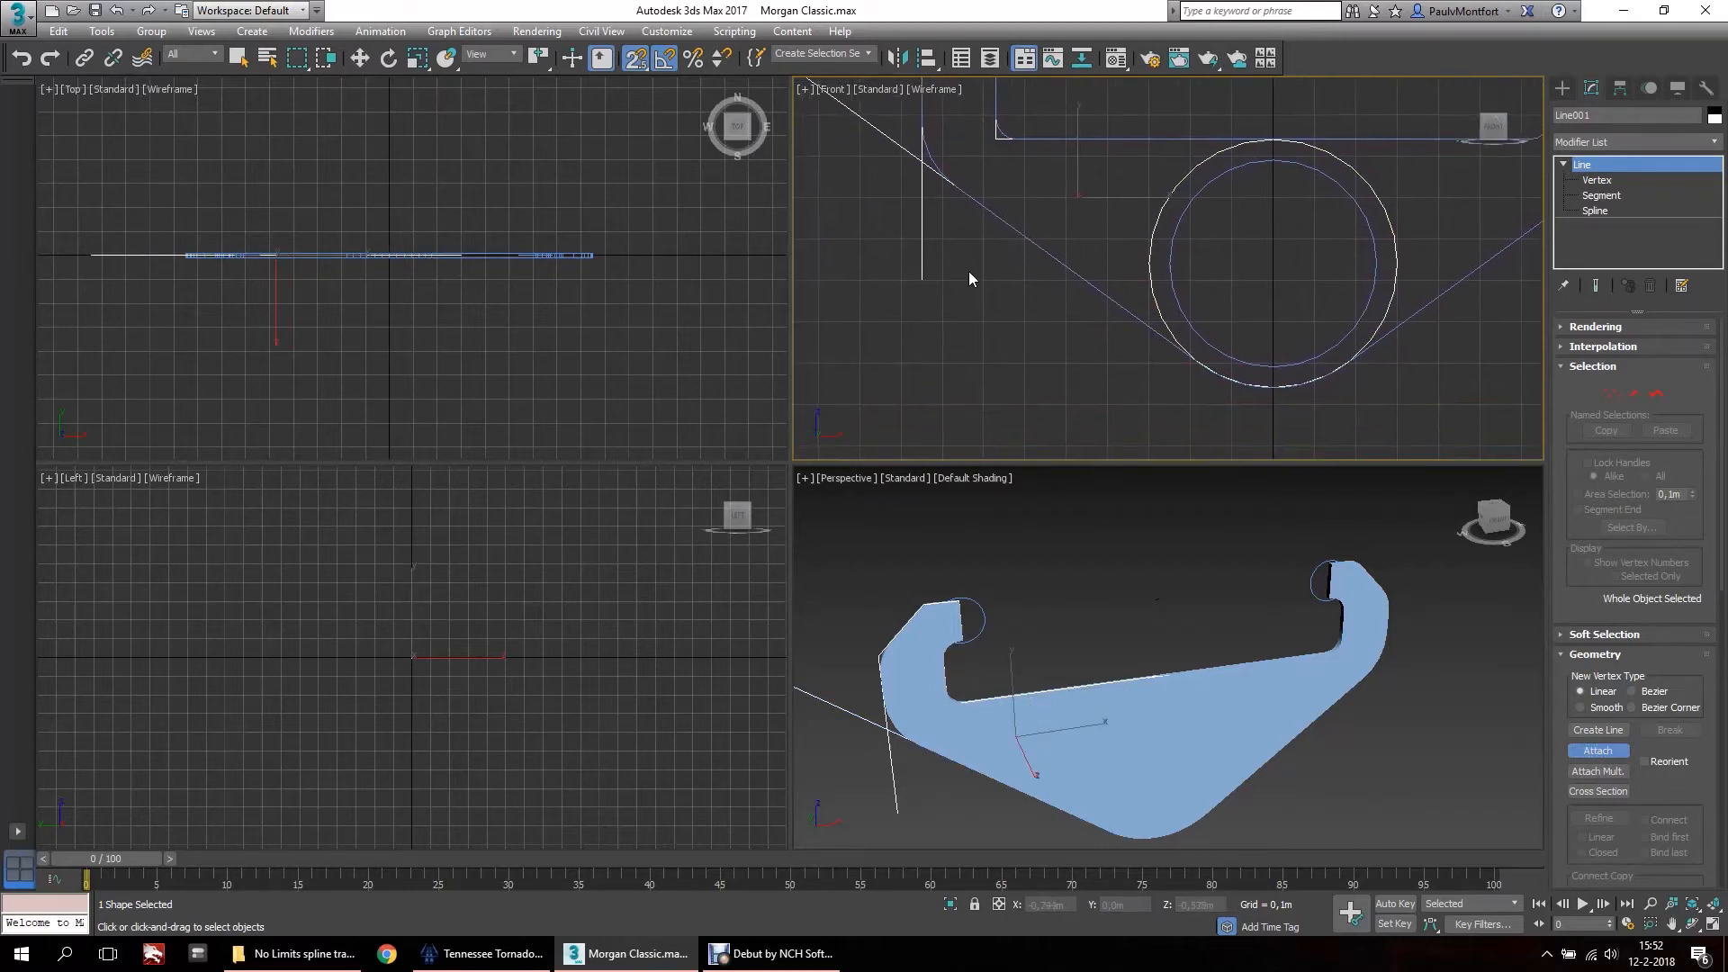
key("w")
middle_click_drag(1098, 308, 1028, 377)
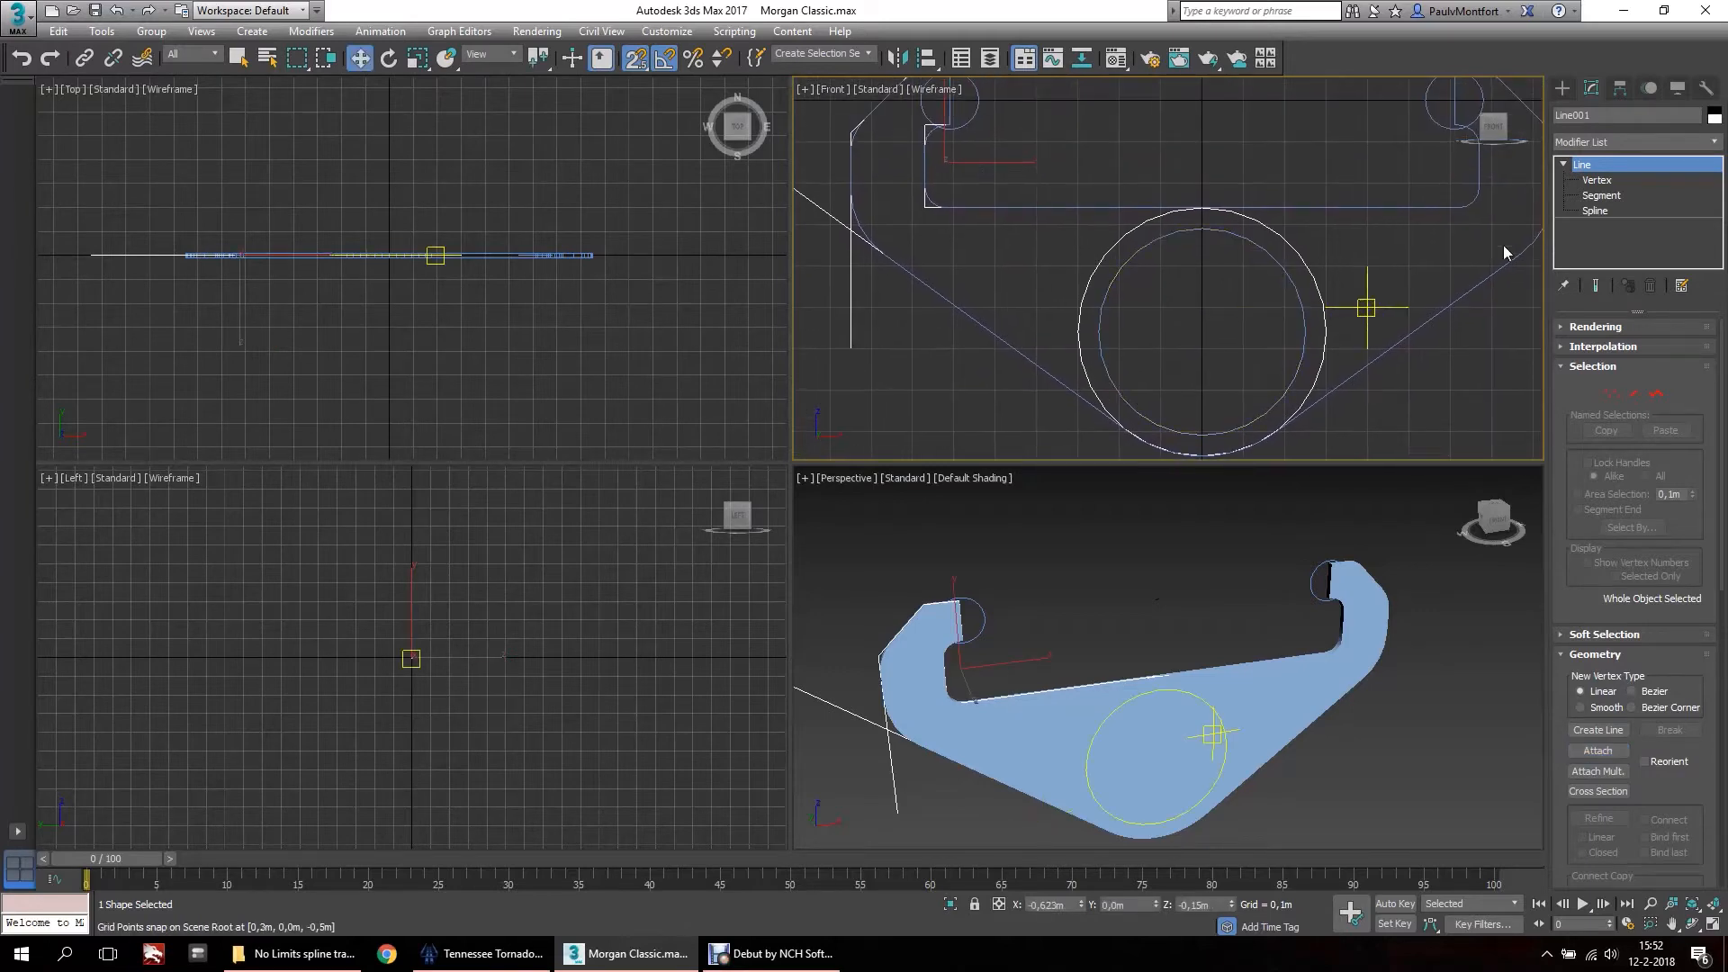
At segment level, delete the outer circle's upper and right arcs, keeping only its lower-left quarter.
left_click(1600, 195)
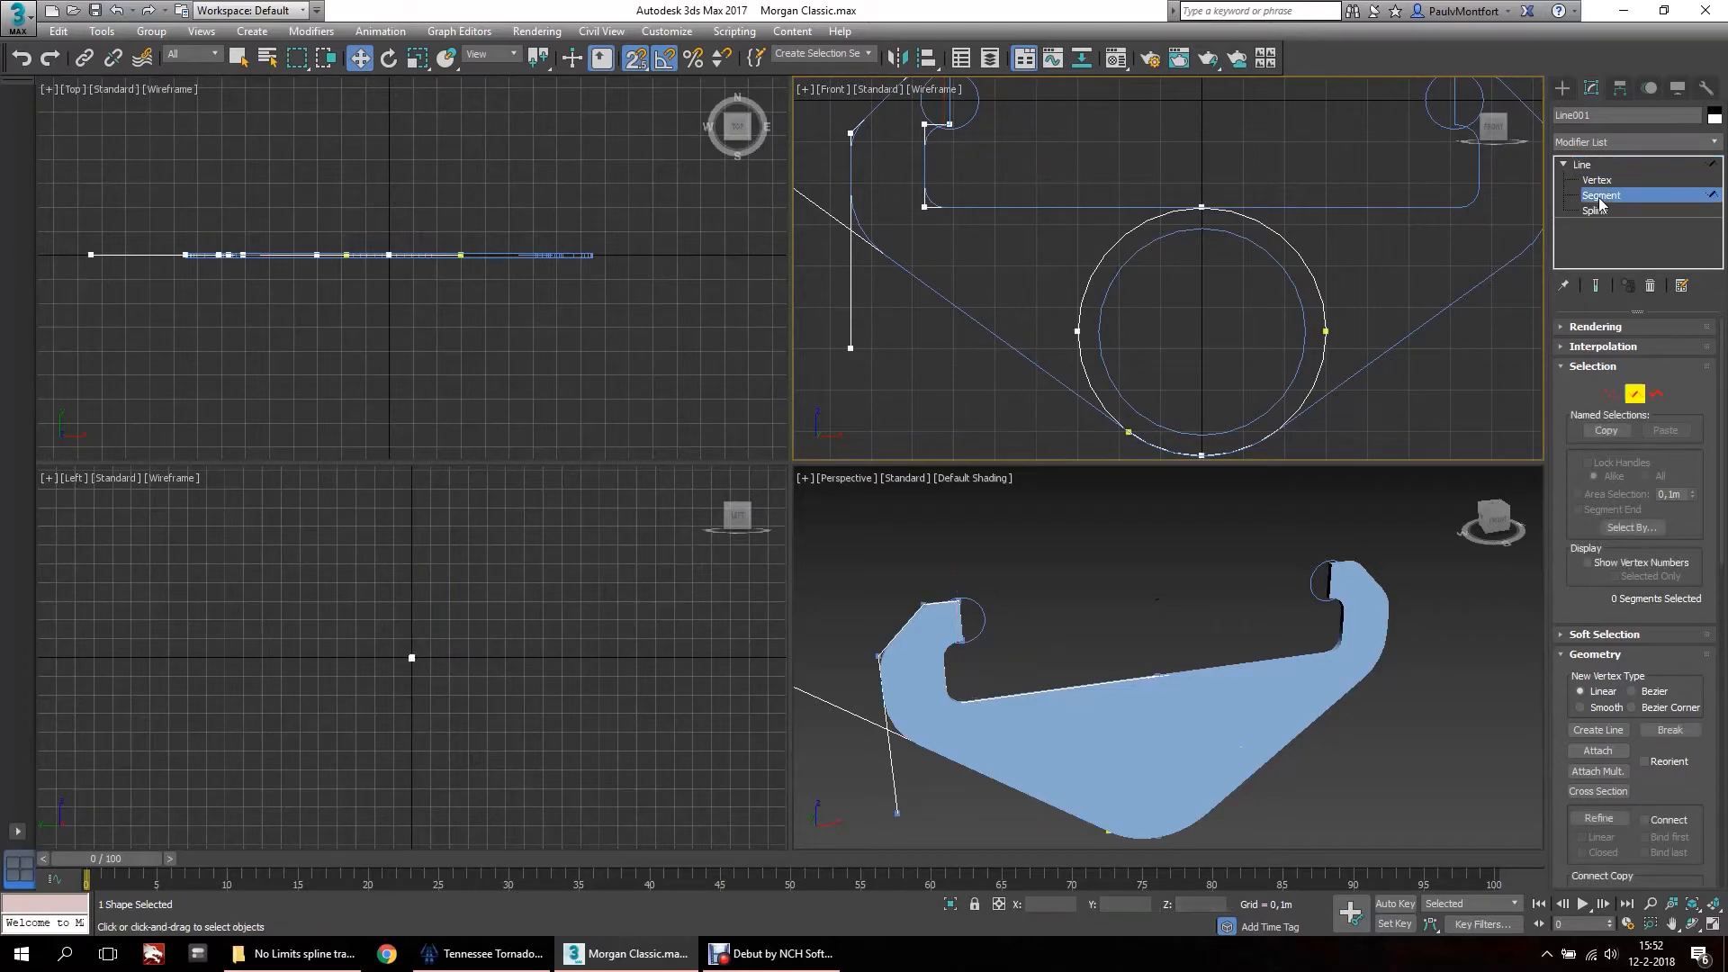
left_click_drag(1060, 247, 1060, 246)
left_click_drag(1228, 320, 1301, 371)
key("Delete")
Examine where the sloping line meets the remaining bottom arc and where it crosses the outline's vertical line.
middle_click_drag(1256, 360, 1194, 257)
scroll(1104, 255, "up", 3)
scroll(1119, 247, "down", 3)
scroll(1166, 333, "up", 5)
scroll(1246, 360, "down", 4)
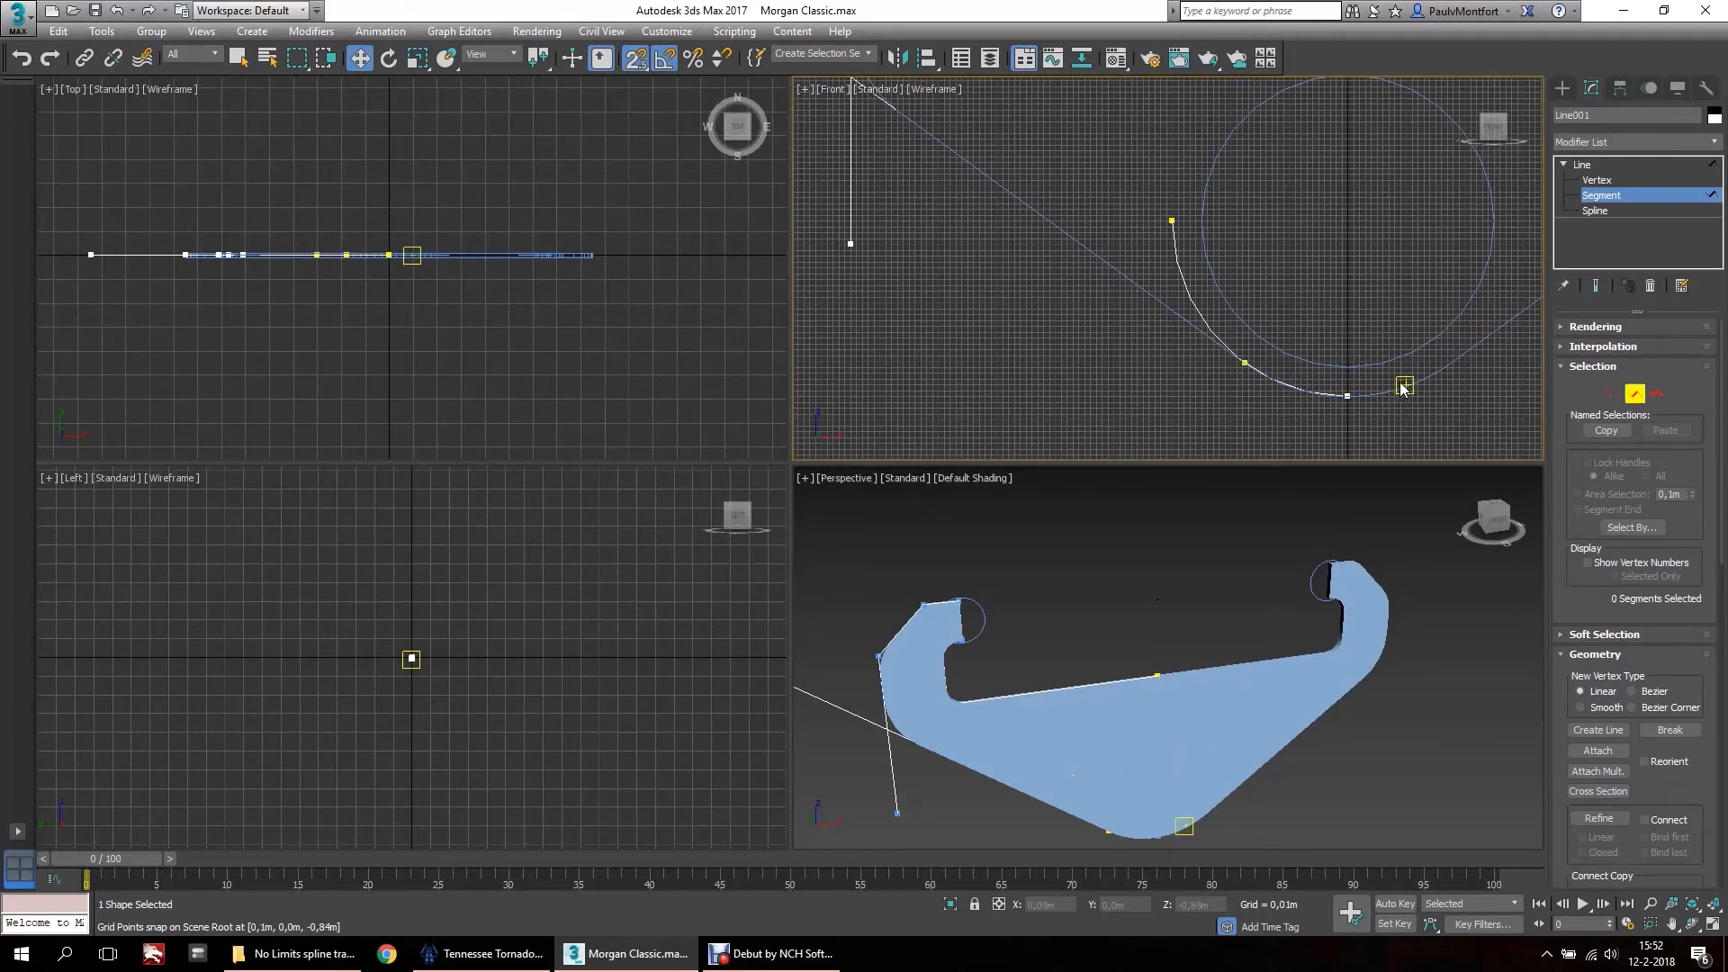
middle_click_drag(1153, 316, 1228, 343)
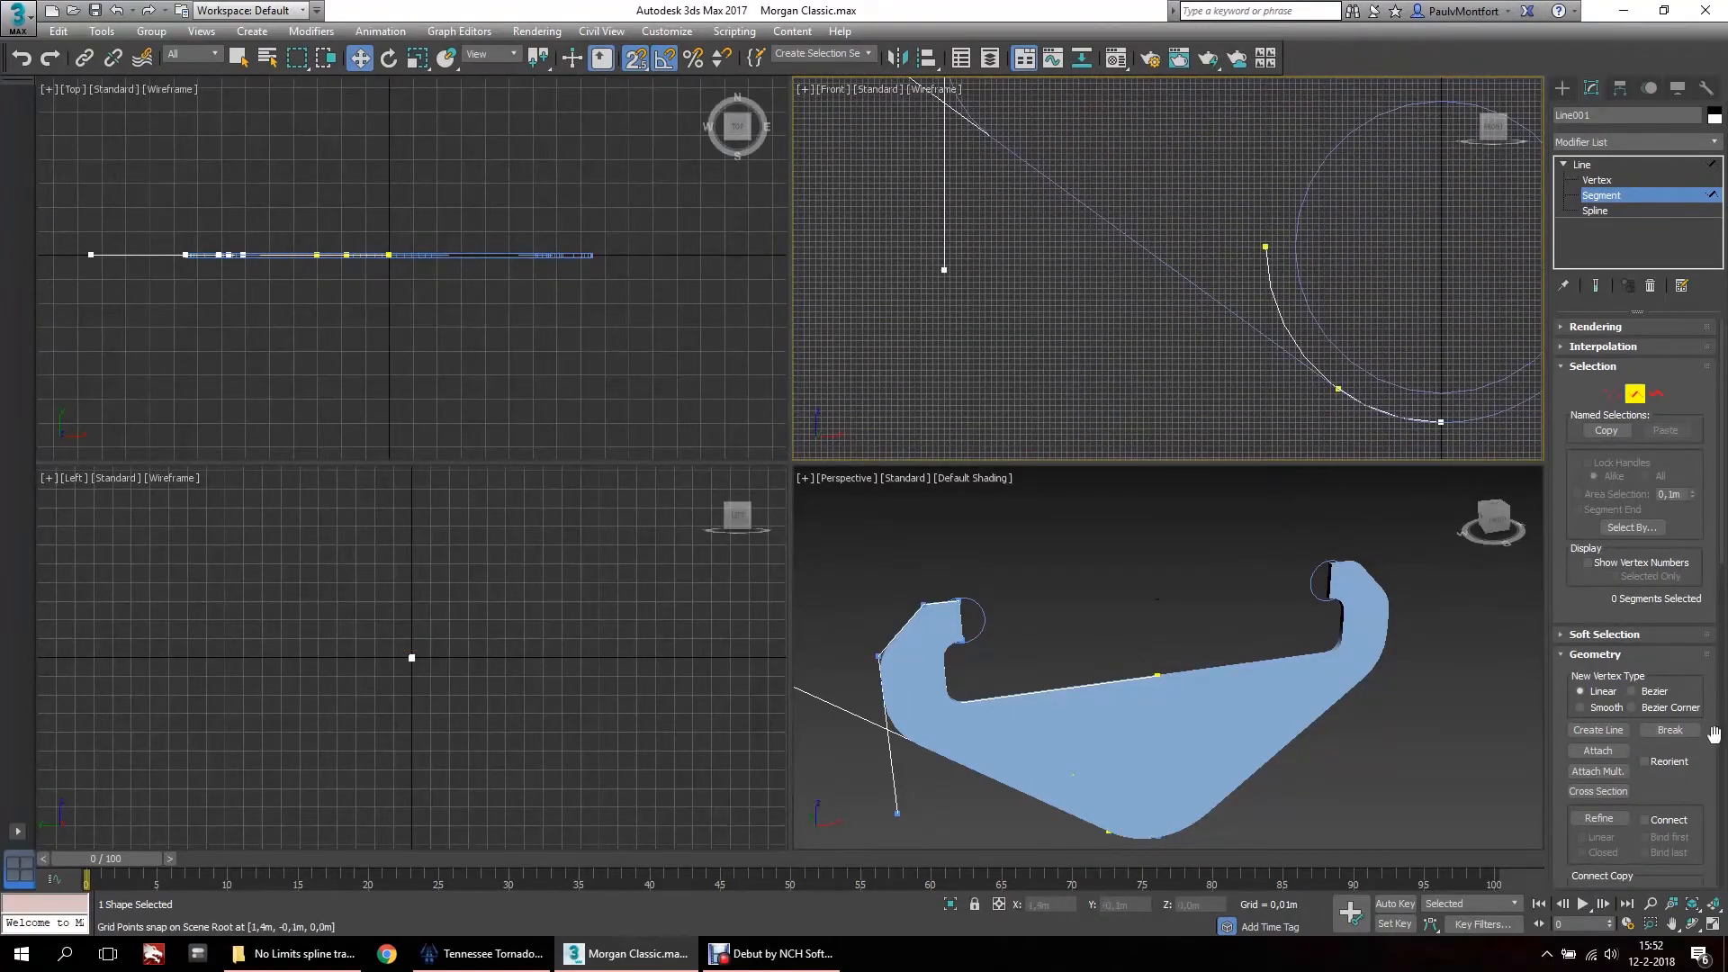
middle_click_drag(1023, 305, 1107, 405)
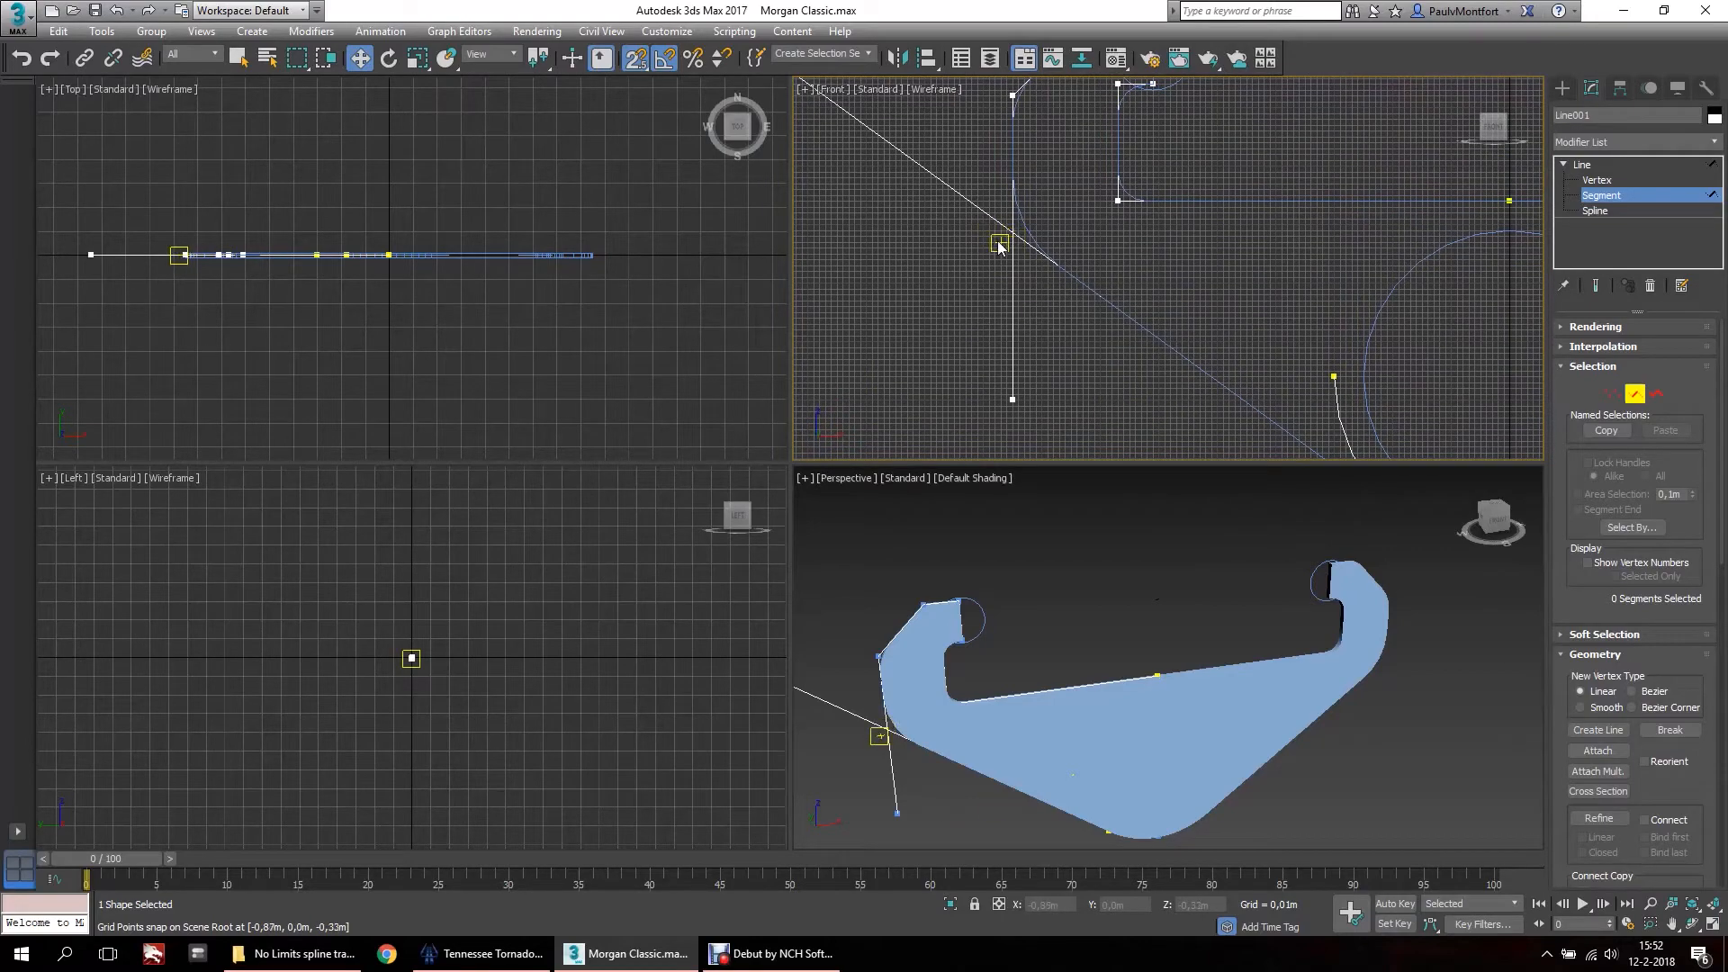
middle_click_drag(965, 200, 1029, 267)
middle_click_drag(1180, 369, 1141, 243)
middle_click_drag(1013, 191, 1027, 238)
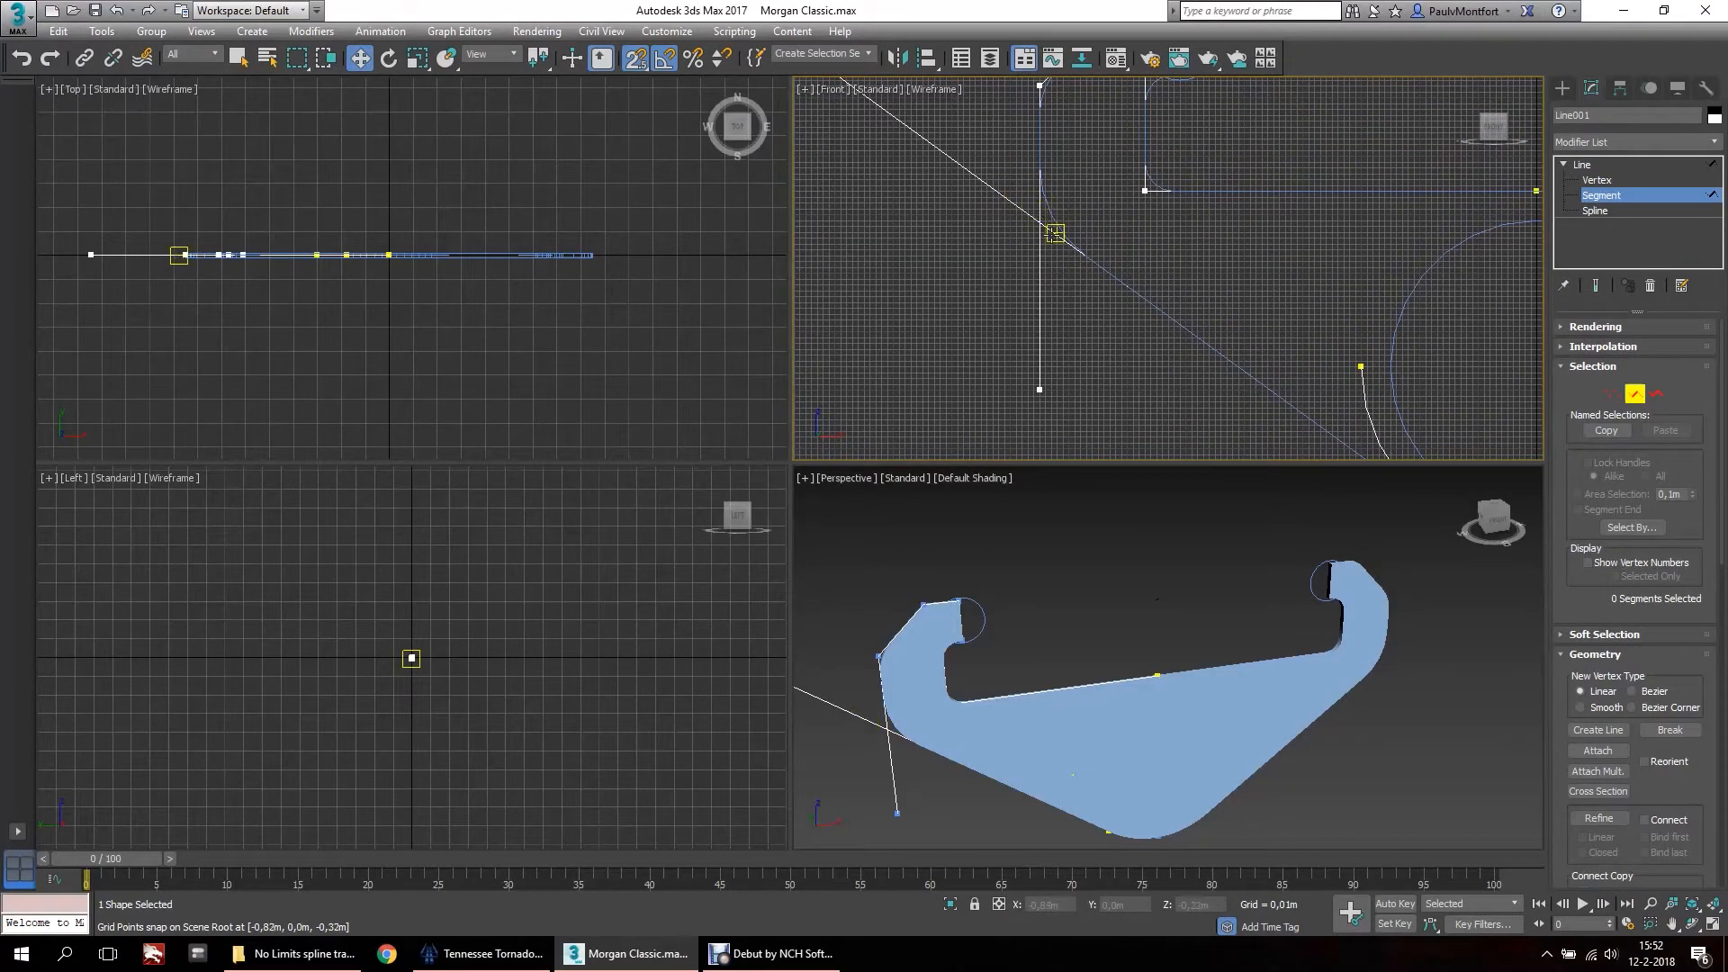
middle_click_drag(1185, 284, 1021, 133)
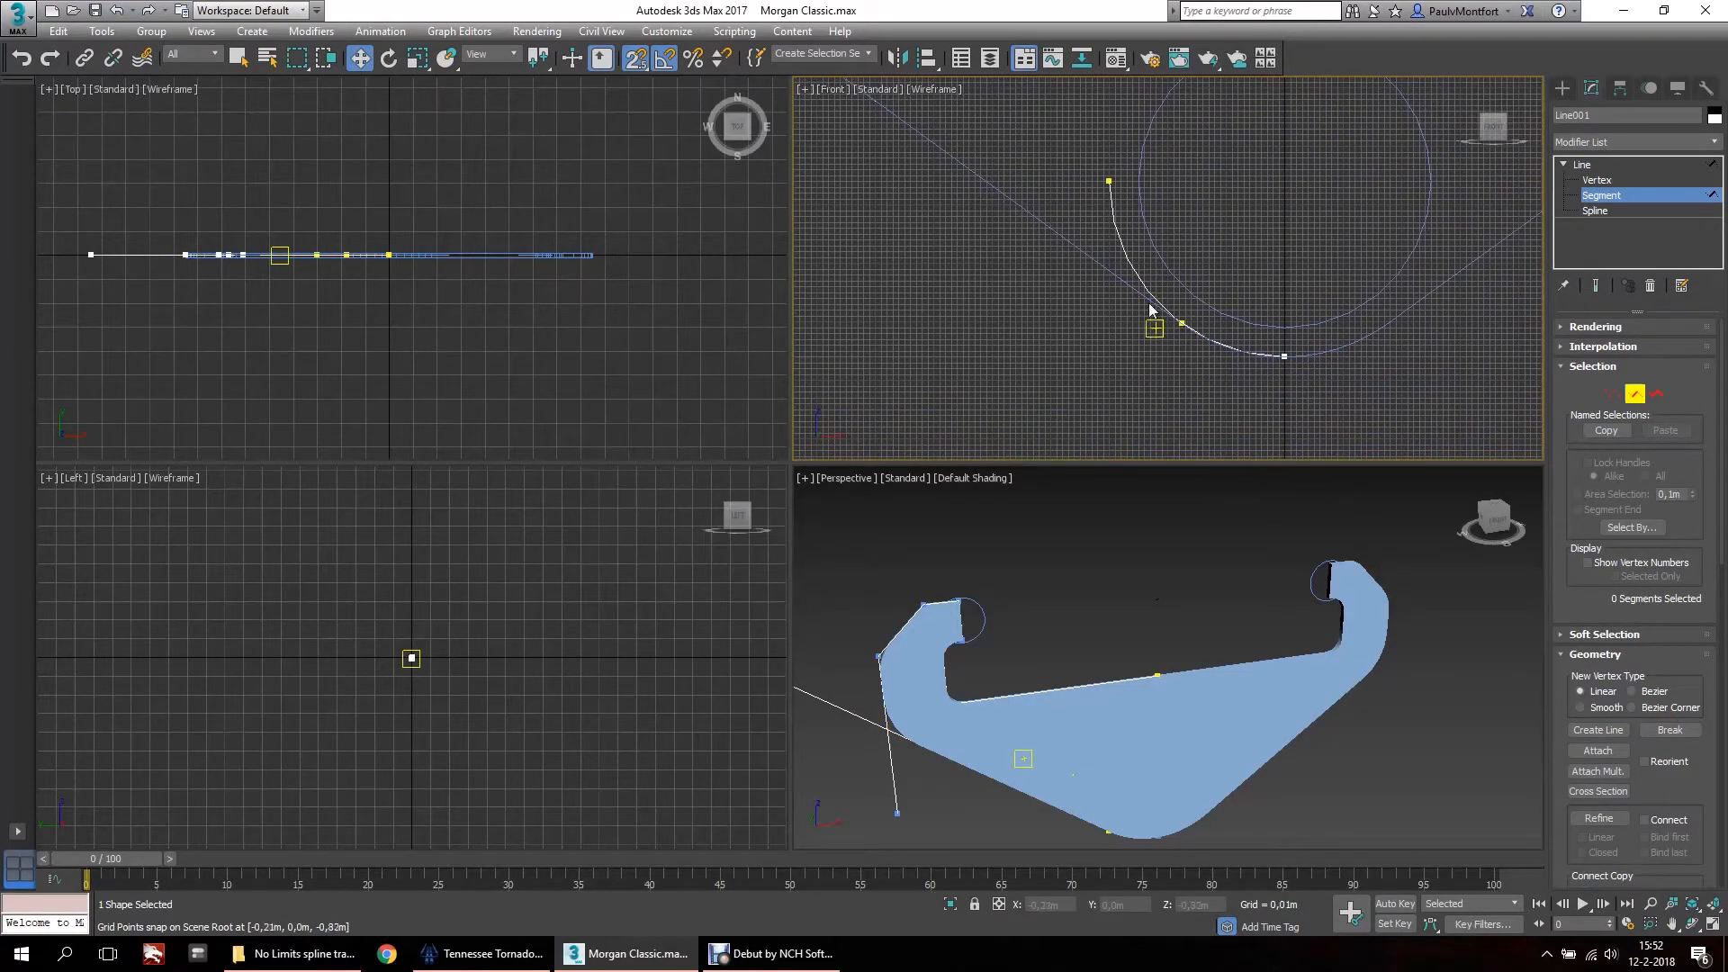
scroll(1181, 410, "up", 3)
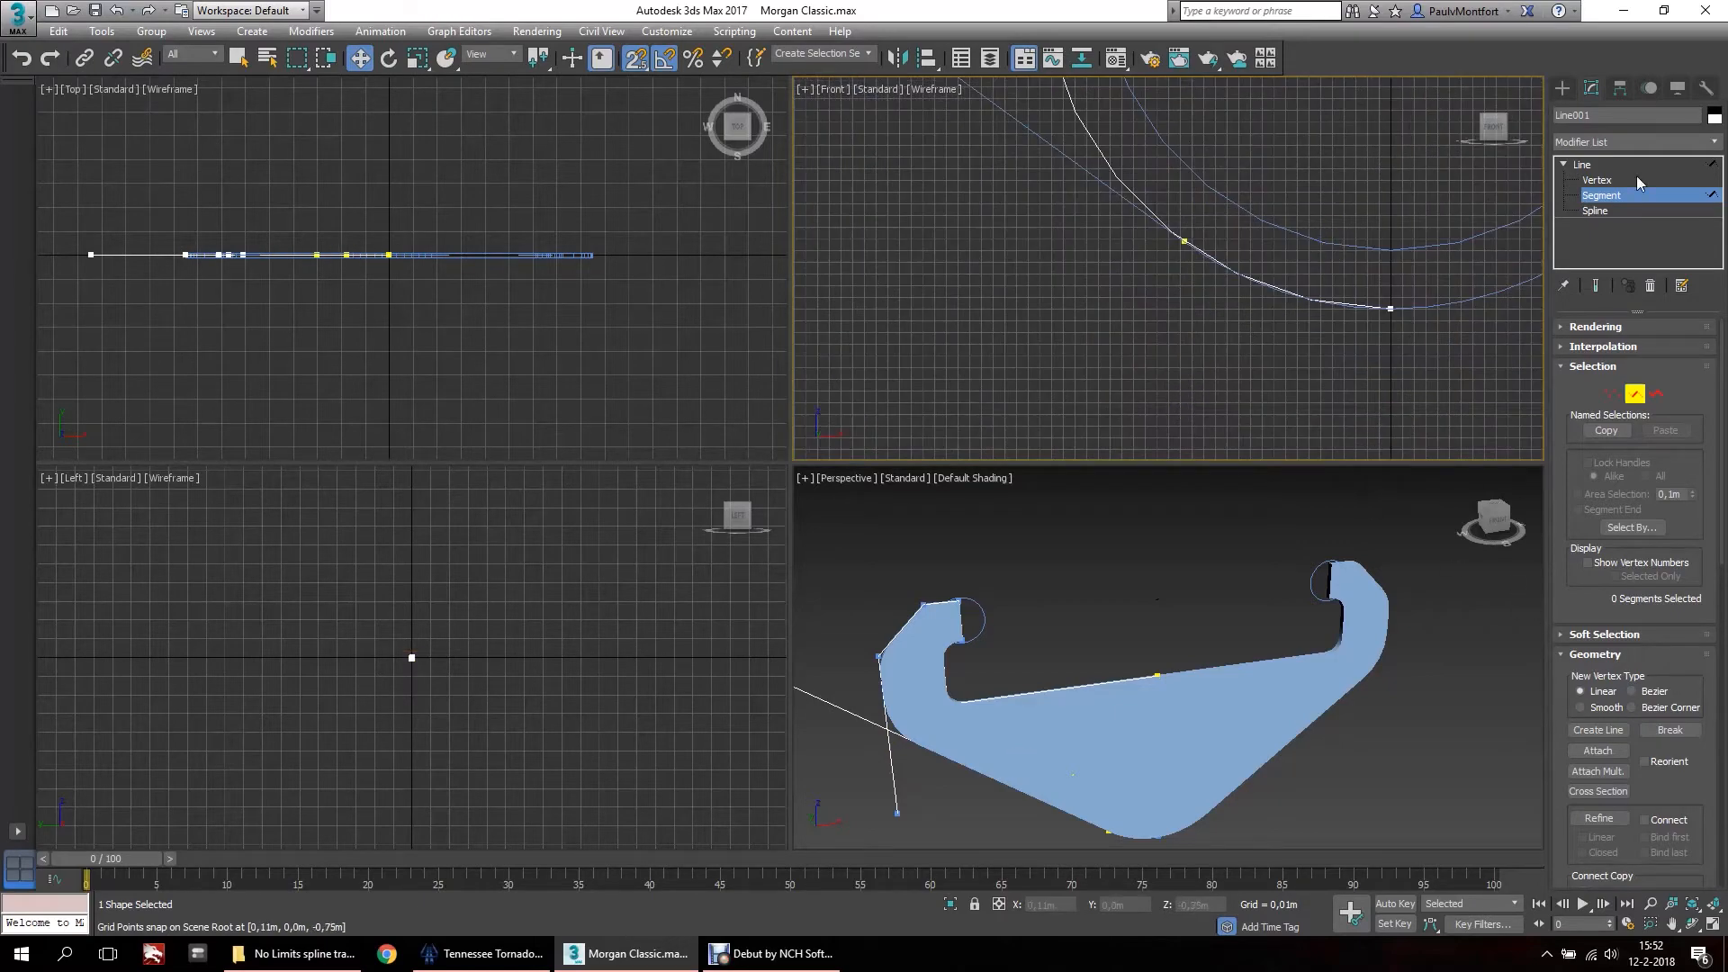
At vertex level, use CrossInsert to add vertices where the sloping line crosses the bottom arc and the outline's vertical line.
left_click(1595, 180)
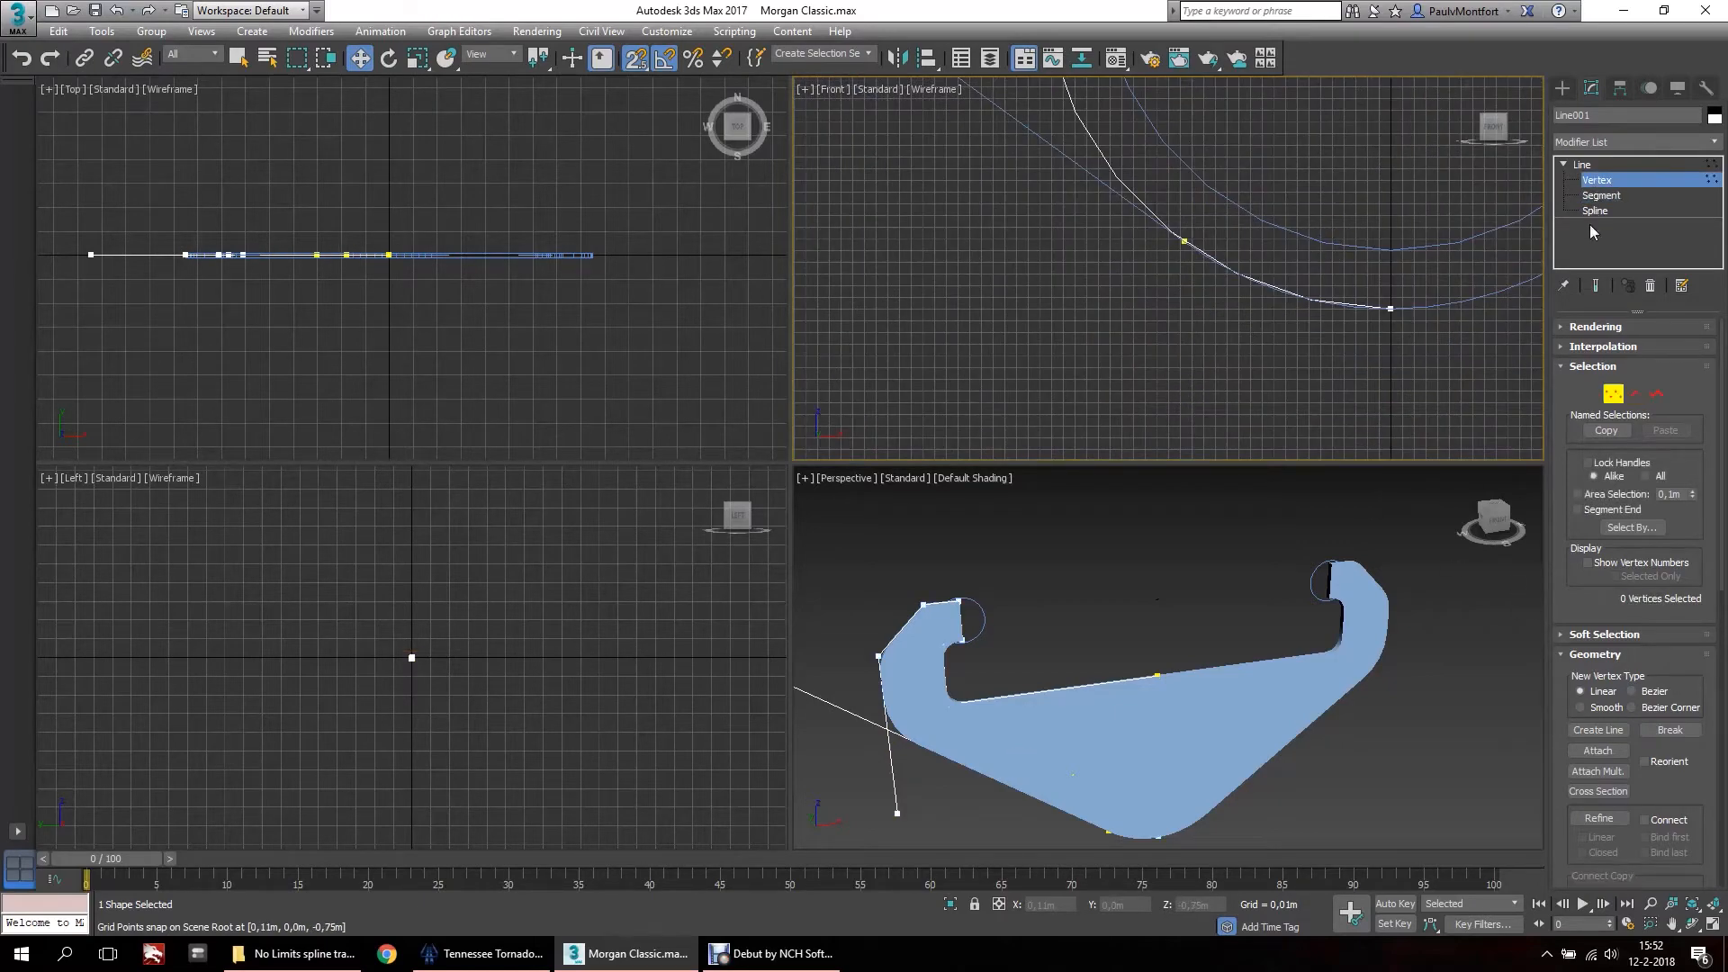
scroll(1666, 786, "down", 8)
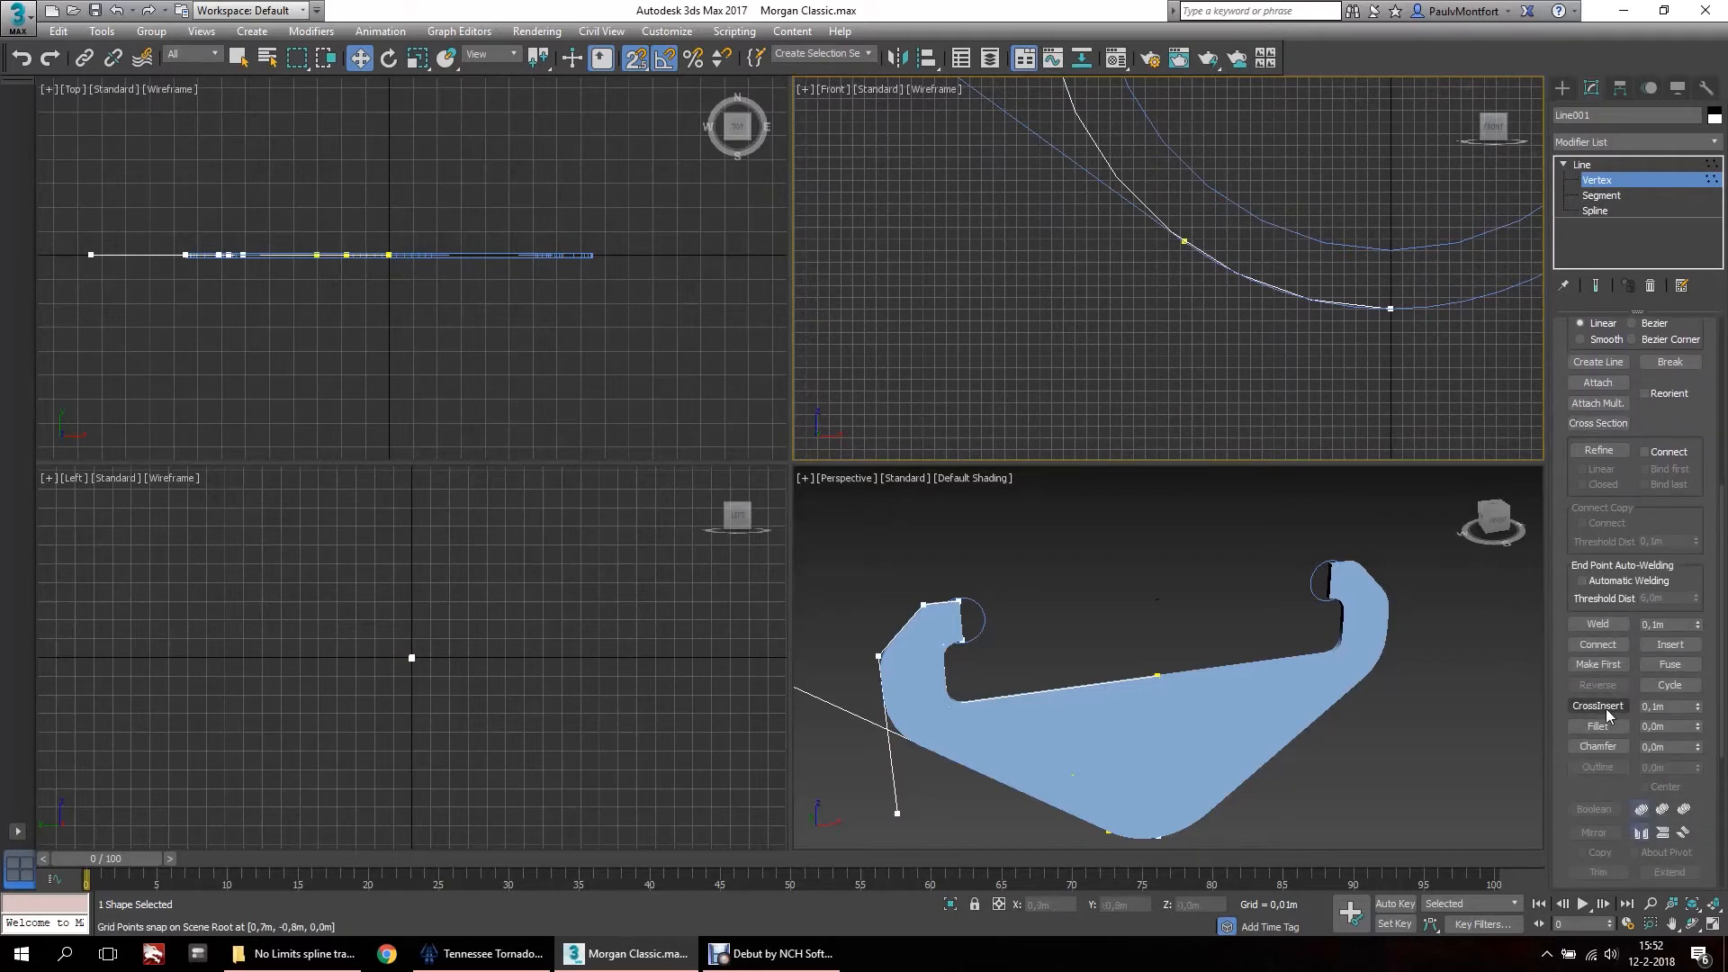
left_click(1581, 709)
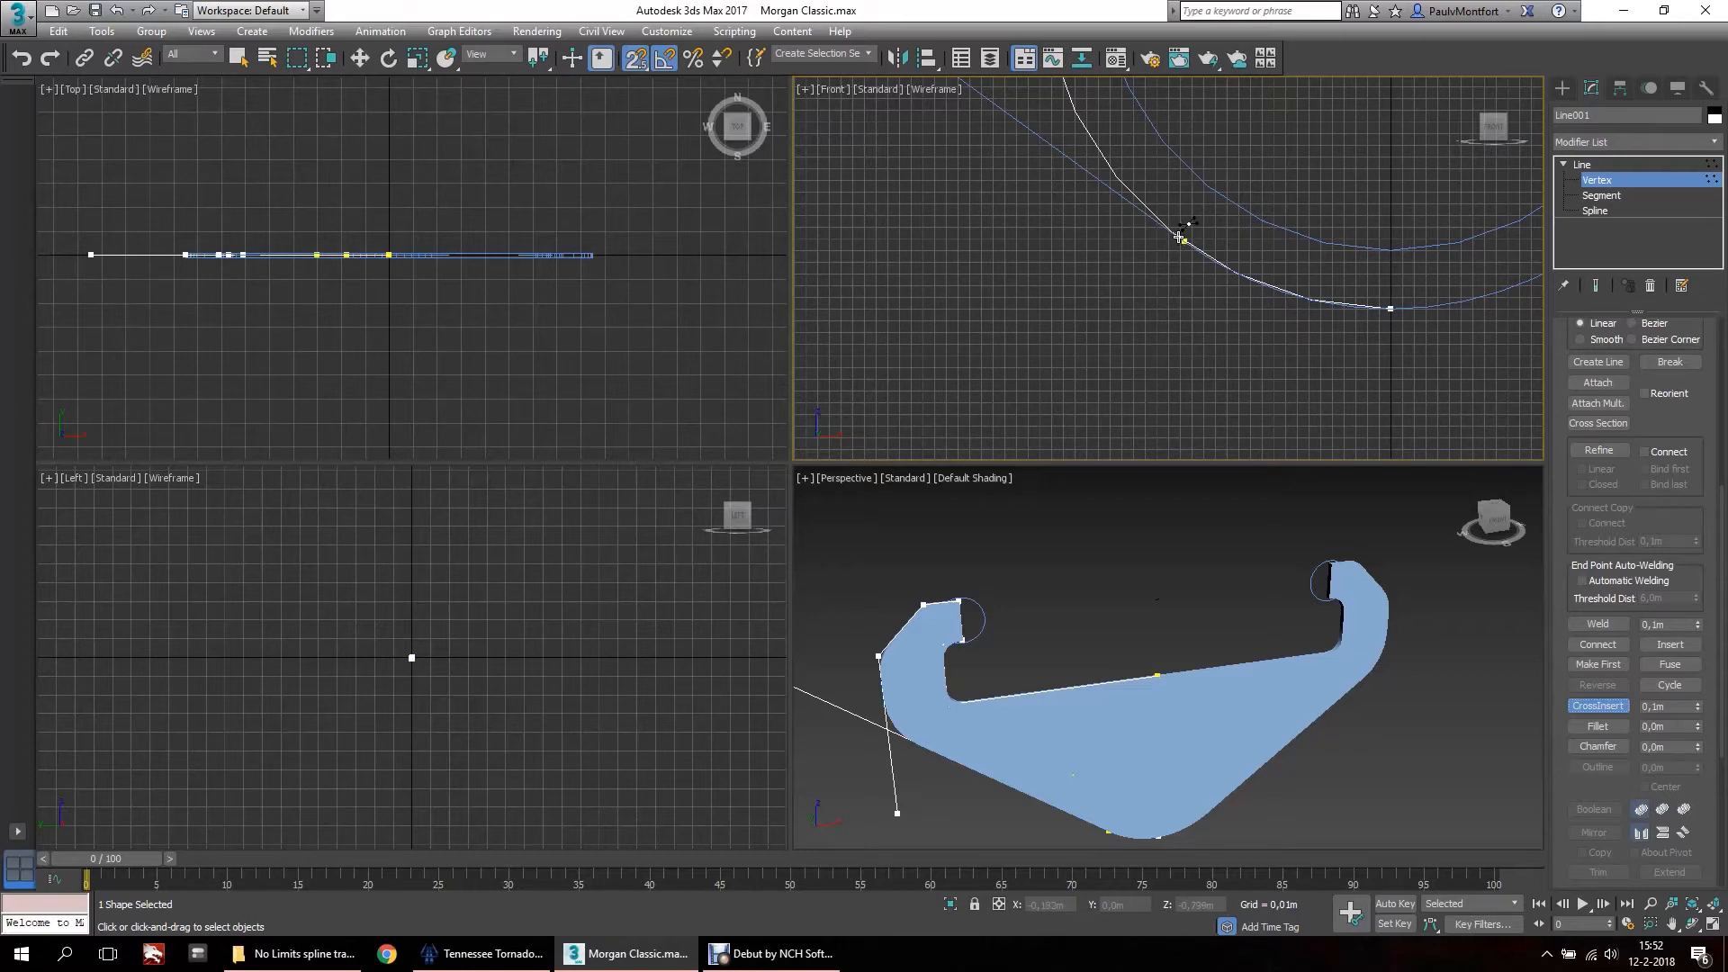
scroll(1188, 230, "up", 5)
scroll(1174, 294, "down", 2)
scroll(1296, 291, "down", 6)
middle_click_drag(1171, 229, 1205, 379)
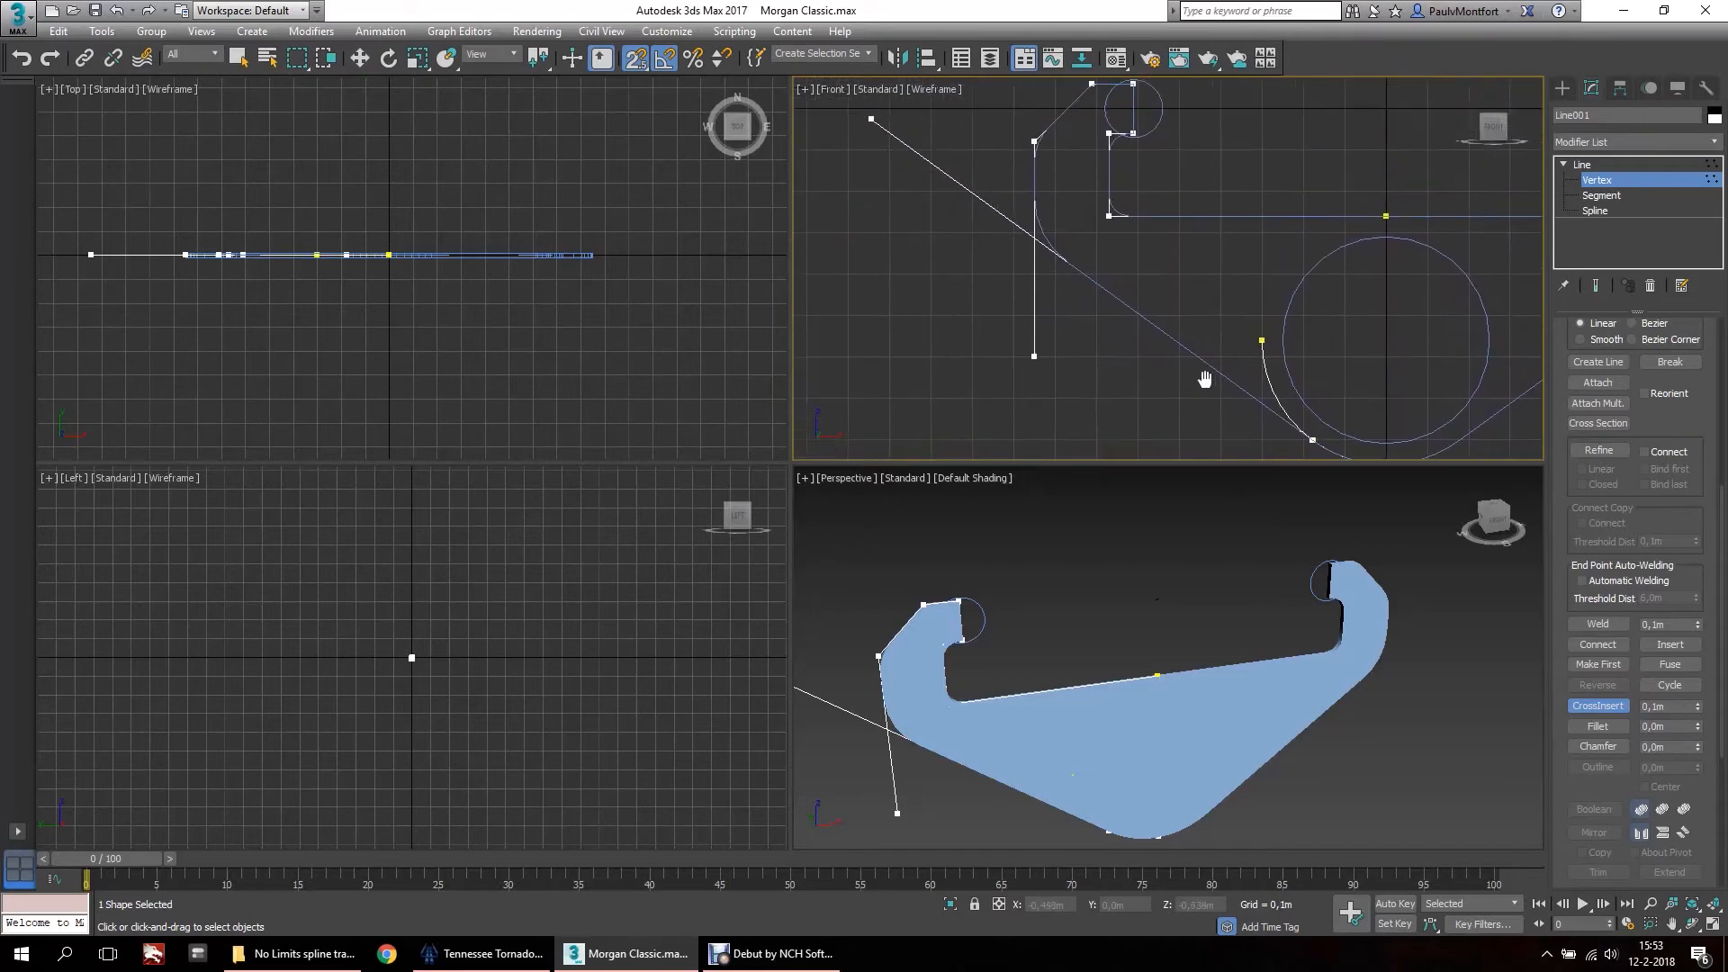
scroll(1028, 288, "up", 6)
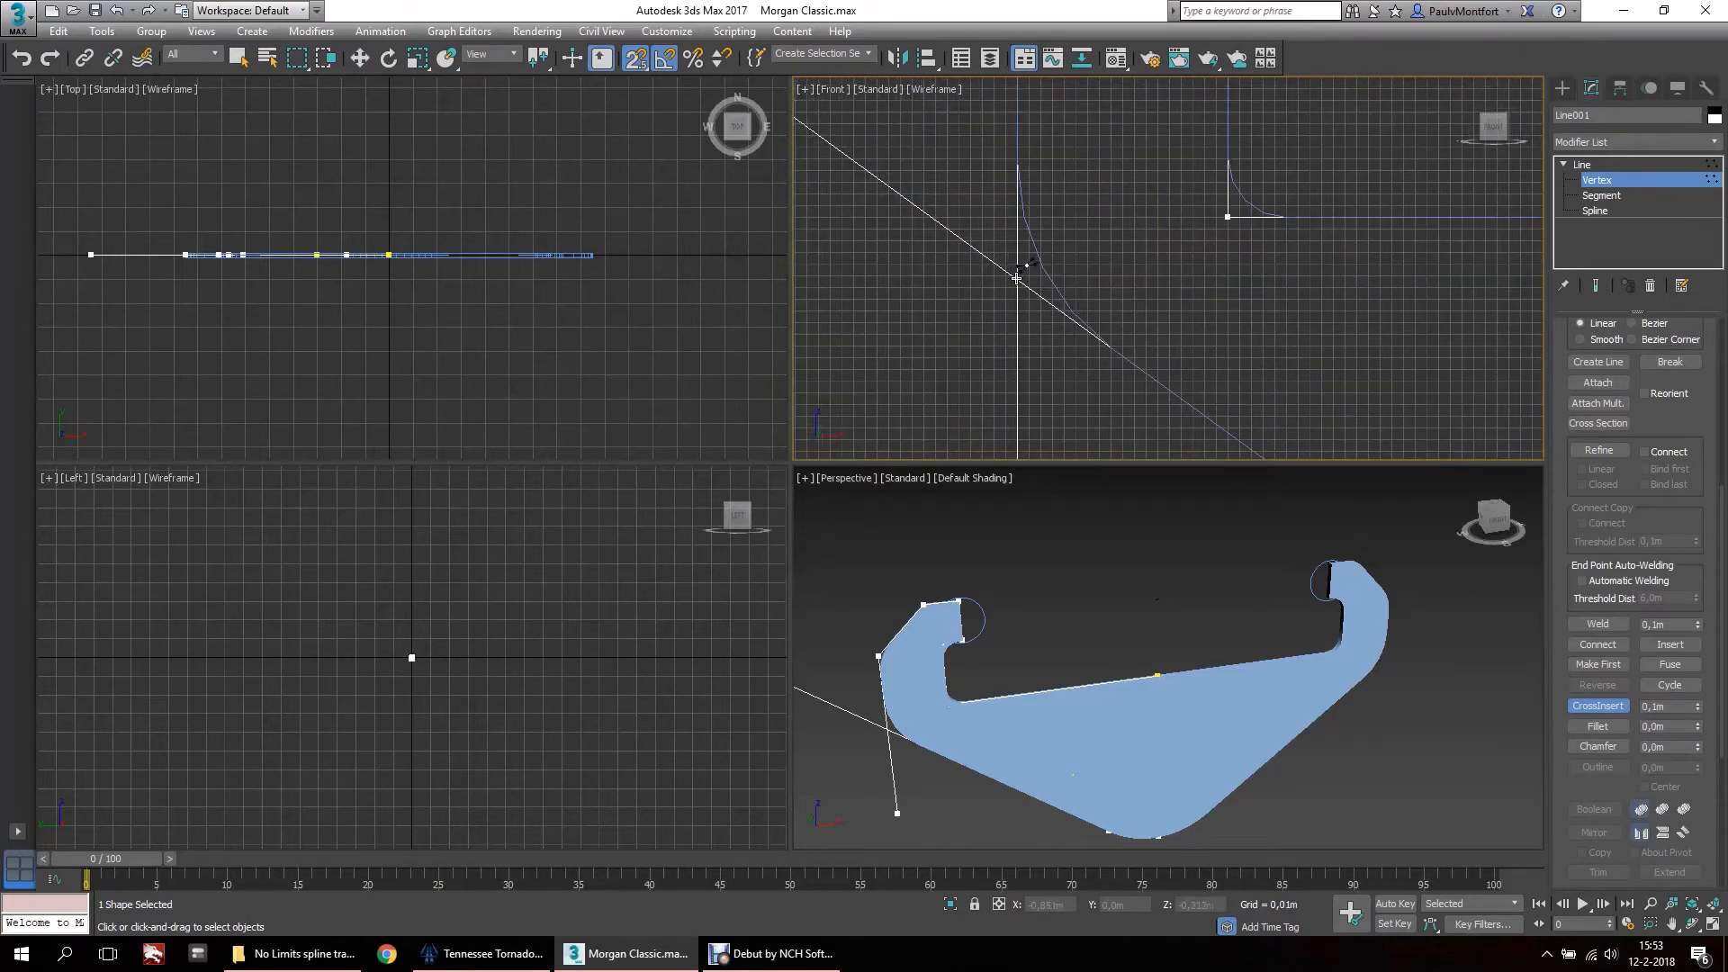
scroll(1234, 314, "down", 6)
key("w")
Delete the overshooting end vertices of the sloping line and the vertical line, plus the arc's upper end vertex.
left_click(1033, 162)
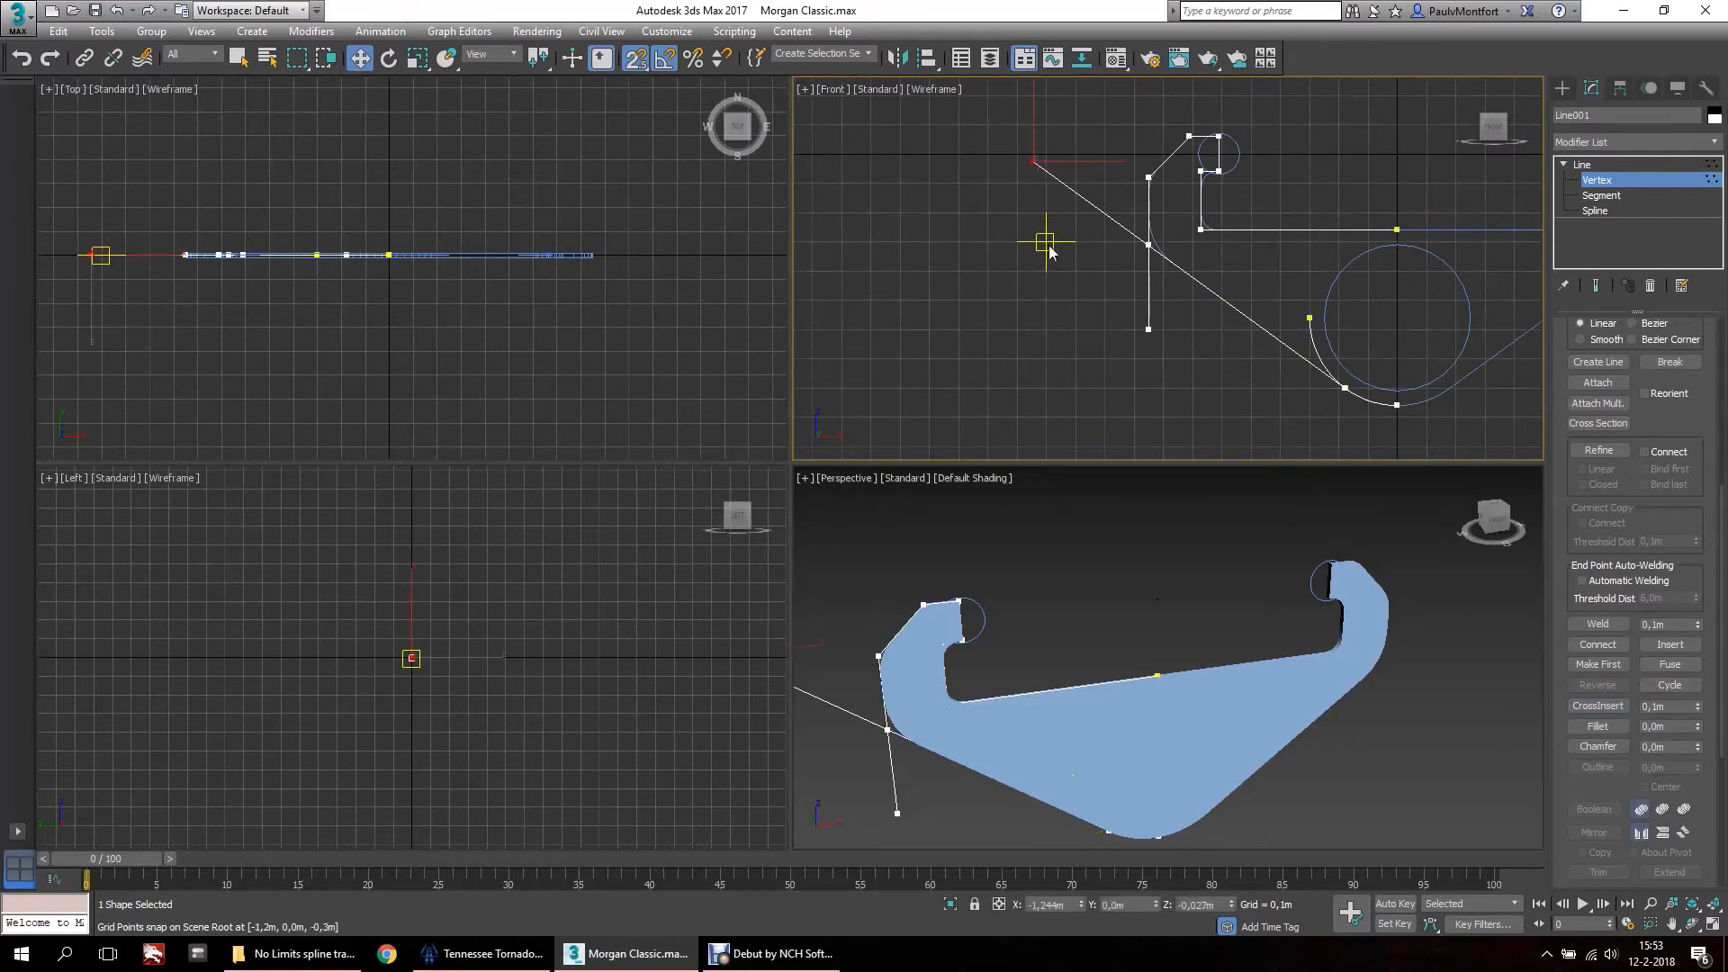
key("Delete")
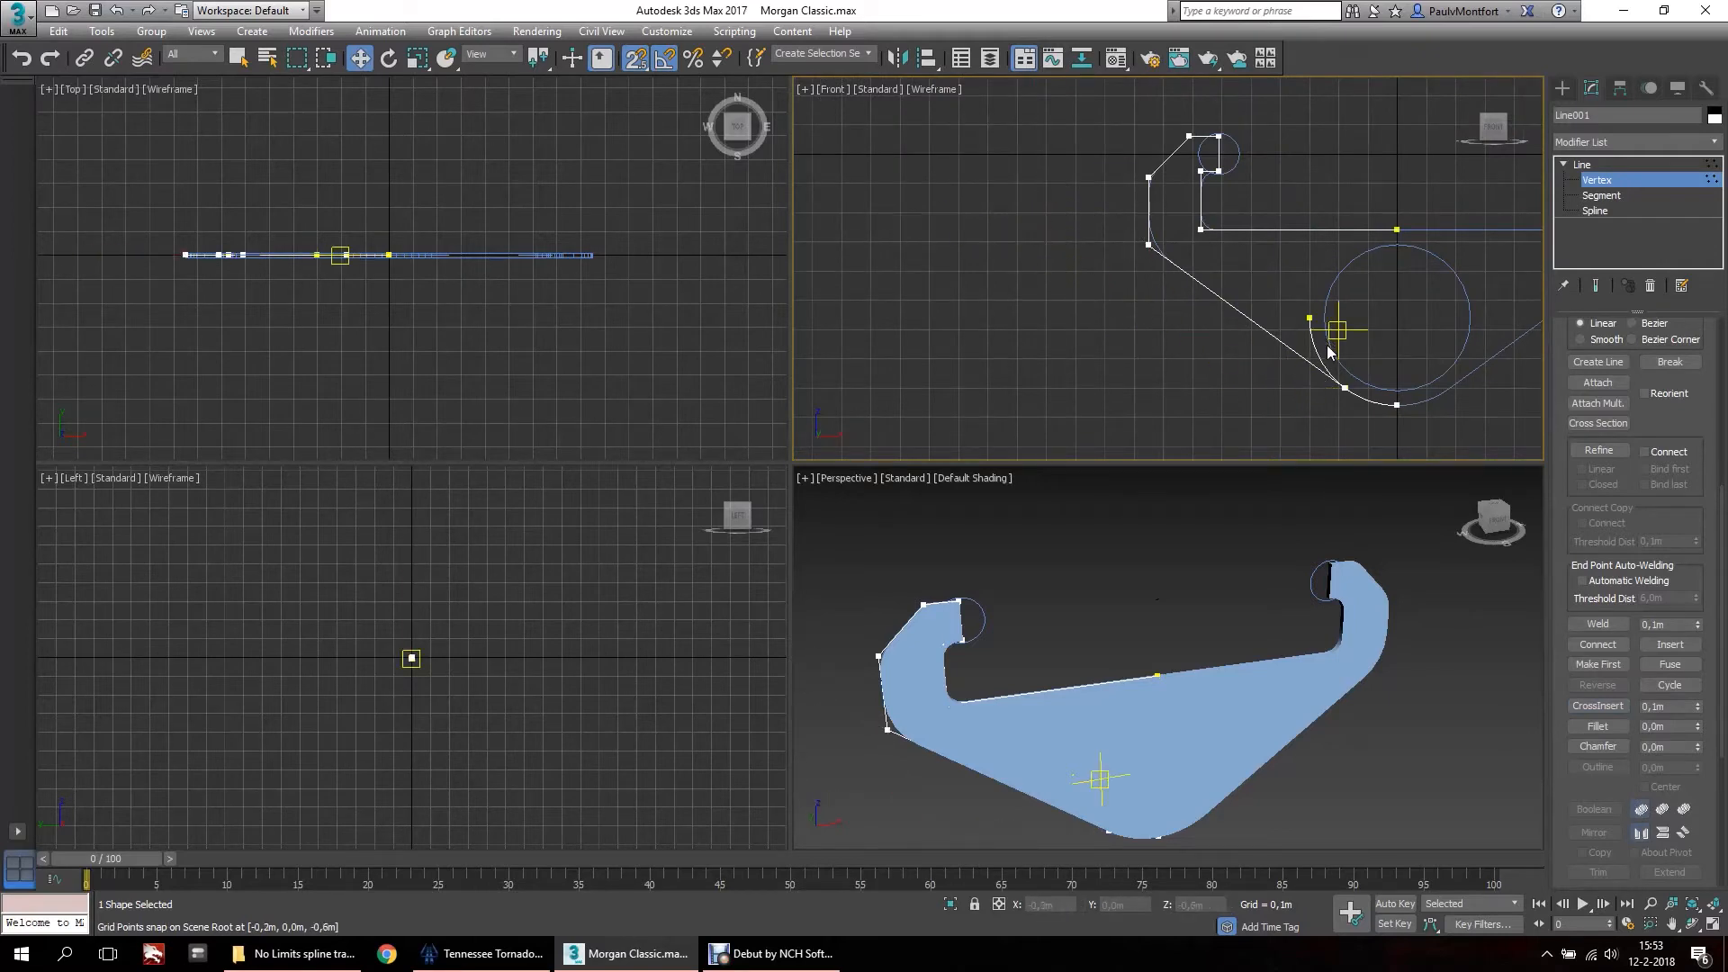
scroll(1326, 346, "up", 3)
left_click_drag(1281, 292, 1272, 301)
key("Delete")
Delete the sloping line's leftover end vertex just past its junction with the bottom arc.
middle_click_drag(1358, 319, 1170, 164)
scroll(1214, 297, "up", 9)
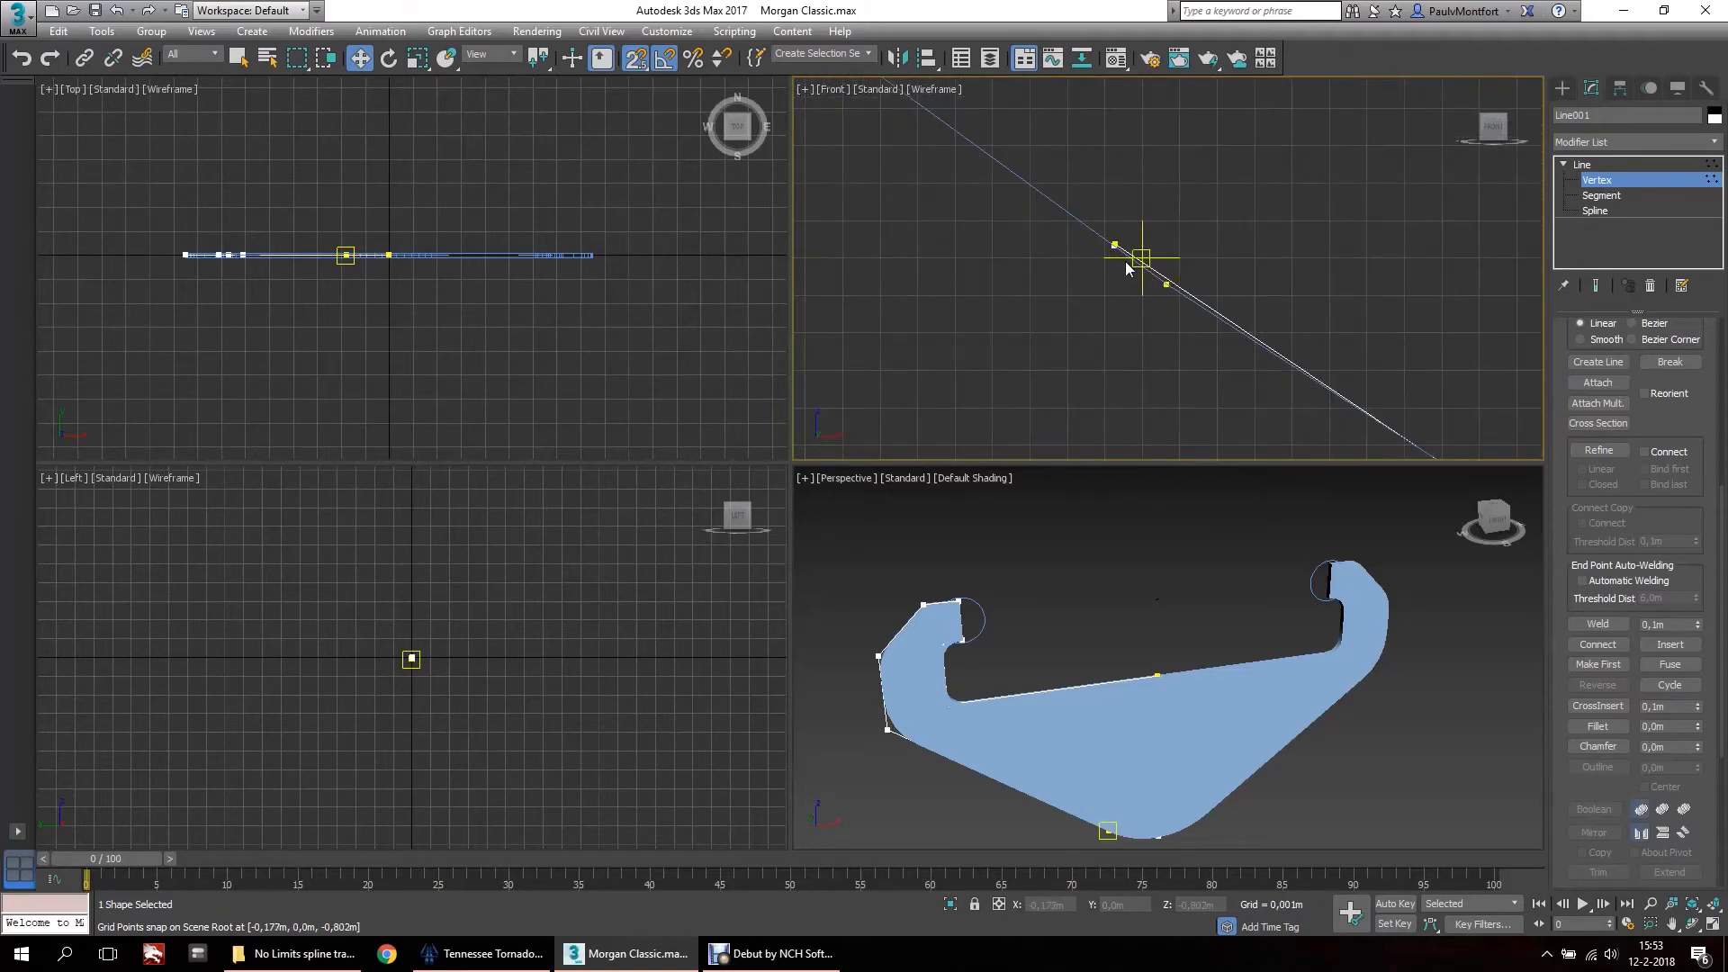
left_click_drag(1100, 217, 1242, 371)
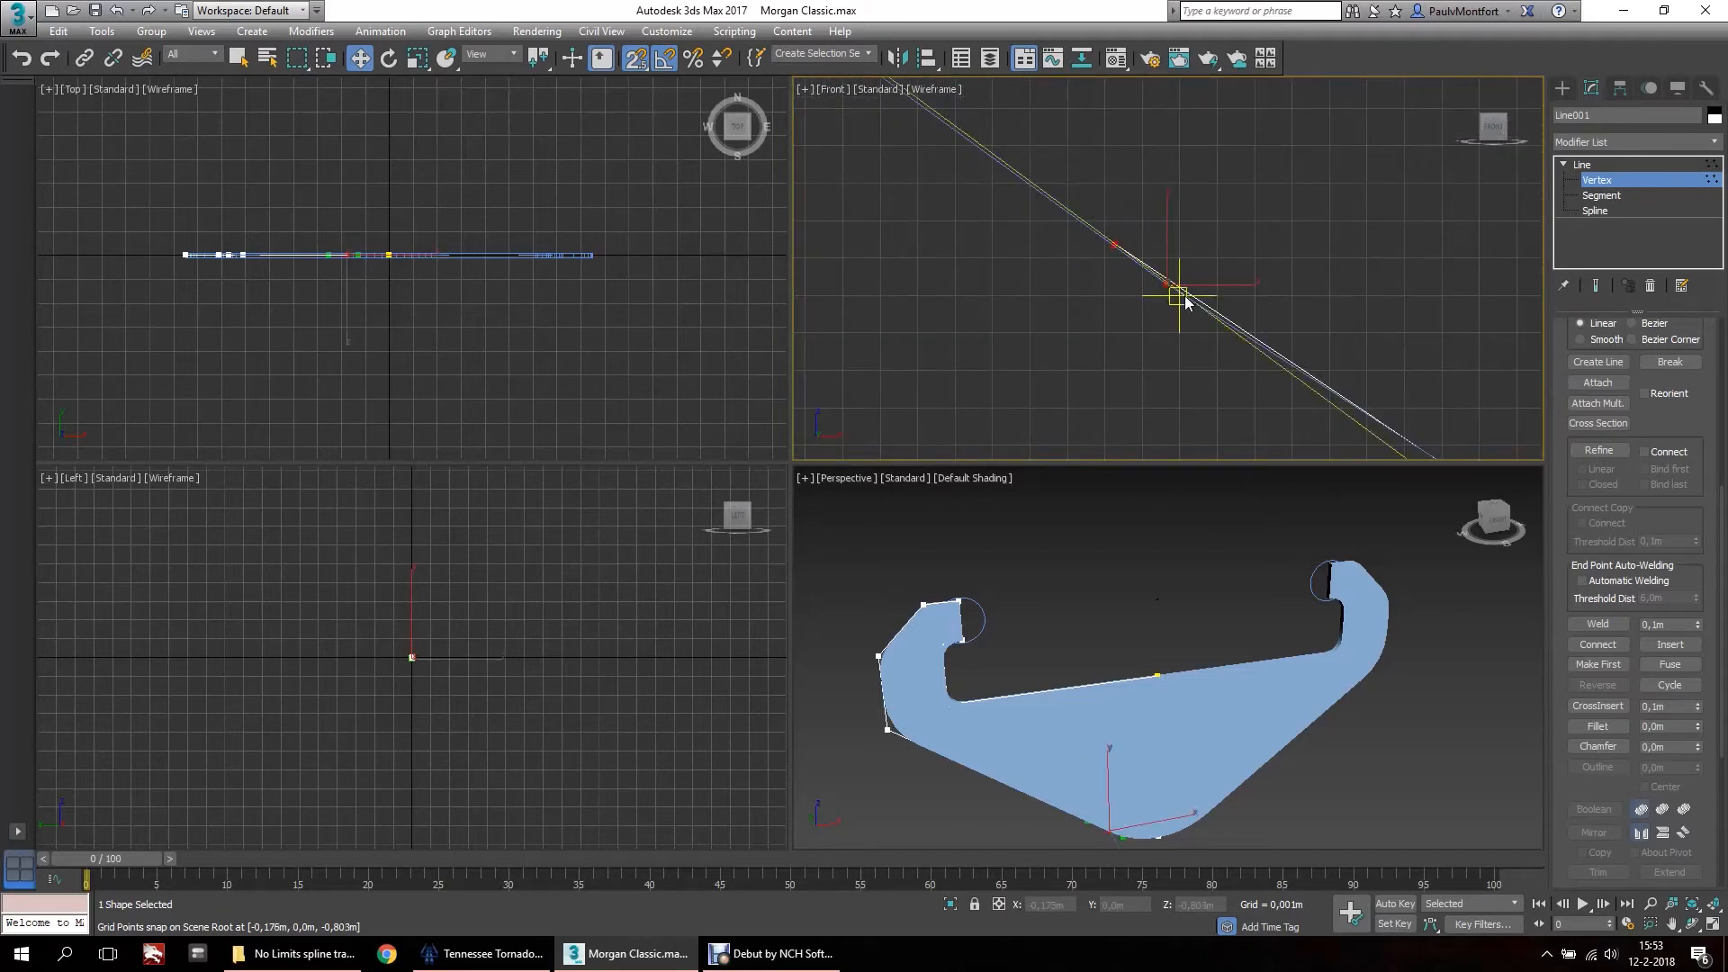
left_click(1140, 295)
left_click_drag(1171, 288, 1144, 330)
key("Delete")
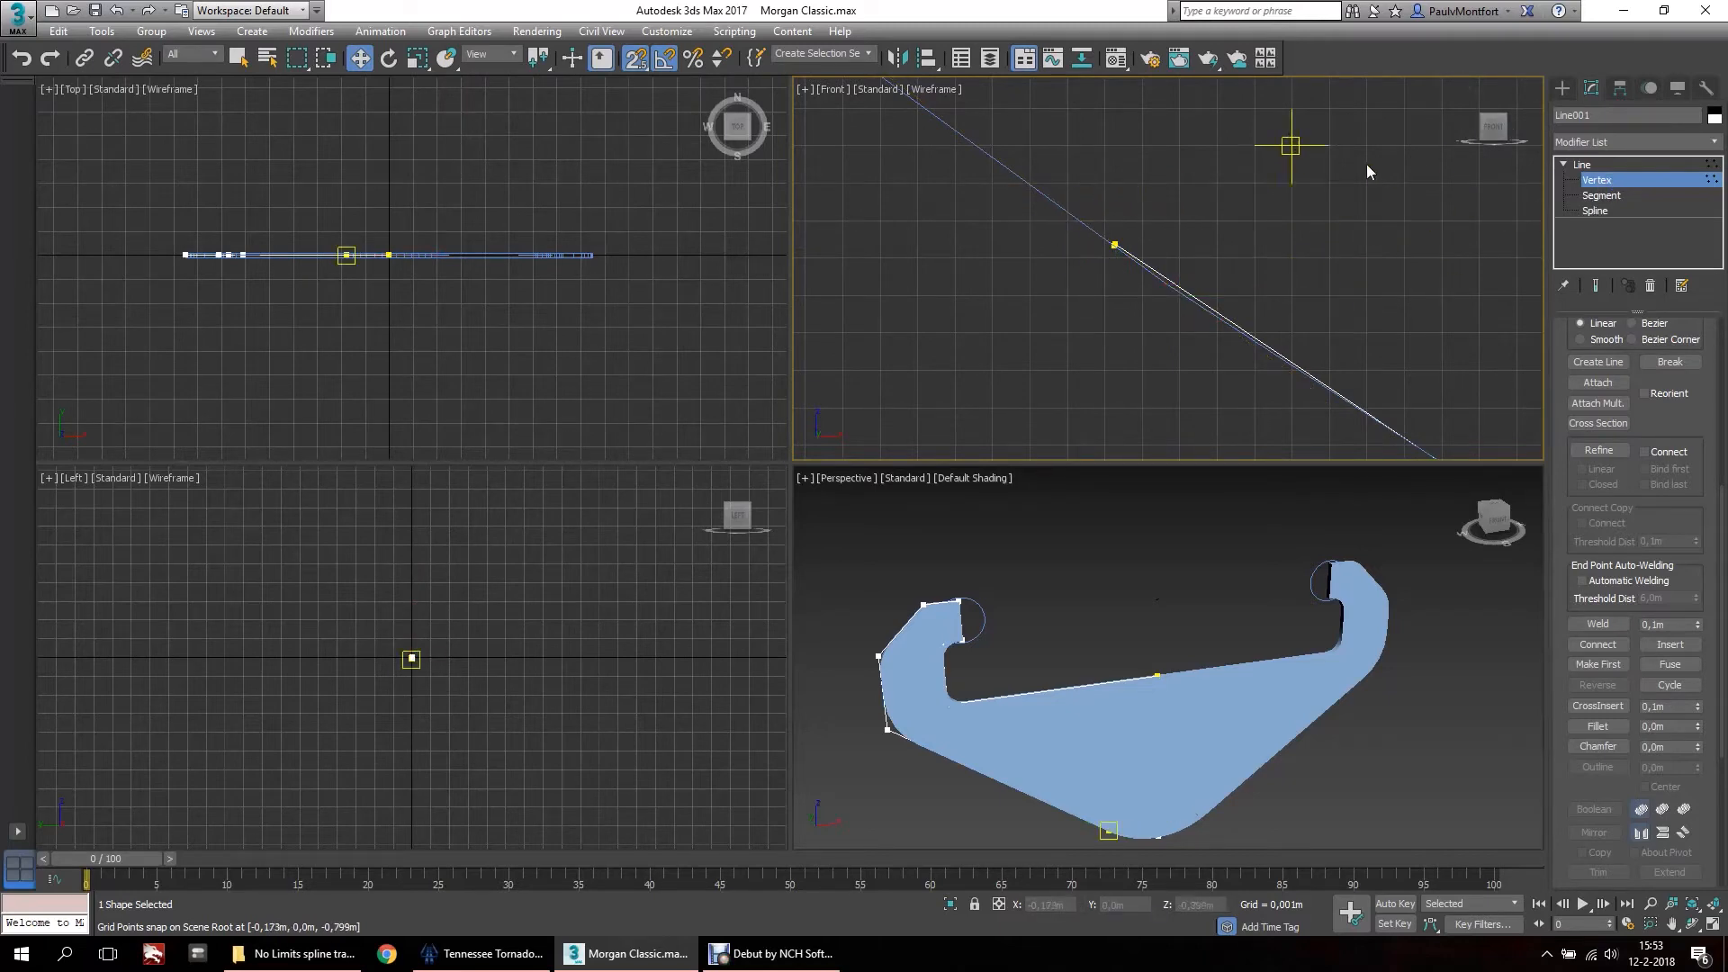
Weld the overlapping vertices where the sloping line meets the bottom arc.
left_click_drag(1293, 173, 1055, 322)
scroll(1228, 319, "down", 6)
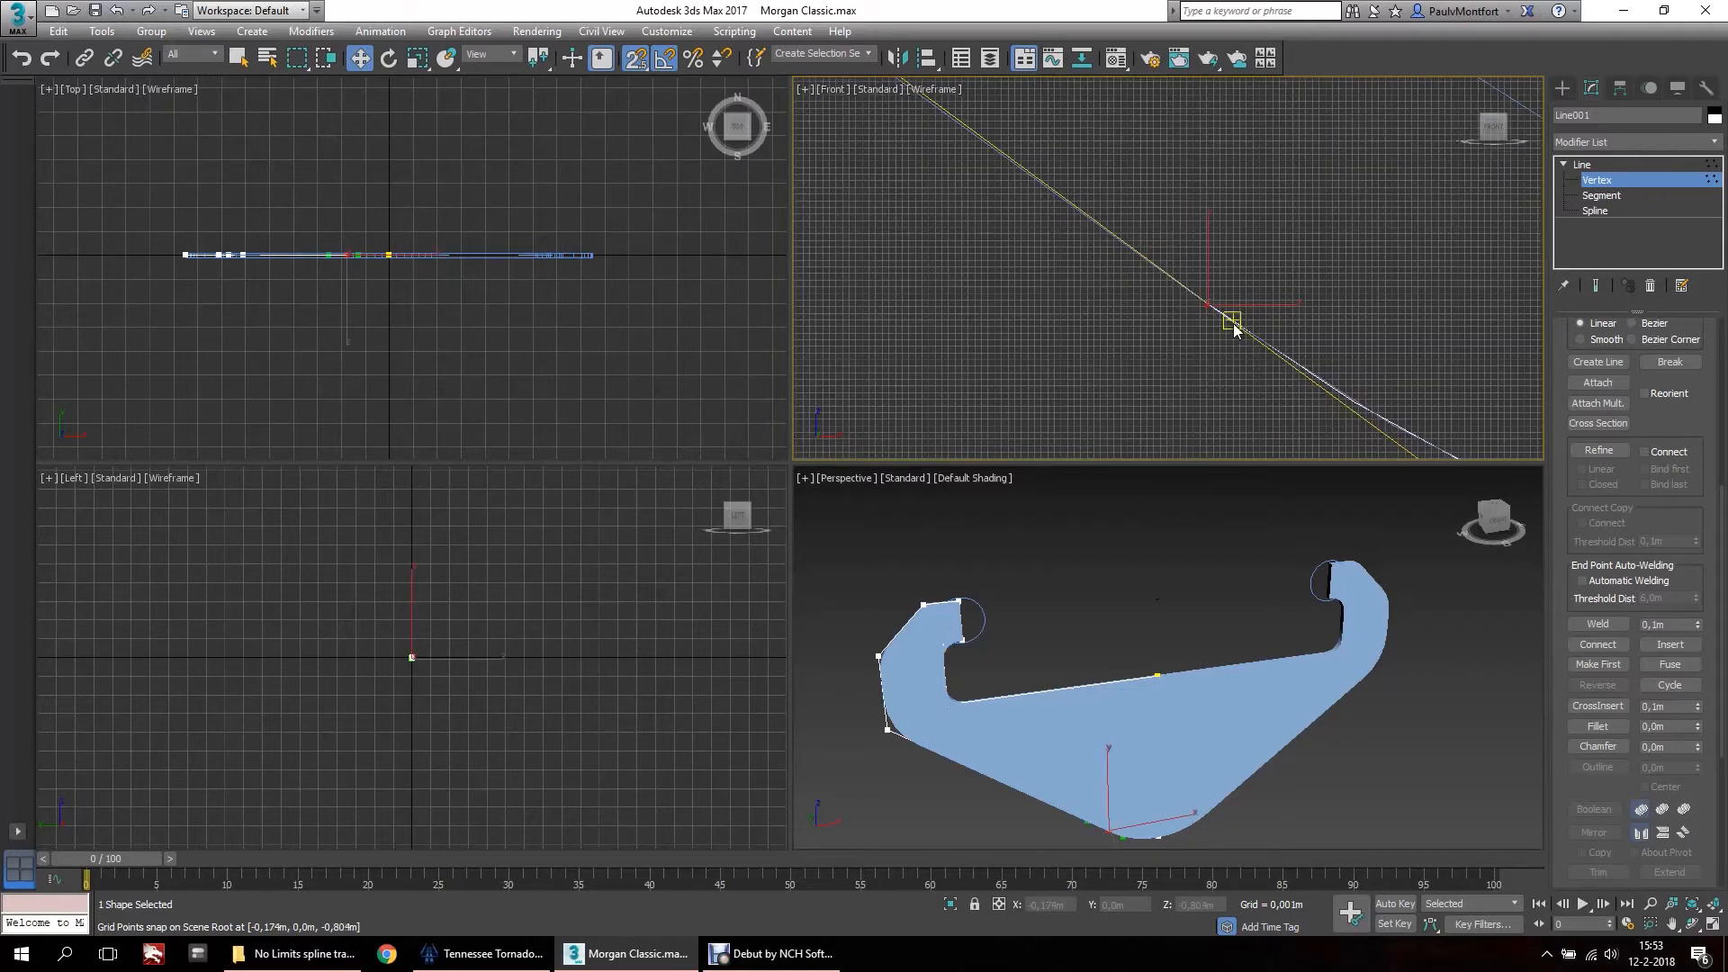
scroll(1214, 313, "down", 8)
scroll(987, 278, "up", 8)
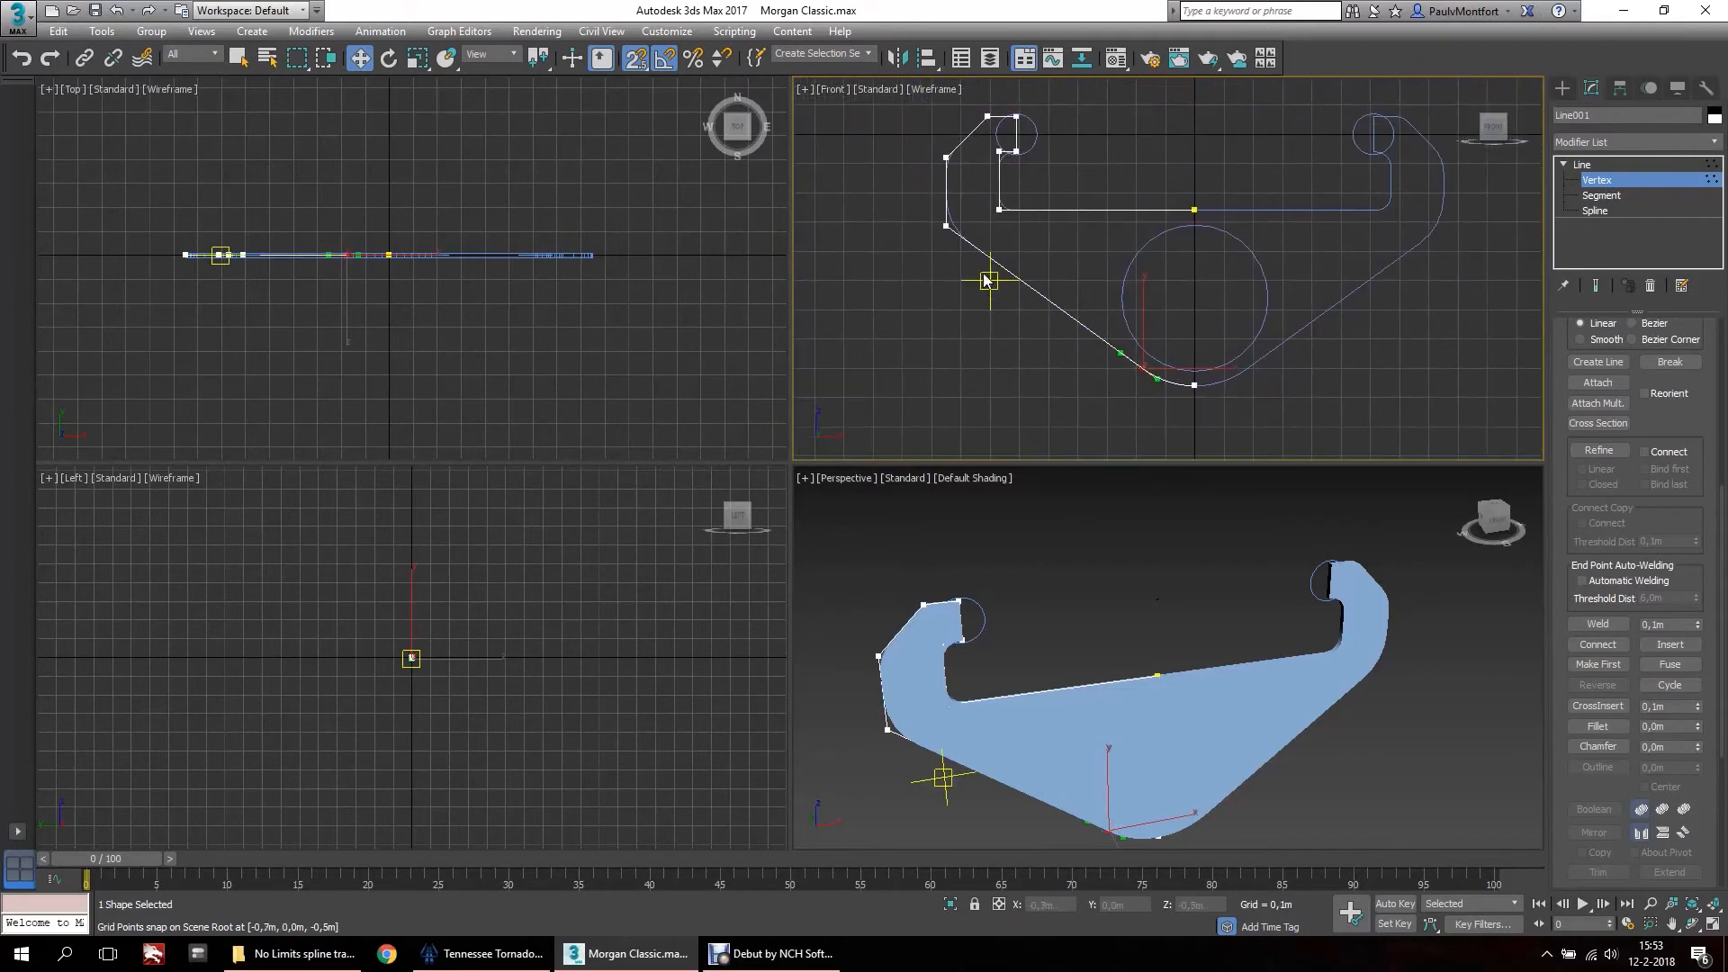
middle_click_drag(1223, 360, 933, 135)
scroll(1283, 448, "up", 6)
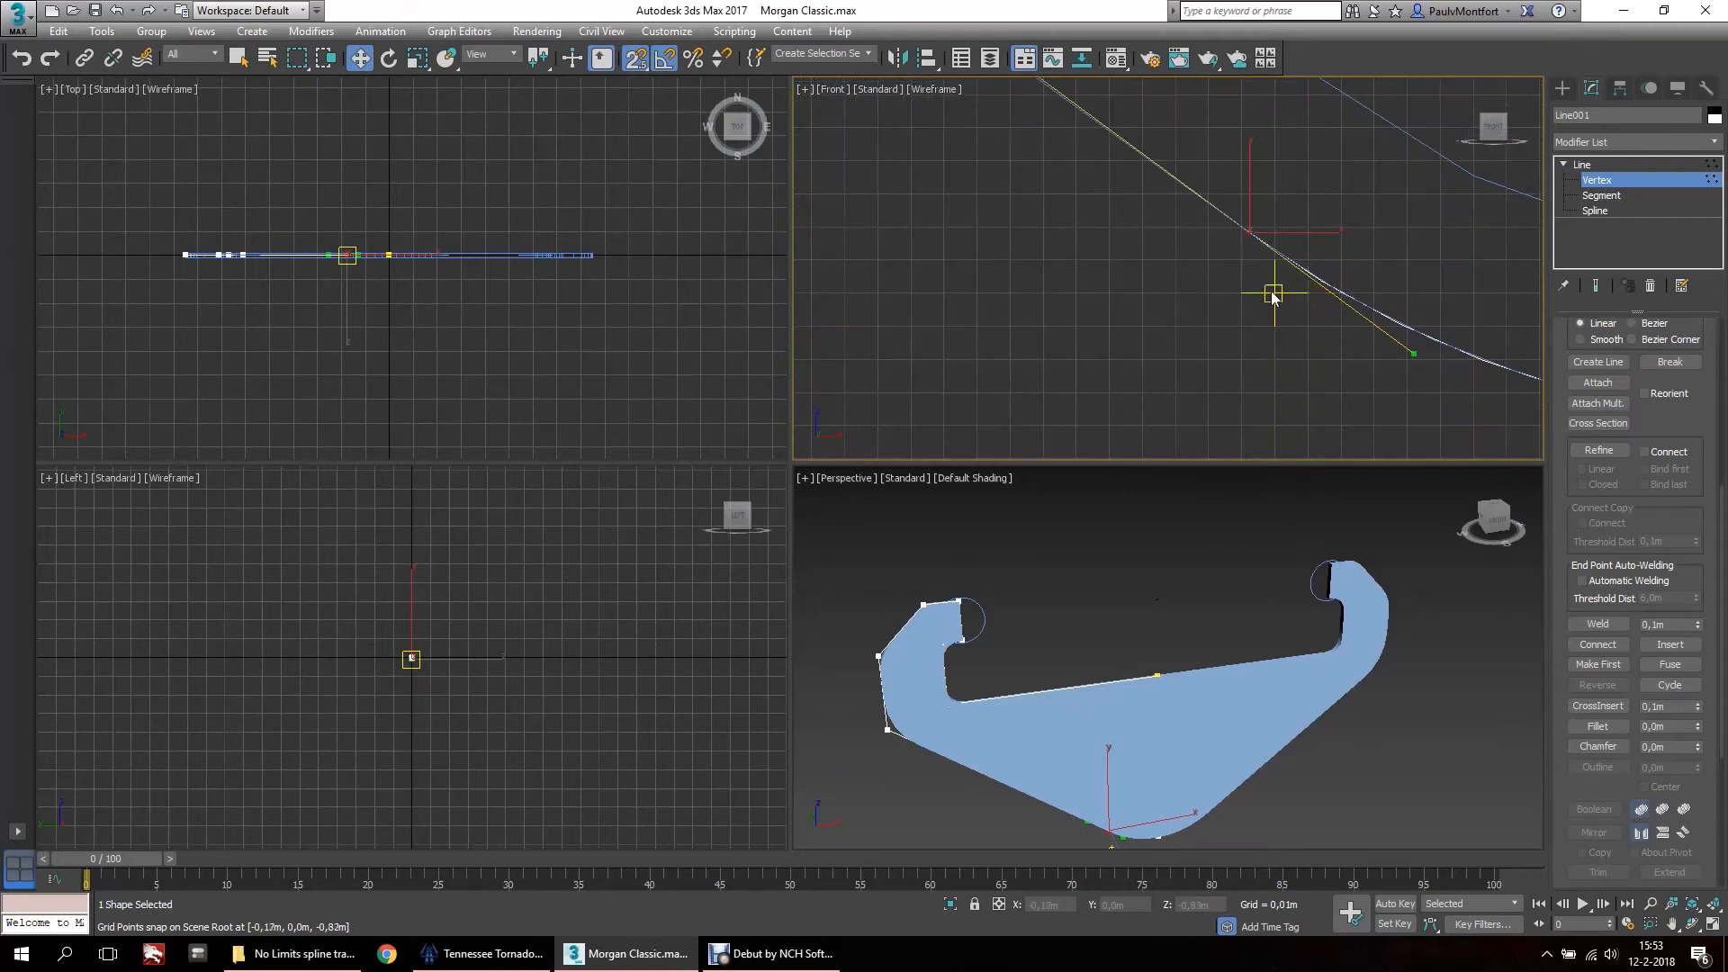
scroll(1157, 261, "down", 4)
scroll(1226, 222, "up", 4)
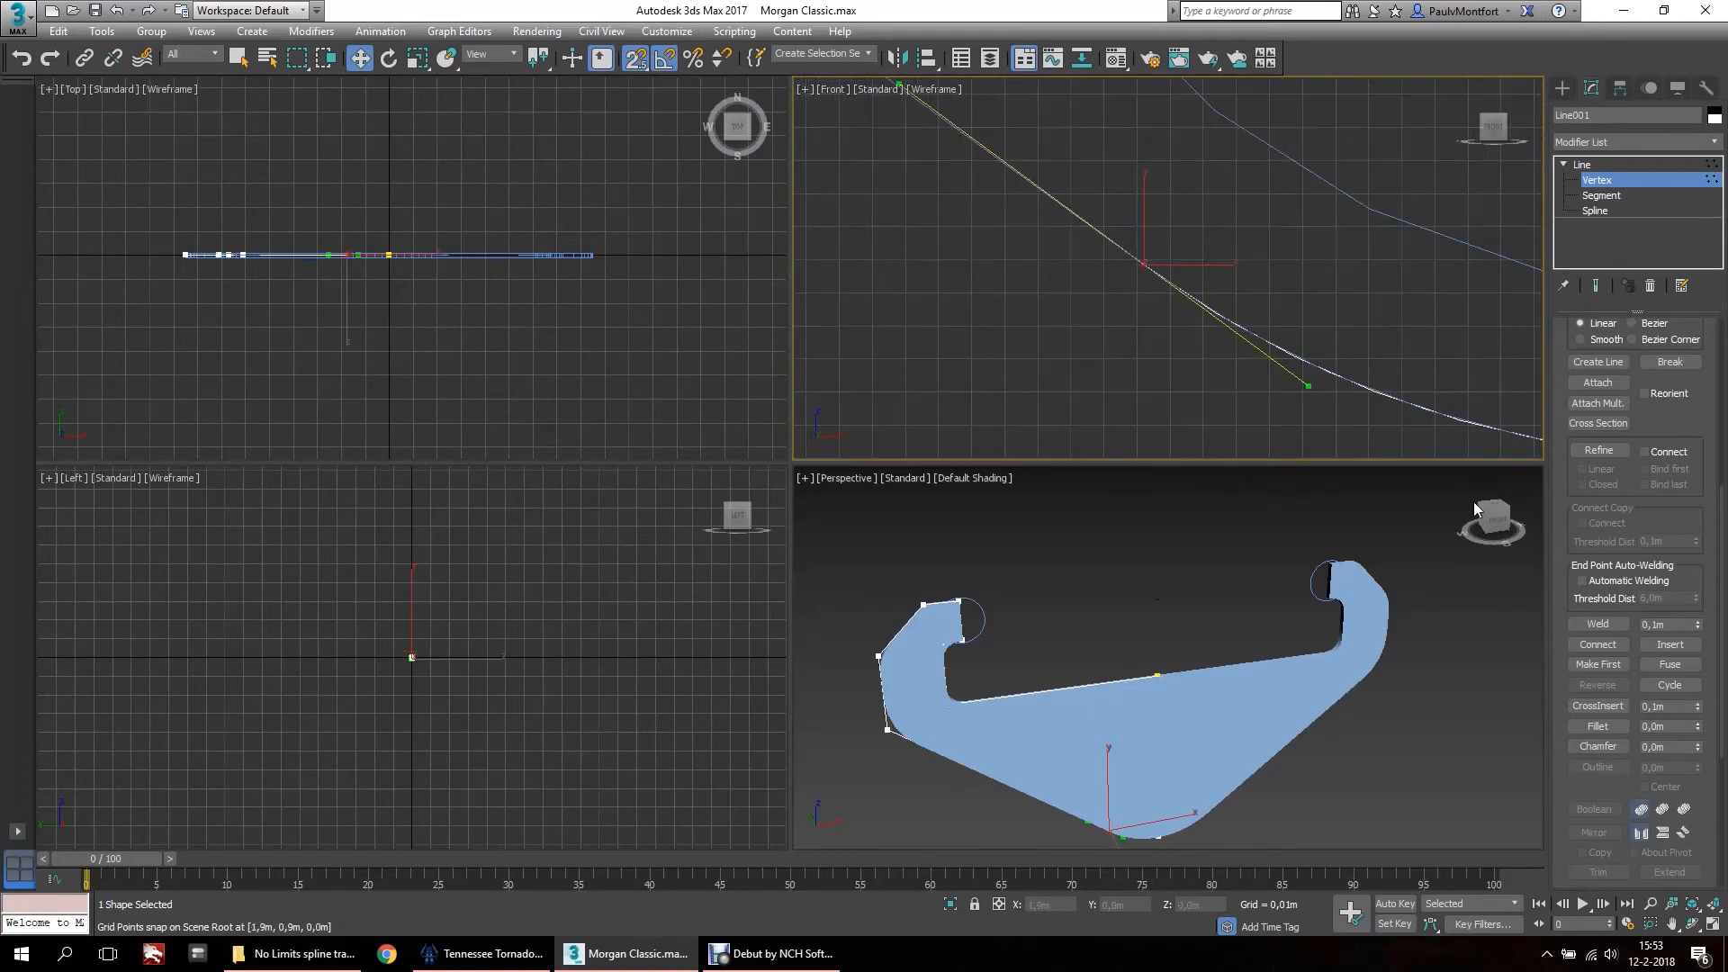
left_click_drag(1226, 211, 1061, 335)
left_click(1586, 624)
Weld the overlapping vertices at the corner between the sloping line and the outline's vertical line.
scroll(993, 198, "down", 2)
scroll(1158, 338, "up", 2)
scroll(1269, 392, "up", 2)
left_click_drag(1001, 304, 1003, 301)
left_click(1602, 627)
scroll(887, 270, "down", 4)
left_click(889, 272)
Fillet the outline's upper outer corner and the two inner corners to match the reference crosstie's rounding.
middle_click_drag(945, 293, 1005, 356)
scroll(983, 261, "up", 2)
scroll(1068, 251, "up", 2)
middle_click_drag(1068, 251, 1017, 325)
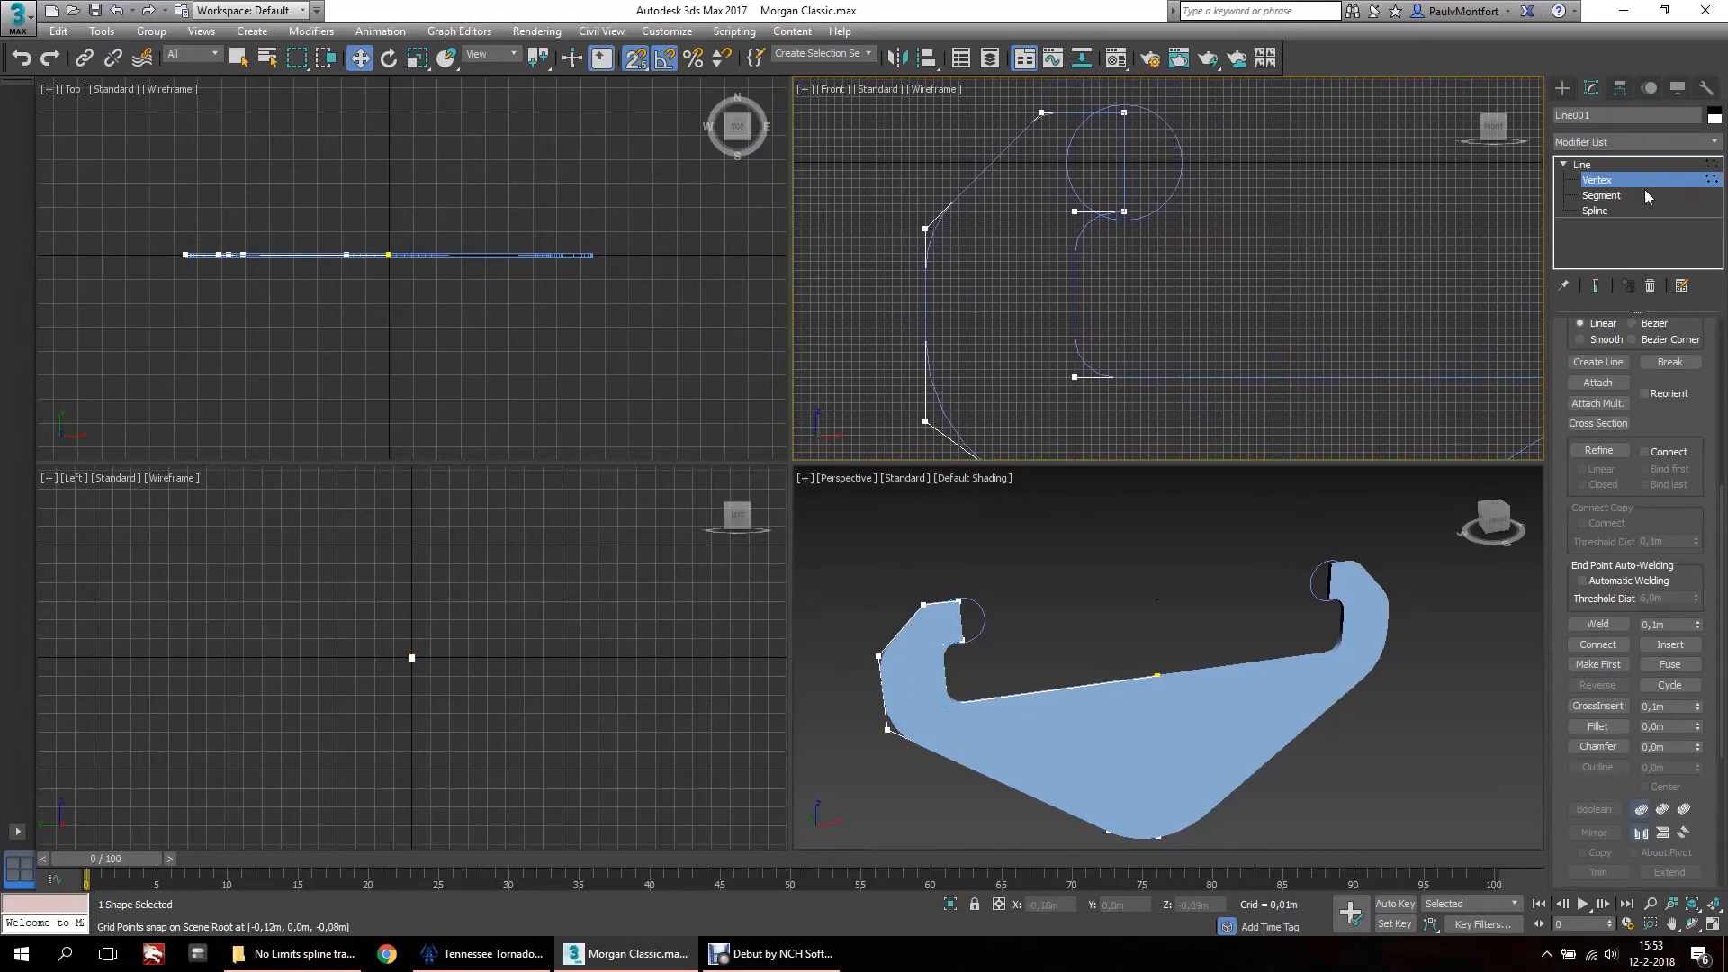
scroll(1024, 200, "up", 2)
scroll(1060, 171, "down", 2)
left_click_drag(859, 179, 968, 229)
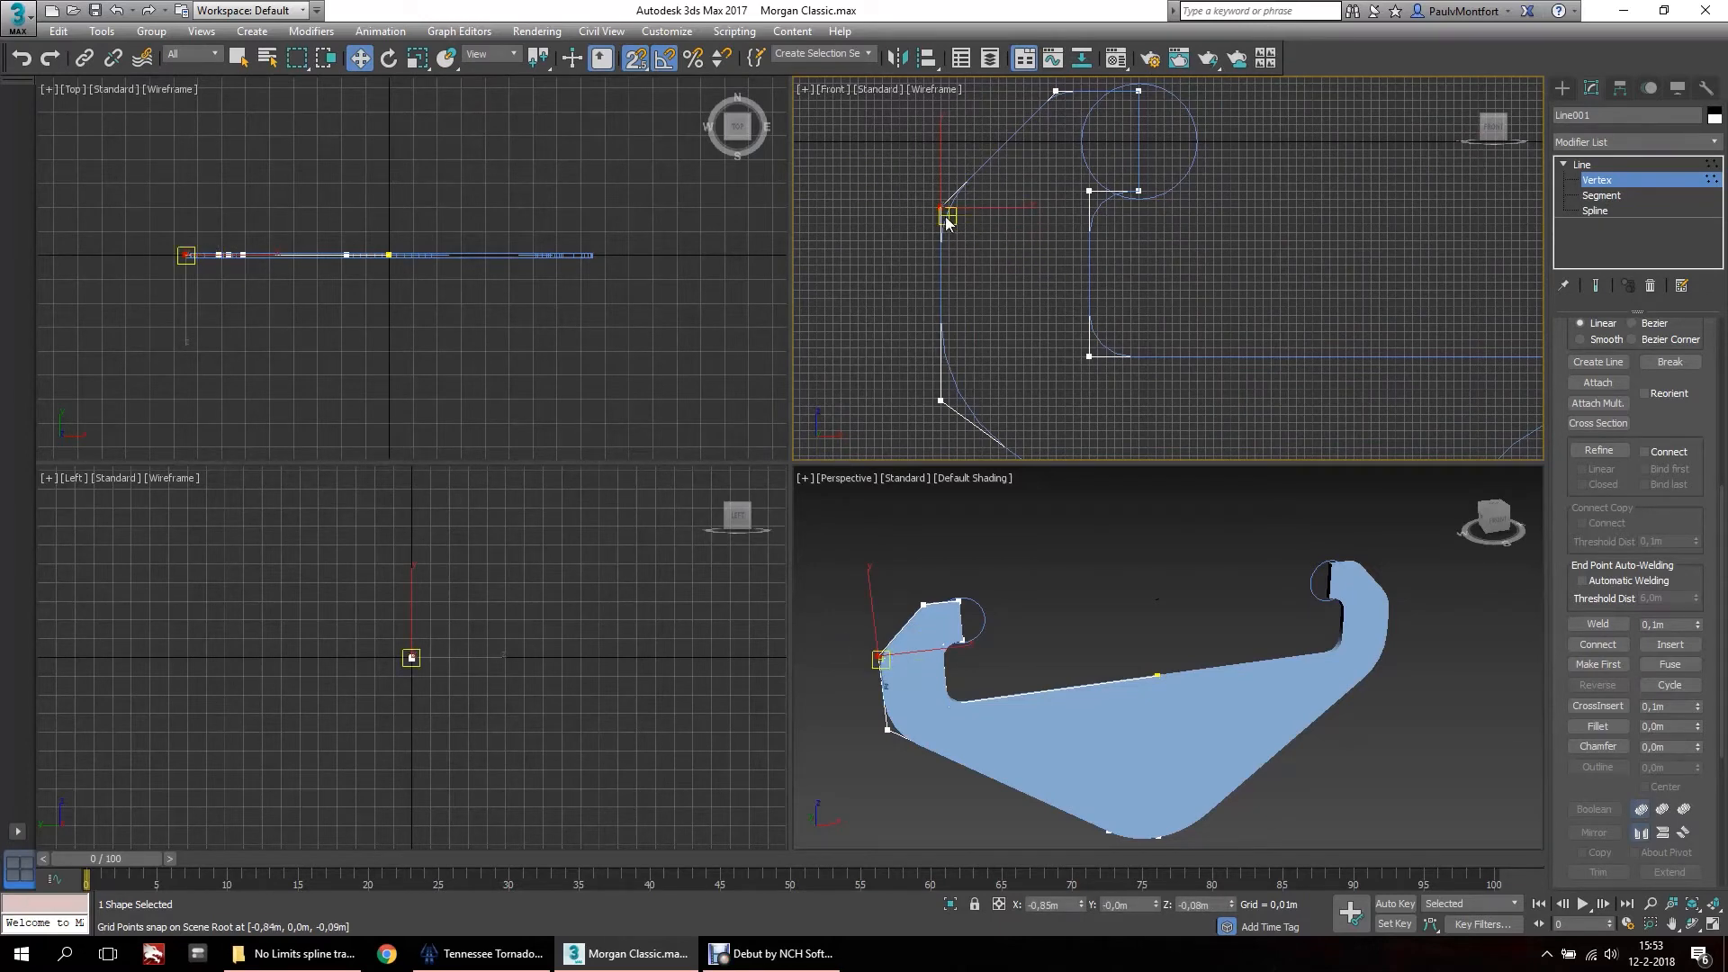
left_click_drag(1107, 328, 1105, 387, "ctrl")
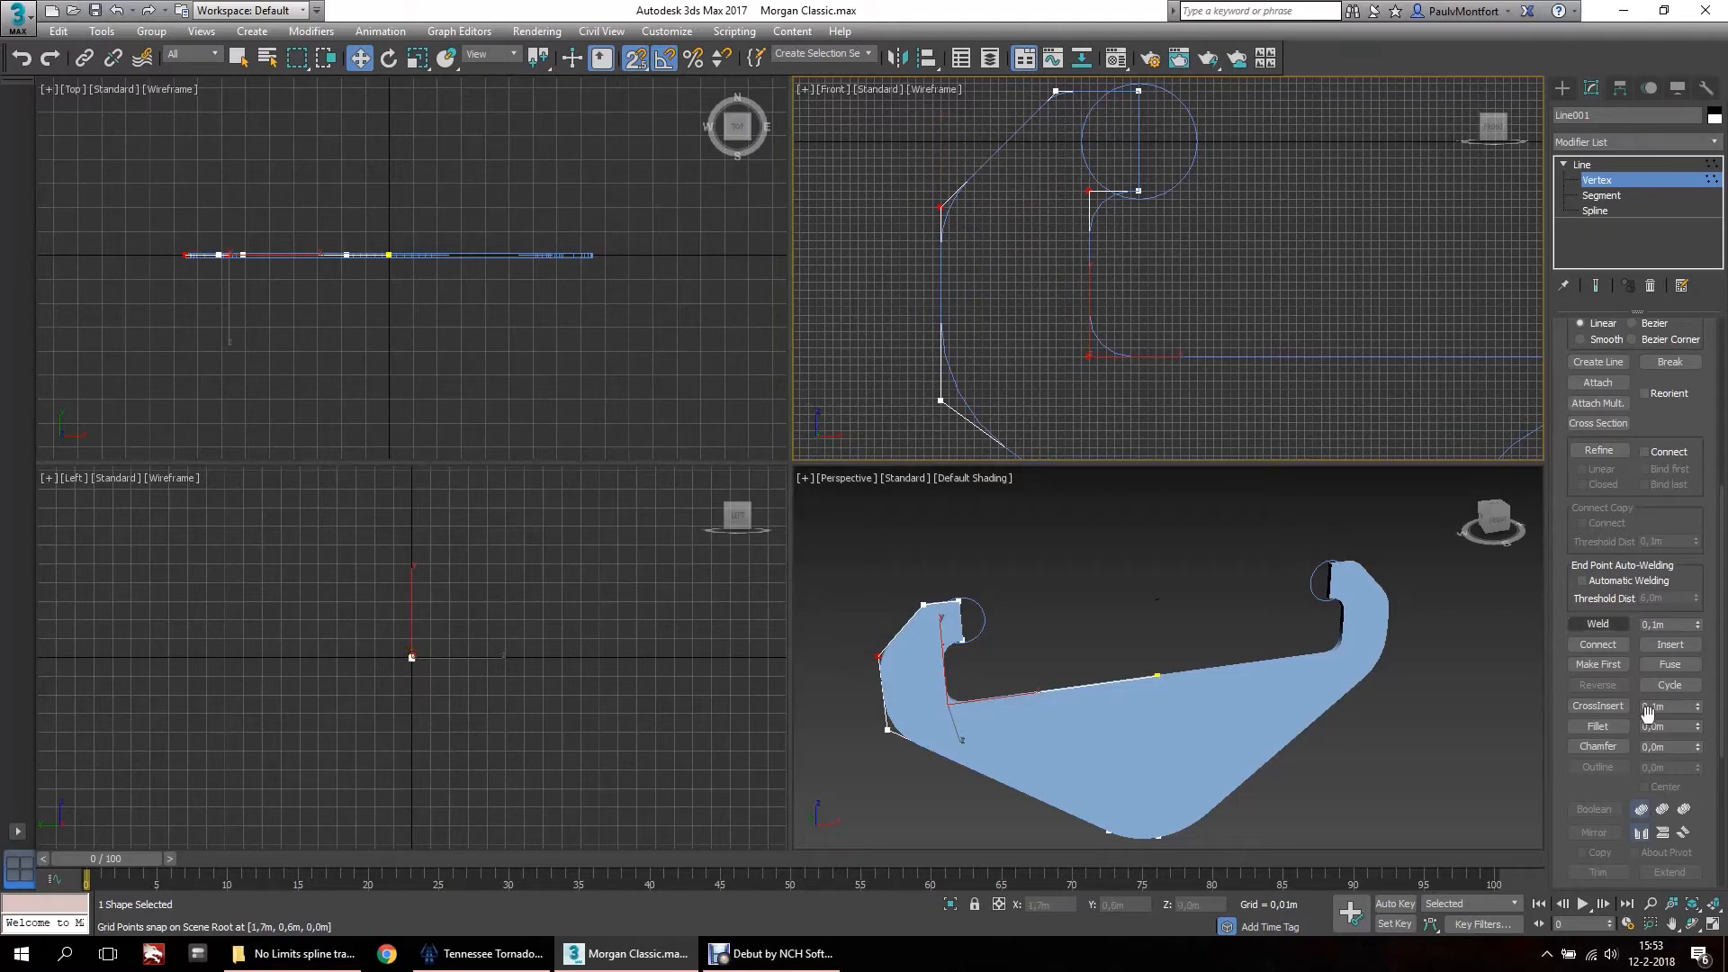
left_click(1598, 727)
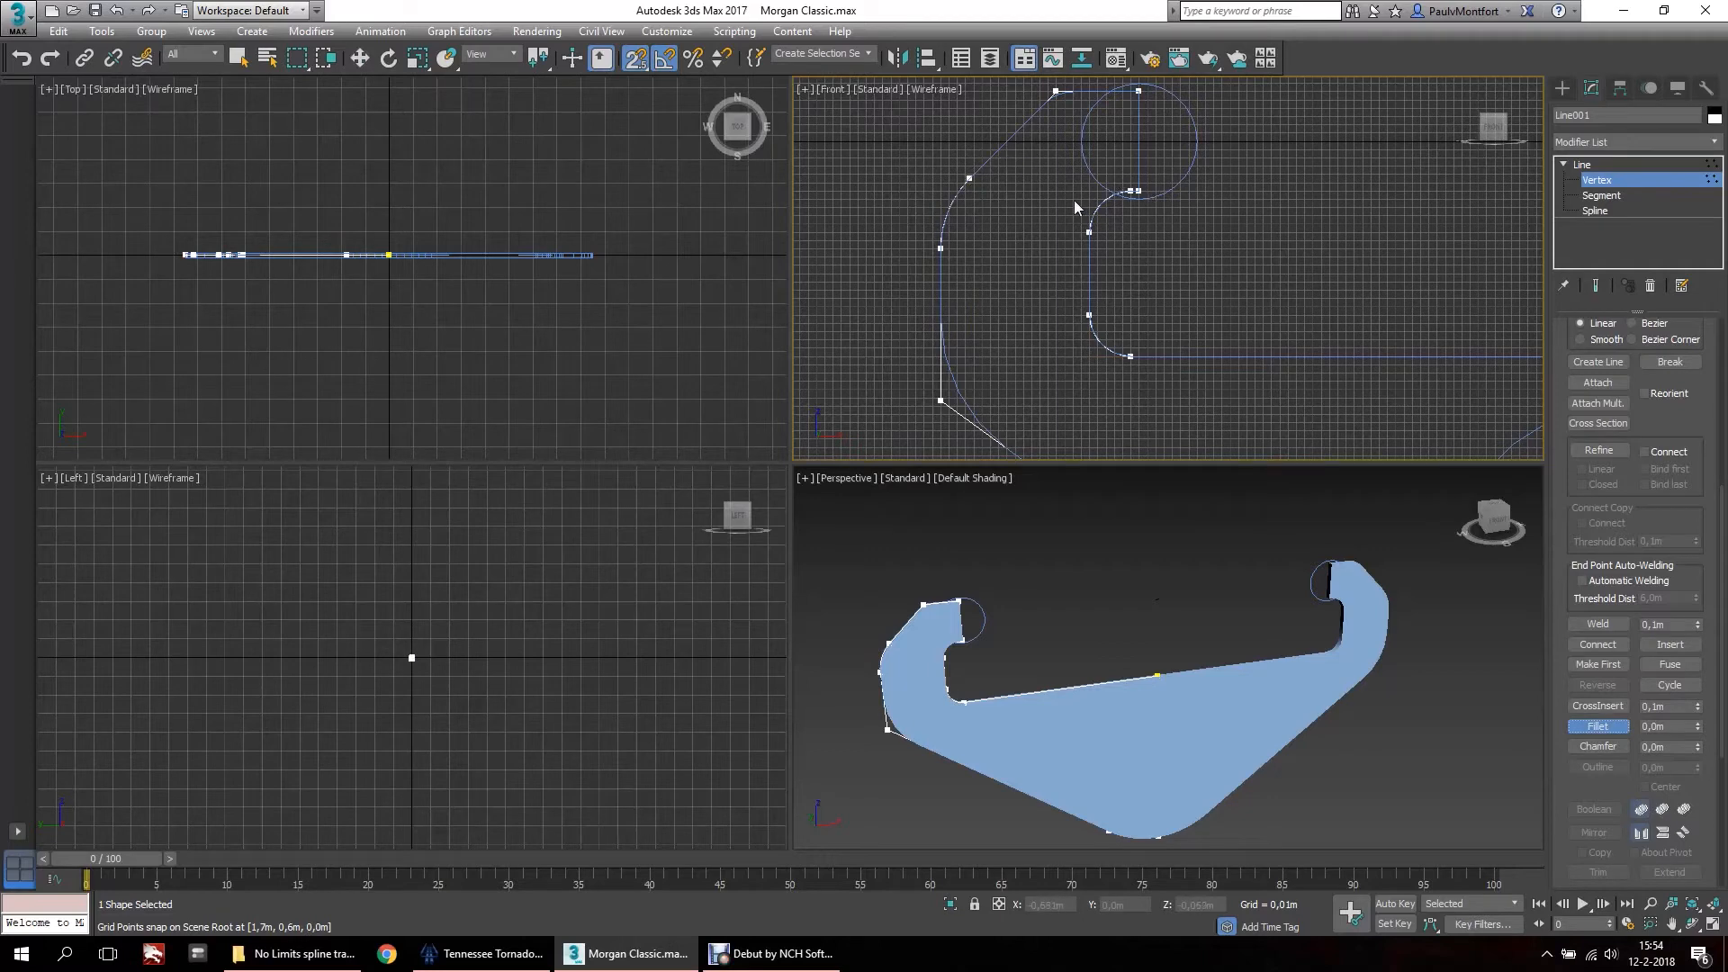
Fillet the outline's top corner beside the rail circle.
middle_click_drag(1031, 372, 1010, 441)
middle_click_drag(839, 290, 848, 203)
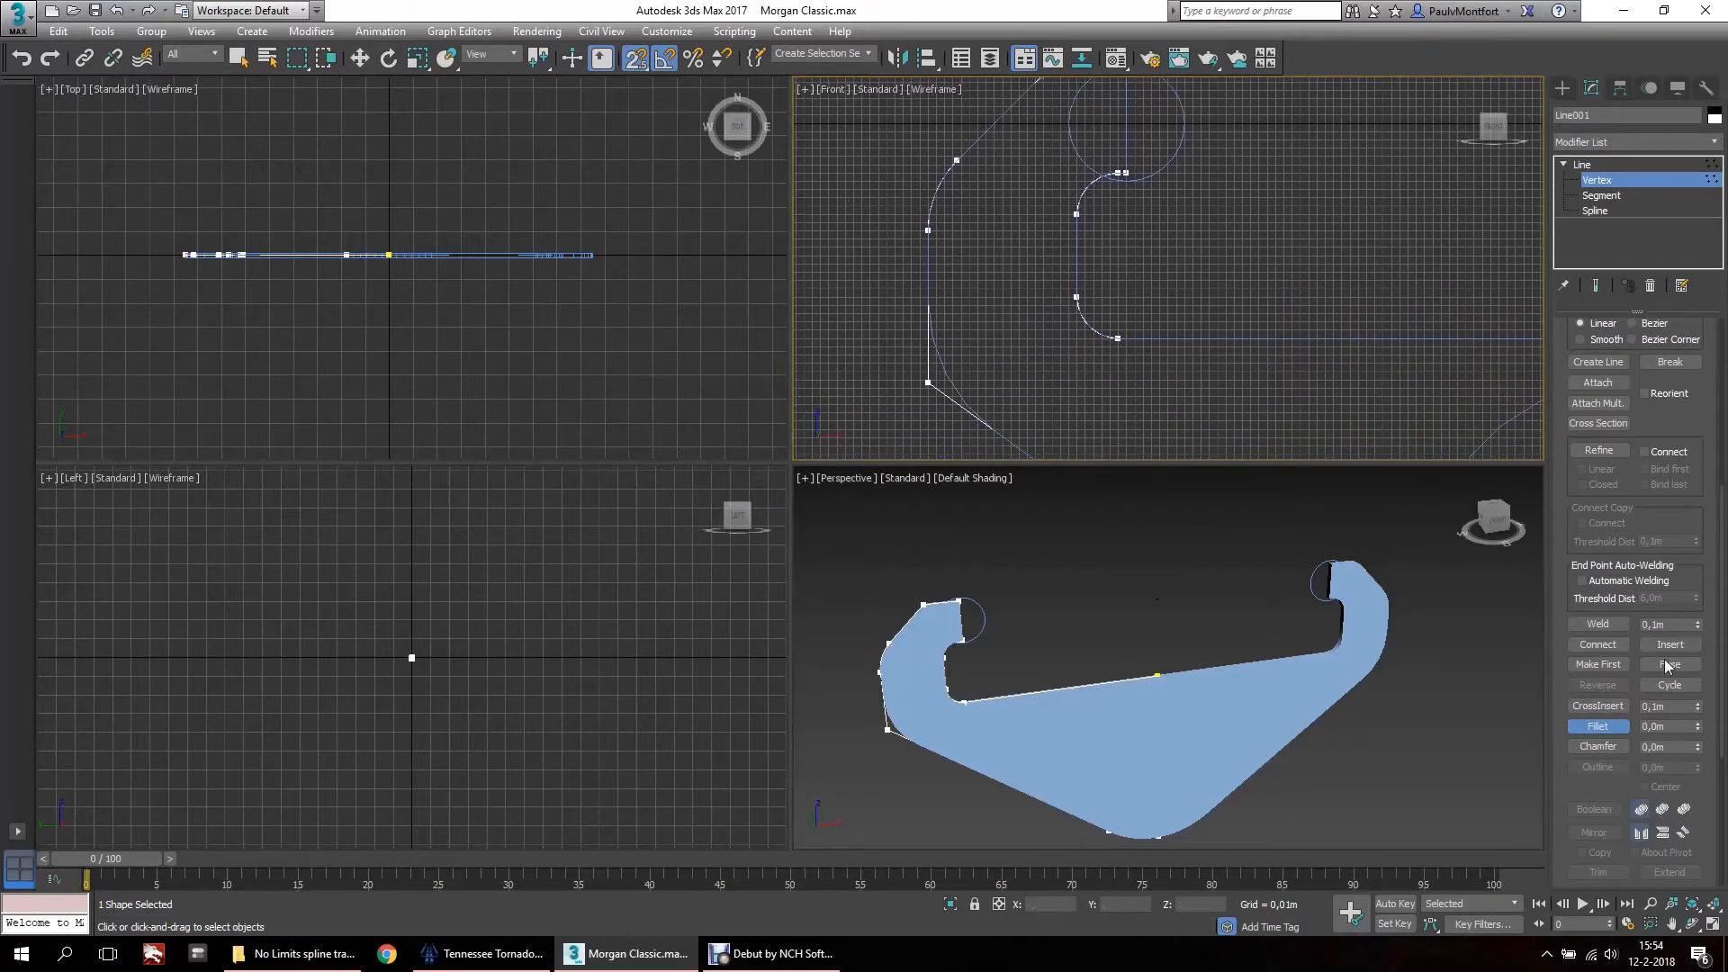
middle_click_drag(1029, 259, 986, 280)
left_click_drag(987, 136, 1035, 171)
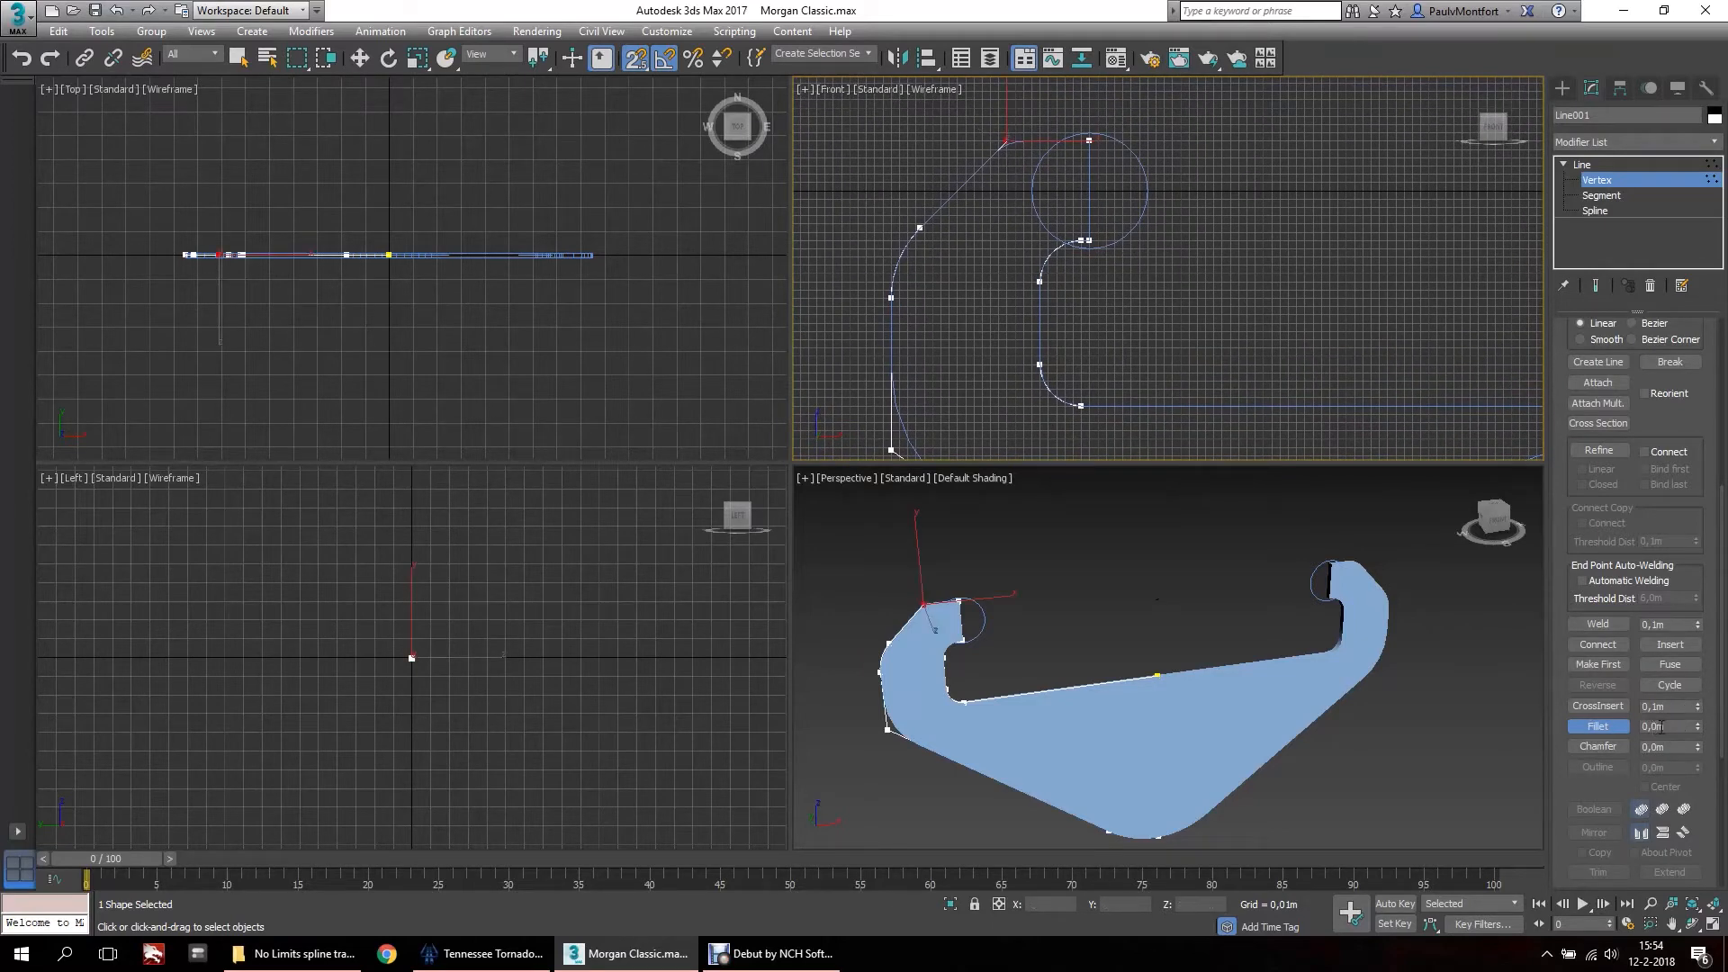
left_click(1598, 725)
Fillet the outer corner between the vertical line and the sloping line by 0.1 m.
middle_click_drag(934, 412, 942, 266)
left_click(899, 306)
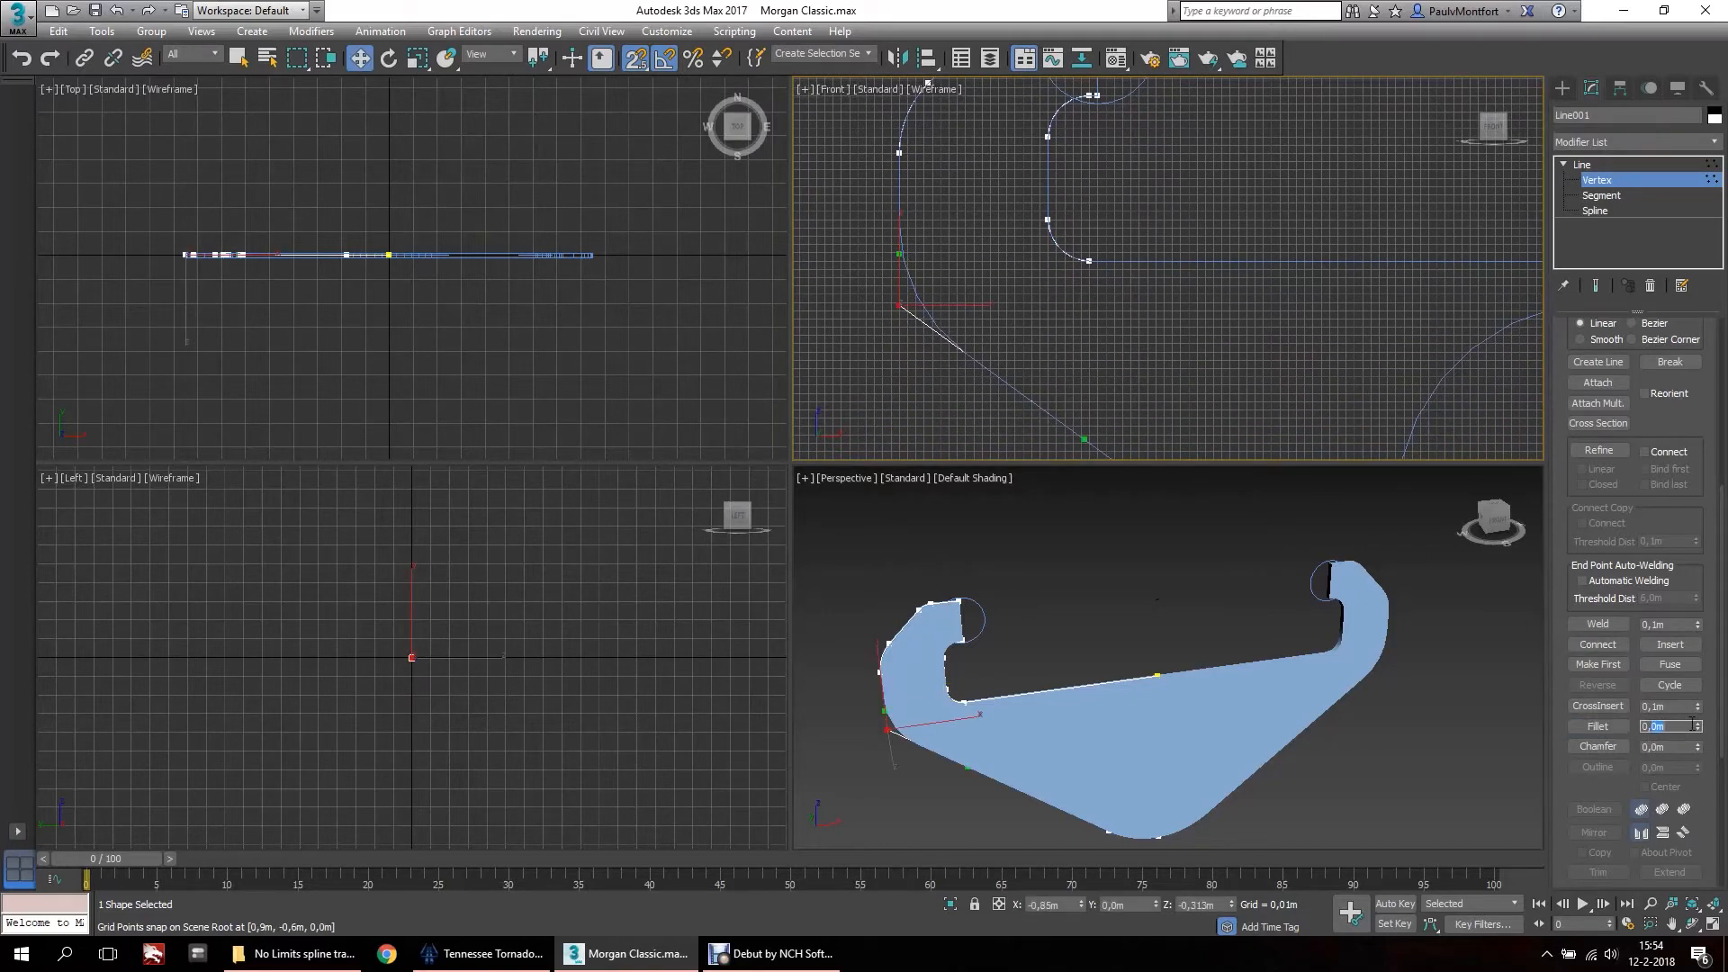
type("0,1")
key("Return")
scroll(872, 234, "down", 4)
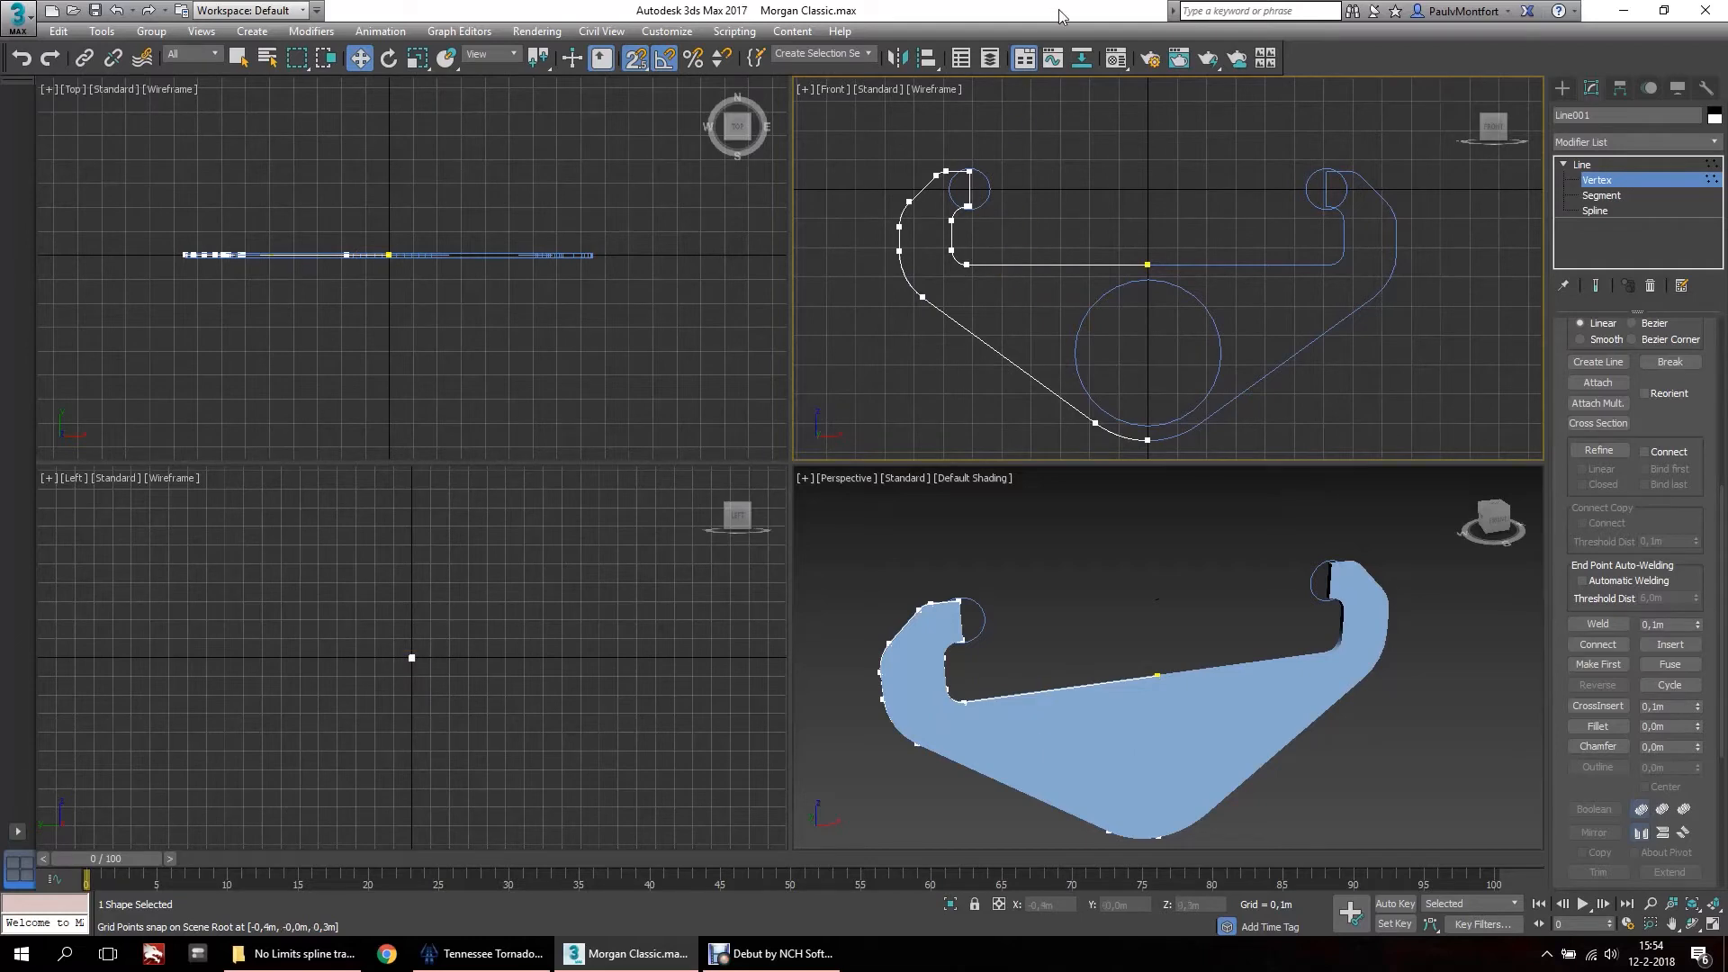
mouse_move(1033, 287)
middle_mouse_down()
mouse_move(1069, 218)
mouse_move(1037, 263)
middle_mouse_up()
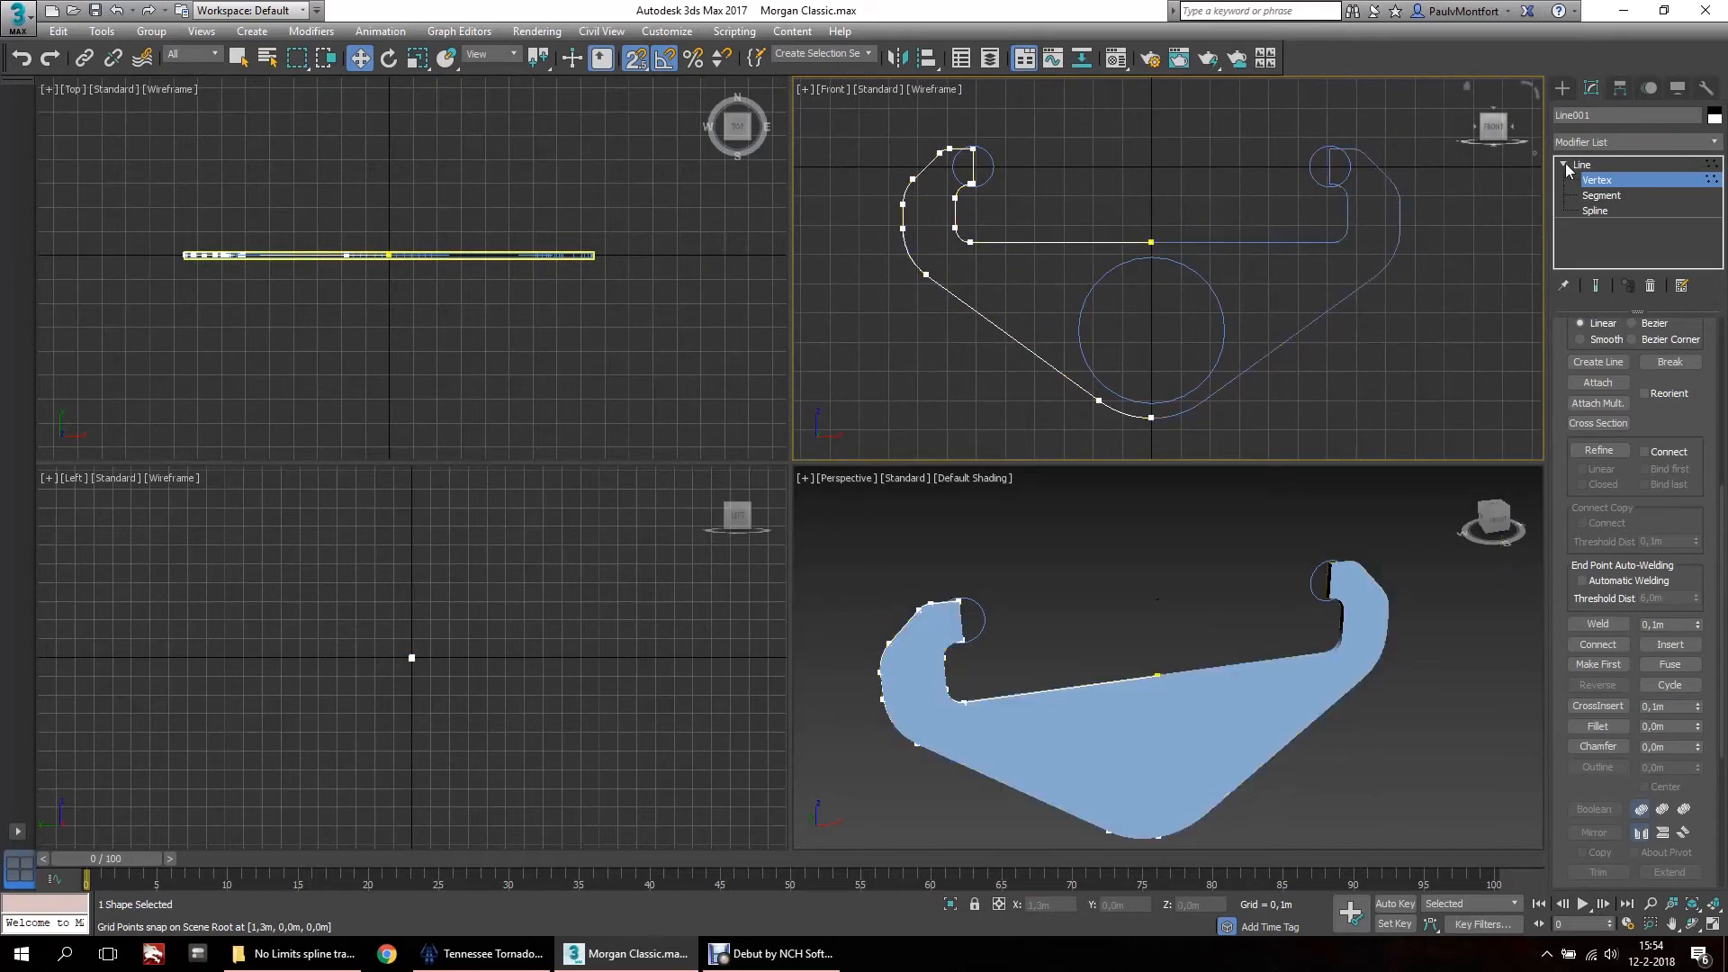
Leave vertex level and mirror the half outline across the X axis as a copy.
left_click(1581, 166)
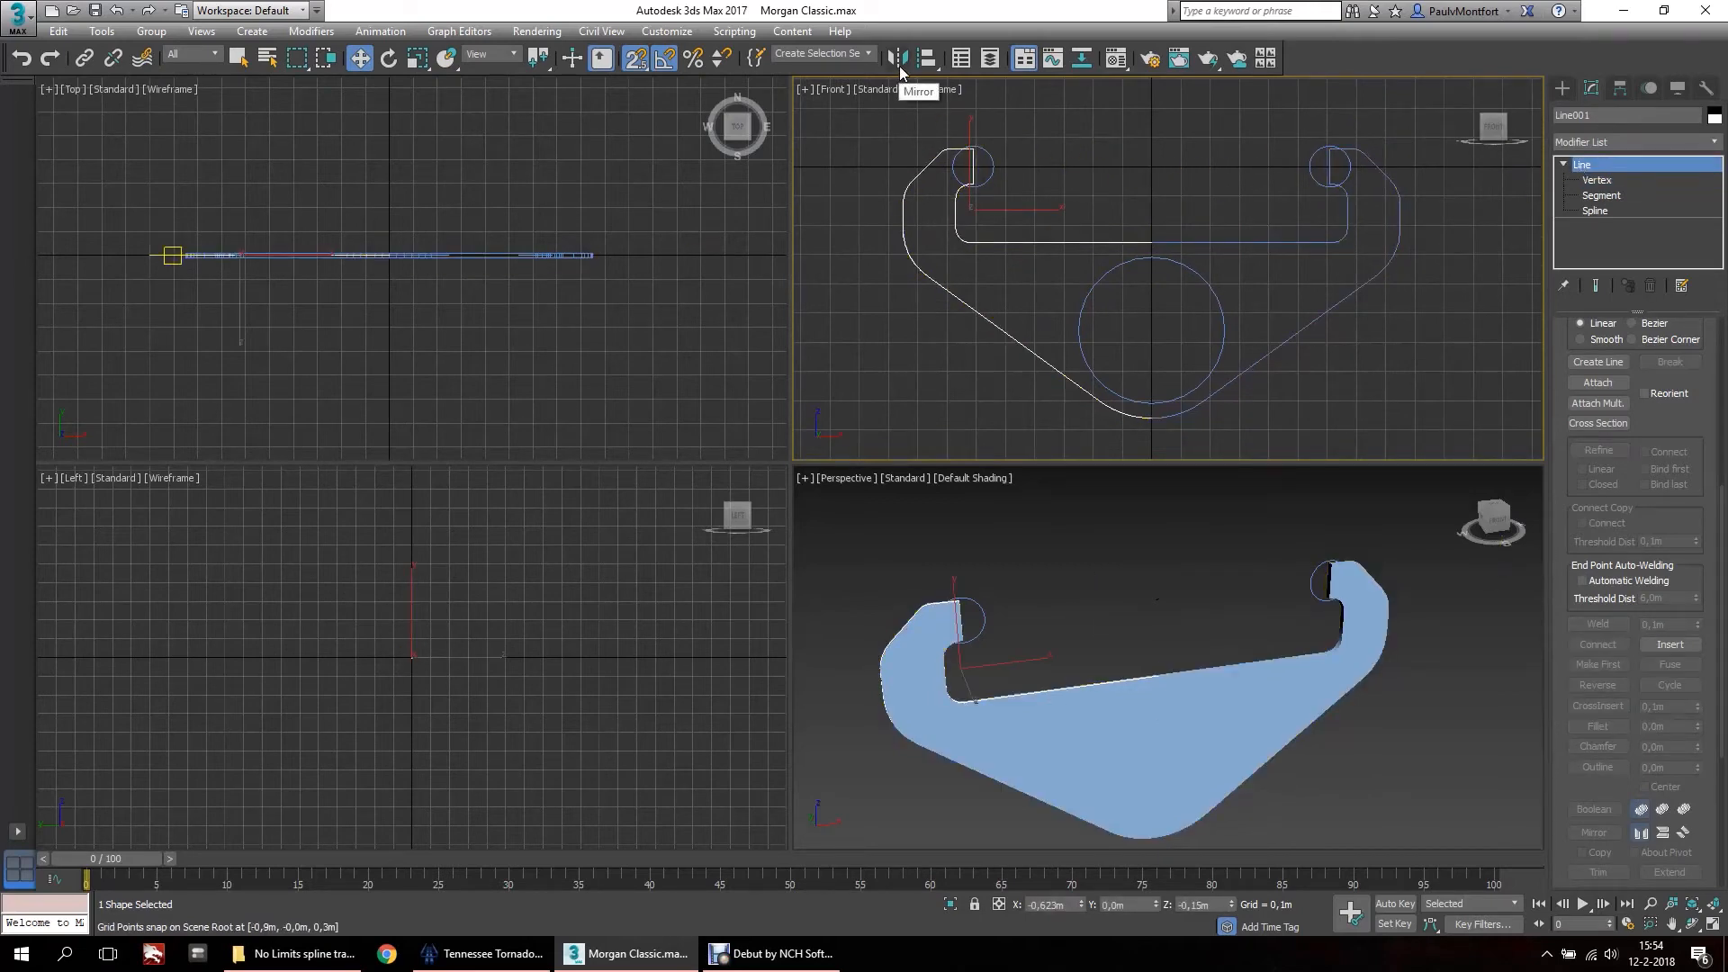
left_click(898, 58)
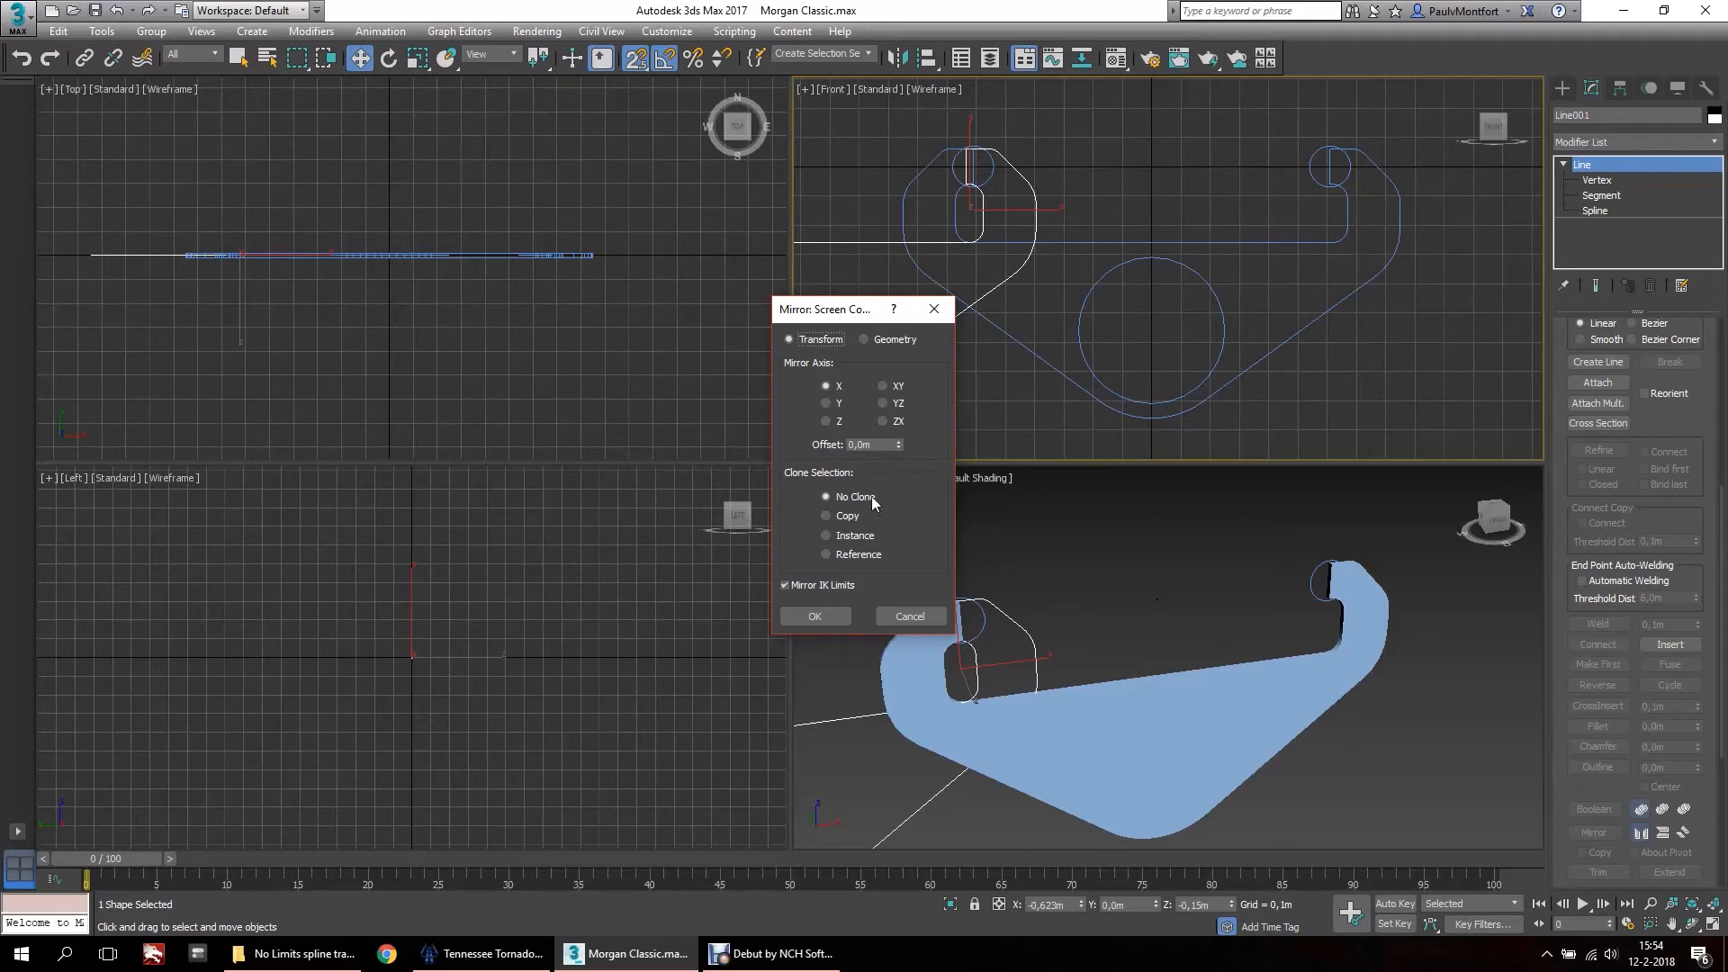
left_click(844, 521)
left_click(811, 617)
Enable vertex snapping and move the mirrored half so its open ends meet the original half at the centre line.
middle_click_drag(959, 315, 1078, 277)
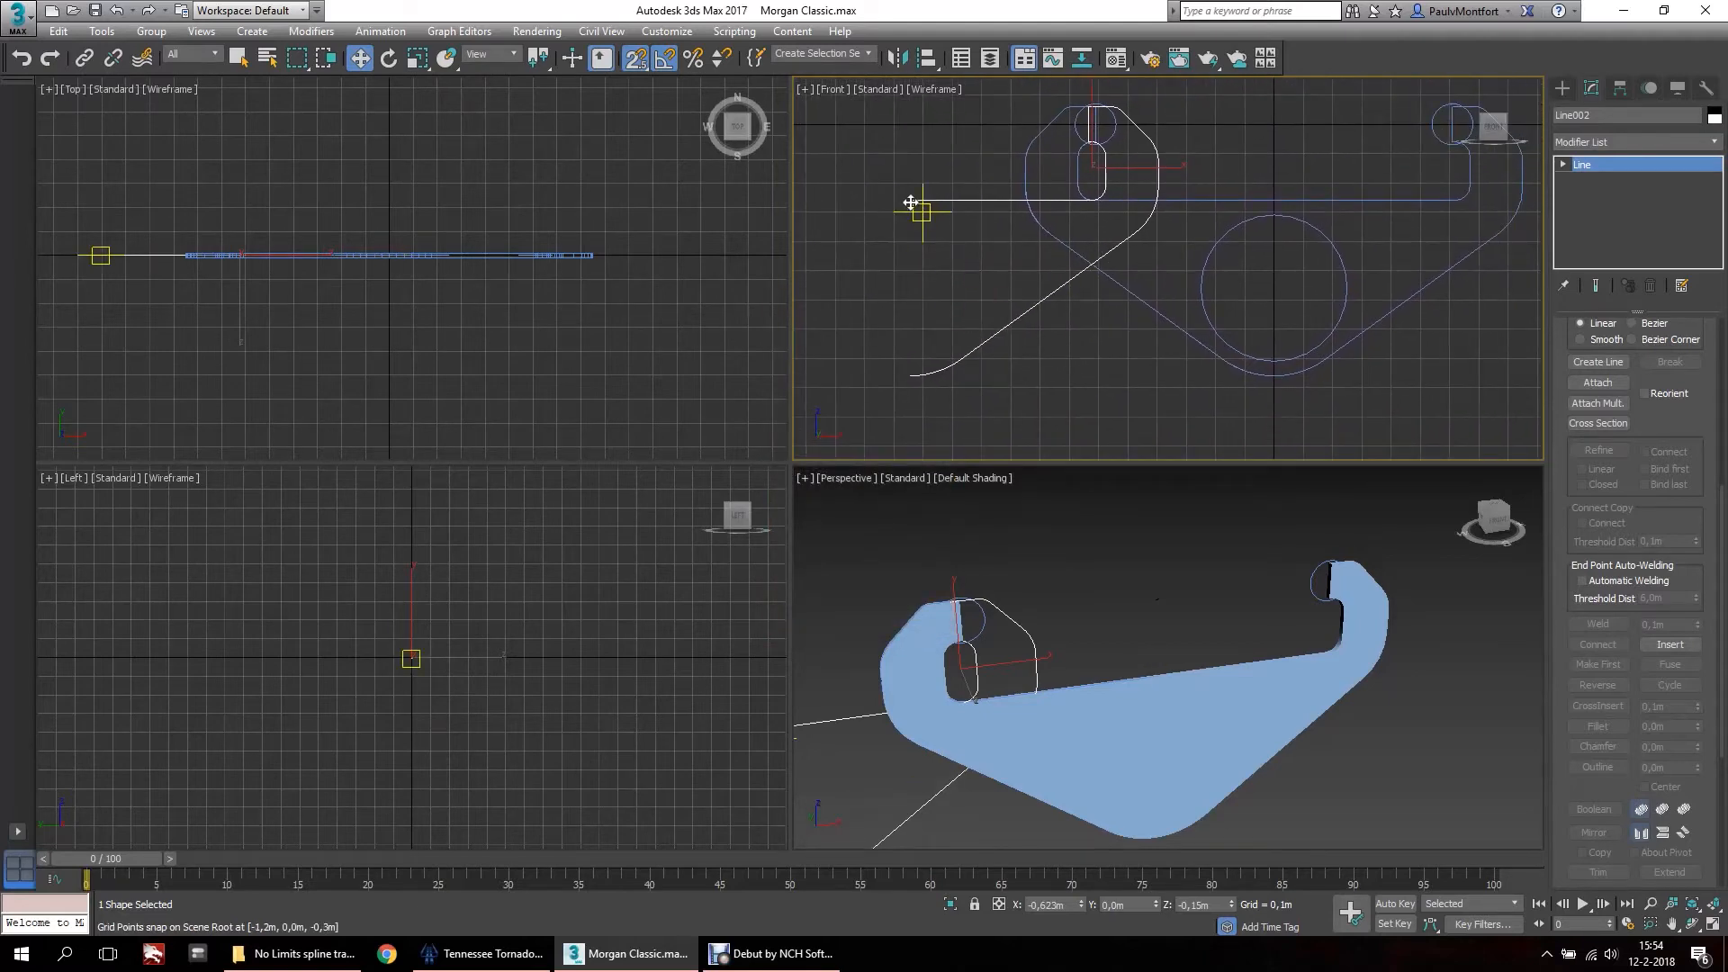
scroll(895, 200, "up", 8)
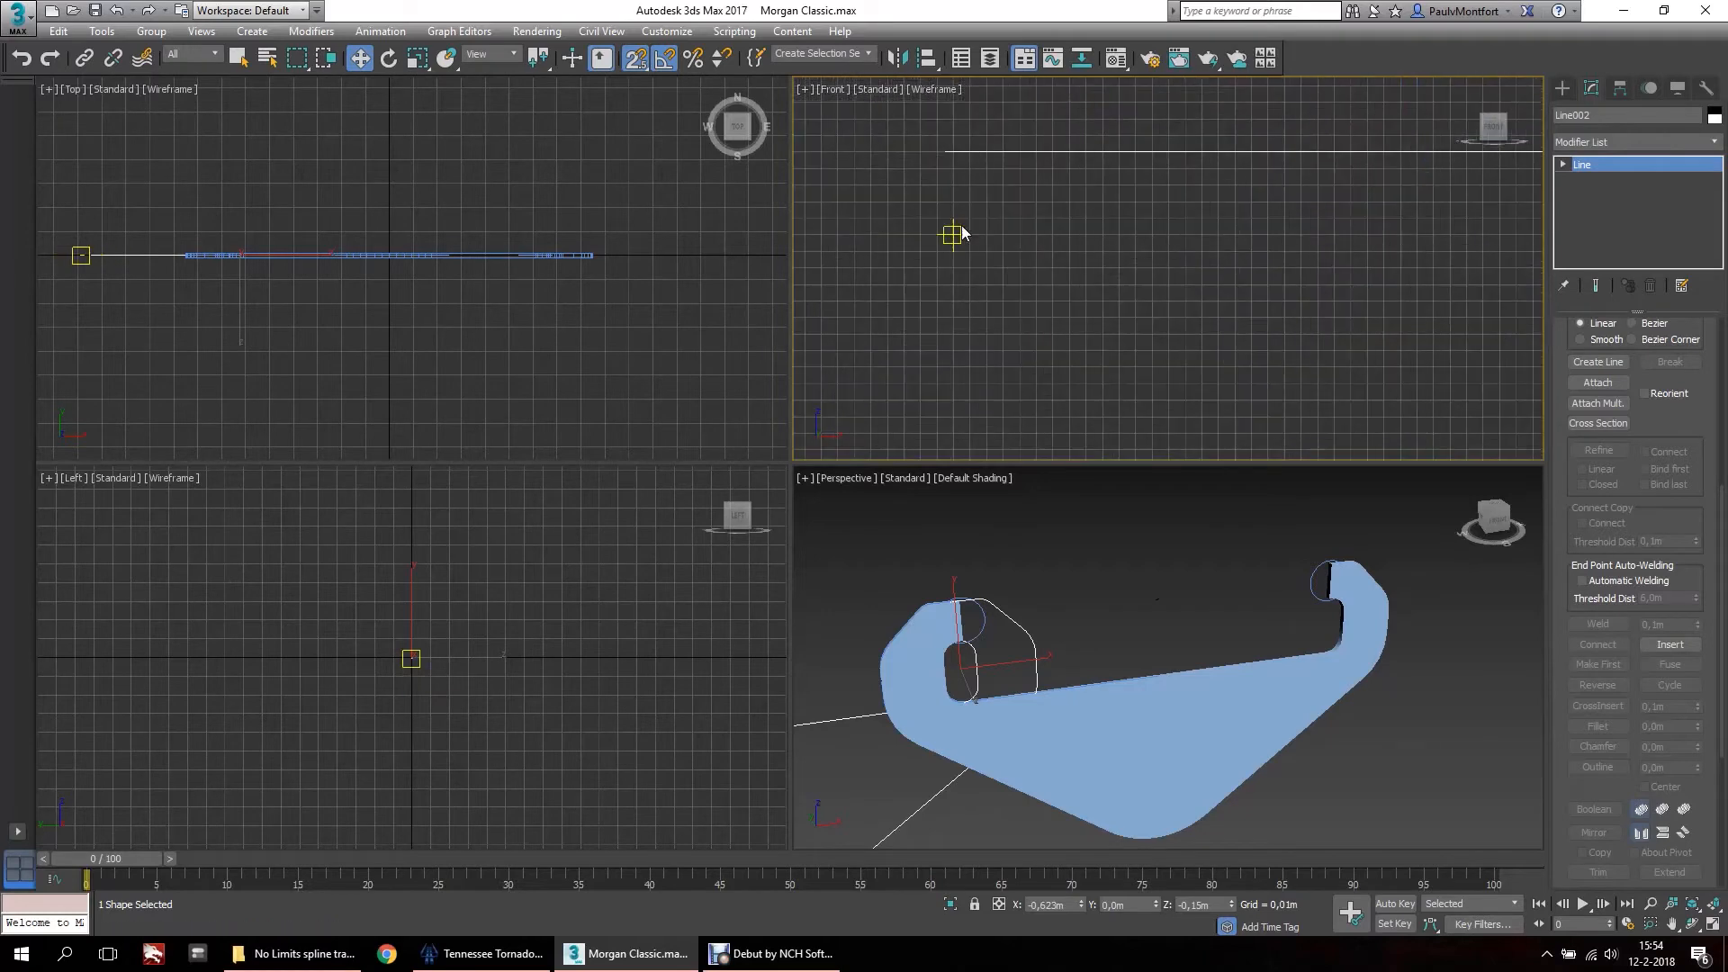
scroll(975, 212, "down", 8)
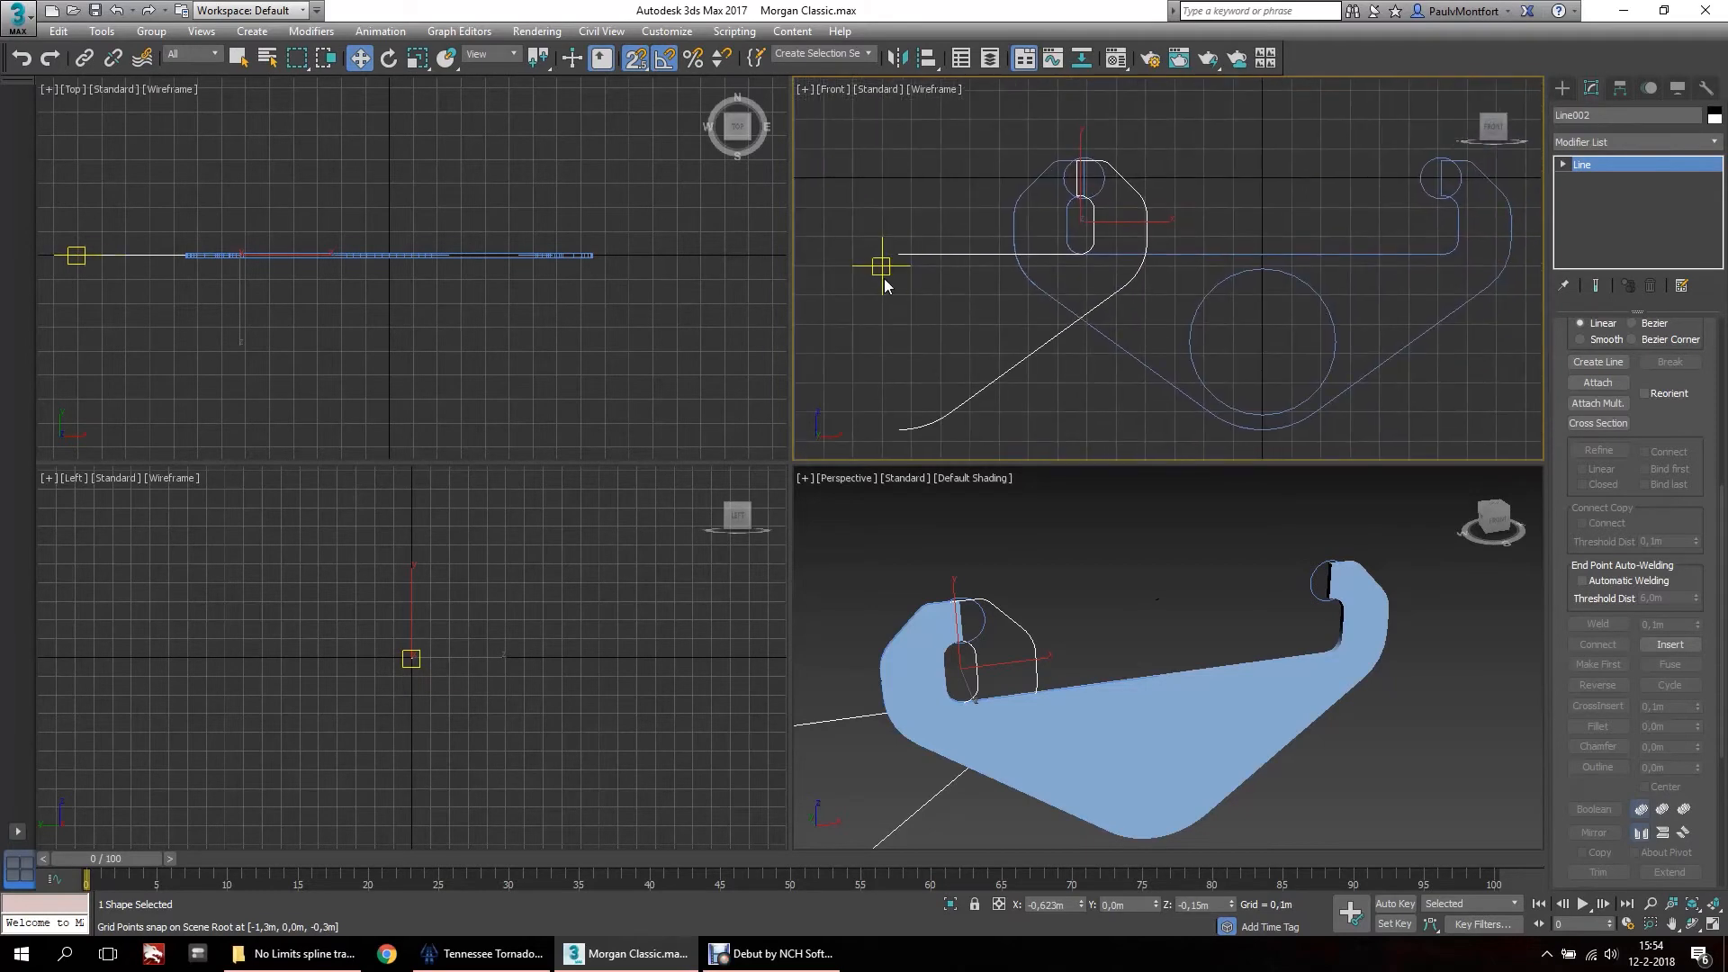
right_click(636, 59)
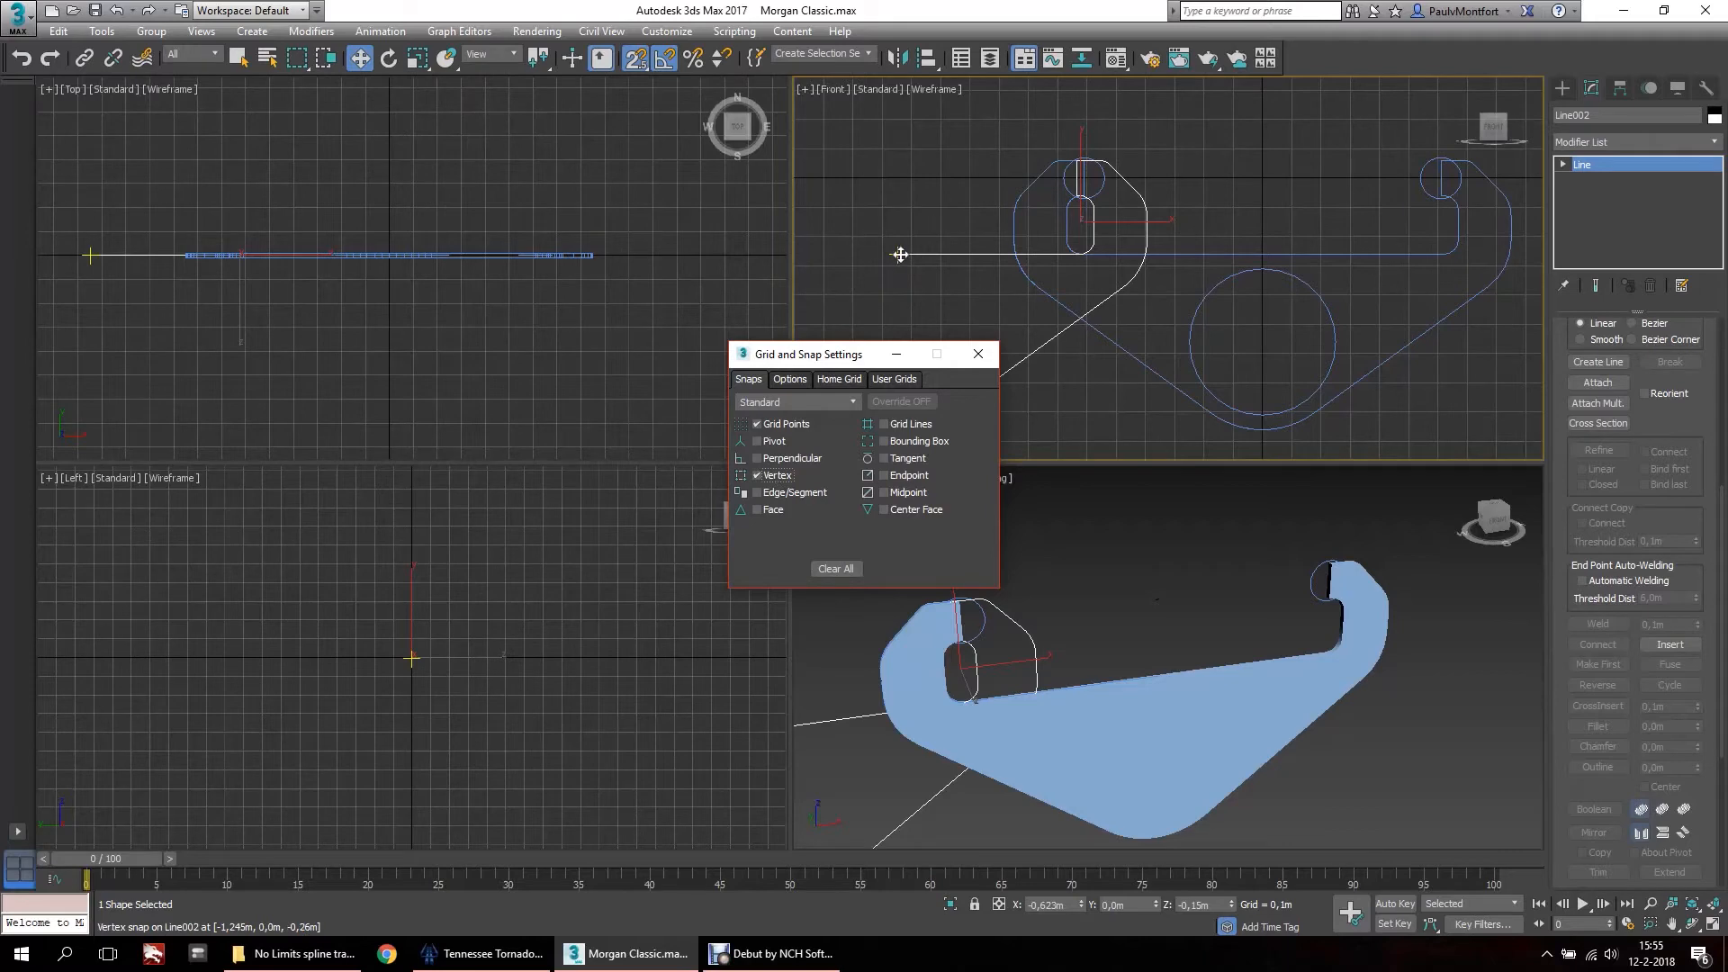
left_click_drag(900, 255, 1380, 187)
scroll(899, 259, "up", 3)
scroll(904, 243, "down", 2)
middle_click_drag(1381, 187, 1183, 188)
left_click_drag(1381, 186, 1223, 237)
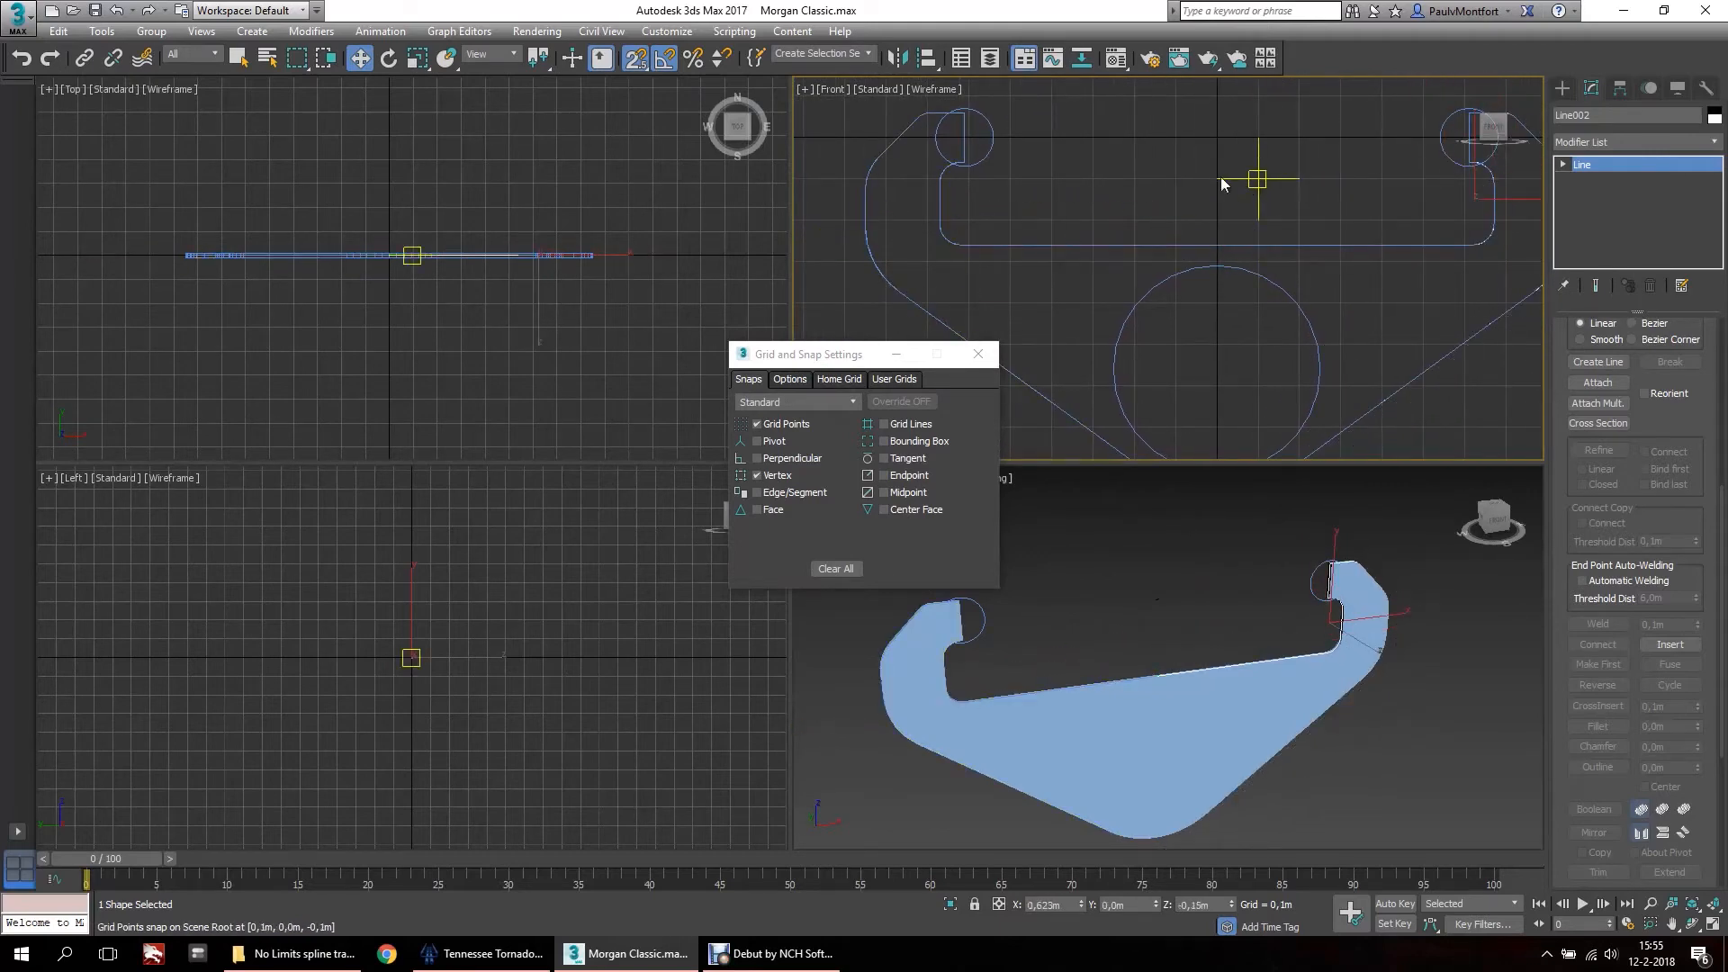
Delete the solid reference crosstie, keeping the traced outline halves and circles.
left_click(1113, 174)
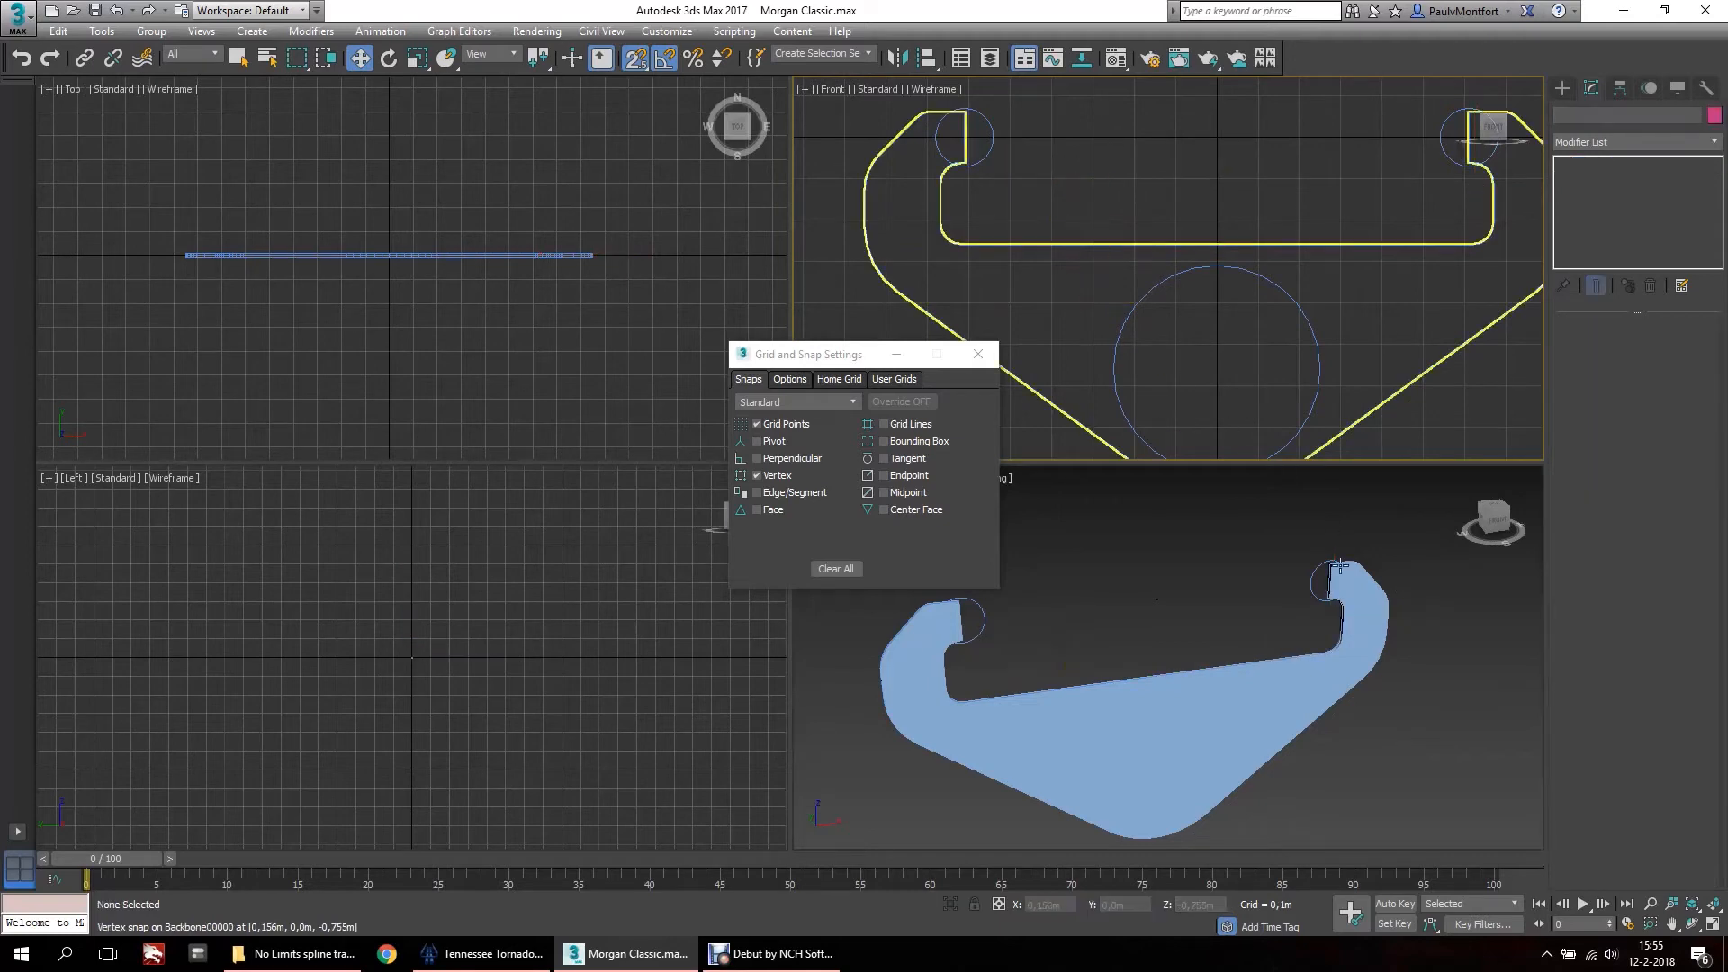
left_click(1087, 724)
key("Delete")
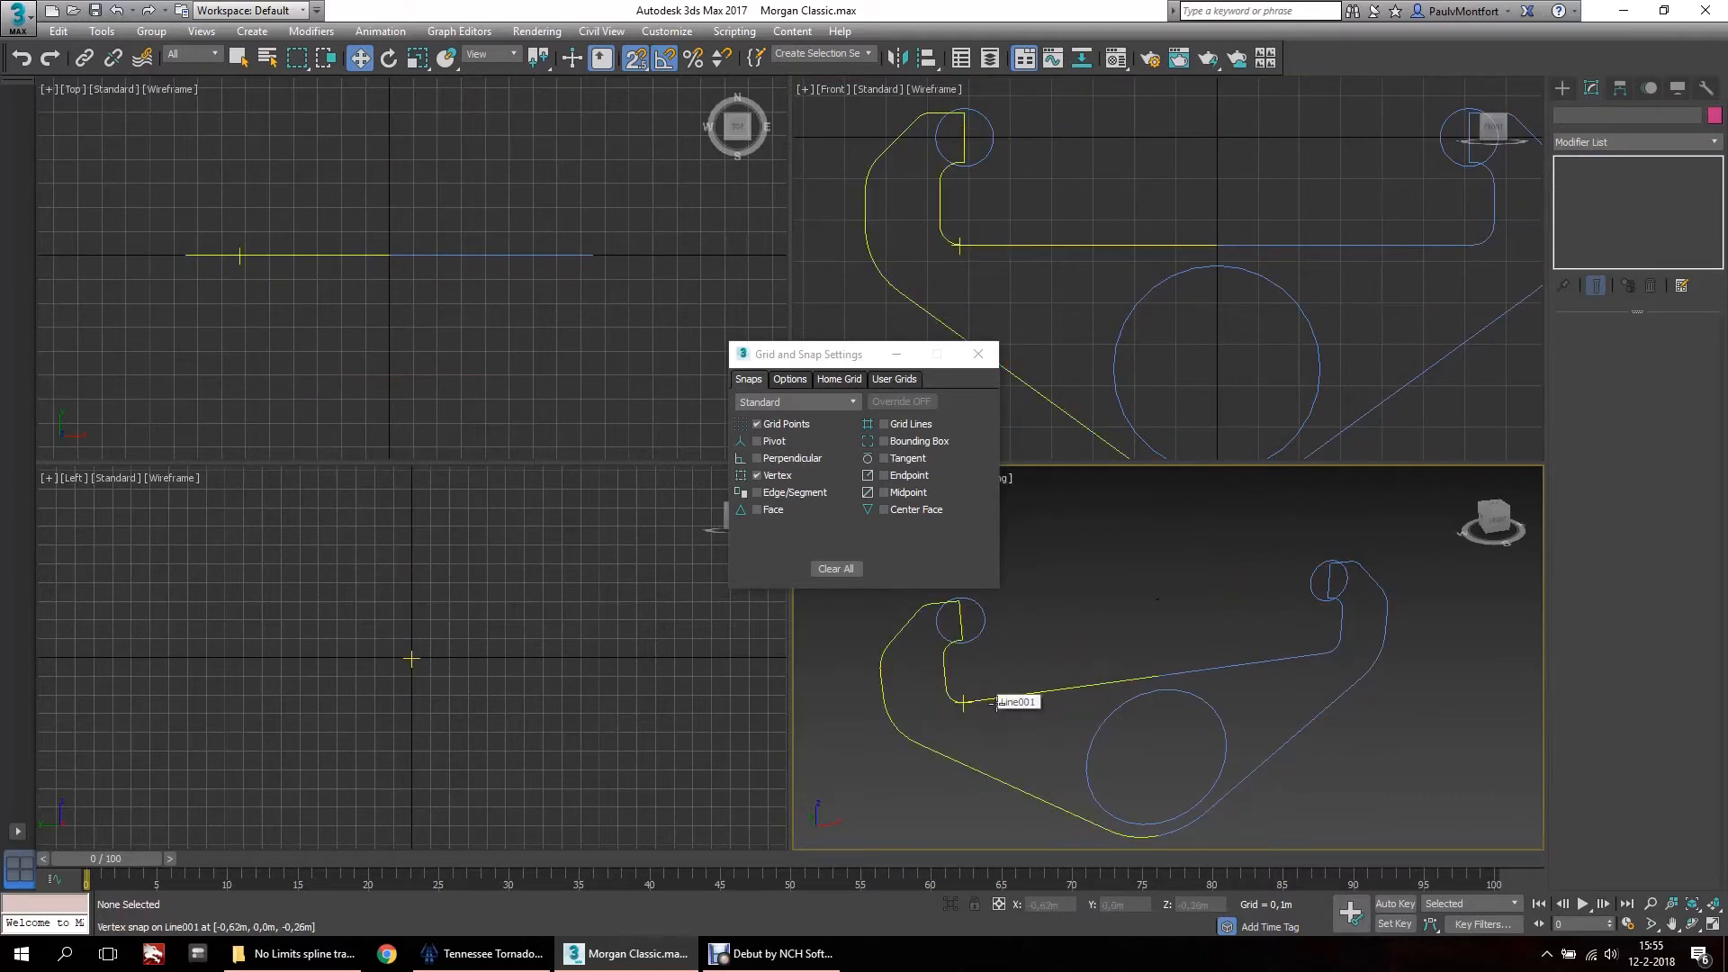
Attach the mirrored half to the original traced half outline.
scroll(1061, 686, "down", 3)
scroll(1061, 685, "up", 4)
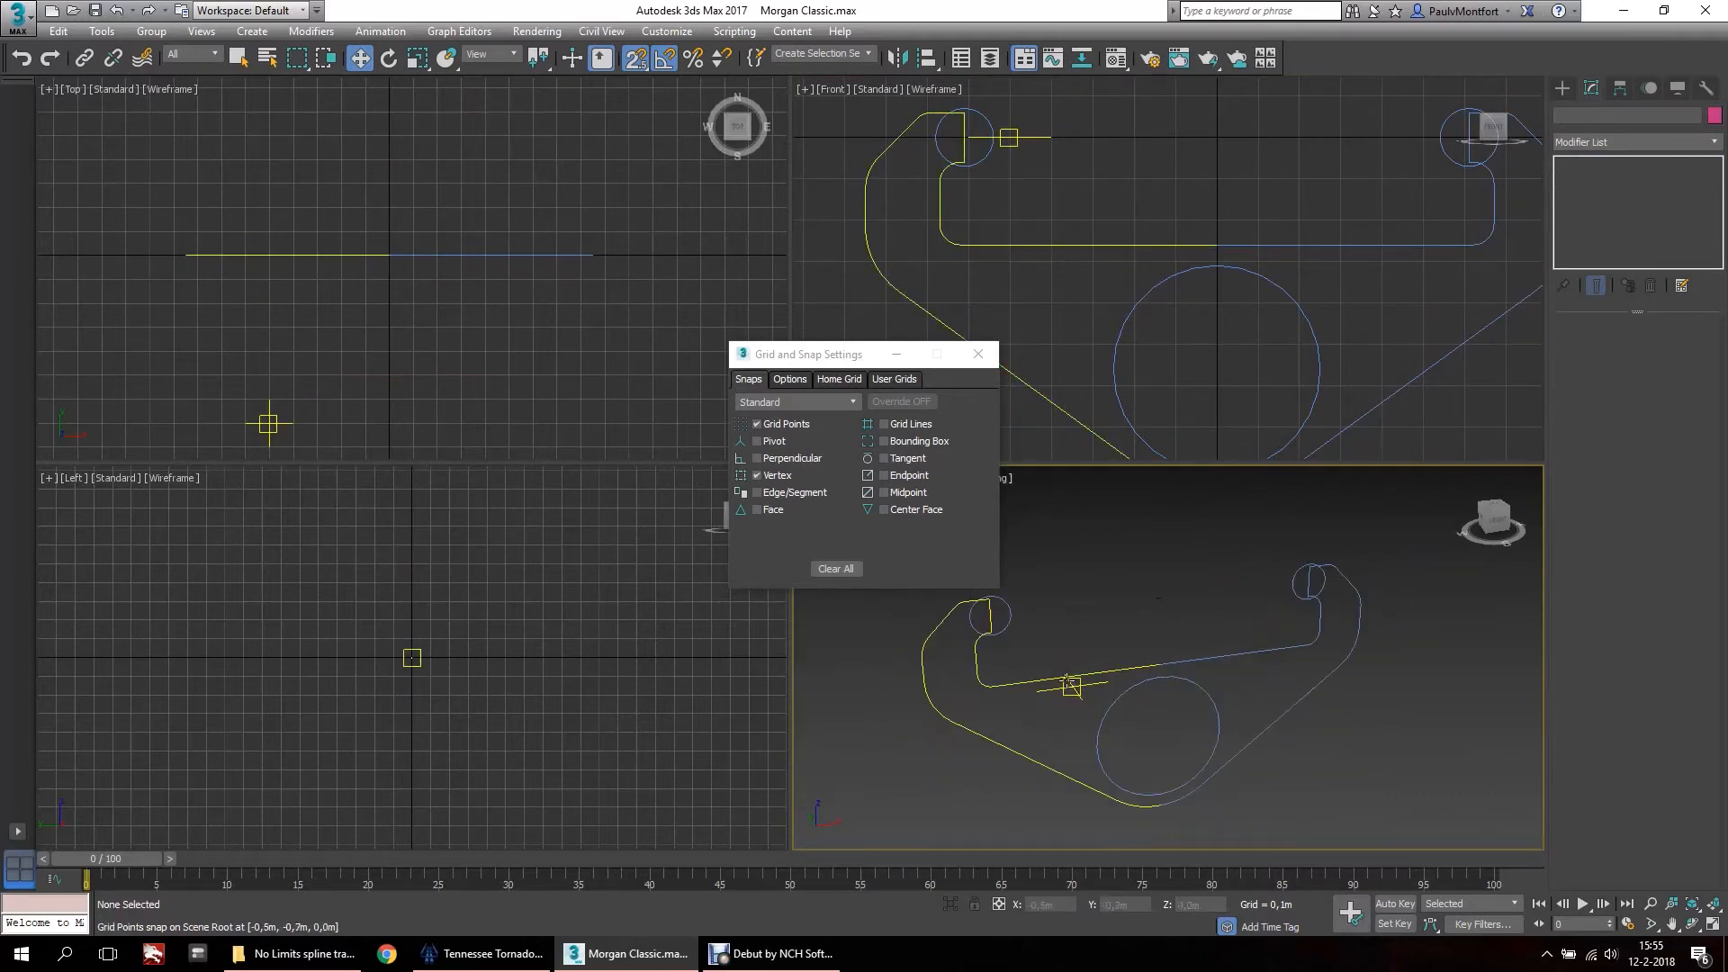
left_click(1089, 682)
middle_click_drag(1039, 688, 1075, 711)
left_click(1586, 752)
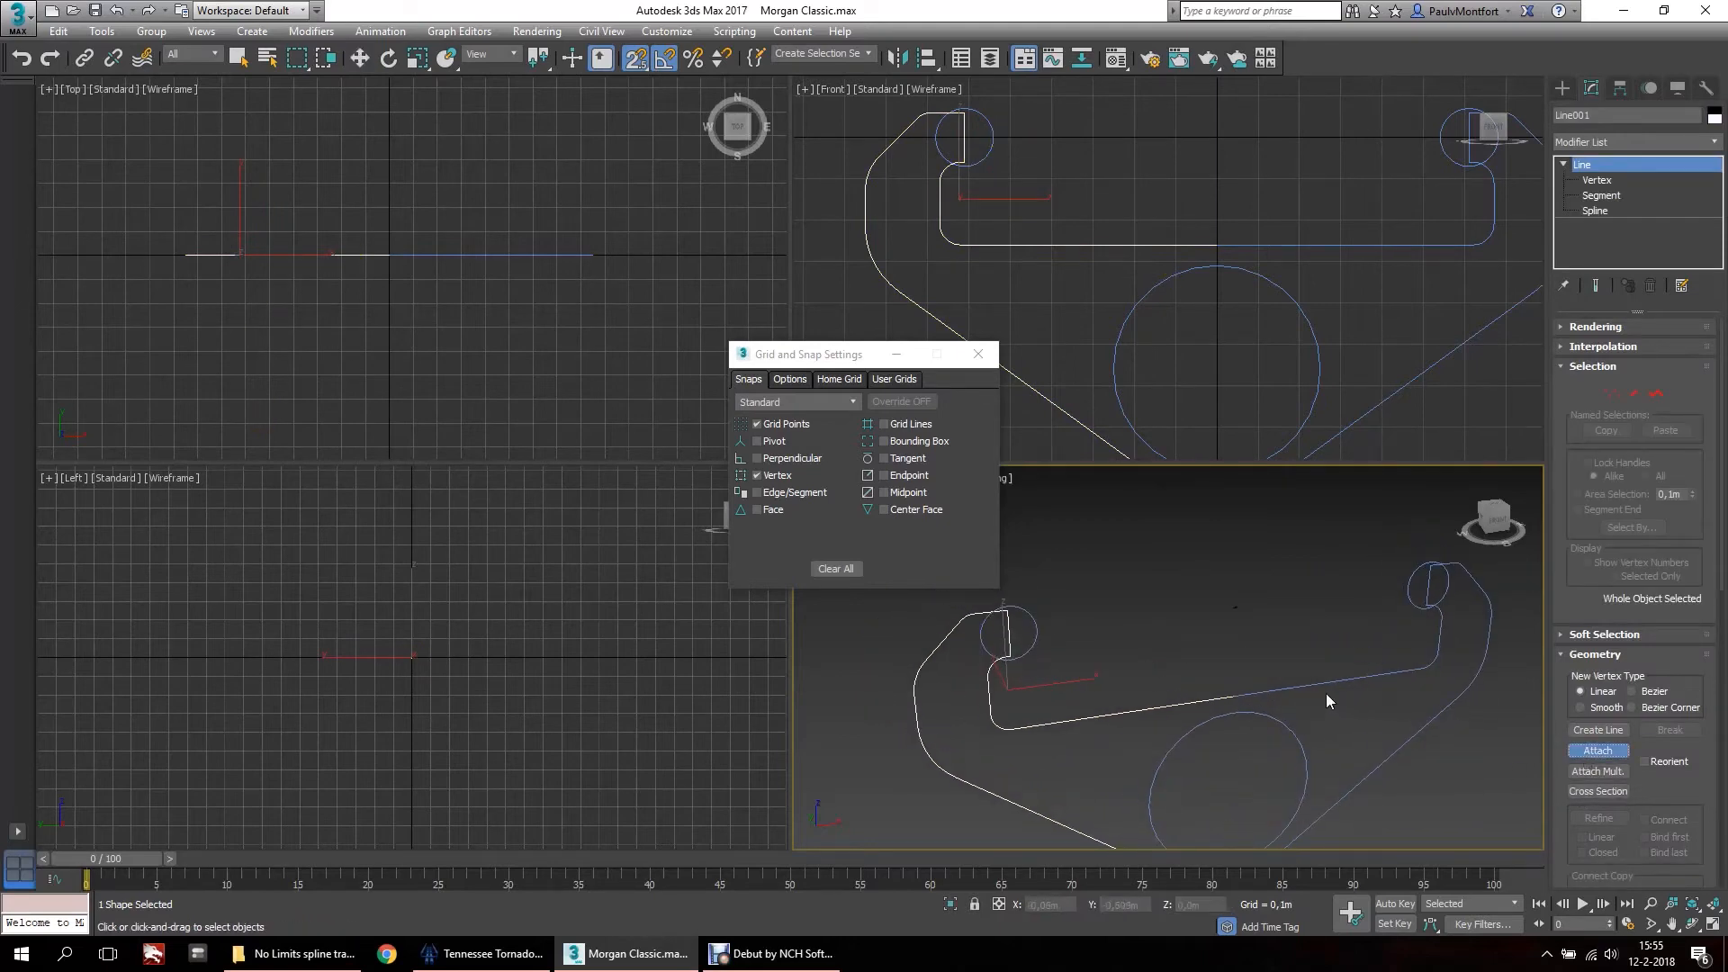
Weld the coincident end vertices at both centre-line joins of the crosstie outline, leaving vertex level when done.
left_click(1602, 181)
key("w")
right_click(1212, 612)
middle_click_drag(1164, 630, 1149, 501)
left_click_drag(1183, 519, 1239, 821)
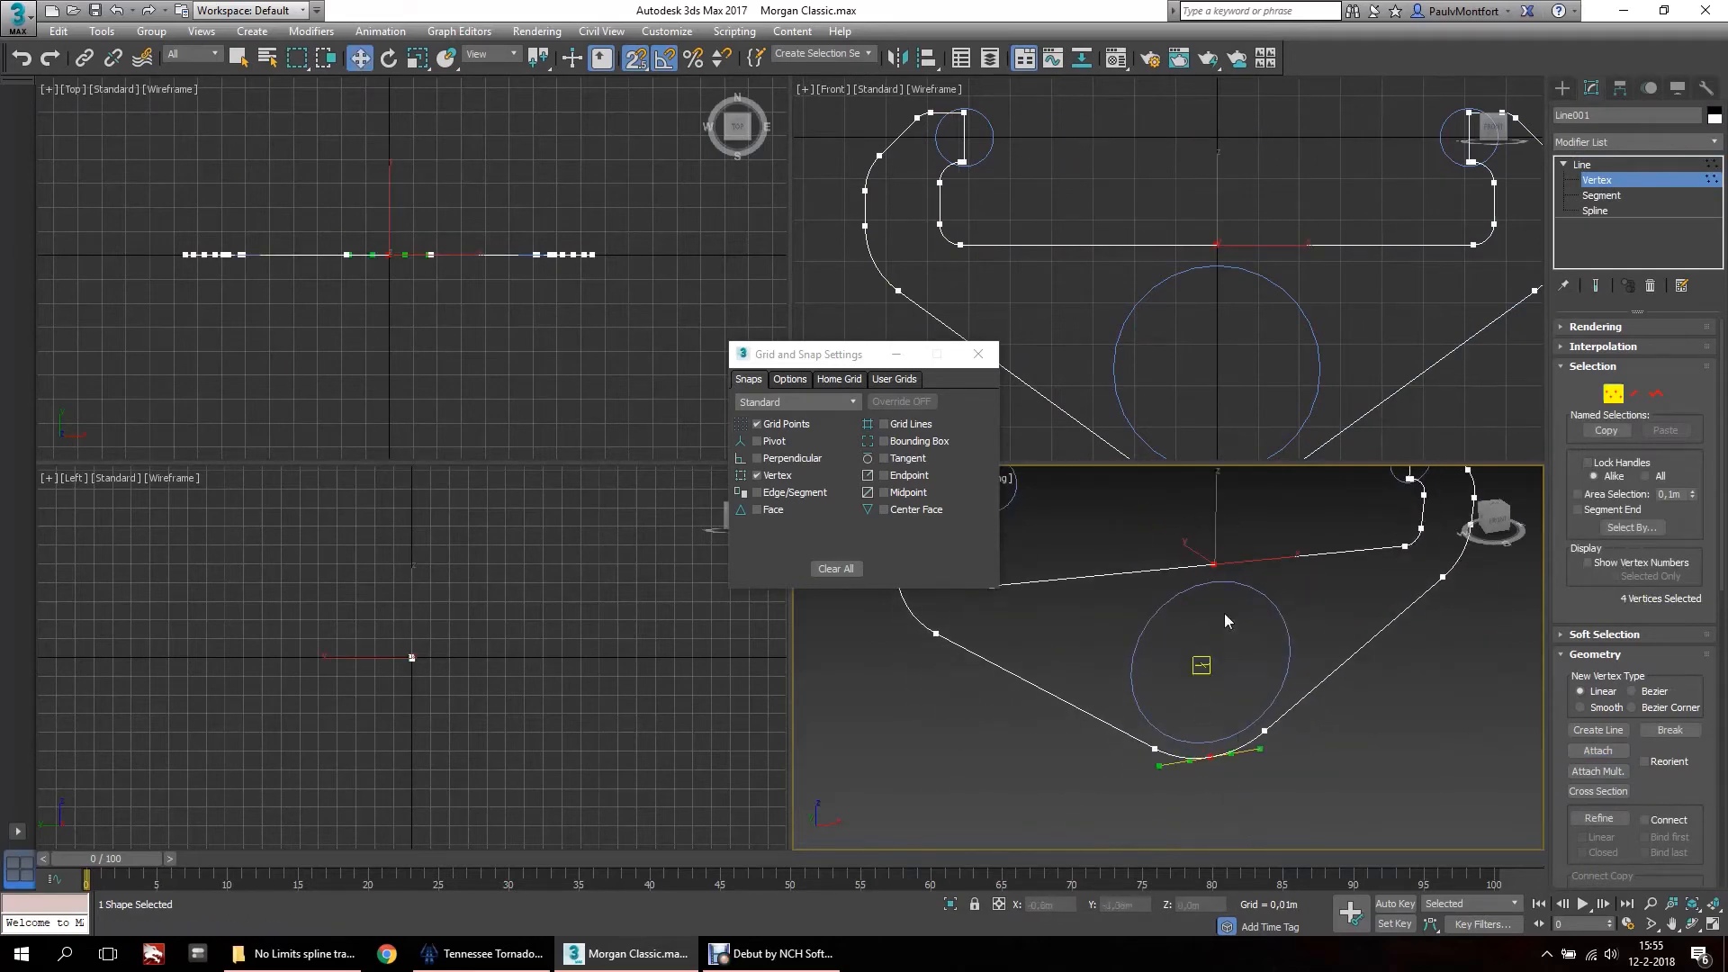
scroll(1665, 691, "down", 3)
left_click(1597, 834)
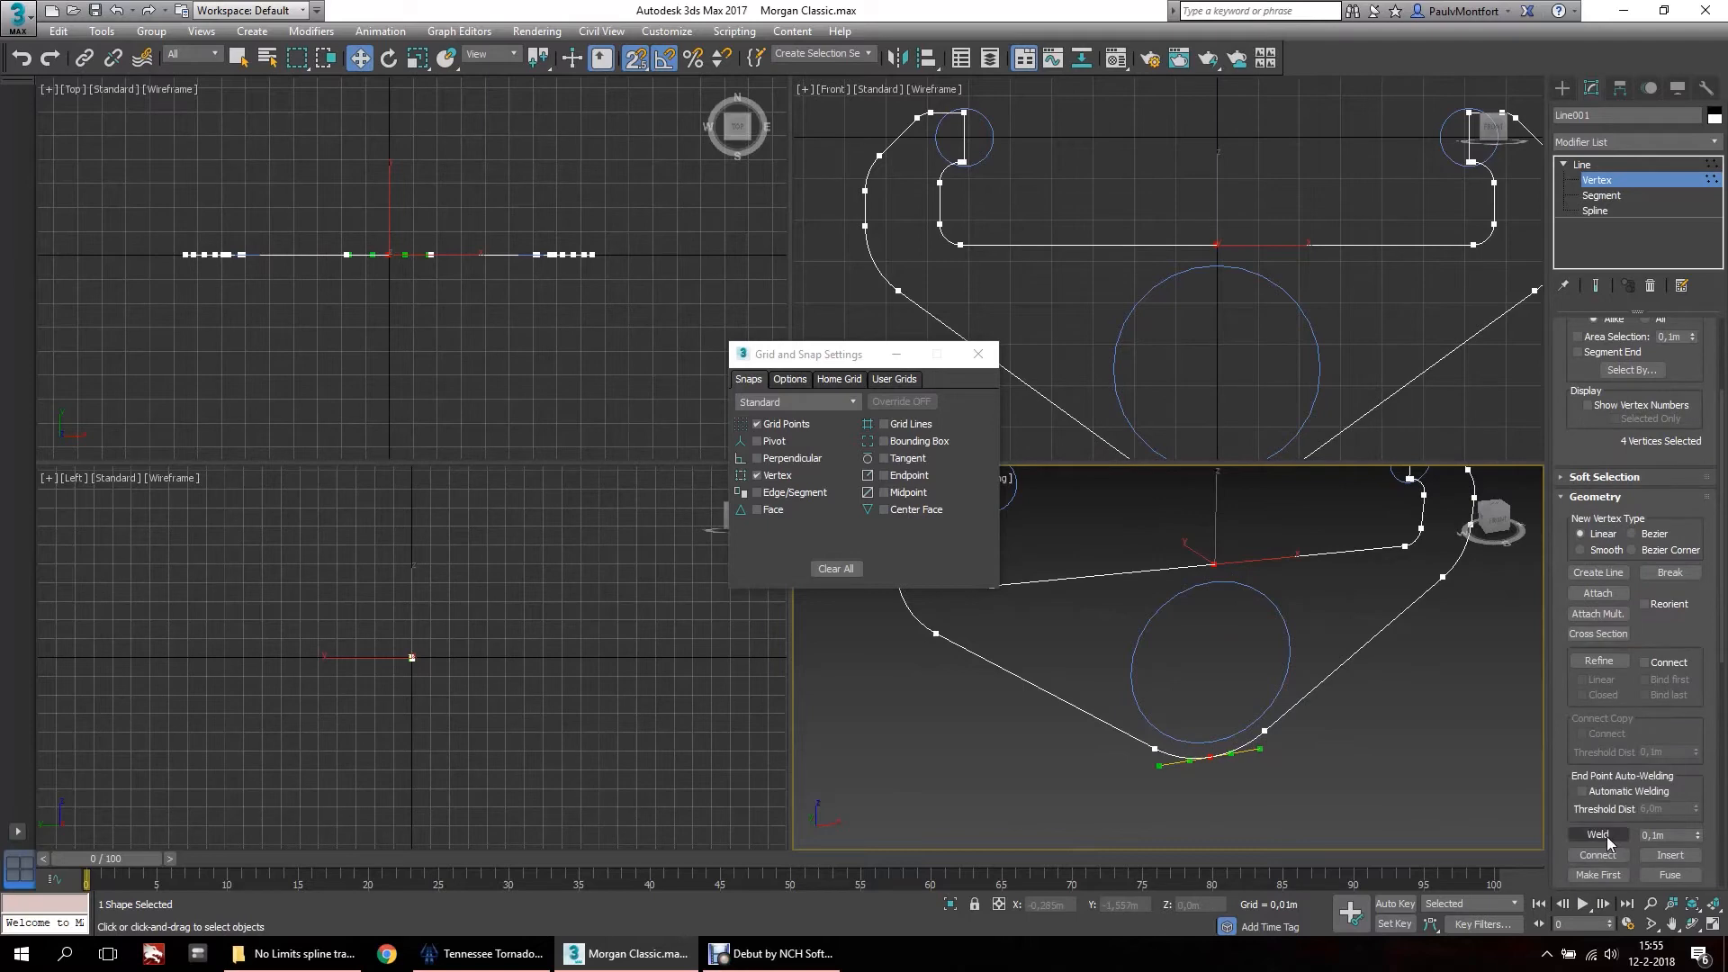
scroll(1192, 643, "down", 2)
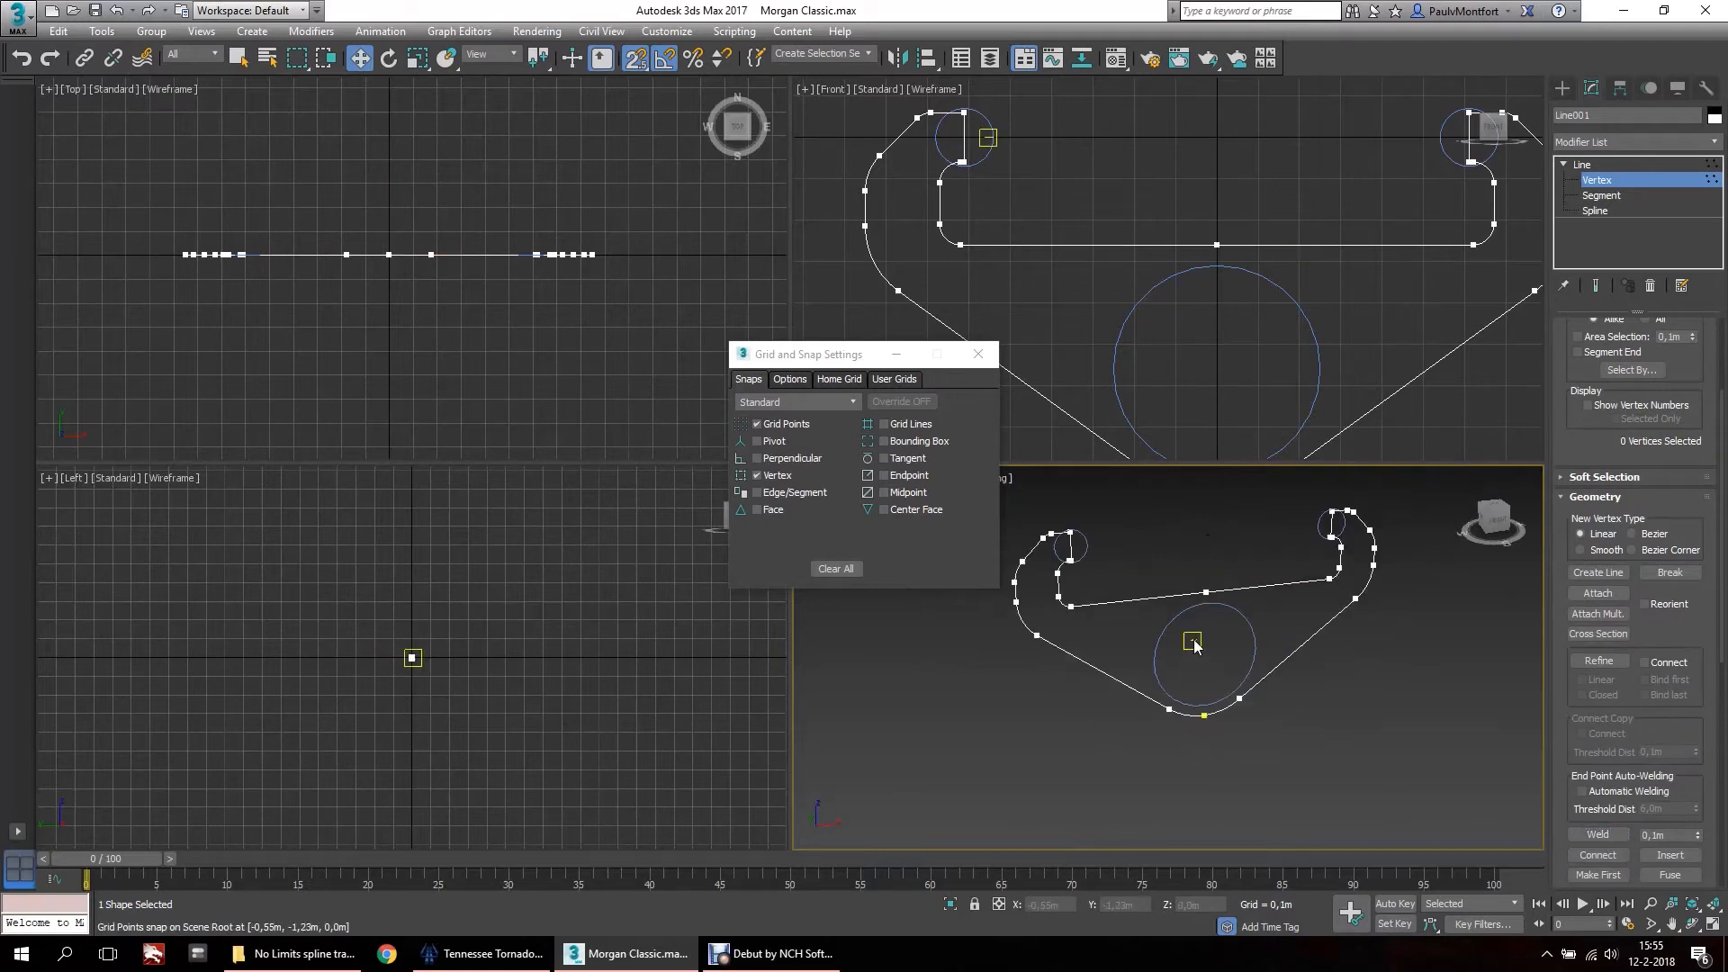
scroll(1179, 653, "down", 1)
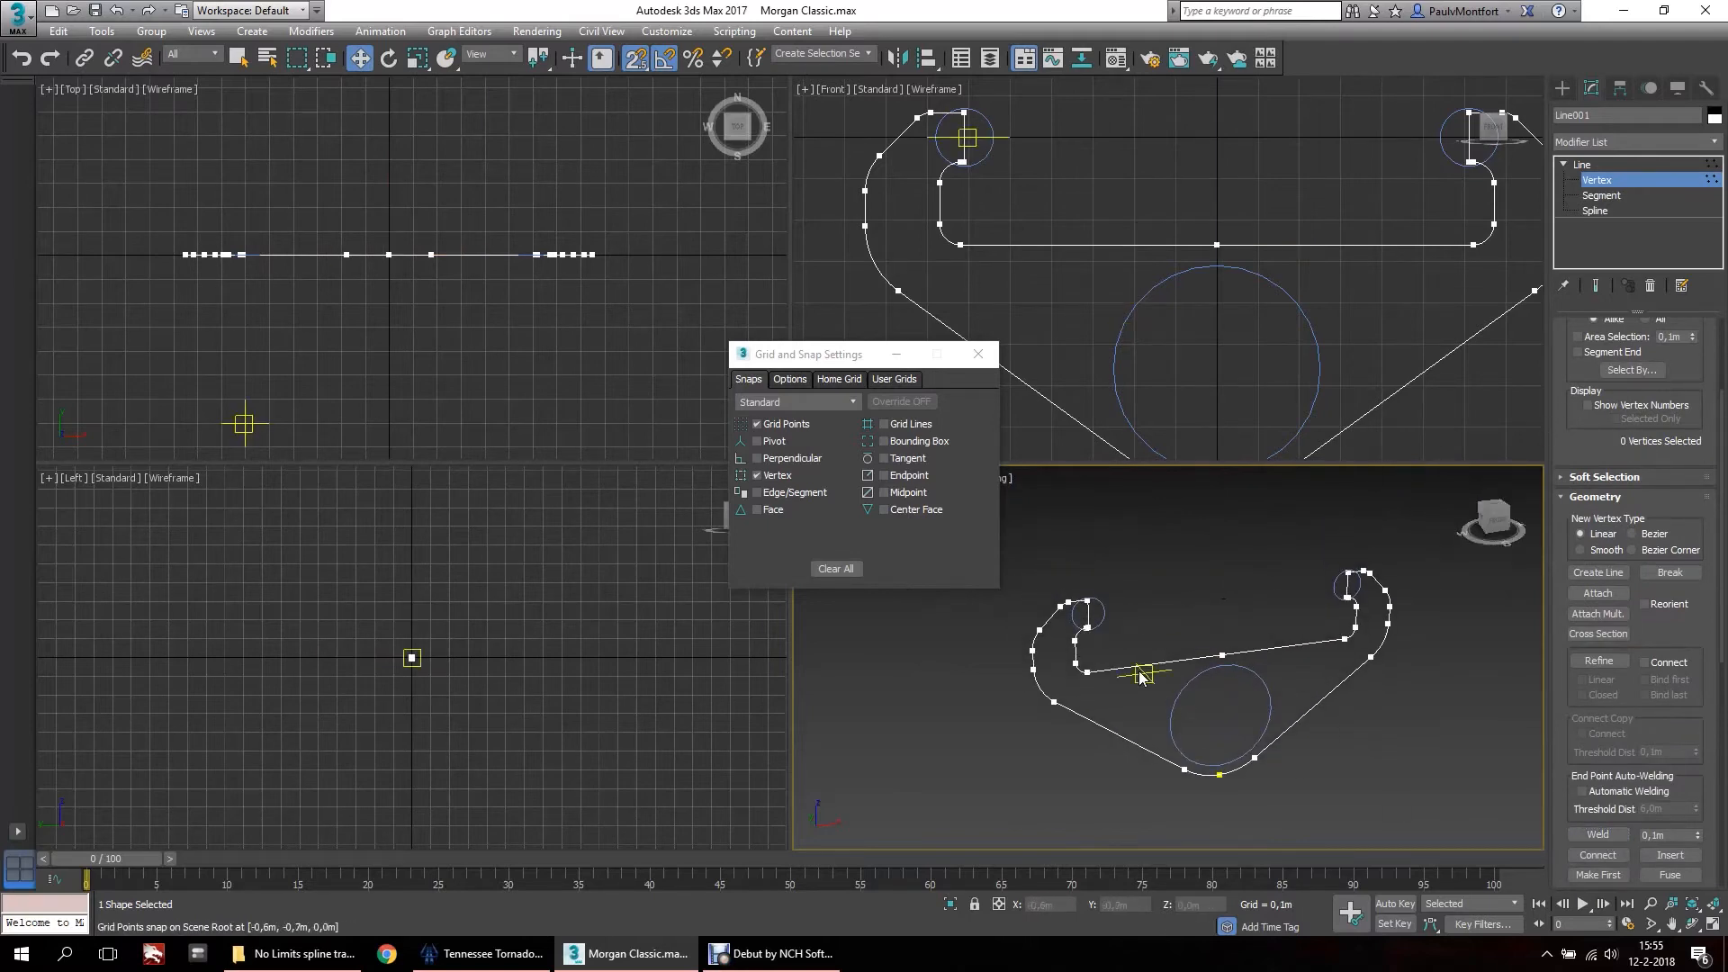
left_click(1585, 167)
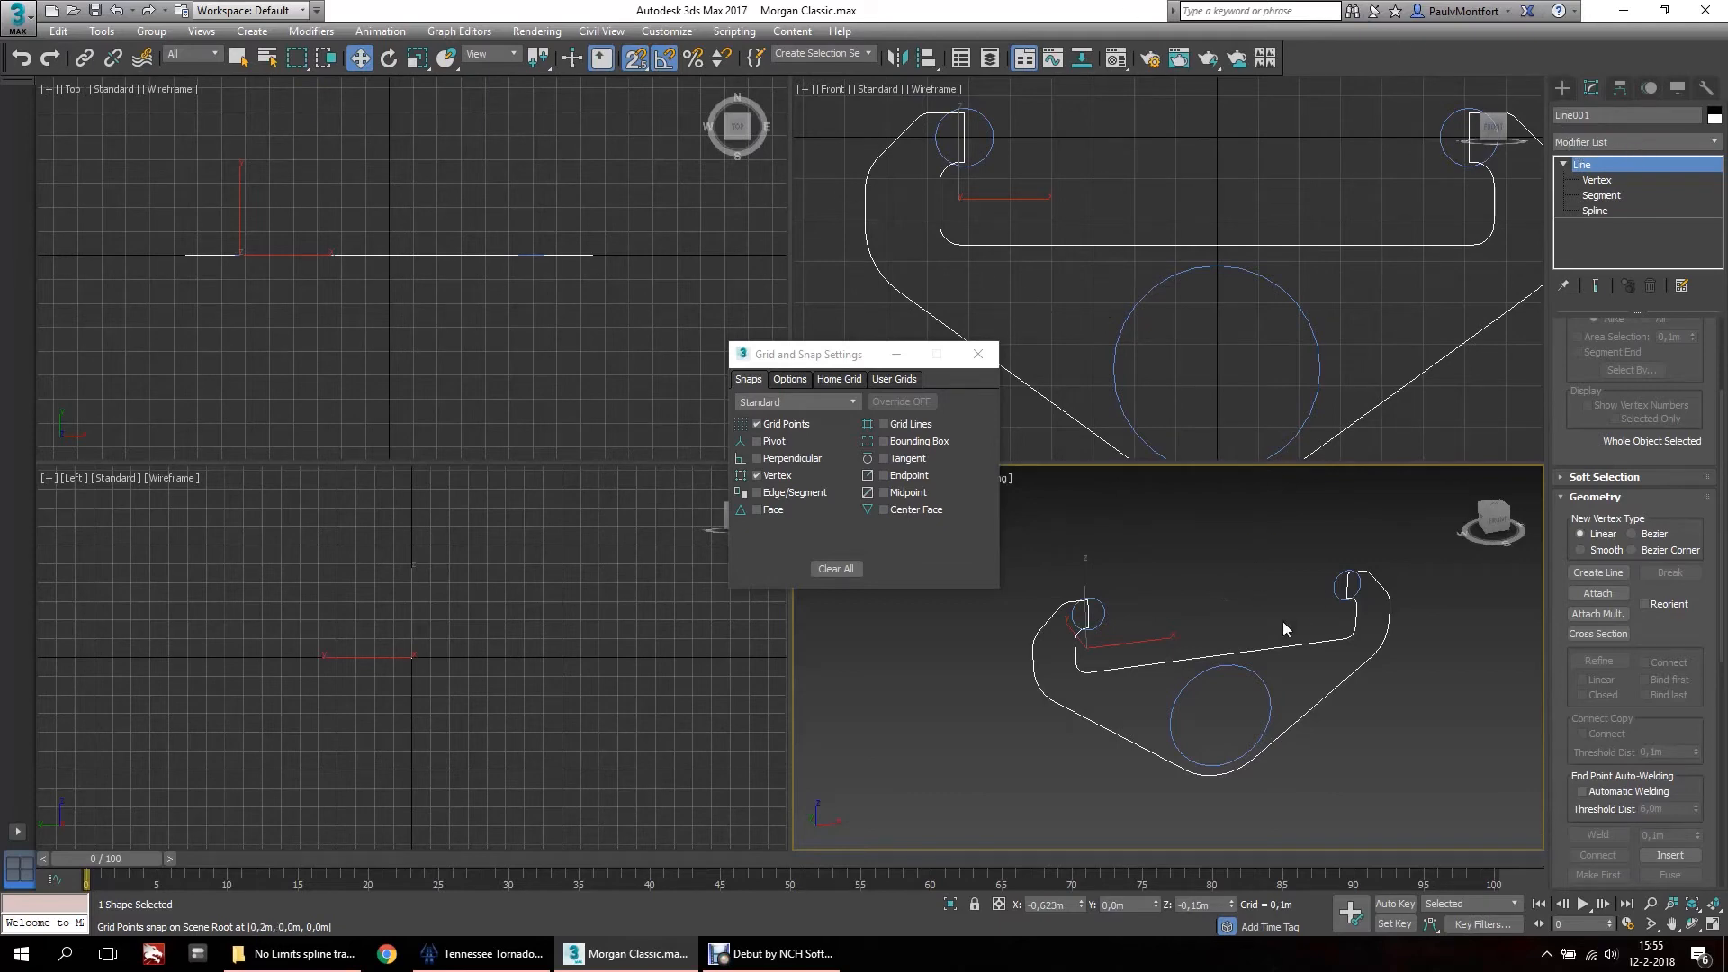
Apply an Extrude modifier to the closed crosstie outline with an amount of 0,02m.
left_click(1606, 142)
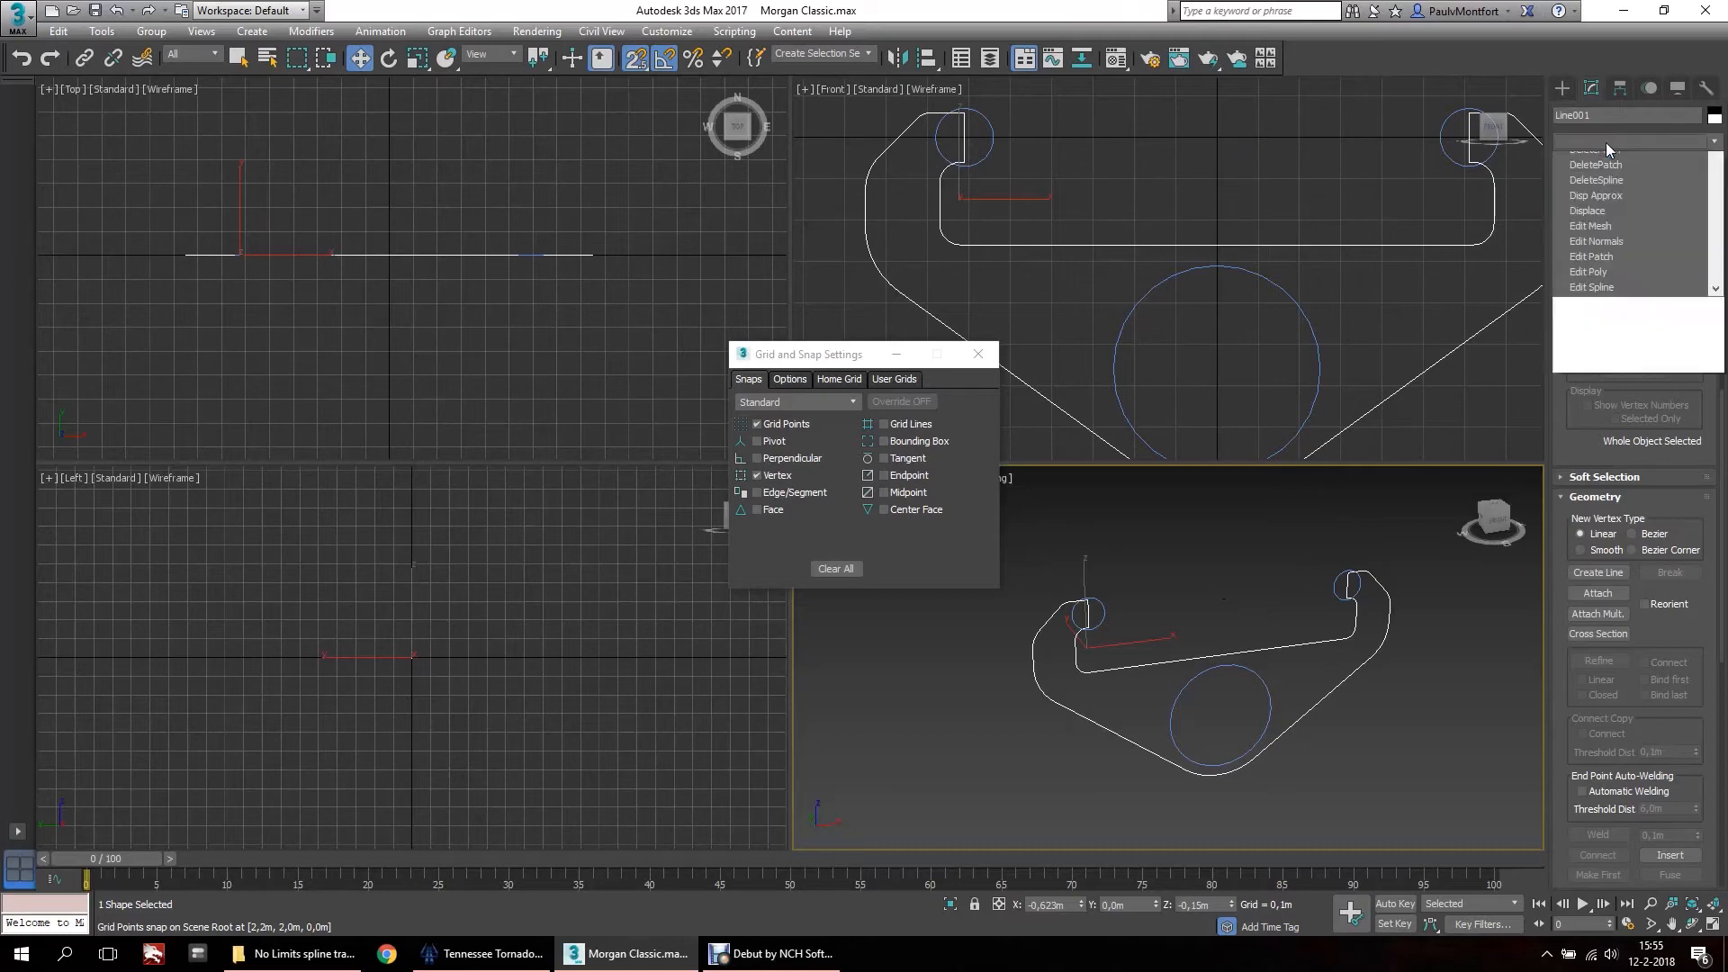
scroll(1681, 670, "down", 2)
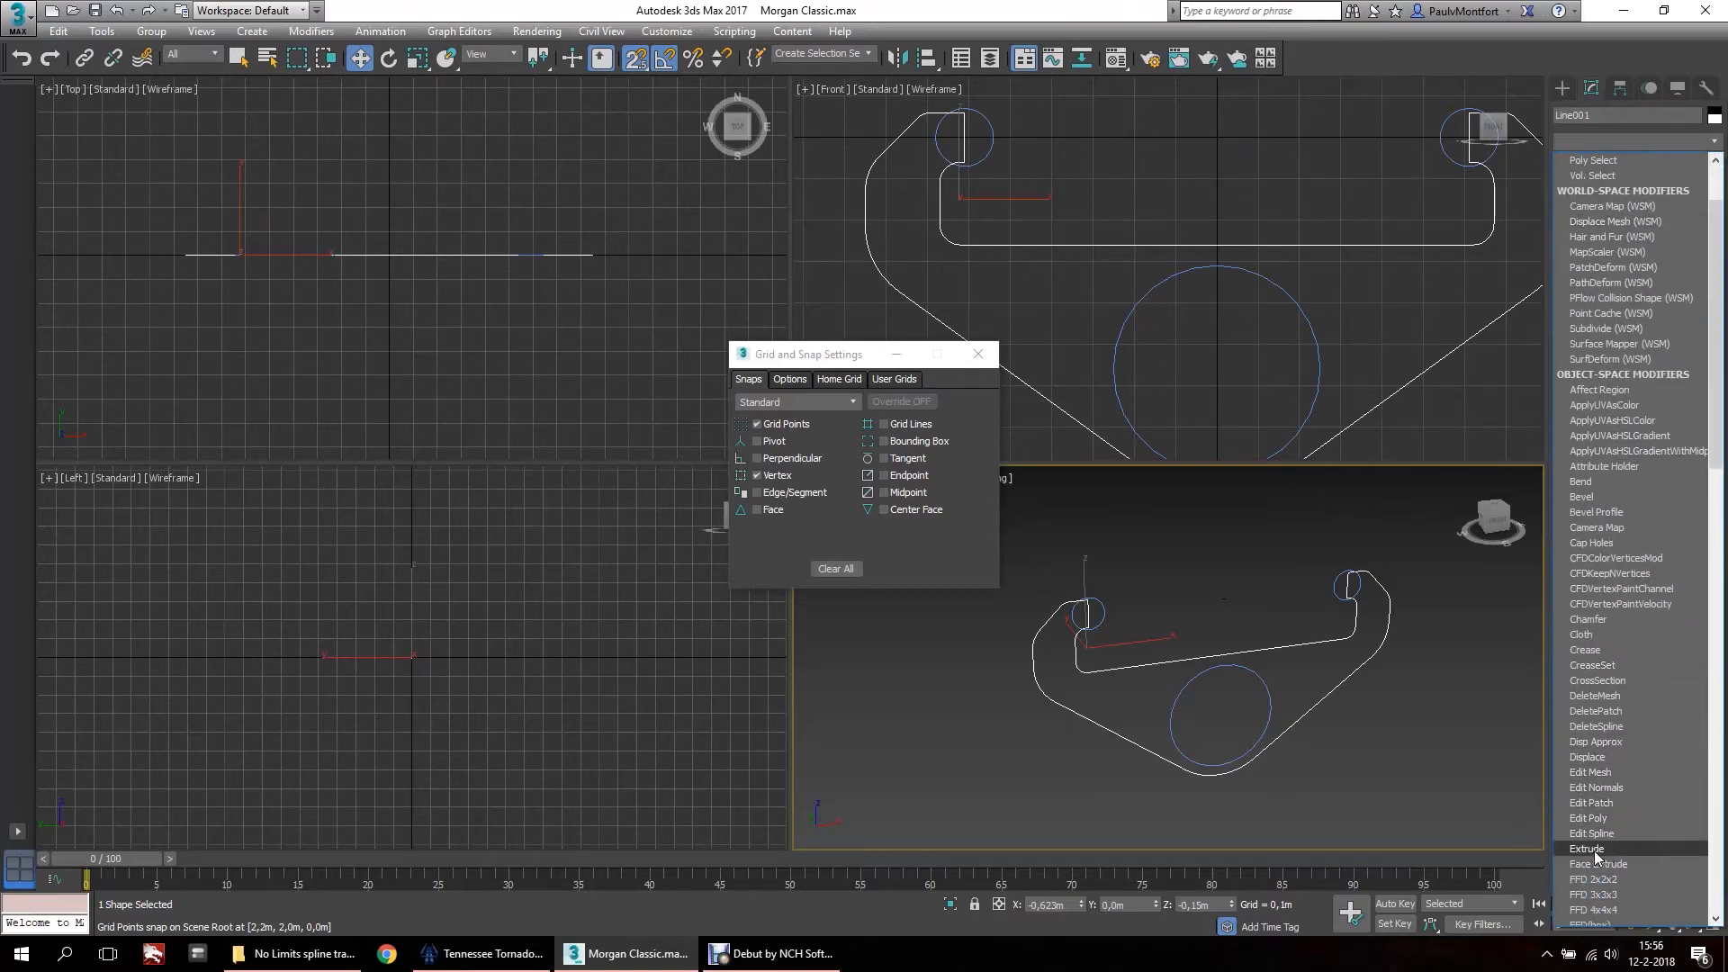
left_click(1586, 848)
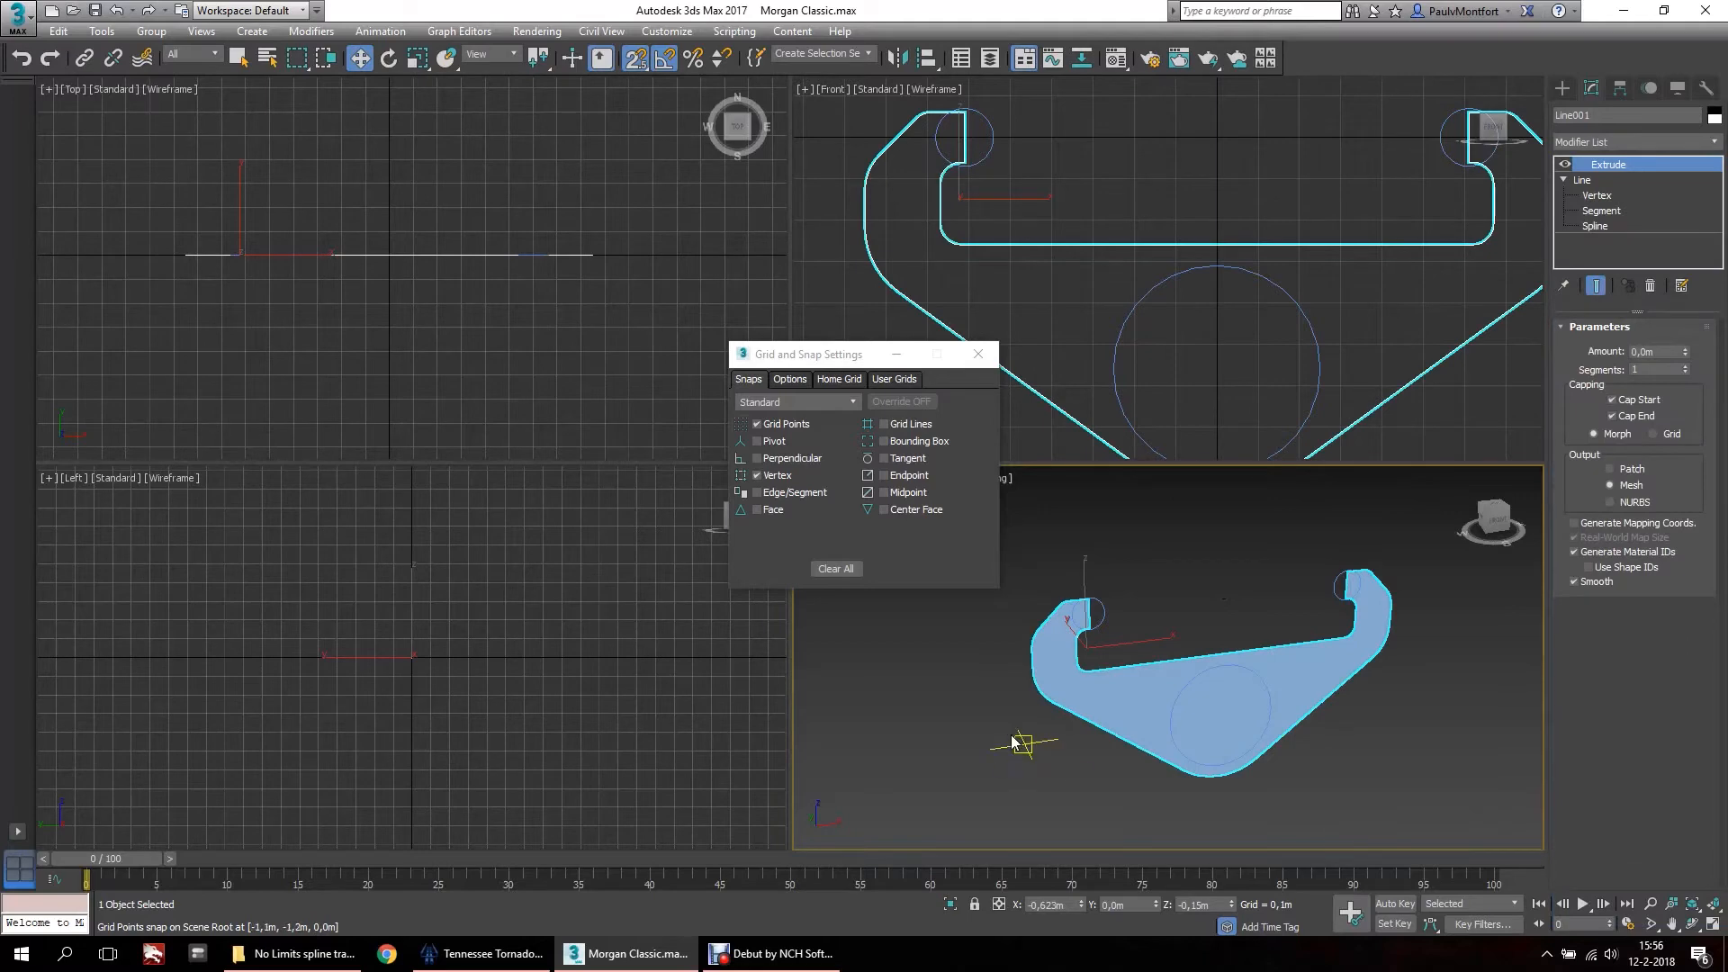
left_click(1692, 927)
left_click_drag(1167, 678, 1210, 689)
key("w")
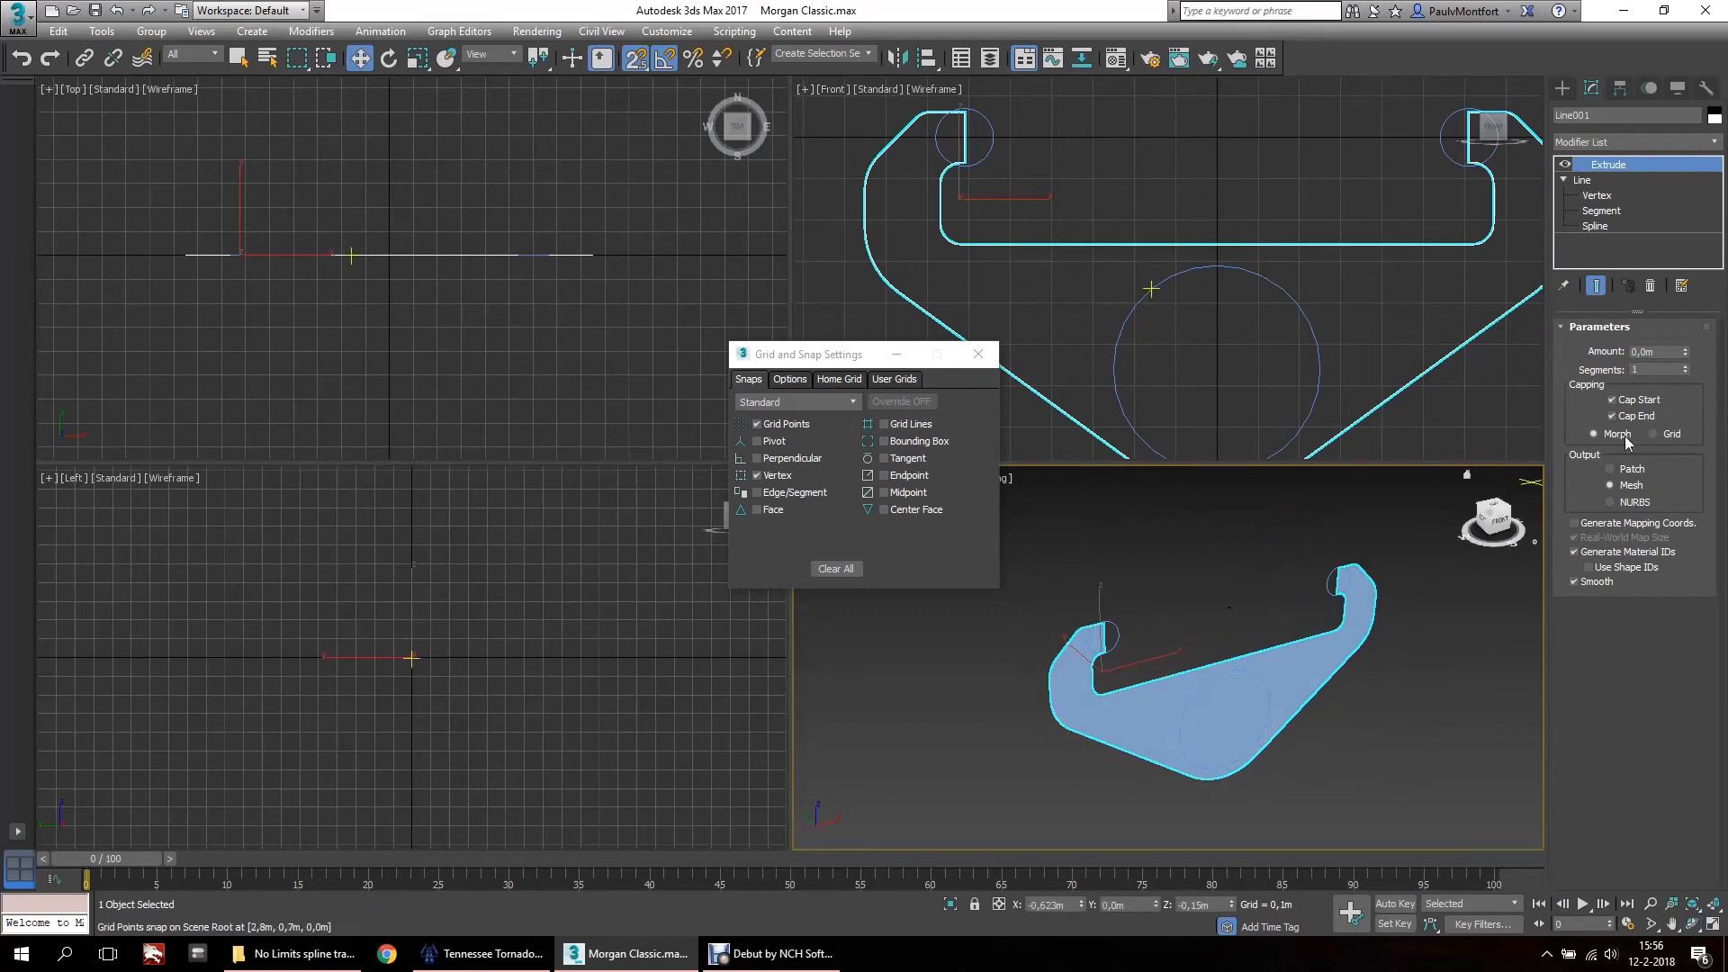
left_click_drag(1646, 351, 1667, 395)
type("2")
key("Tab")
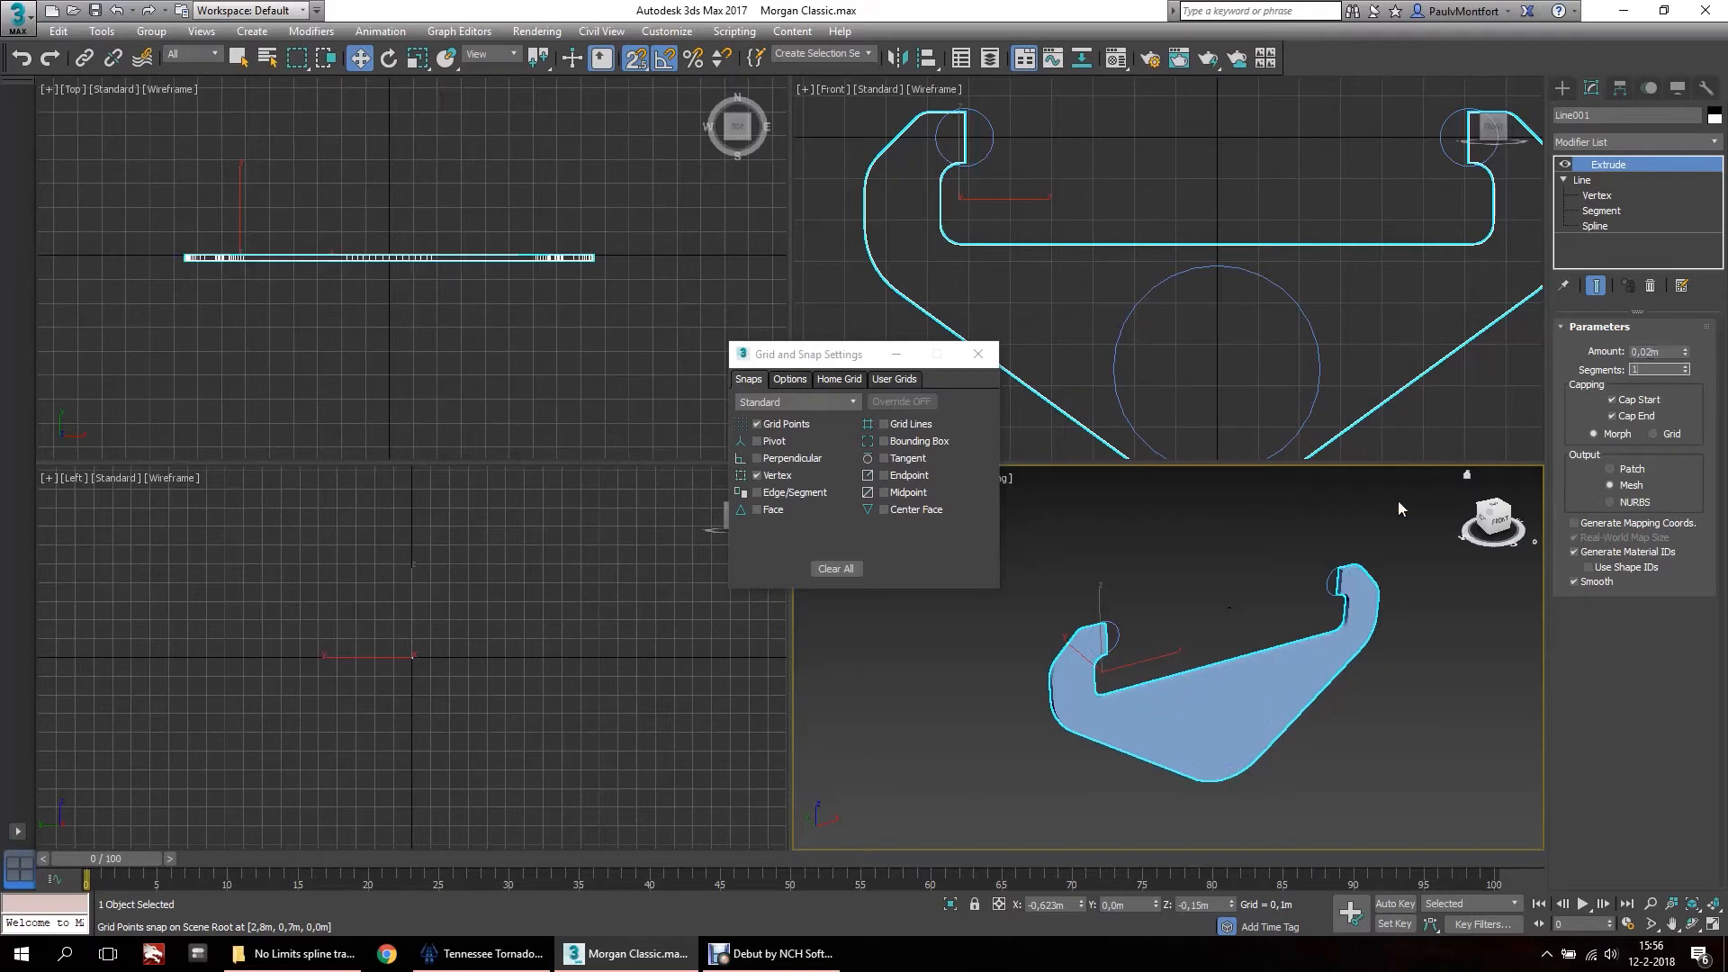
Close the snap settings and move the extruded crosstie 0,01m along Y so its thickness is centred on the origin line.
scroll(343, 294, "up", 10)
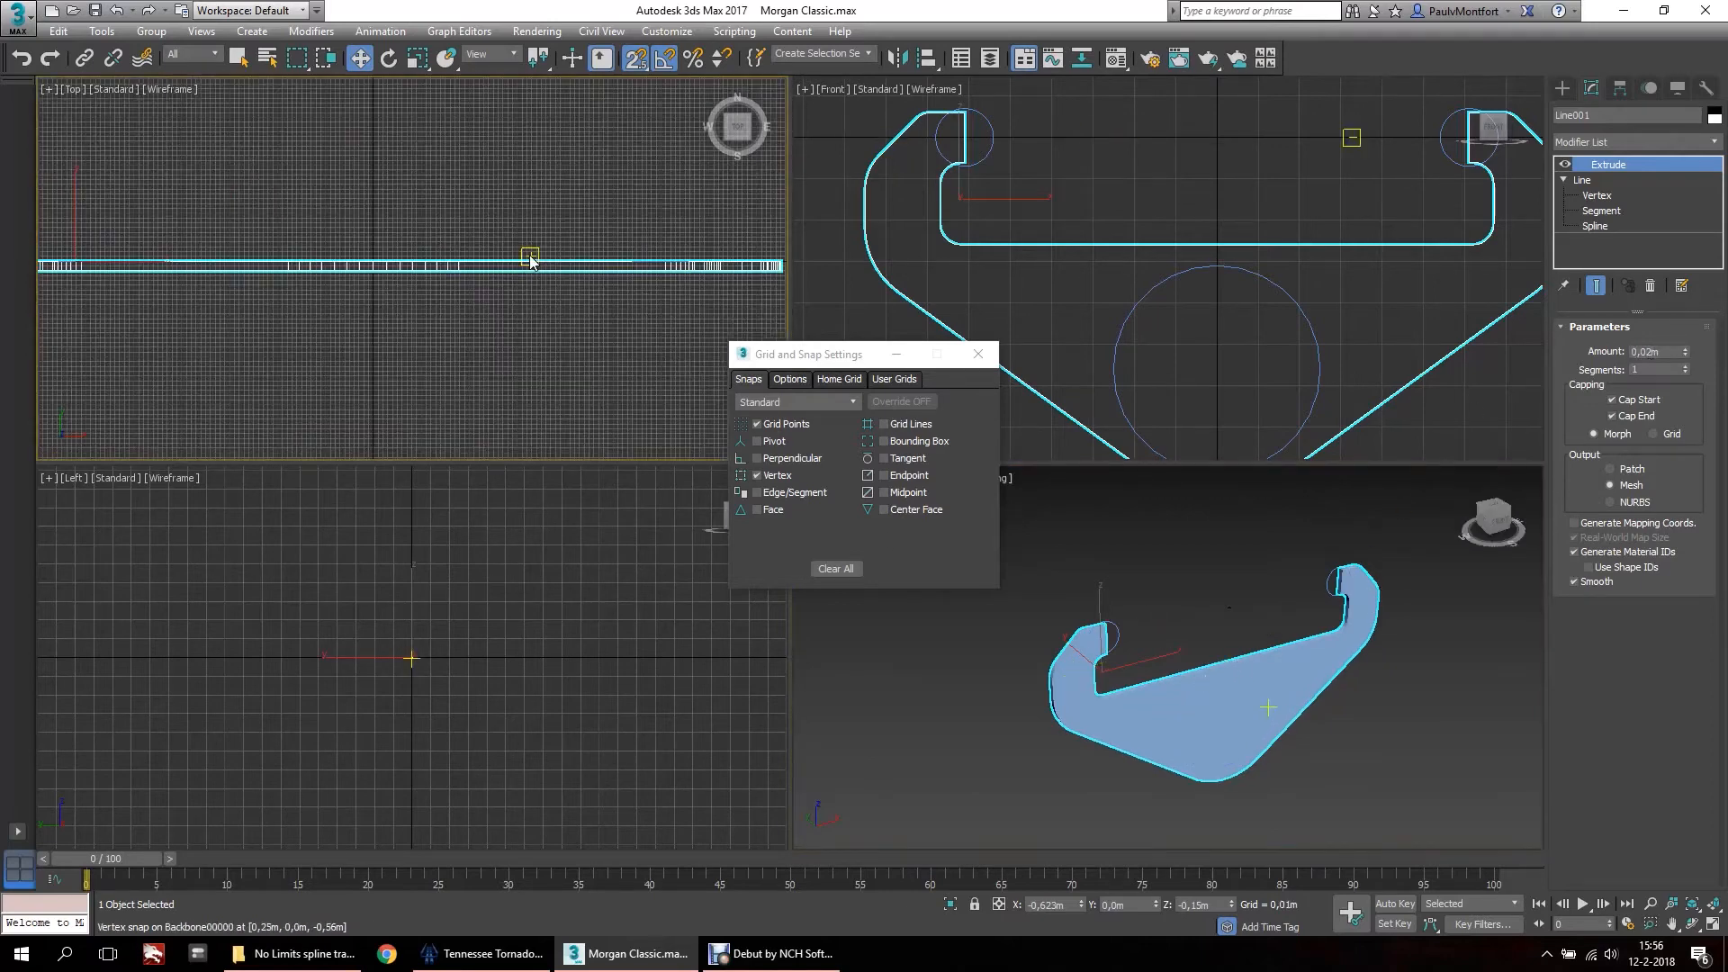
scroll(414, 276, "up", 4)
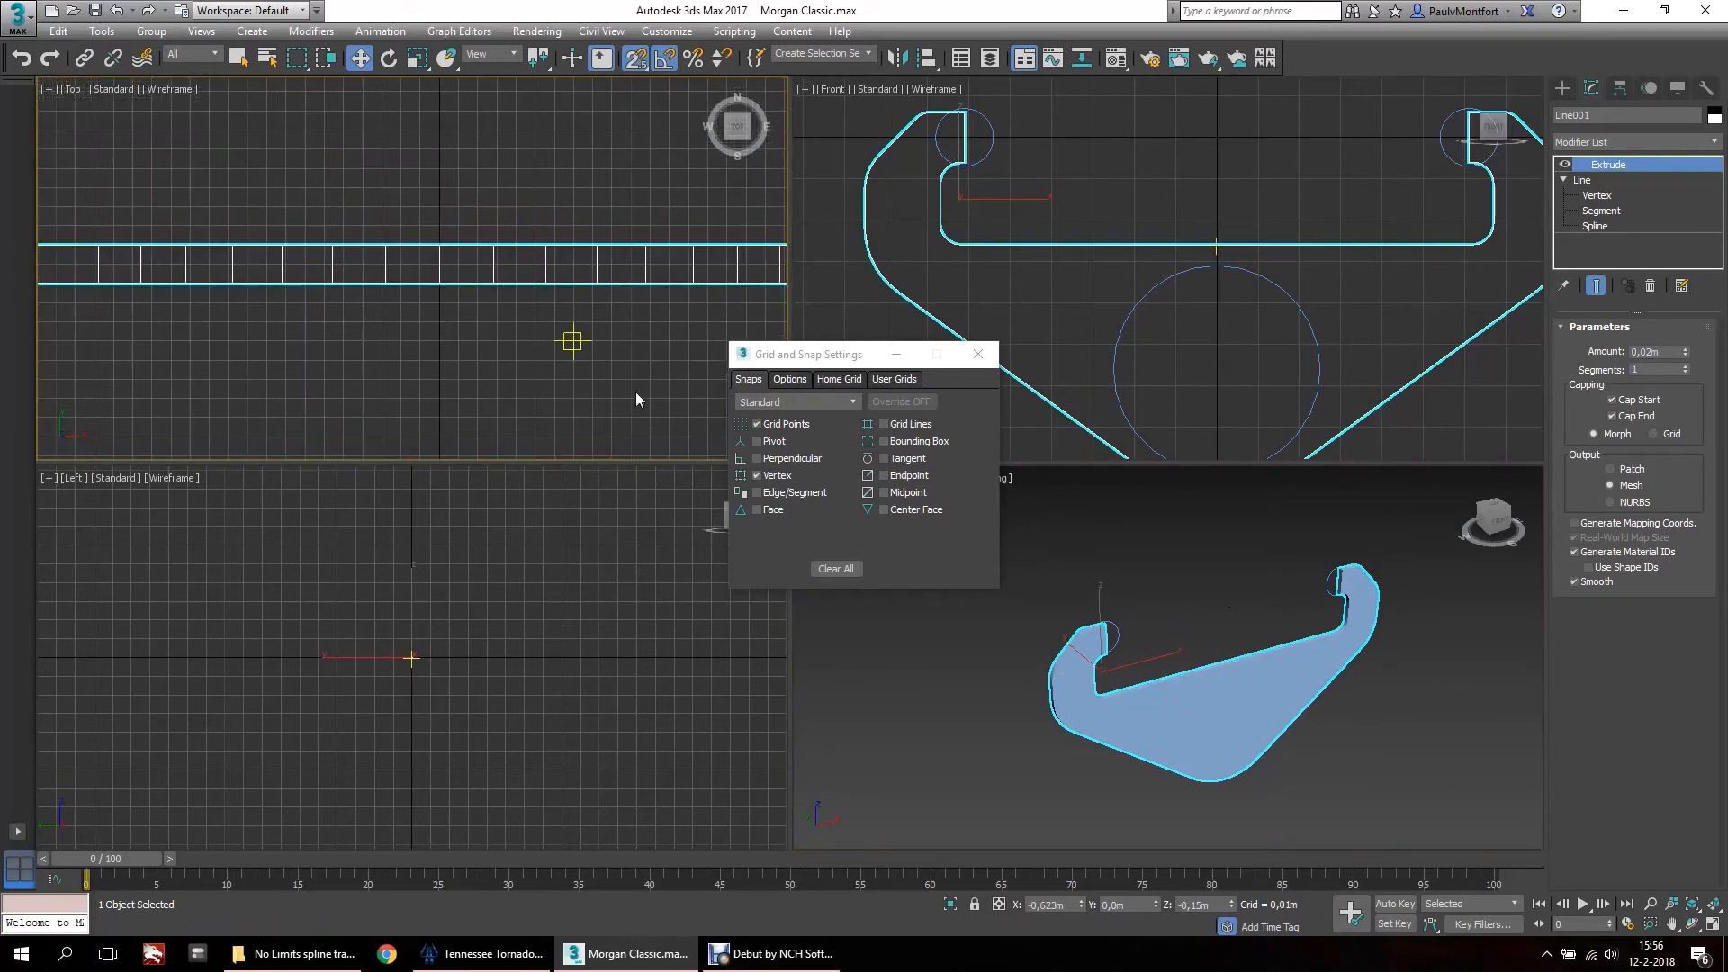
left_click(772, 478)
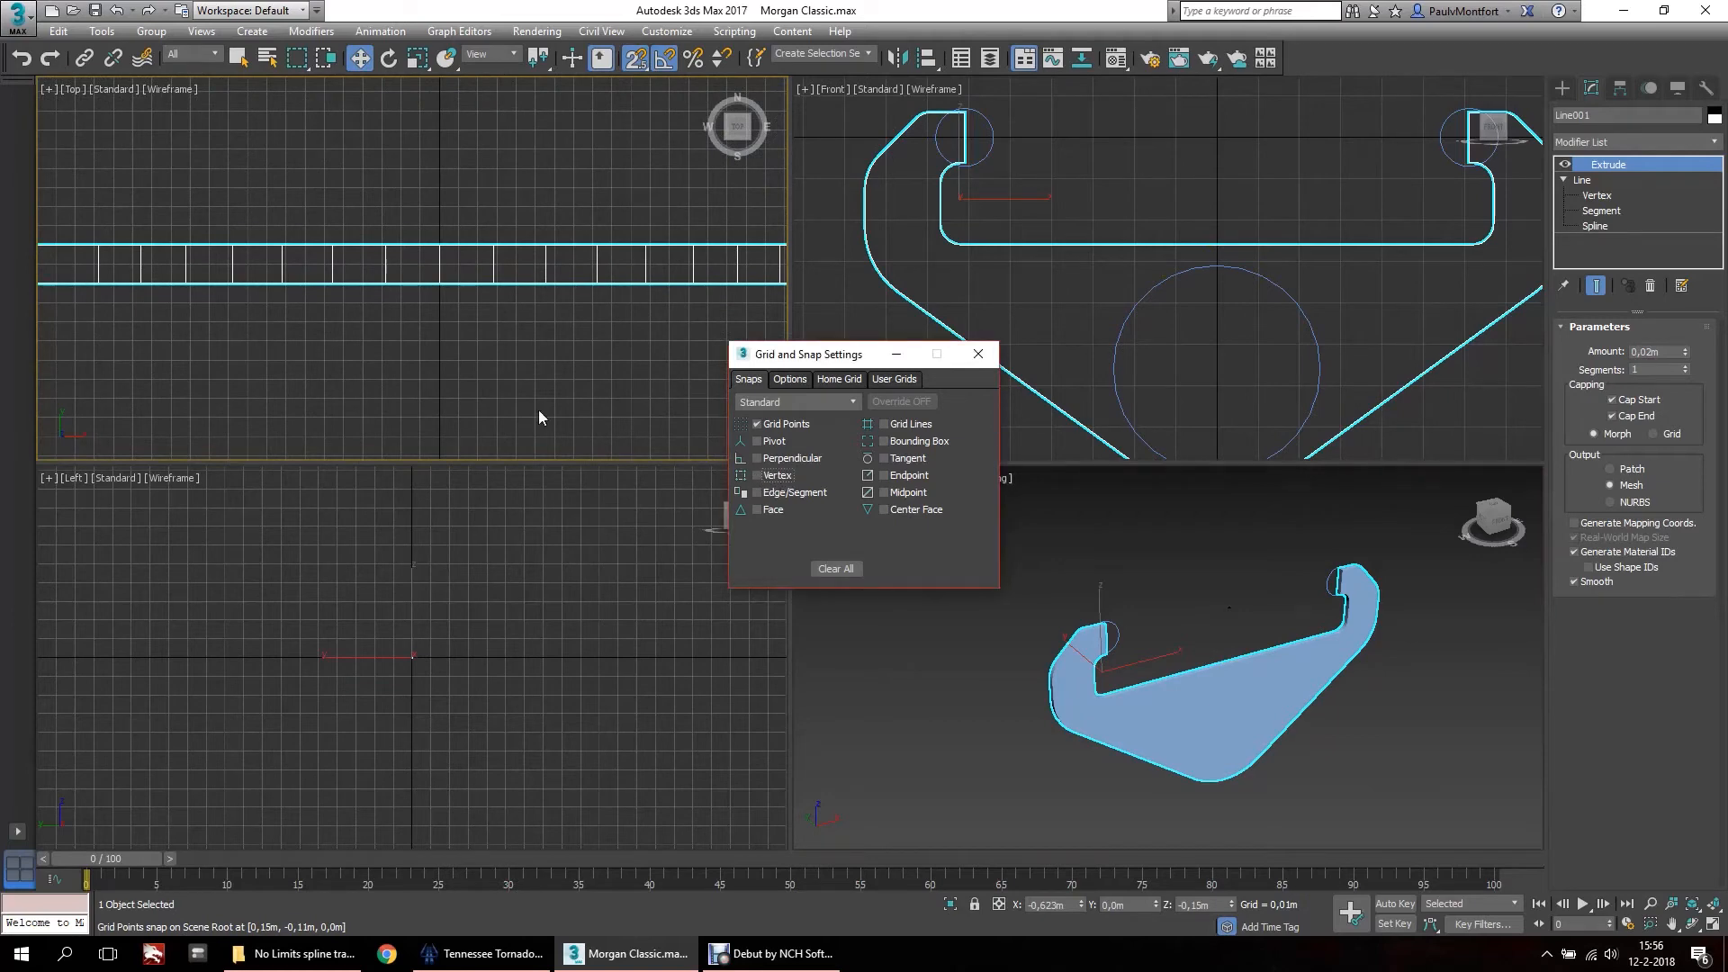
left_click(984, 354)
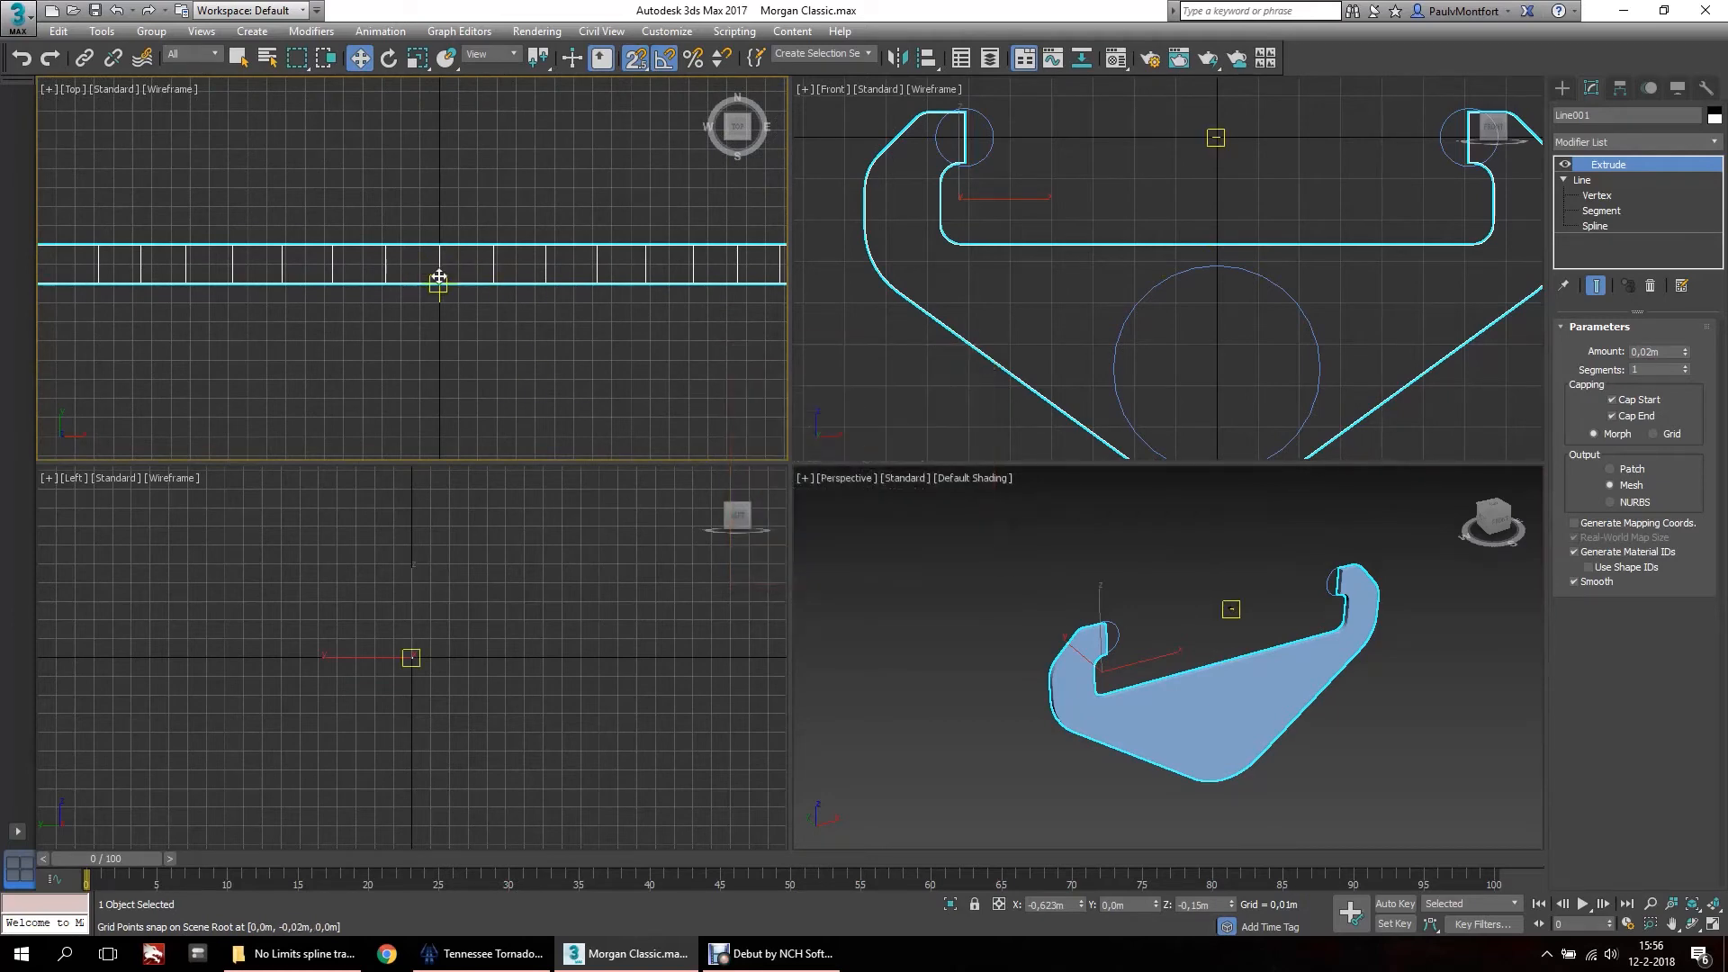
left_click_drag(439, 281, 442, 259)
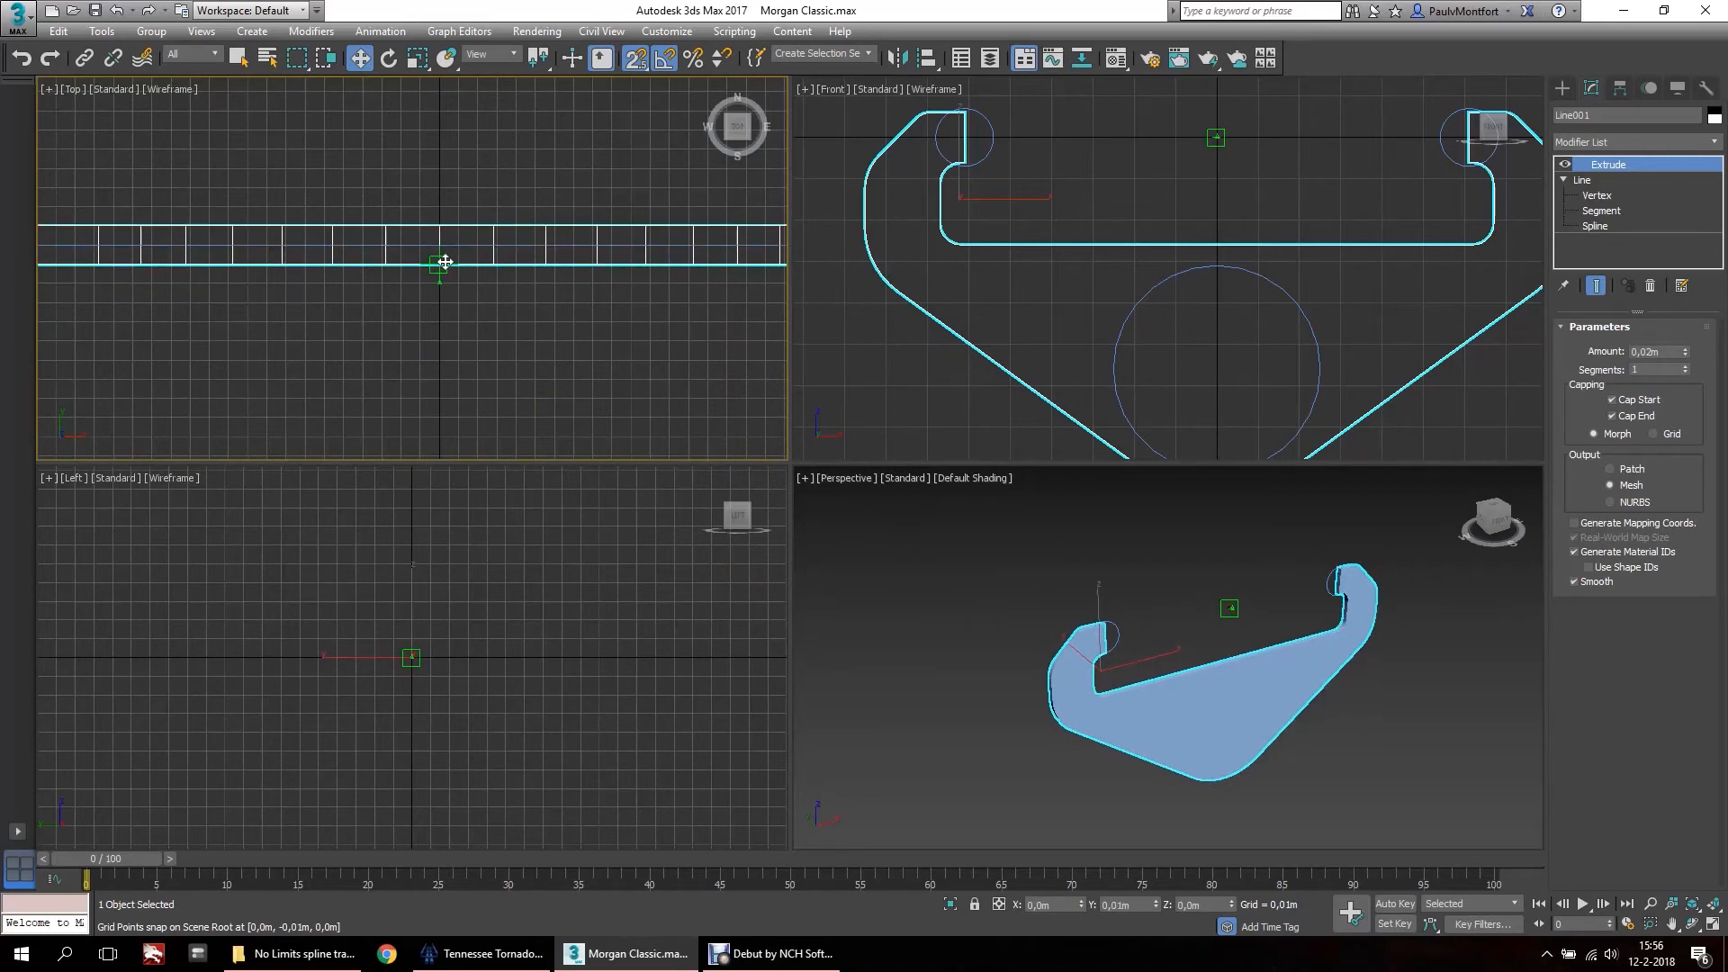
left_click(450, 339)
scroll(478, 270, "down", 8)
scroll(438, 306, "up", 6)
scroll(437, 299, "down", 2)
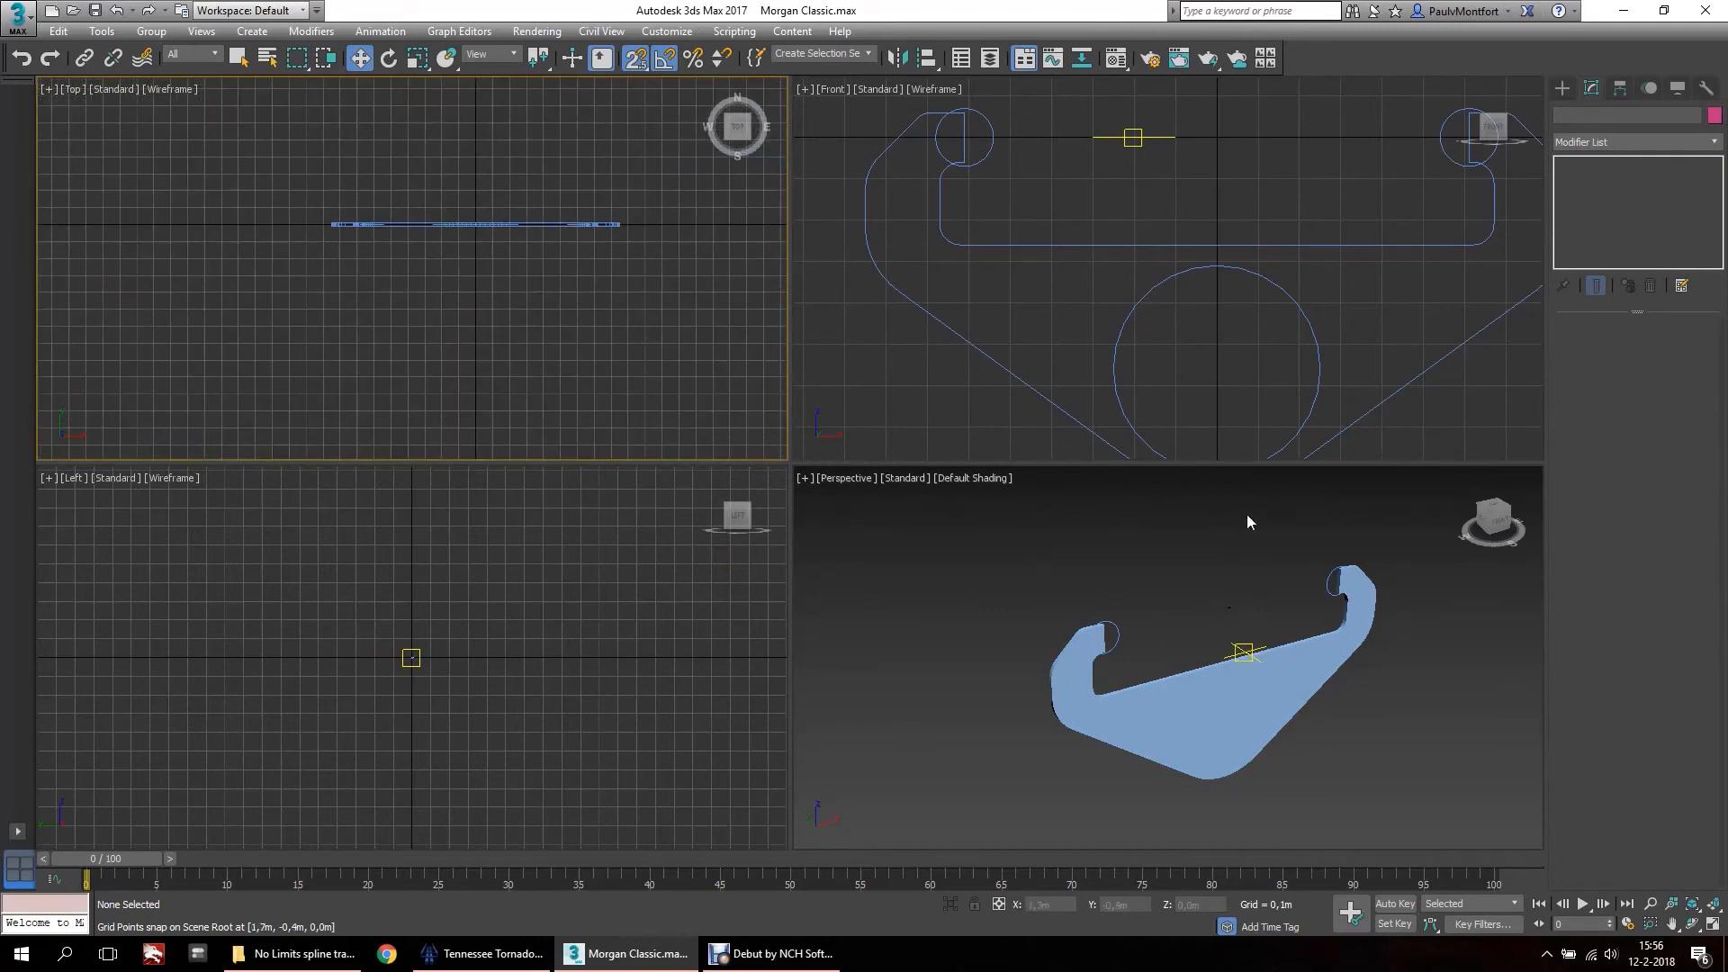
Rename the extruded crosstie as Tie00000 and deselect it.
scroll(1232, 679, "down", 3)
middle_click_drag(1179, 666, 1111, 655)
scroll(1111, 655, "up", 3)
scroll(1112, 654, "up", 3)
left_click(1095, 744)
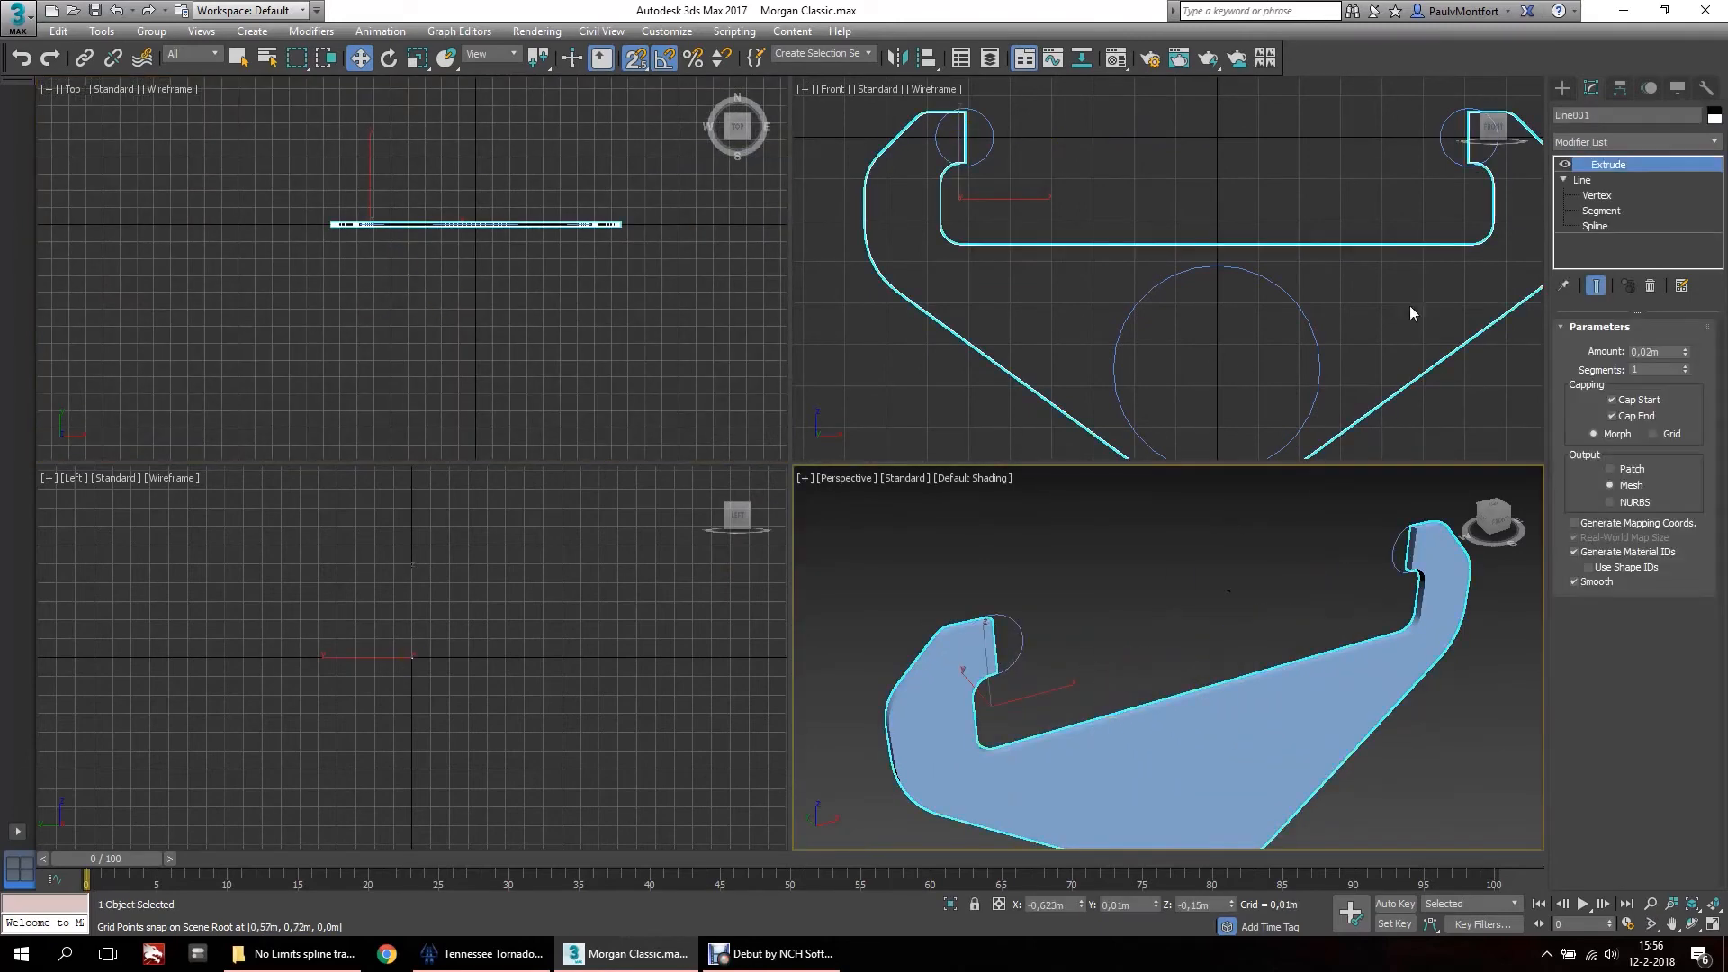
type("Tie00000")
middle_click_drag(1288, 192, 1231, 187)
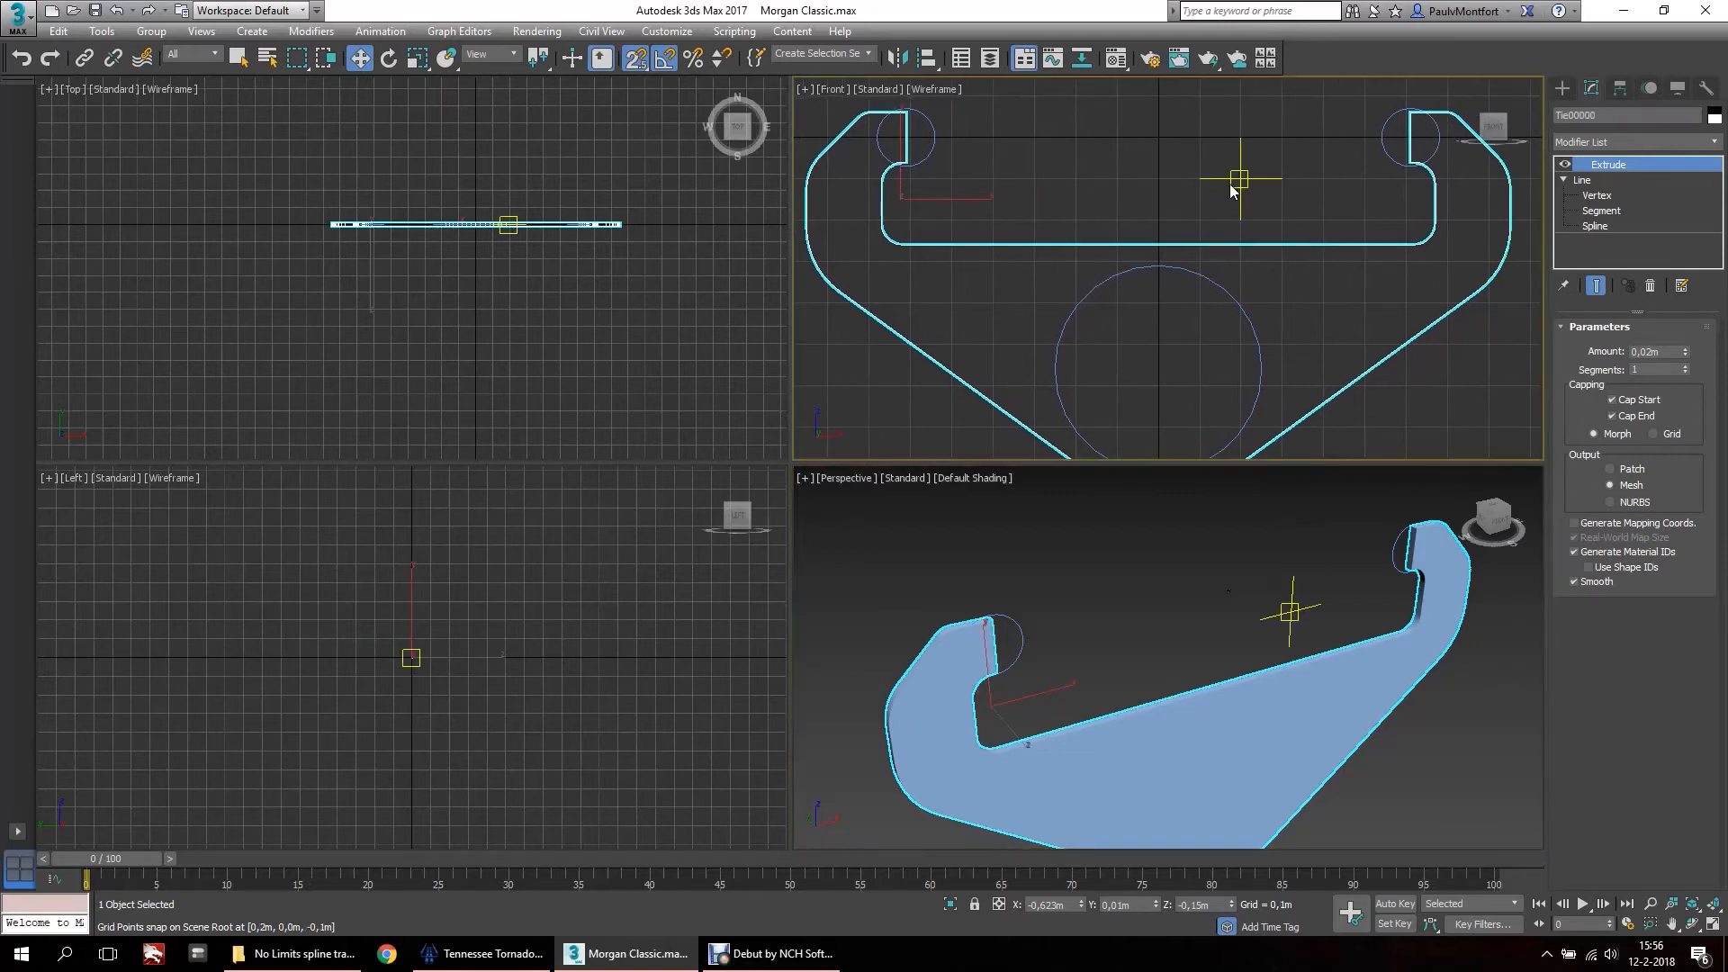
left_click(1231, 186)
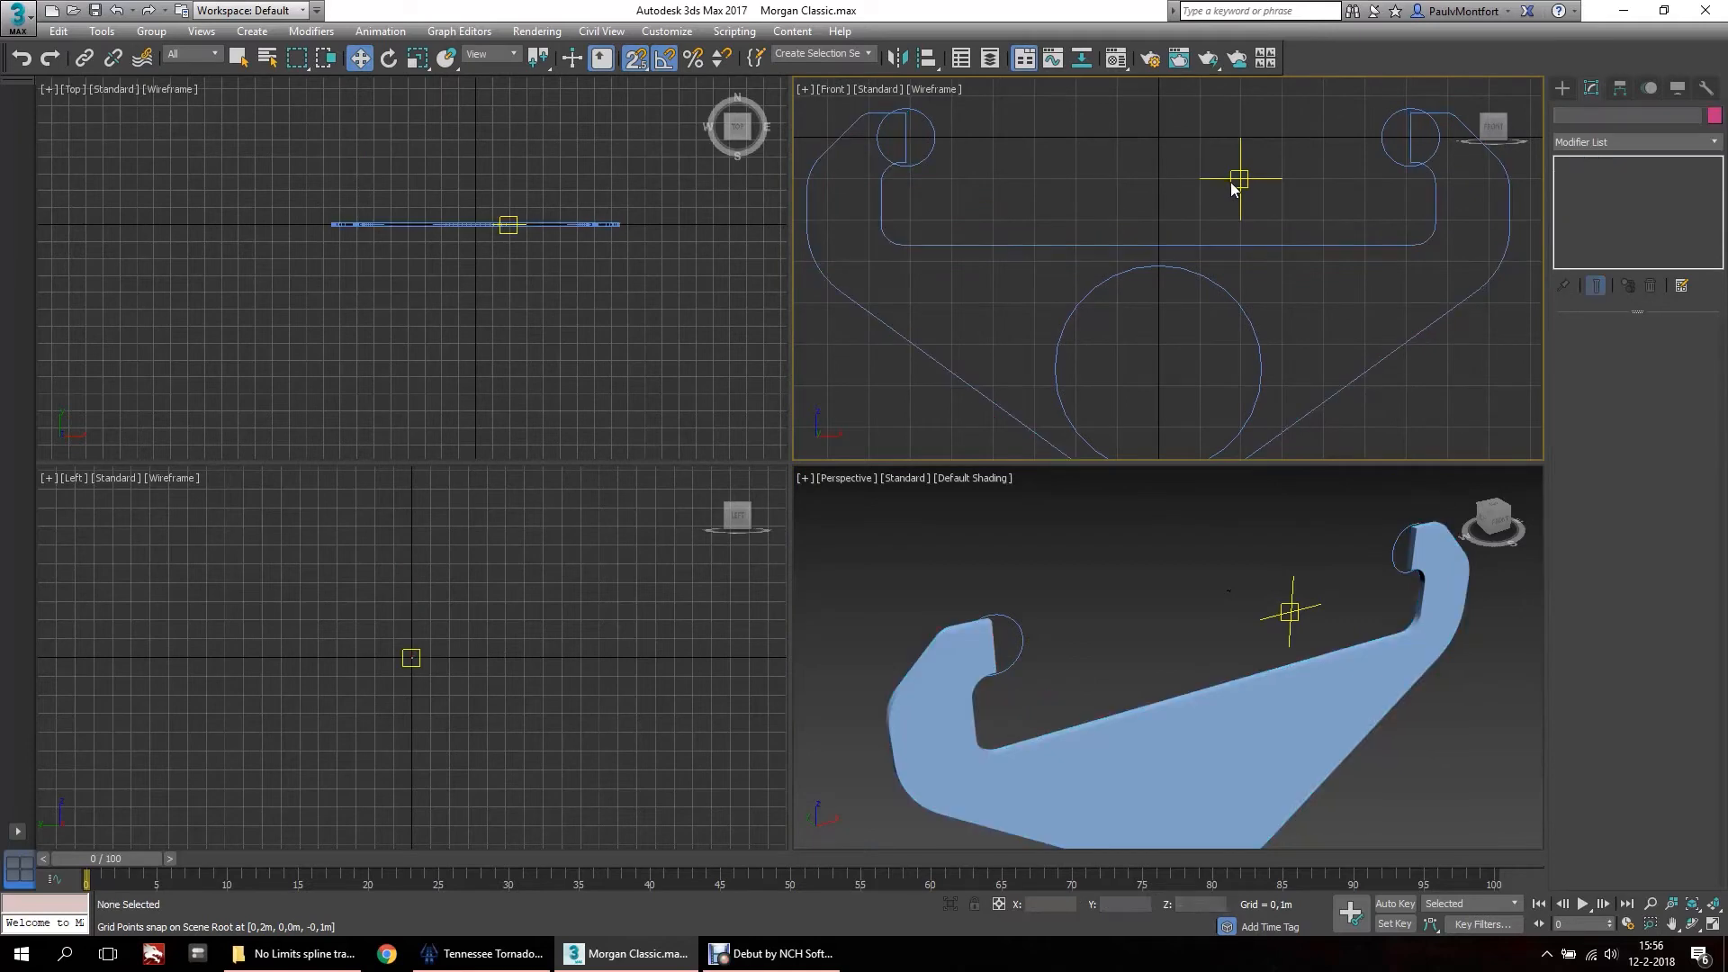
Select the crosstie and all three circles and move only their pivots to the world origin.
scroll(1170, 180, "down", 3)
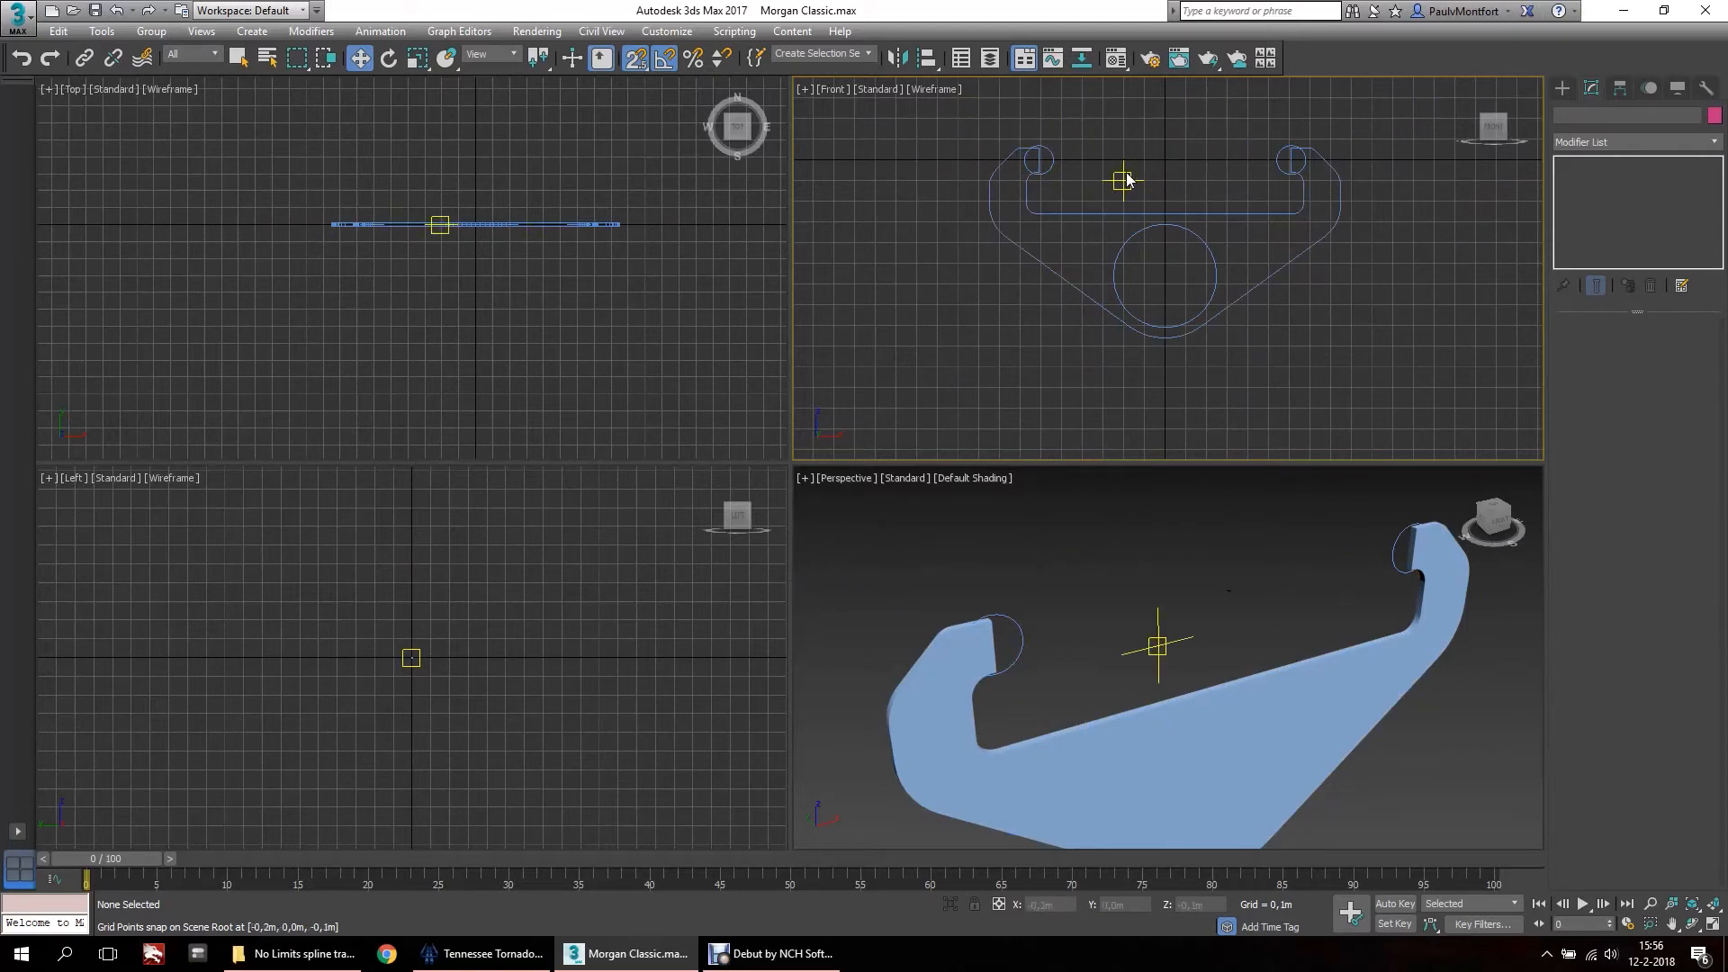
middle_click_drag(1105, 166, 1091, 208)
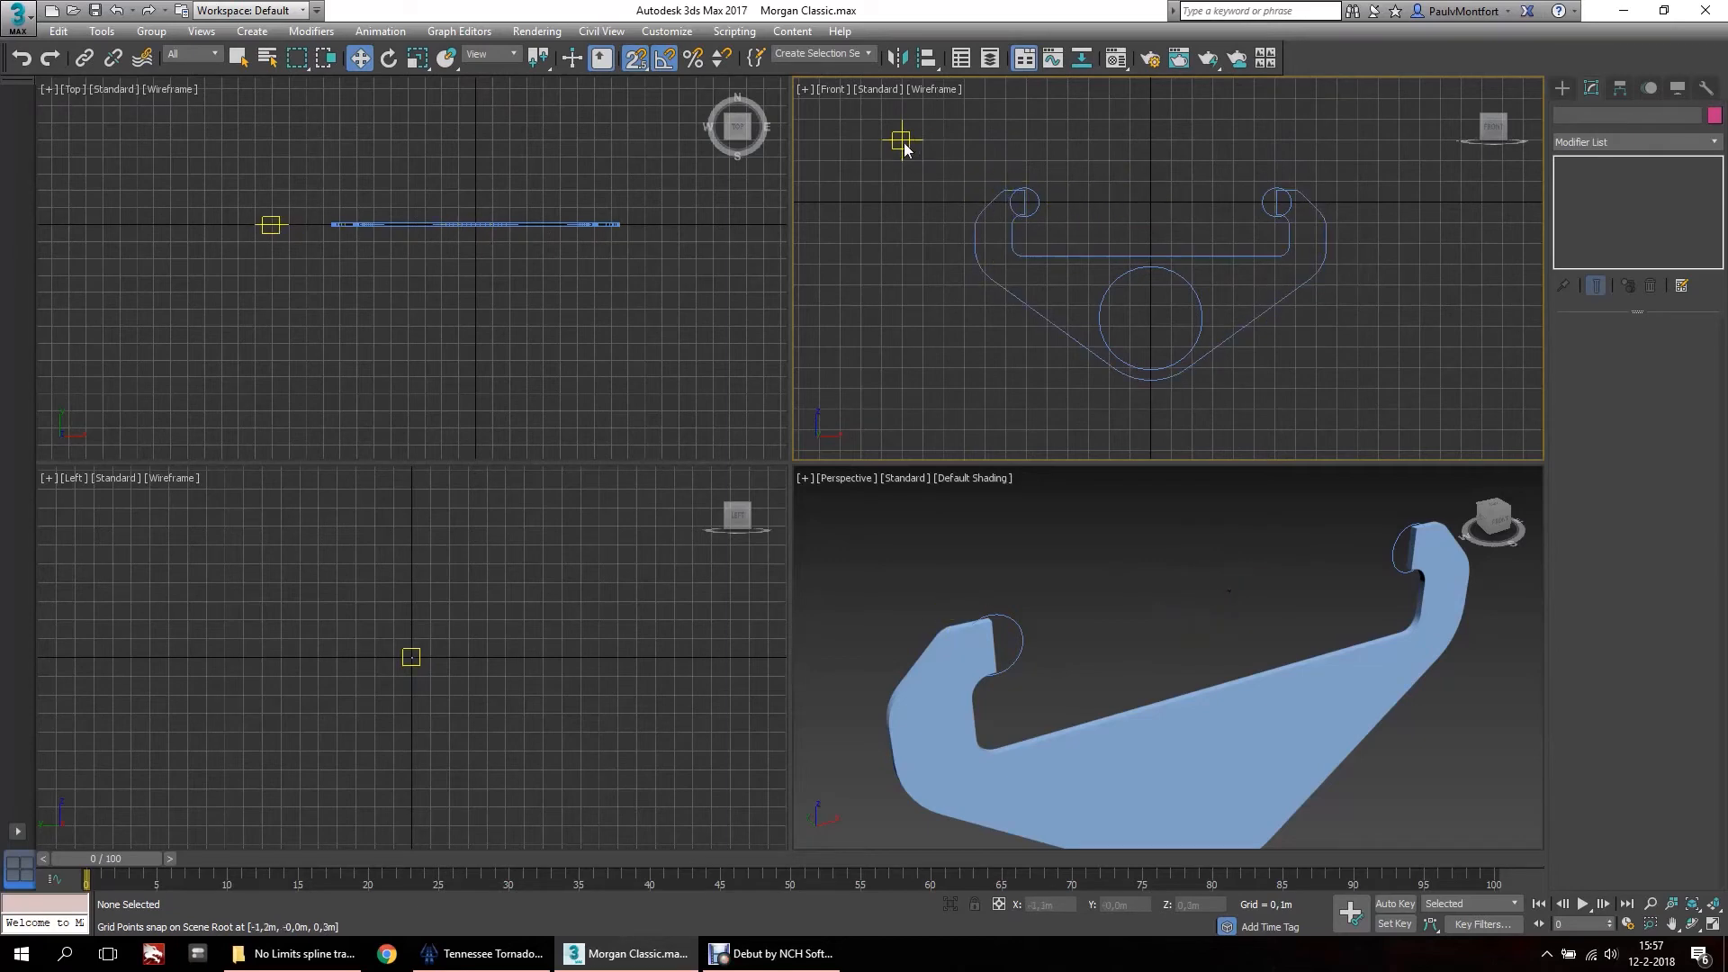
left_click_drag(948, 209, 1430, 432)
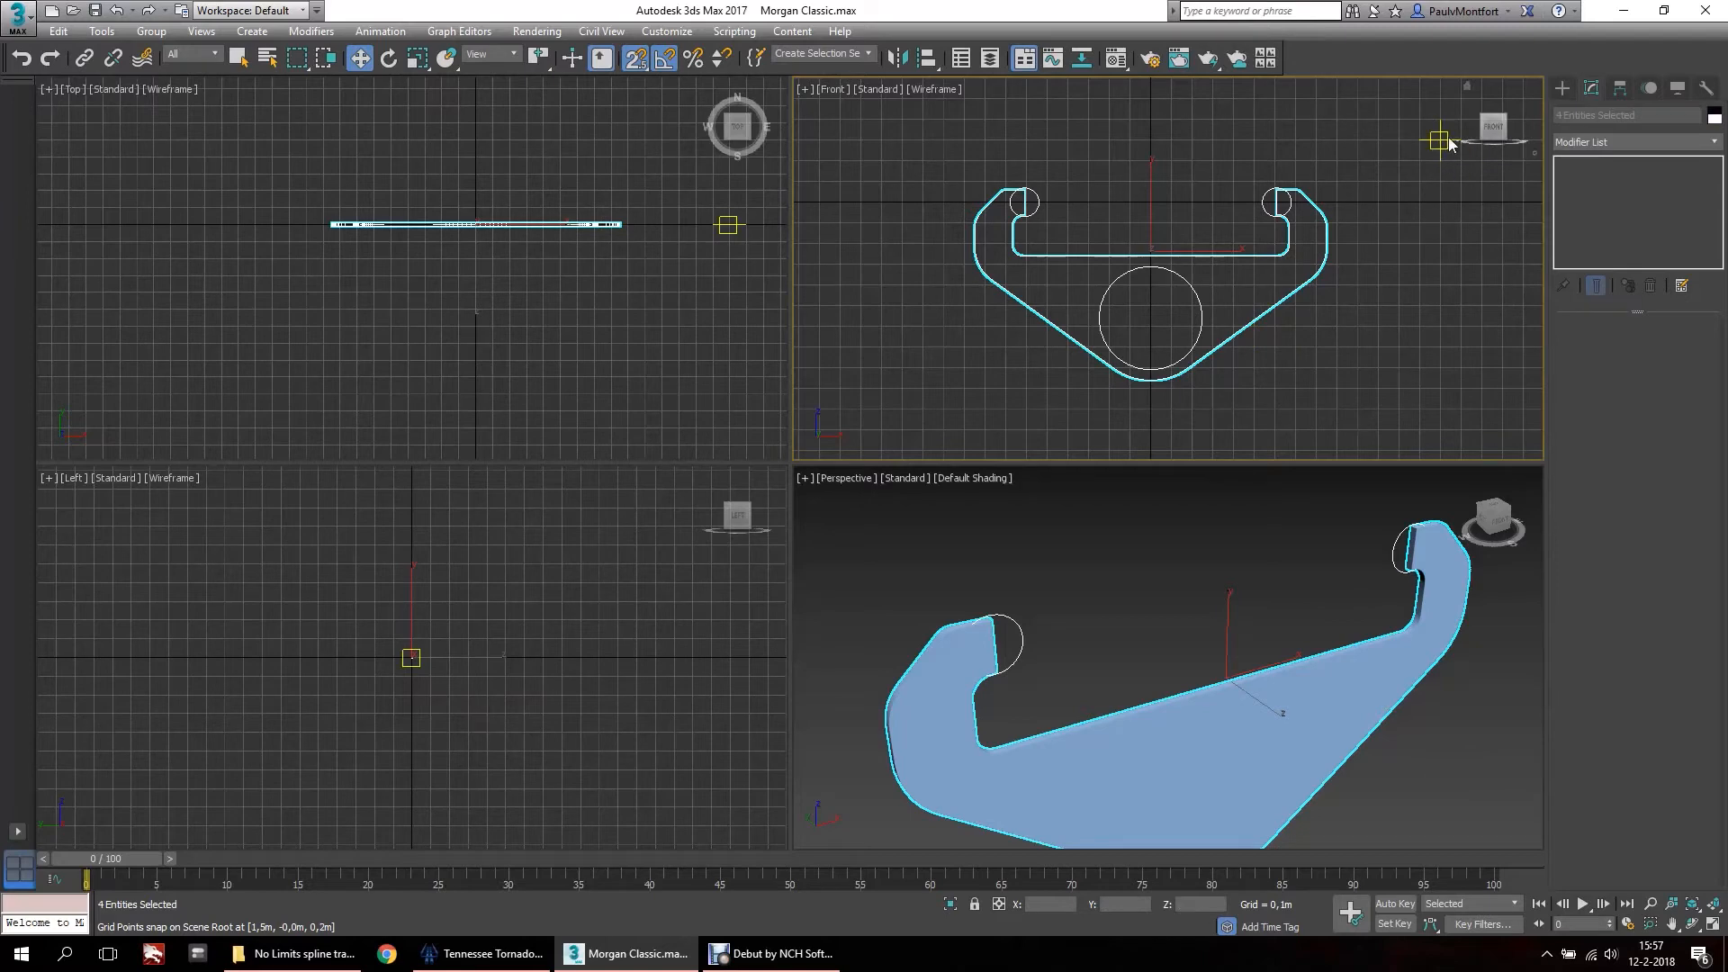
left_click(1620, 89)
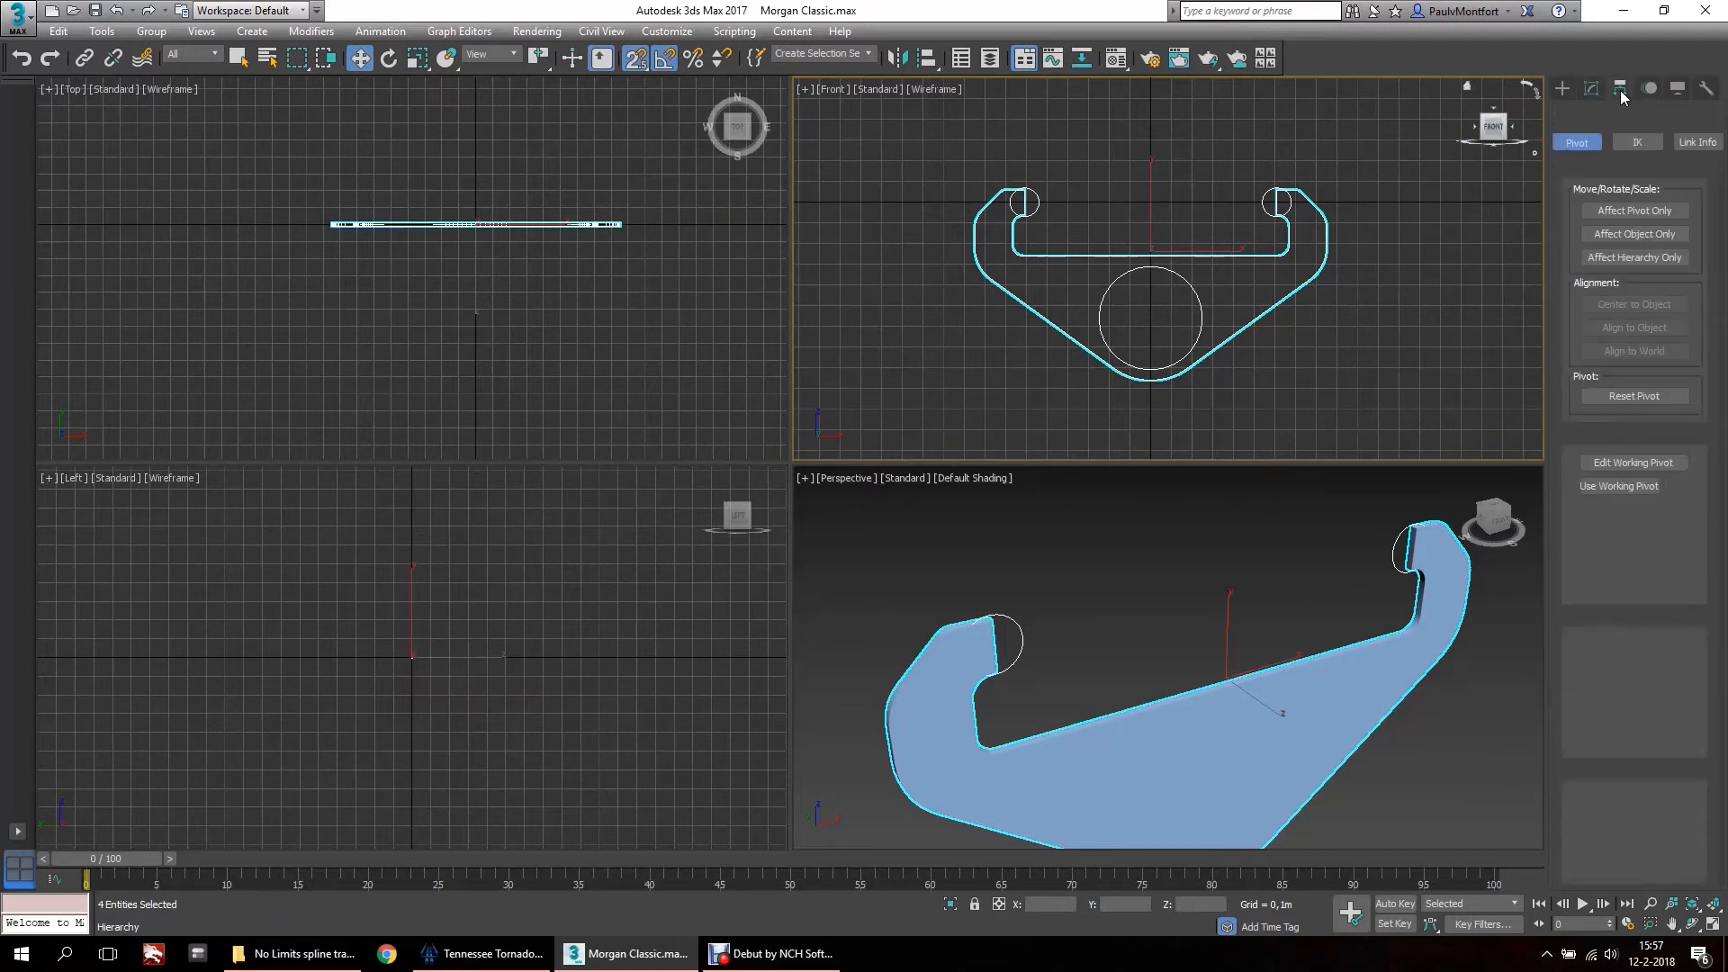
left_click(1623, 209)
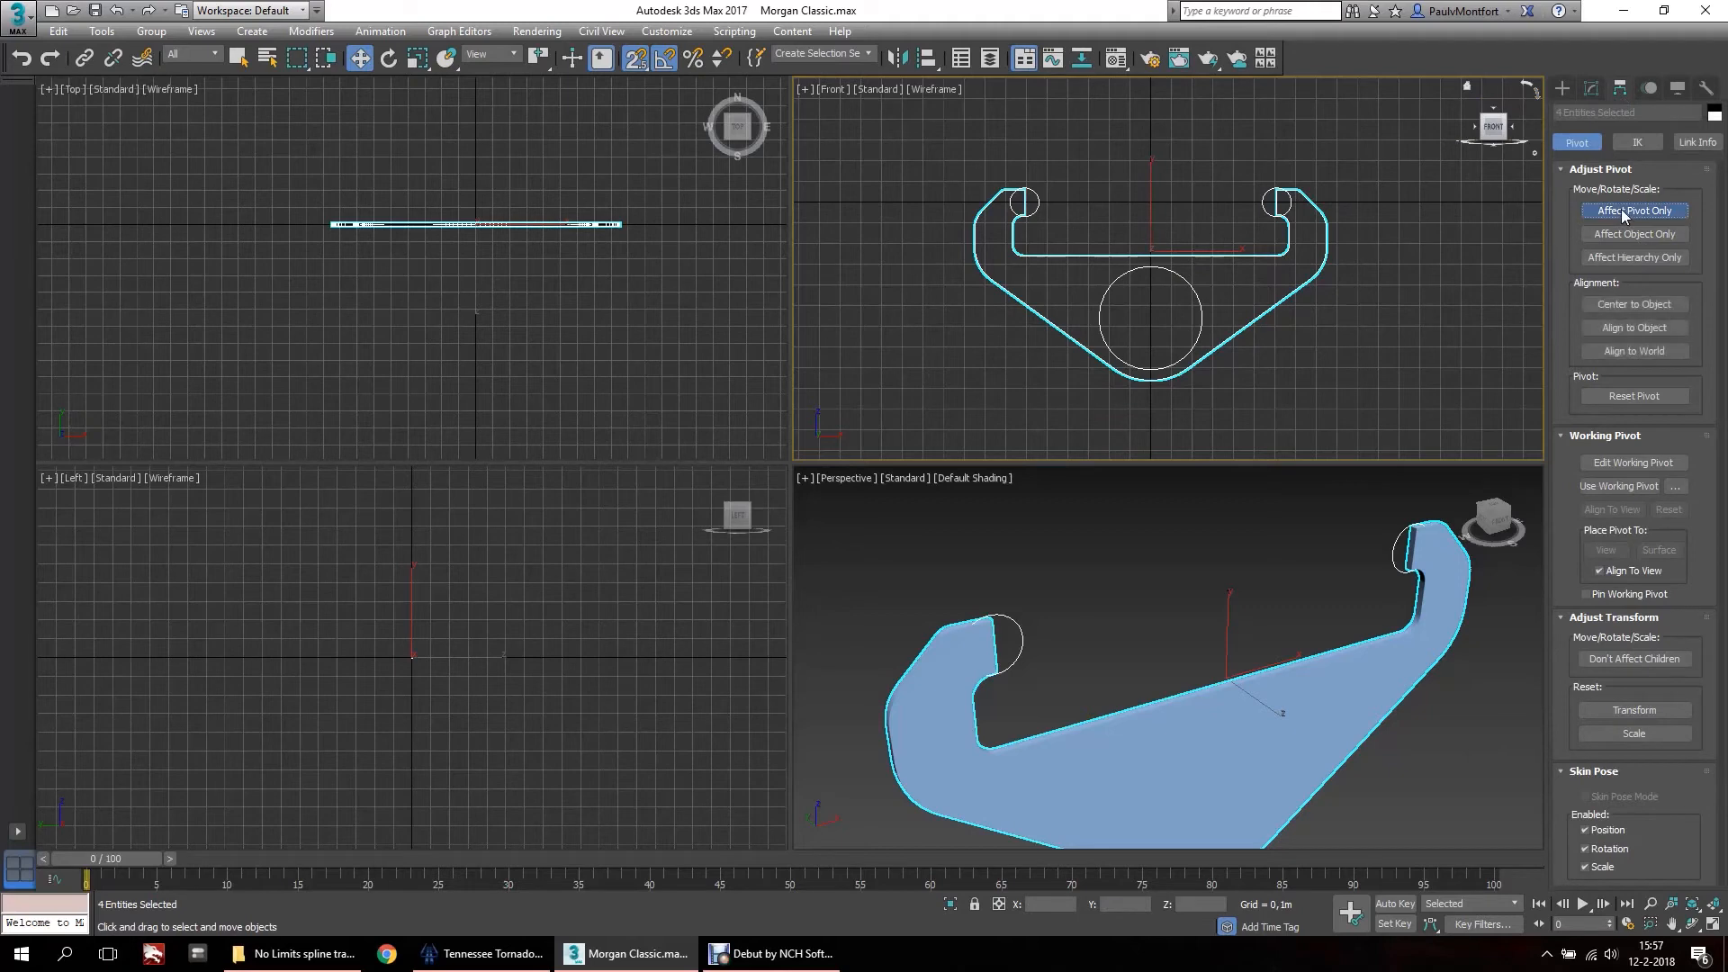
middle_click_drag(1059, 198, 1031, 215)
scroll(1122, 217, "up", 2)
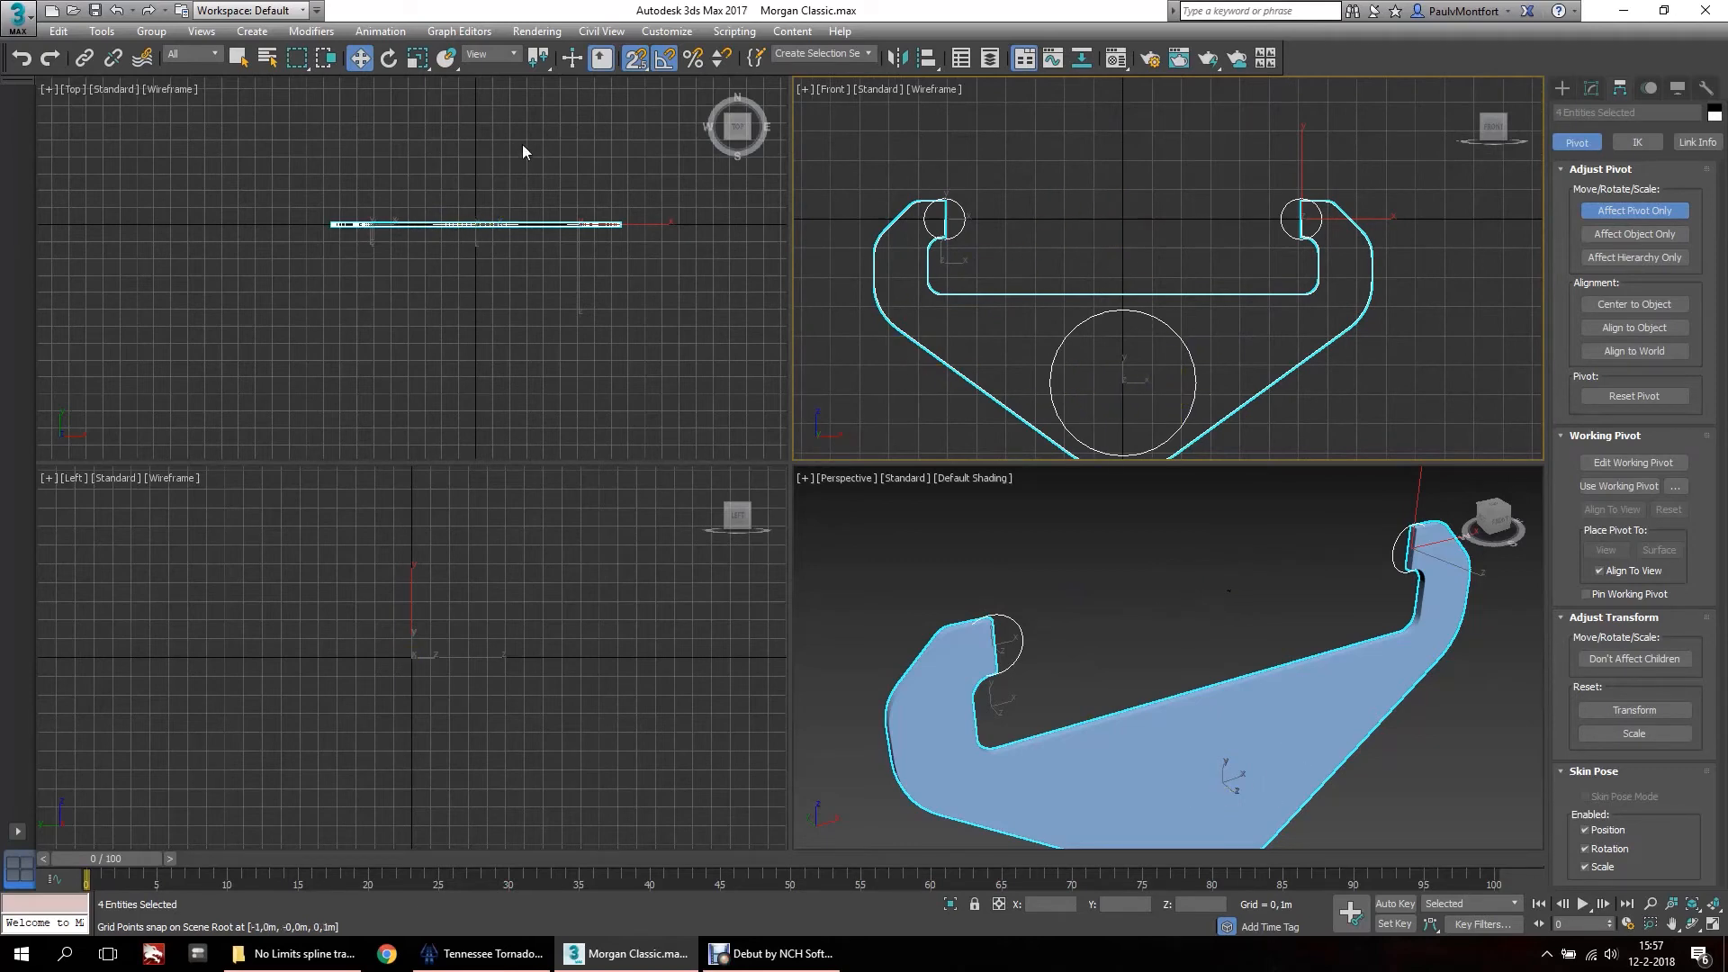
right_click(360, 61)
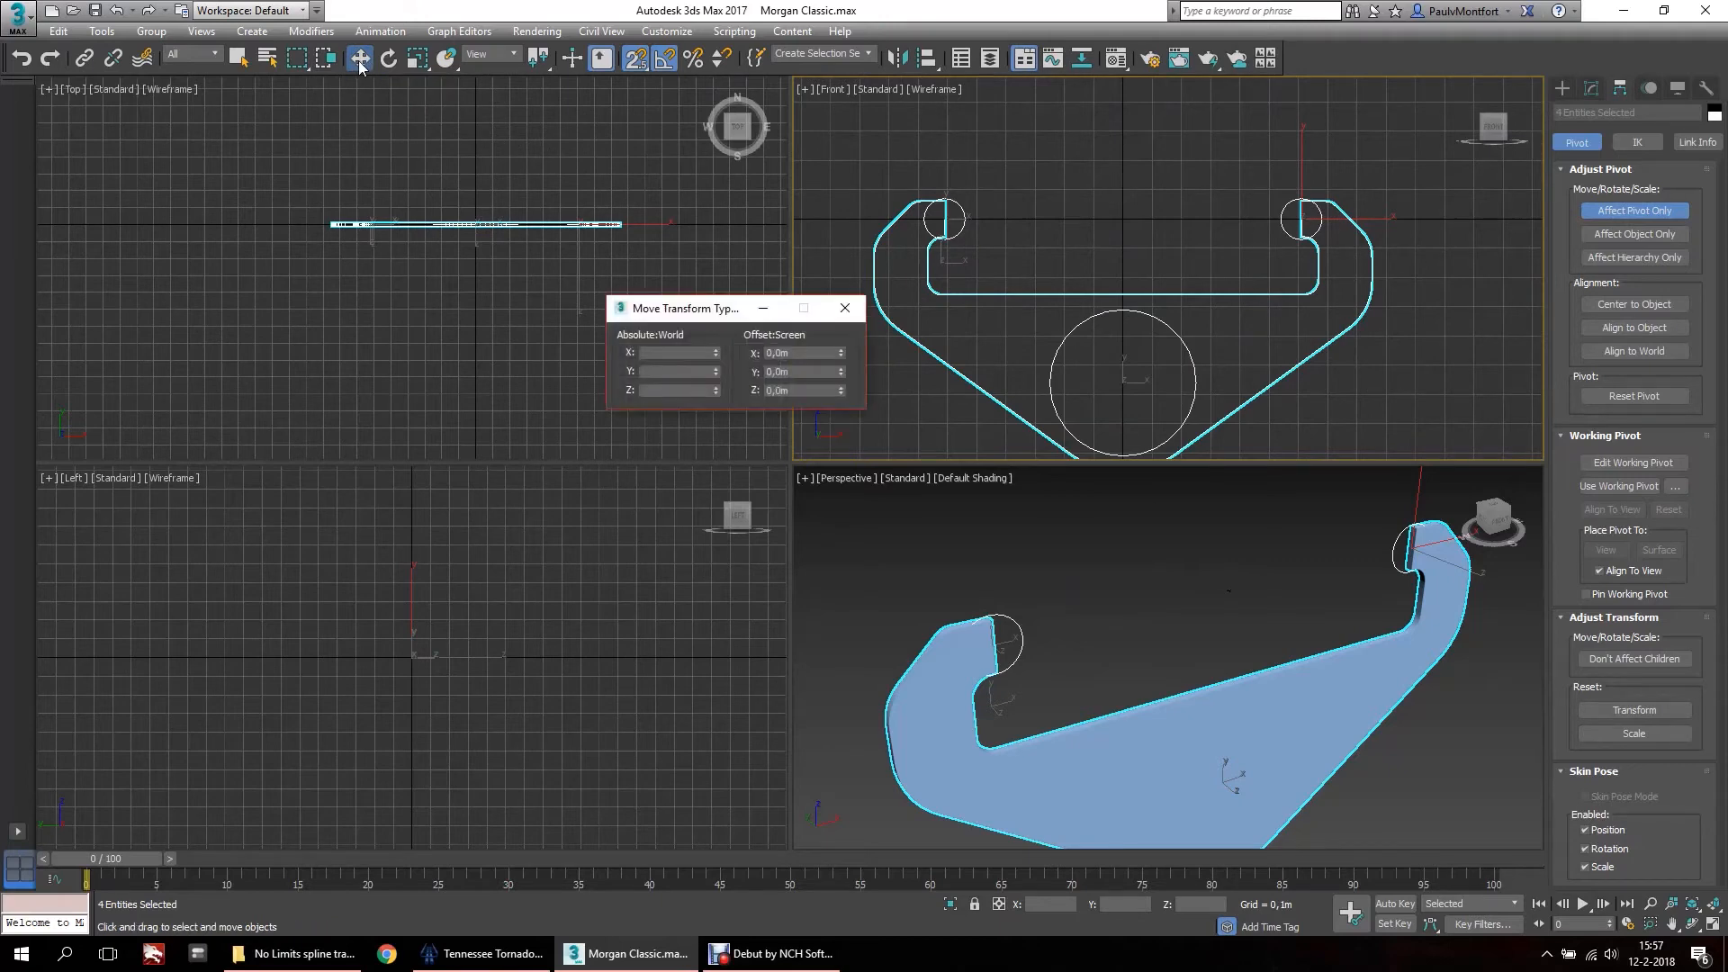
left_click(658, 354)
left_click(663, 371)
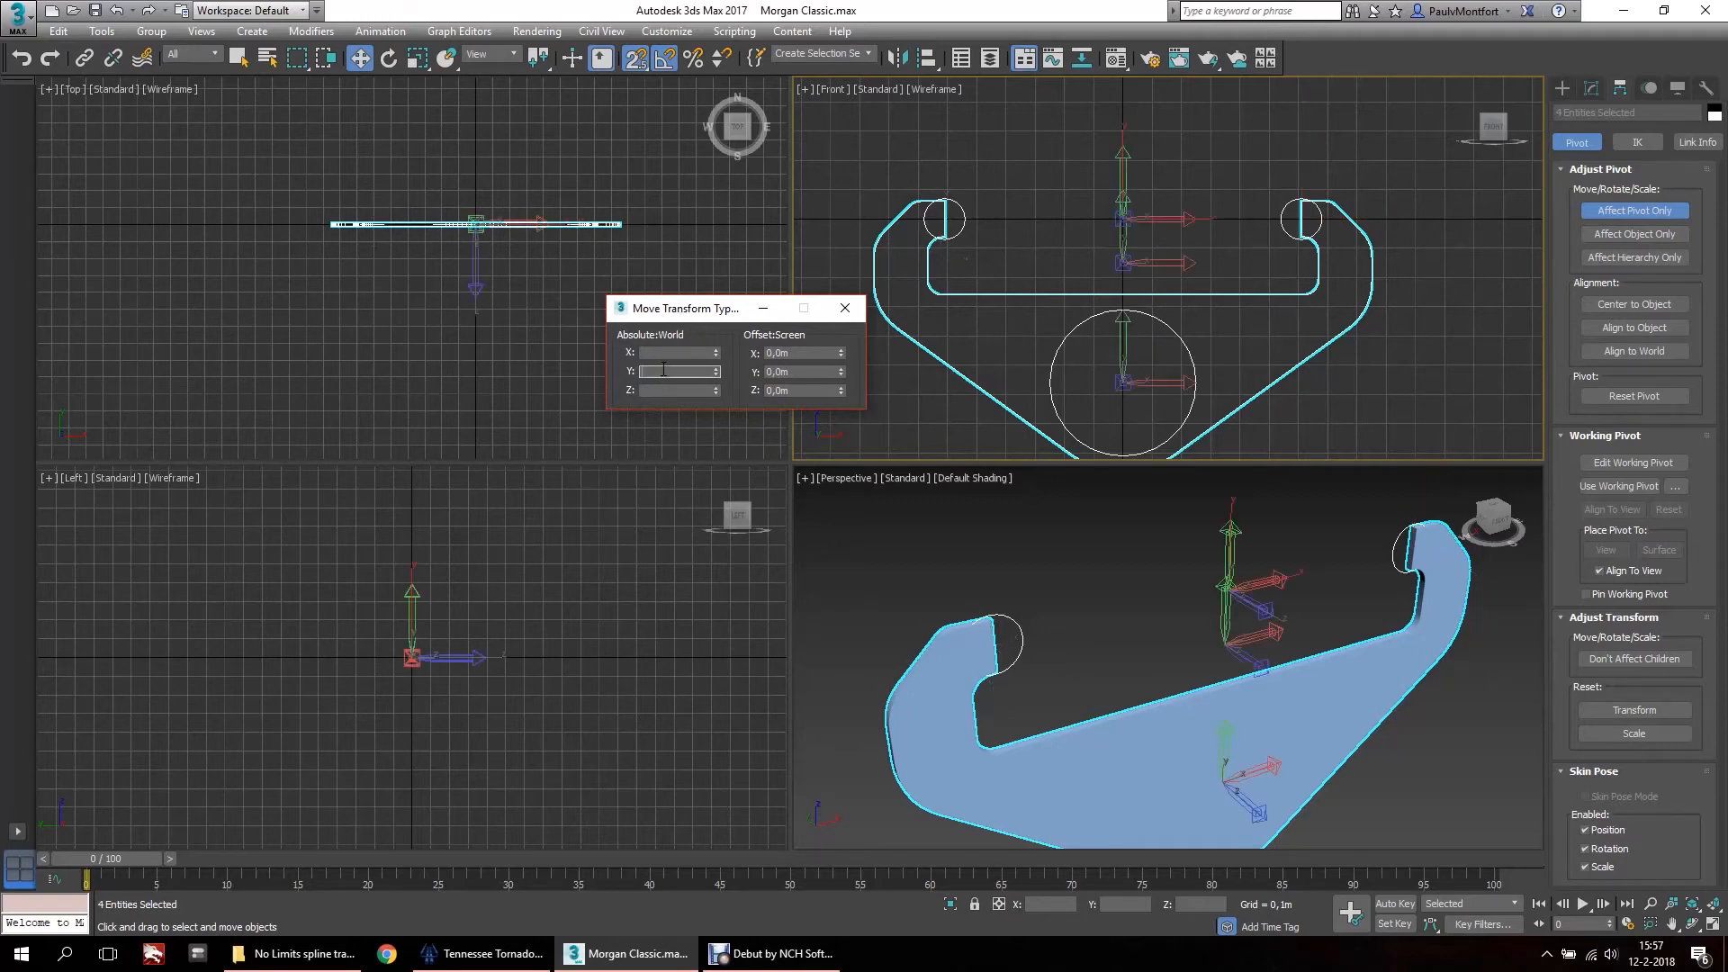
left_click(663, 390)
left_click(663, 372)
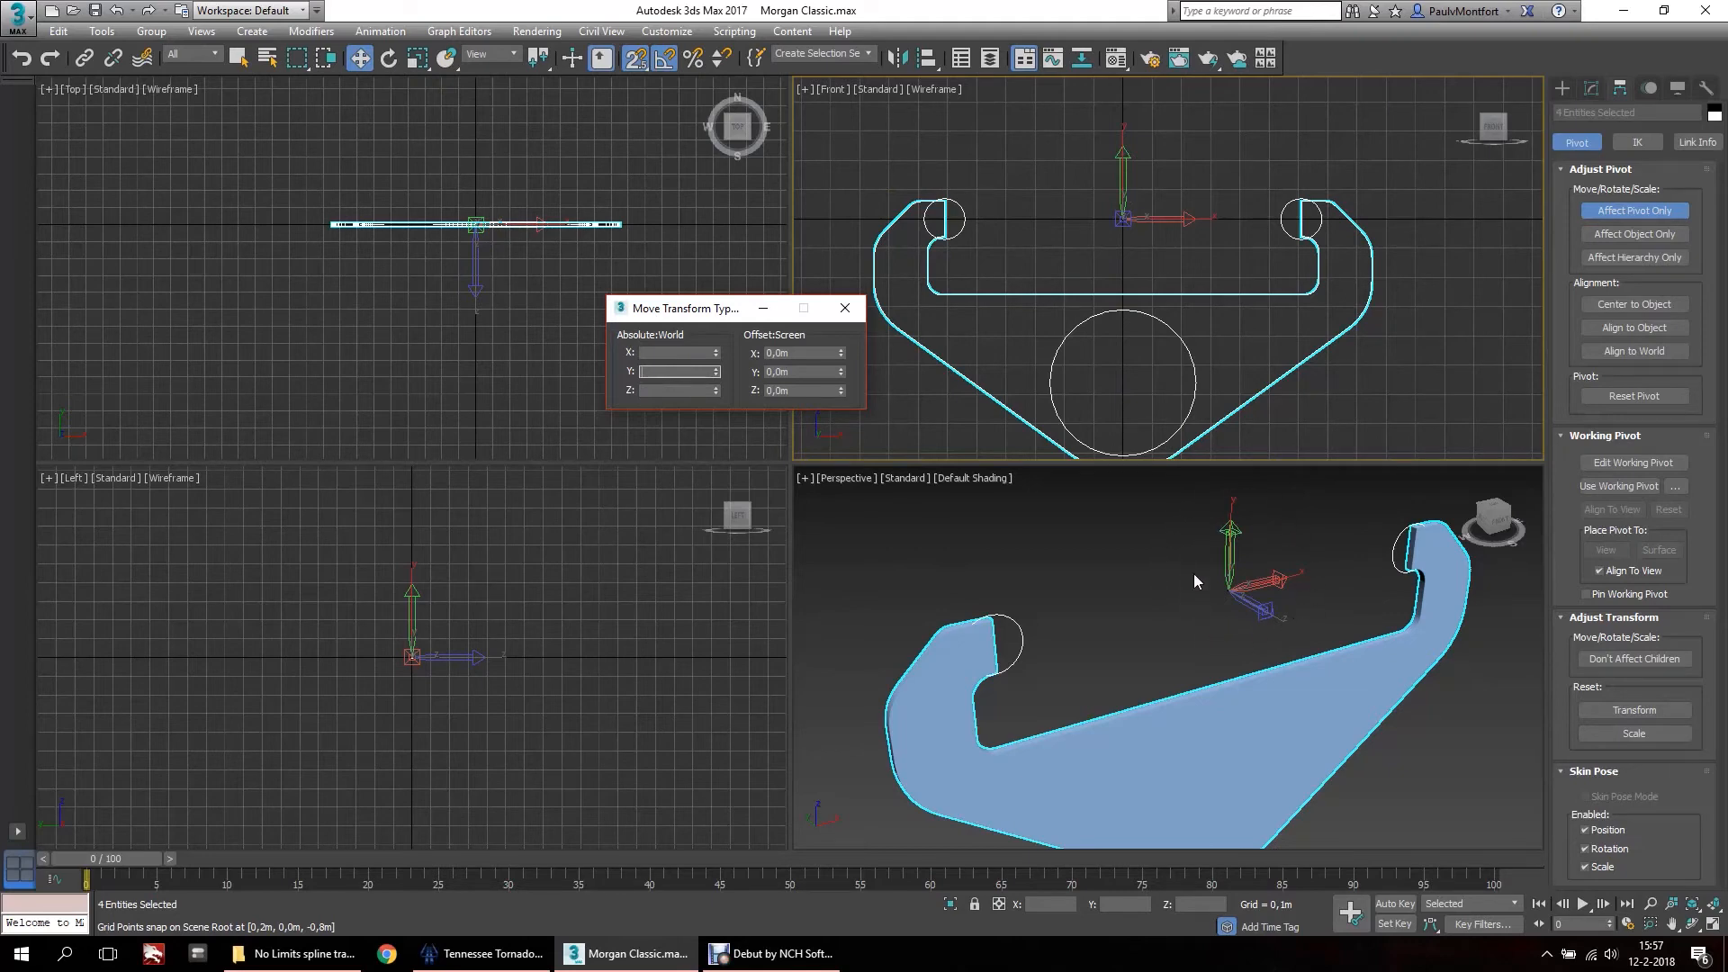
Rotate the four objects' pivots to match the world axes, with Z pointing up.
left_click(389, 59)
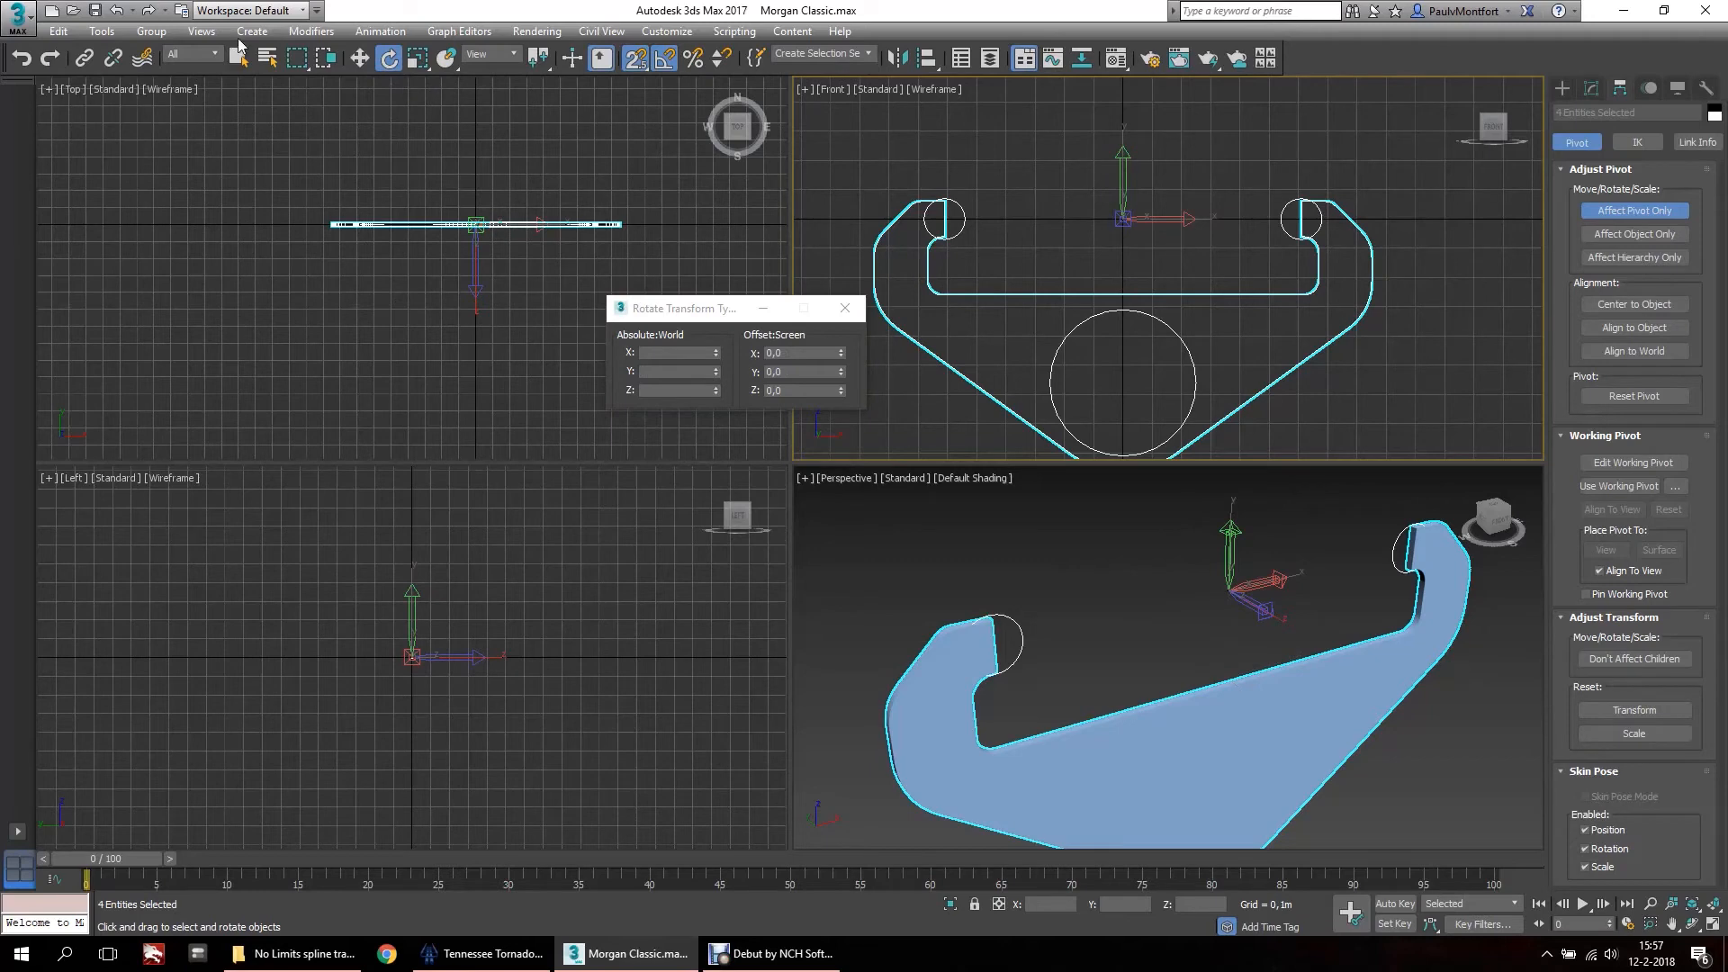
left_click(670, 352)
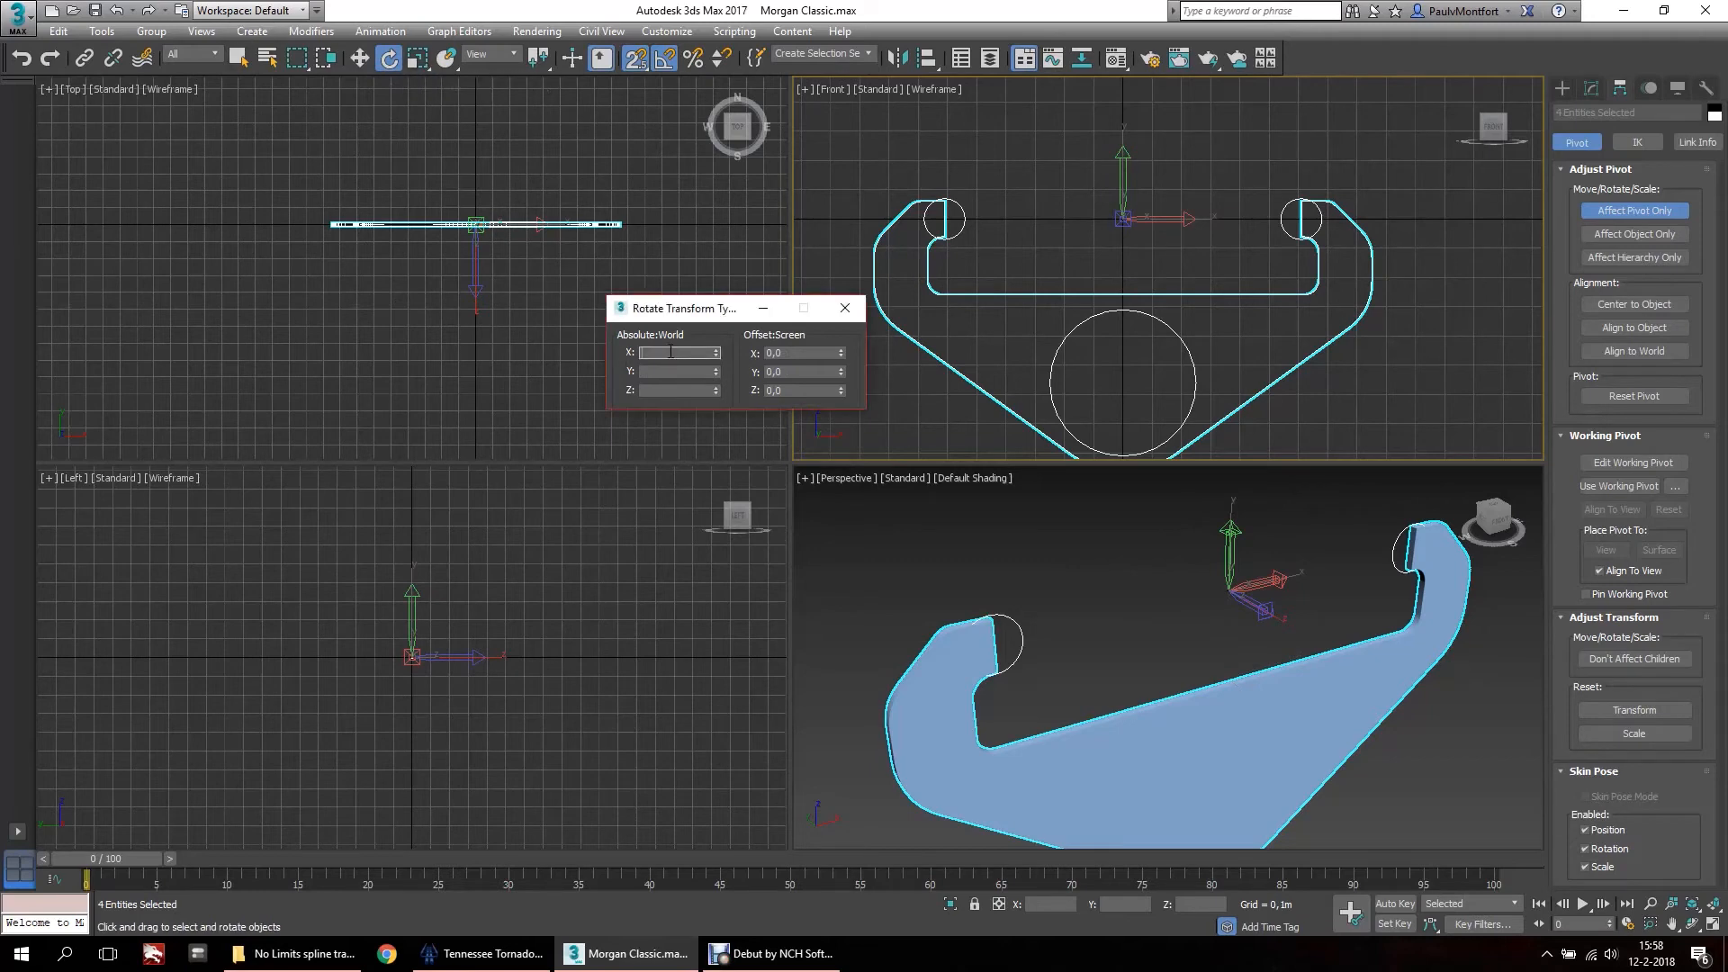
left_click(654, 372)
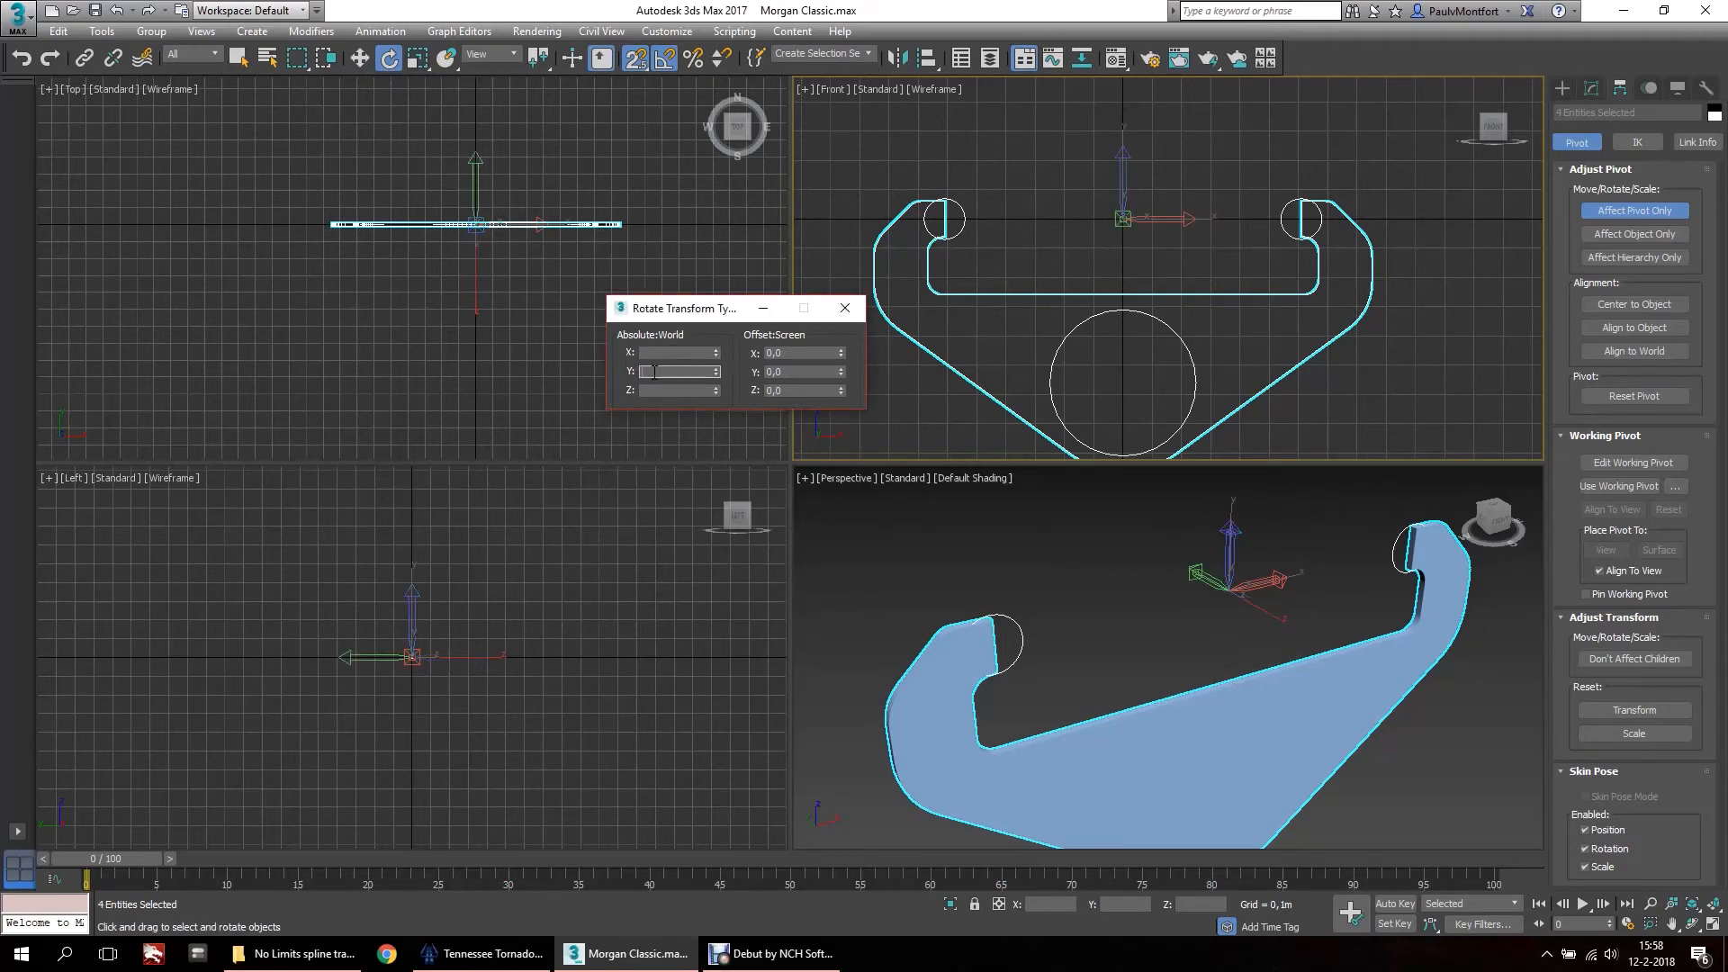
left_click(654, 390)
left_click(660, 372)
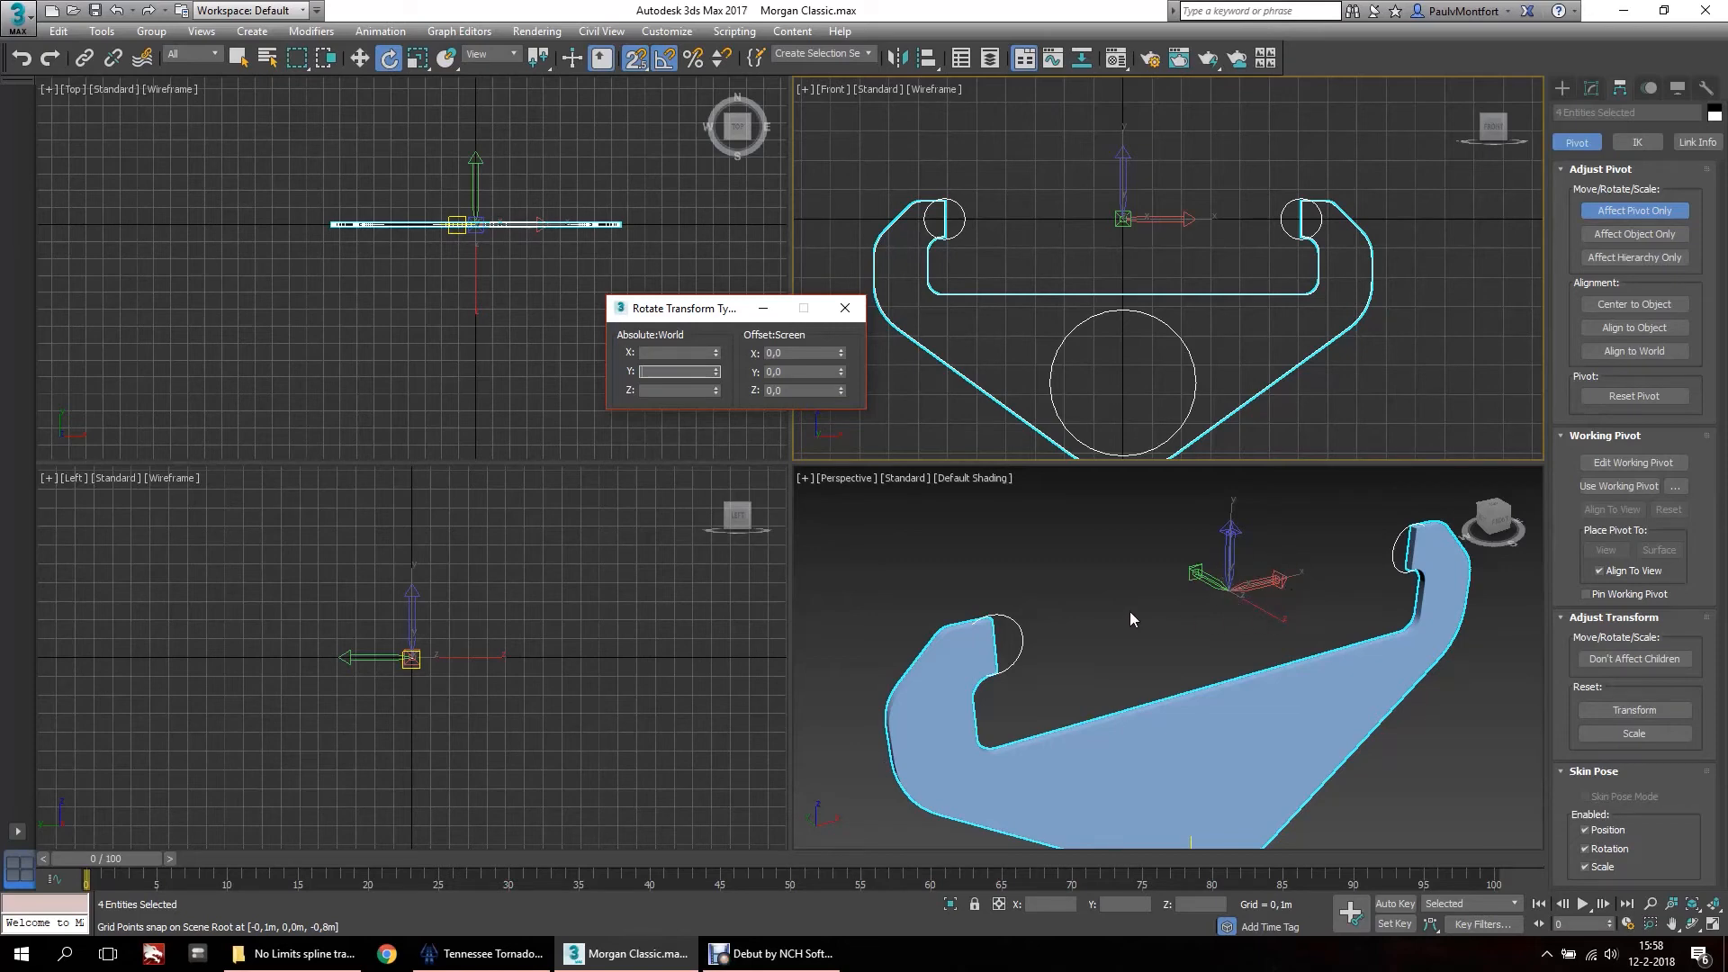
Turn the pivots a quarter turn about Z so their X axes follow world Y, leaving pivot editing and deselecting everything.
left_click(658, 390)
left_click(670, 372)
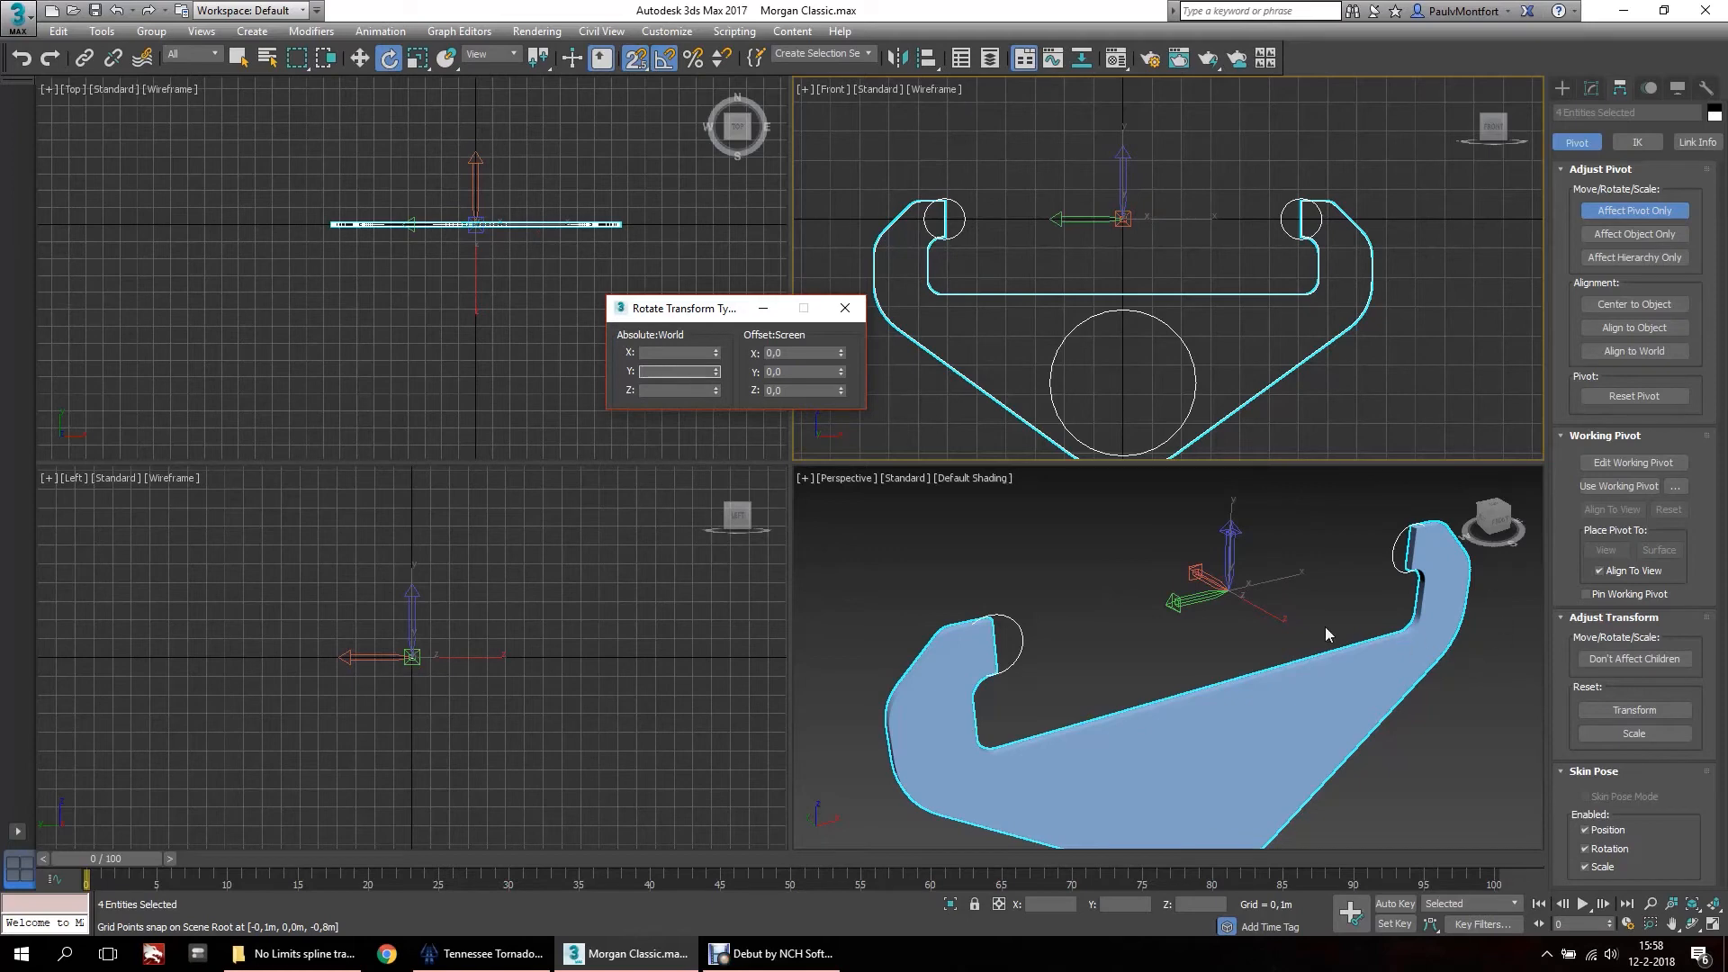
left_click(1658, 211)
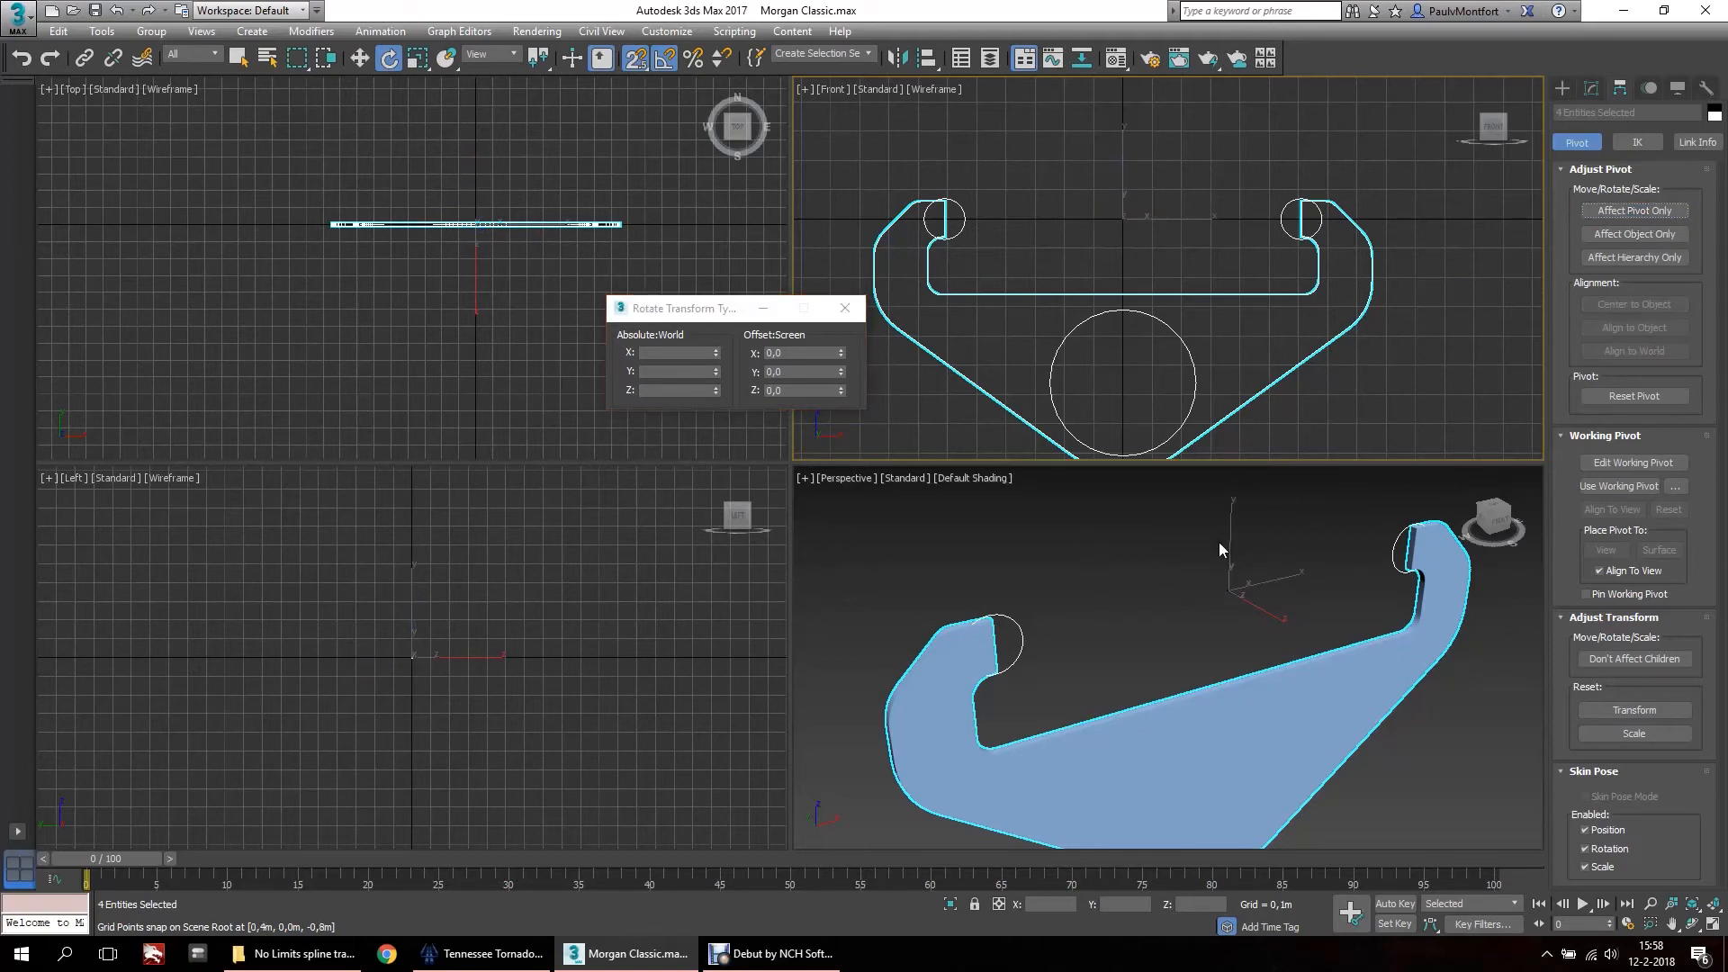
left_click(1116, 563)
scroll(1121, 572, "down", 4)
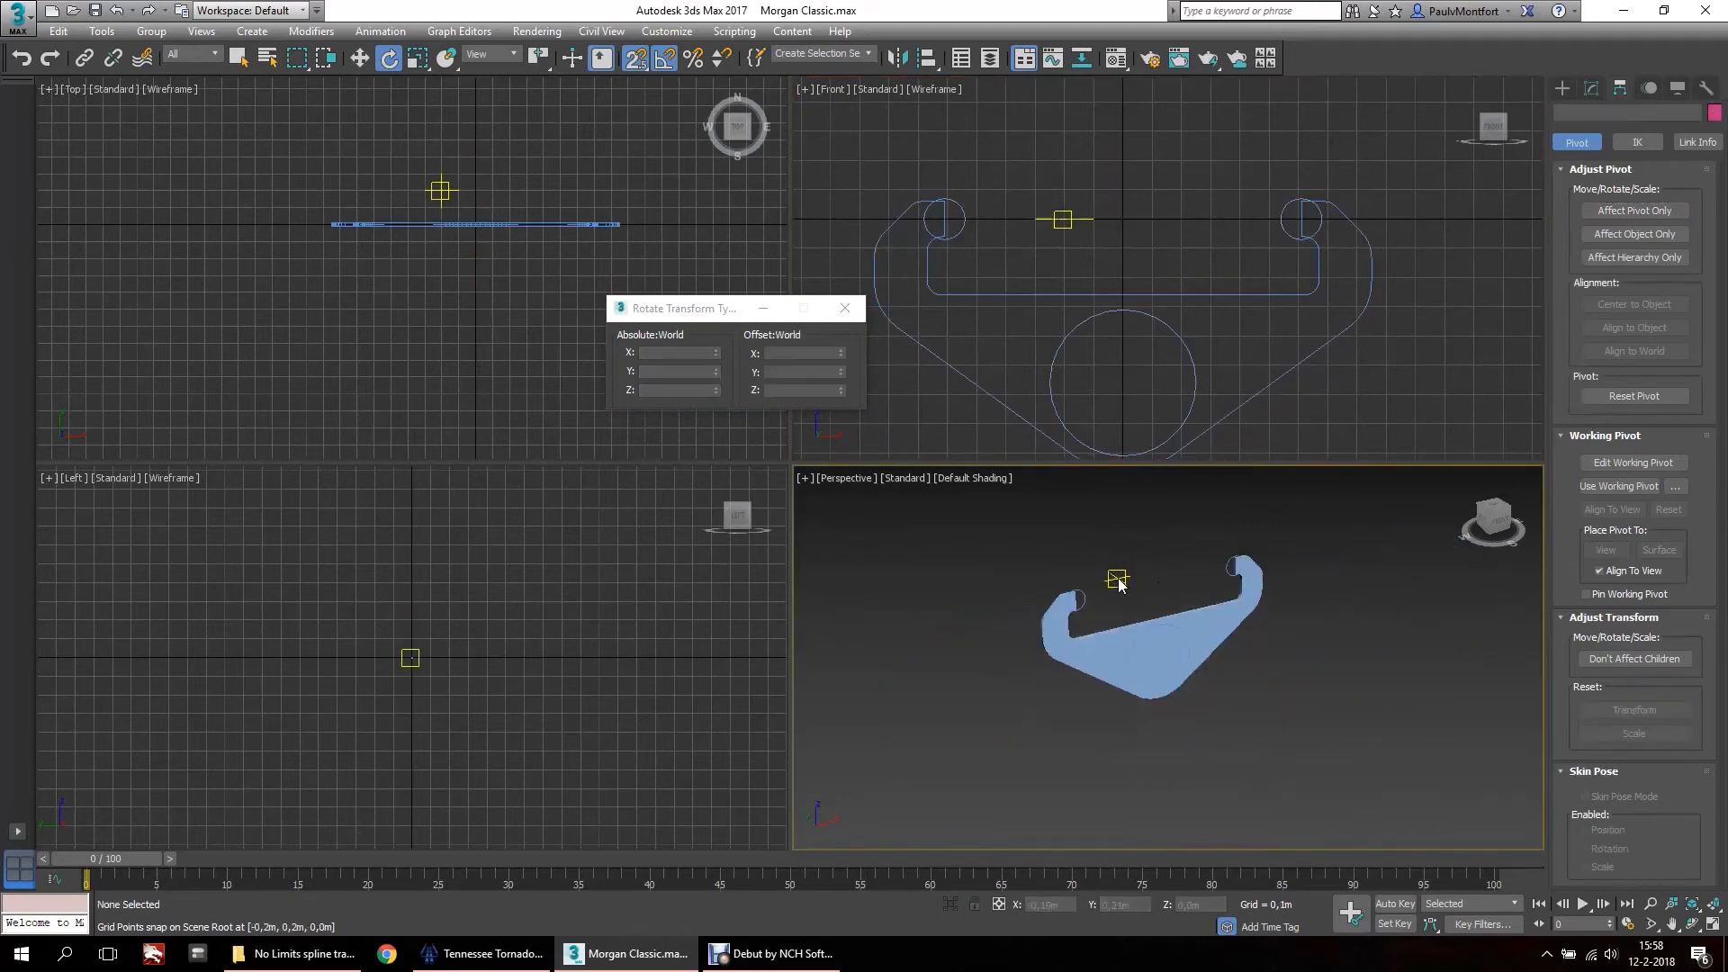
Save the scene as a new file named Morgan Classic 2.max and close the Rotate Transform Type-In window.
scroll(1139, 592, "up", 6)
scroll(1160, 608, "down", 5)
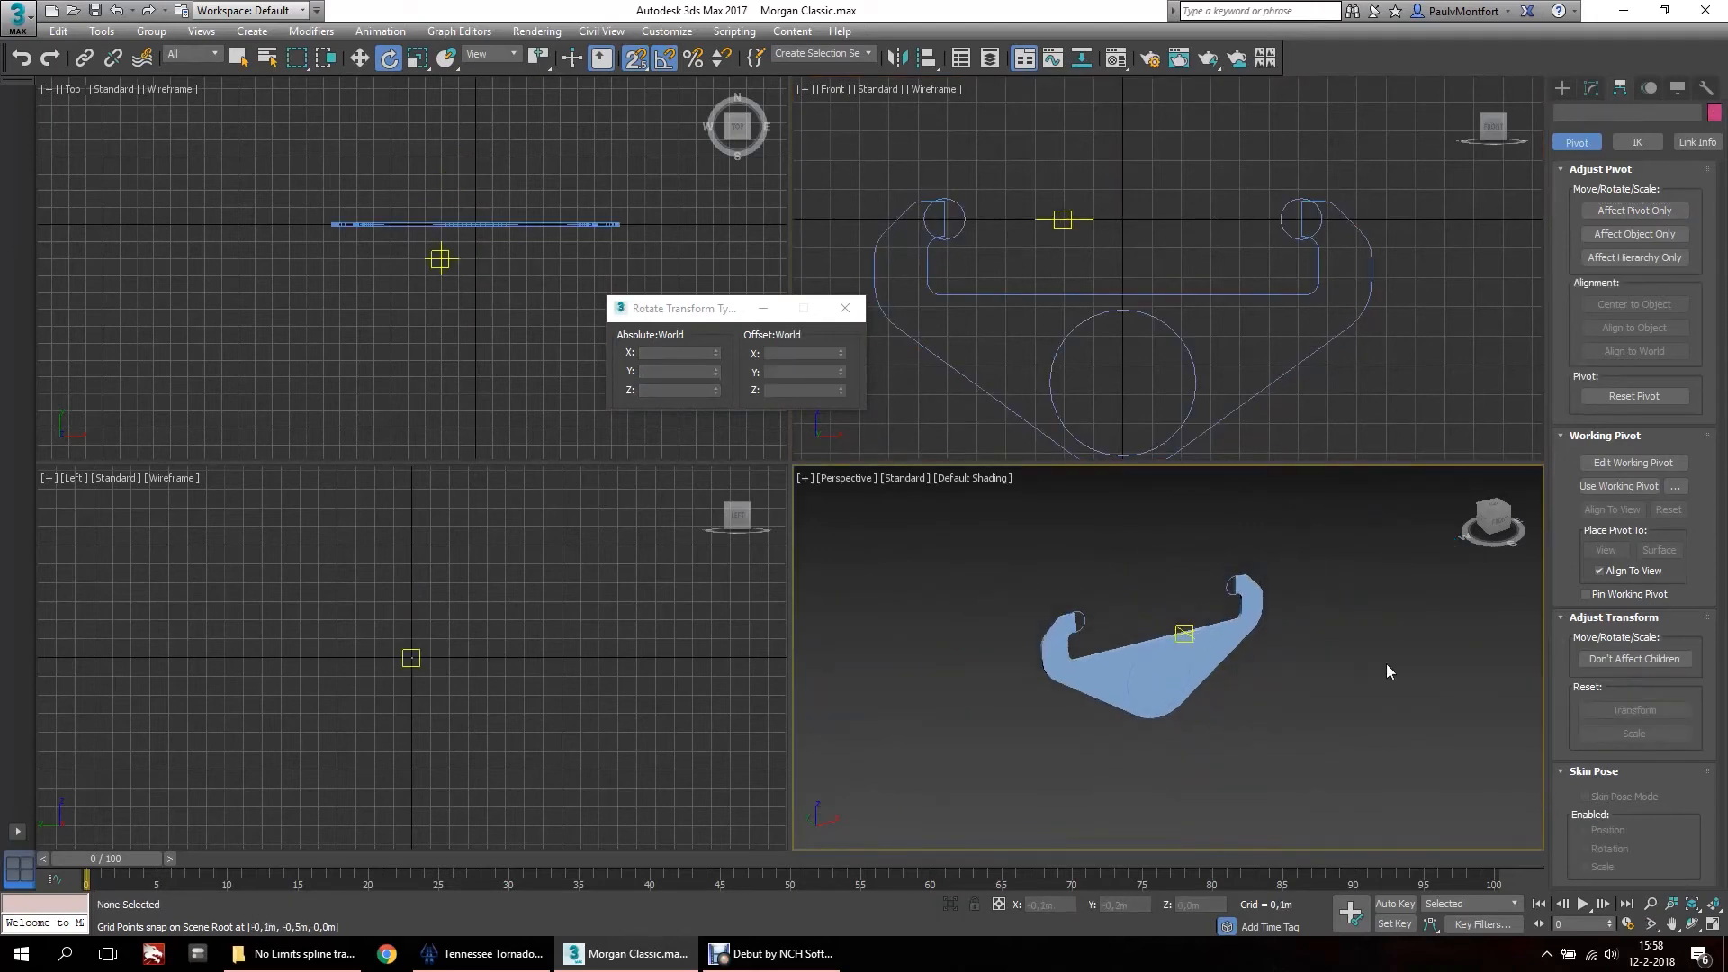
left_click(11, 13)
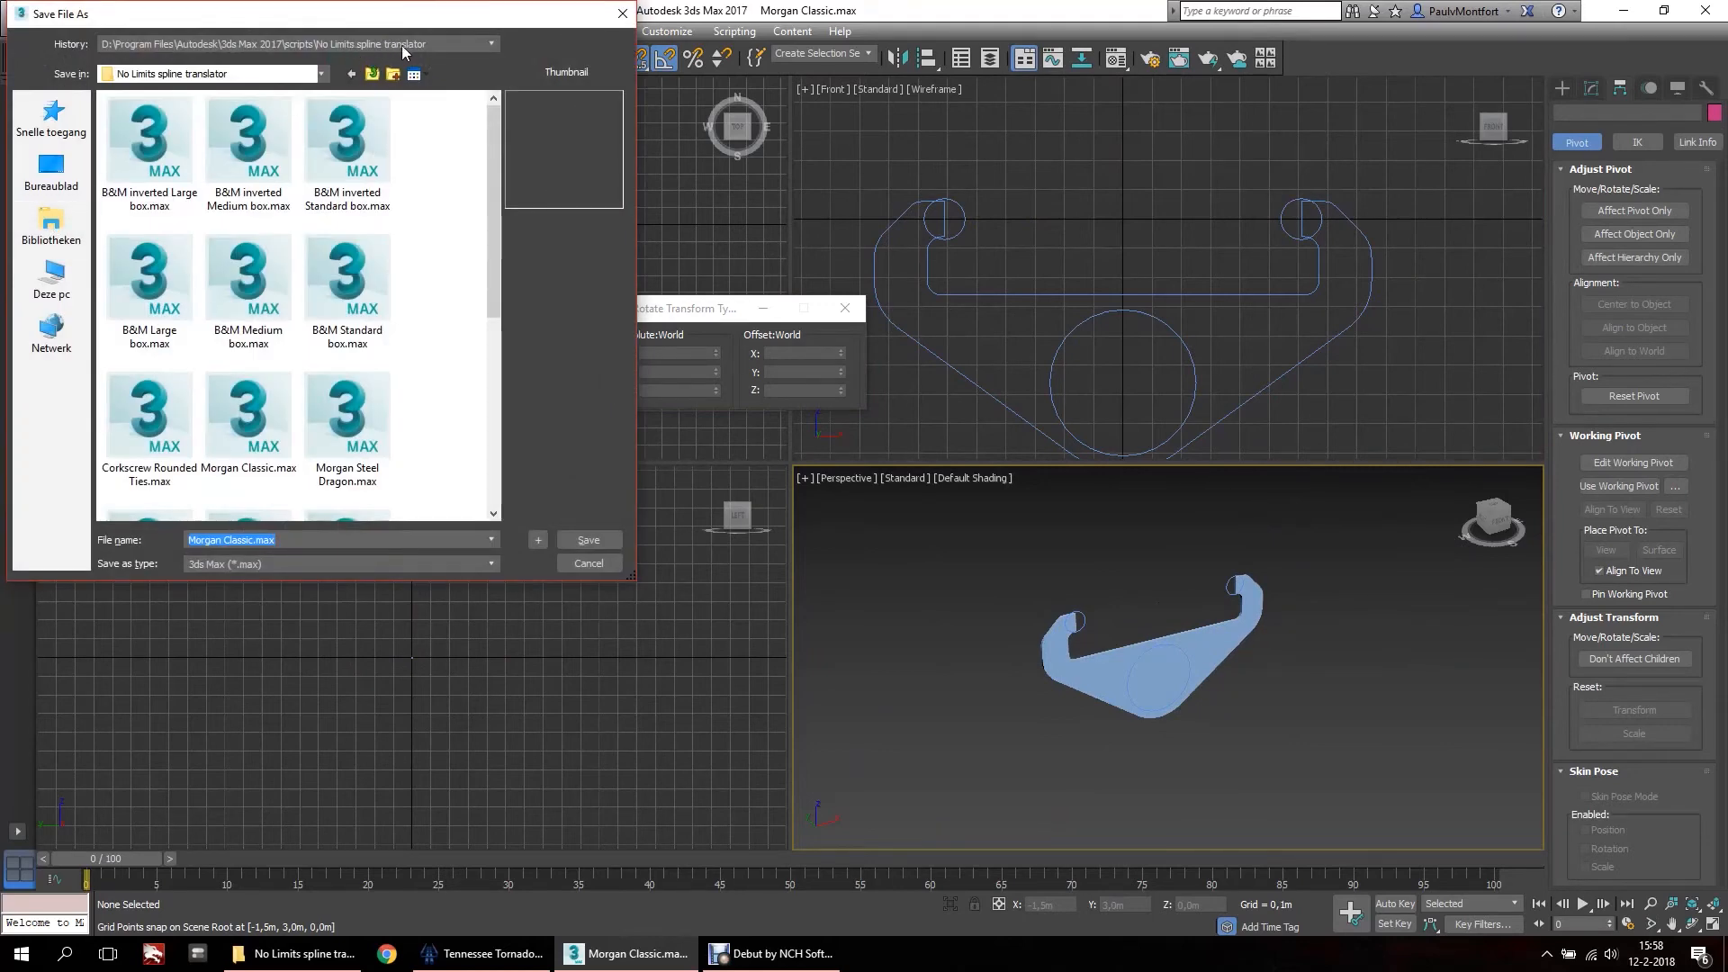
left_click(251, 539)
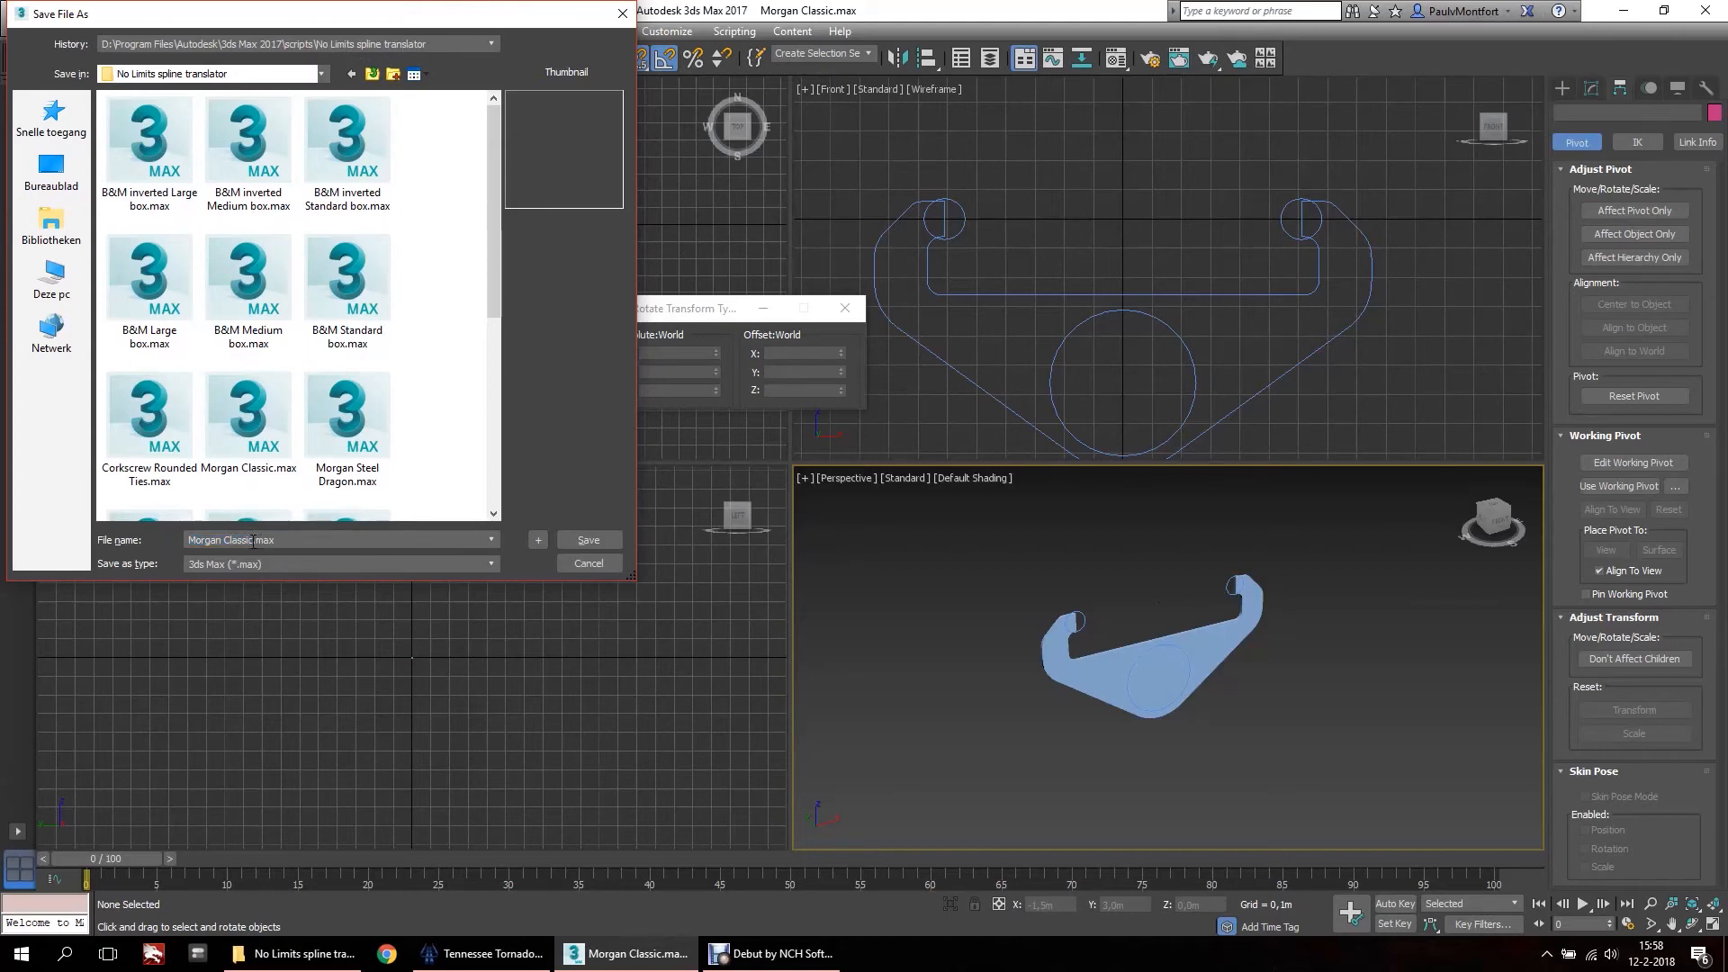
type("2")
left_click(599, 540)
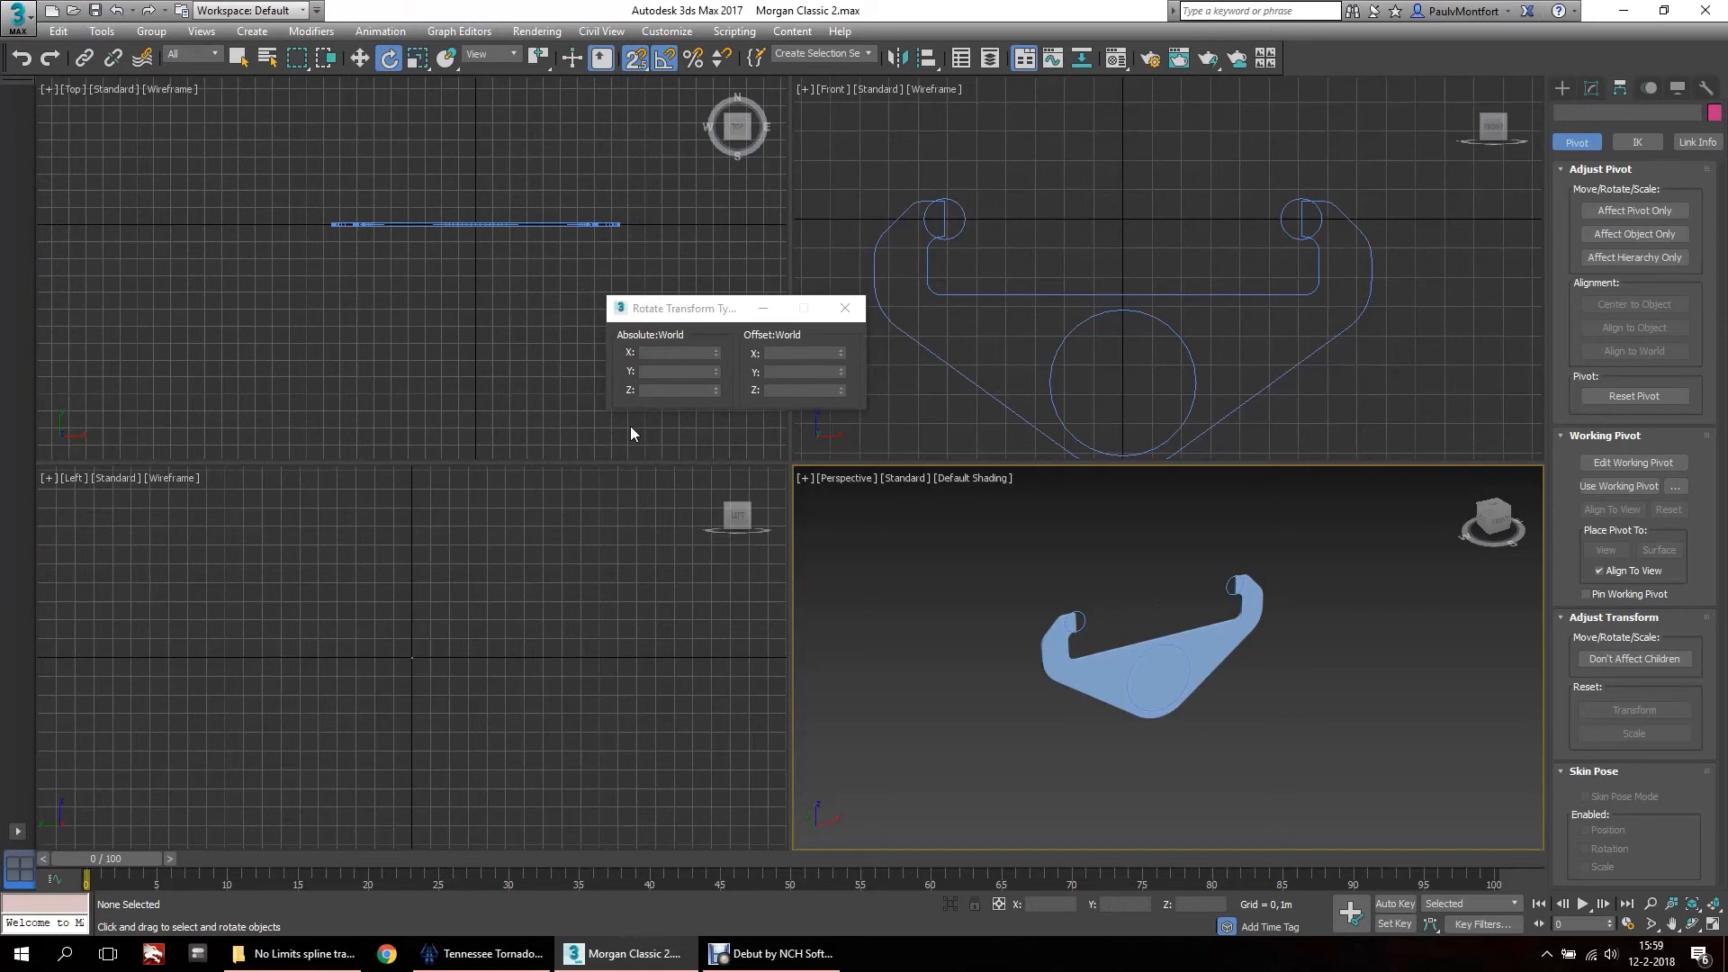
left_click(844, 309)
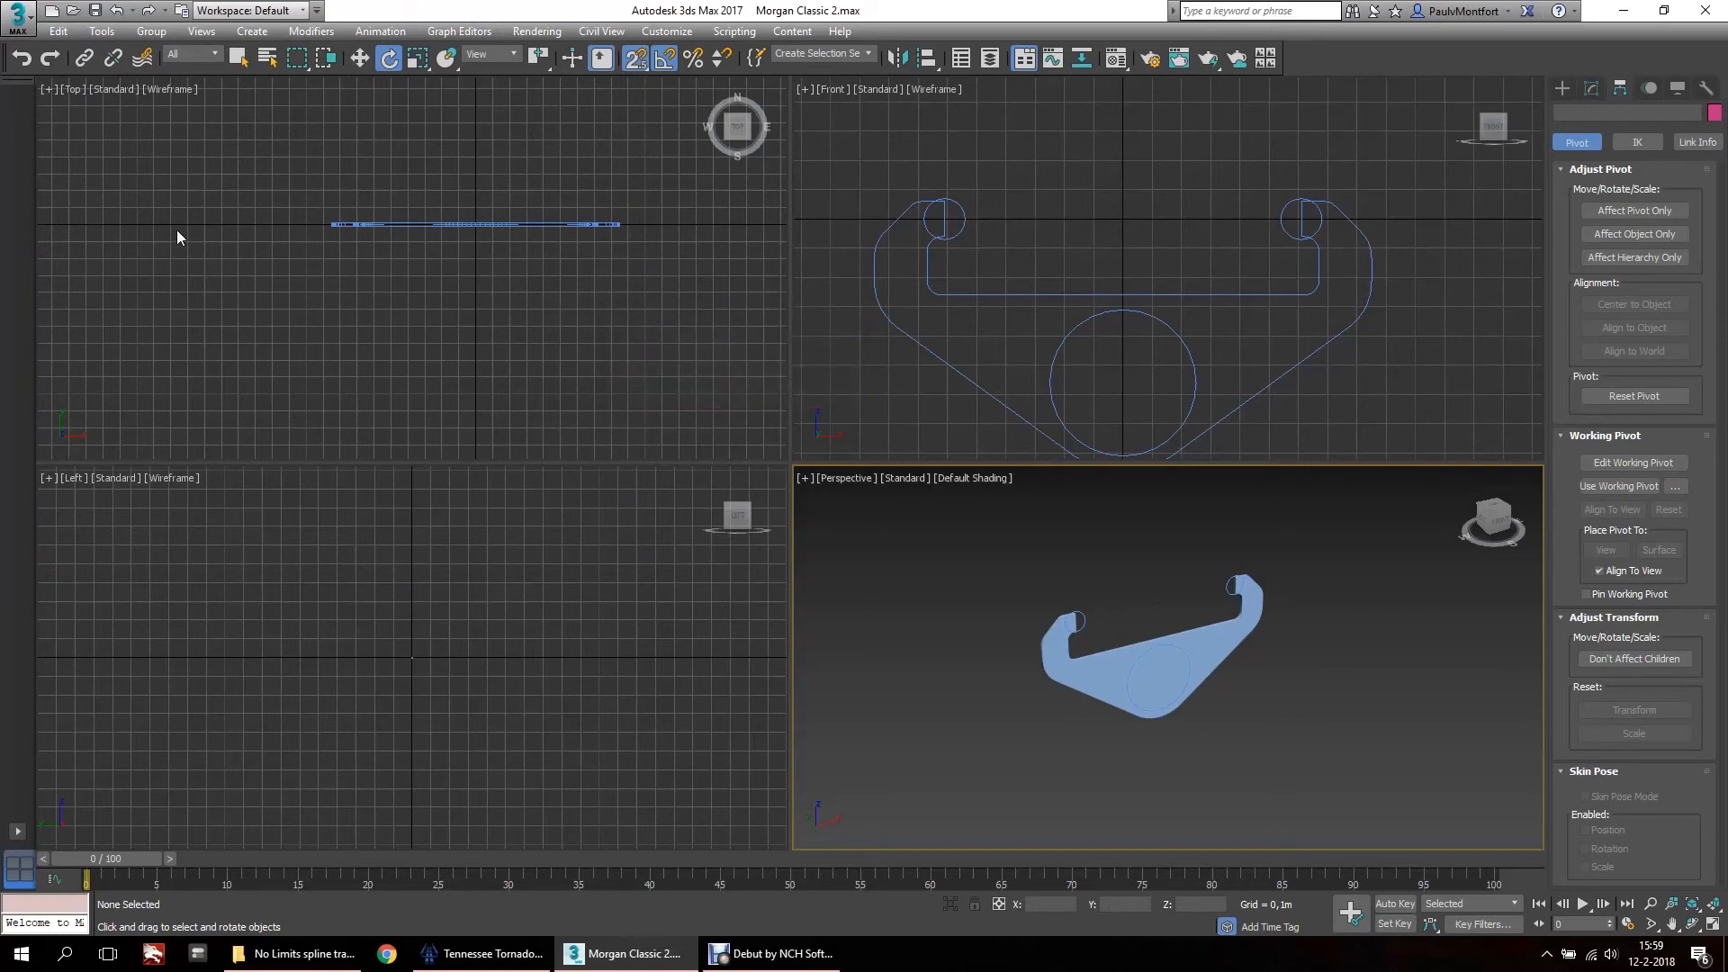
left_click(16, 16)
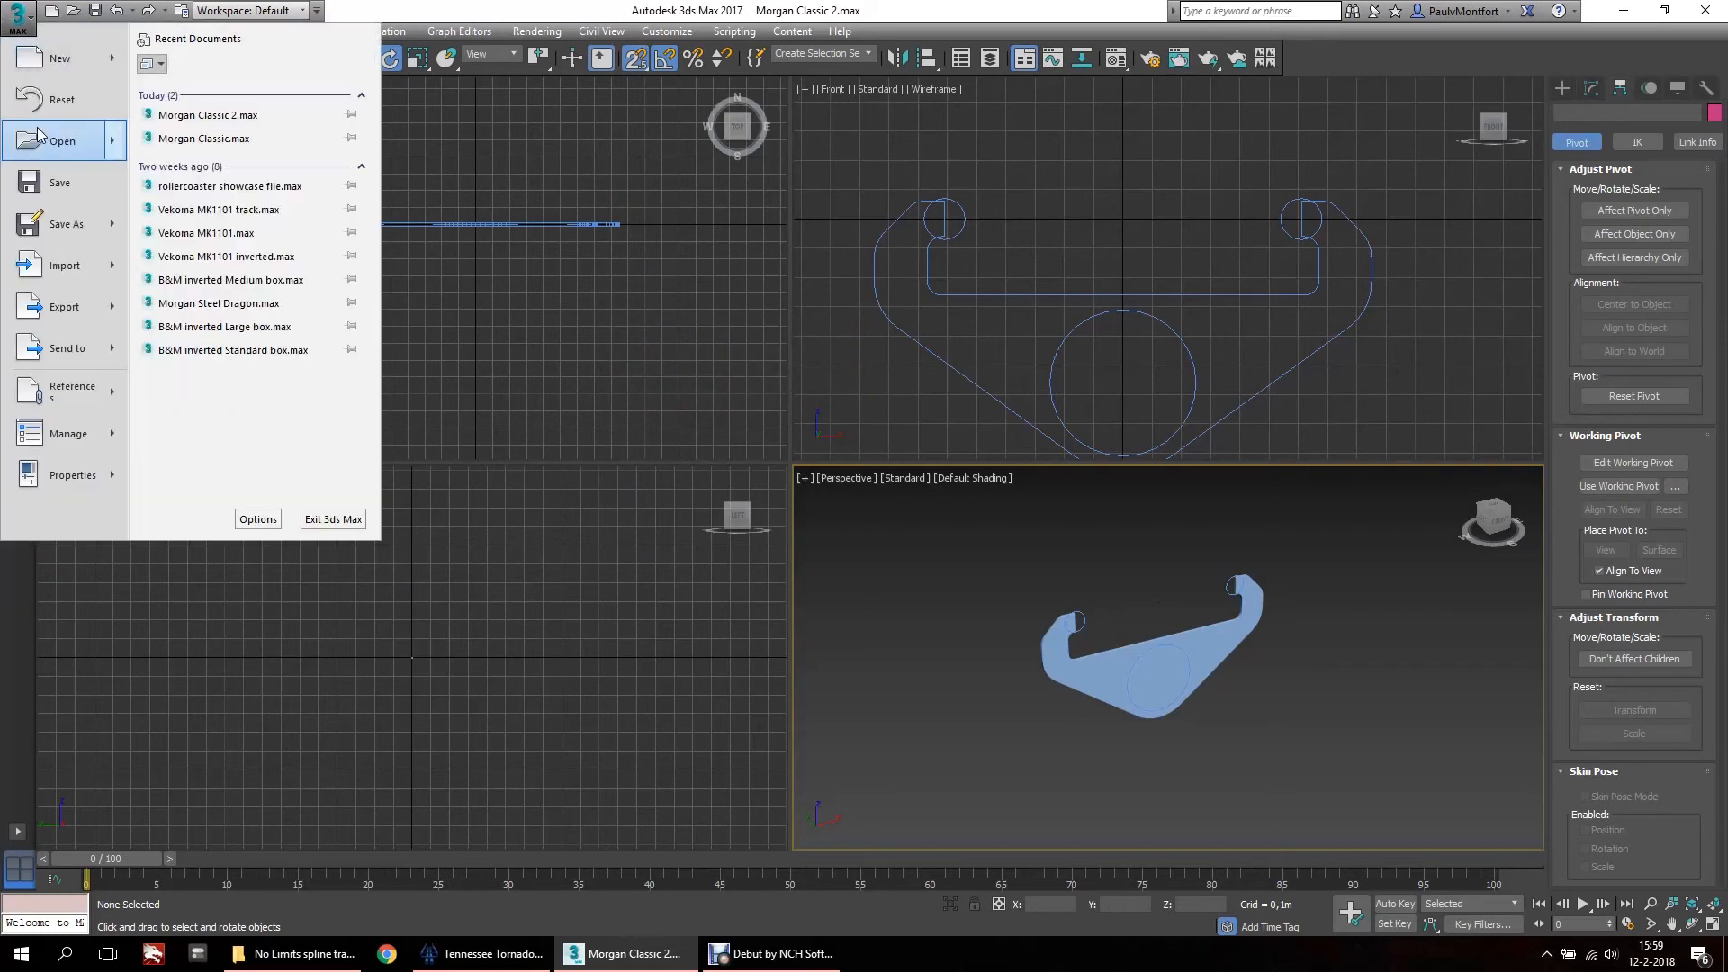
left_click(549, 430)
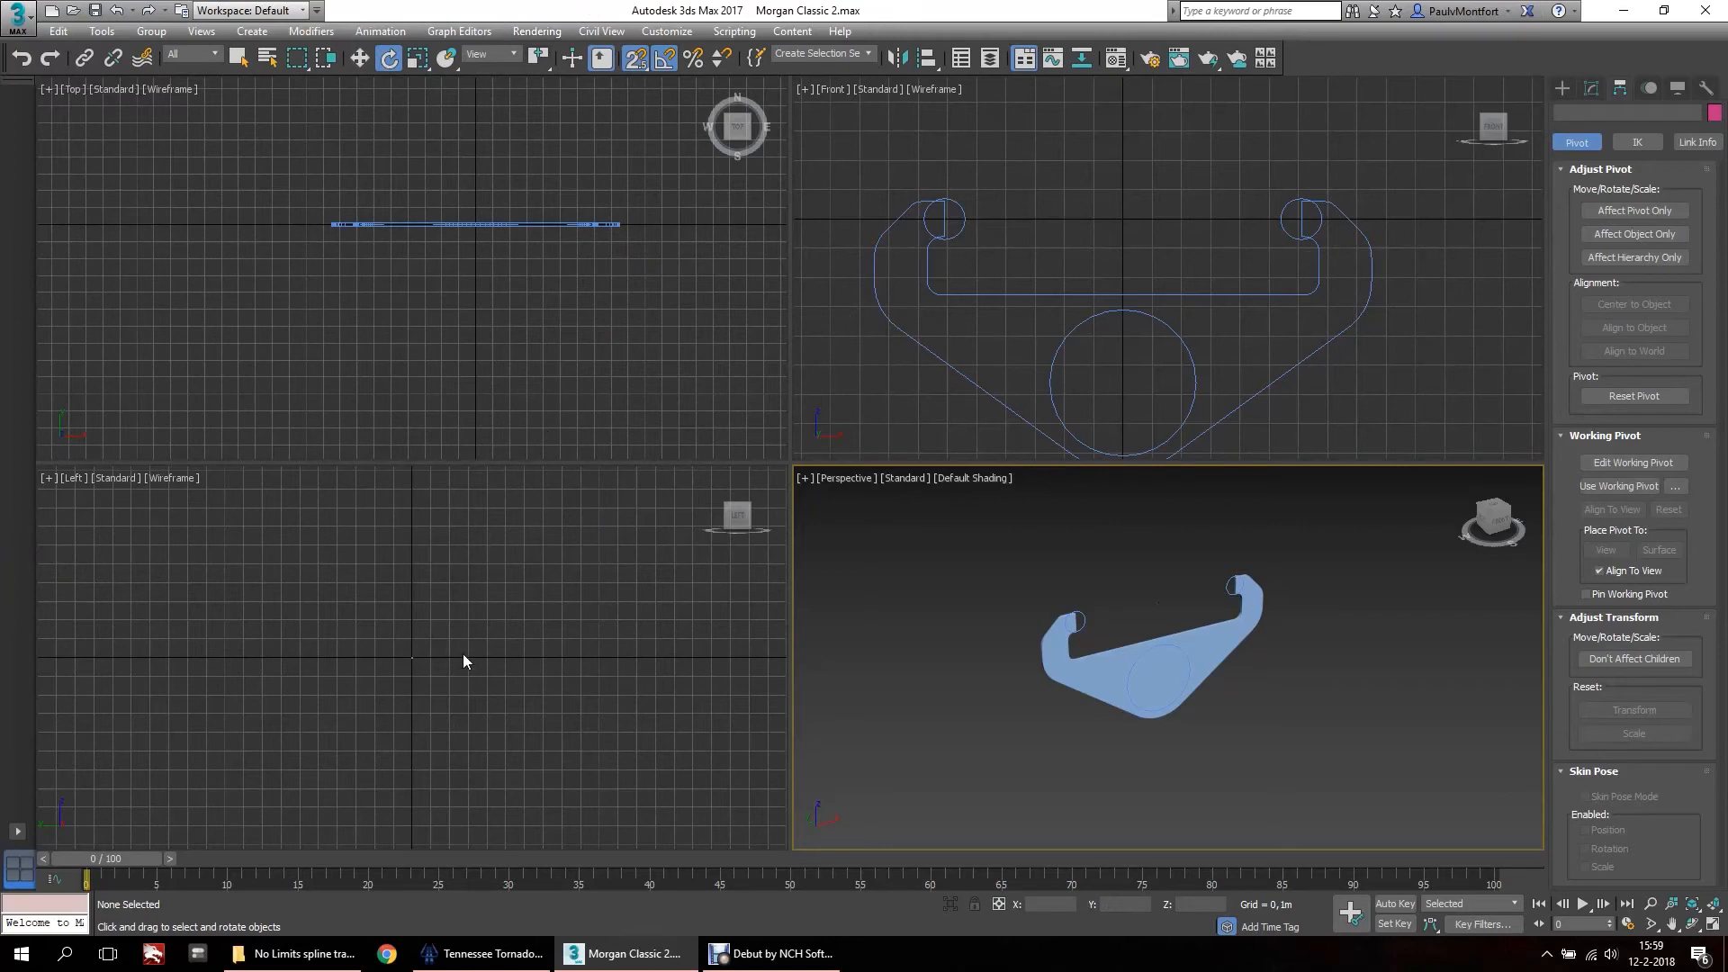
Switch to NoLimits 2 and export the track spline as Center of Rails to Tennessee Tornado.csv, overwriting the existing file.
left_click(484, 964)
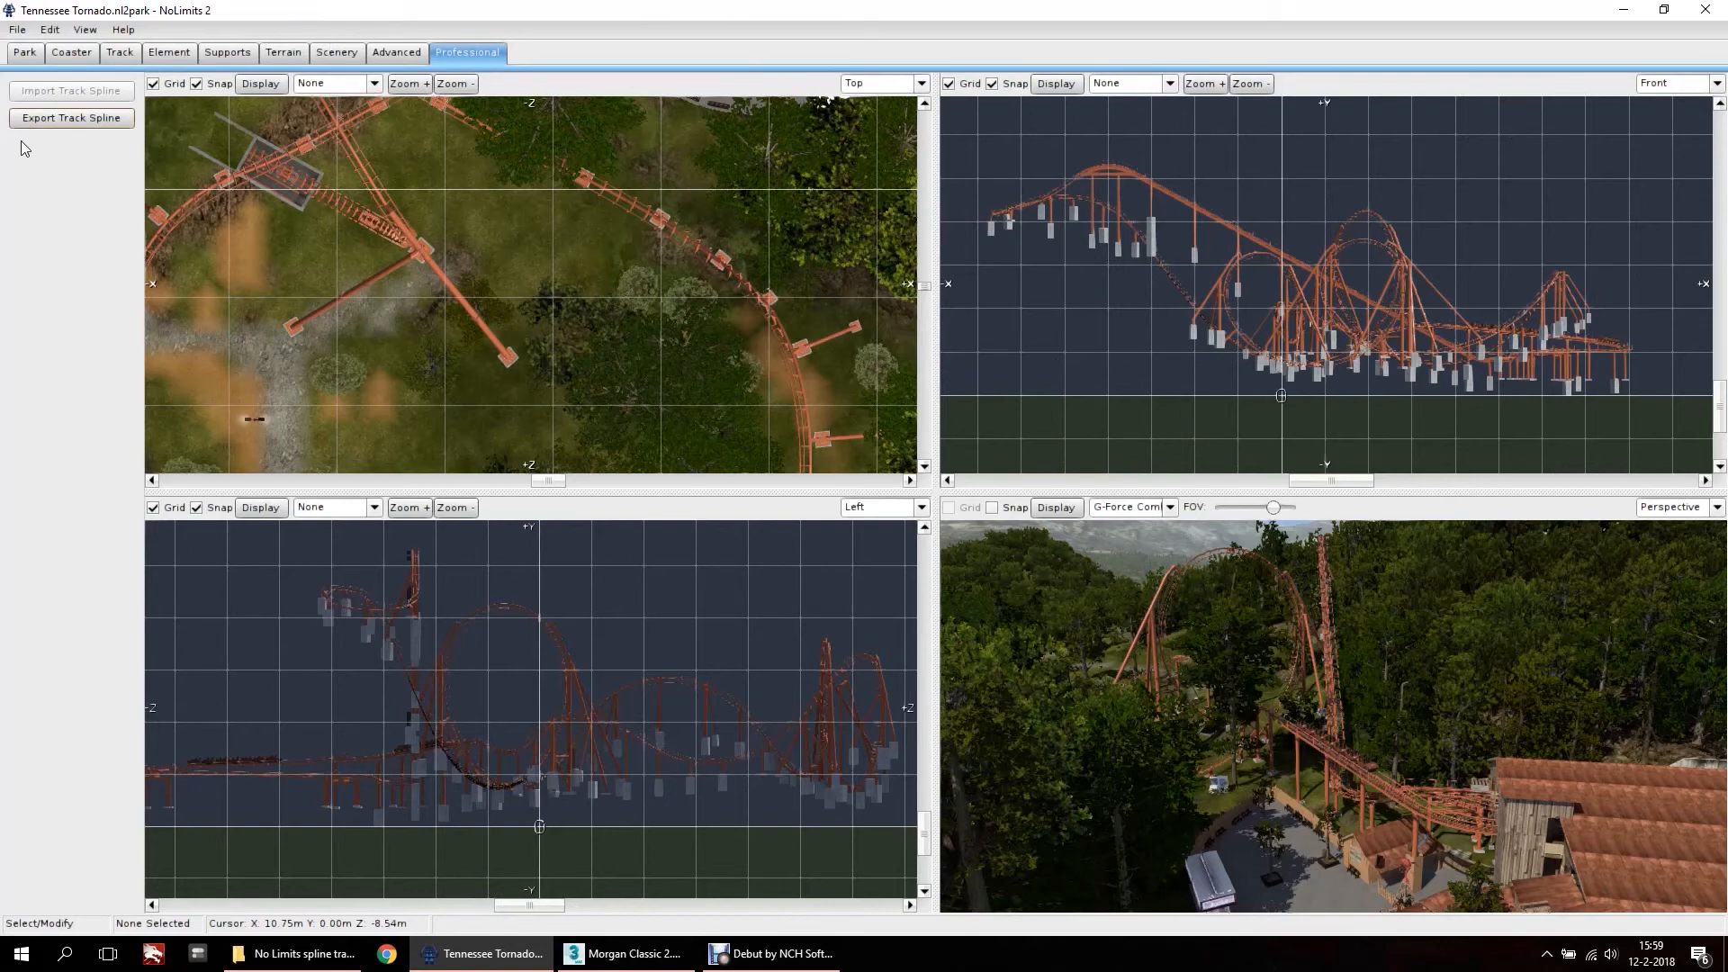
left_click(56, 121)
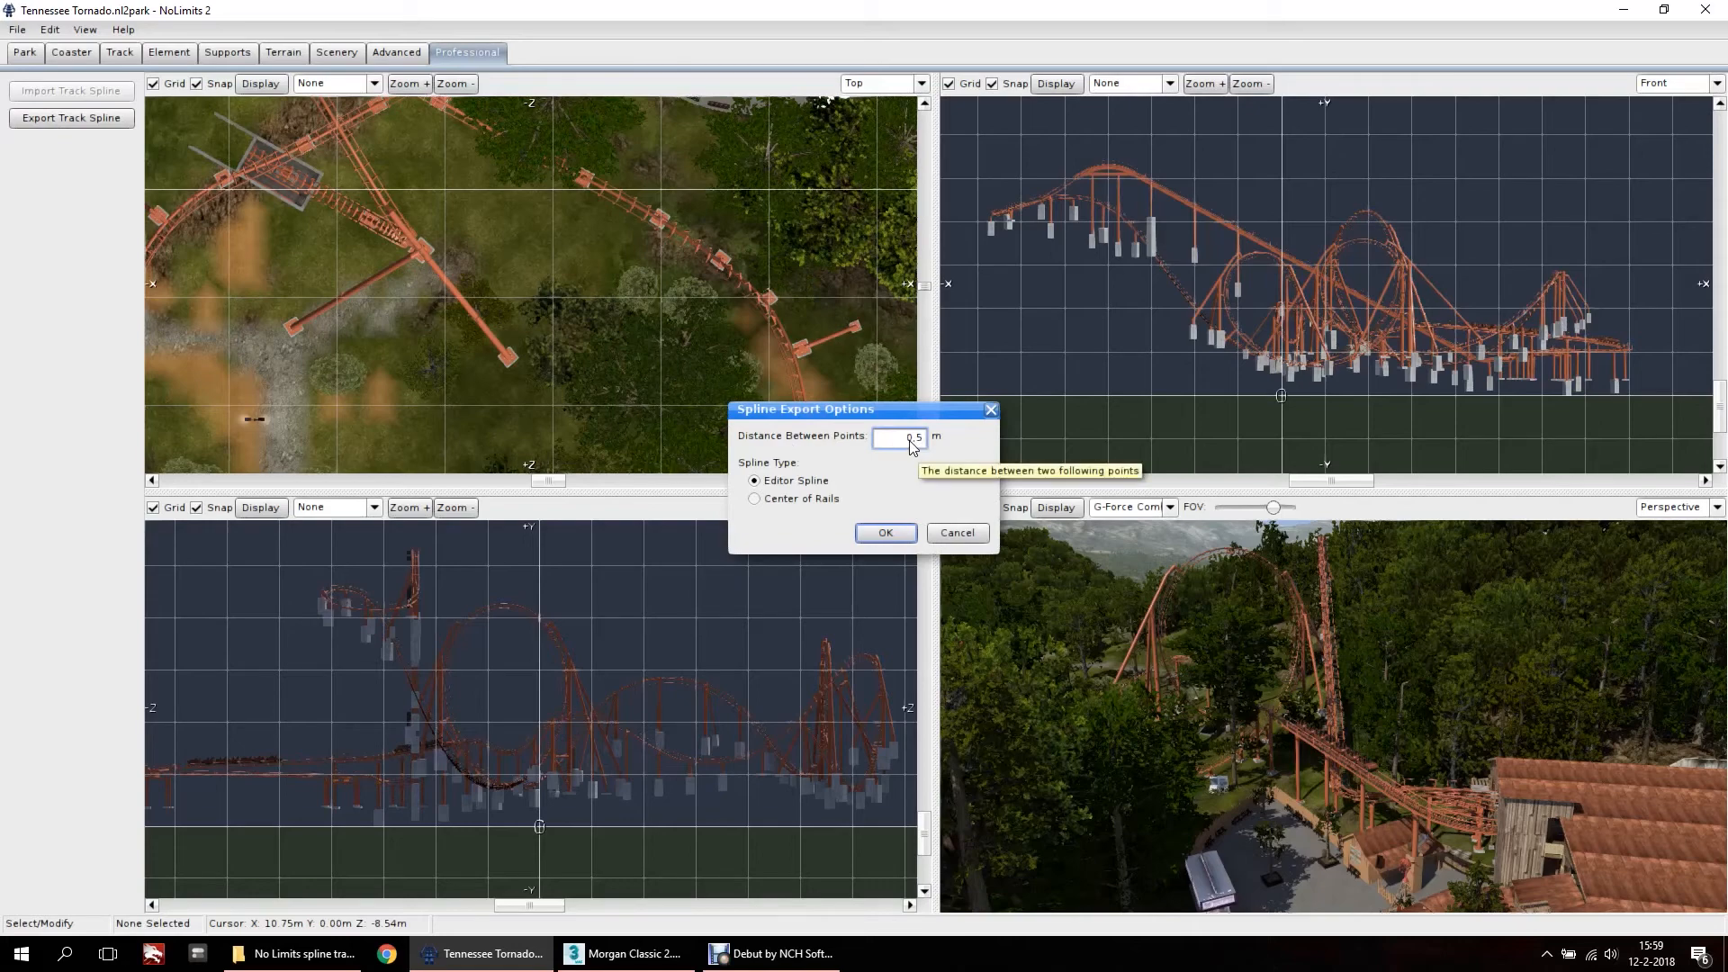
left_click(779, 507)
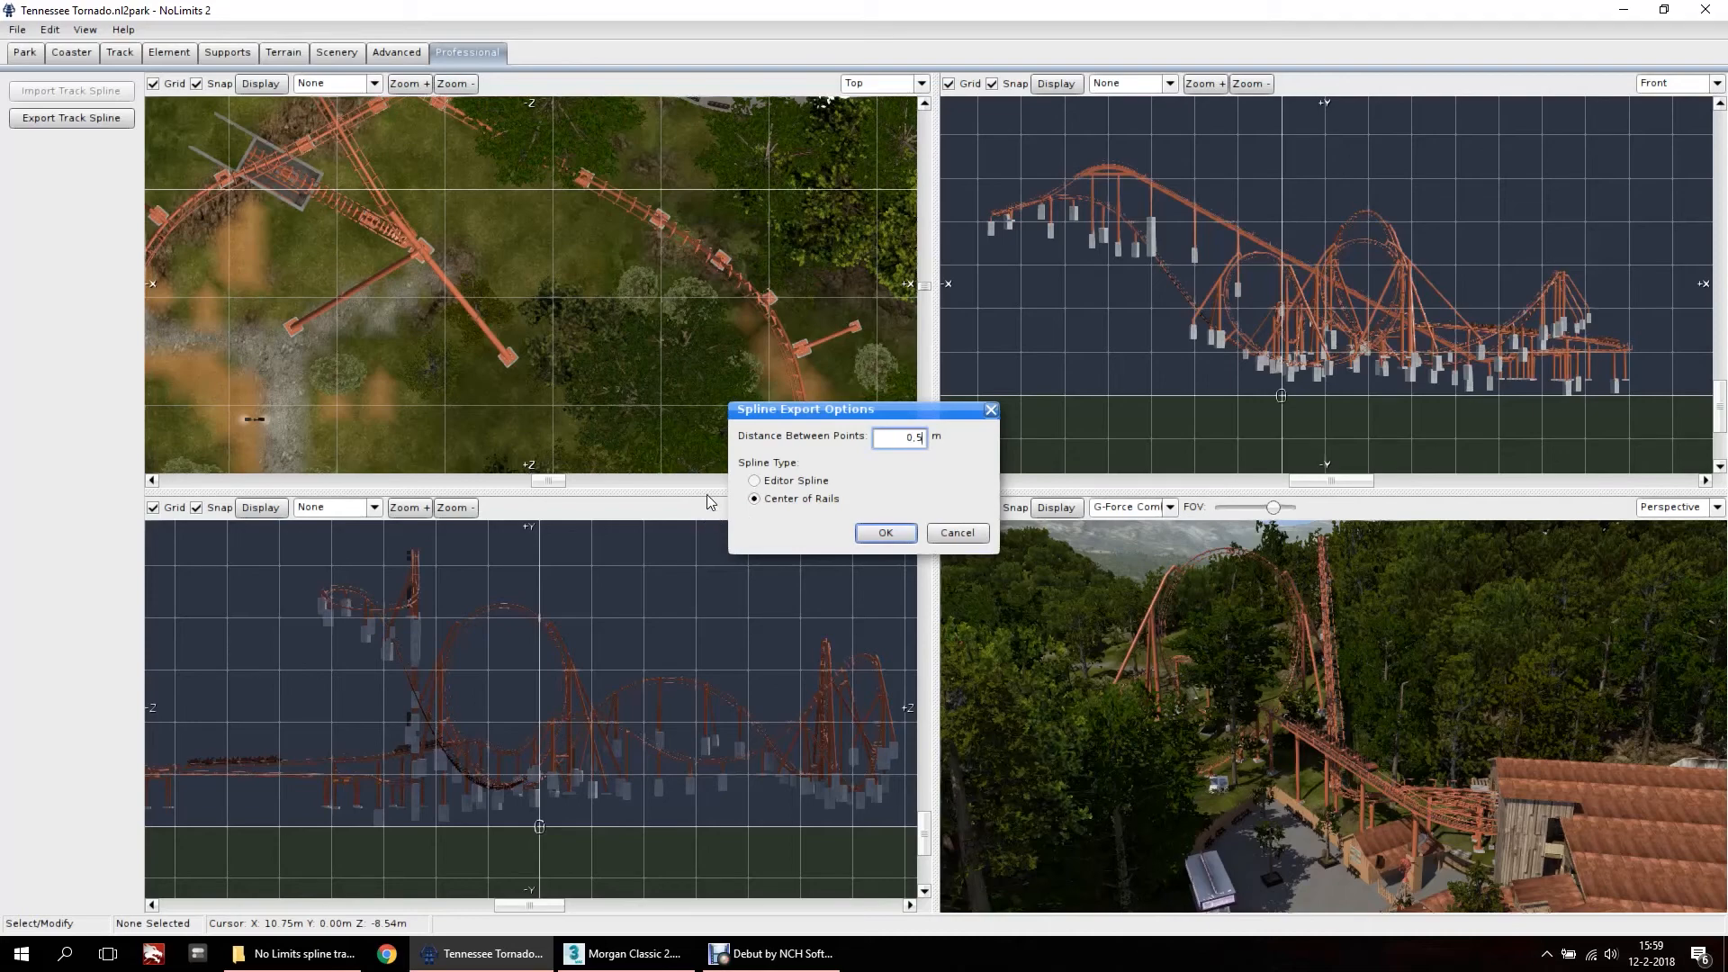
left_click(886, 534)
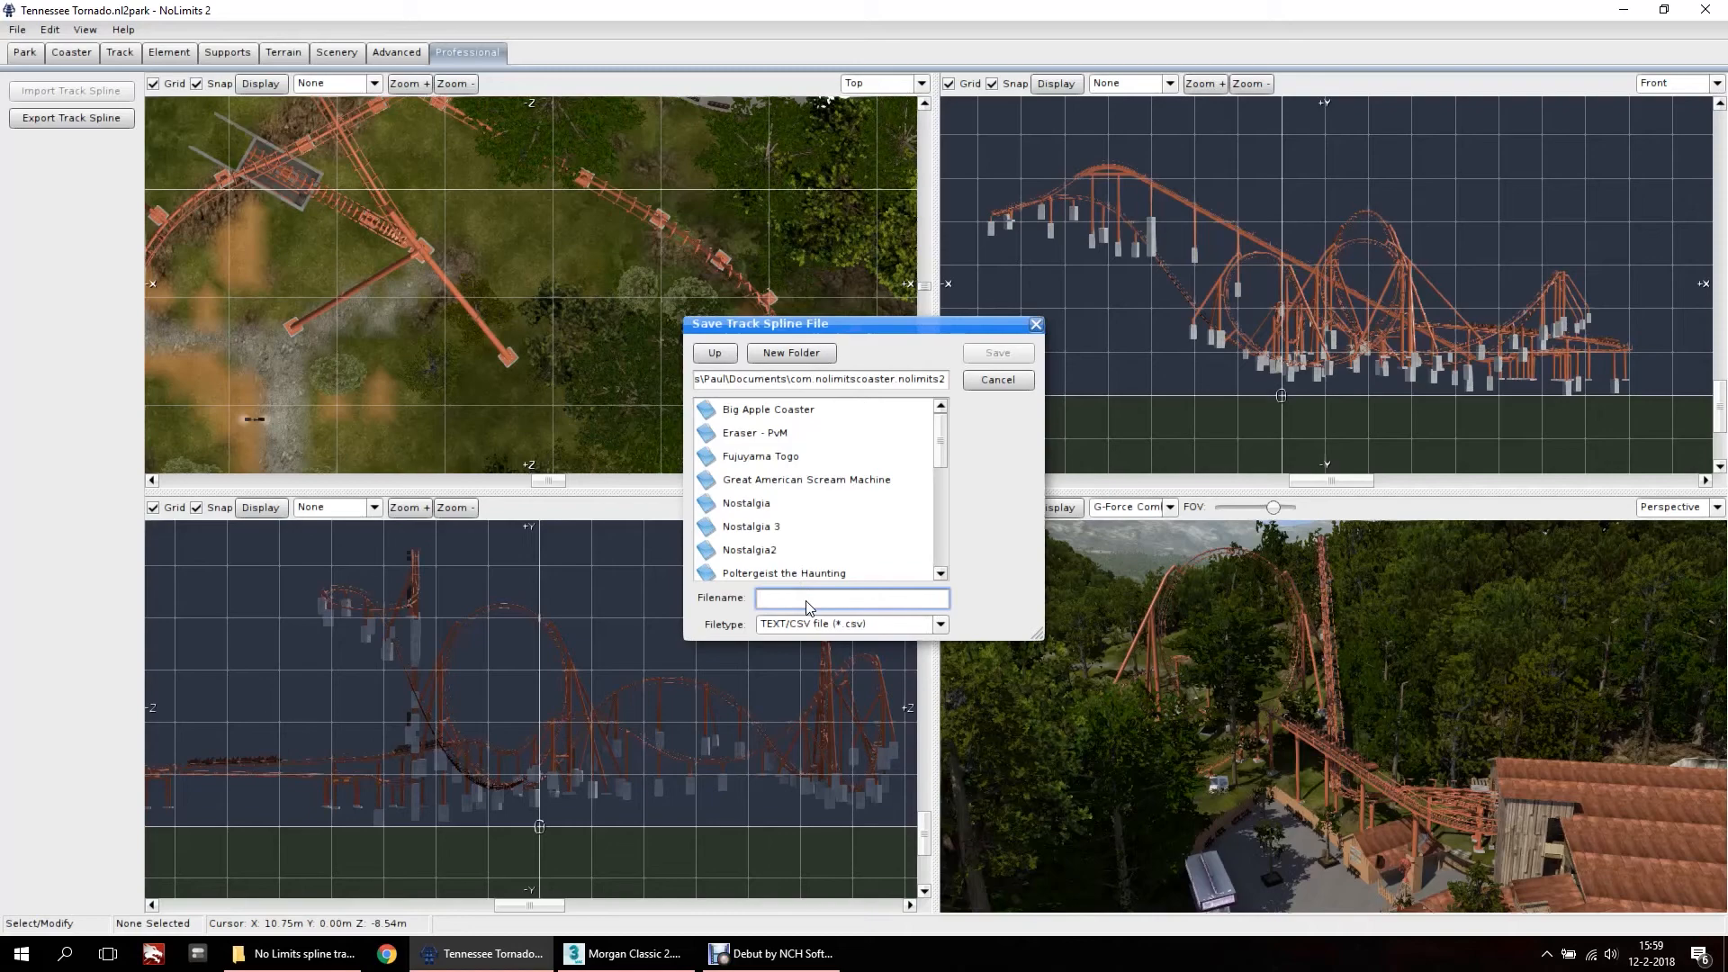
type("Tennessee Tornado")
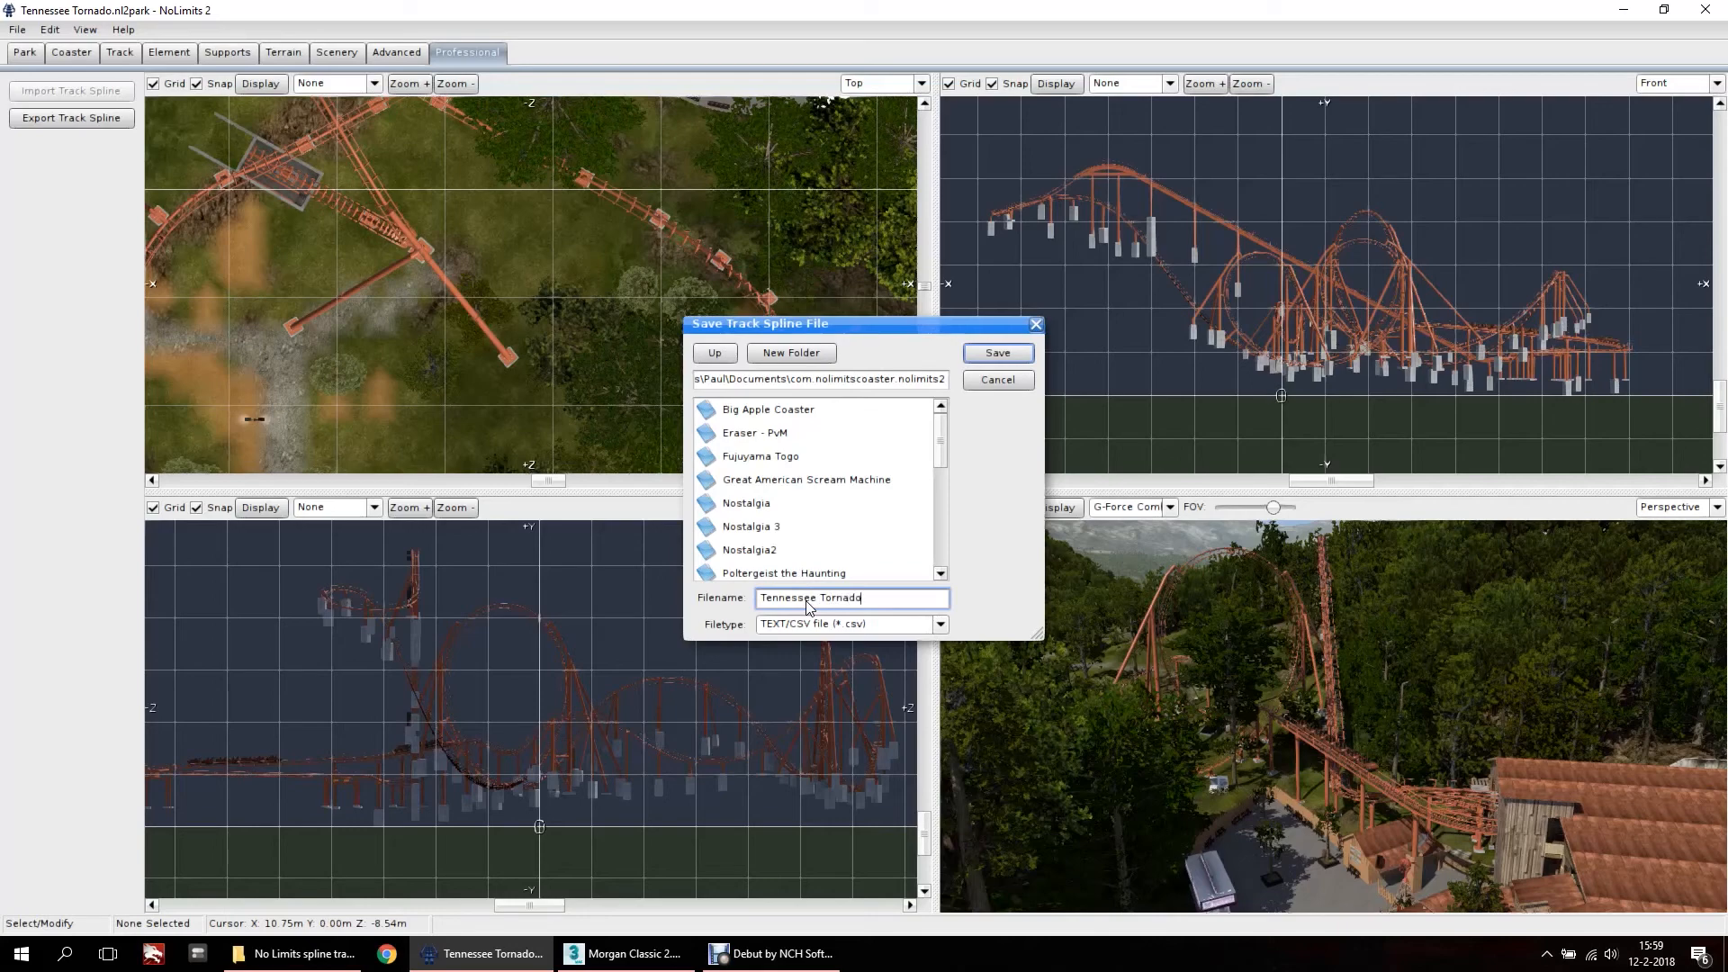
left_click(990, 361)
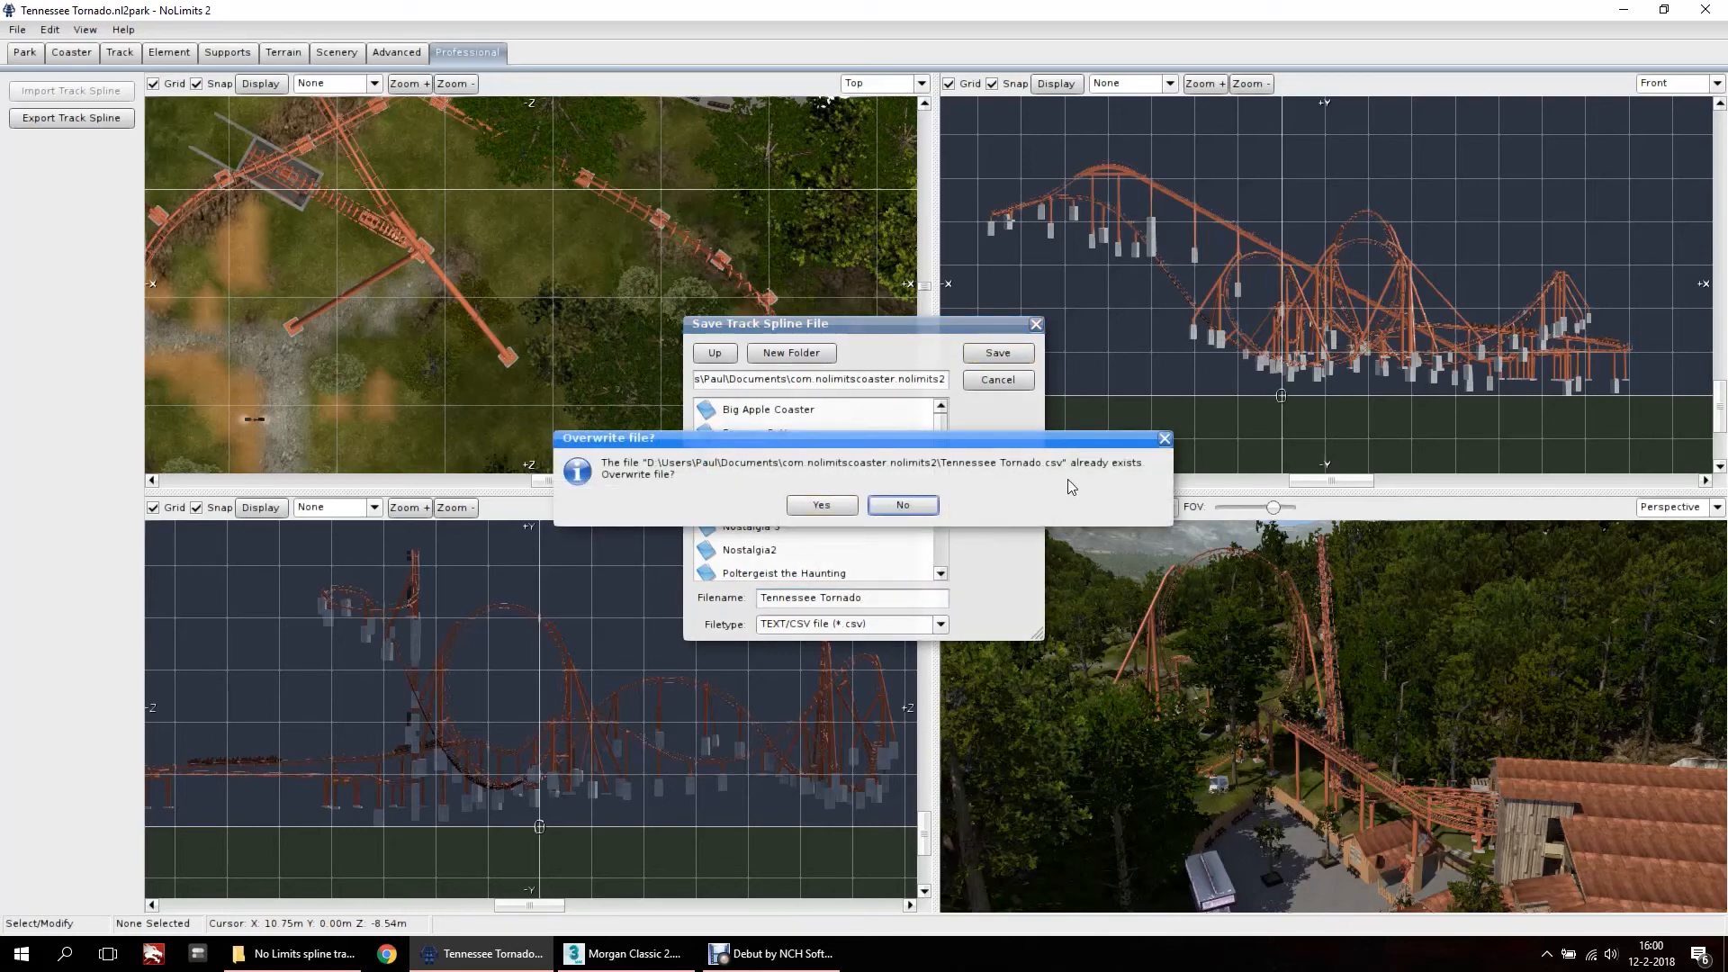
left_click(819, 505)
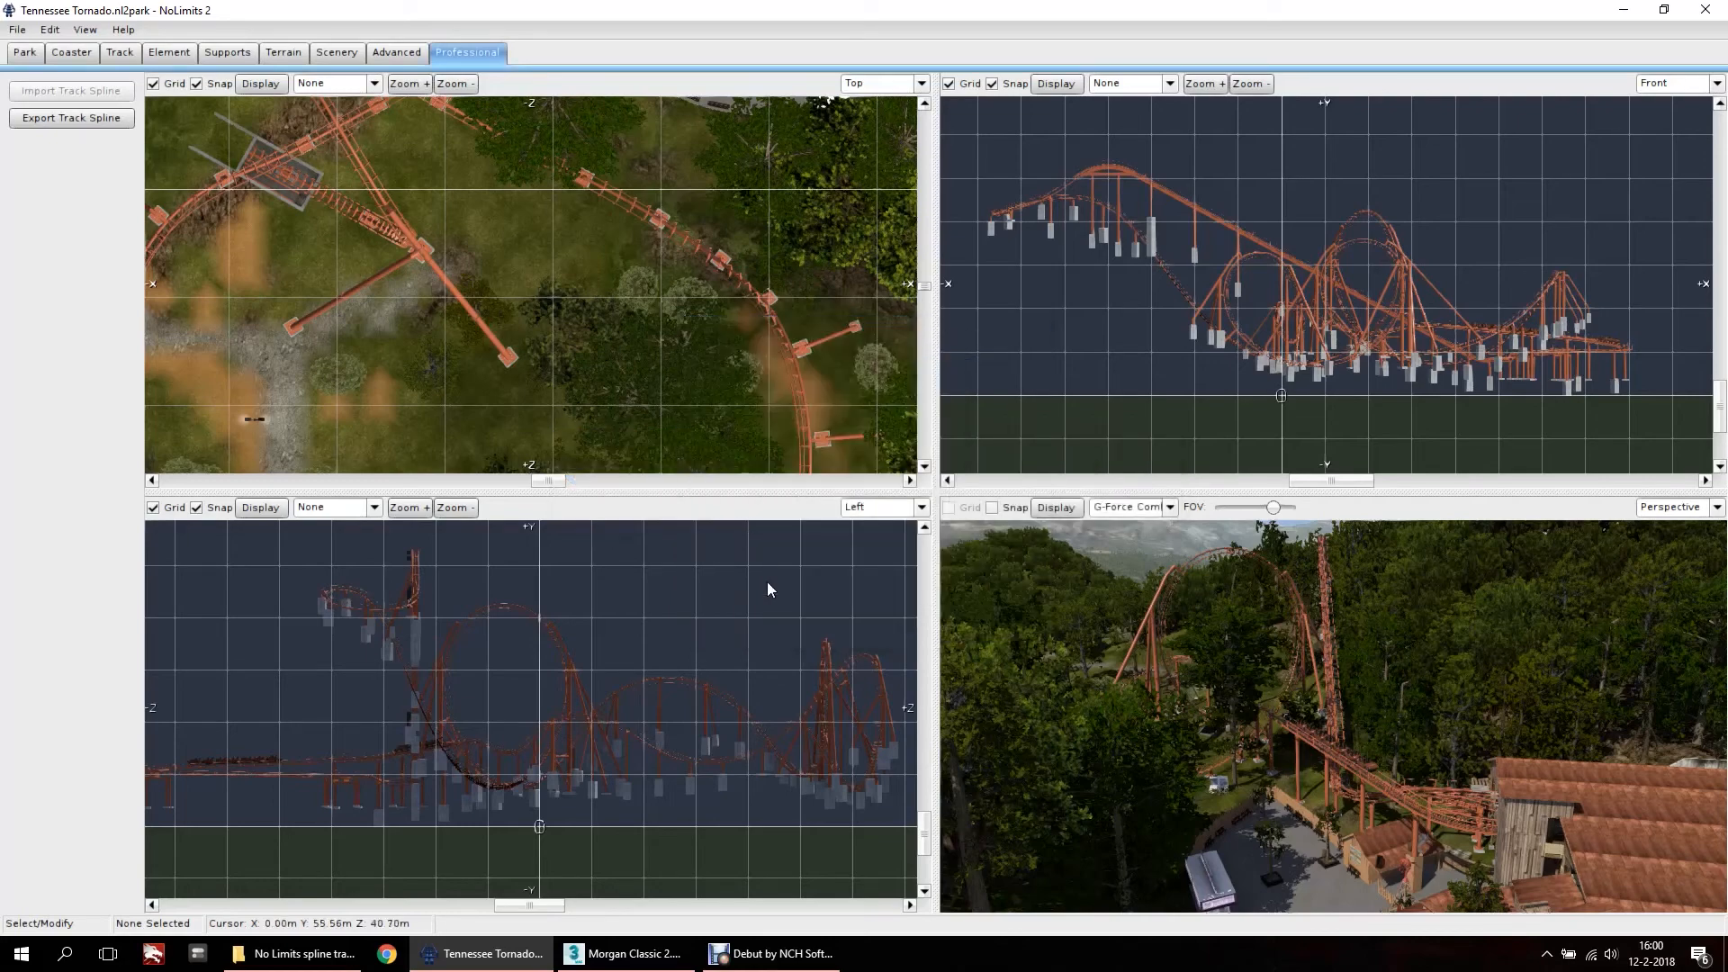
Switch back to 3ds Max and start a new empty scene.
key("alt+Tab")
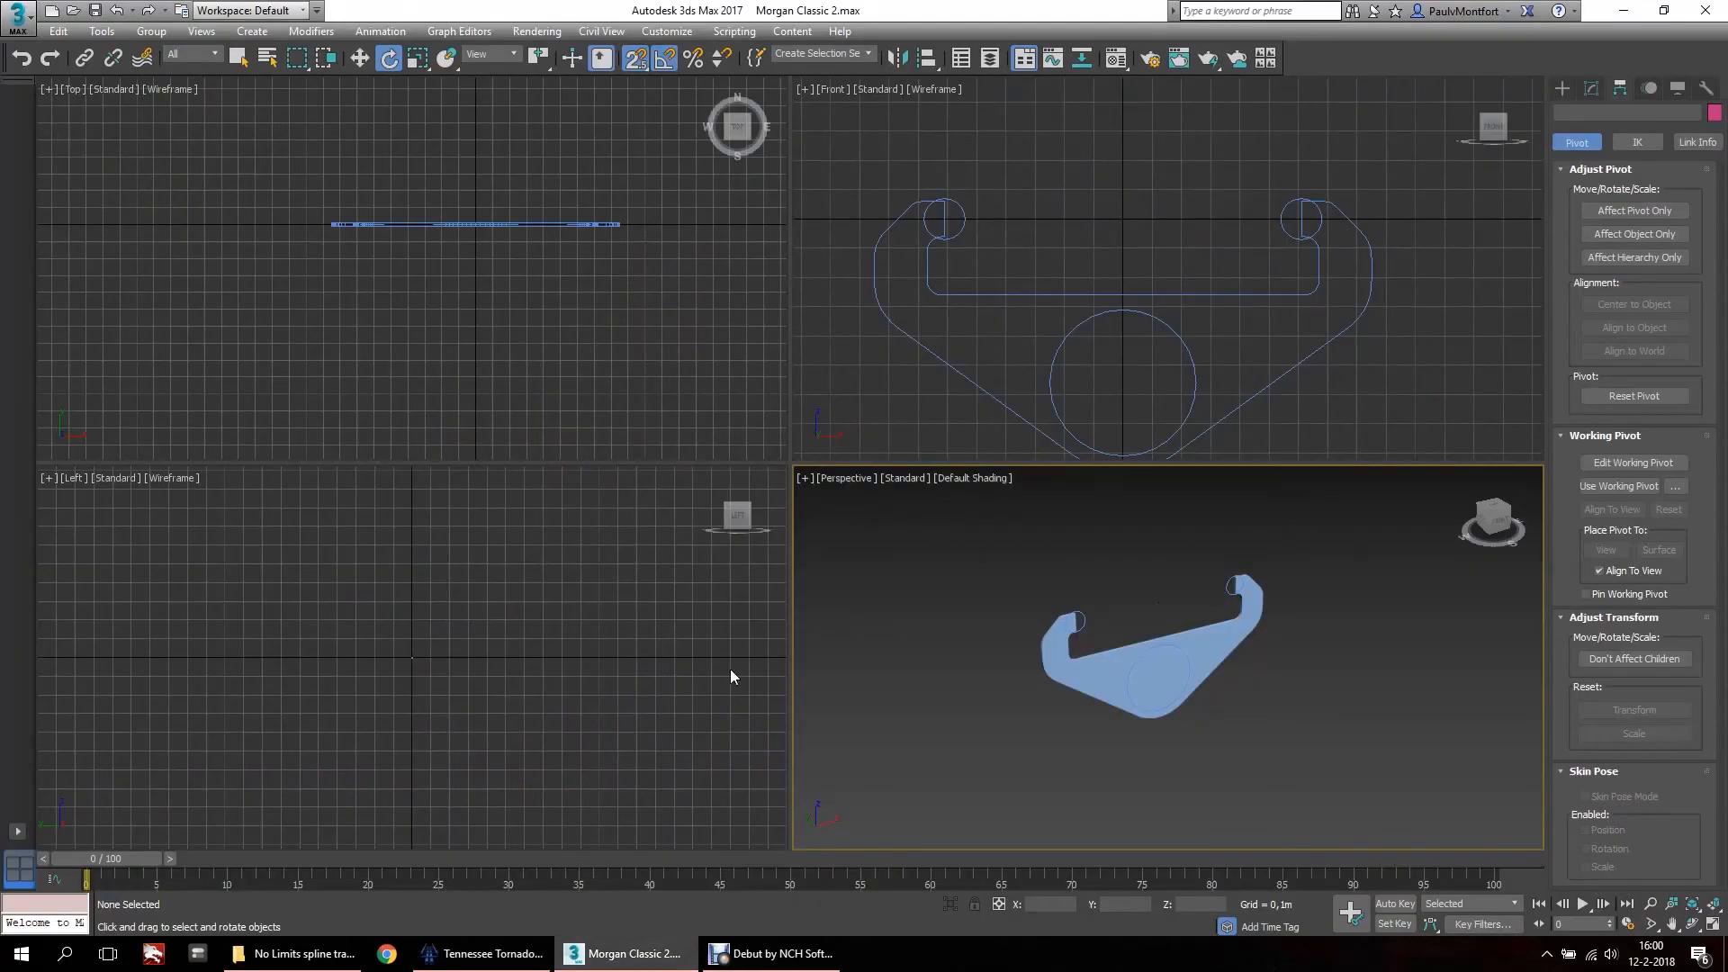
left_click(18, 22)
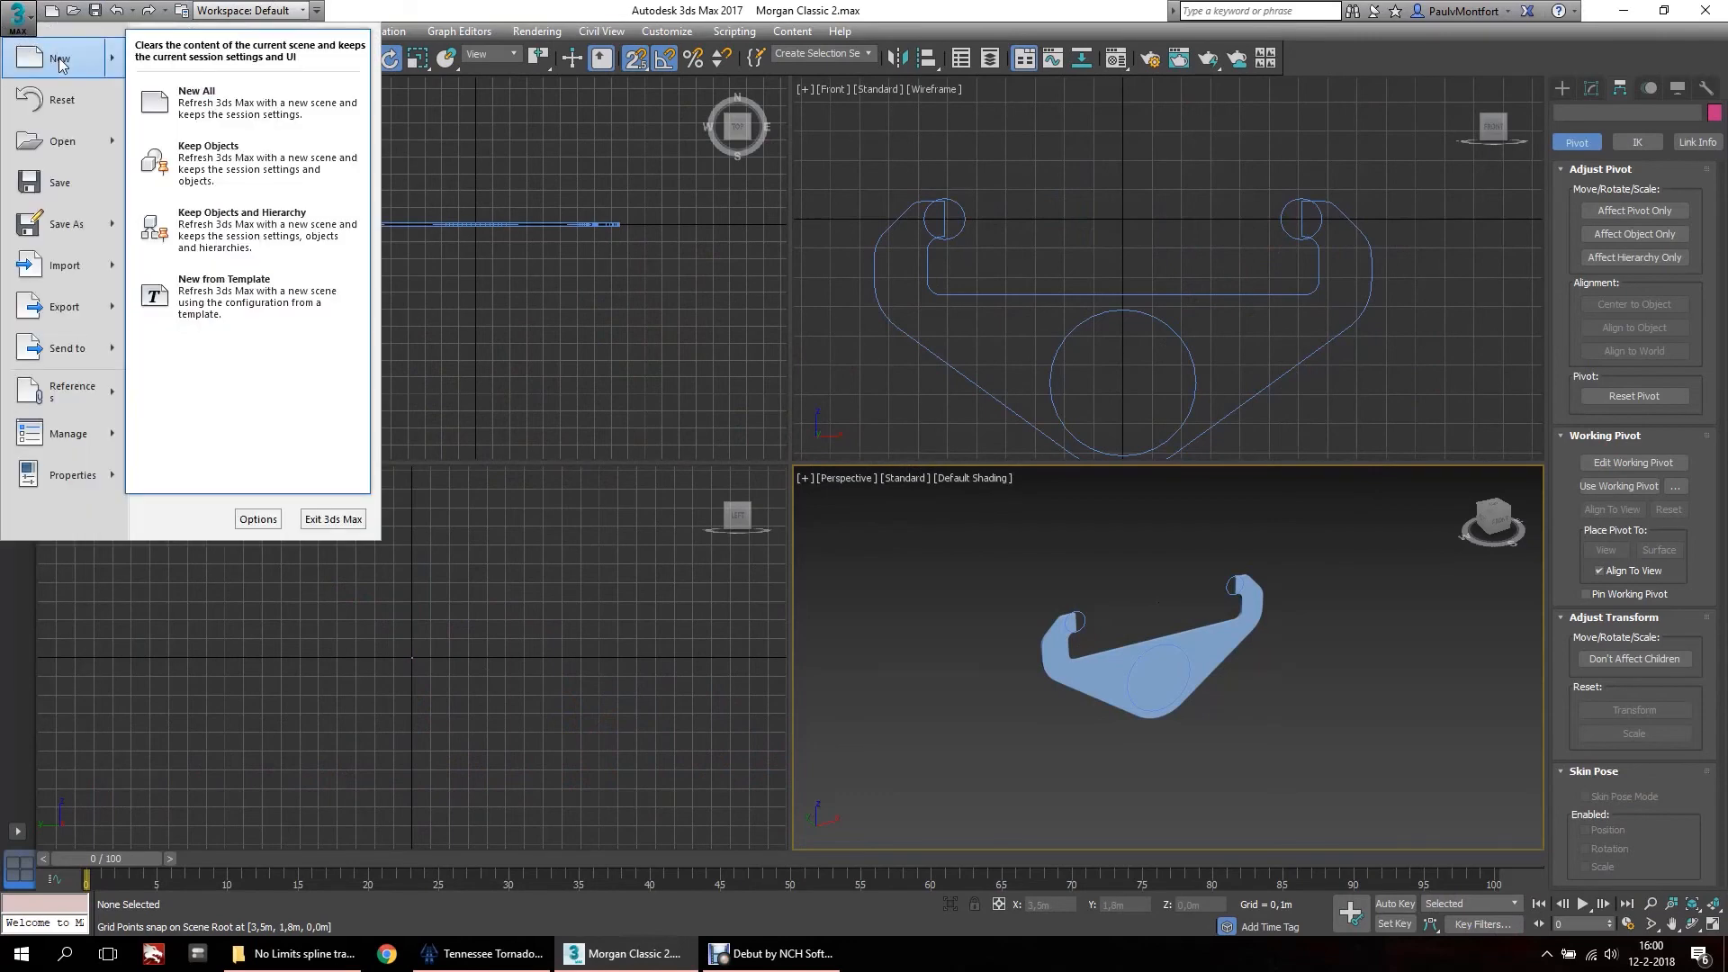
left_click(72, 61)
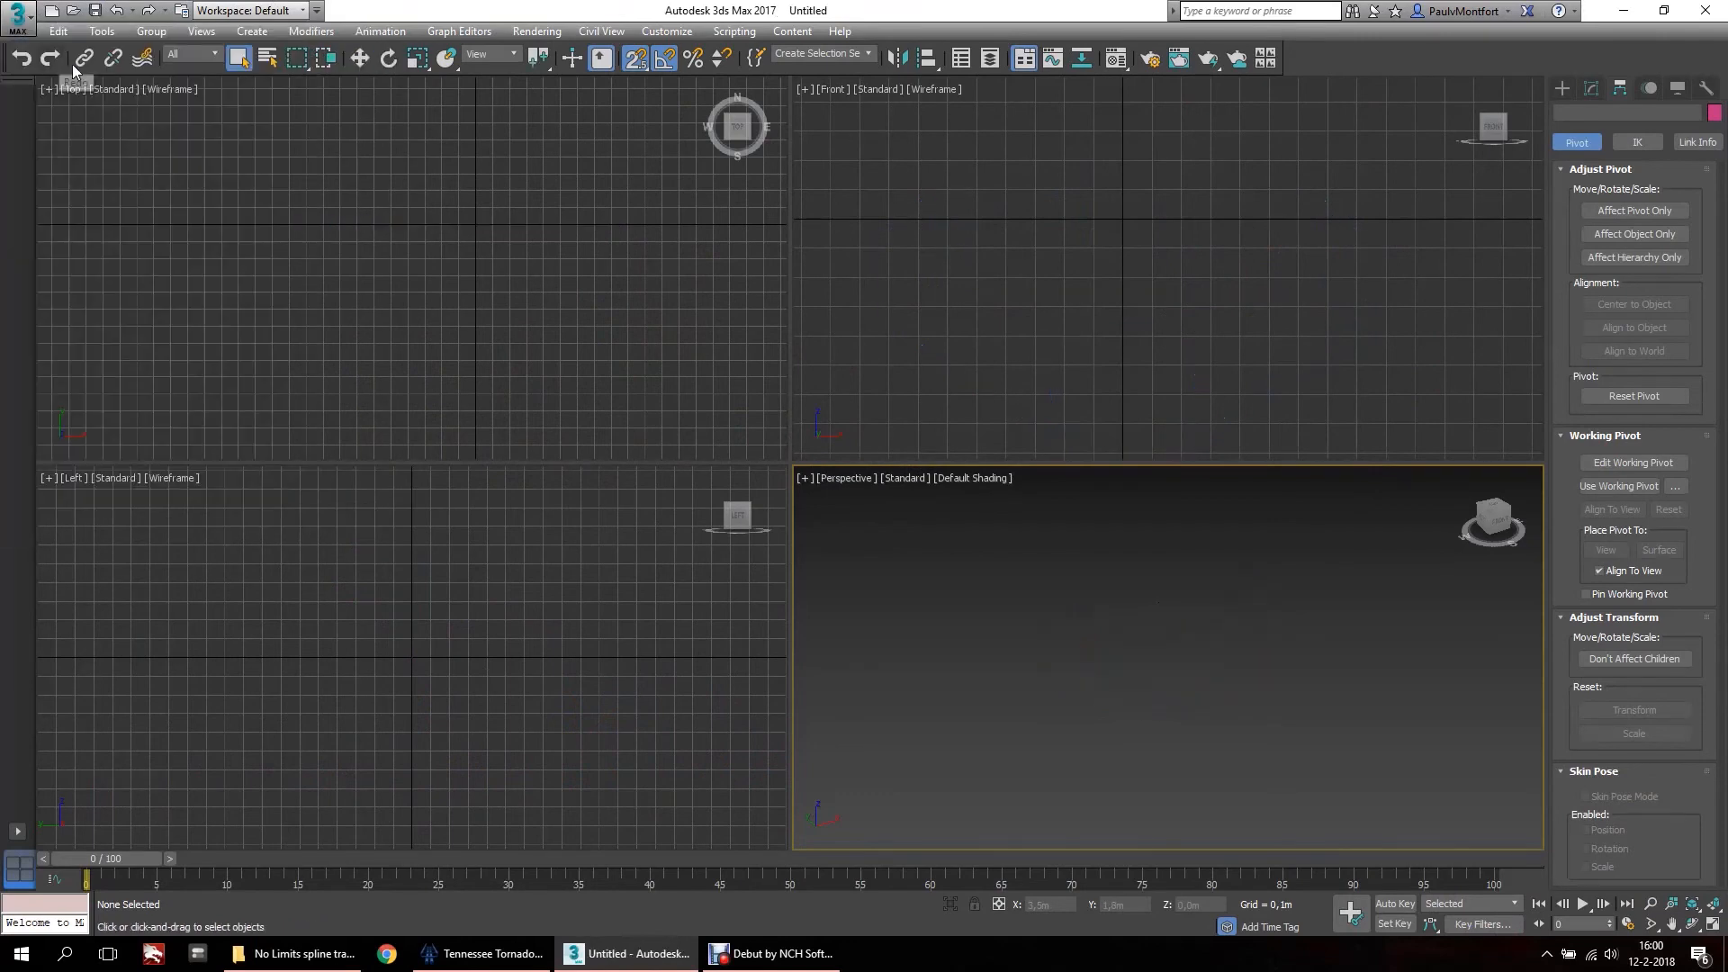
Open the script no limits spline translator.mse and load tennessee tornado.csv as its spline data.
left_click(736, 32)
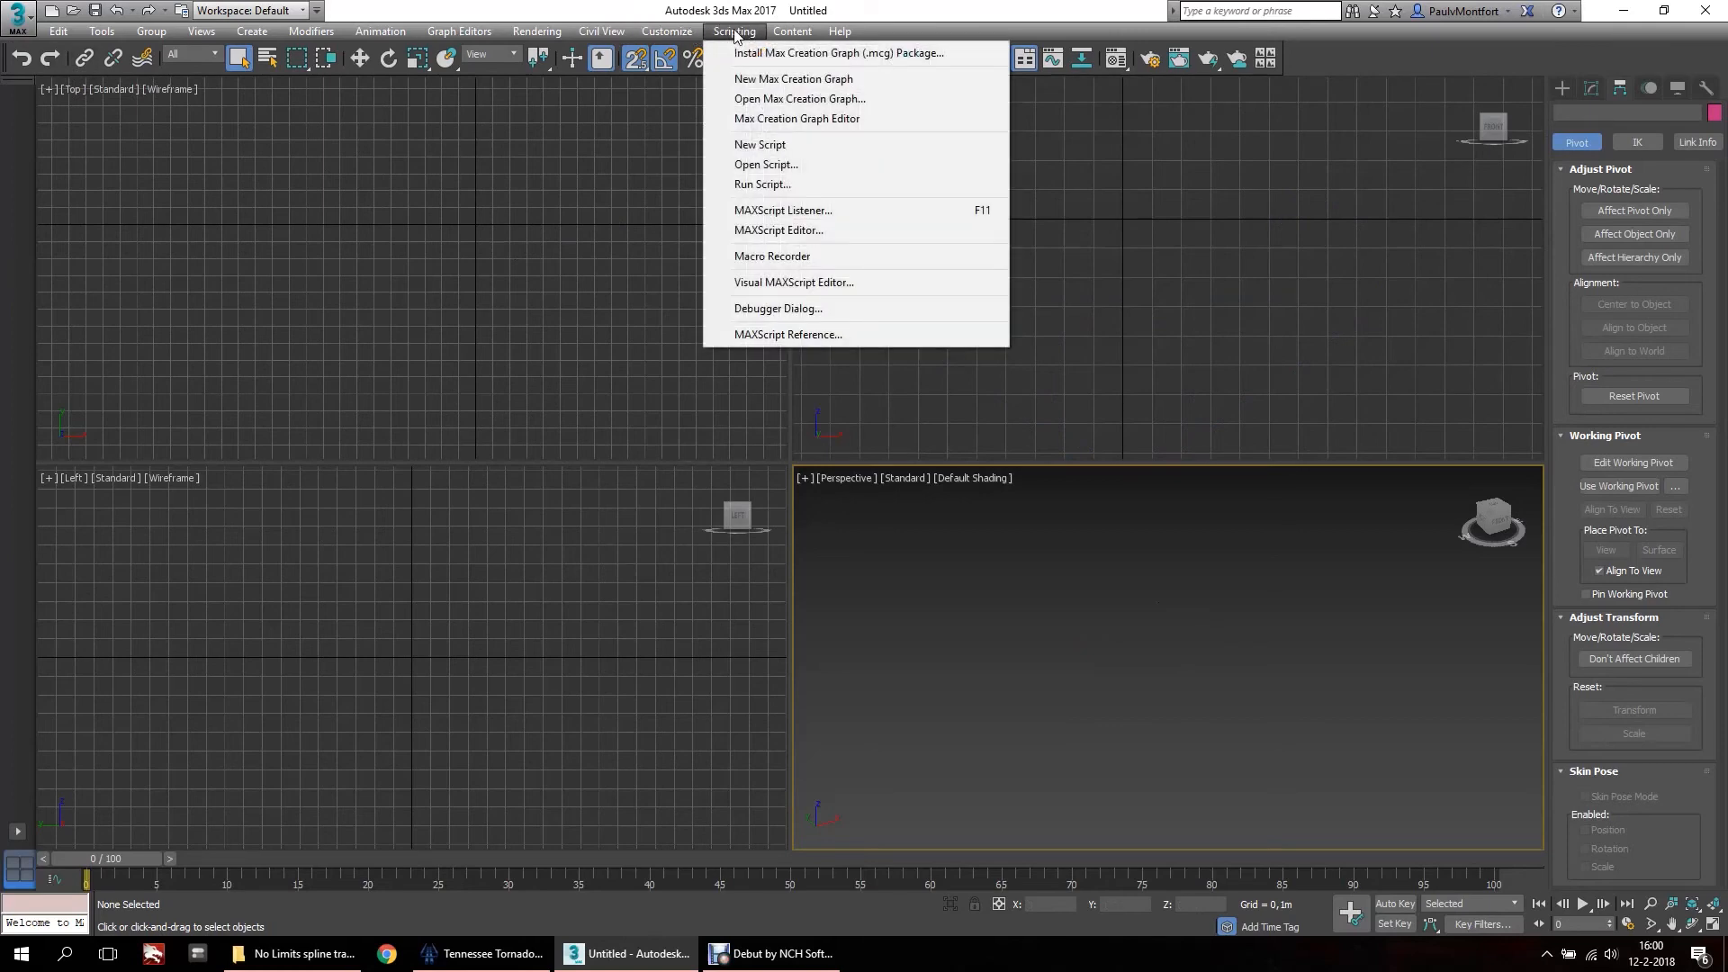
left_click(765, 165)
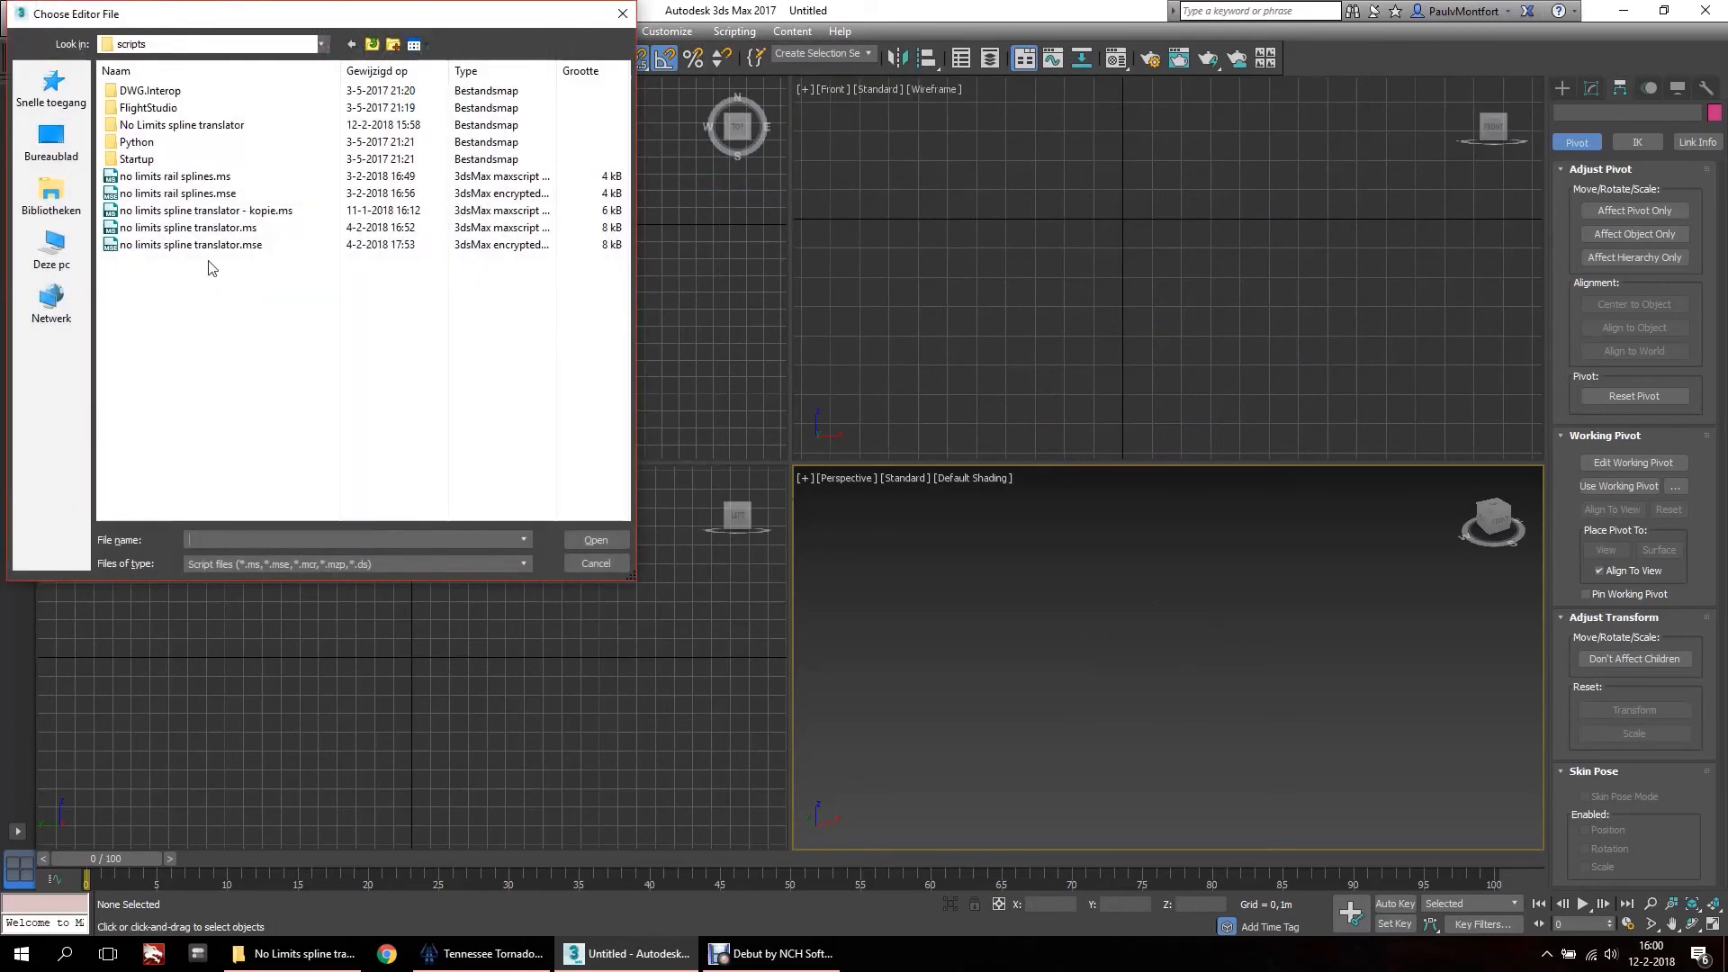
double_click(144, 245)
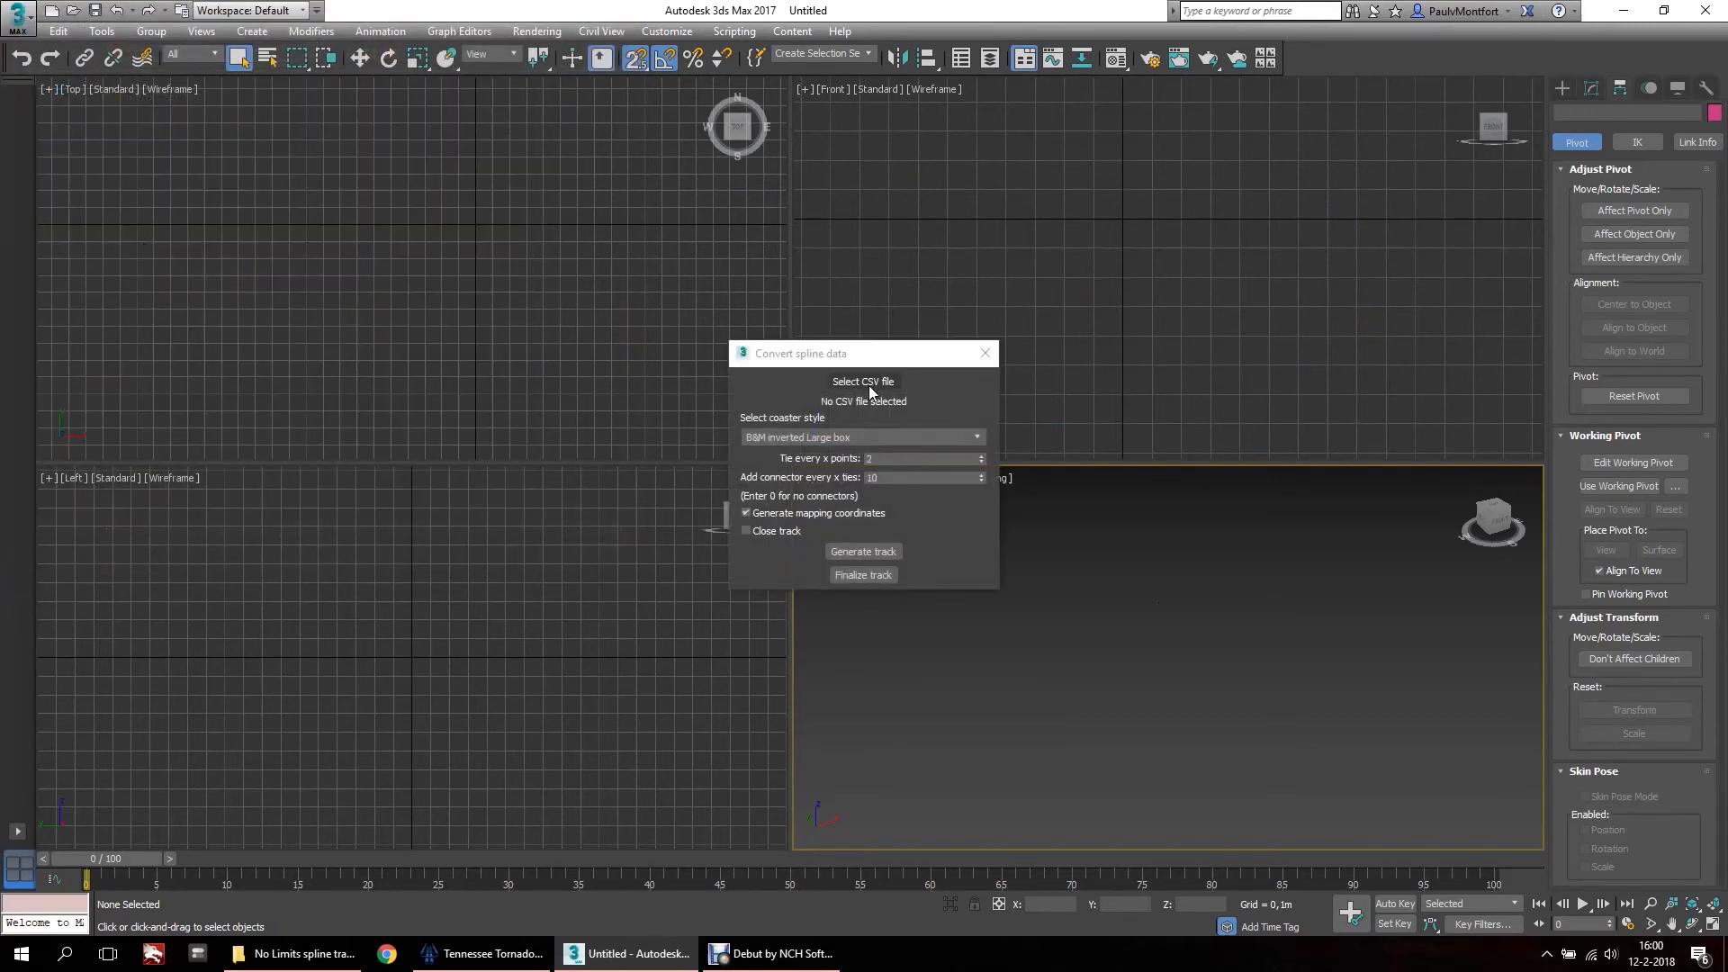
left_click(846, 381)
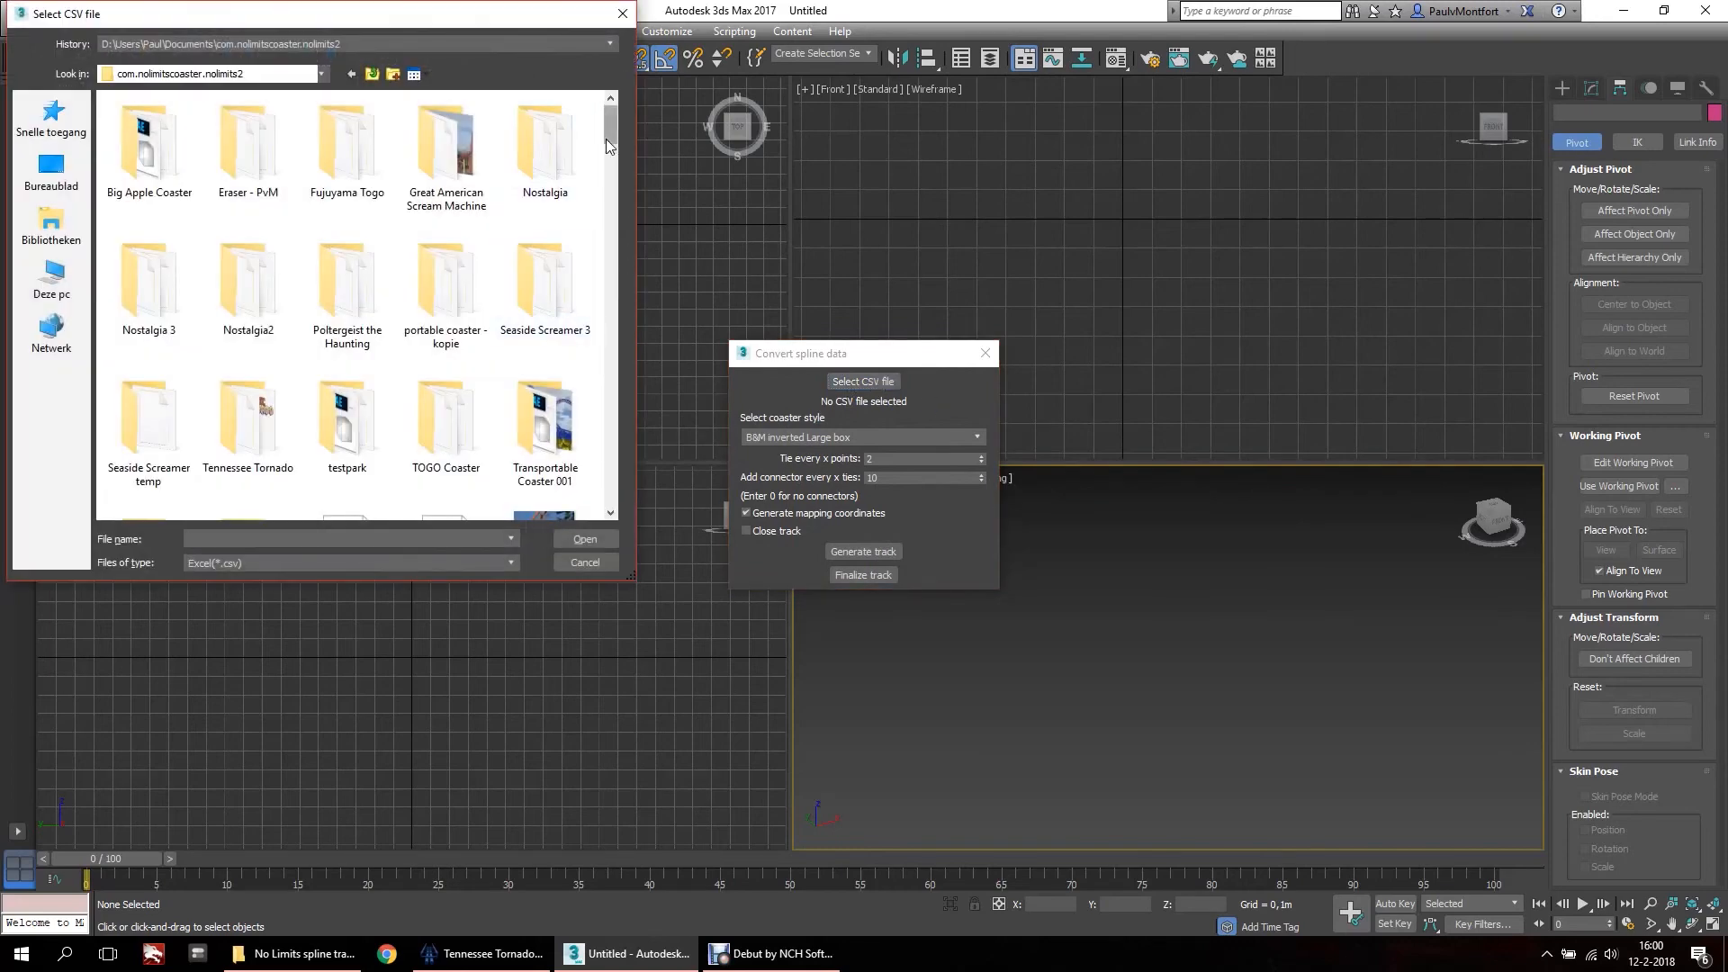
type("tenn")
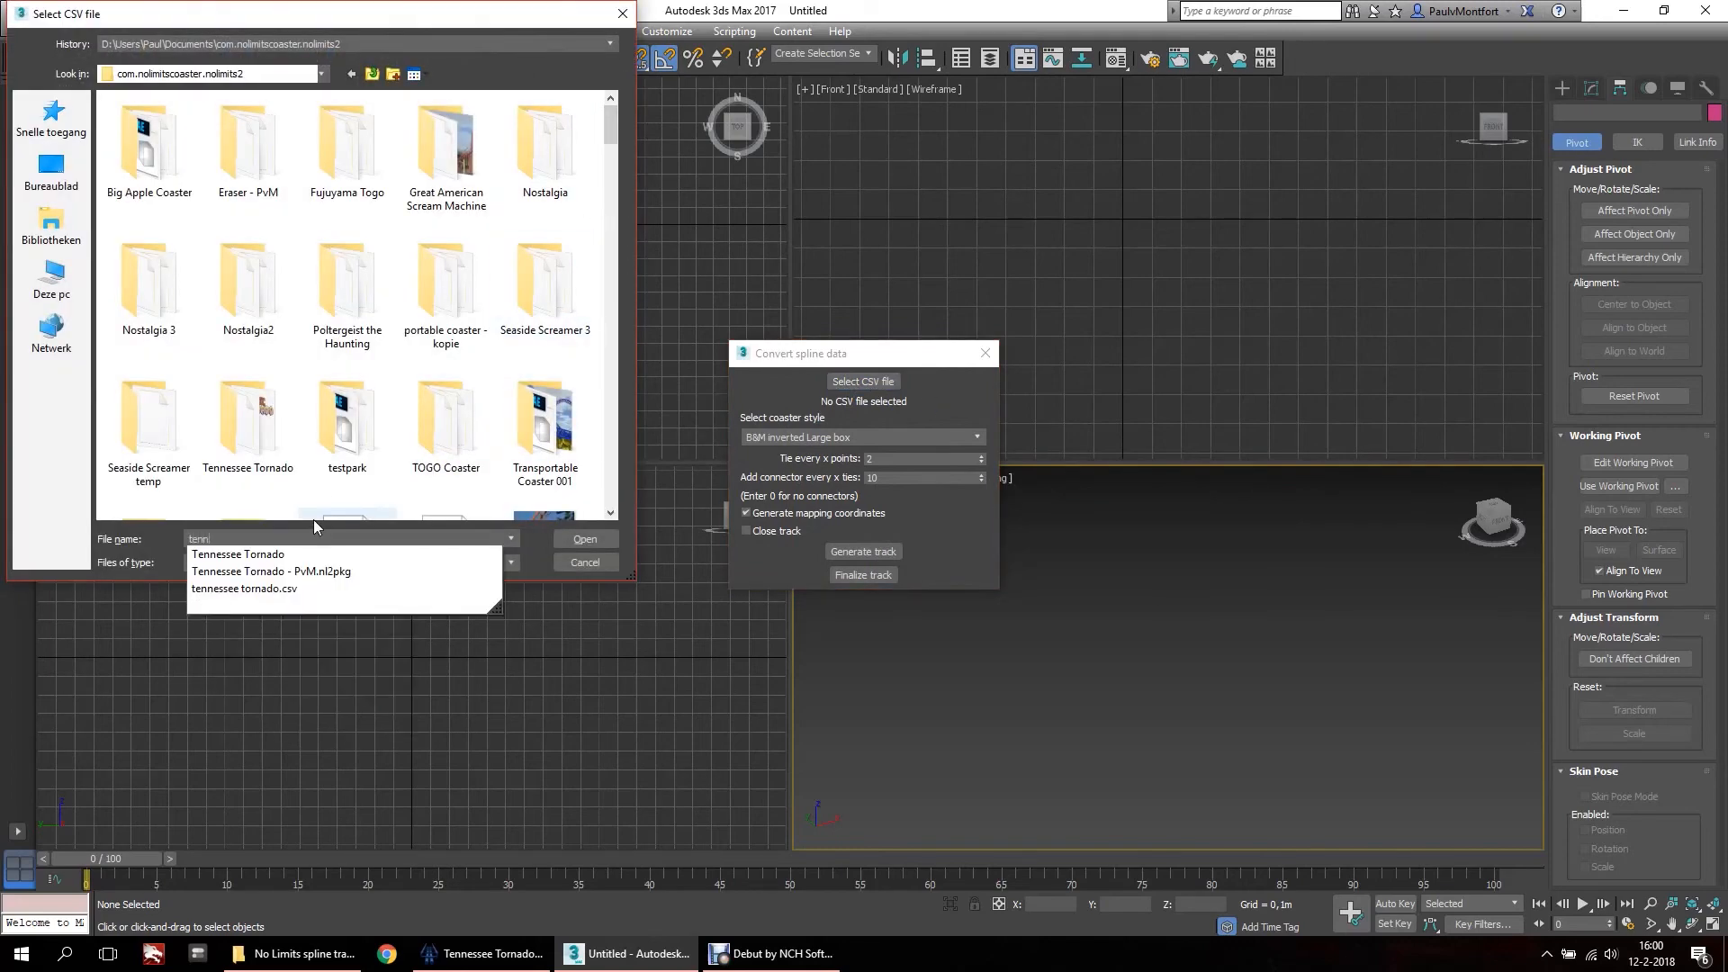
left_click(234, 590)
left_click(577, 538)
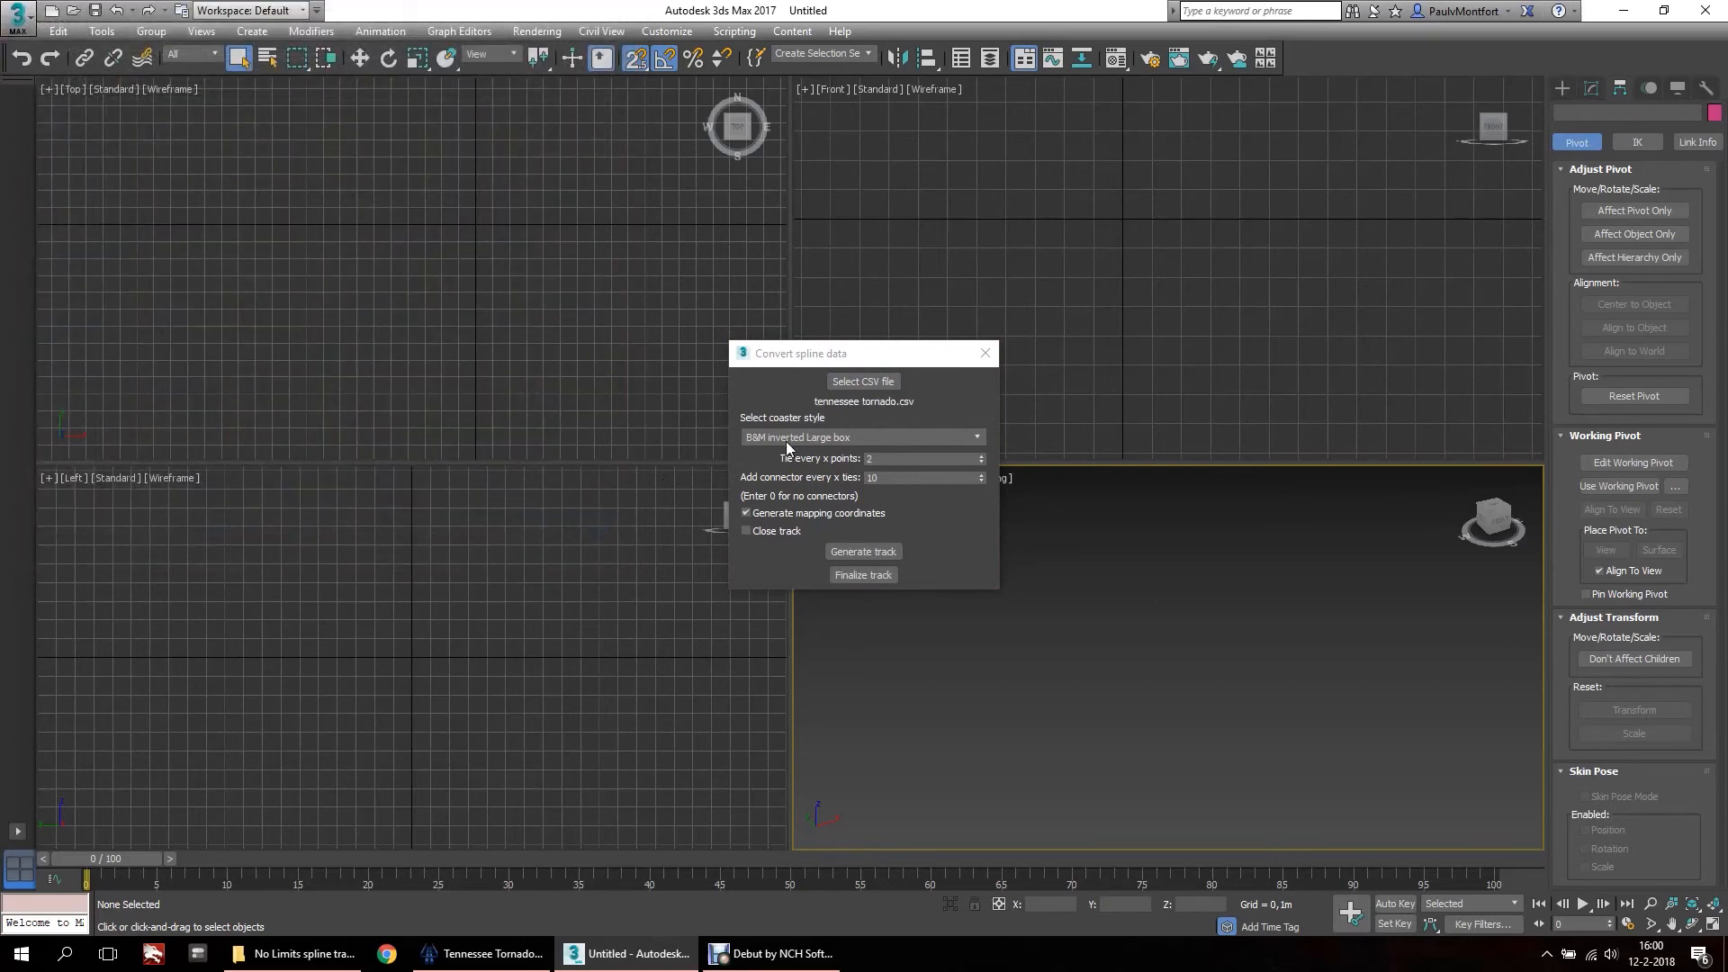
Generate the track in the Morgan Classic 2 style with Close track enabled and Generate mapping coordinates disabled.
left_click(813, 439)
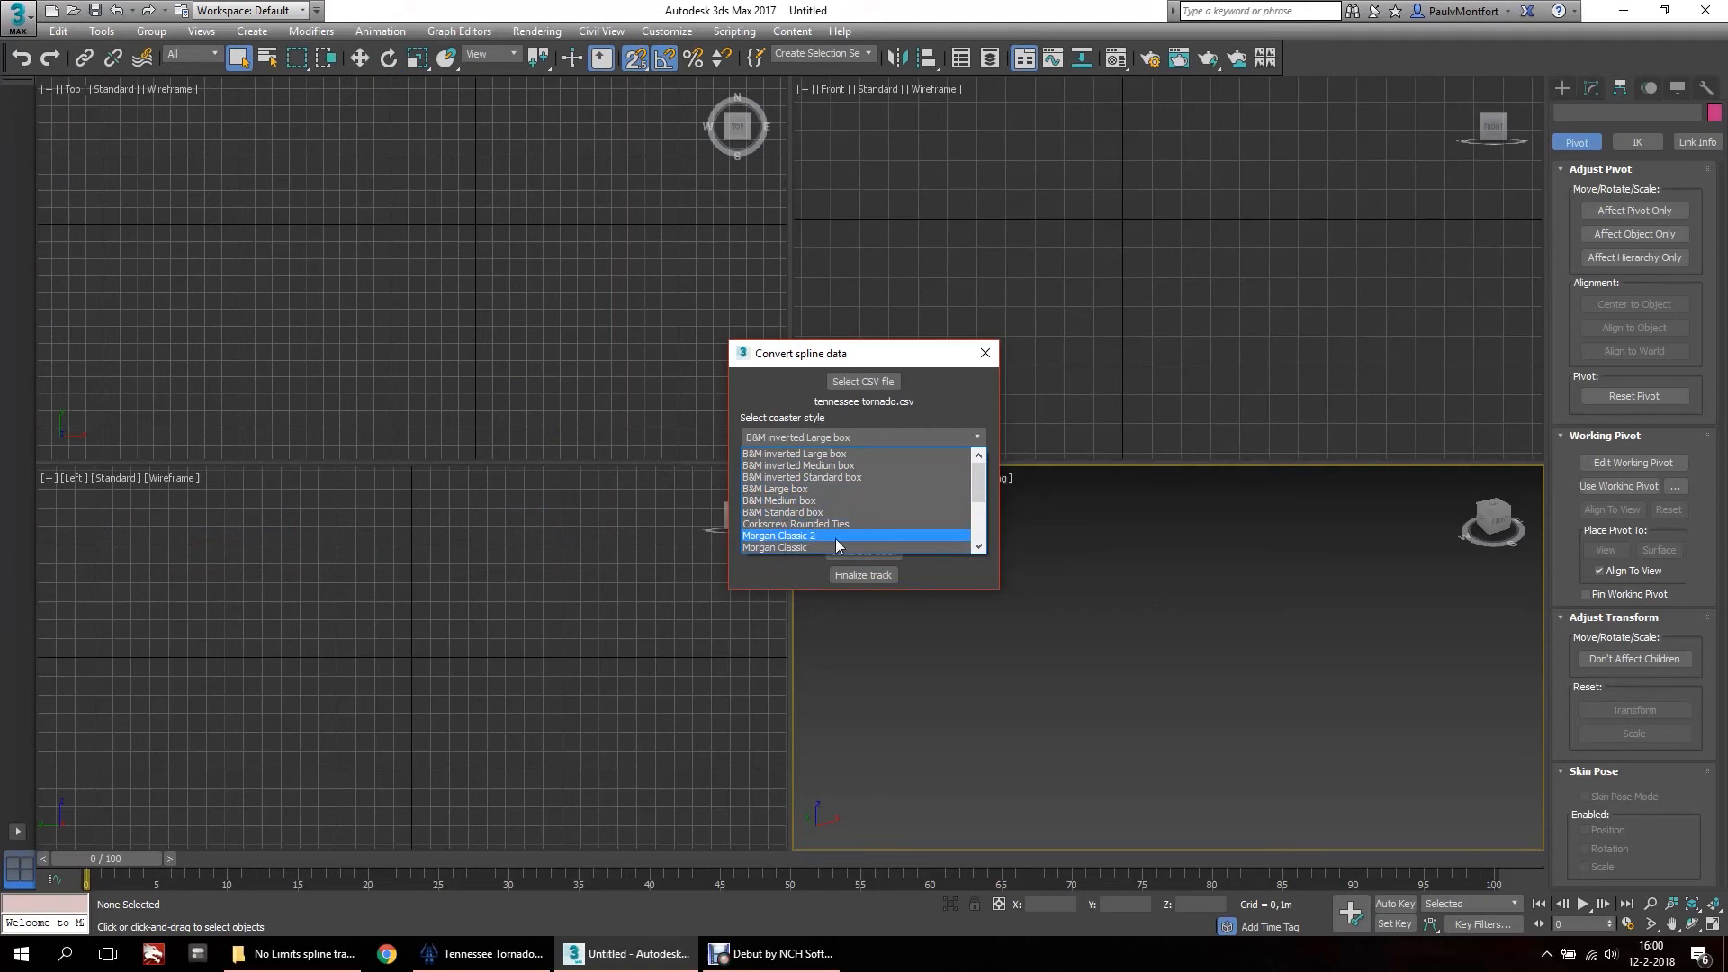
left_click(808, 539)
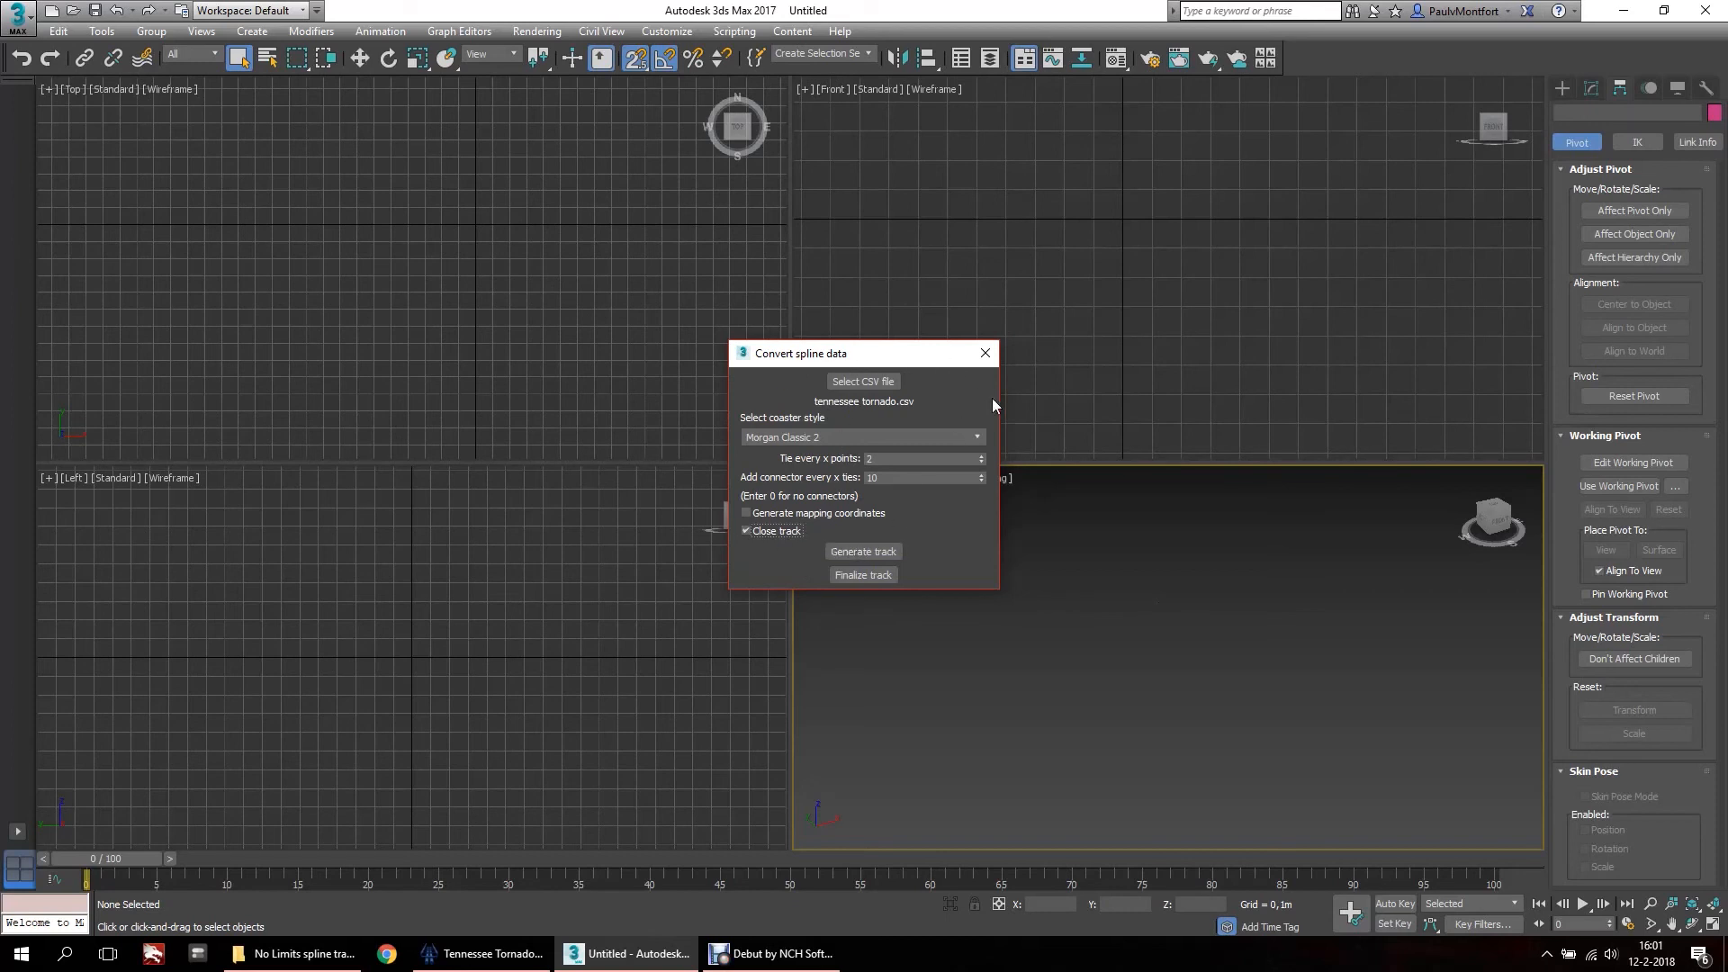
left_click(864, 552)
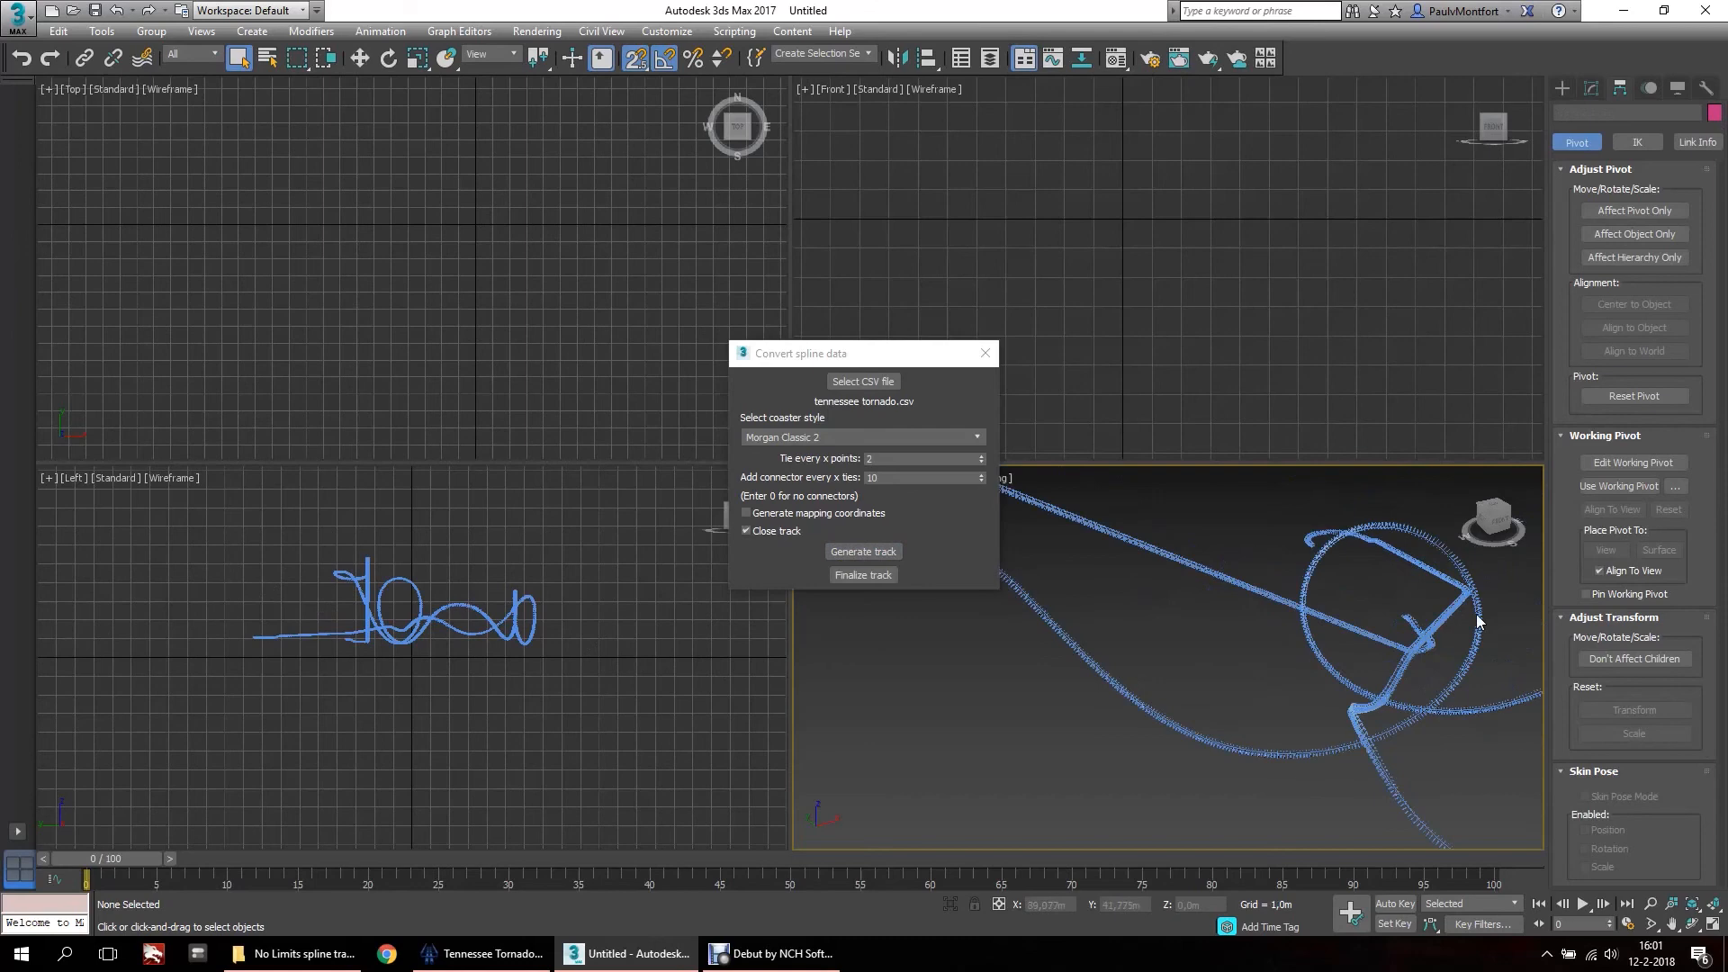
Examine the placement and orientation of the crossties and circle profiles along the generated track in the perspective view.
scroll(1429, 630, "up", 6)
middle_click_drag(1141, 702, 1443, 789)
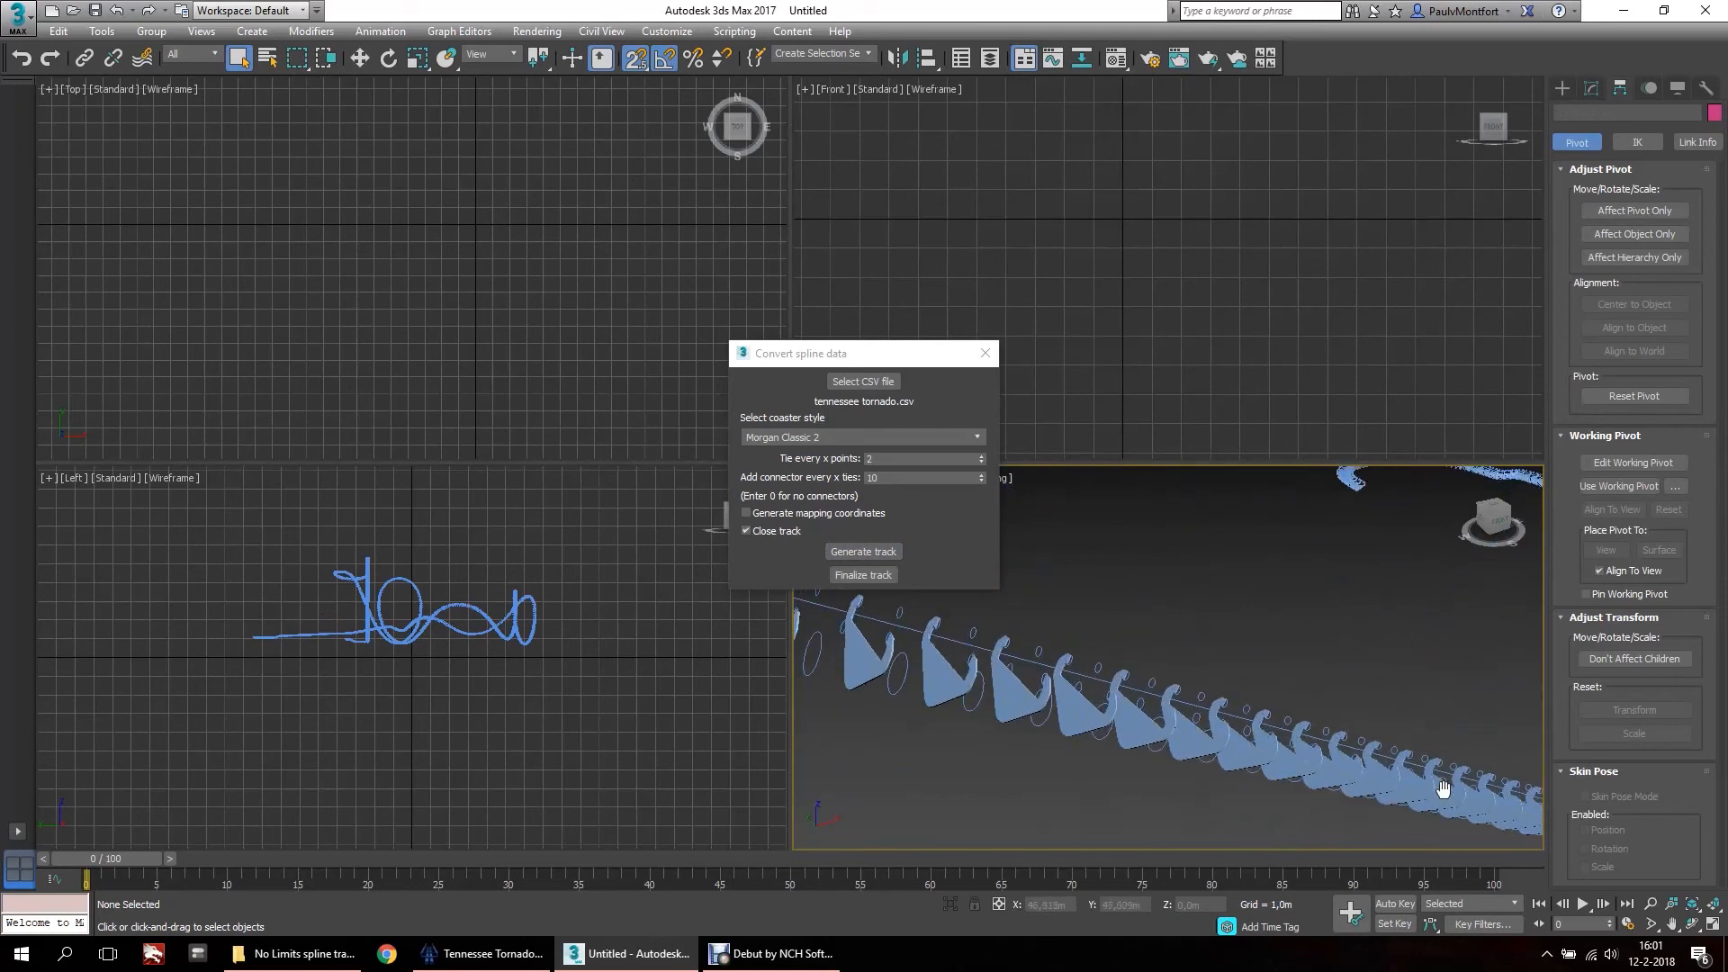
scroll(1080, 702, "down", 4)
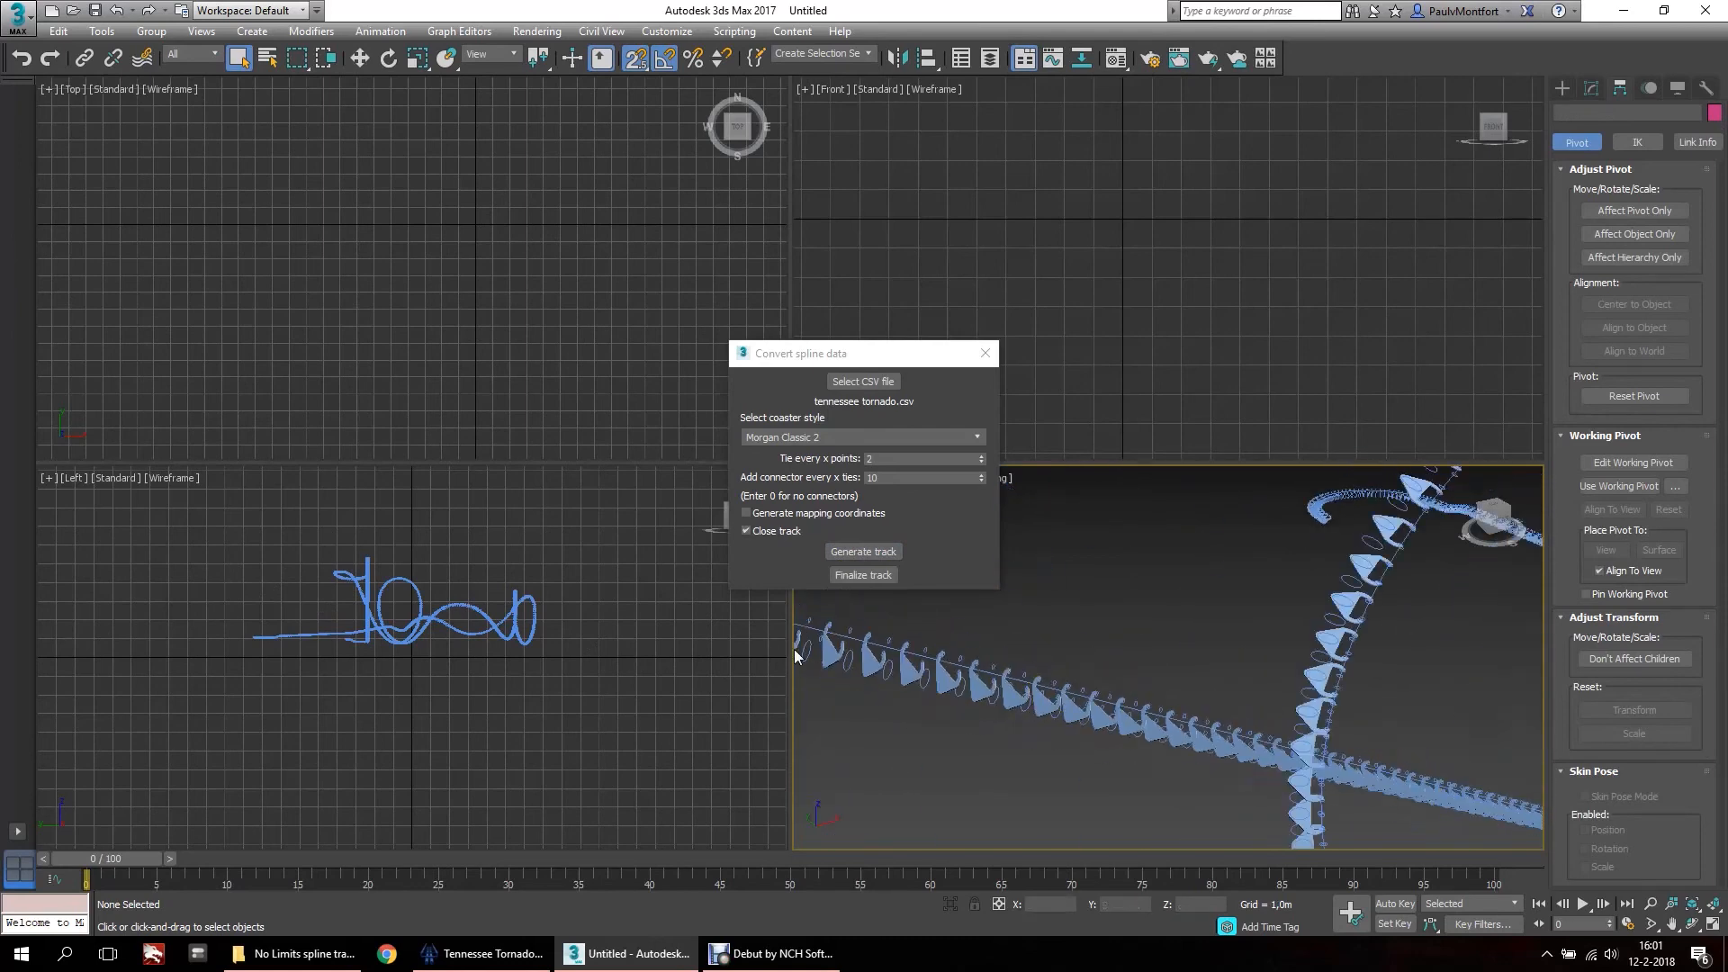
middle_click_drag(1280, 699, 861, 797)
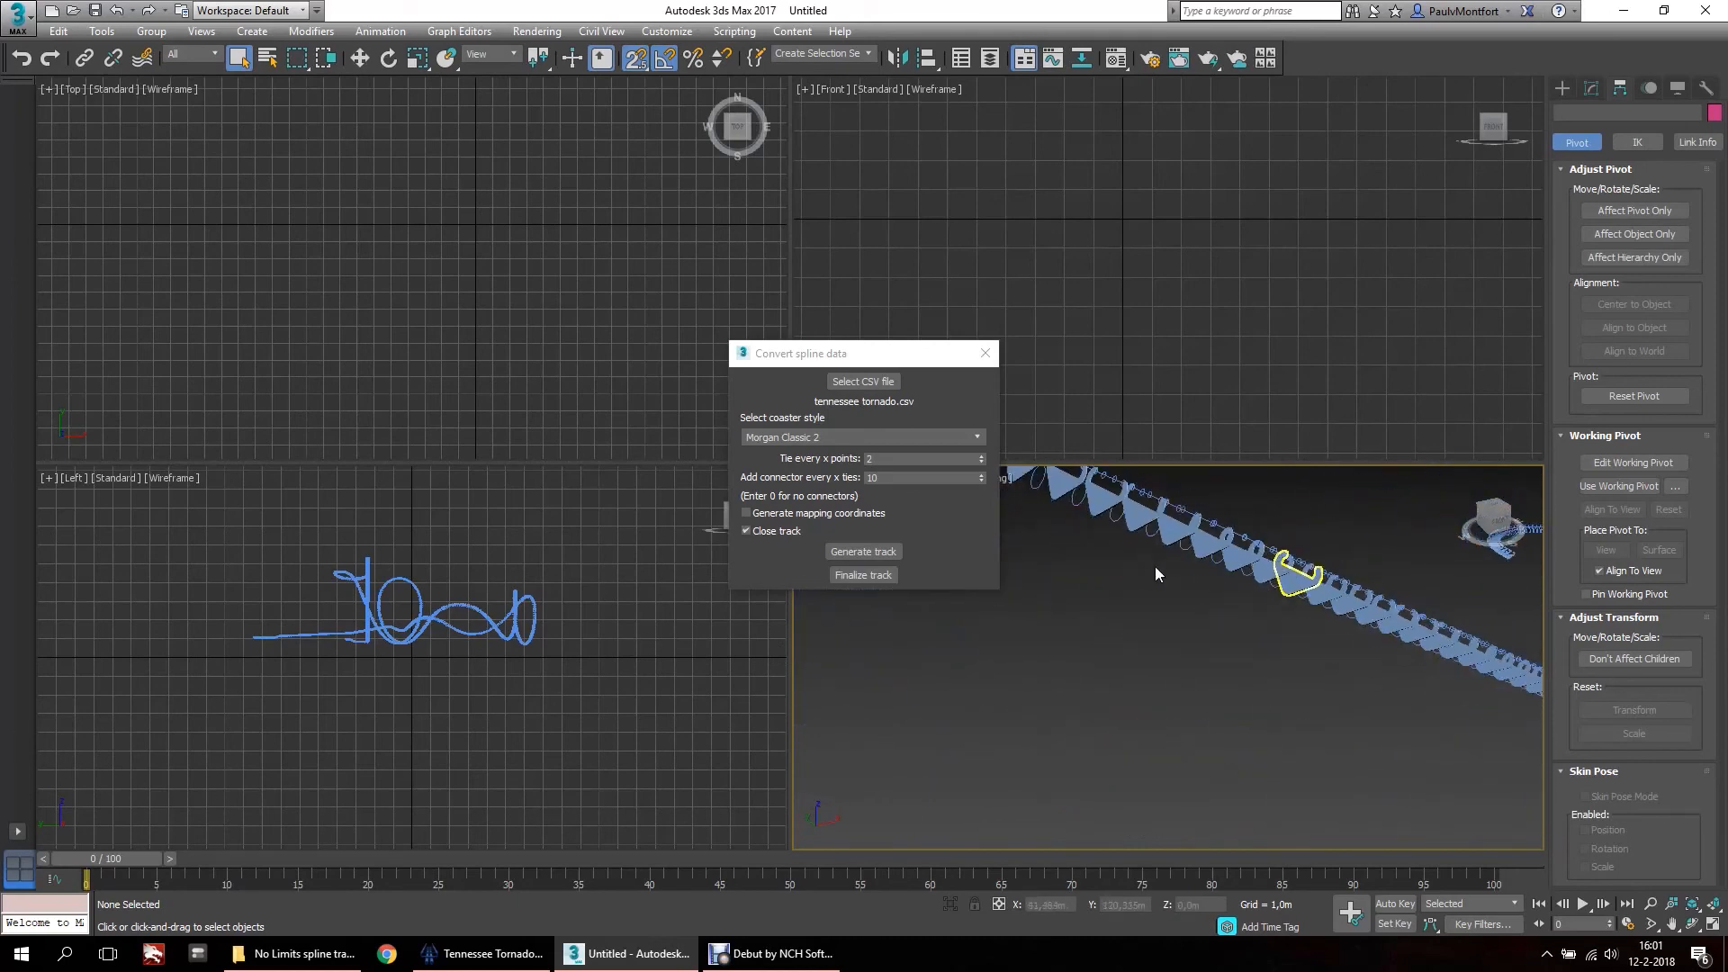
middle_click_drag(1155, 567, 1125, 700)
scroll(1125, 700, "down", 5)
scroll(905, 705, "up", 4)
scroll(1058, 678, "up", 3)
middle_click_drag(1059, 677, 1126, 640)
scroll(1234, 572, "up", 3)
scroll(1280, 549, "up", 2)
scroll(1280, 549, "down", 3)
scroll(1253, 598, "up", 2)
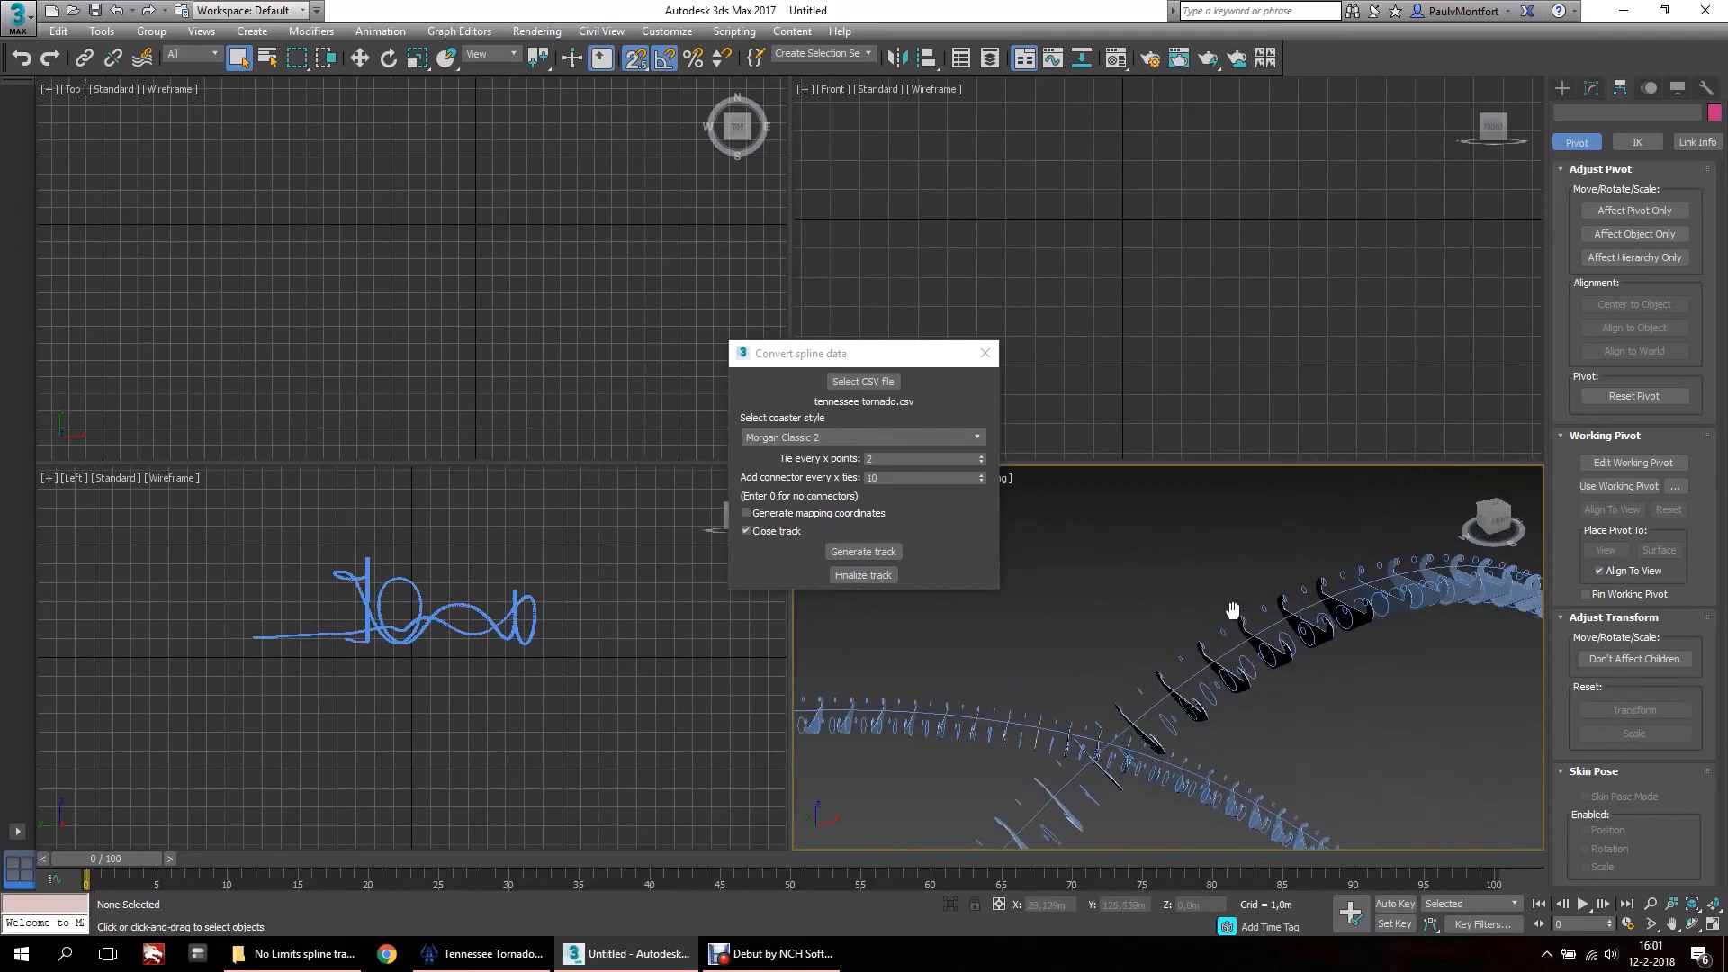
Finalize the generated track to build its rails and backbone, and inspect the result around the loop.
left_click(851, 577)
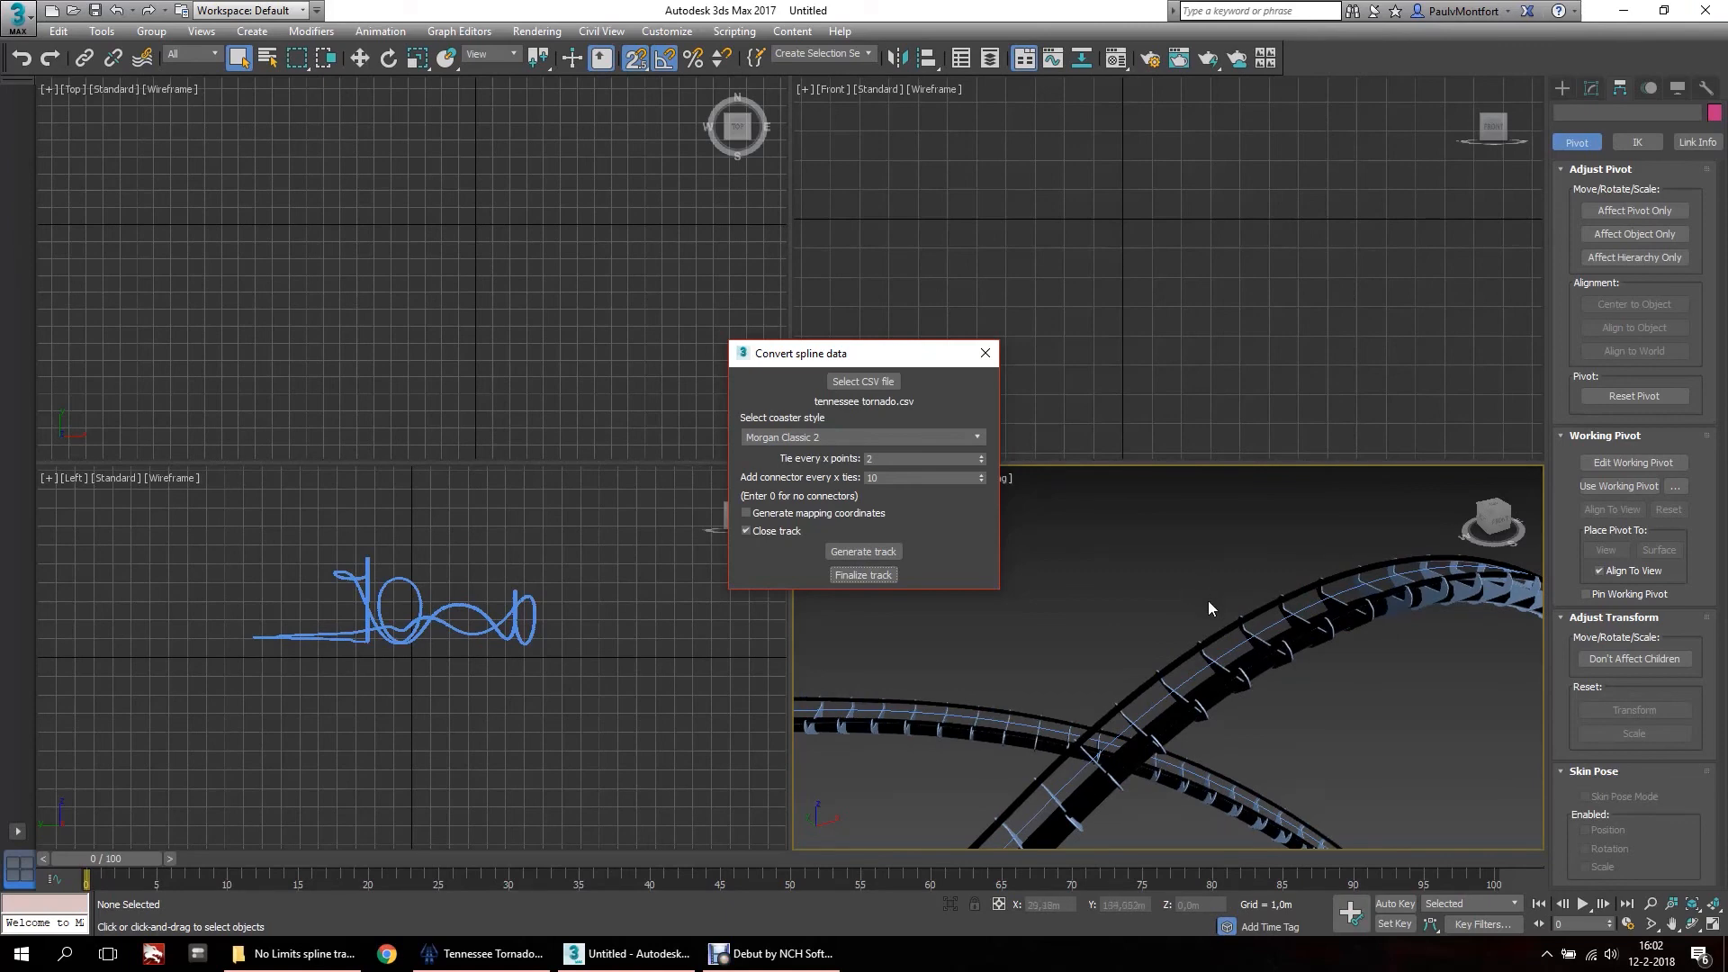
middle_click_drag(1220, 641, 1196, 621)
scroll(1206, 648, "down", 10)
scroll(1223, 682, "up", 10)
middle_click_drag(1223, 682, 1220, 642)
middle_click_drag(1204, 635, 1174, 675)
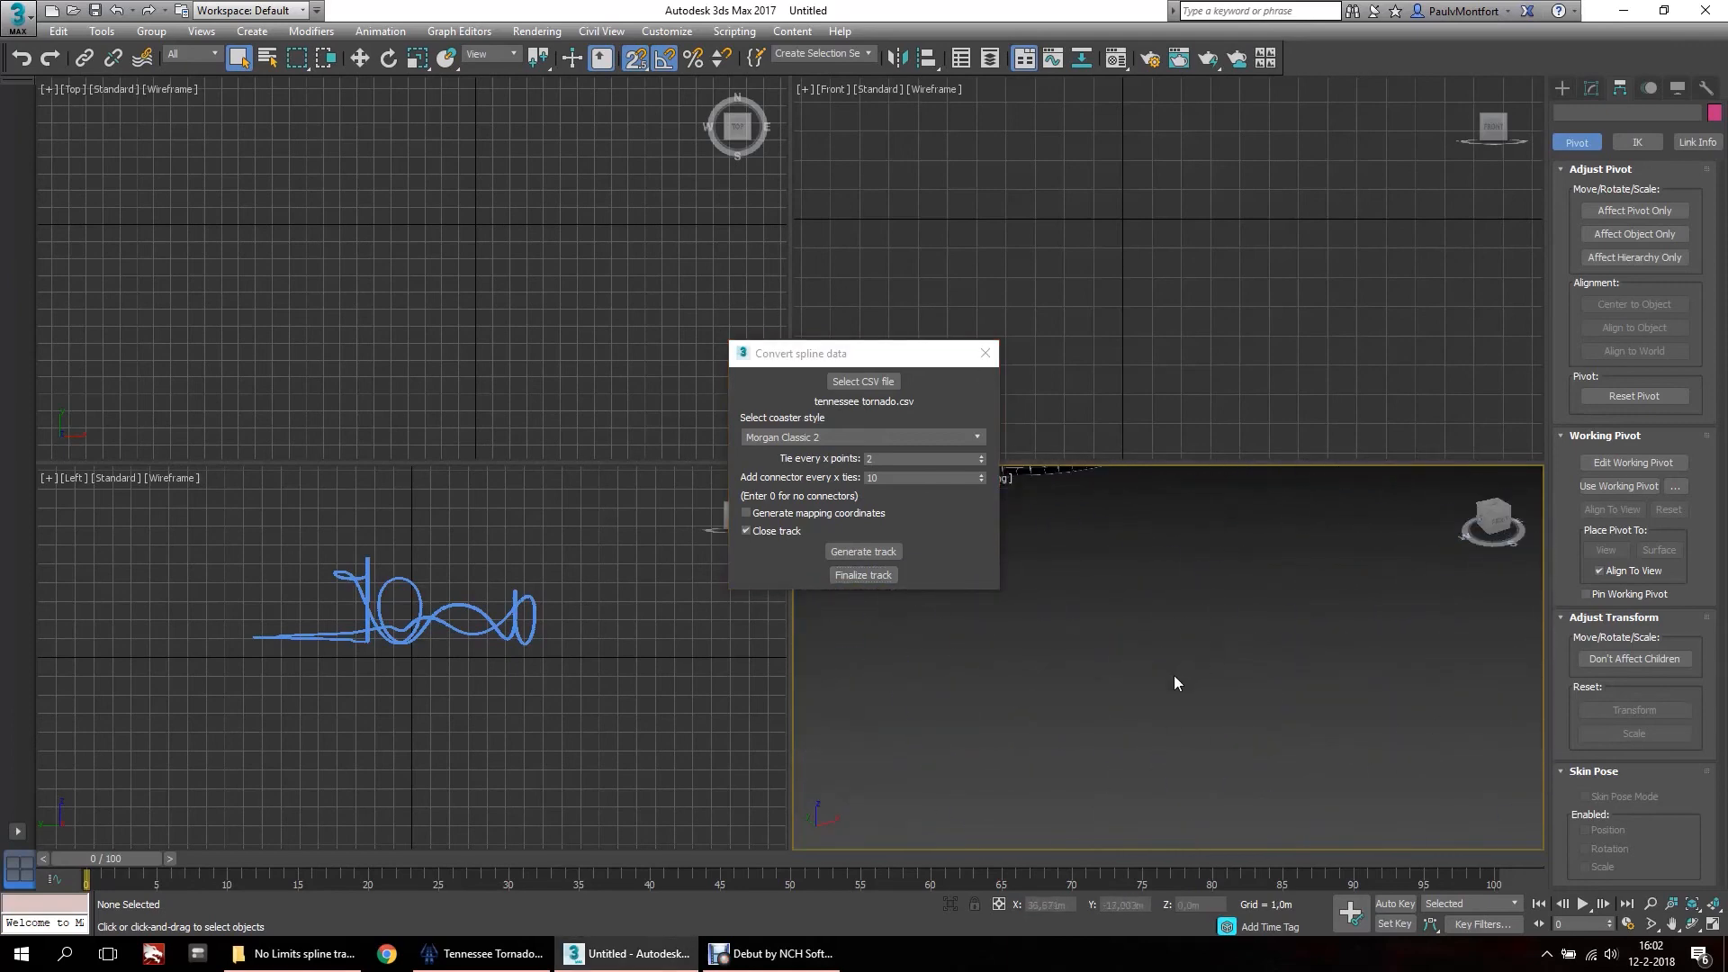
scroll(1174, 674, "down", 3)
scroll(1001, 652, "up", 3)
middle_click_drag(914, 642, 1006, 704)
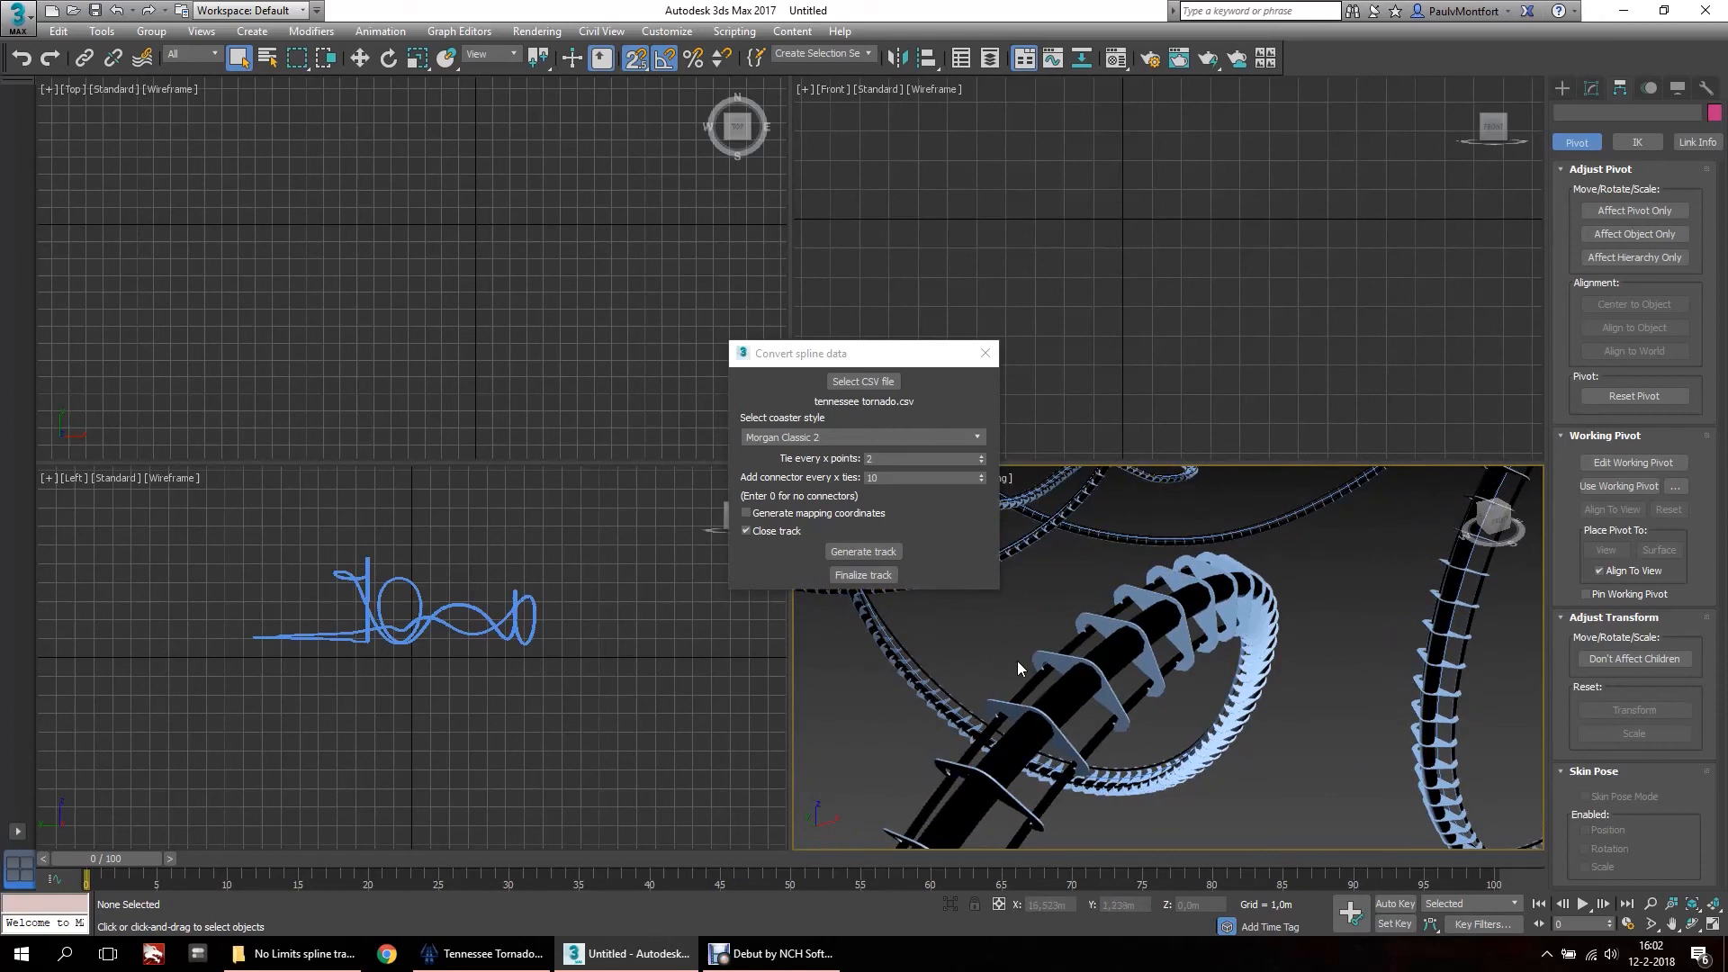
Flip the normals in the Surface modifier of the track's backbone.
left_click(1116, 648)
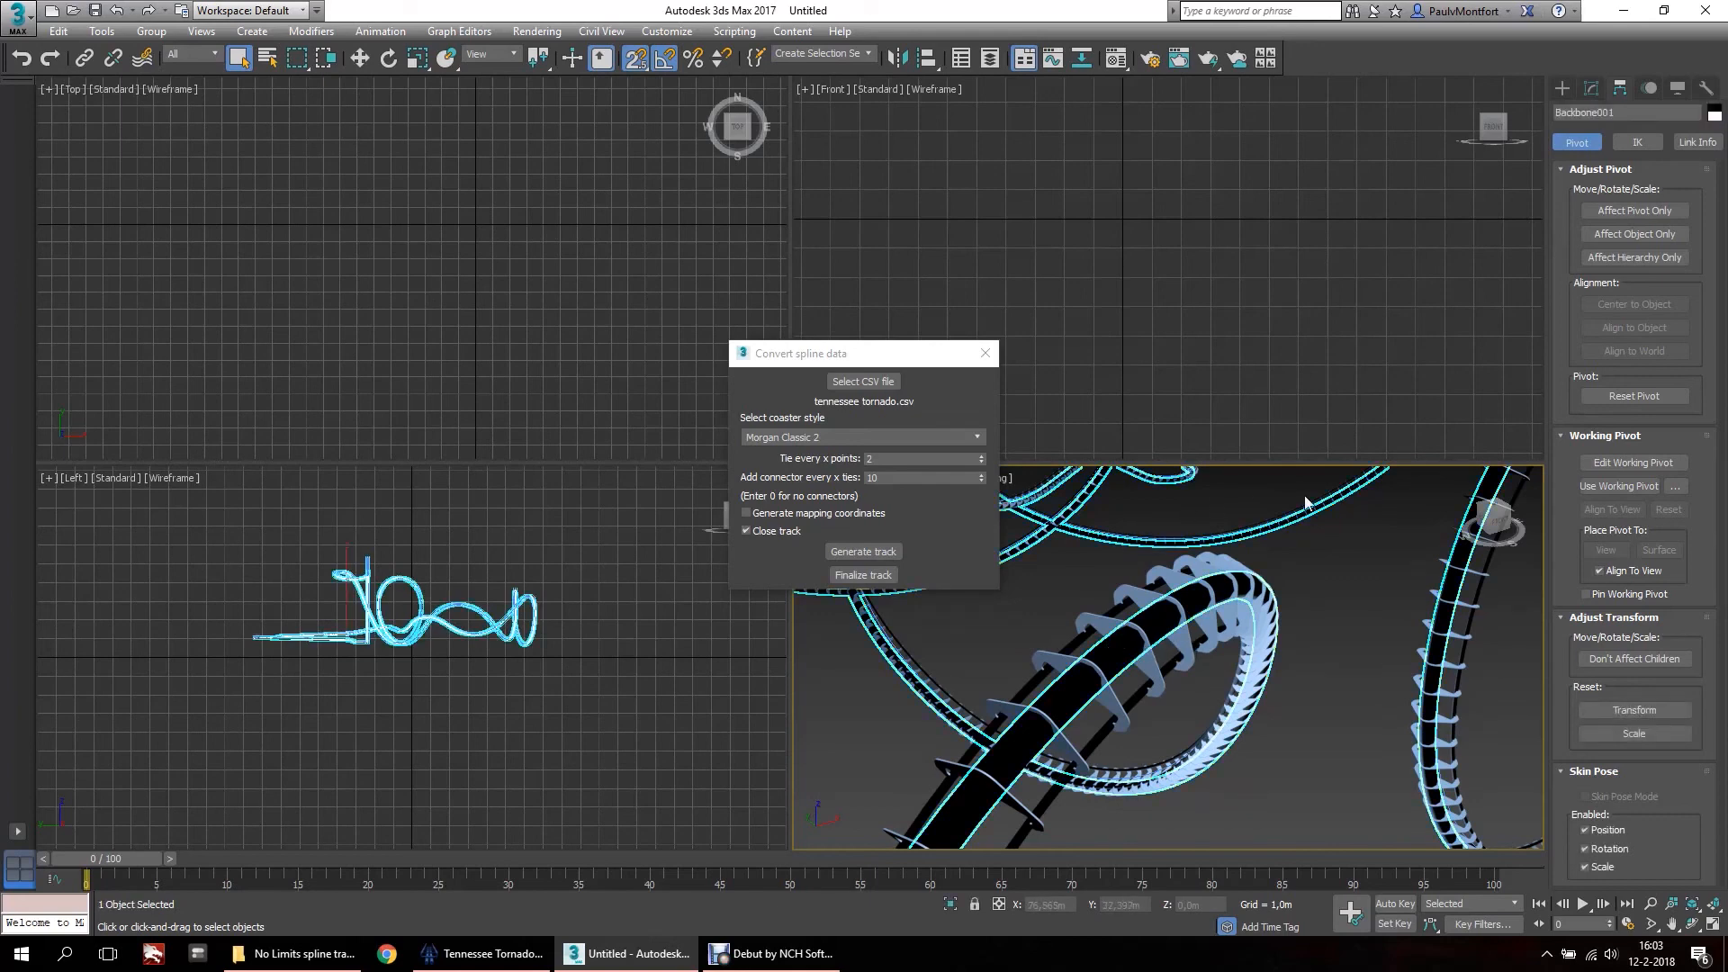
middle_click_drag(1090, 669, 1065, 681)
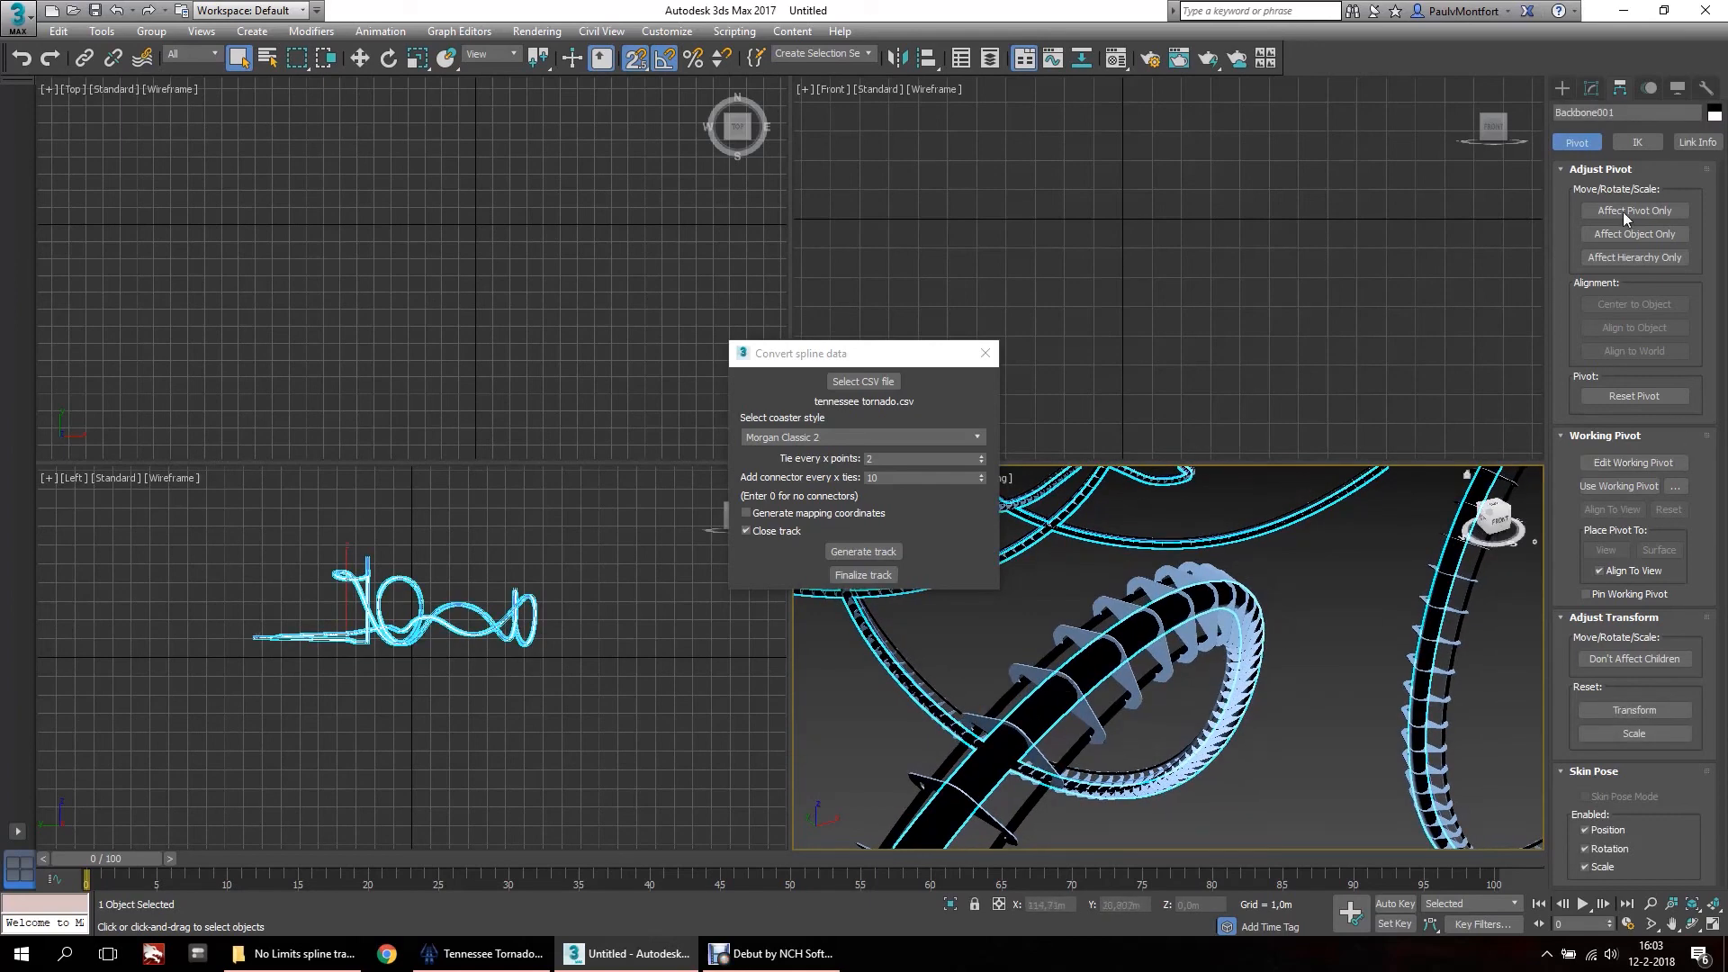
left_click(1588, 93)
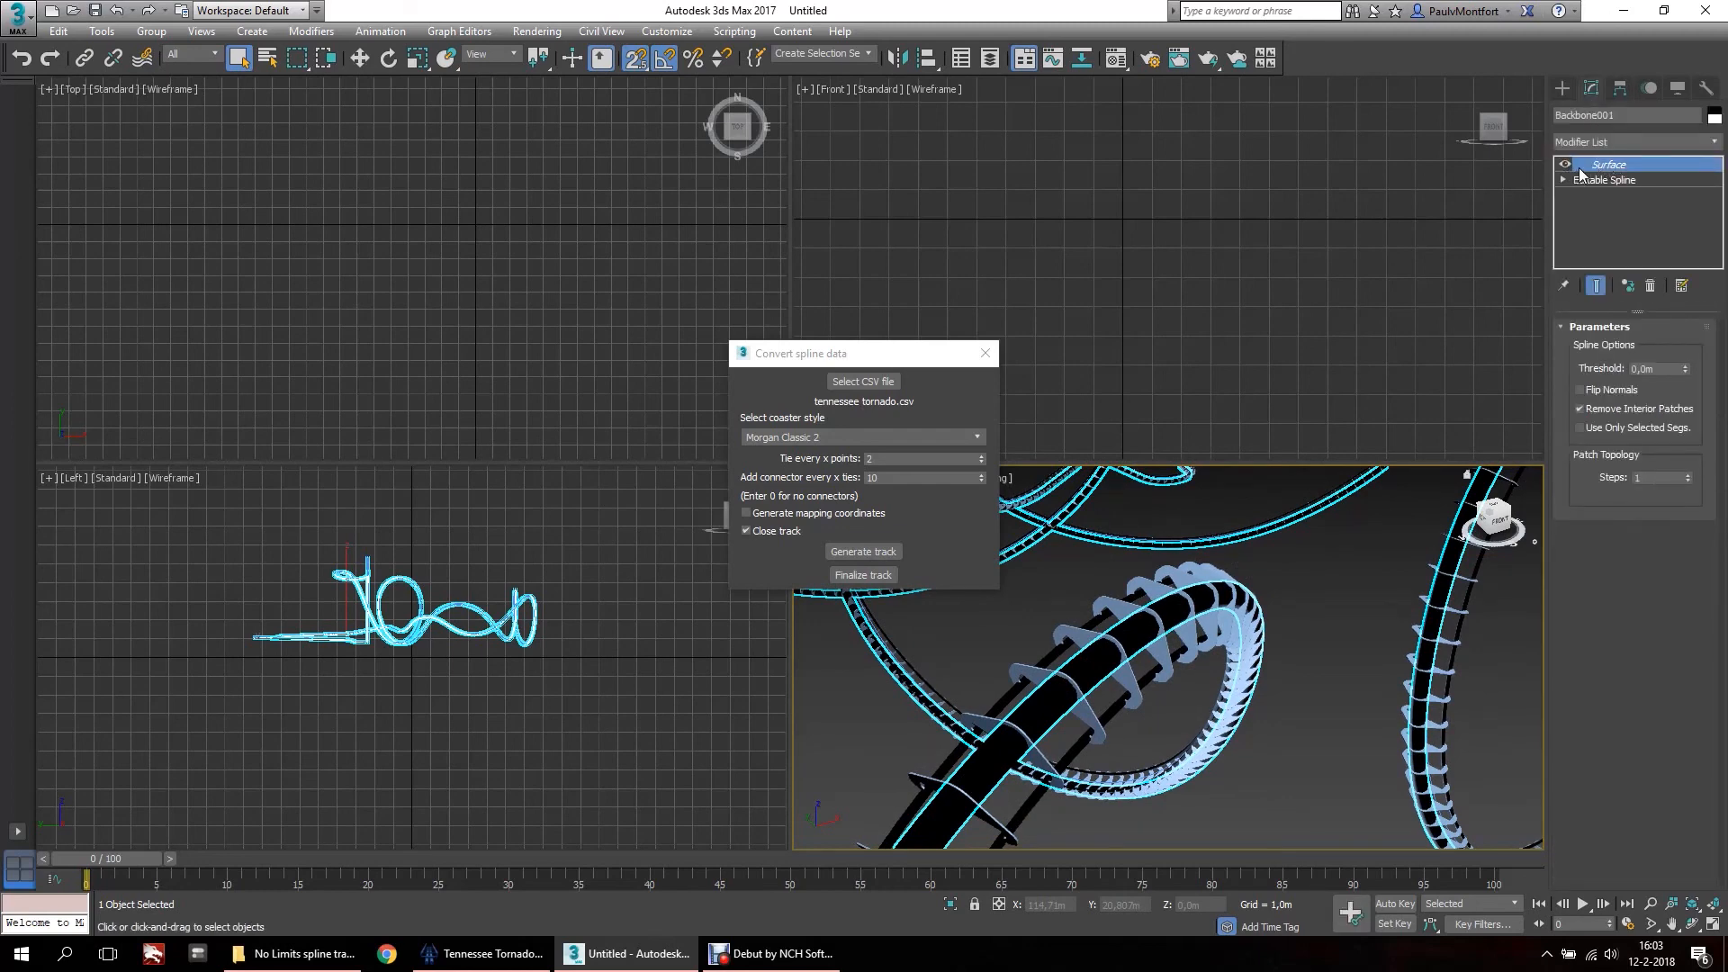
left_click(1599, 396)
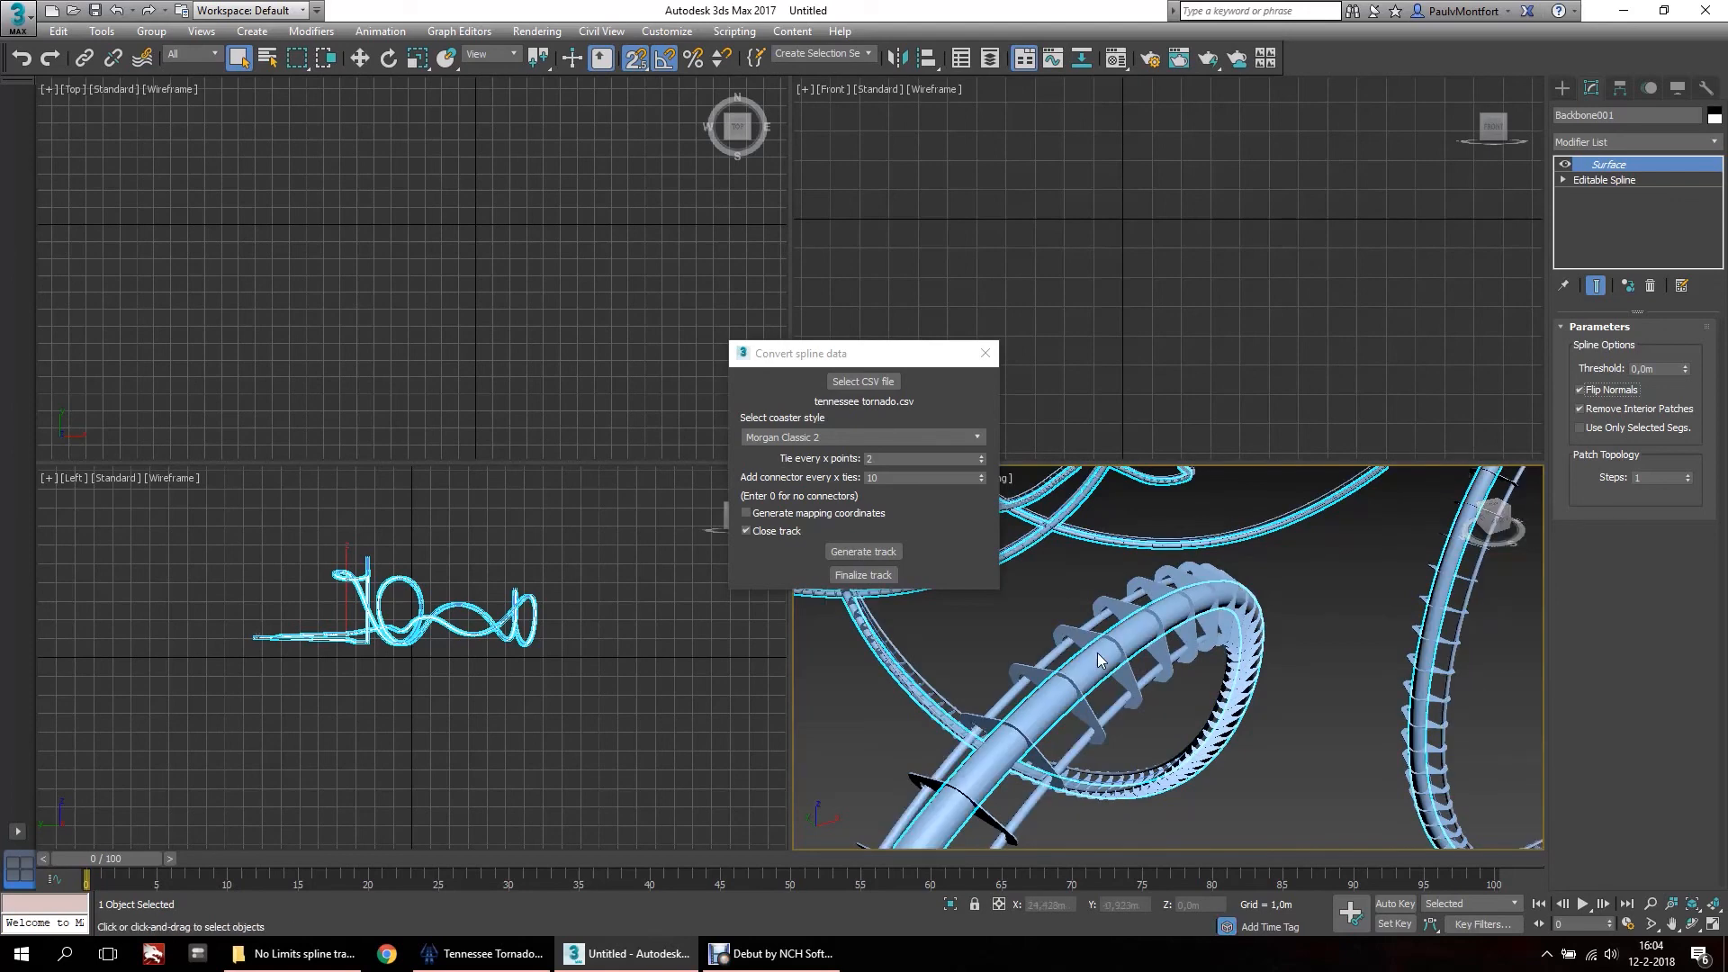
Examine the backbone surface, rails and crossties around the loops in the perspective view.
middle_click_drag(1414, 592, 1450, 811)
scroll(1070, 756, "down", 10)
scroll(1091, 655, "up", 10)
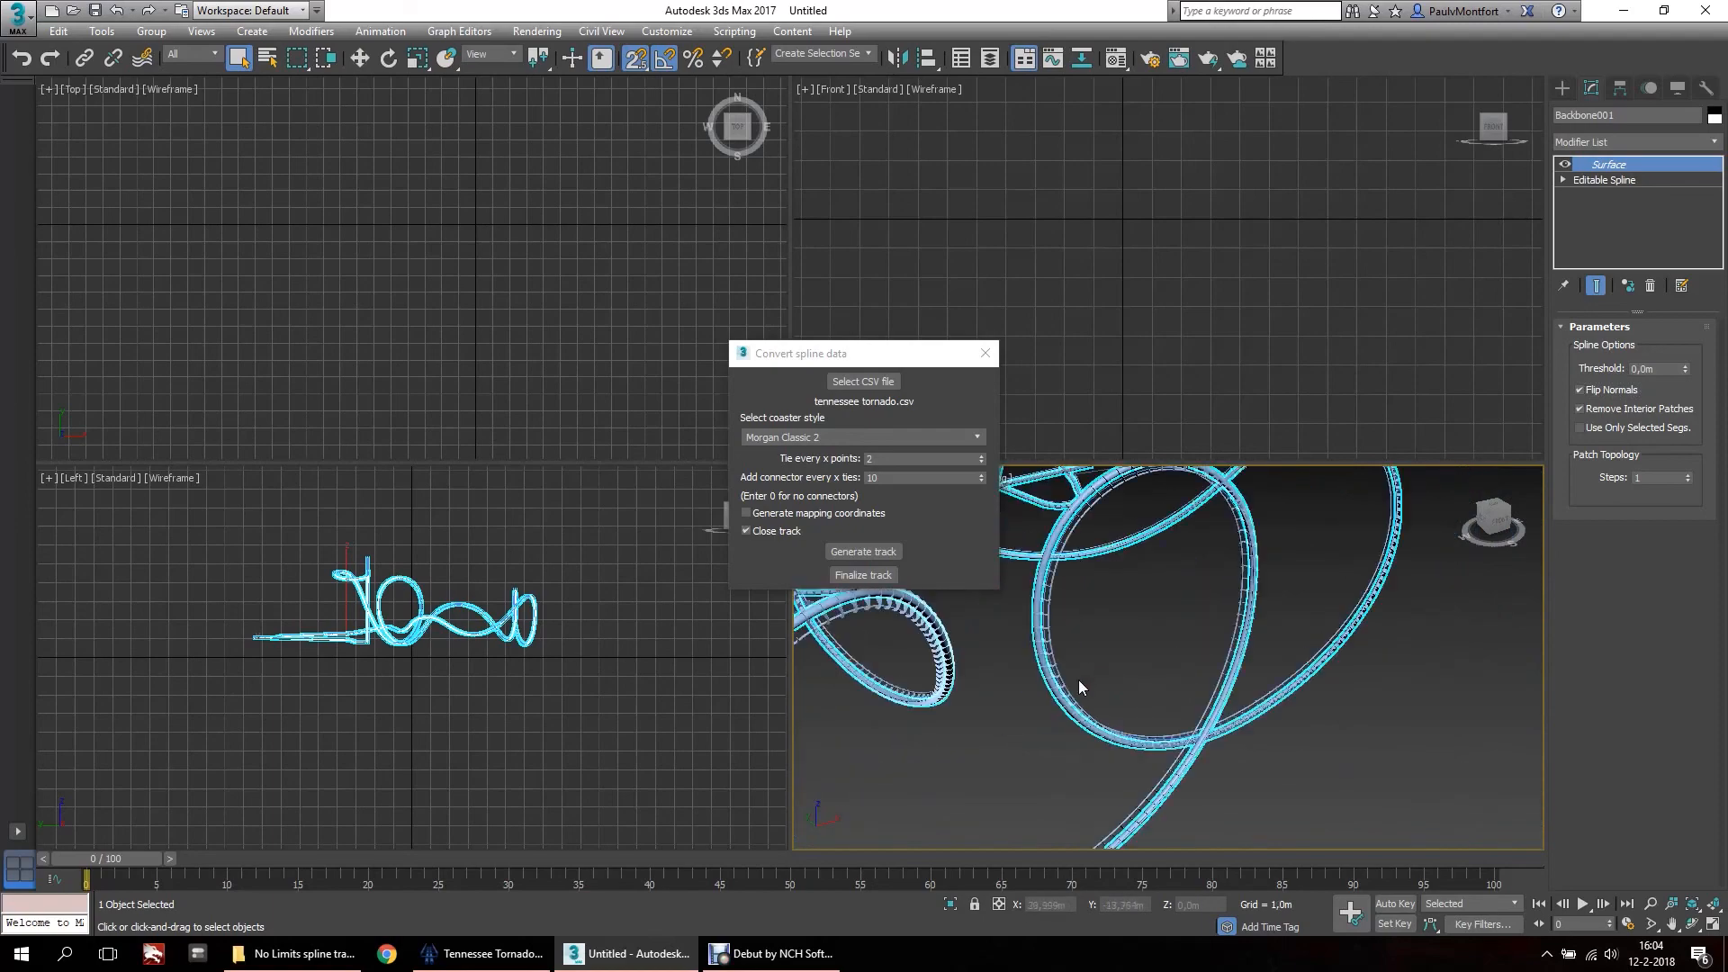
middle_click_drag(1044, 643, 1125, 634)
scroll(1125, 634, "up", 5)
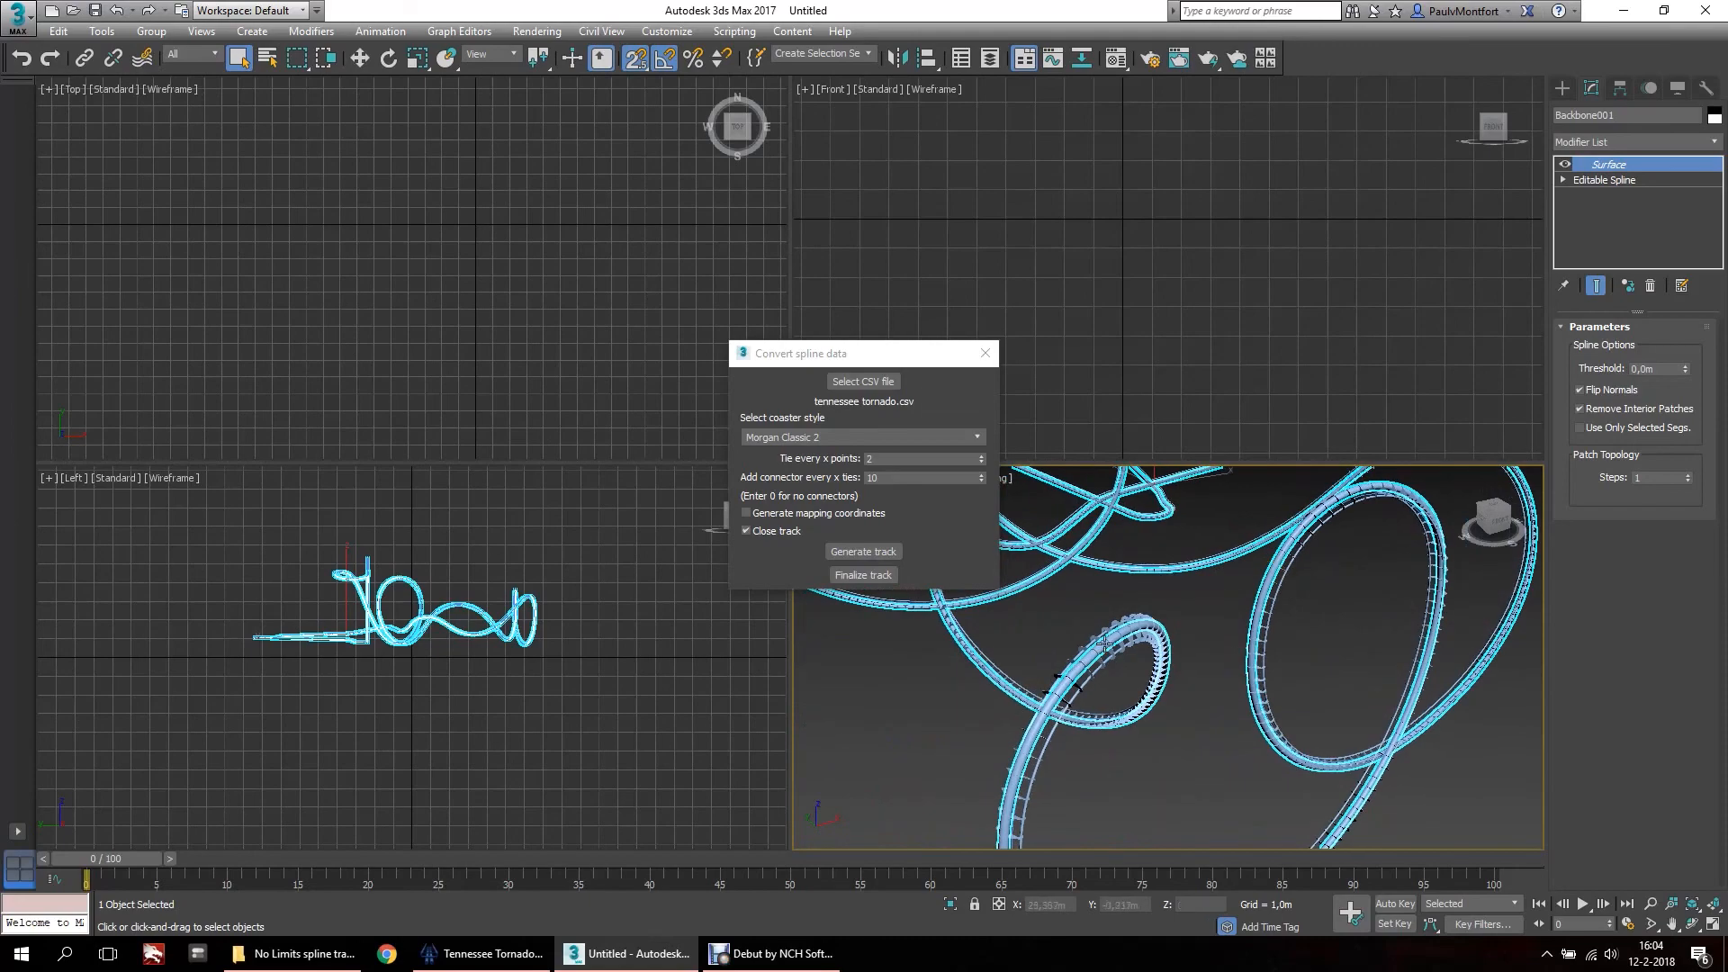
scroll(1102, 652, "up", 8)
mouse_move(1033, 738)
middle_mouse_down()
mouse_move(1084, 683)
mouse_move(1080, 748)
mouse_move(1041, 733)
middle_mouse_up()
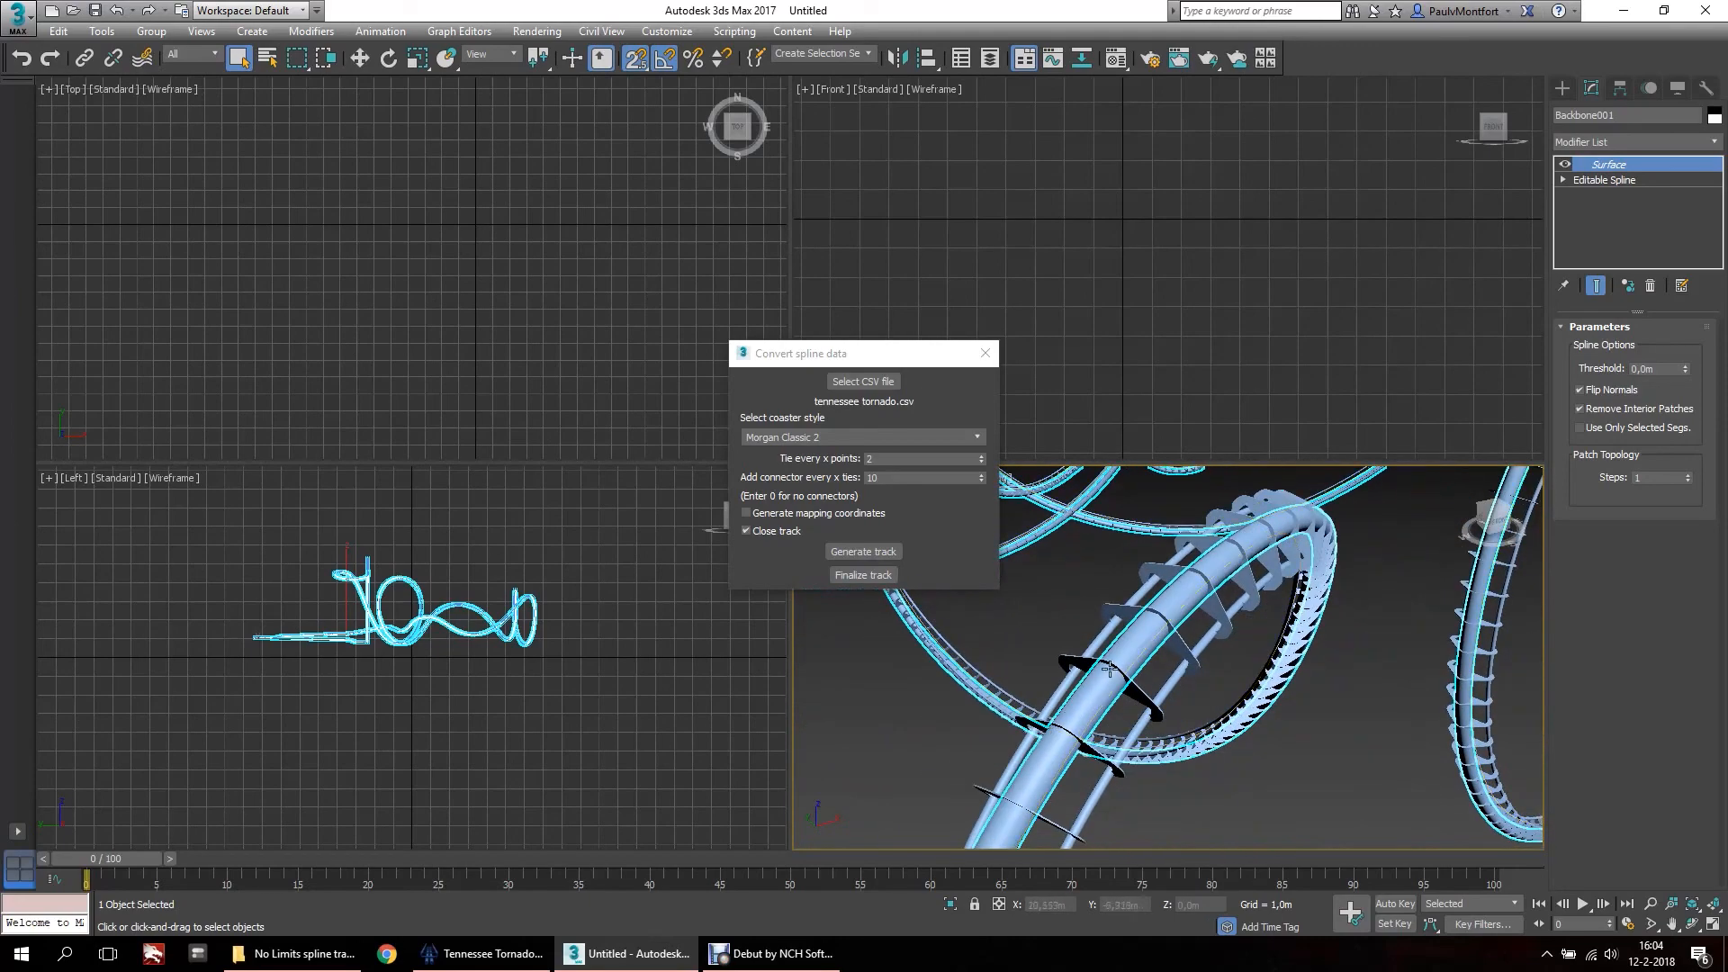
middle_click_drag(1163, 616, 808, 508)
scroll(1036, 699, "down", 6)
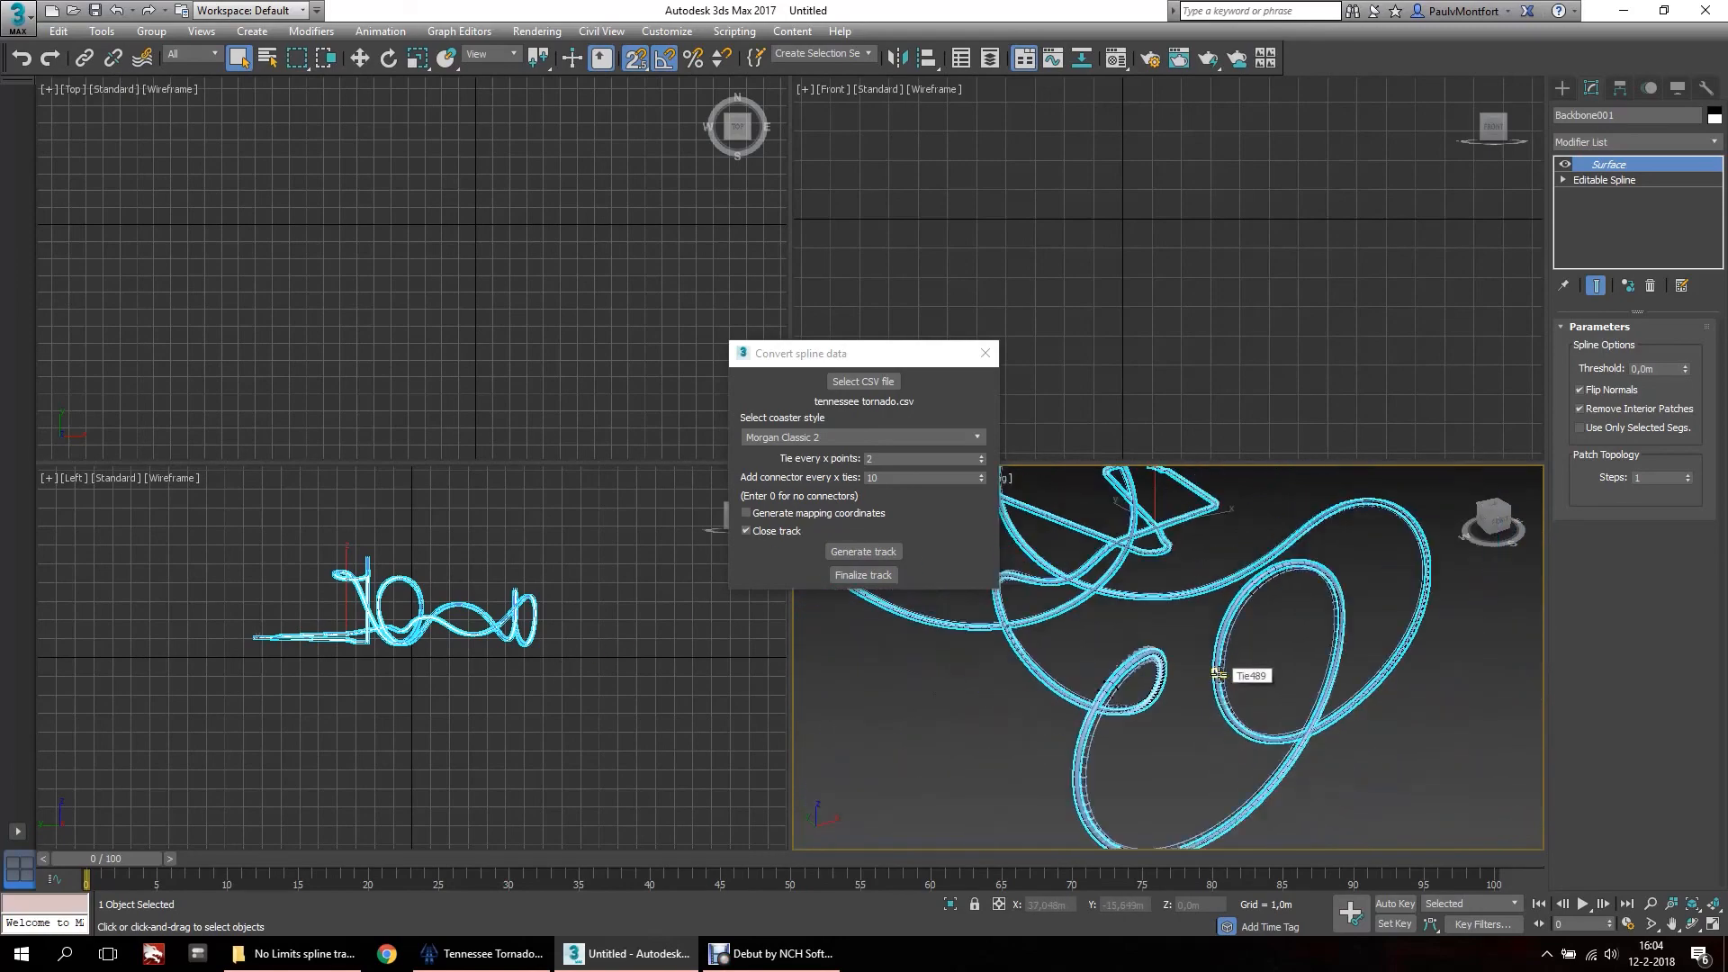
Inspect the track's tight turns, long straight section and hill for correct backbone, rail and crosstie geometry.
scroll(1036, 693, "up", 4)
scroll(1203, 686, "up", 5)
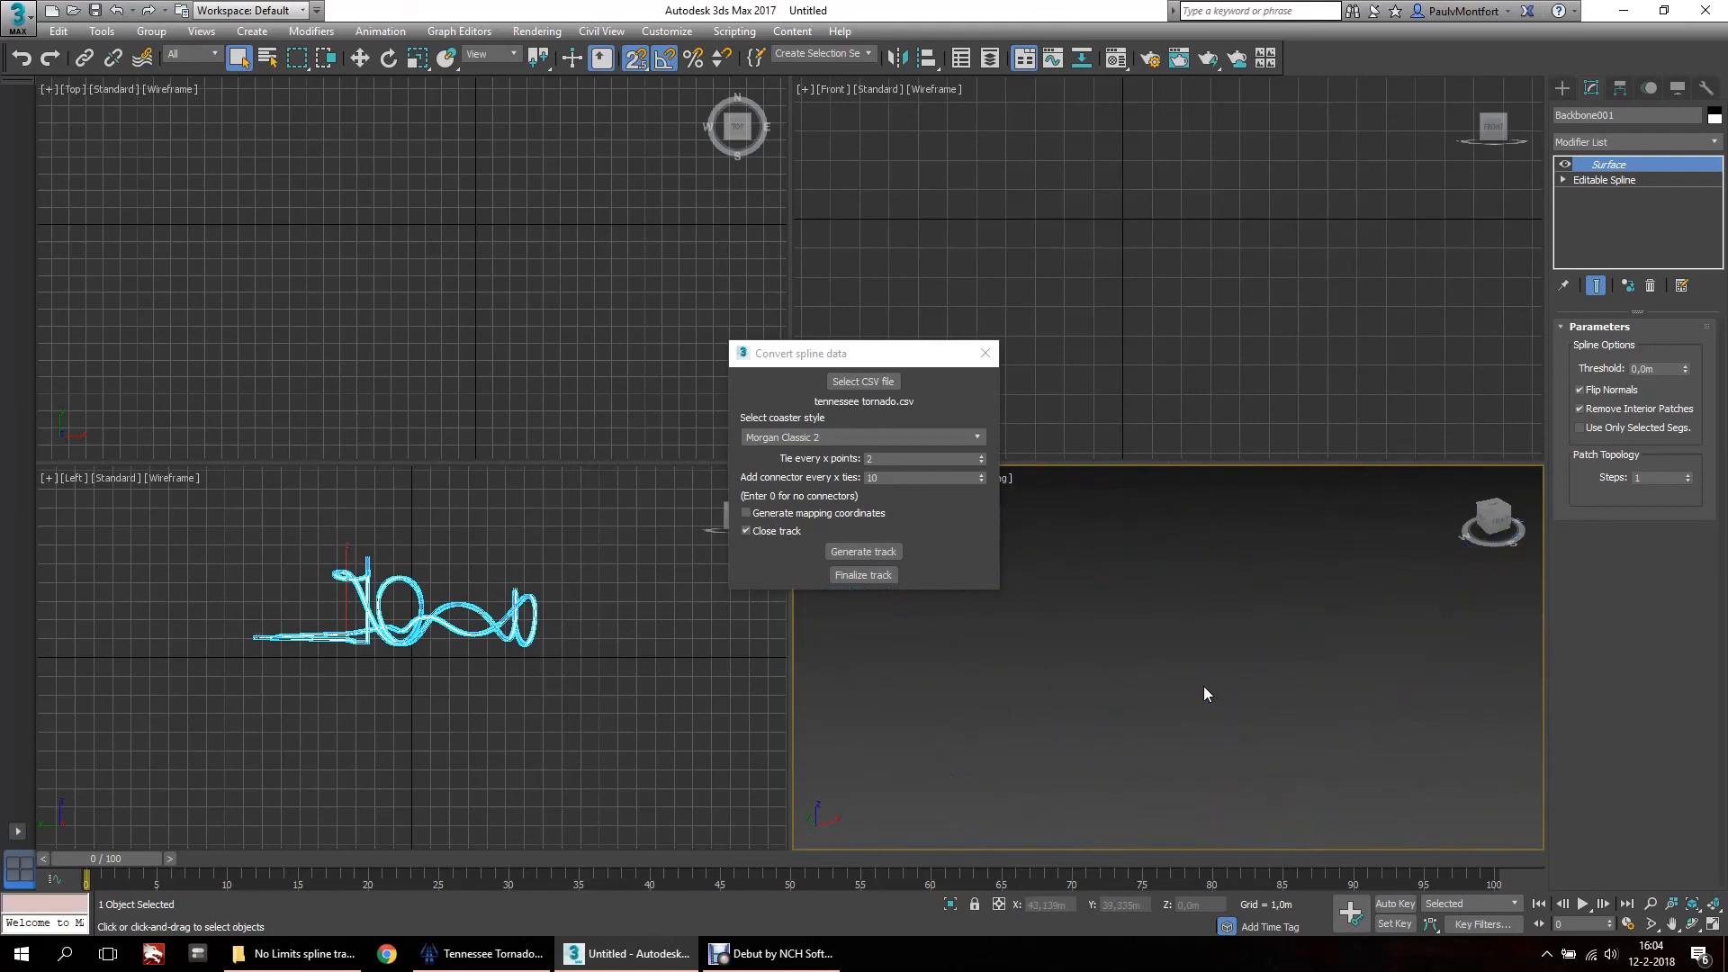
middle_click_drag(1370, 681, 1261, 611)
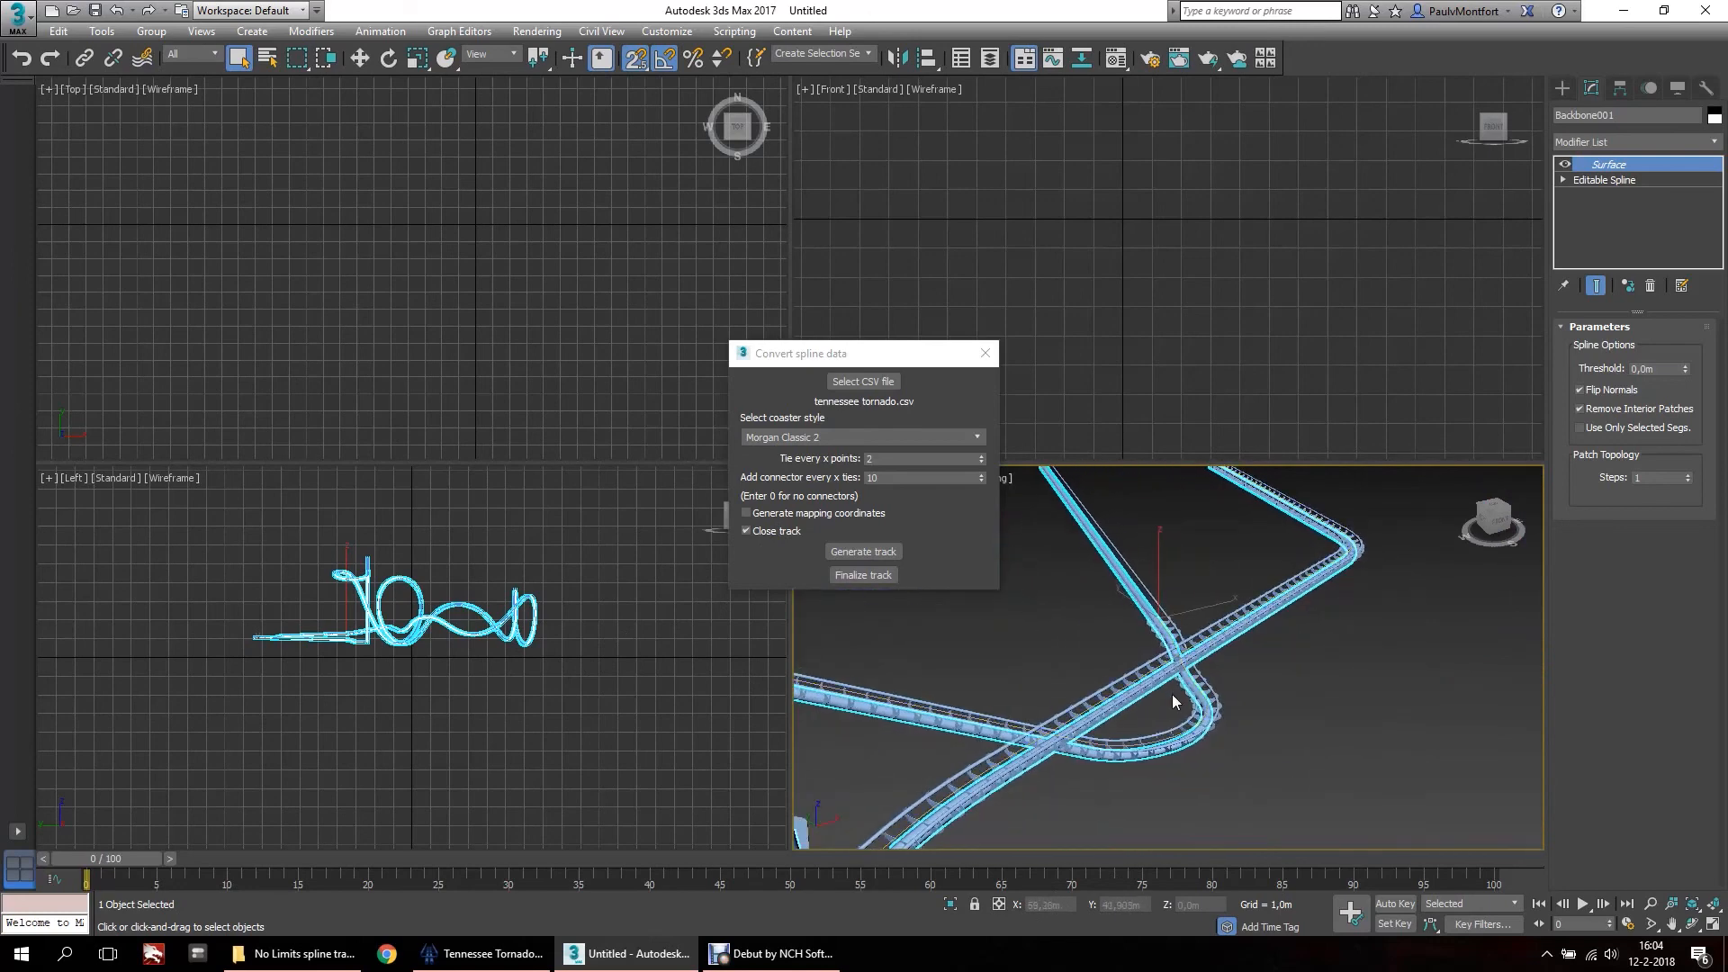
scroll(1116, 750, "up", 2)
middle_click_drag(1116, 750, 1090, 712)
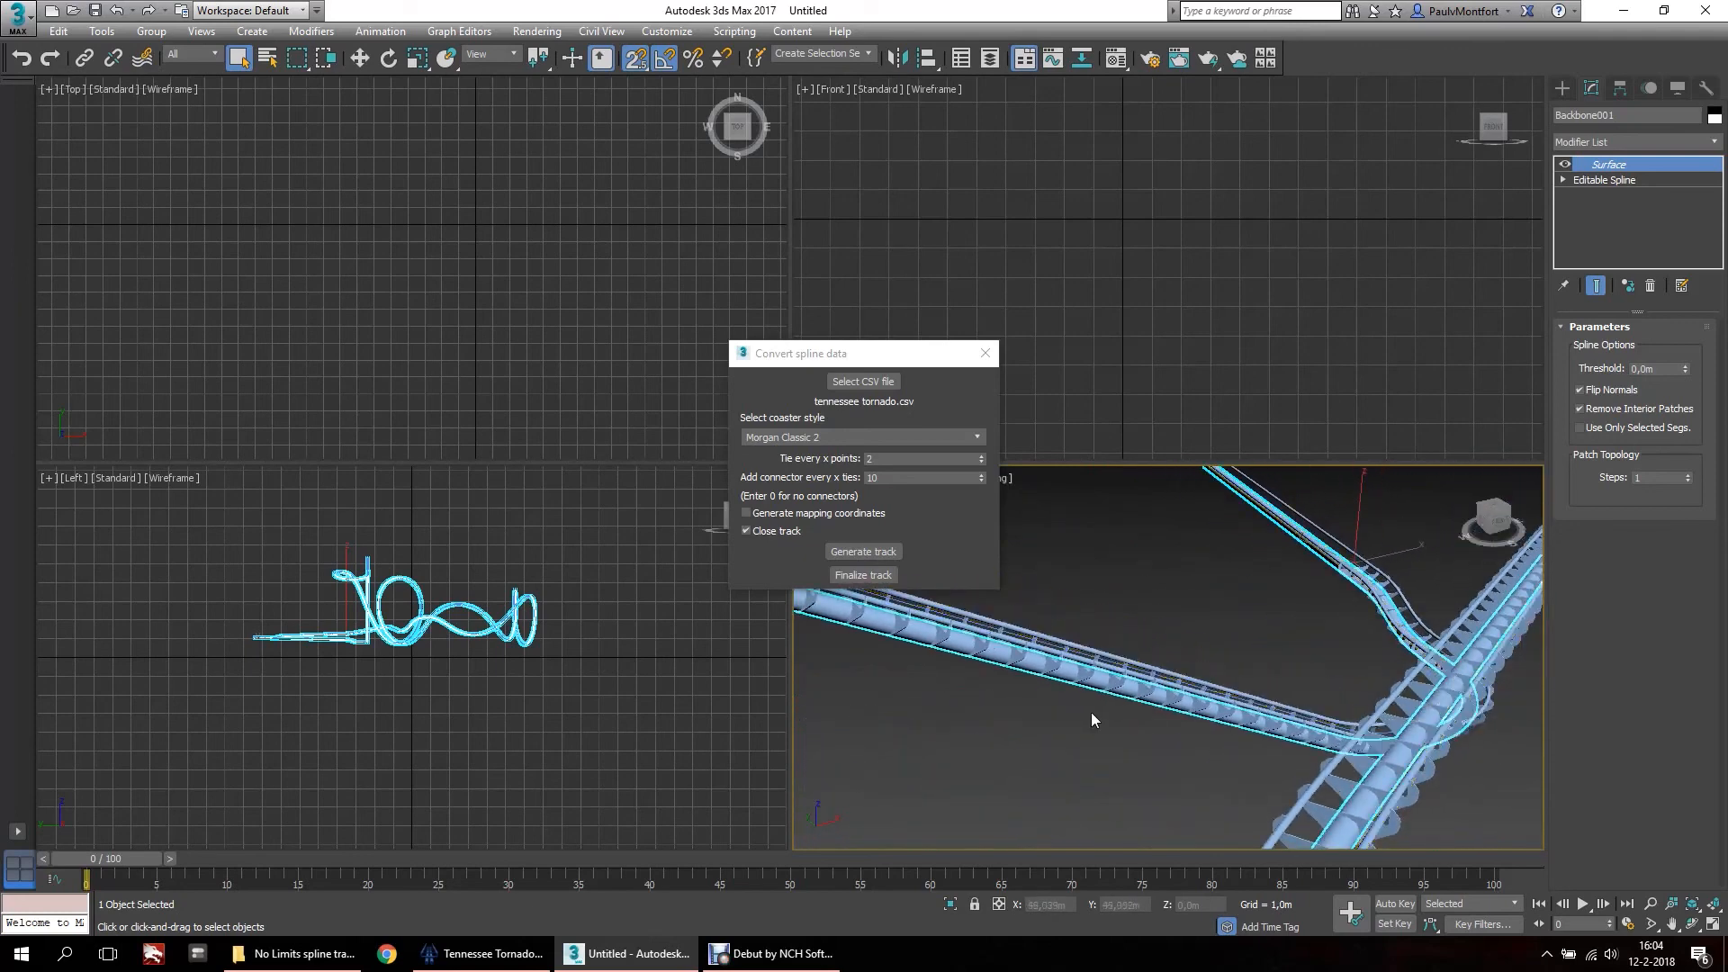
middle_click_drag(947, 623, 1392, 797)
scroll(1169, 731, "down", 1)
scroll(954, 681, "down", 3)
middle_click_drag(954, 681, 1469, 795)
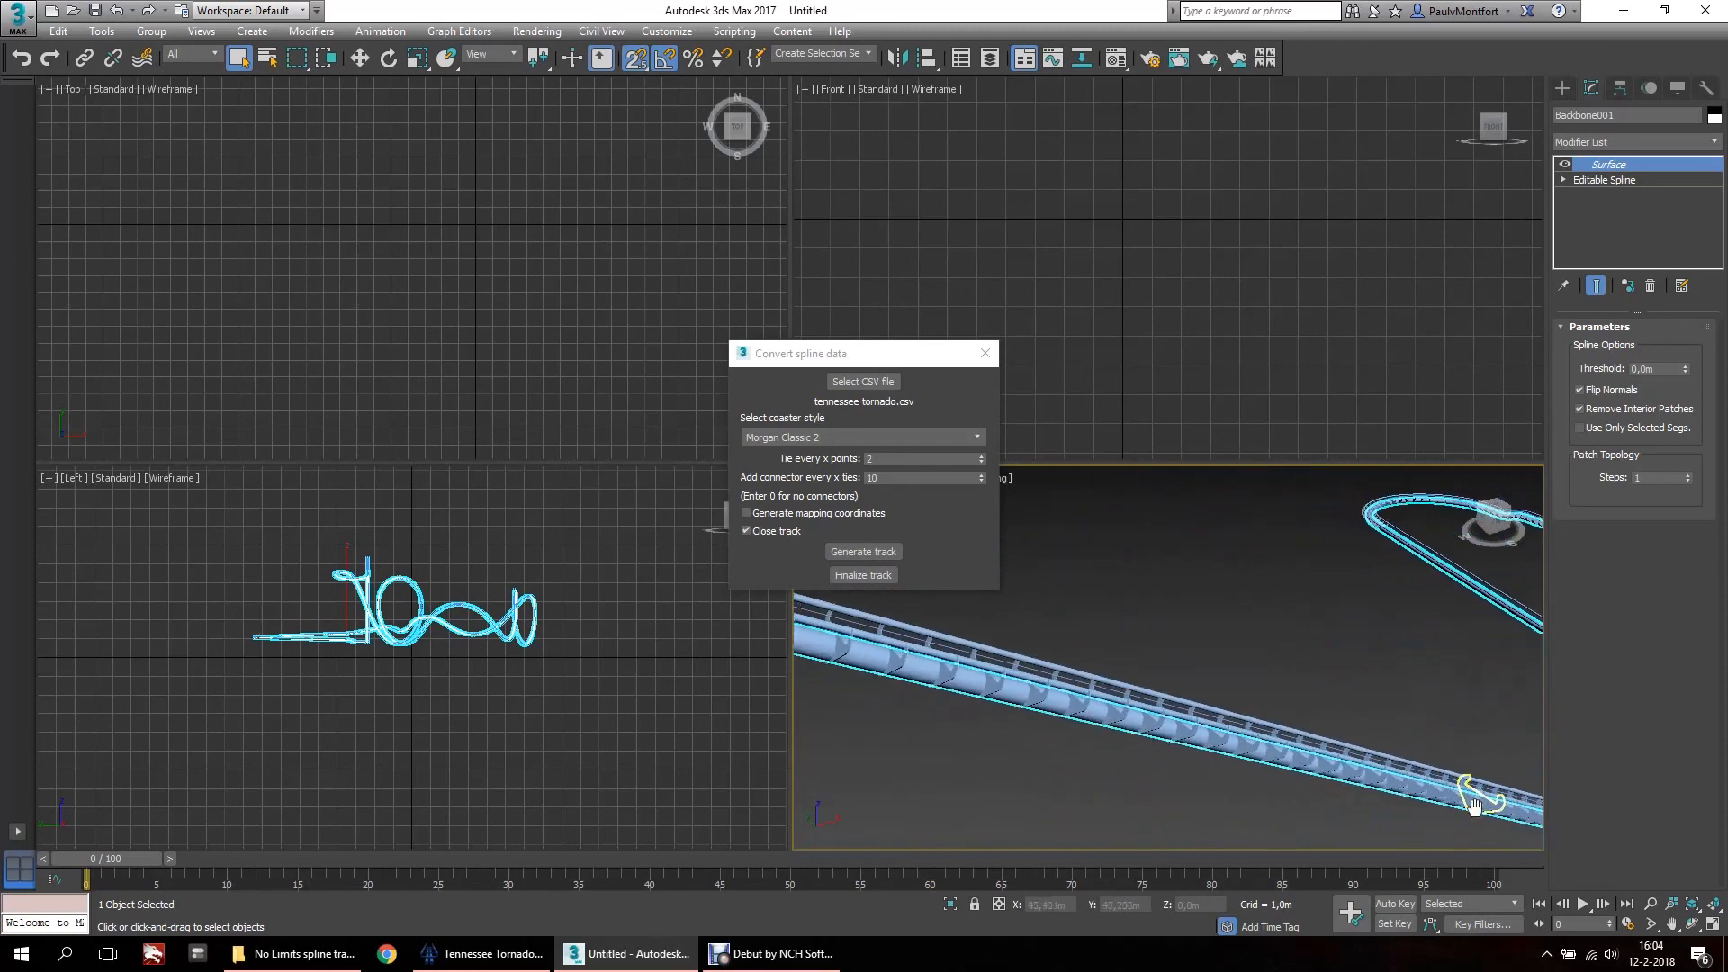
middle_click_drag(913, 673, 1104, 727)
scroll(958, 705, "down", 2)
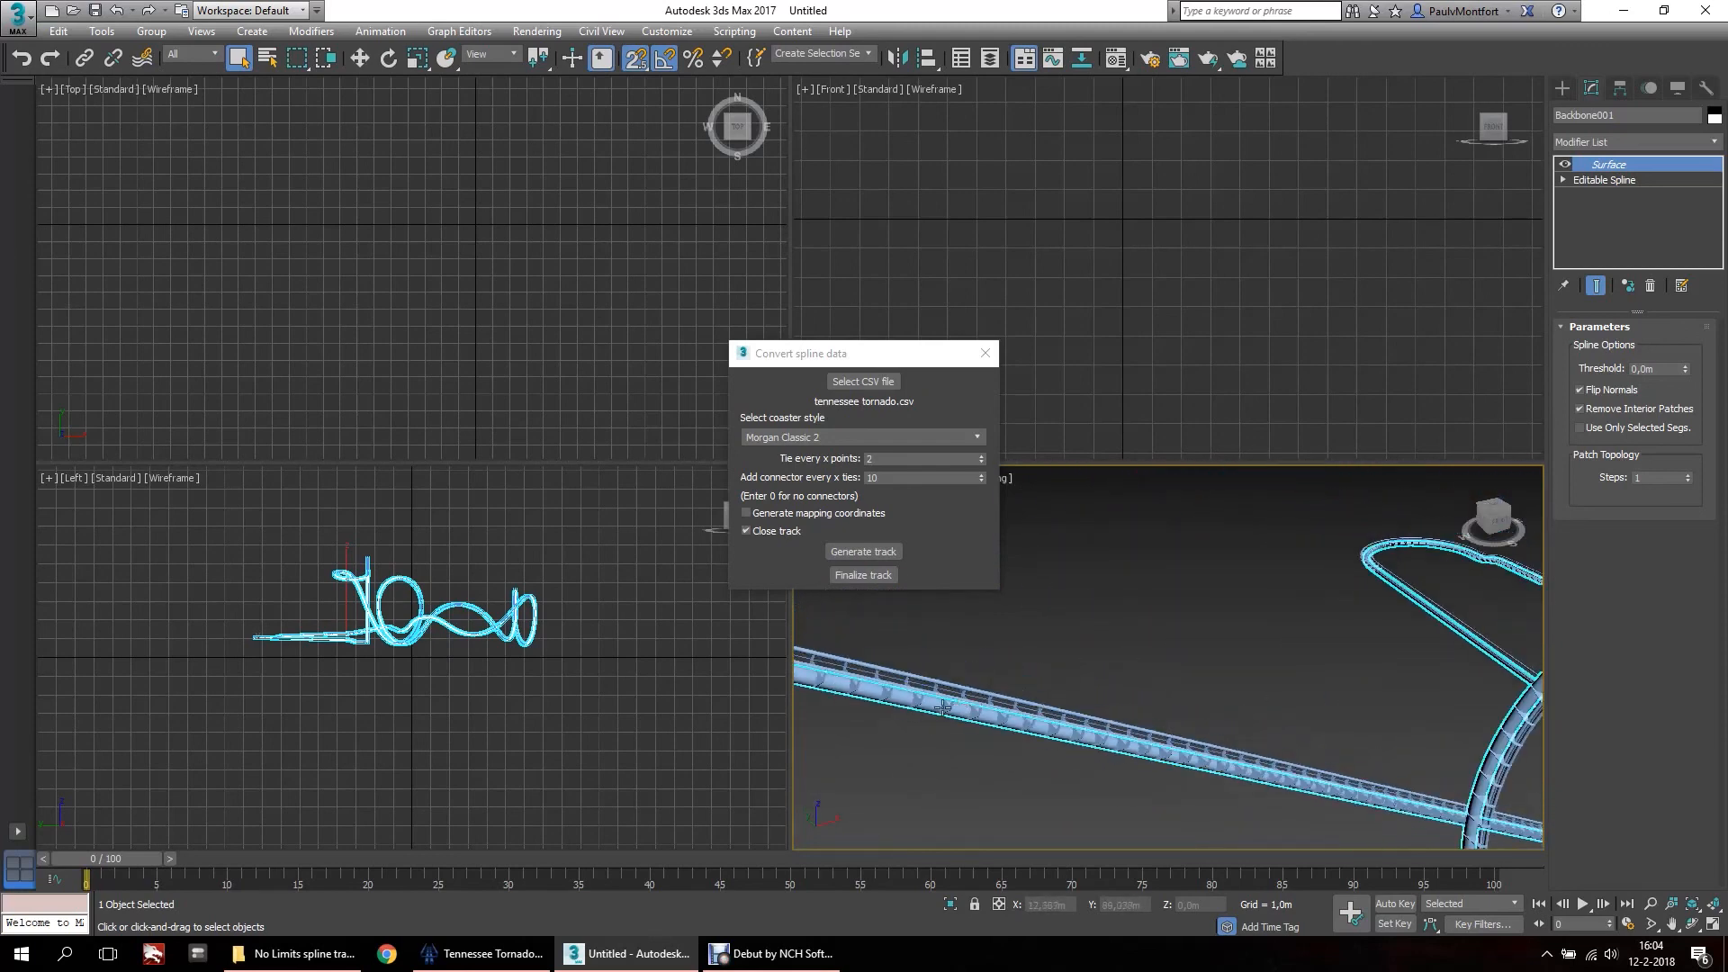
middle_click_drag(826, 681, 1389, 793)
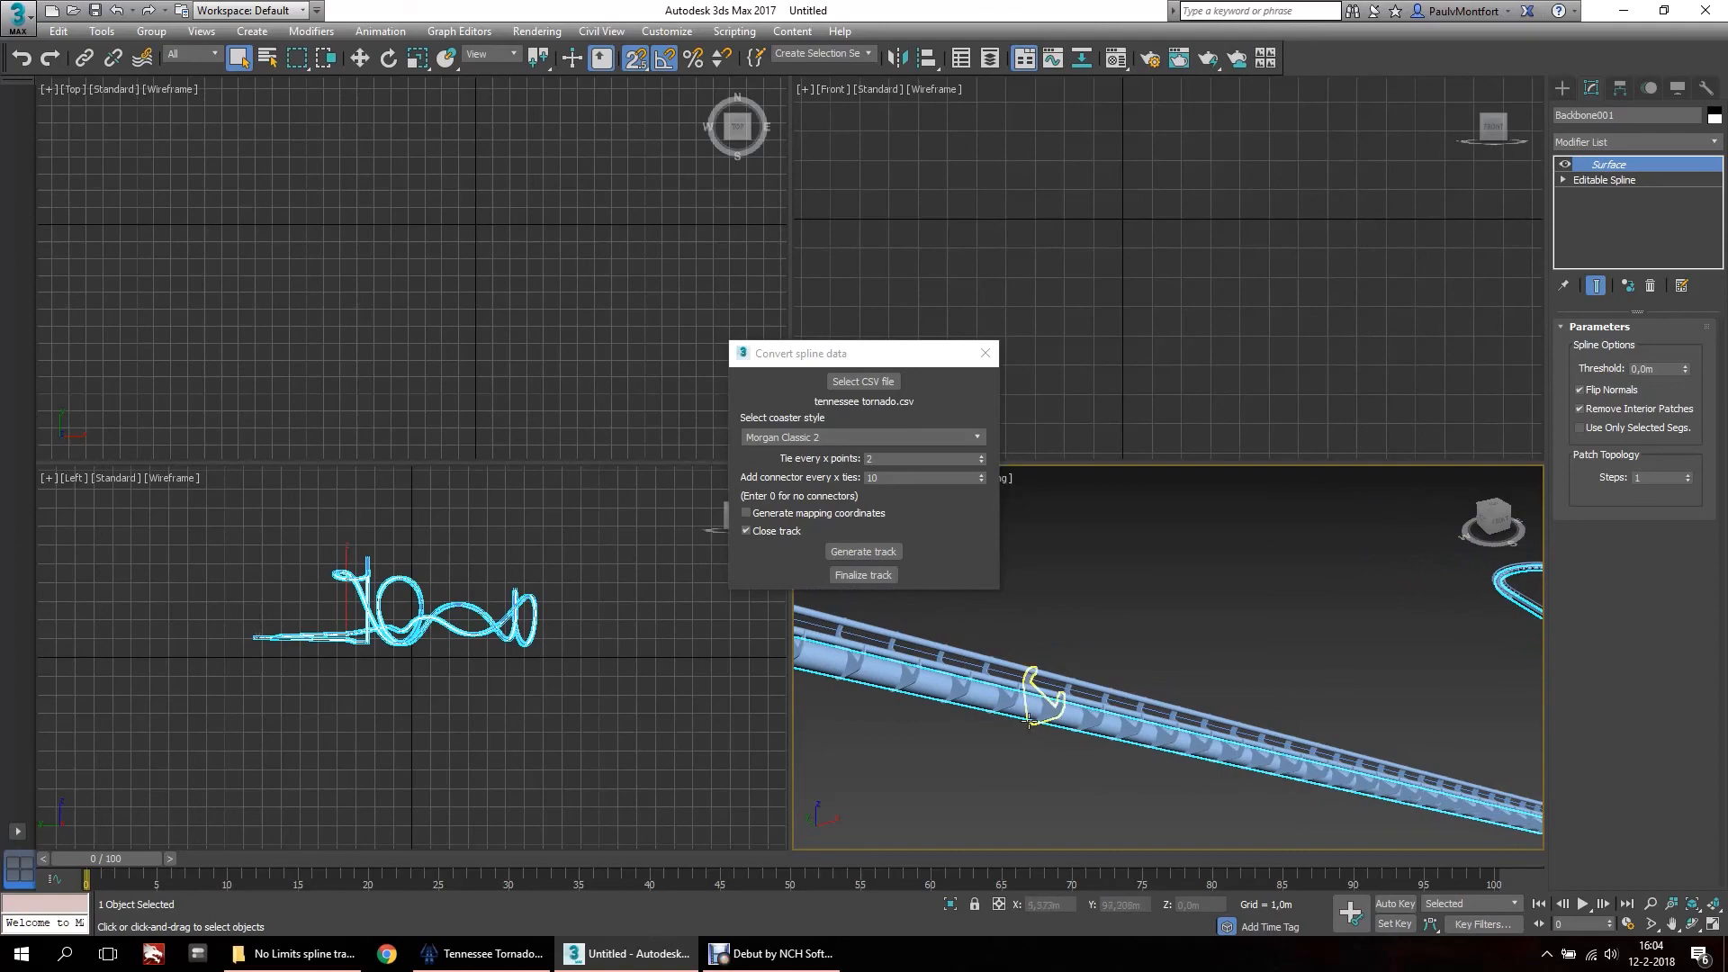
middle_click_drag(951, 693, 1377, 515)
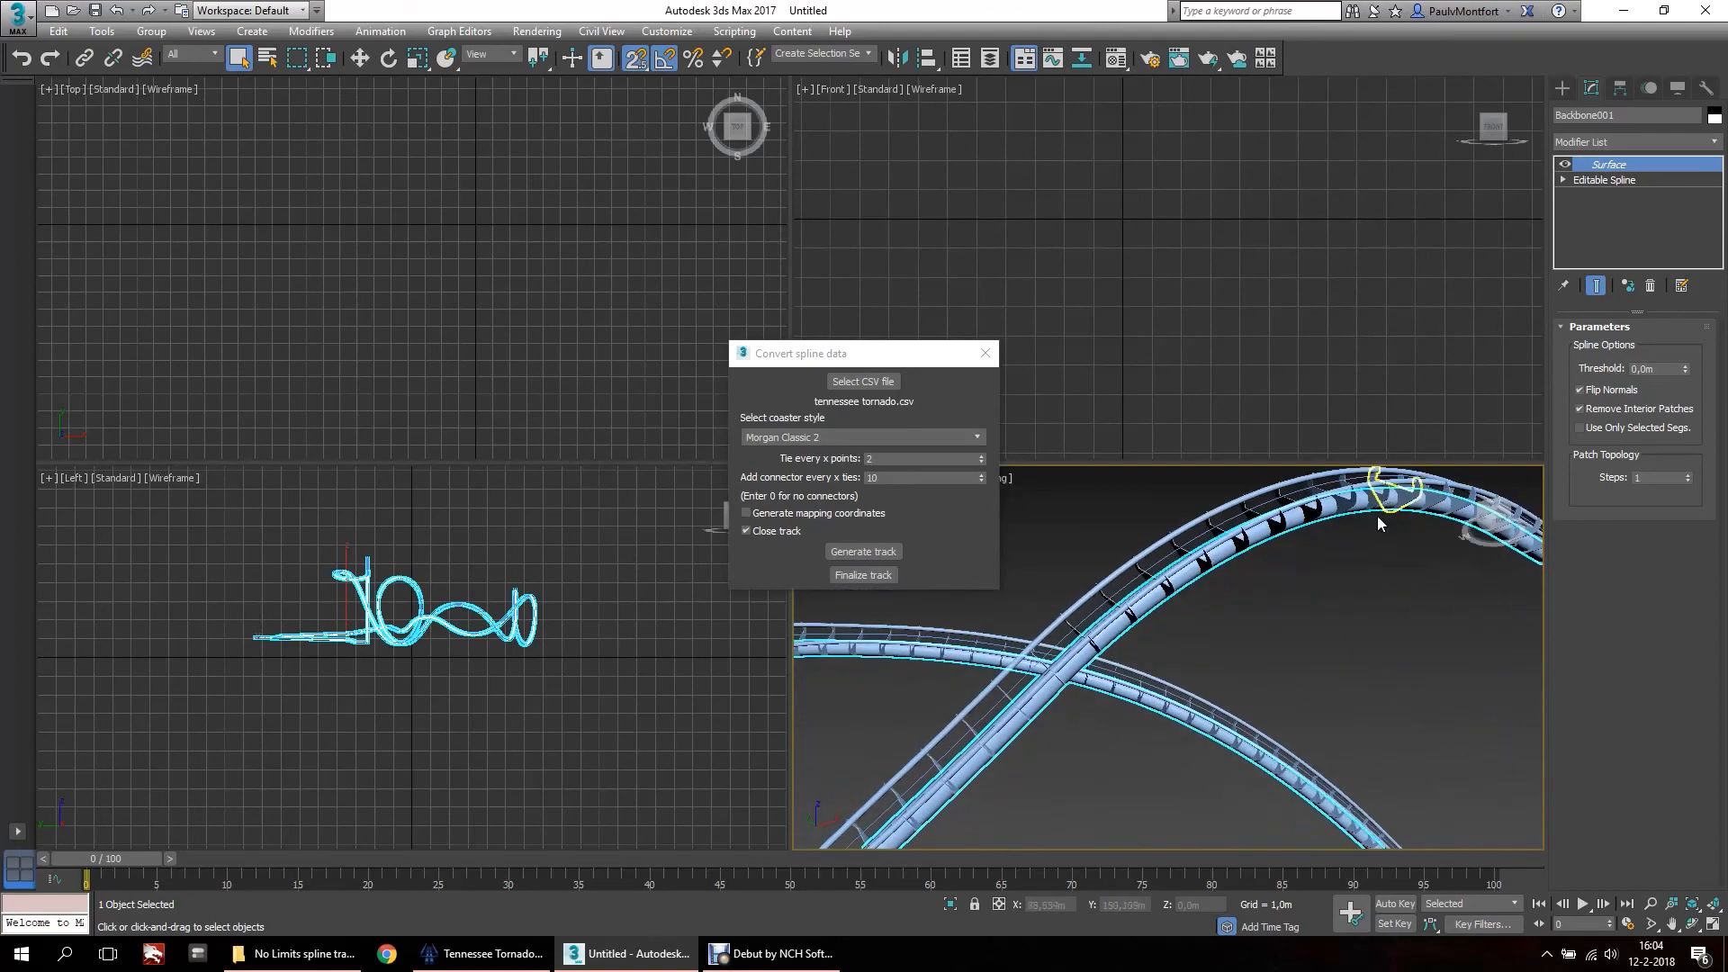